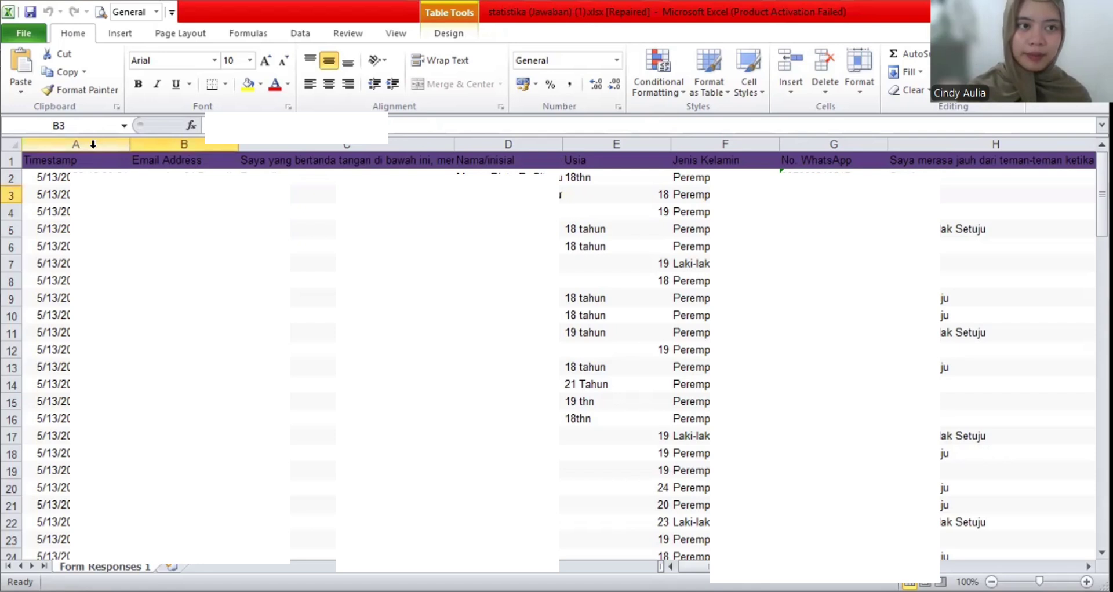
Delete the Timestamp, Email Address, consent statement and Nama/inisial columns (A through D).
{"action": "left_click", "coordinate": [93, 143]}
{"action": "left_click_drag", "start_coordinate": [92, 144], "coordinate": [559, 145]}
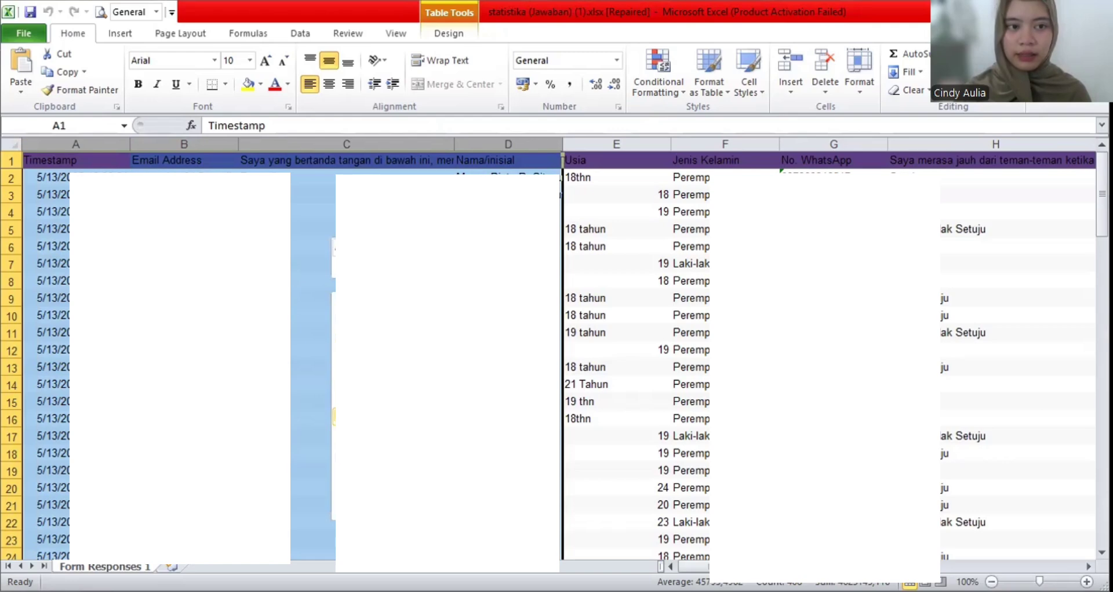
{"action": "right_click", "coordinate": [388, 290]}
{"action": "left_click", "coordinate": [412, 383]}
{"action": "left_click", "coordinate": [293, 264]}
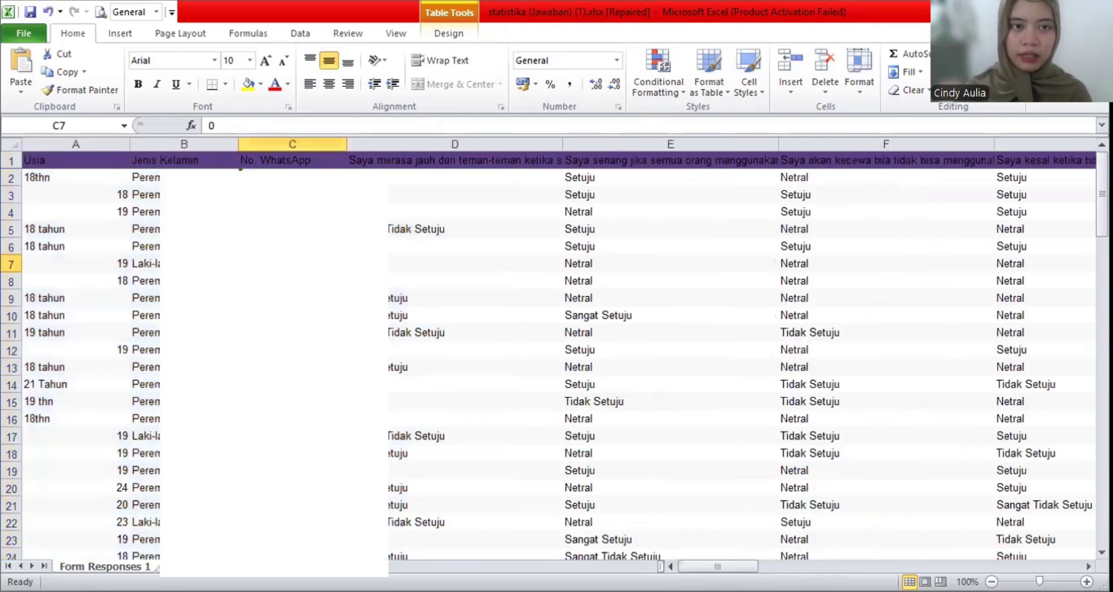
Delete the No. WhatsApp column so that the question columns directly follow Jenis Kelamin.
{"action": "left_click", "coordinate": [296, 143]}
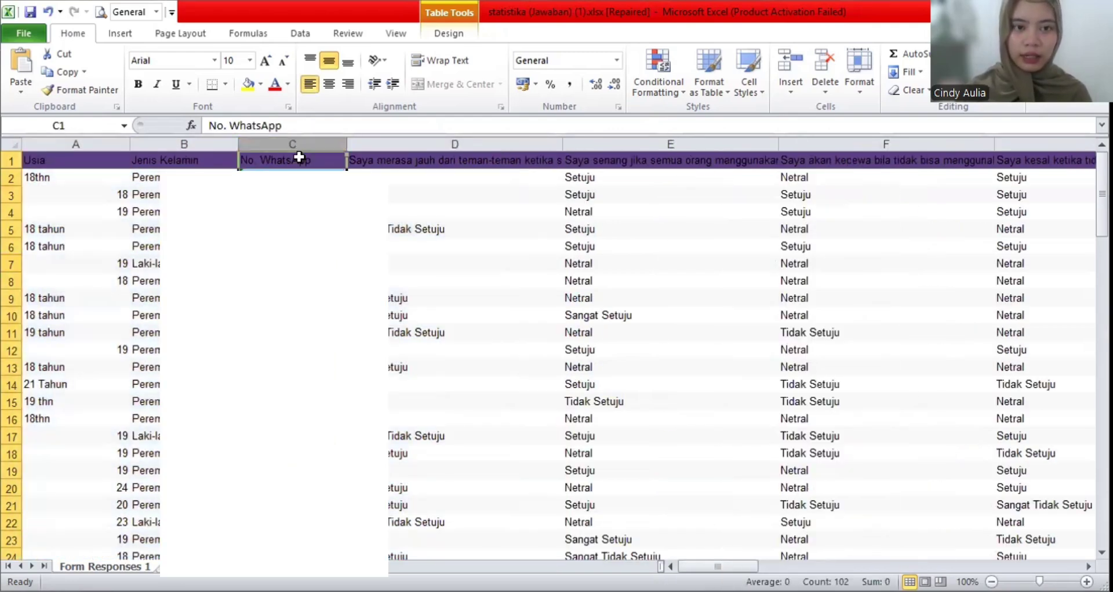
{"action": "right_click", "coordinate": [300, 157]}
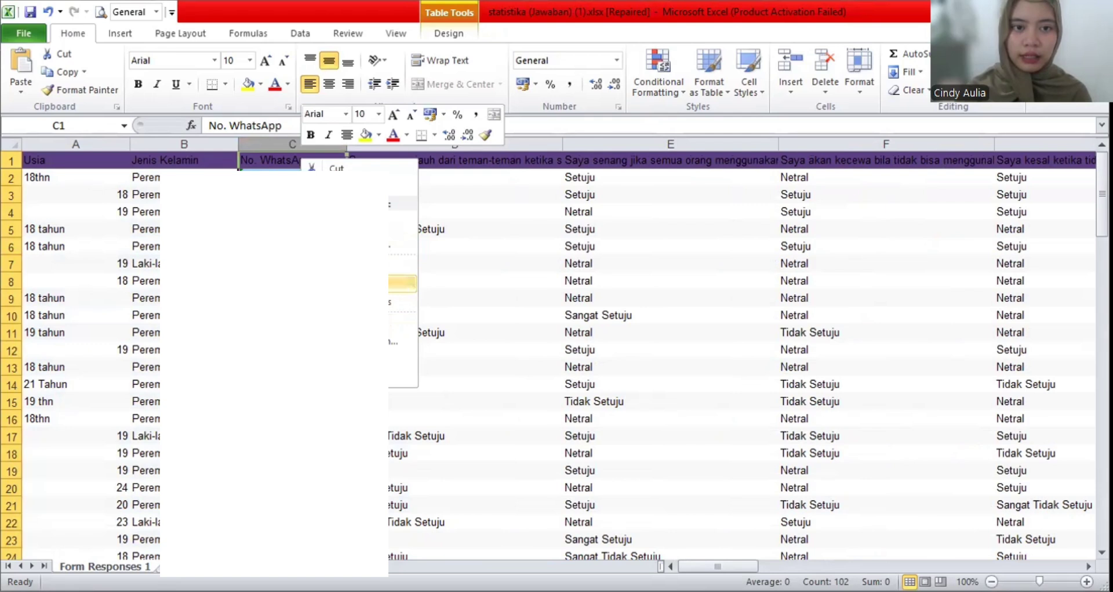
{"action": "left_click", "coordinate": [402, 284]}
{"action": "left_click", "coordinate": [267, 275]}
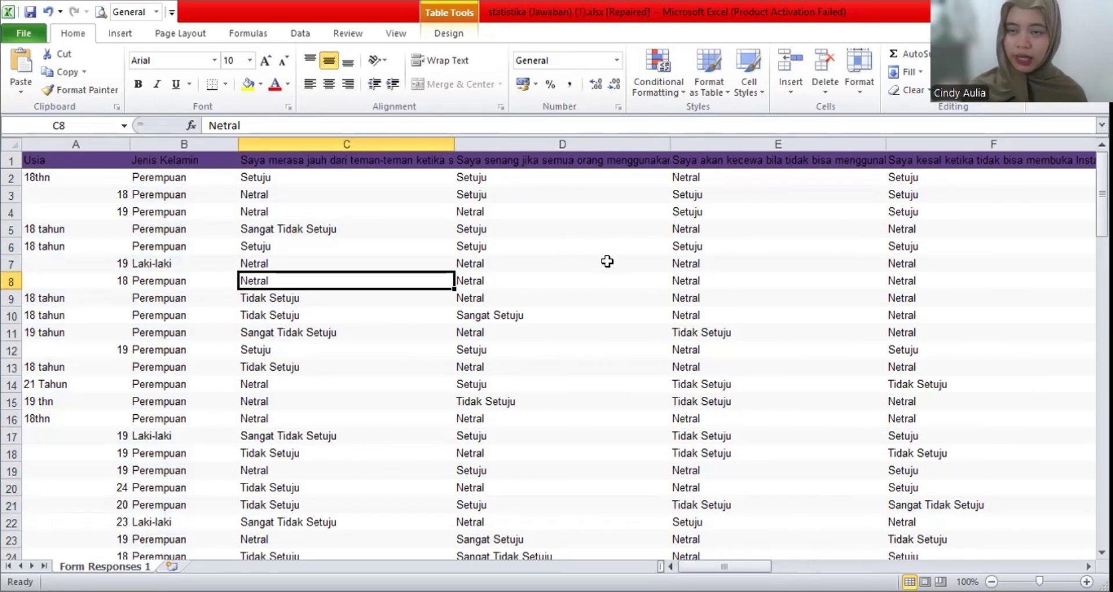
Examine the full question texts in the headers of columns C, D and E.
{"action": "left_click", "coordinate": [361, 158]}
{"action": "left_click", "coordinate": [489, 161]}
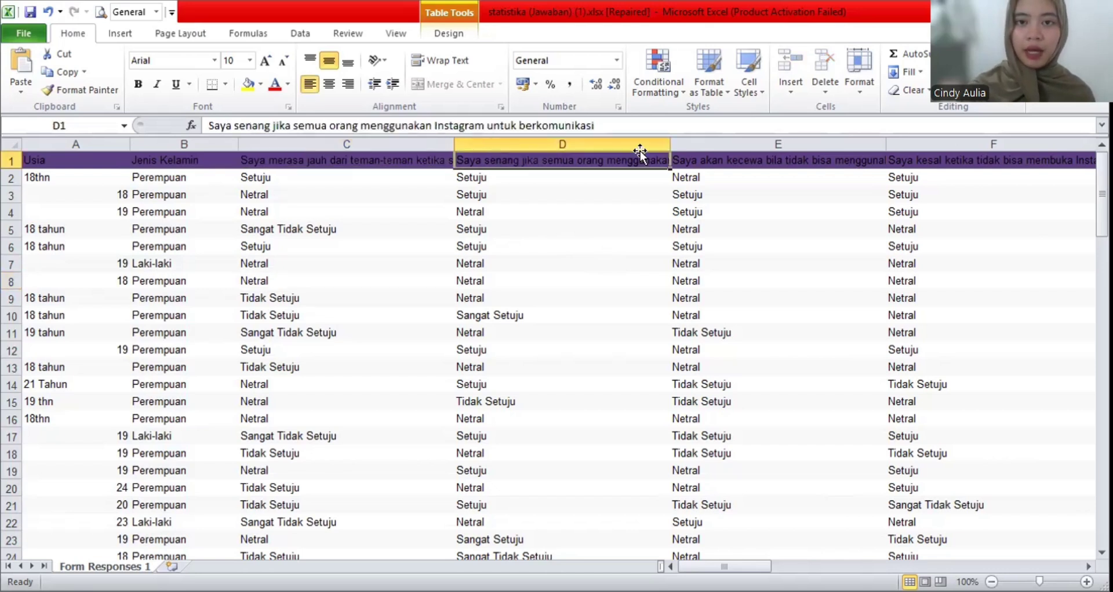
{"action": "left_click", "coordinate": [704, 164]}
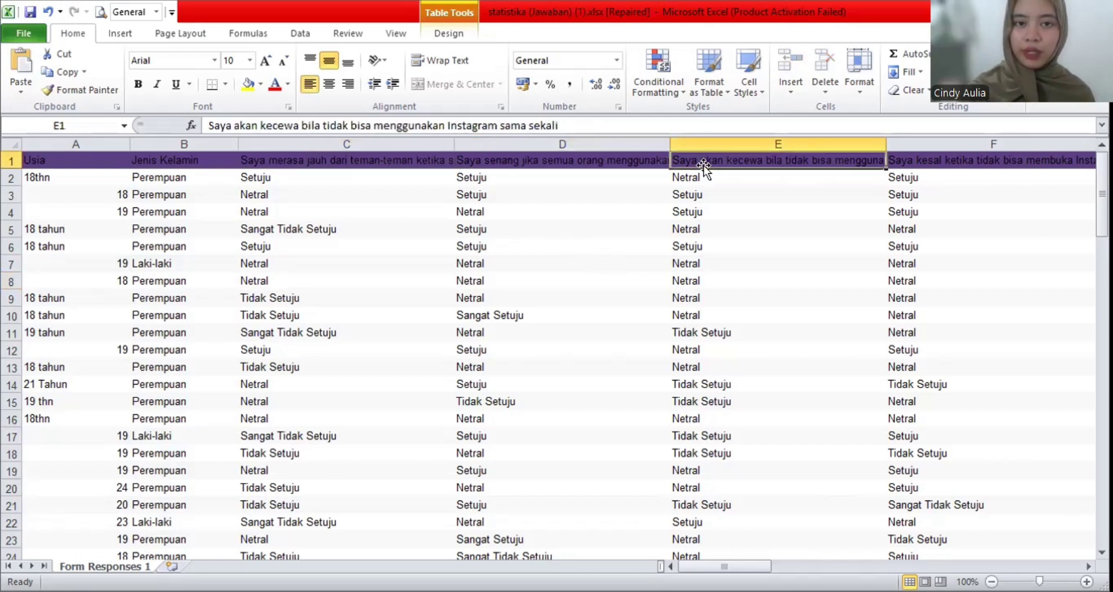
{"action": "left_click", "coordinate": [400, 162]}
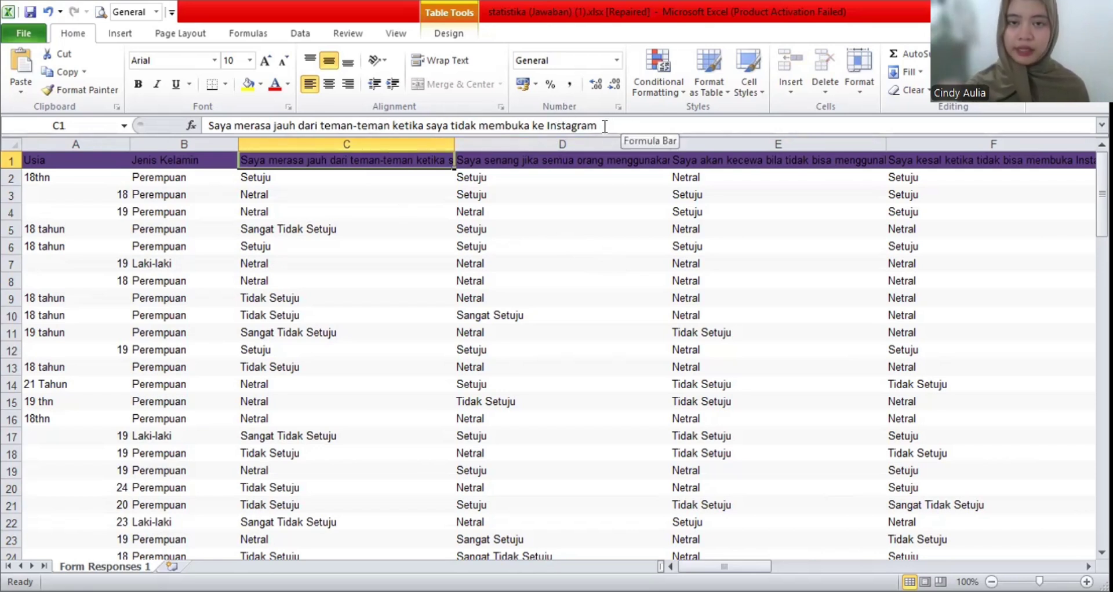
{"action": "left_click", "coordinate": [490, 160]}
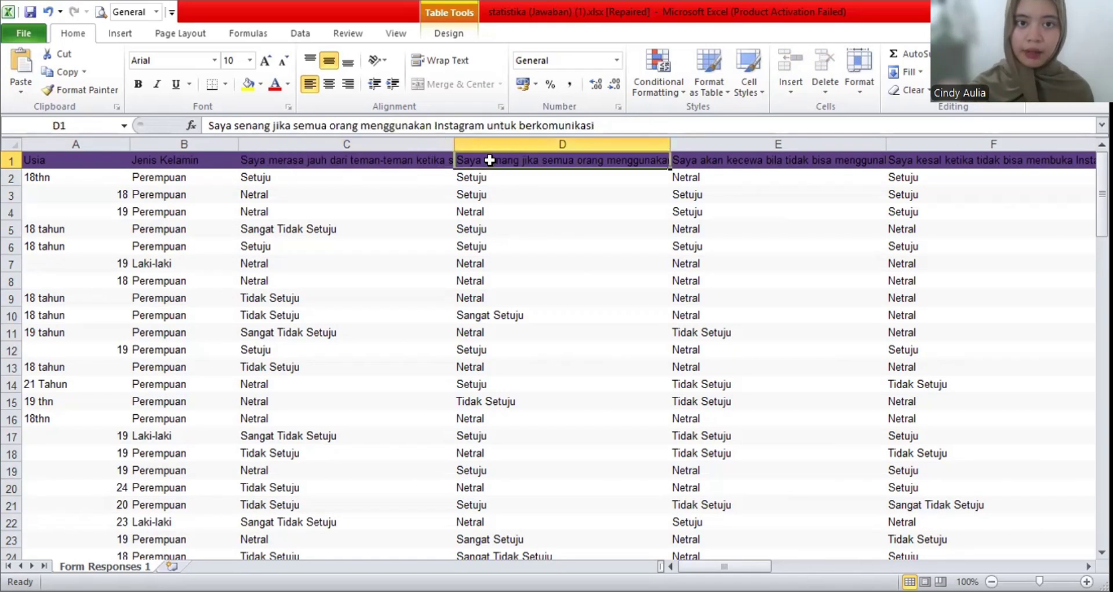
Replace the first two question headers in C1 and D1 with the codes SIEC 1 and SIEC 2.
{"action": "left_click", "coordinate": [421, 160]}
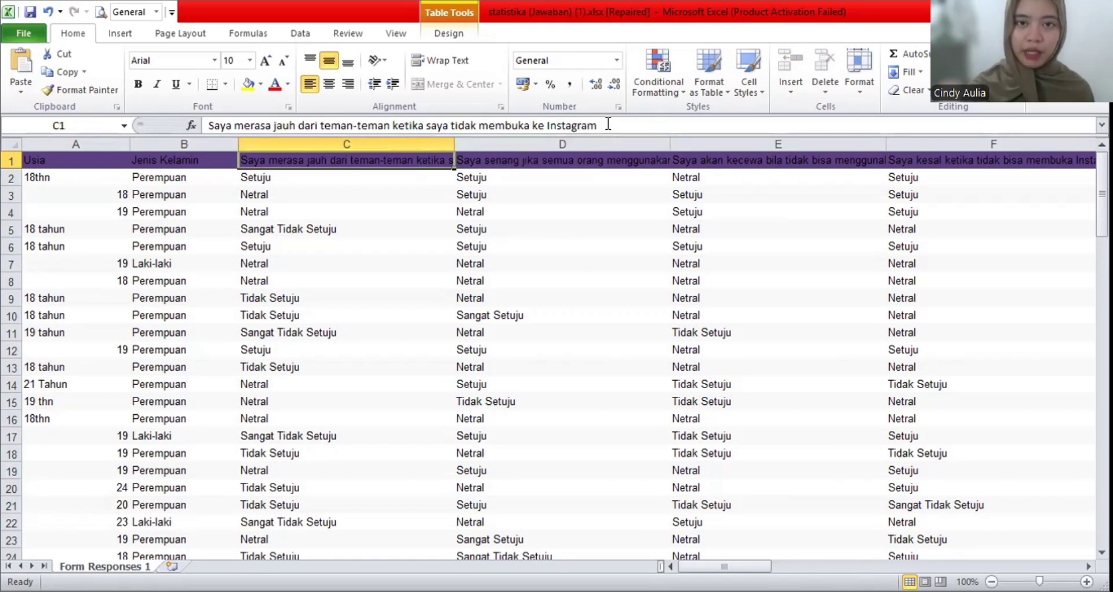
{"action": "left_click_drag", "start_coordinate": [615, 127], "coordinate": [529, 85]}
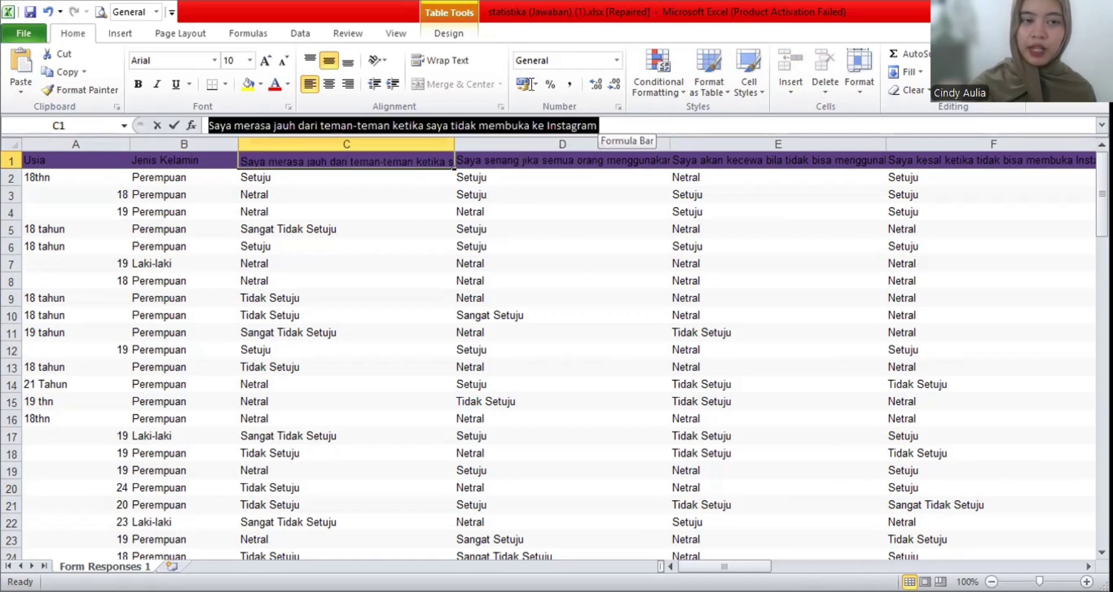
{"action": "key", "text": "BackSpace"}
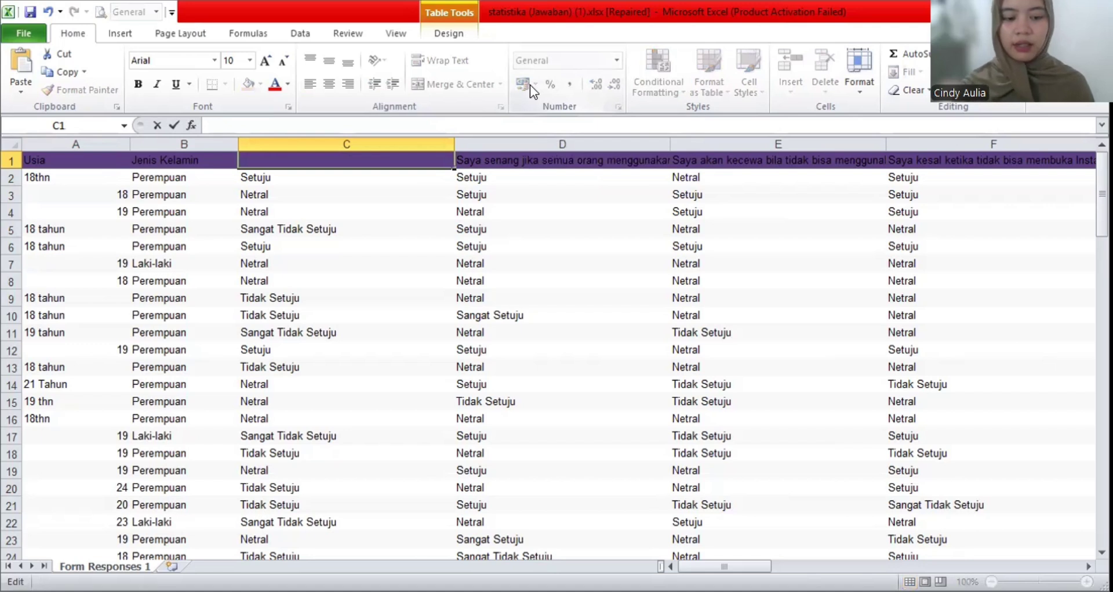
{"action": "type", "text": "S"}
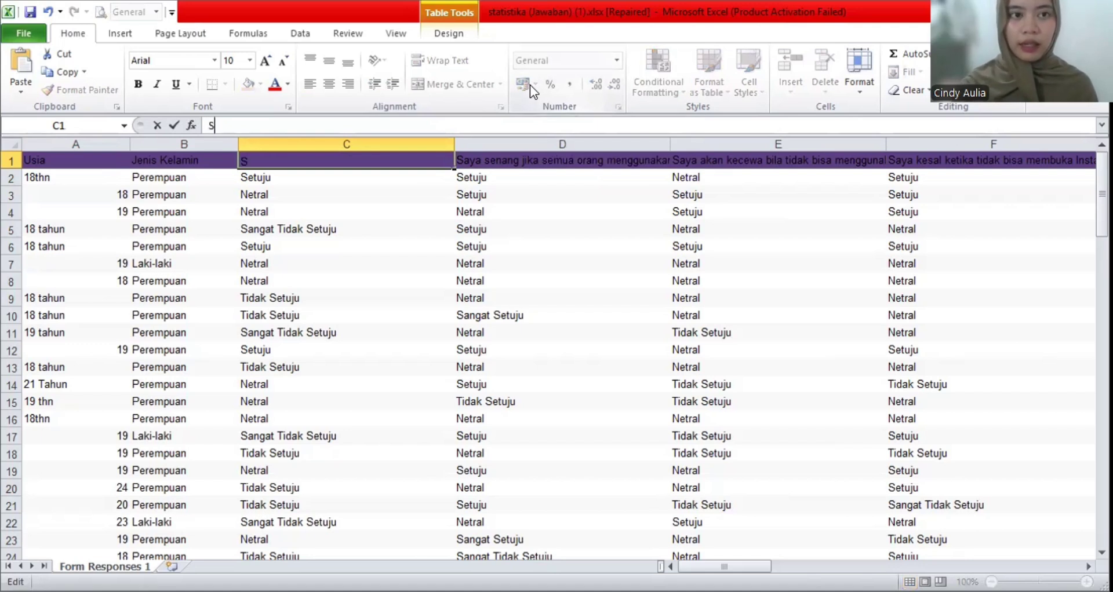
{"action": "type", "text": "IEC 1"}
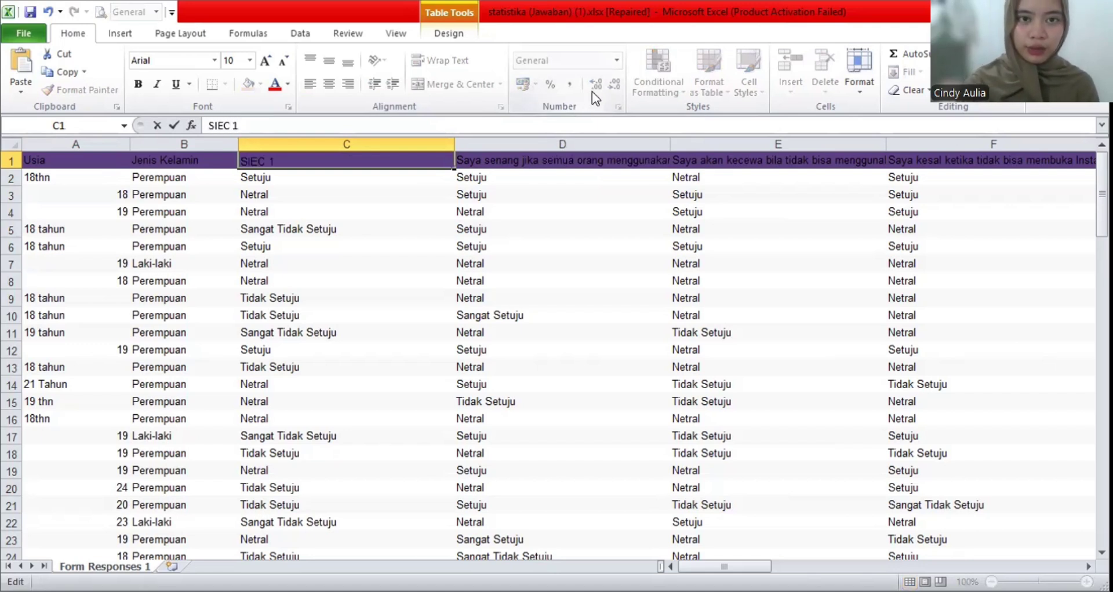
{"action": "left_click", "coordinate": [566, 147]}
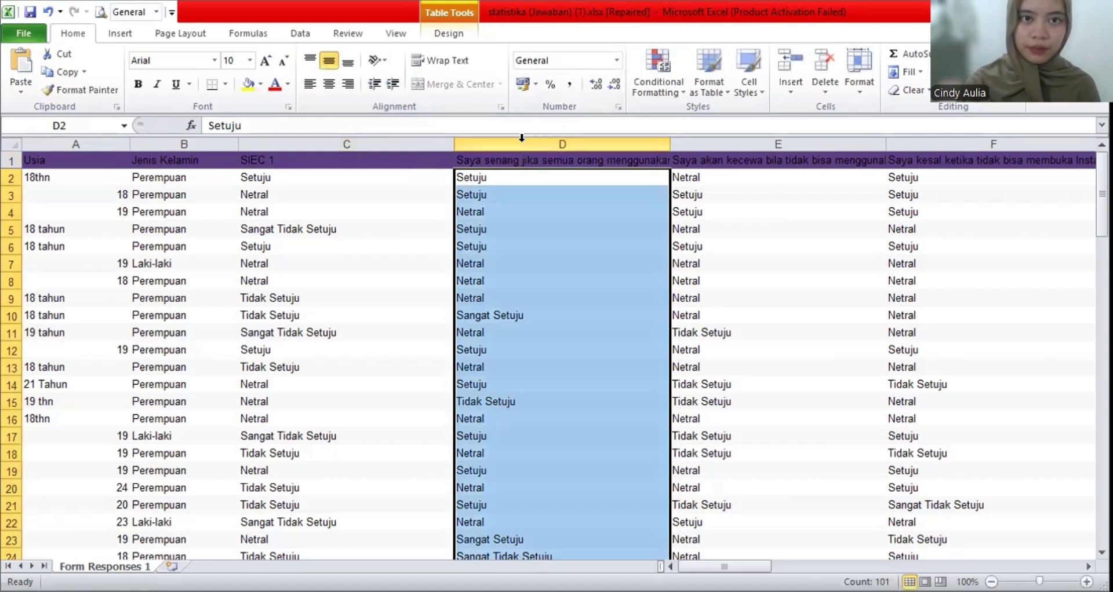
{"action": "left_click", "coordinate": [529, 160]}
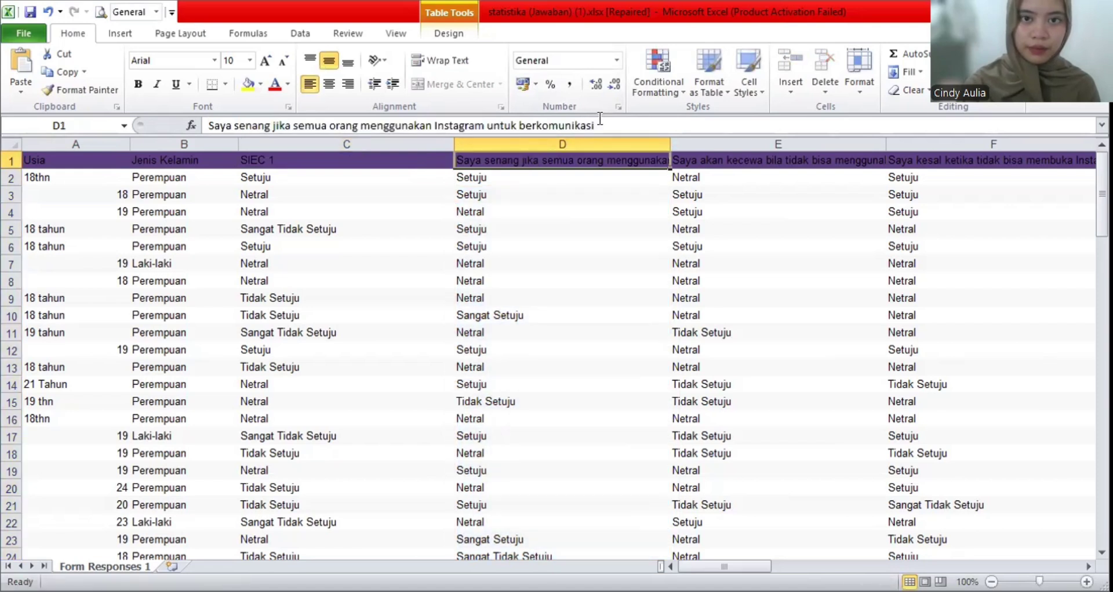
{"action": "type", "text": "SI"}
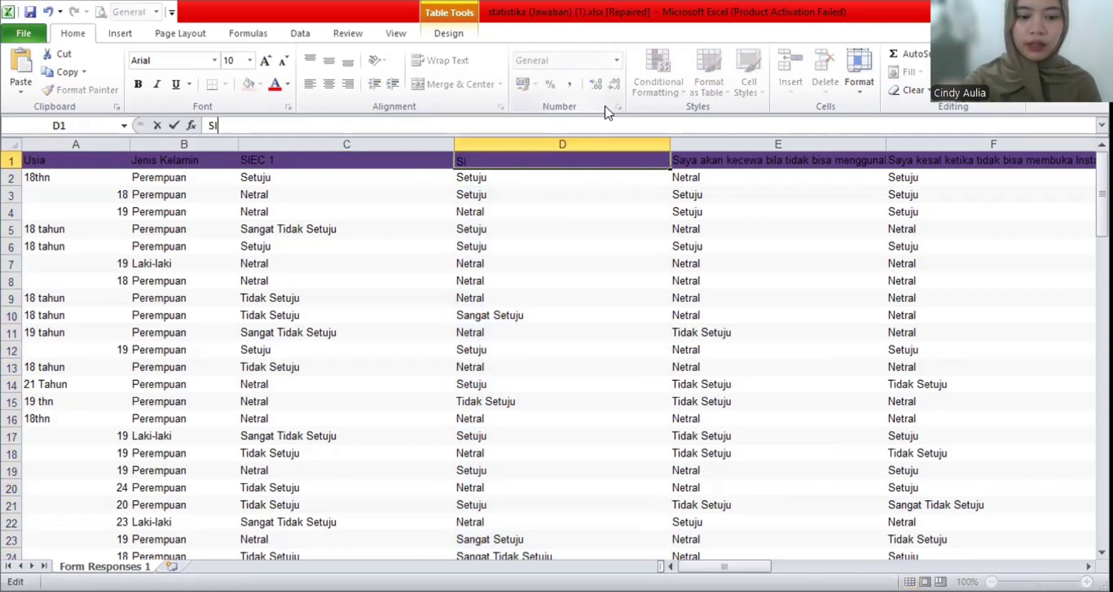
{"action": "type", "text": "EC 2"}
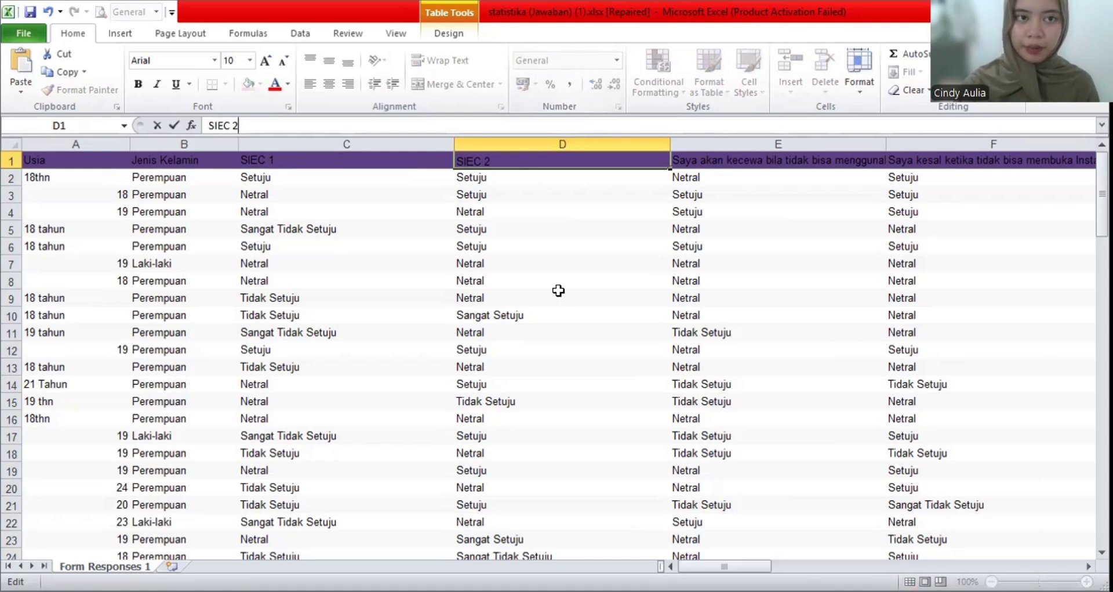
Rename the question headers in E1 through H1 as SIEC 3, SIEC 4, SIEC 5 and SIEC 6.
{"action": "scroll", "coordinate": [558, 291], "scroll_direction": "right", "scroll_amount": 3}
{"action": "key", "text": "Tab"}
{"action": "type", "text": "SIEC 3"}
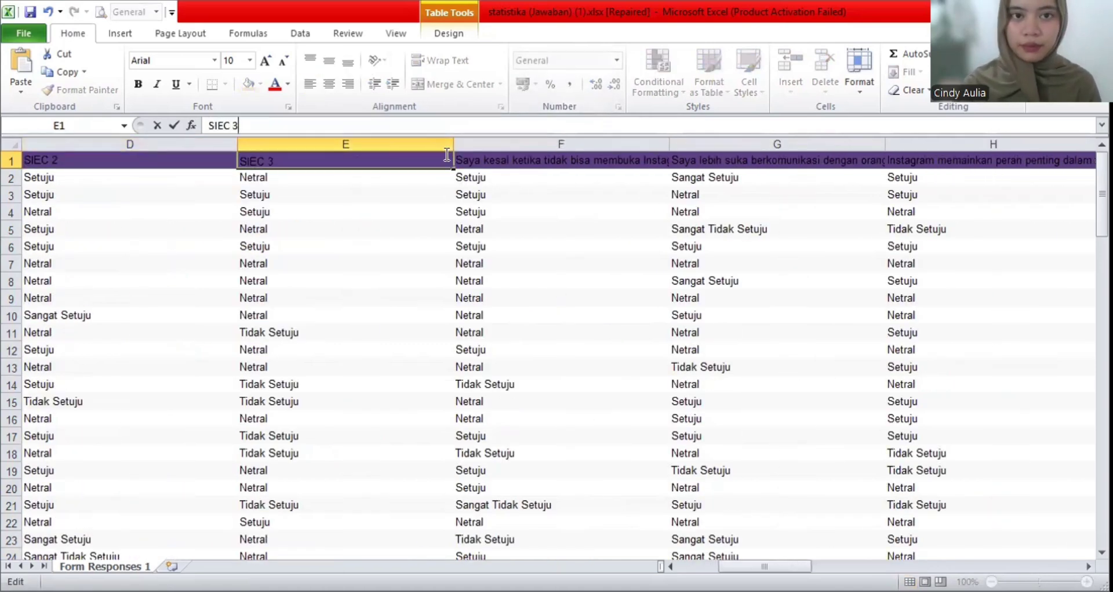
{"action": "key", "text": "Tab"}
{"action": "type", "text": "SIEC 4"}
{"action": "key", "text": "Tab"}
{"action": "type", "text": "SIEC 5"}
{"action": "key", "text": "Tab"}
{"action": "type", "text": "SIEC"}
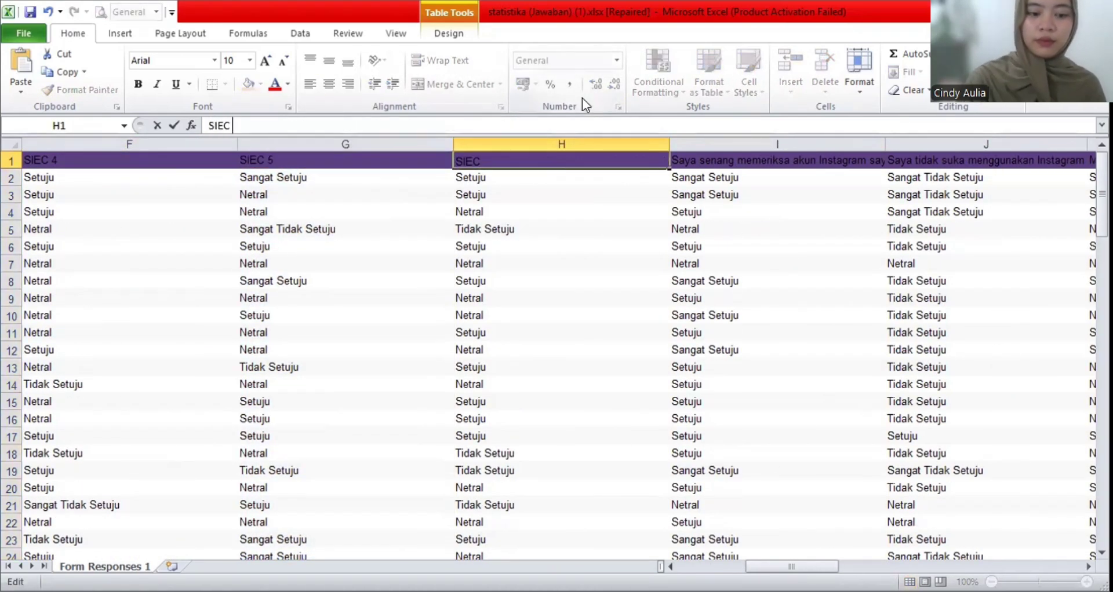
{"action": "type", "text": " 6"}
Rename the question headers in I1 through L1 as ISR 1, ISR 2, ISR 3 and ISR 4.
{"action": "key", "text": "Tab"}
{"action": "type", "text": "ISR 1"}
{"action": "key", "text": "Tab"}
{"action": "type", "text": "ISR 2"}
{"action": "key", "text": "Tab"}
{"action": "key", "text": "BackSpace"}
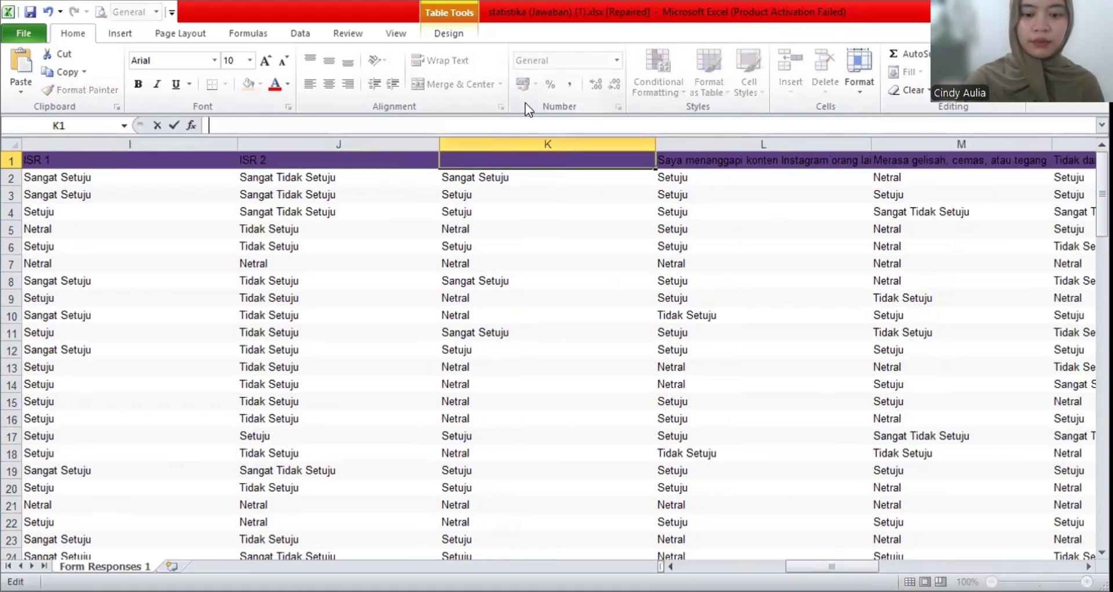
{"action": "type", "text": "ISR 3"}
{"action": "key", "text": "Tab"}
{"action": "type", "text": "ISR 4"}
Rename the question headers in M1 through P1 as GAF 1, GAF 2, GAF 3 and GAF 4.
{"action": "key", "text": "Tab"}
{"action": "key", "text": "BackSpace"}
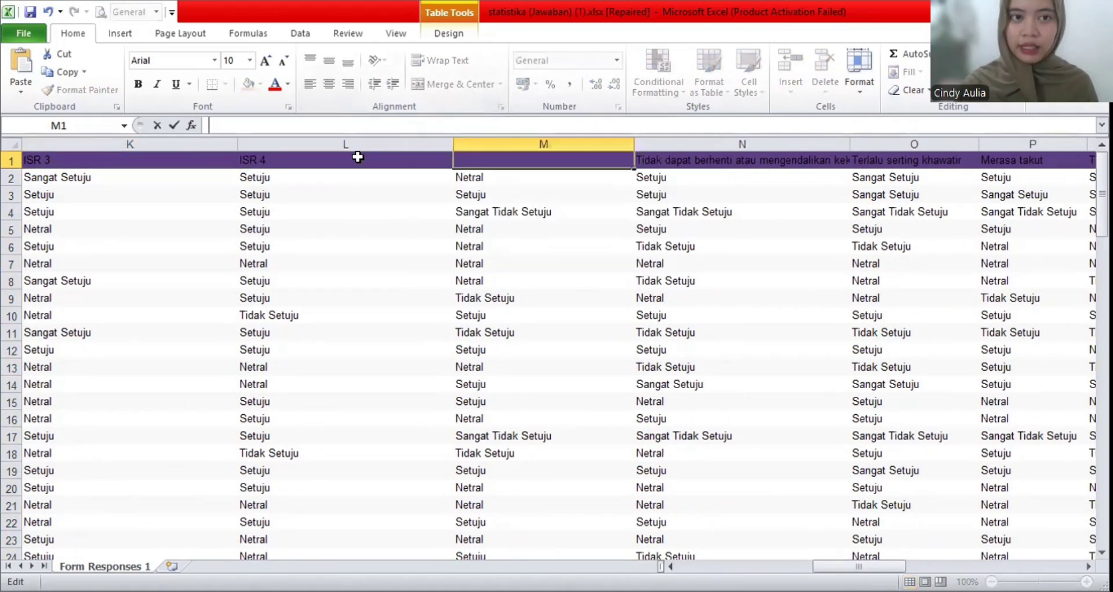
{"action": "type", "text": "GAF 1"}
{"action": "key", "text": "Tab"}
{"action": "type", "text": "GAF 2"}
{"action": "key", "text": "Tab"}
{"action": "type", "text": "GAF 3"}
{"action": "key", "text": "Tab"}
{"action": "key", "text": "ctrl+space"}
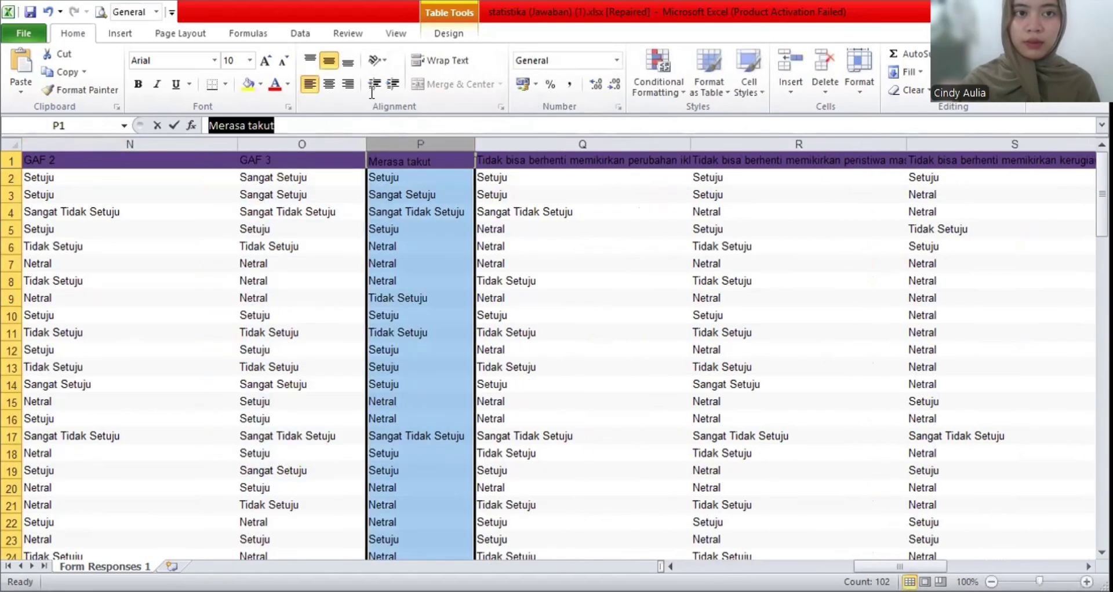
{"action": "type", "text": "GAF 4"}
Rename the question headers in Q1 through S1 as RMS 1, RMS 2 and RMS 3.
{"action": "key", "text": "Tab"}
{"action": "key", "text": "ctrl+space"}
{"action": "key", "text": "BackSpace"}
{"action": "type", "text": "RMS 1"}
{"action": "key", "text": "Tab"}
{"action": "key", "text": "ctrl+space"}
{"action": "key", "text": "BackSpace"}
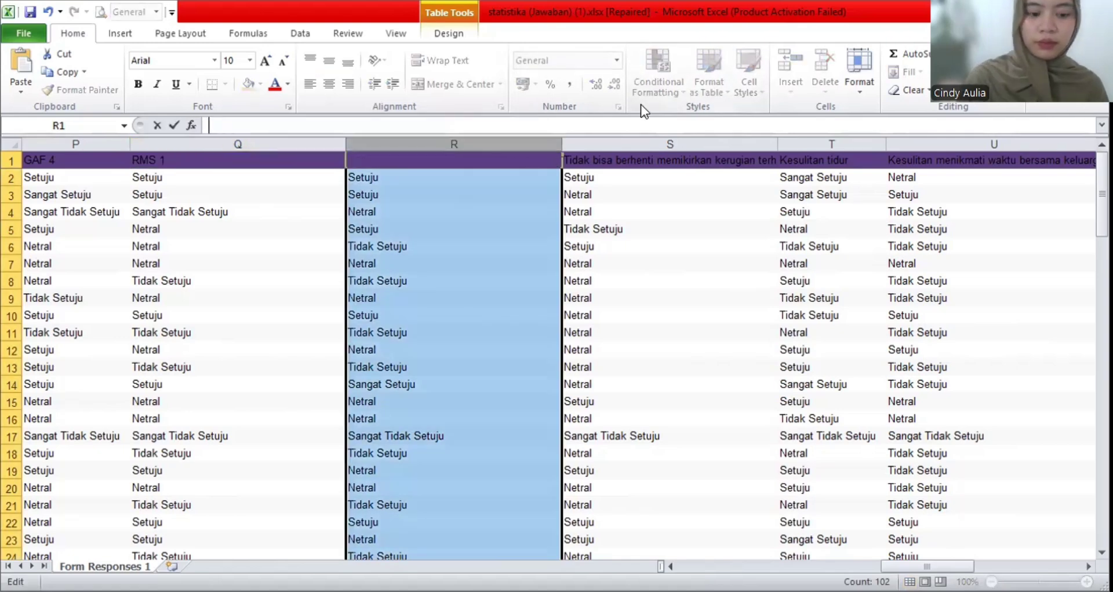
{"action": "type", "text": "RMS 2"}
{"action": "key", "text": "Tab"}
{"action": "key", "text": "ctrl+space"}
{"action": "key", "text": "BackSpace"}
{"action": "type", "text": "RMS 3"}
Rename the question headers in T1 through V1 as GPU 1, GPU 2 and GPU 3.
{"action": "key", "text": "Tab"}
{"action": "key", "text": "ctrl+space"}
{"action": "key", "text": "BackSpace"}
{"action": "type", "text": "GPU 1"}
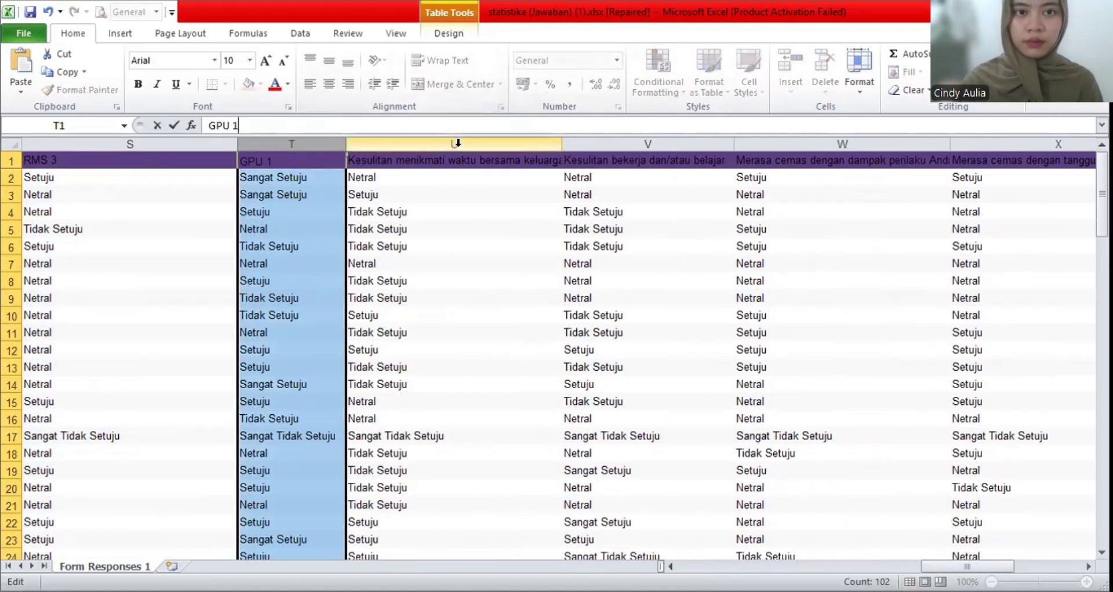
{"action": "key", "text": "Tab"}
{"action": "key", "text": "ctrl+space"}
{"action": "key", "text": "BackSpace"}
{"action": "type", "text": "GPU 2"}
{"action": "key", "text": "Tab"}
{"action": "key", "text": "ctrl+space"}
{"action": "key", "text": "BackSpace"}
{"action": "type", "text": "GPU 3"}
Rename the last question headers in W1 through Y1 as KTP 1, KTP 2 and KTP 3.
{"action": "key", "text": "Tab"}
{"action": "key", "text": "ctrl+space"}
{"action": "key", "text": "BackSpace"}
{"action": "type", "text": "KTP 1"}
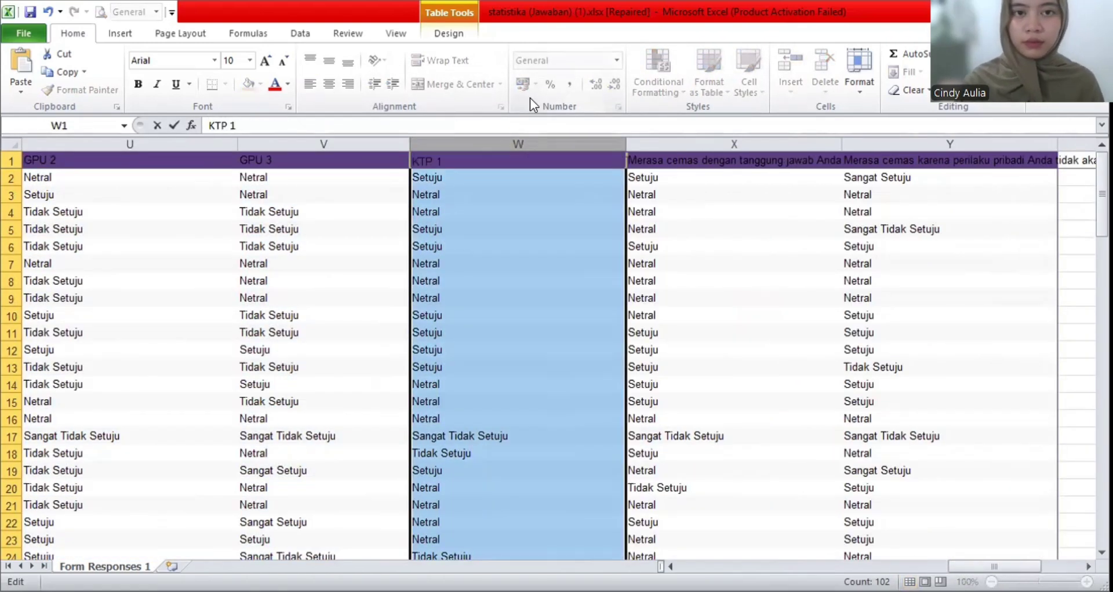
{"action": "key", "text": "Tab"}
{"action": "key", "text": "ctrl+space"}
{"action": "key", "text": "BackSpace"}
{"action": "type", "text": "KTP 2"}
{"action": "key", "text": "Tab"}
{"action": "key", "text": "ctrl+space"}
{"action": "key", "text": "BackSpace"}
{"action": "type", "text": "KTP 3"}
{"action": "left_click", "coordinate": [832, 315]}
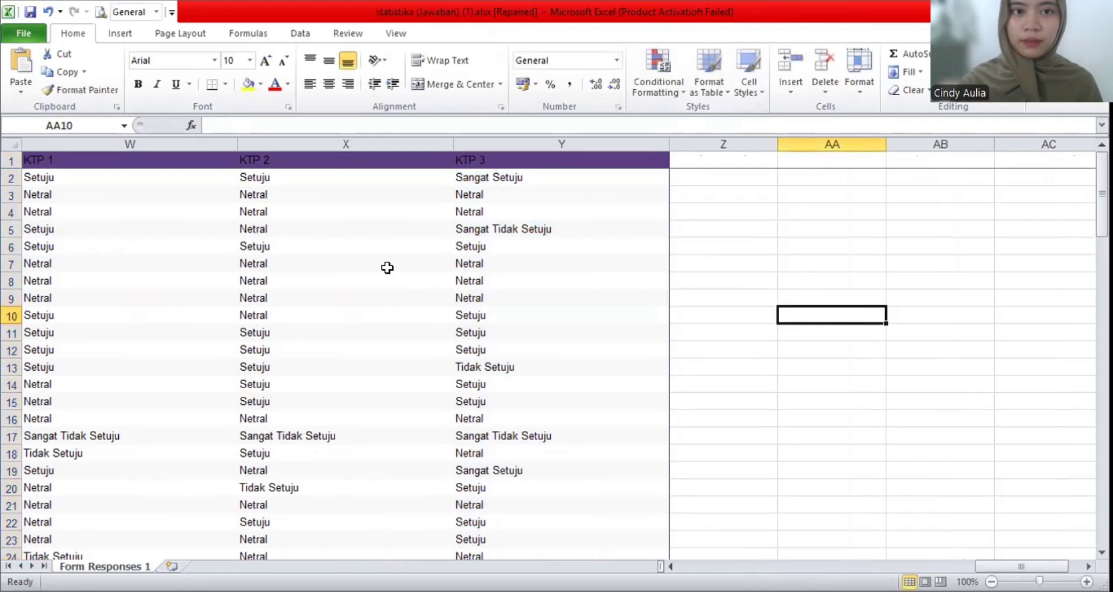
Review the coded column headers from KTP 3 back to the start of the table.
{"action": "scroll", "coordinate": [387, 267], "scroll_direction": "left", "scroll_amount": 3}
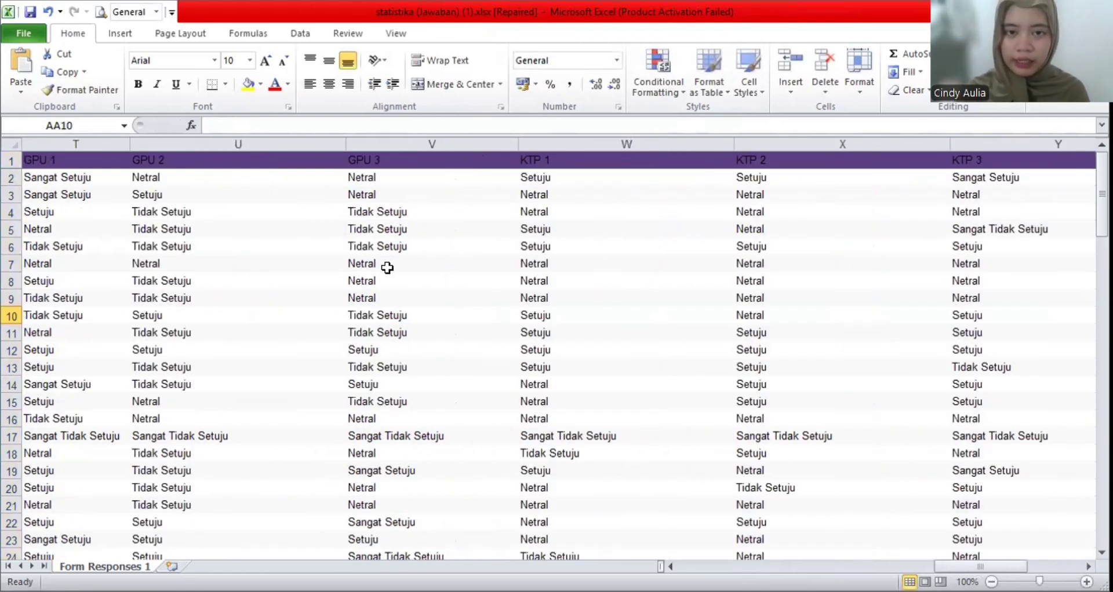
{"action": "scroll", "coordinate": [388, 268], "scroll_direction": "left", "scroll_amount": 3}
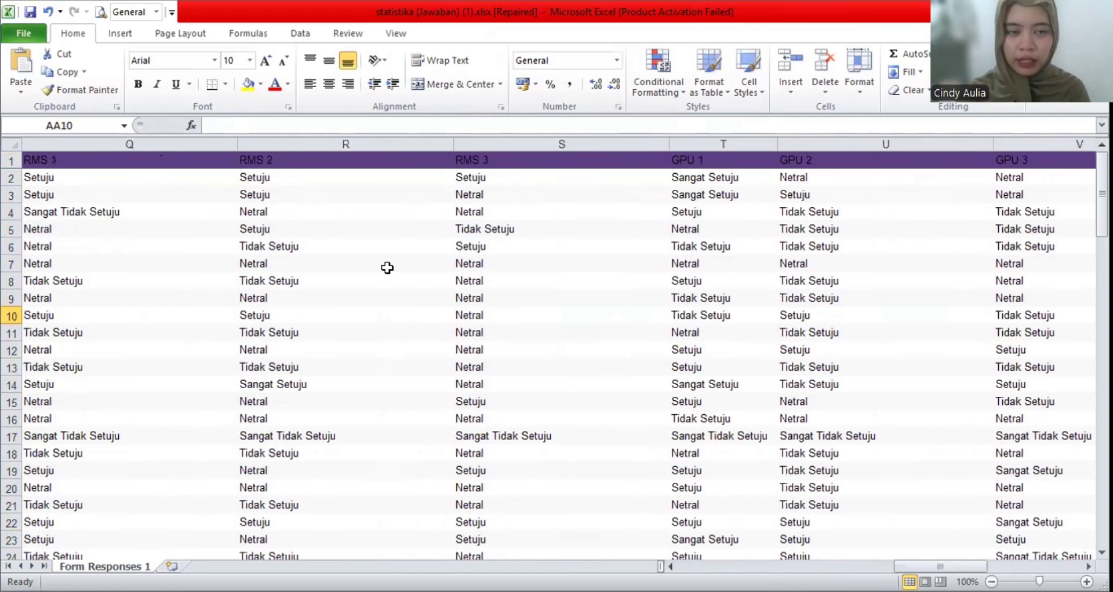
{"action": "scroll", "coordinate": [387, 268], "scroll_direction": "left", "scroll_amount": 2}
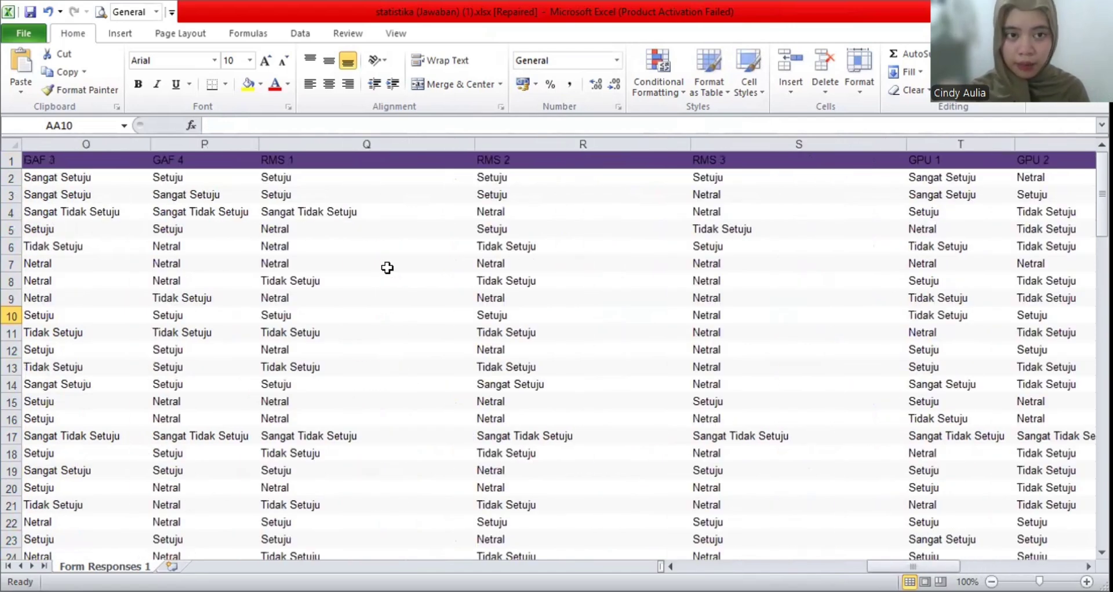
{"action": "scroll", "coordinate": [387, 267], "scroll_direction": "left", "scroll_amount": 4}
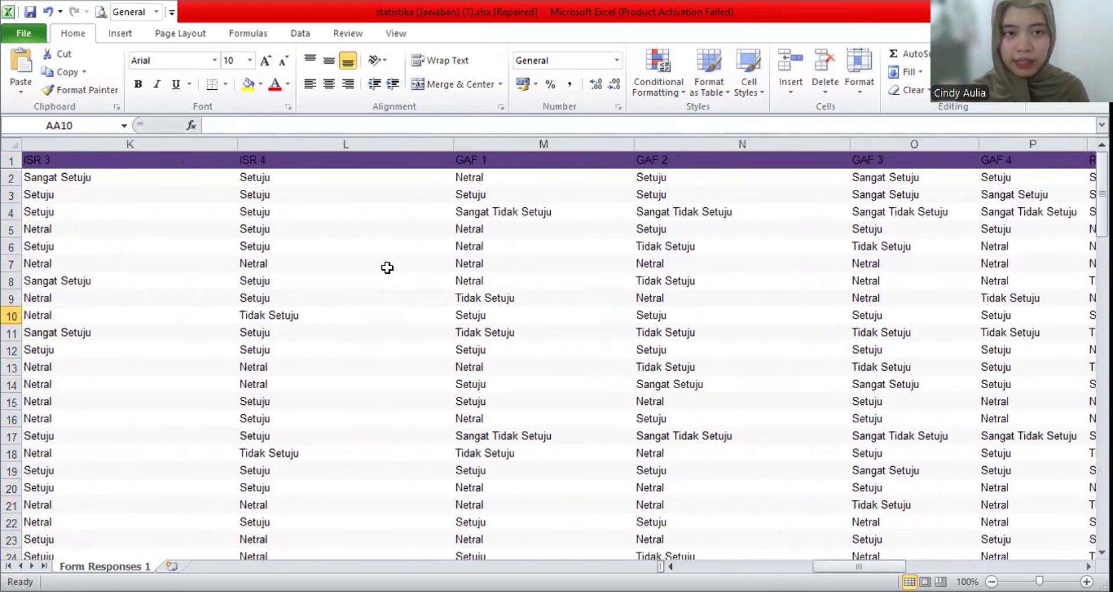
{"action": "scroll", "coordinate": [387, 268], "scroll_direction": "left", "scroll_amount": 8}
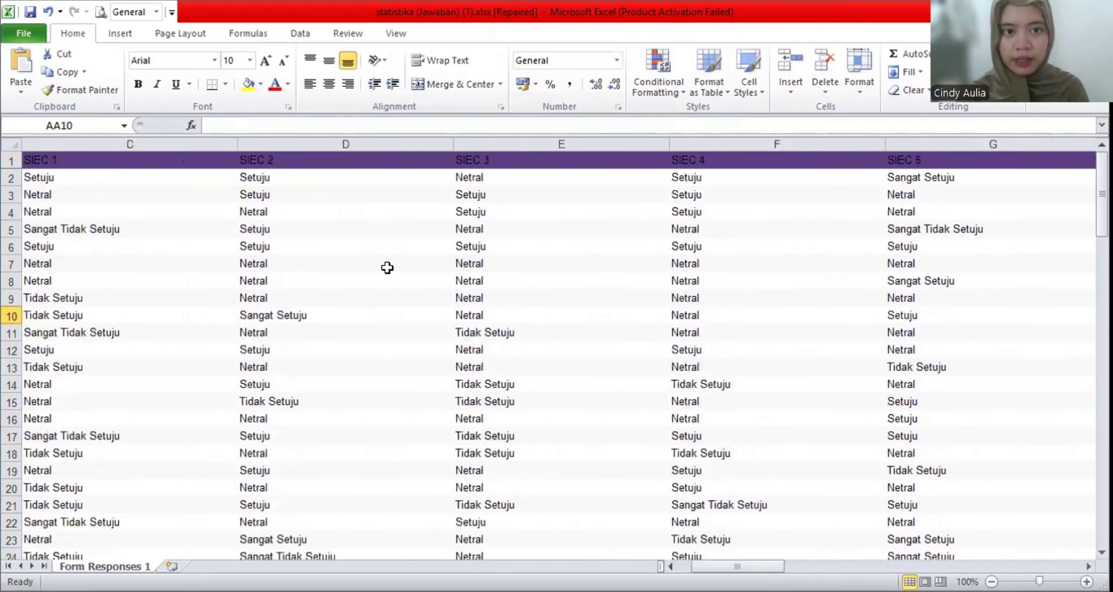
{"action": "scroll", "coordinate": [387, 268], "scroll_direction": "left", "scroll_amount": 2}
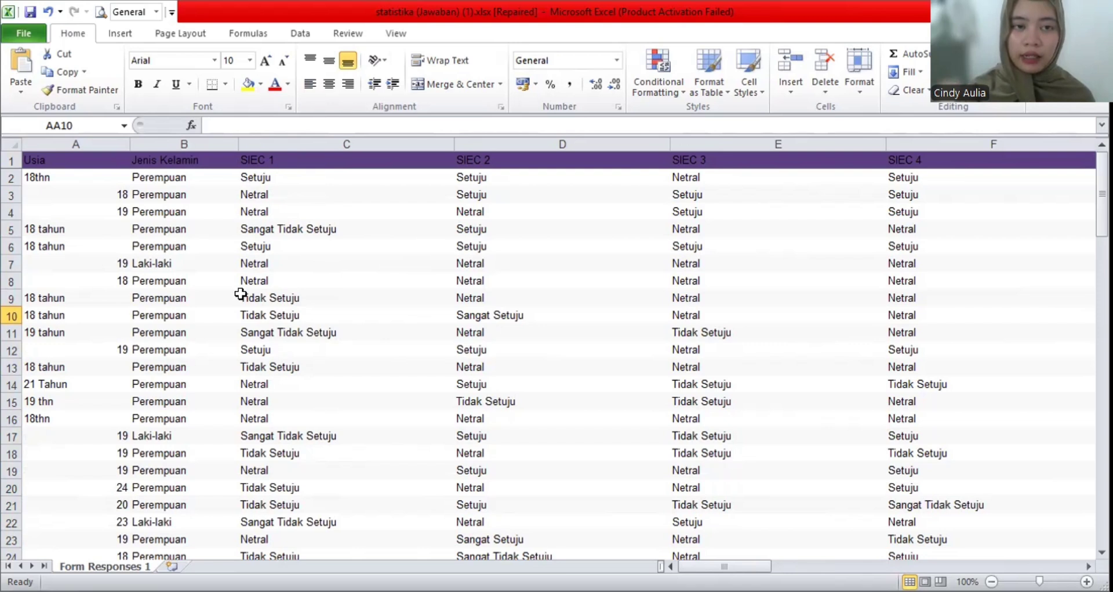
Select all SIEC 1 answers from C2 down to the last response in row 102.
{"action": "left_click", "coordinate": [265, 178]}
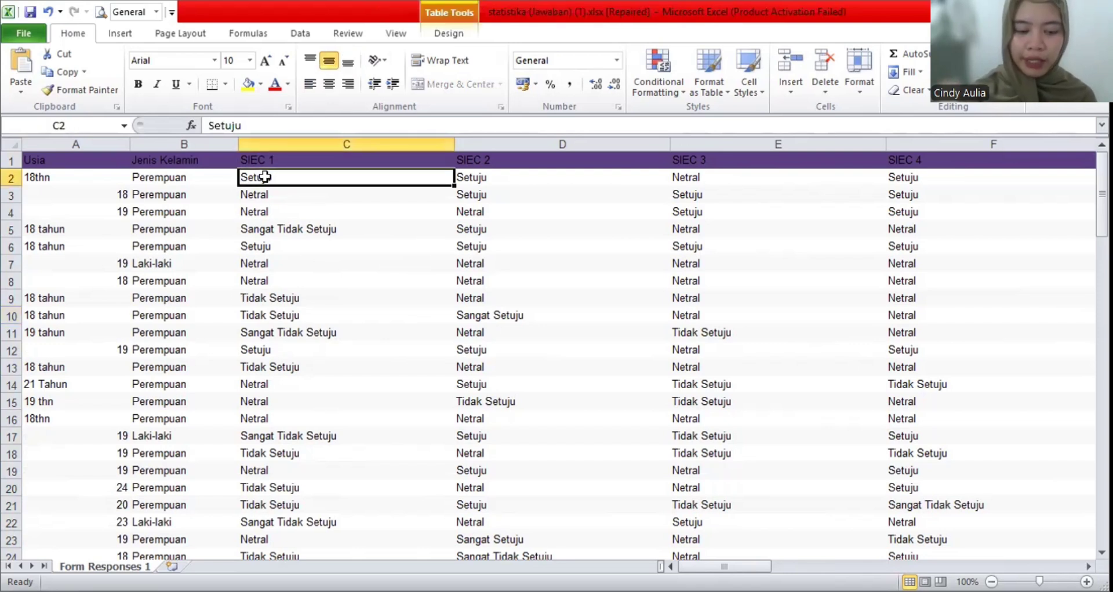
{"action": "key", "text": "shift+Down"}
{"action": "key", "text": "shift+Down"}
{"action": "key", "text": "shift+Down"}
{"action": "key", "text": "shift+Down"}
{"action": "key", "text": "shift+Down"}
{"action": "key", "text": "shift+Down"}
{"action": "key", "text": "shift+Down"}
{"action": "key", "text": "shift+Down"}
{"action": "key", "text": "shift+Down"}
{"action": "key", "text": "shift+Down"}
{"action": "key", "text": "shift+Down"}
{"action": "key", "text": "shift+Down"}
{"action": "key", "text": "shift+Down"}
{"action": "key", "text": "shift+Down"}
{"action": "key", "text": "shift+Down"}
{"action": "key", "text": "shift+Down"}
{"action": "key", "text": "shift+Down"}
{"action": "key", "text": "shift+Down"}
{"action": "key", "text": "shift+Down"}
{"action": "key", "text": "shift+Down"}
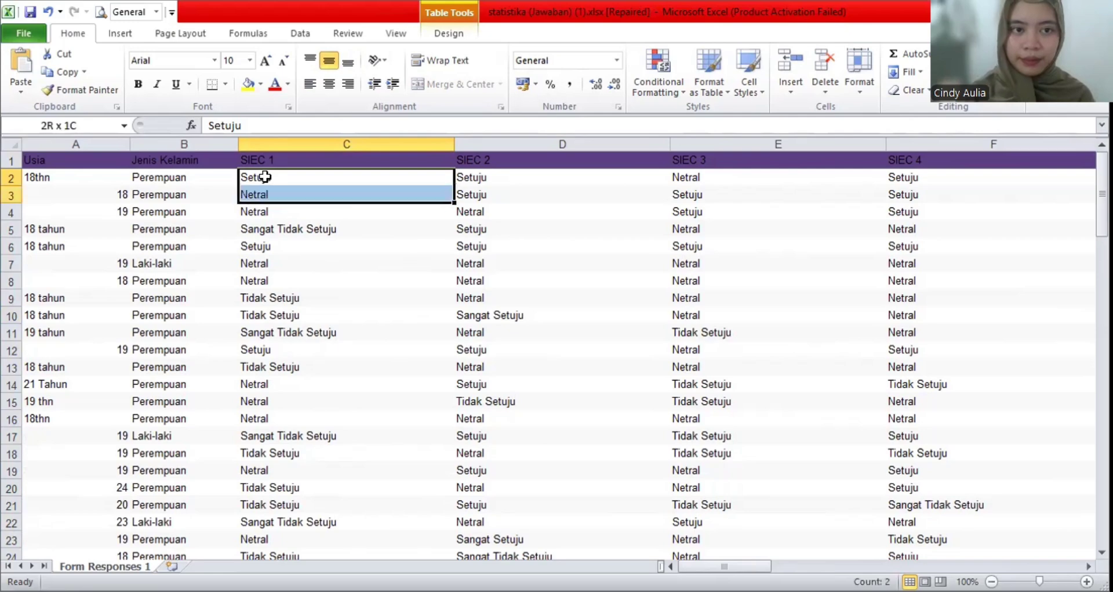
{"action": "key", "text": "shift+Down"}
{"action": "key", "text": "shift+Down"}
{"action": "key", "text": "shift+Down"}
{"action": "key", "text": "shift+Down"}
{"action": "key", "text": "shift+Down"}
{"action": "key", "text": "shift+Down"}
{"action": "key", "text": "shift+Down"}
{"action": "key", "text": "shift+Down"}
{"action": "key", "text": "shift+Down"}
{"action": "key", "text": "shift+Down"}
{"action": "key", "text": "shift+Down"}
{"action": "key", "text": "shift+Down"}
{"action": "key", "text": "shift+Down"}
{"action": "key", "text": "shift+Down"}
{"action": "key", "text": "shift+Down"}
{"action": "key", "text": "shift+Down"}
{"action": "key", "text": "shift+Down"}
{"action": "key", "text": "shift+Down"}
{"action": "key", "text": "shift+Down"}
{"action": "key", "text": "shift+Down"}
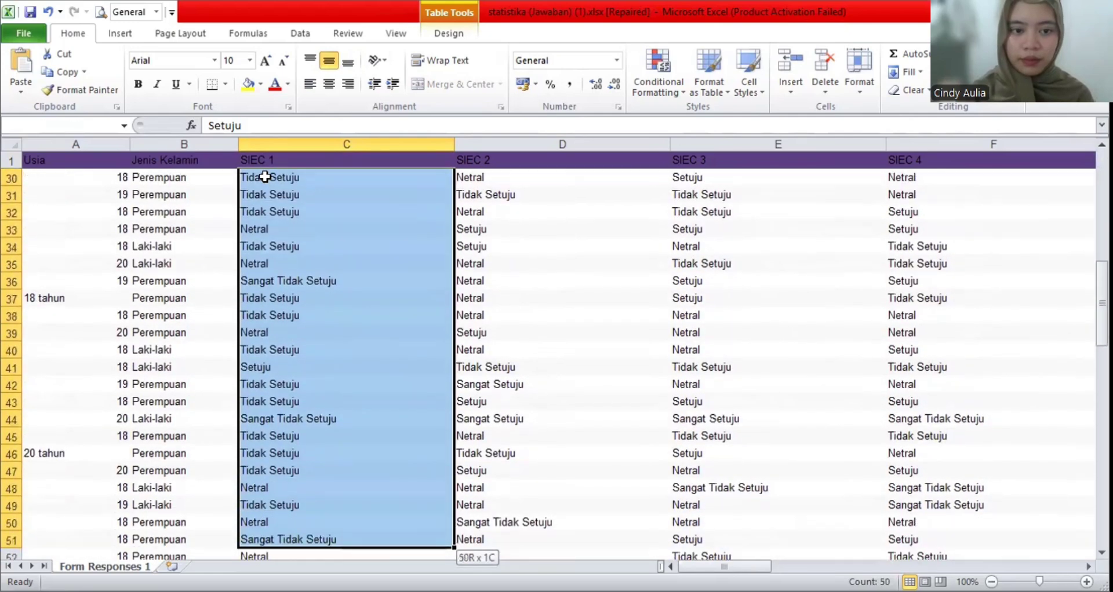
{"action": "key", "text": "shift+Down"}
{"action": "key", "text": "shift+Down"}
{"action": "key", "text": "shift+Down"}
{"action": "key", "text": "shift+Down"}
{"action": "key", "text": "shift+Down"}
{"action": "key", "text": "shift+Down"}
{"action": "key", "text": "shift+Down"}
{"action": "key", "text": "shift+Down"}
{"action": "key", "text": "shift+Down"}
{"action": "key", "text": "shift+Down"}
{"action": "key", "text": "shift+Down"}
{"action": "key", "text": "shift+Down"}
{"action": "key", "text": "shift+Down"}
{"action": "key", "text": "shift+Down"}
{"action": "key", "text": "shift+Down"}
{"action": "key", "text": "shift+Down"}
{"action": "key", "text": "shift+Down"}
{"action": "key", "text": "shift+Down"}
{"action": "key", "text": "shift+Down"}
{"action": "key", "text": "shift+Down"}
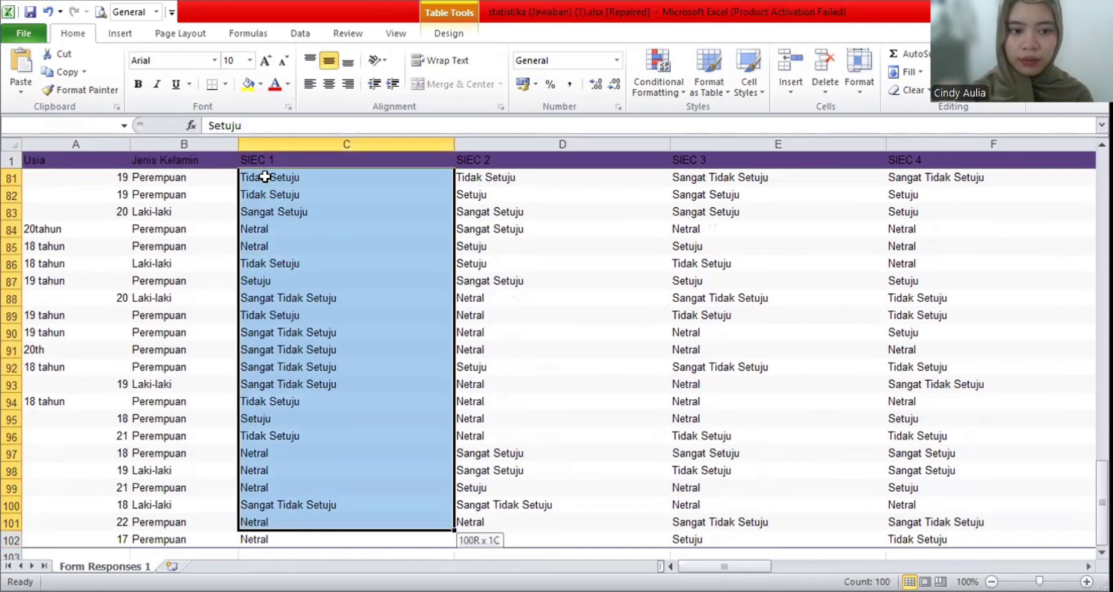
{"action": "key", "text": "shift+Down"}
{"action": "key", "text": "shift+Down"}
{"action": "key", "text": "shift+Up"}
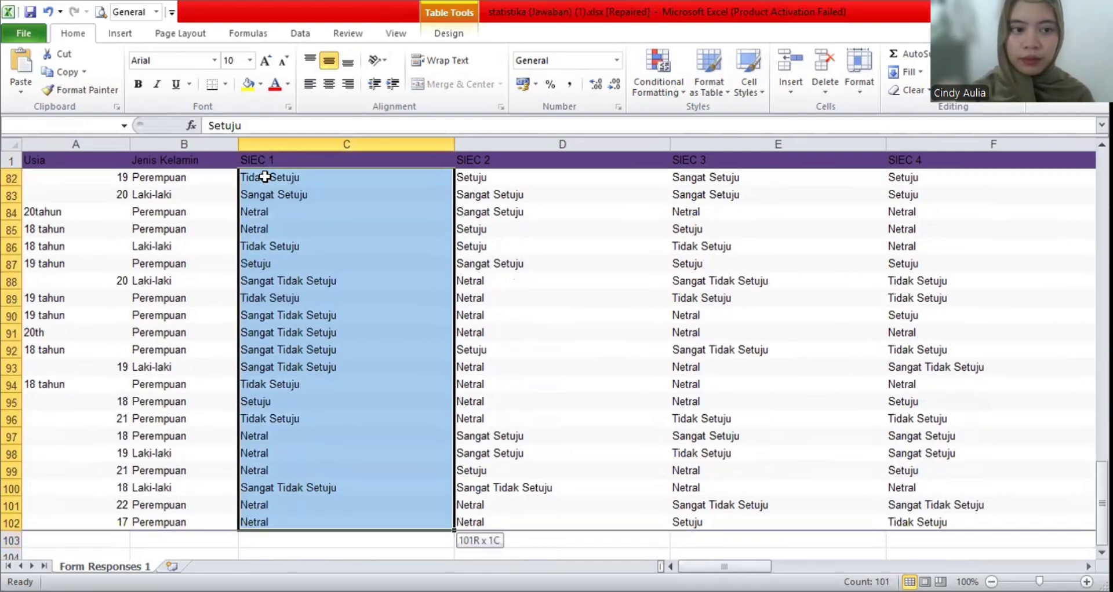
Extend the selection across all question columns through KTP 3 in column Y.
{"action": "key", "text": "shift+Right"}
{"action": "key", "text": "shift+Right"}
{"action": "key", "text": "shift+Right"}
{"action": "key", "text": "shift+Right"}
{"action": "key", "text": "shift+Right"}
{"action": "key", "text": "shift+Right"}
{"action": "key", "text": "shift+Right"}
{"action": "key", "text": "shift+Right"}
{"action": "key", "text": "shift+Right"}
{"action": "key", "text": "shift+Right"}
{"action": "key", "text": "shift+Right"}
{"action": "key", "text": "shift+Right"}
{"action": "key", "text": "shift+Right"}
{"action": "key", "text": "shift+Right"}
{"action": "key", "text": "shift+Right"}
{"action": "key", "text": "shift+Right"}
{"action": "key", "text": "shift+Right"}
{"action": "key", "text": "shift+Right"}
{"action": "key", "text": "shift+Right"}
{"action": "key", "text": "shift+Right"}
{"action": "key", "text": "shift+Left"}
{"action": "key", "text": "shift+Left"}
{"action": "key", "text": "shift+Left"}
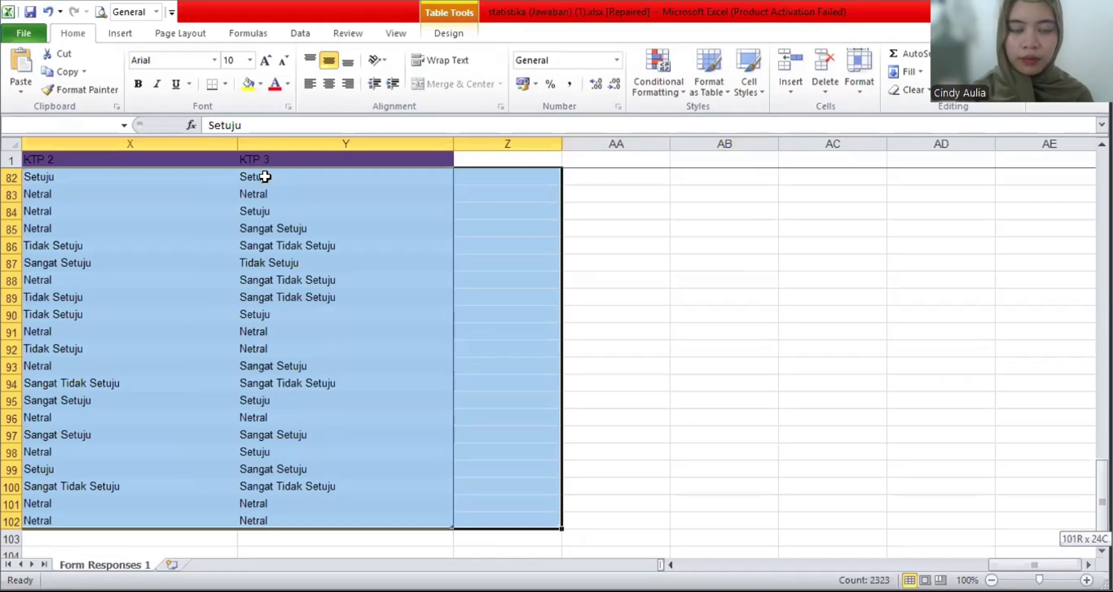
{"action": "key", "text": "shift+Left"}
Replace every "Sangat Tidak Setuju" answer in the selected range with 1.
{"action": "scroll", "coordinate": [275, 261], "scroll_direction": "up", "scroll_amount": 14}
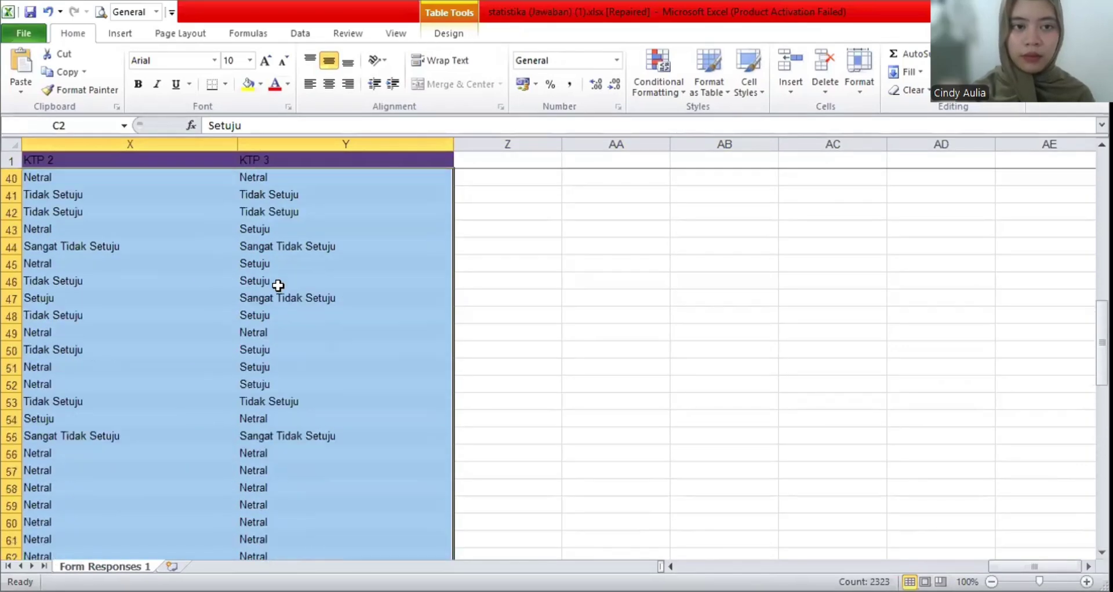
{"action": "scroll", "coordinate": [278, 285], "scroll_direction": "up", "scroll_amount": 13}
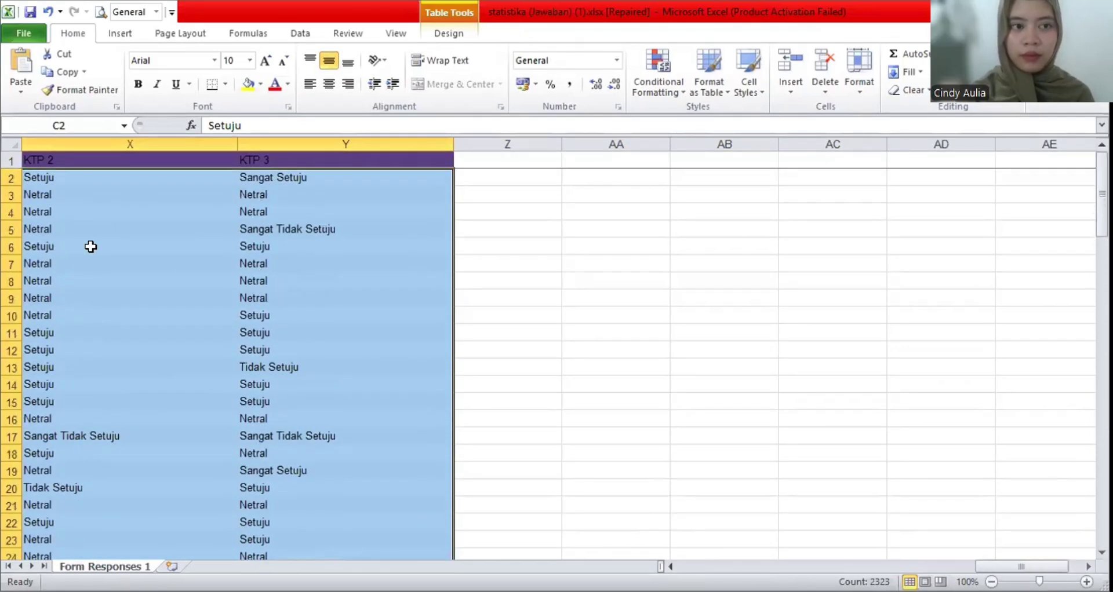
{"action": "scroll", "coordinate": [91, 247], "scroll_direction": "left", "scroll_amount": 4}
{"action": "scroll", "coordinate": [91, 247], "scroll_direction": "left", "scroll_amount": 8}
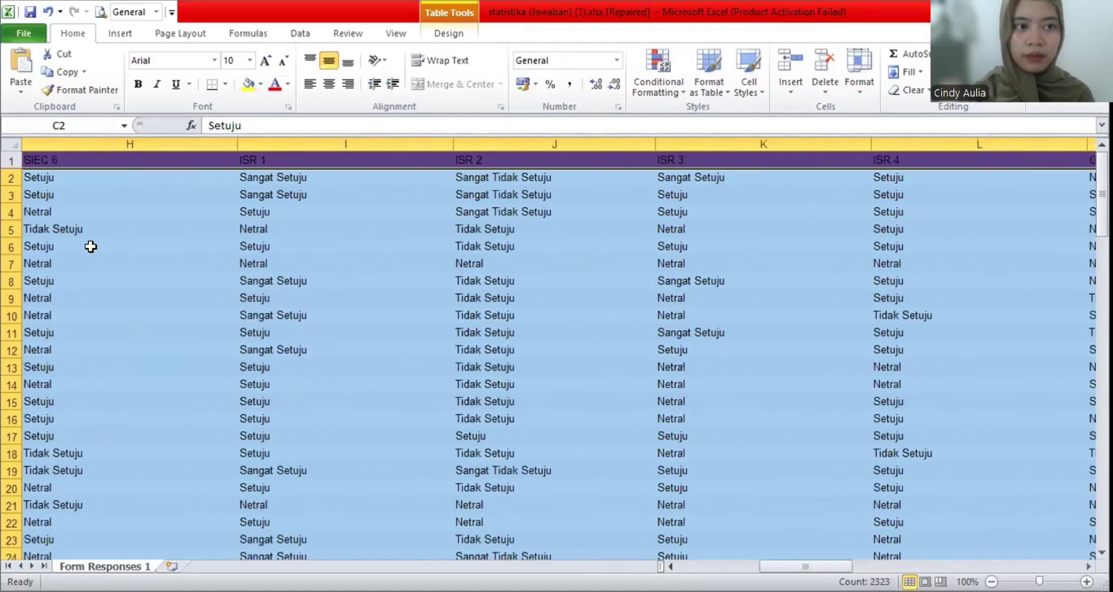
{"action": "scroll", "coordinate": [91, 247], "scroll_direction": "left", "scroll_amount": 1}
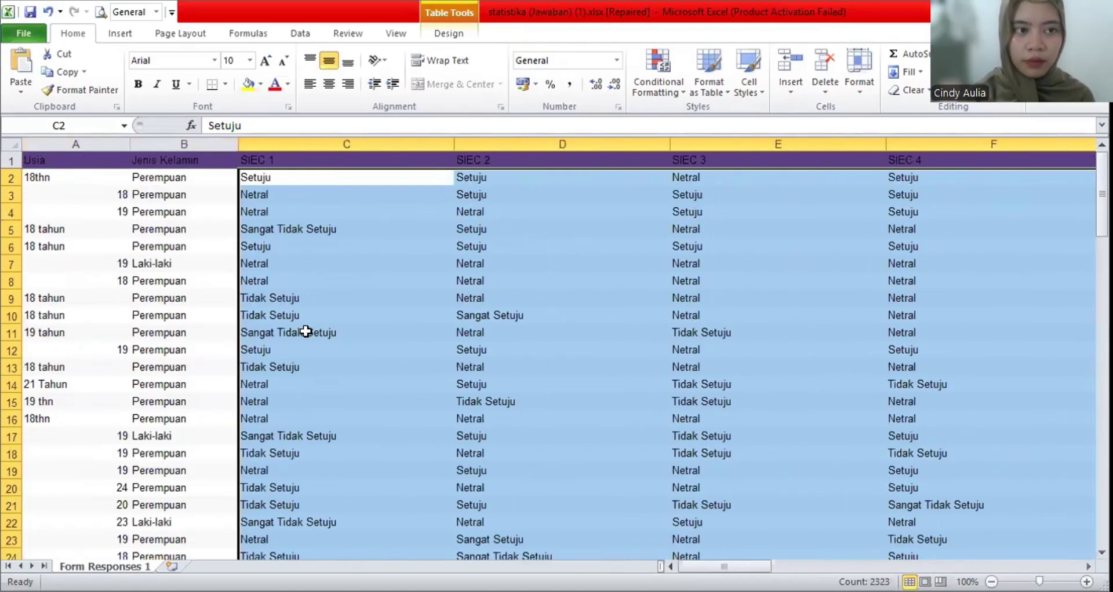
{"action": "scroll", "coordinate": [306, 332], "scroll_direction": "down", "scroll_amount": 3}
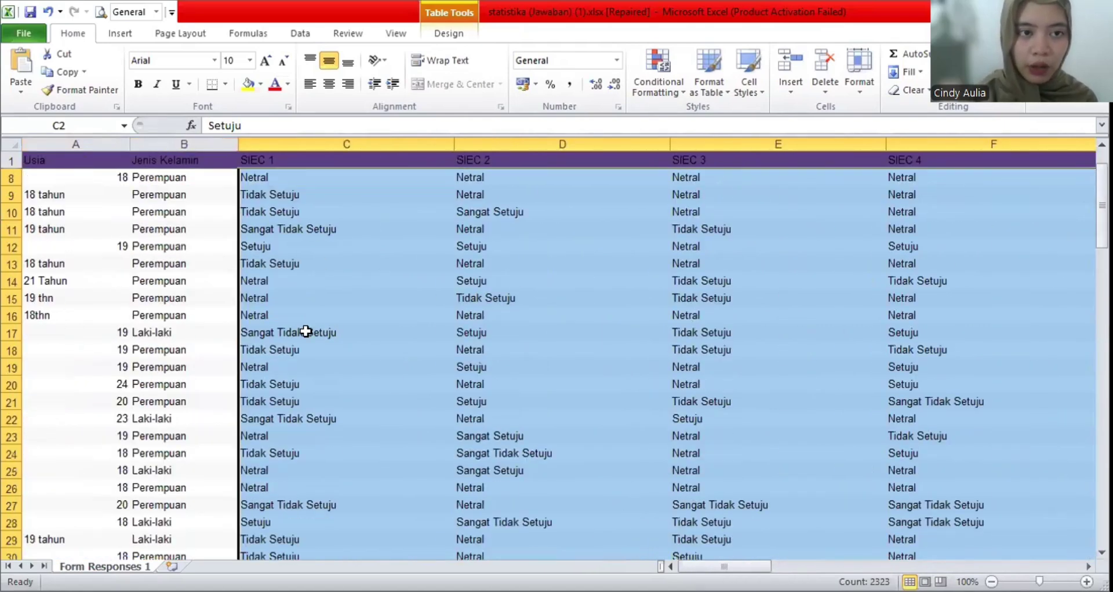
{"action": "scroll", "coordinate": [306, 331], "scroll_direction": "up", "scroll_amount": 3}
{"action": "scroll", "coordinate": [306, 332], "scroll_direction": "right", "scroll_amount": 1}
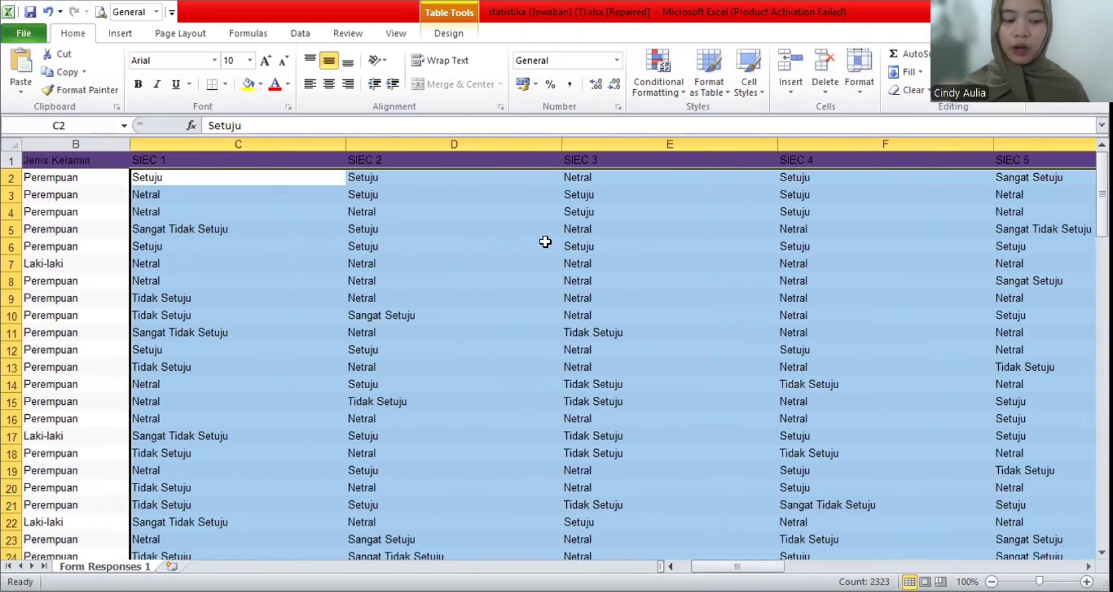
{"action": "key", "text": "ctrl+f"}
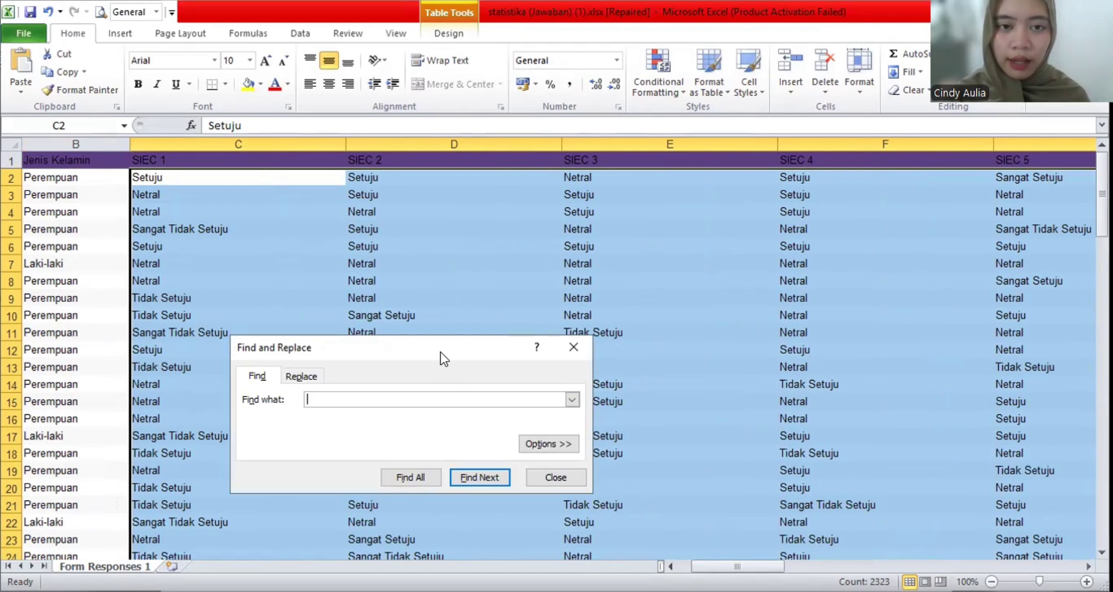
{"action": "left_click_drag", "start_coordinate": [441, 354], "coordinate": [575, 270]}
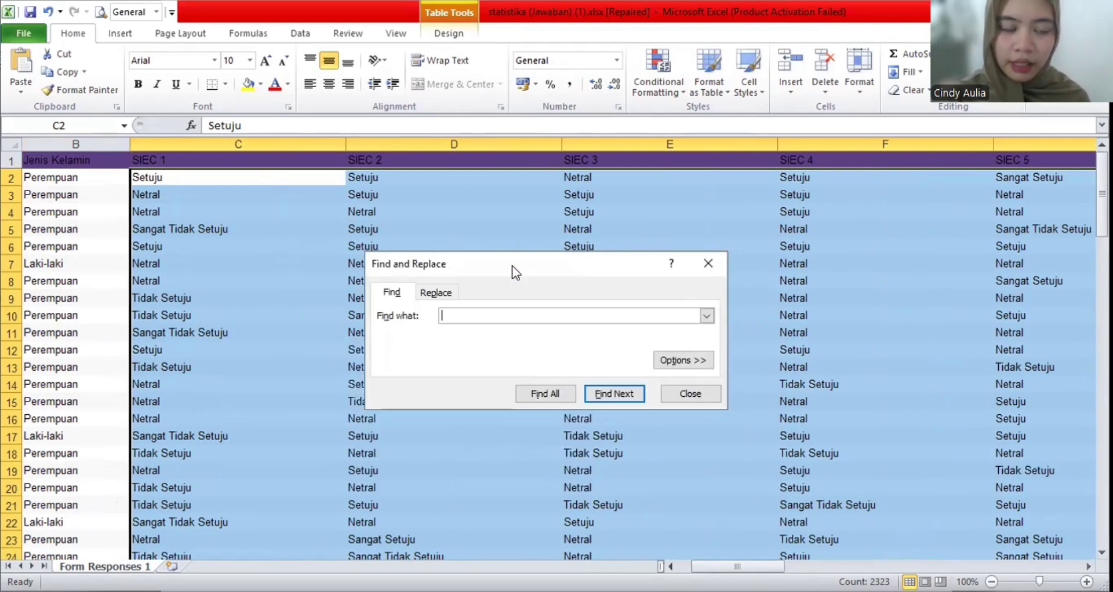
{"action": "left_click_drag", "start_coordinate": [513, 266], "coordinate": [474, 286]}
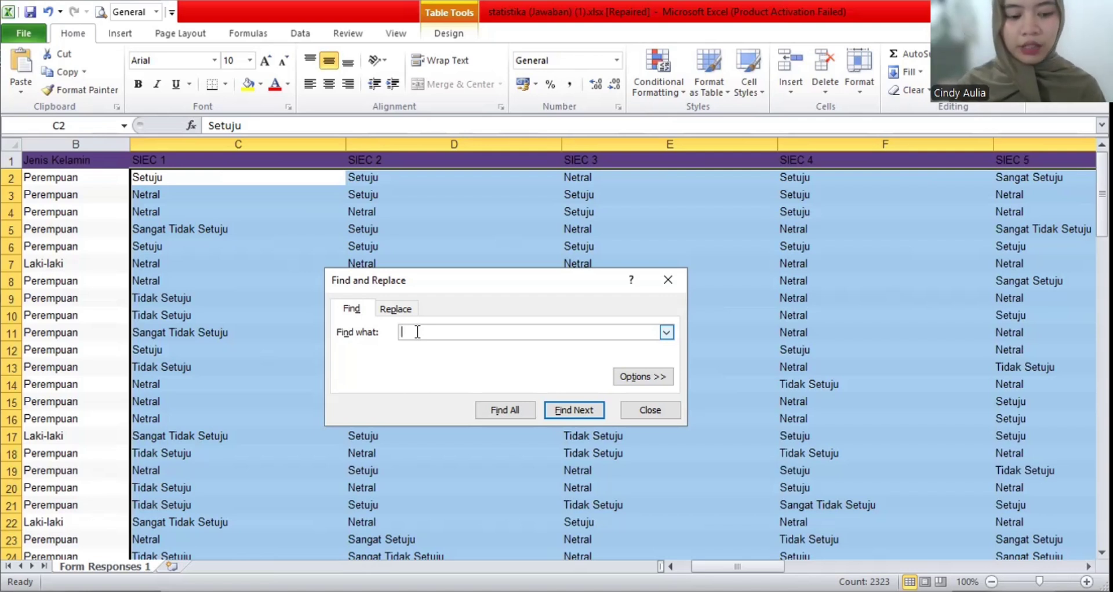
{"action": "type", "text": "Sangat"}
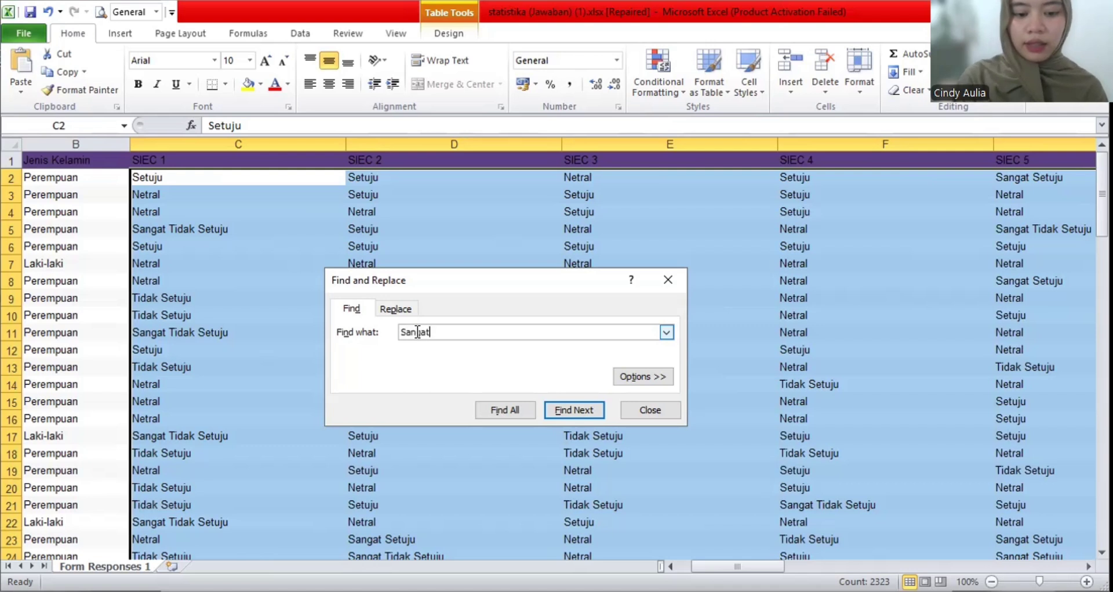
{"action": "type", "text": " Tidak Setuju"}
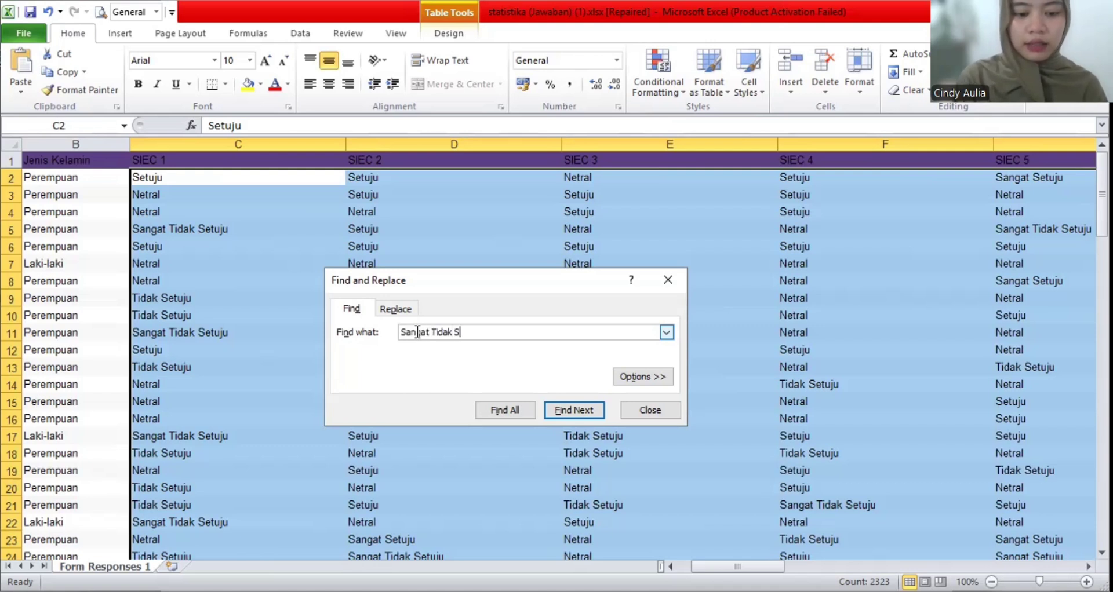
{"action": "left_click", "coordinate": [399, 304]}
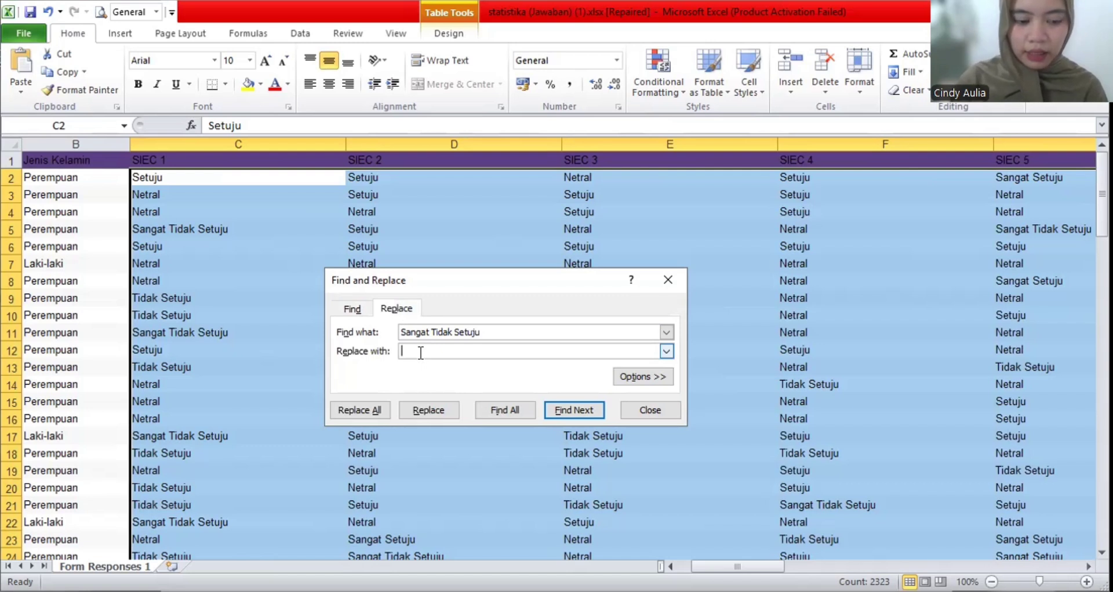
{"action": "type", "text": "1"}
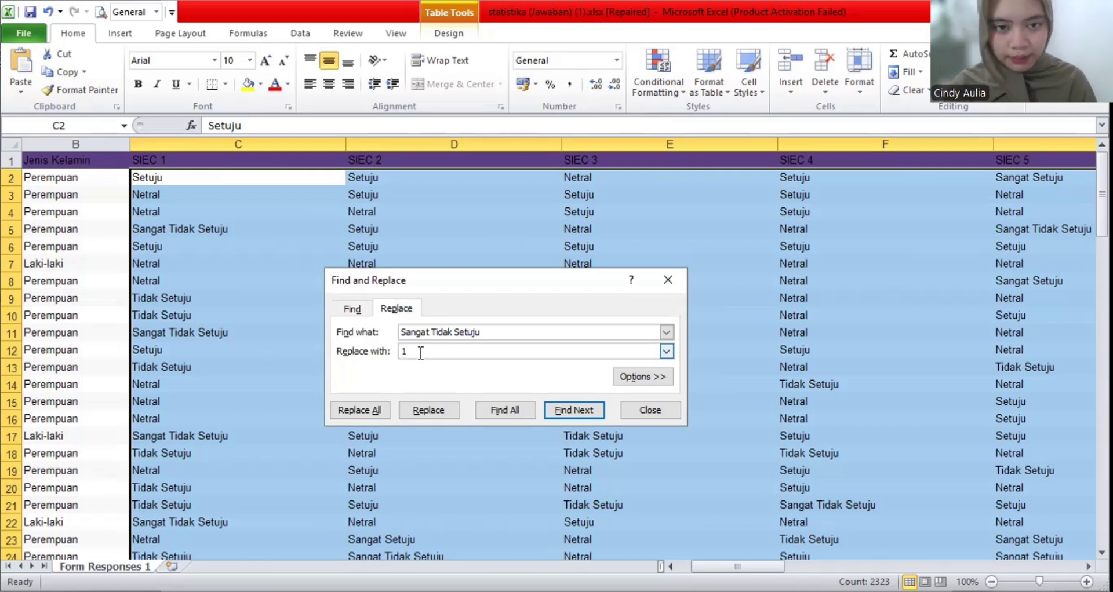
{"action": "left_click", "coordinate": [361, 412]}
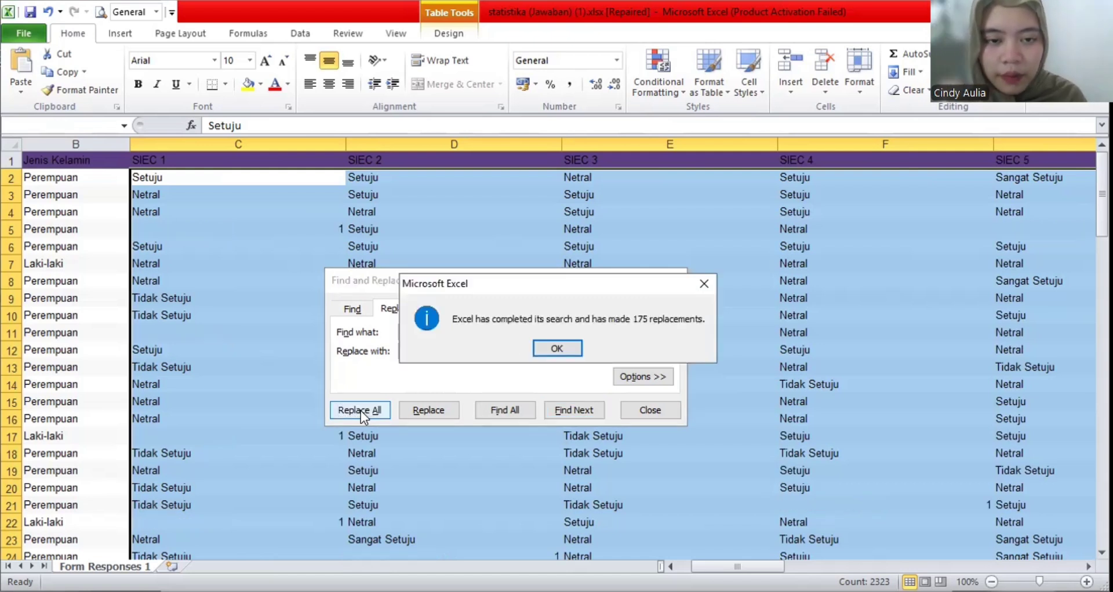
{"action": "left_click", "coordinate": [557, 349]}
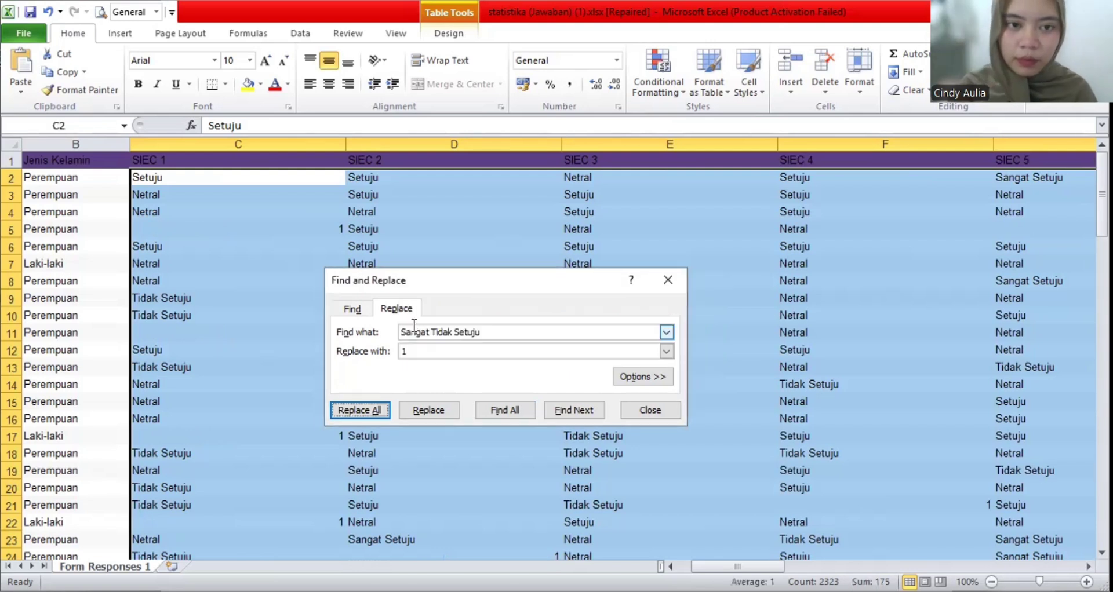
Replace every "Tidak Setuju" answer in the selected range with 2.
{"action": "left_click", "coordinate": [346, 309]}
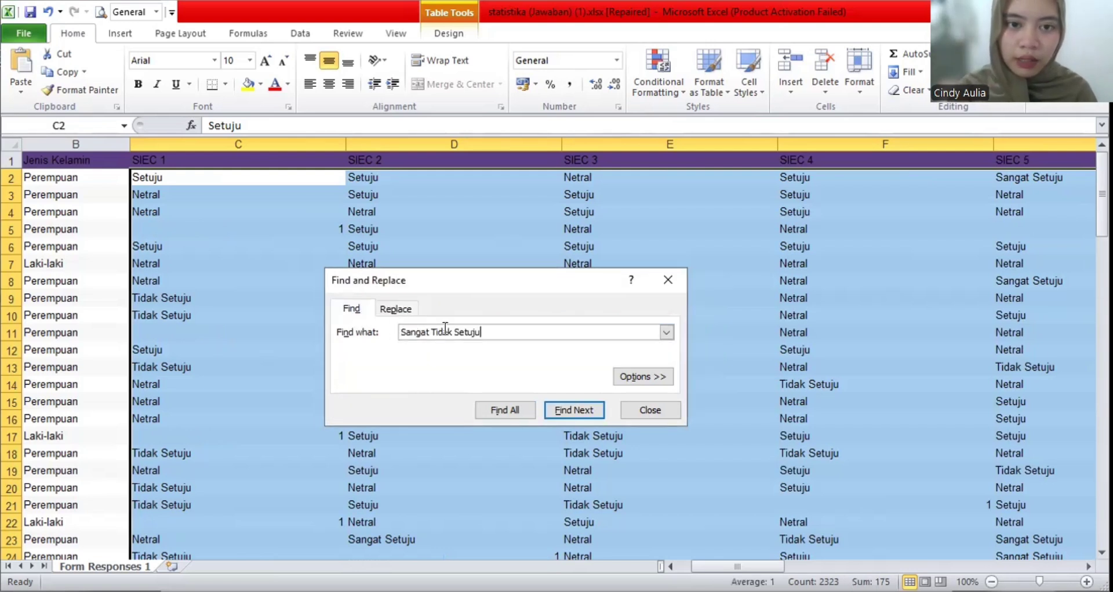
{"action": "left_click_drag", "start_coordinate": [487, 333], "coordinate": [366, 330]}
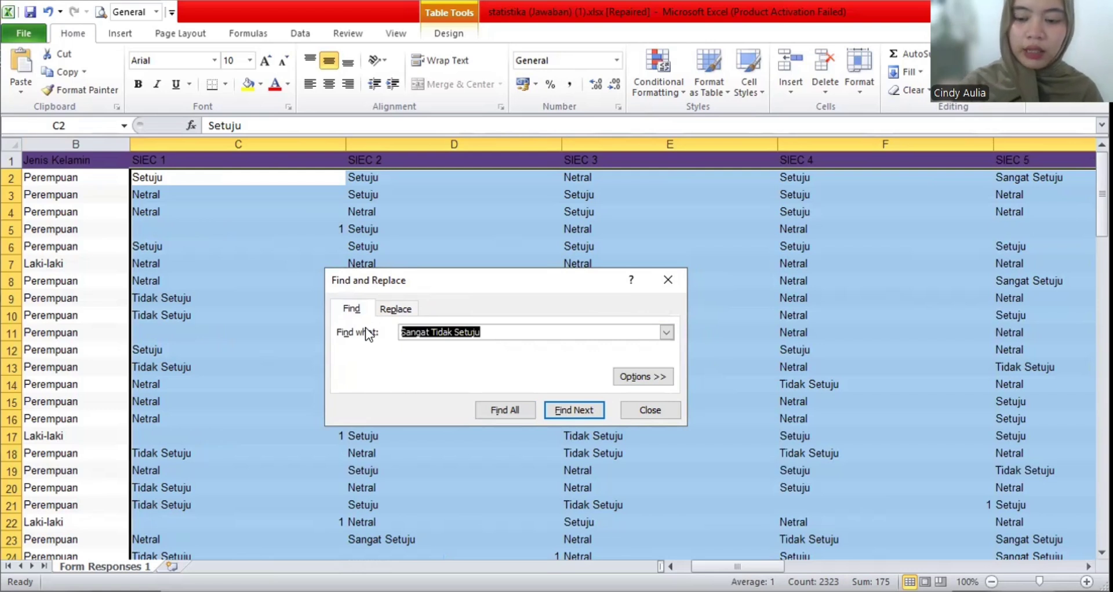
{"action": "key", "text": "BackSpace"}
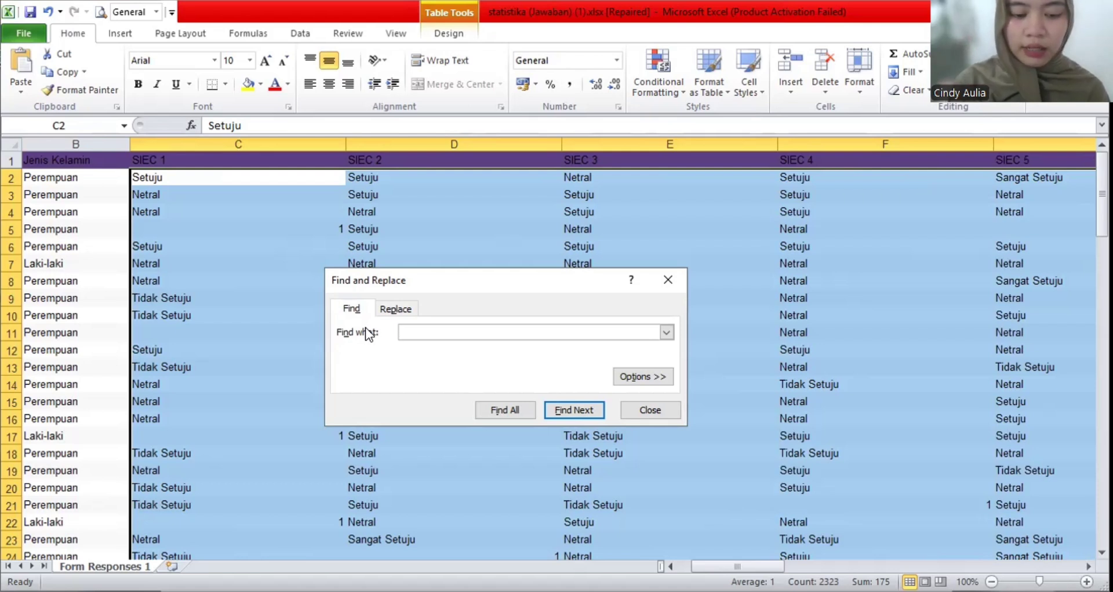
{"action": "type", "text": "Tidak Setuju"}
{"action": "left_click", "coordinate": [399, 309]}
{"action": "left_click", "coordinate": [369, 411]}
Replace every "Netral" answer in the selected range with 3.
{"action": "left_click", "coordinate": [351, 309]}
{"action": "type", "text": "Netral"}
{"action": "mouse_move", "coordinate": [451, 332]}
{"action": "left_mouse_down"}
{"action": "mouse_move", "coordinate": [374, 330]}
{"action": "mouse_move", "coordinate": [442, 332]}
{"action": "mouse_move", "coordinate": [432, 332]}
{"action": "left_mouse_up"}
{"action": "left_click", "coordinate": [396, 309]}
{"action": "type", "text": "3"}
{"action": "left_click", "coordinate": [377, 411]}
Replace every "Setuju" answer in the selected range with 4.
{"action": "left_click", "coordinate": [352, 309]}
{"action": "type", "text": "Setuju"}
{"action": "left_click", "coordinate": [395, 309]}
{"action": "type", "text": "4"}
{"action": "left_click", "coordinate": [360, 411]}
{"action": "left_click", "coordinate": [556, 348]}
Replace every "Sangat Setuju" answer in the selected range with 5.
{"action": "left_click", "coordinate": [352, 309]}
{"action": "key", "text": "BackSpace"}
{"action": "type", "text": "Sangat Setuju"}
{"action": "left_click", "coordinate": [396, 309]}
{"action": "type", "text": "5"}
{"action": "left_click", "coordinate": [360, 410]}
{"action": "left_click", "coordinate": [557, 347]}
Replace any remaining "Setuju" answers with 4, close Find and Replace, and clear the range selection.
{"action": "type", "text": "4"}
{"action": "left_click", "coordinate": [360, 410]}
{"action": "left_click", "coordinate": [578, 348]}
{"action": "key", "text": "Escape"}
{"action": "left_click", "coordinate": [615, 293]}
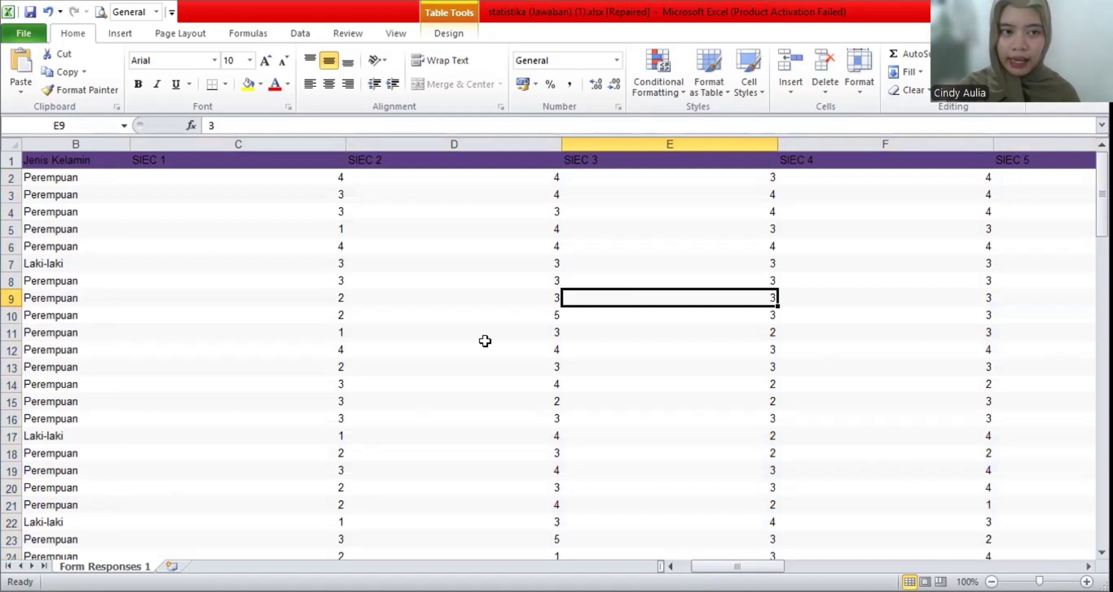
Review the numeric answer codes across the question columns and return to the start of the table.
{"action": "scroll", "coordinate": [485, 342], "scroll_direction": "right", "scroll_amount": 4}
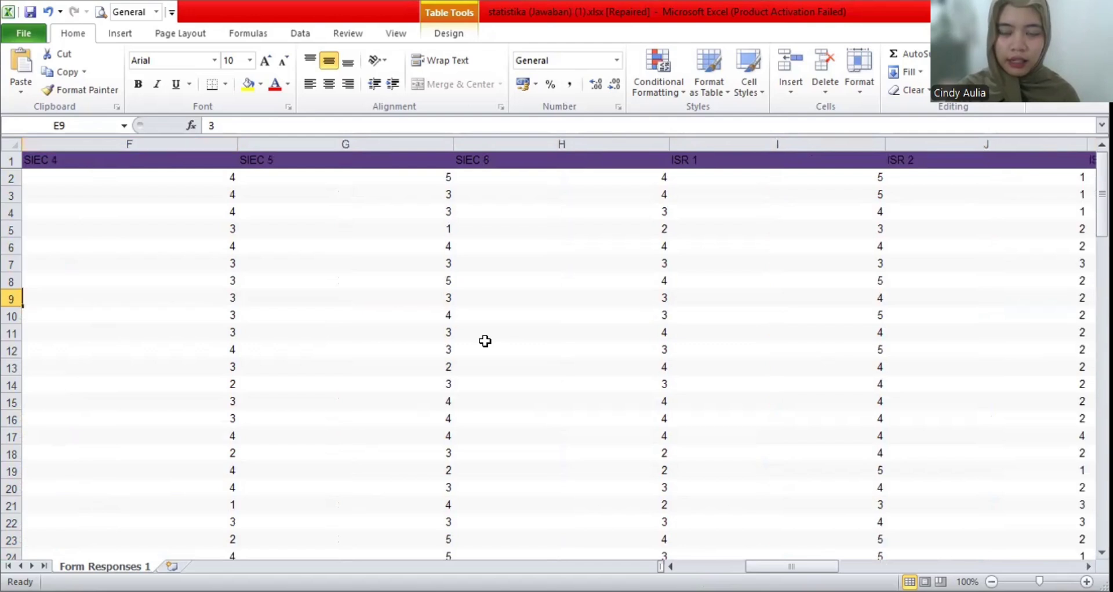
{"action": "scroll", "coordinate": [485, 342], "scroll_direction": "right", "scroll_amount": 1}
{"action": "scroll", "coordinate": [485, 342], "scroll_direction": "right", "scroll_amount": 2}
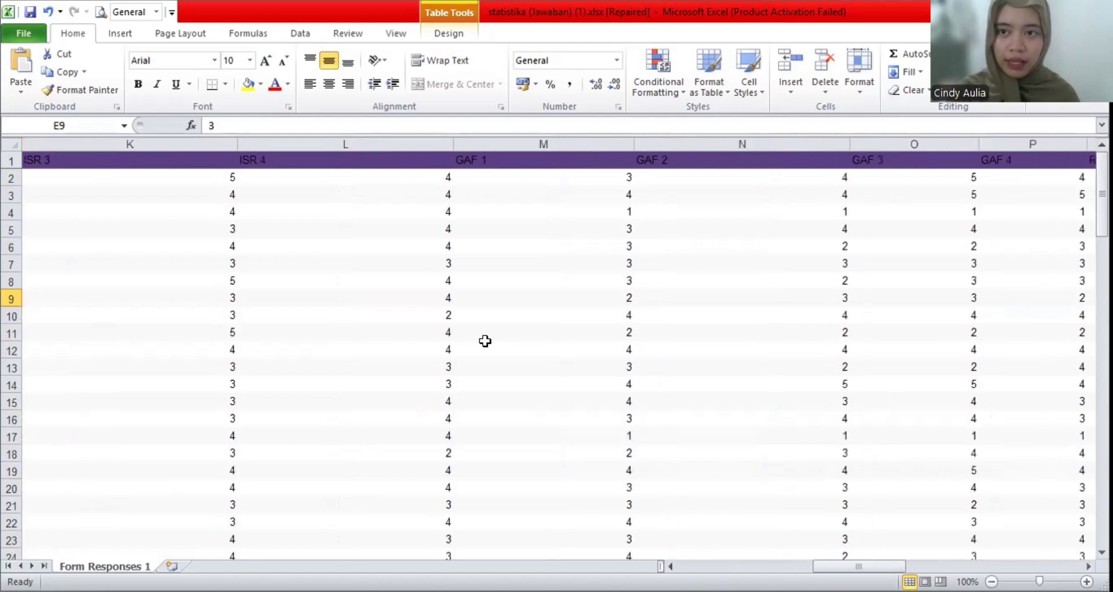
{"action": "scroll", "coordinate": [485, 341], "scroll_direction": "left", "scroll_amount": 8}
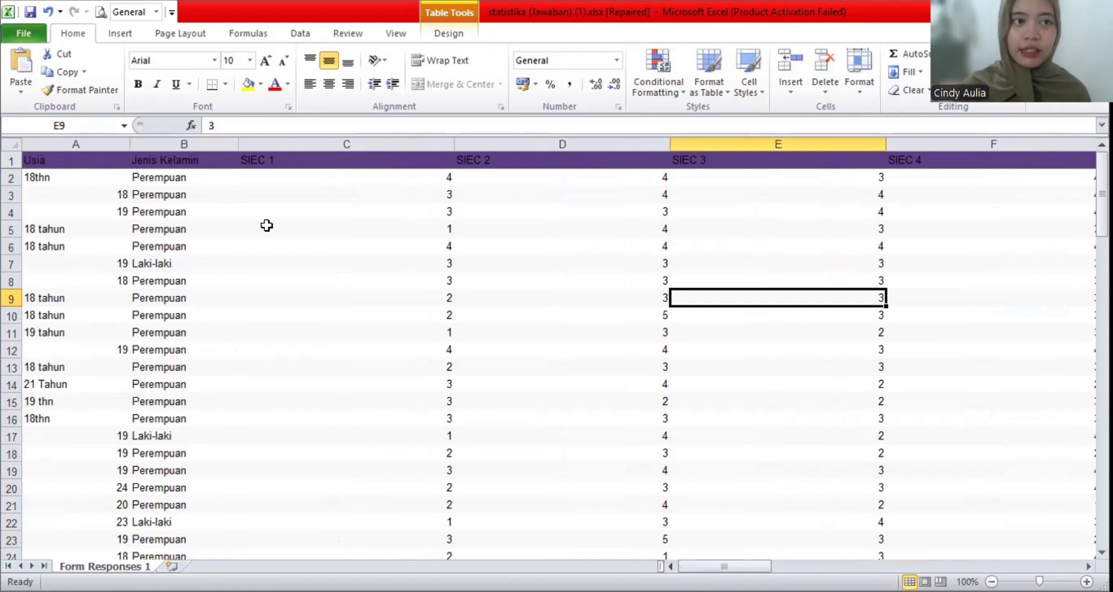
Switch to SPSS Statistics, bring up the dialog for opening a data file, and close it without choosing one.
{"action": "left_click", "coordinate": [23, 32]}
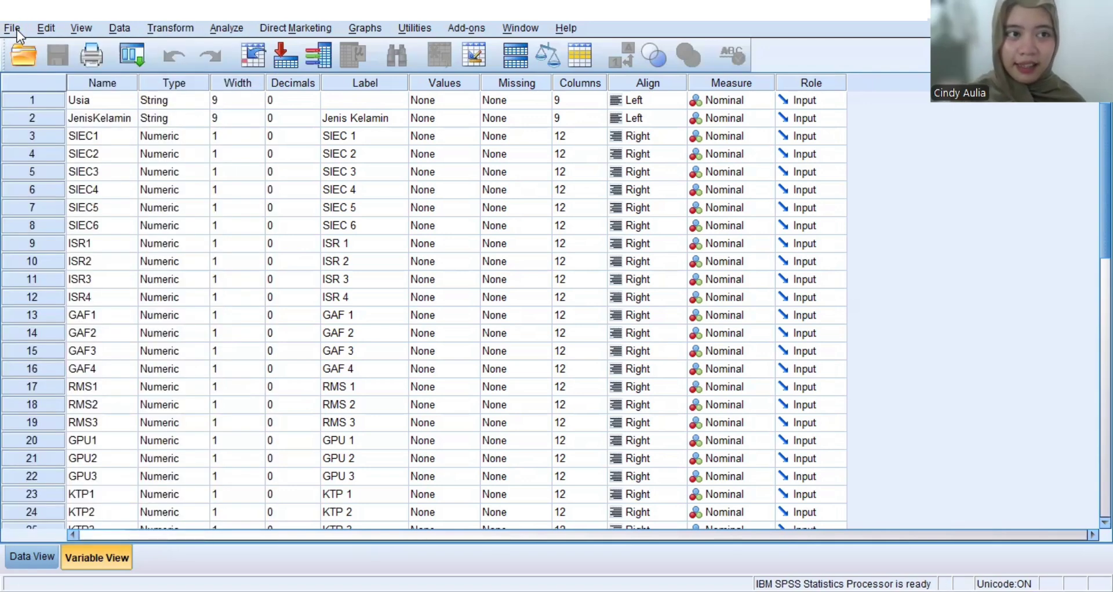
{"action": "left_click", "coordinate": [17, 32]}
{"action": "mouse_move", "coordinate": [47, 51]}
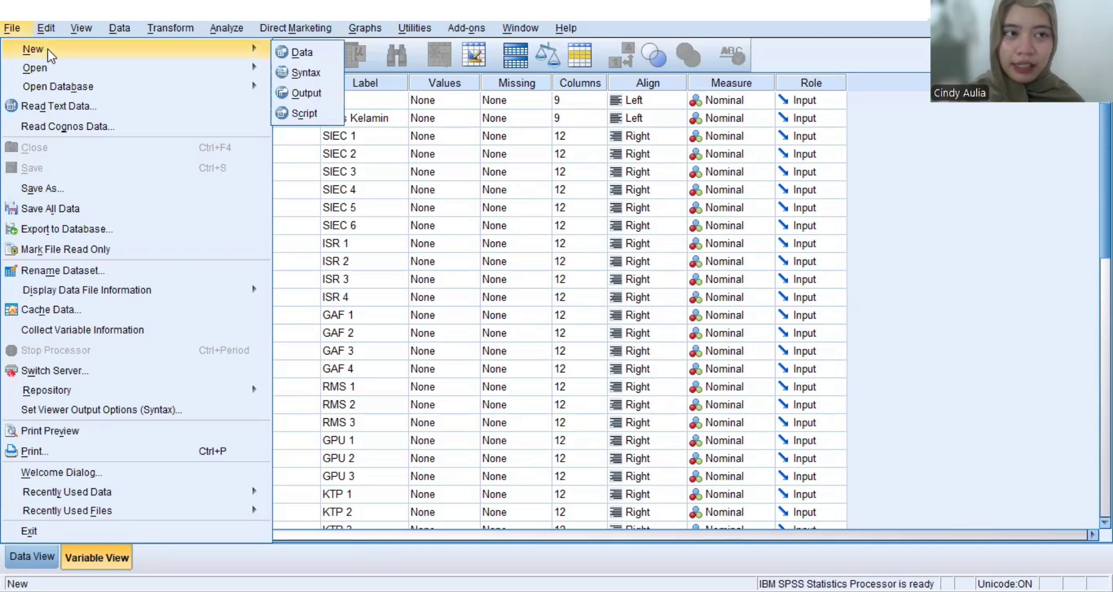
{"action": "mouse_move", "coordinate": [74, 69]}
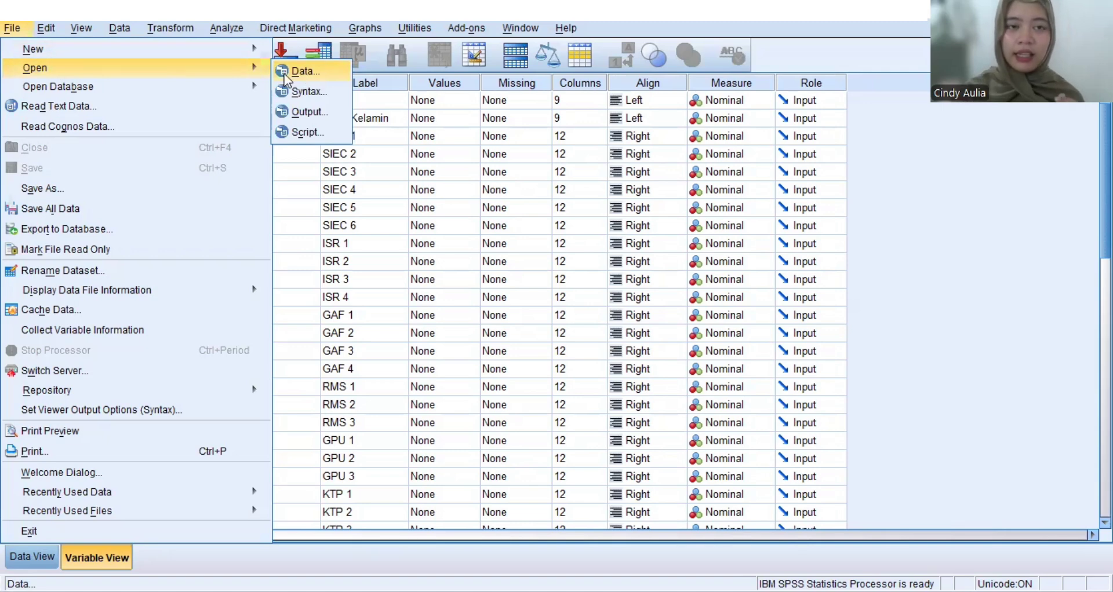
{"action": "left_click", "coordinate": [285, 74]}
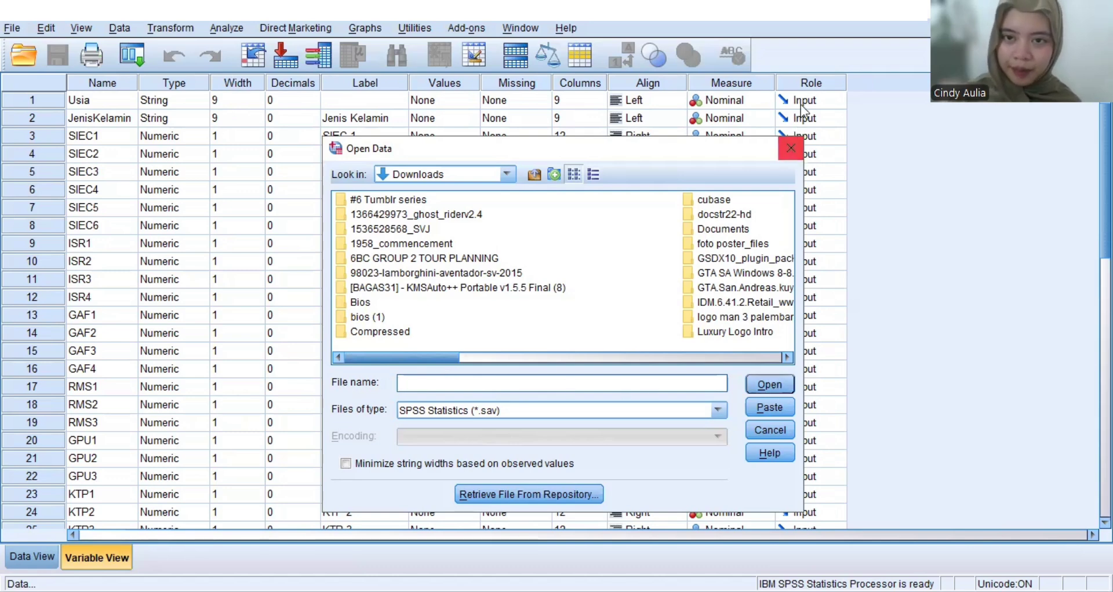
{"action": "left_click", "coordinate": [789, 152]}
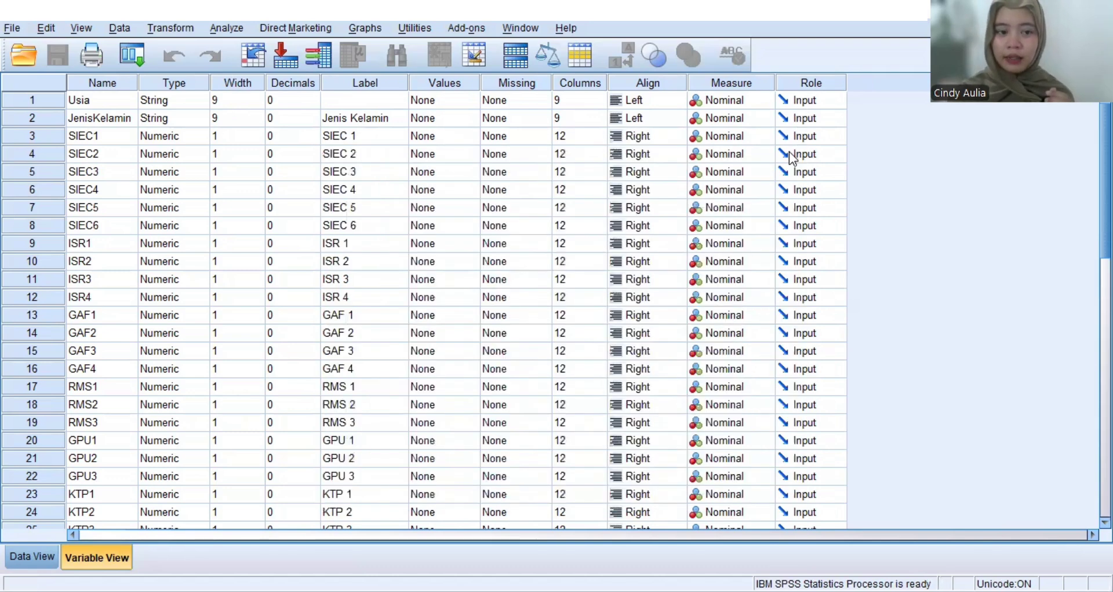
Examine the imported survey responses in Data View and return to the variable definitions.
{"action": "left_click", "coordinate": [54, 556]}
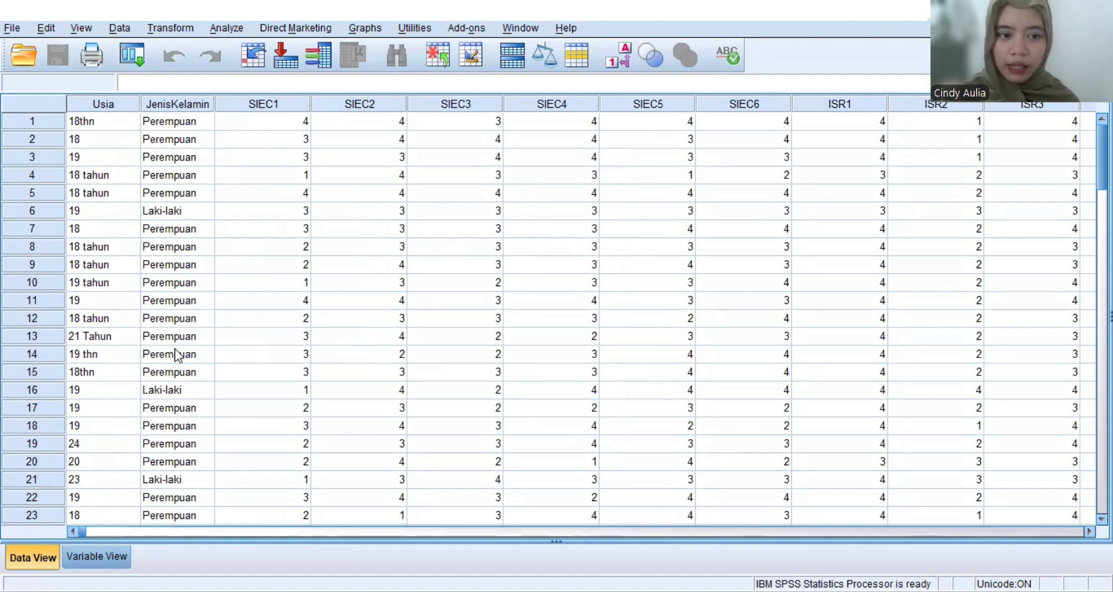
{"action": "left_click", "coordinate": [97, 556]}
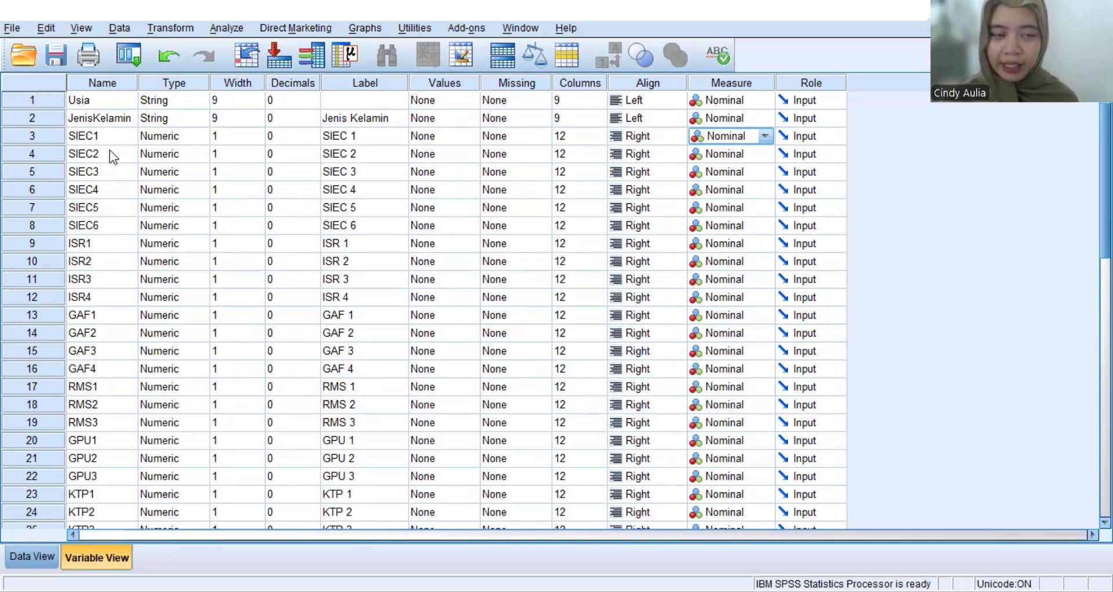
Set the measurement level of SIEC1 to Scale and copy that setting to SIEC2.
{"action": "left_click", "coordinate": [748, 139]}
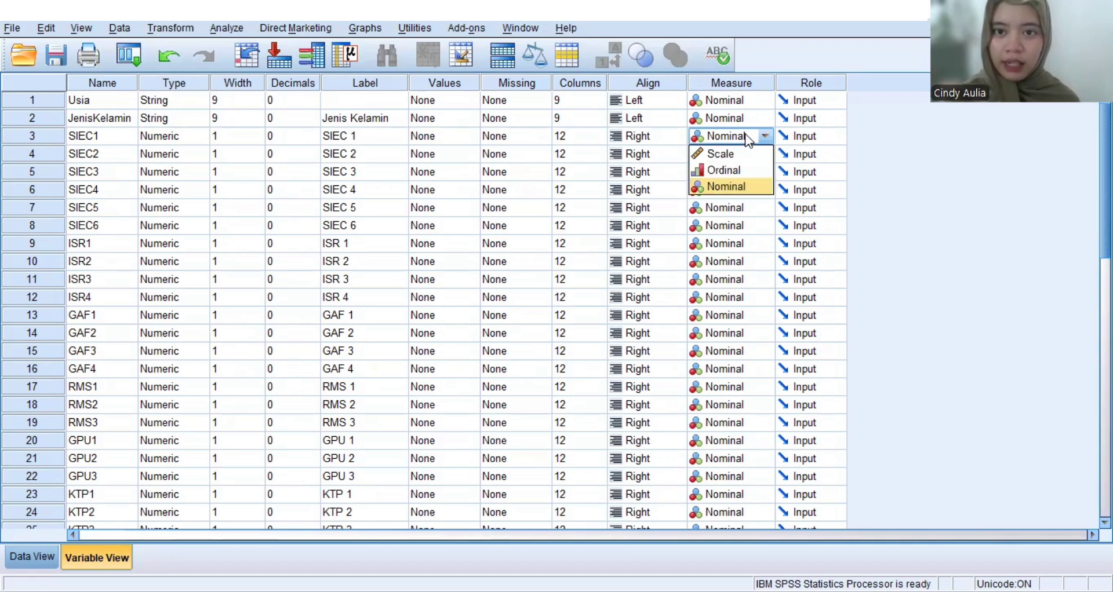
{"action": "left_click", "coordinate": [736, 151]}
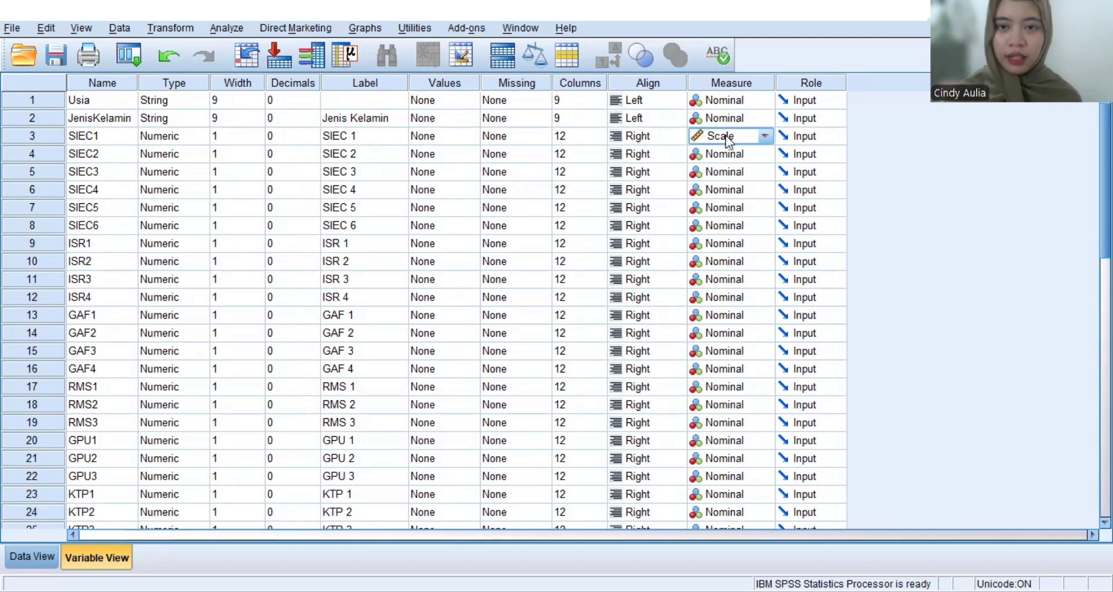
{"action": "left_click", "coordinate": [731, 142]}
{"action": "left_click", "coordinate": [727, 150]}
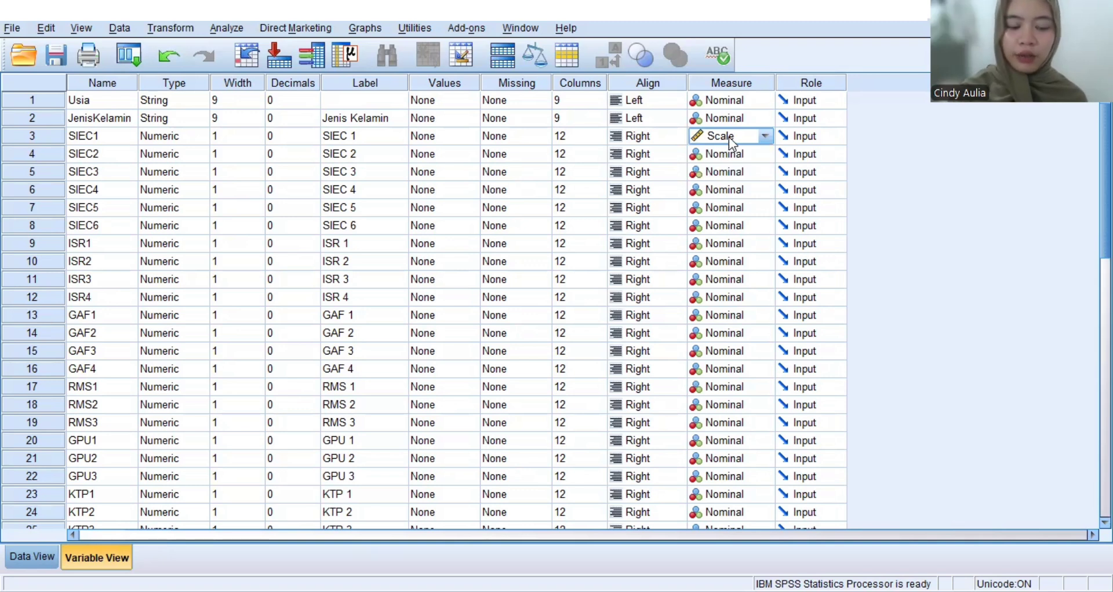
{"action": "key", "text": "Return"}
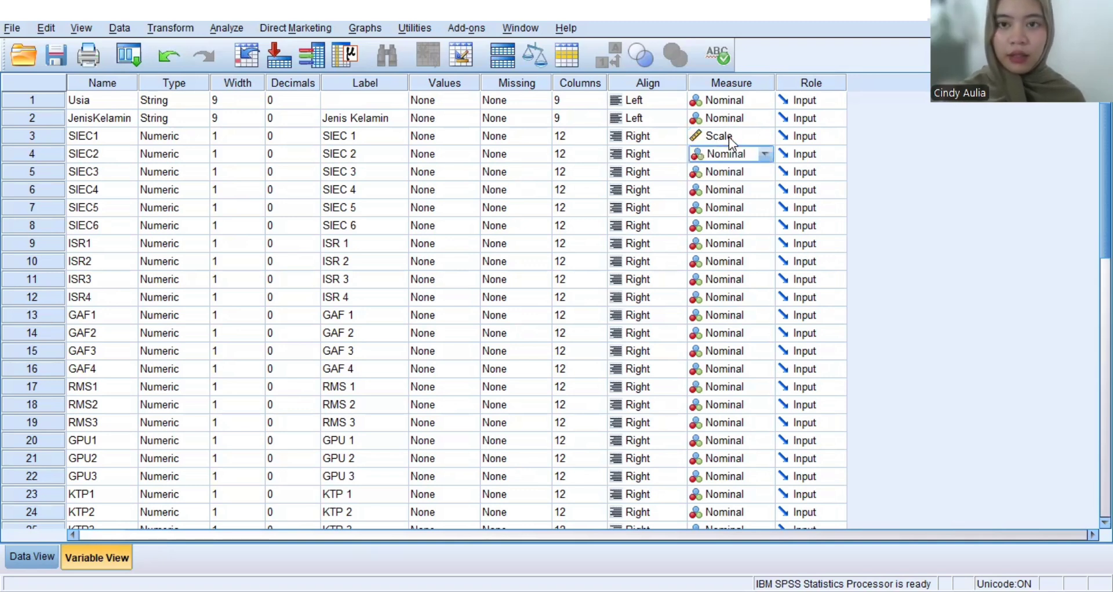
{"action": "key", "text": "ctrl+v"}
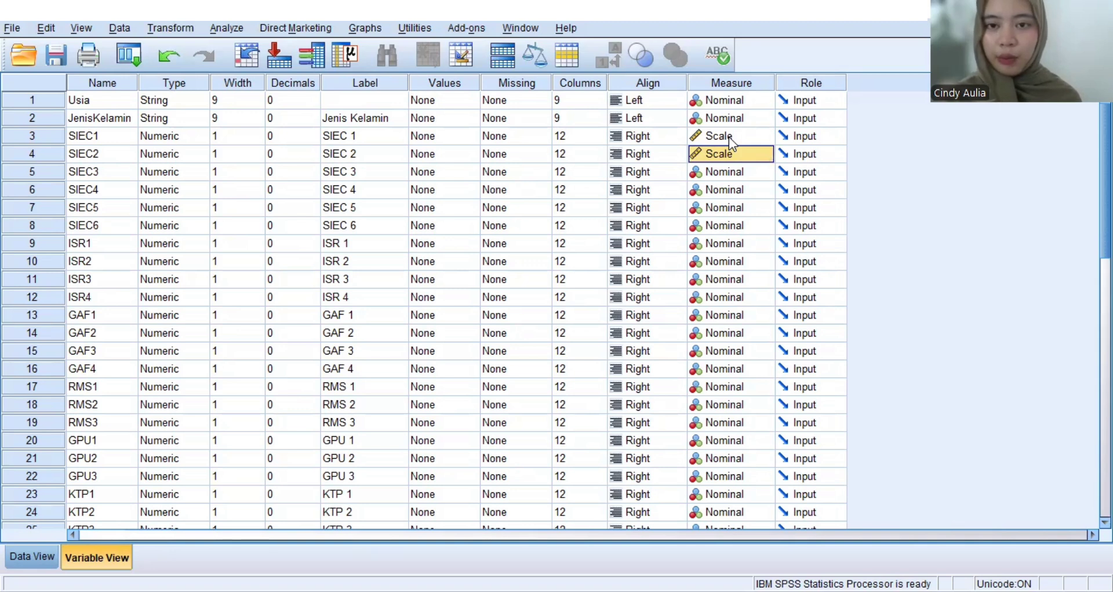
Apply the copied Scale measurement level to the variables SIEC3 through GAF2.
{"action": "key", "text": "Down"}
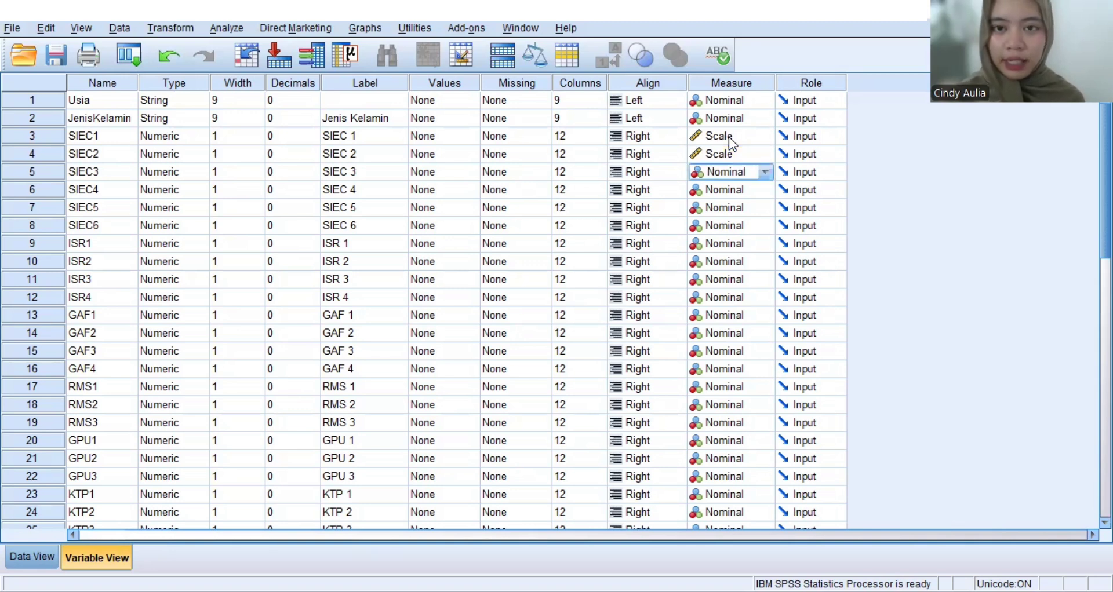
{"action": "key", "text": "shift+Down"}
{"action": "key", "text": "shift+Down"}
{"action": "key", "text": "shift+Down"}
{"action": "key", "text": "shift+Down"}
{"action": "key", "text": "shift+Down"}
{"action": "key", "text": "shift+Down"}
{"action": "key", "text": "shift+Down"}
{"action": "key", "text": "shift+Down"}
{"action": "key", "text": "shift+Down"}
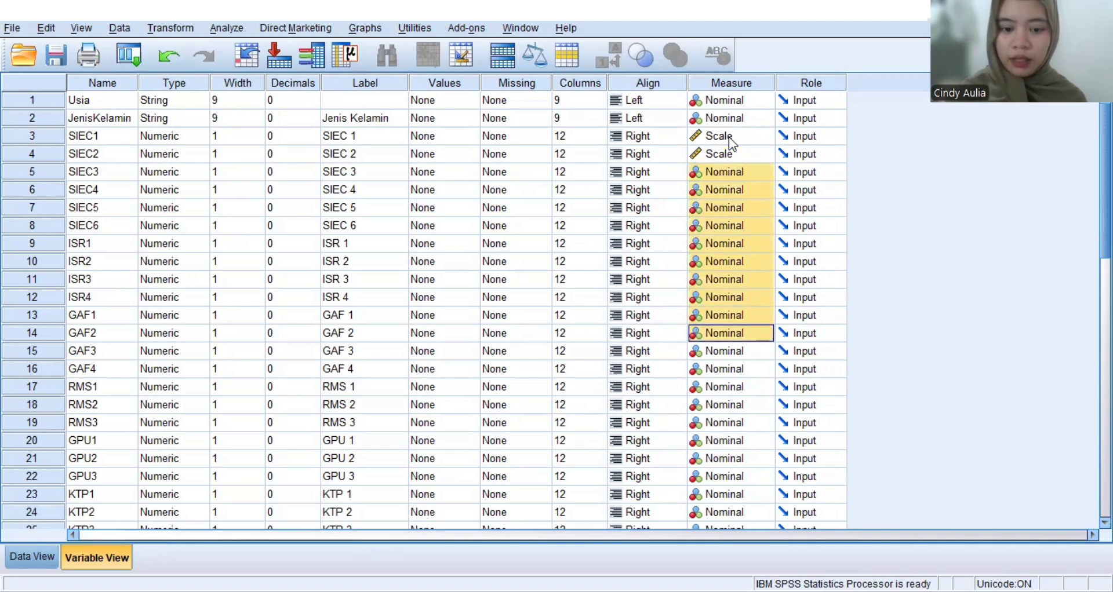
{"action": "key", "text": "ctrl+v"}
Apply the copied Scale measurement level to the remaining variables, GAF3 through KTP3.
{"action": "key", "text": "Down"}
{"action": "key", "text": "shift+Down"}
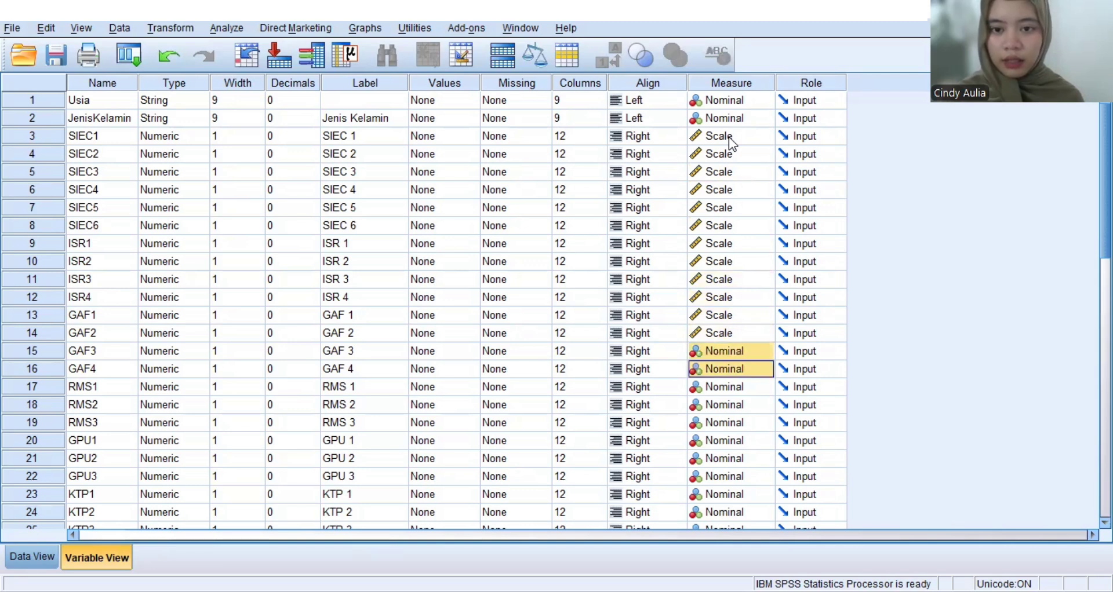
{"action": "key", "text": "shift+Down"}
{"action": "key", "text": "shift+Down"}
{"action": "key", "text": "shift+Down"}
{"action": "key", "text": "shift+Down"}
{"action": "key", "text": "shift+Down"}
{"action": "key", "text": "shift+Down"}
{"action": "key", "text": "shift+Down"}
{"action": "key", "text": "shift+Down"}
{"action": "key", "text": "shift+Down"}
{"action": "key", "text": "shift+Down"}
{"action": "key", "text": "shift+Down"}
{"action": "key", "text": "shift+Up"}
{"action": "key", "text": "shift+Up"}
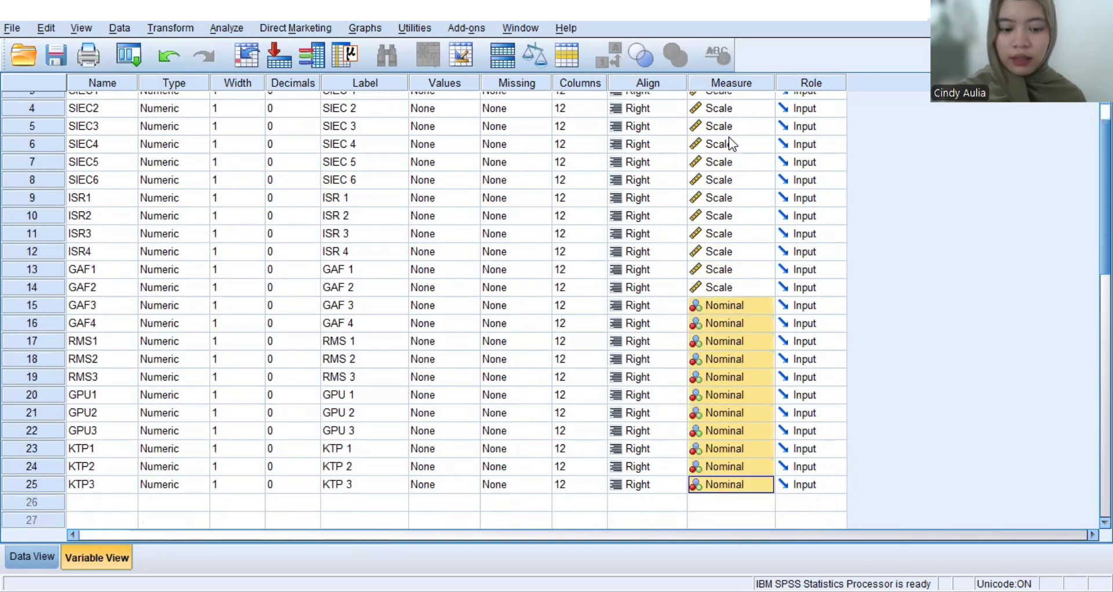
{"action": "key", "text": "ctrl+v"}
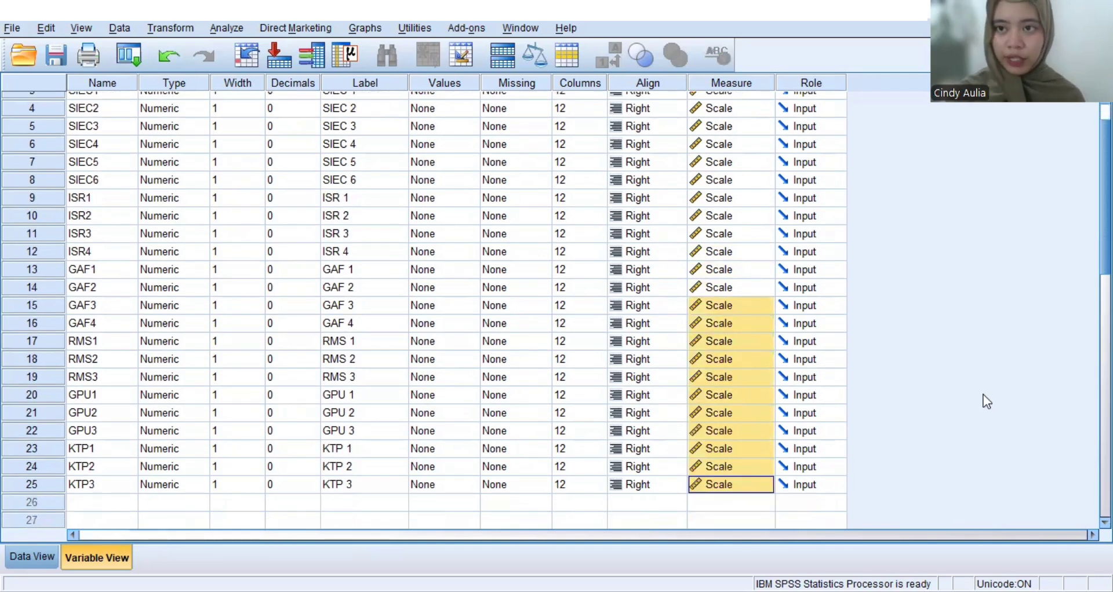
{"action": "scroll", "coordinate": [987, 401], "scroll_direction": "up", "scroll_amount": 1}
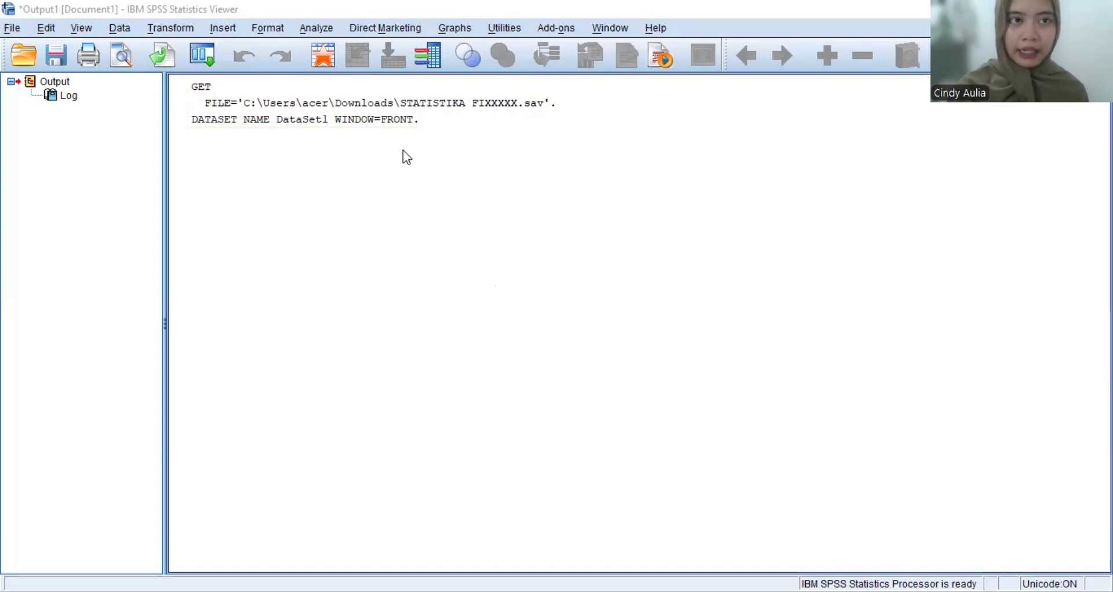
Start a Recode into Different Variables for ISR2 and assign RISR2 as its output variable.
{"action": "left_click", "coordinate": [176, 30]}
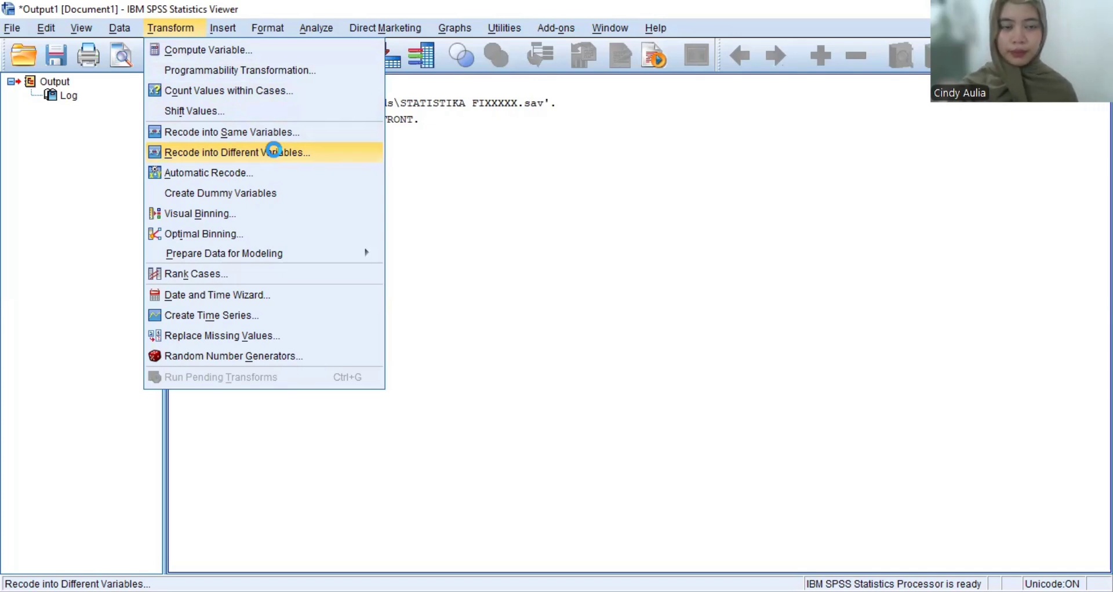
{"action": "left_click", "coordinate": [273, 151]}
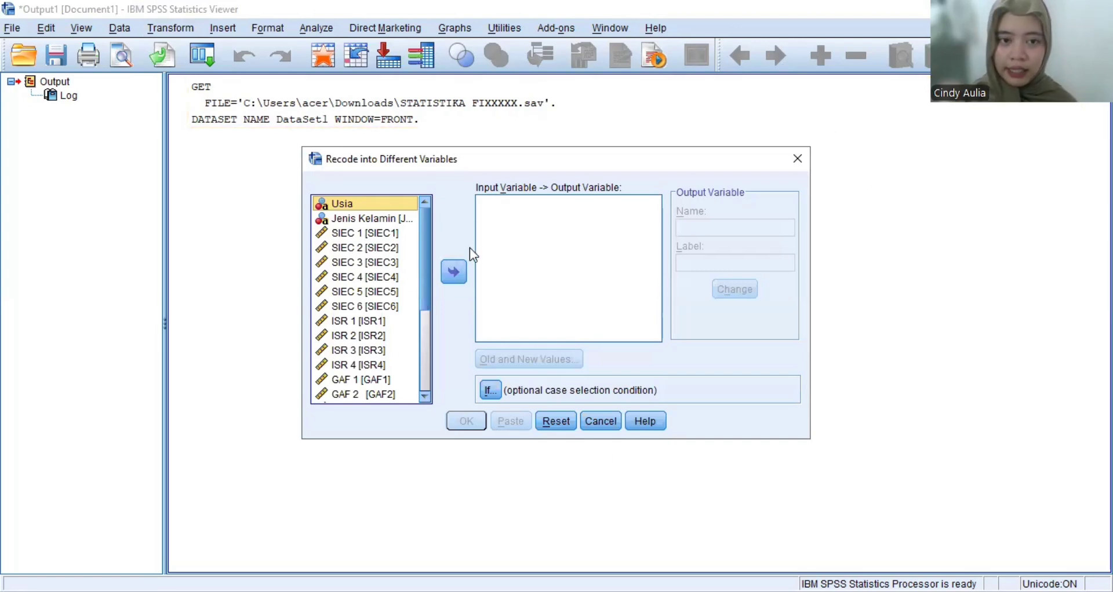
{"action": "left_click_drag", "start_coordinate": [423, 233], "coordinate": [417, 263]}
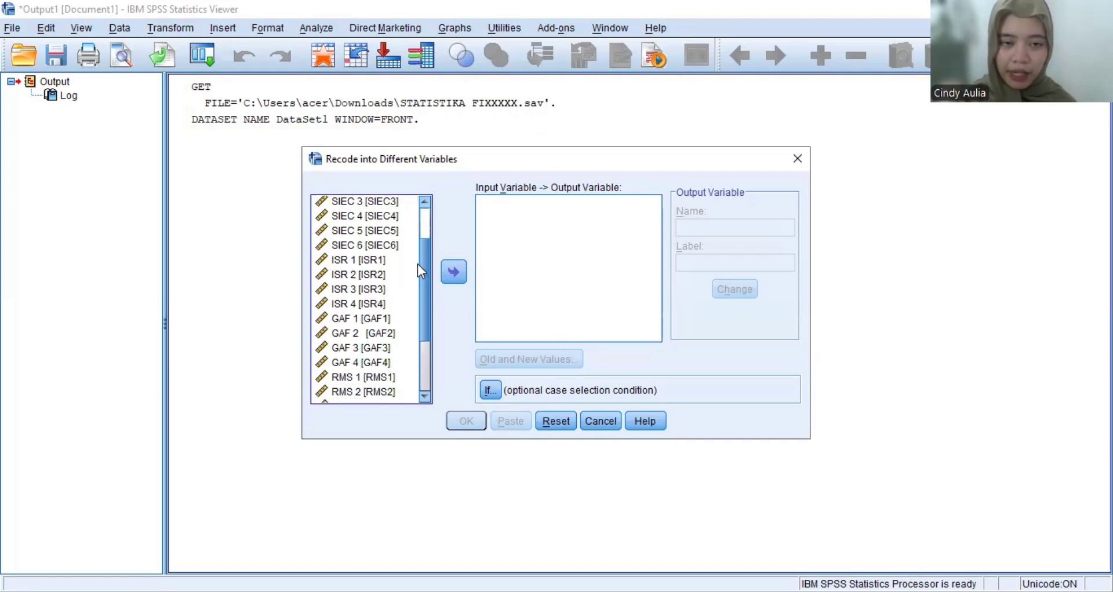
{"action": "double_click", "coordinate": [361, 277]}
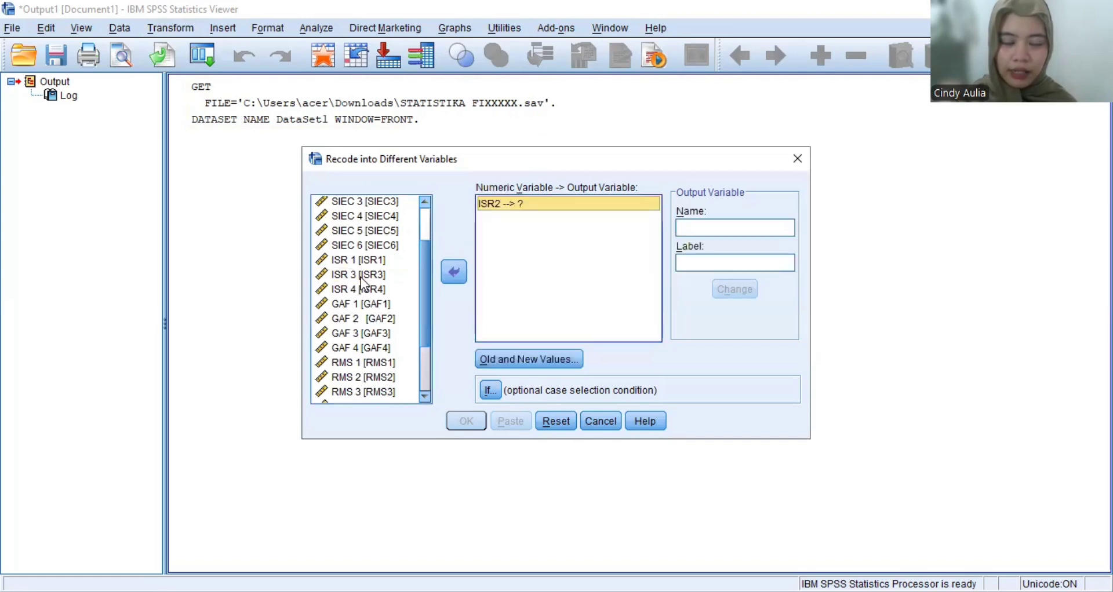
{"action": "left_click", "coordinate": [729, 226]}
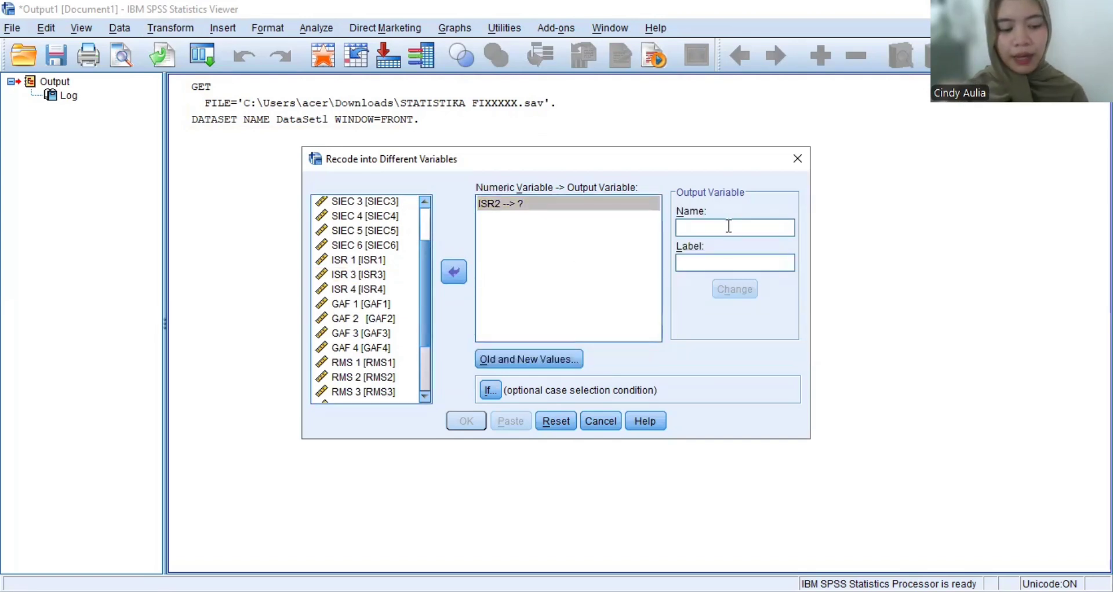
{"action": "type", "text": "RISR2"}
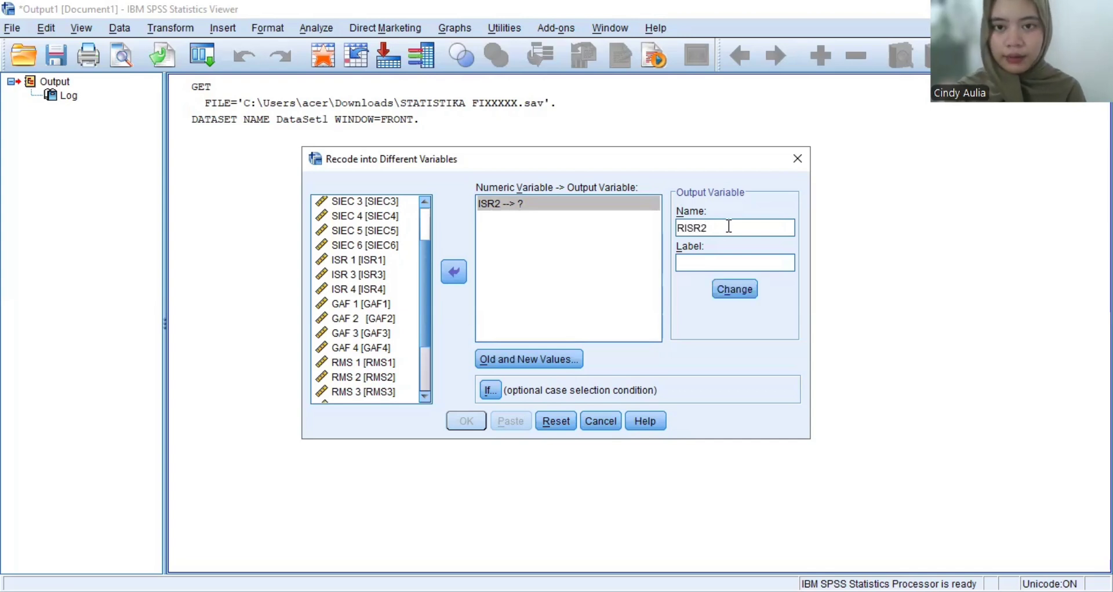
{"action": "left_click", "coordinate": [730, 291]}
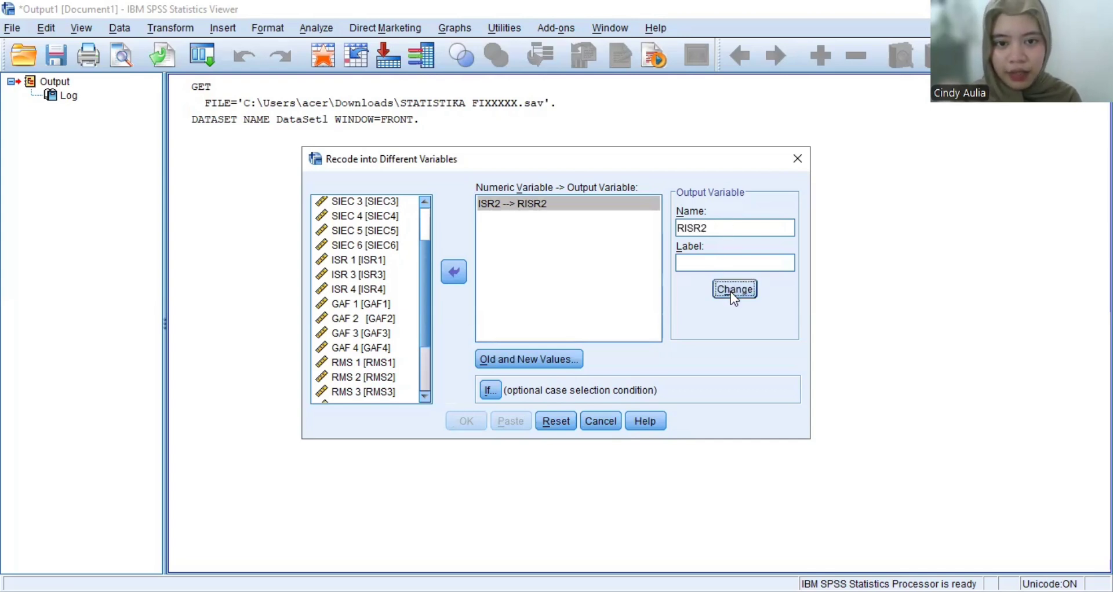
Define the first old-to-new value mappings for the ISR2 recode: 1 to 5 and 2 to 4.
{"action": "left_click", "coordinate": [551, 360]}
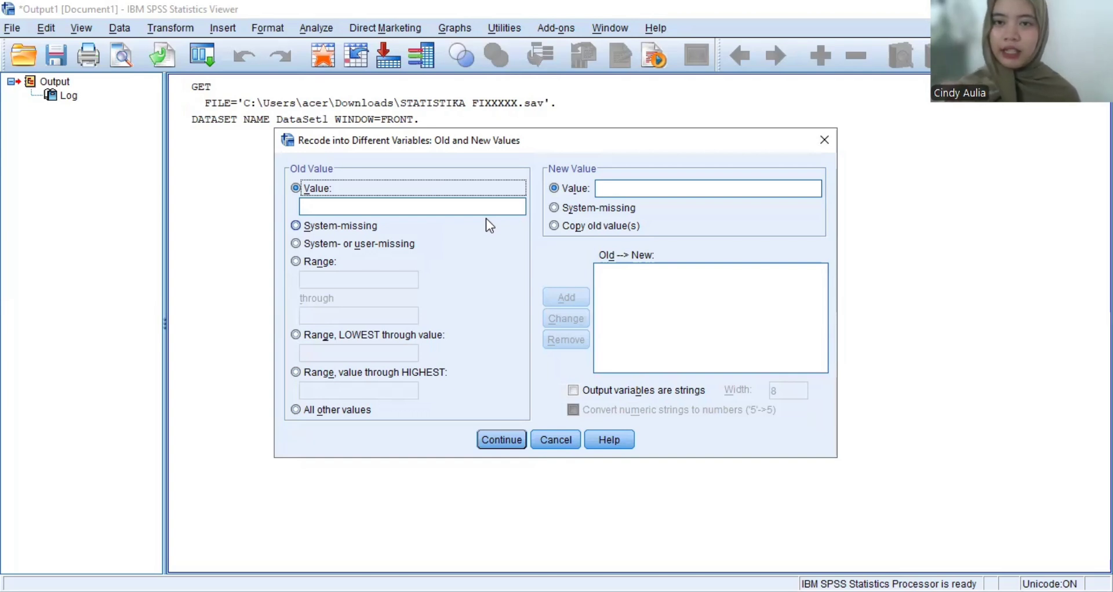
{"action": "left_click", "coordinate": [347, 205]}
{"action": "type", "text": "1"}
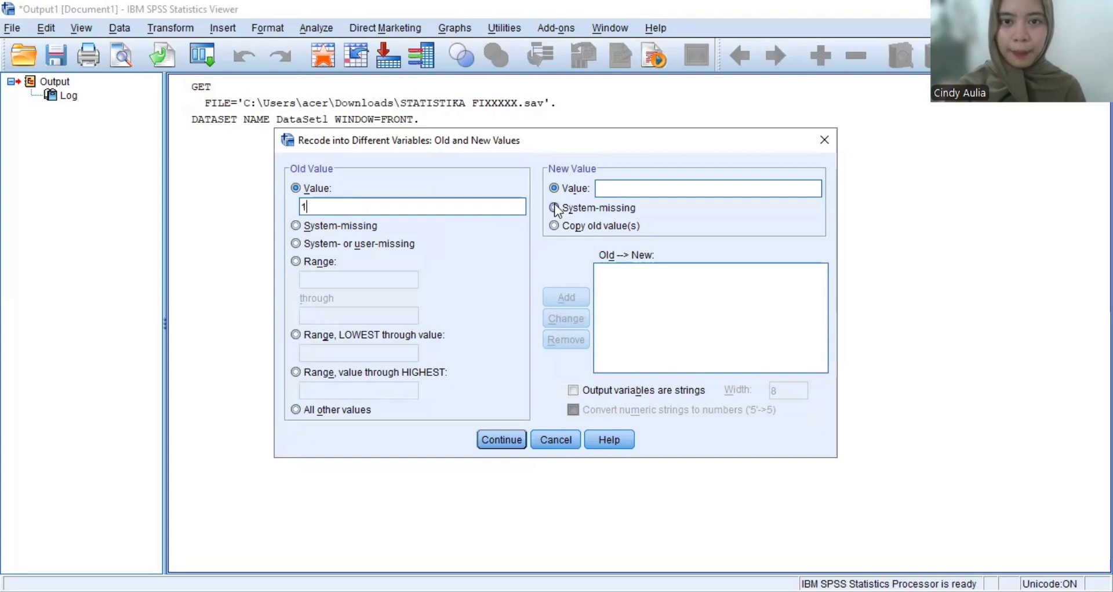
{"action": "left_click", "coordinate": [623, 187]}
{"action": "type", "text": "5"}
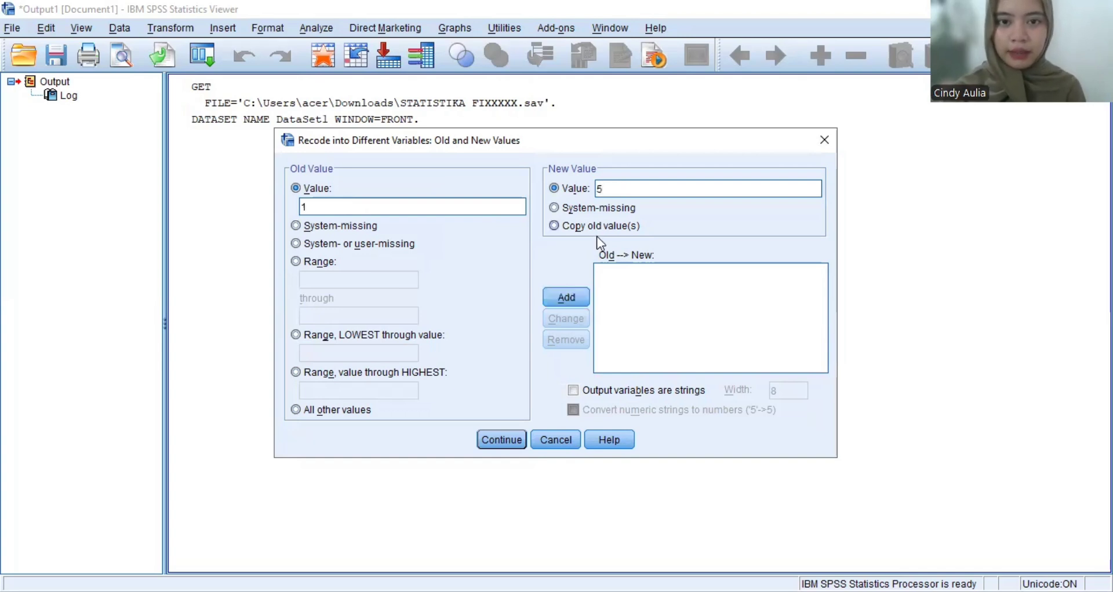
{"action": "left_click", "coordinate": [566, 296]}
{"action": "left_click", "coordinate": [461, 207]}
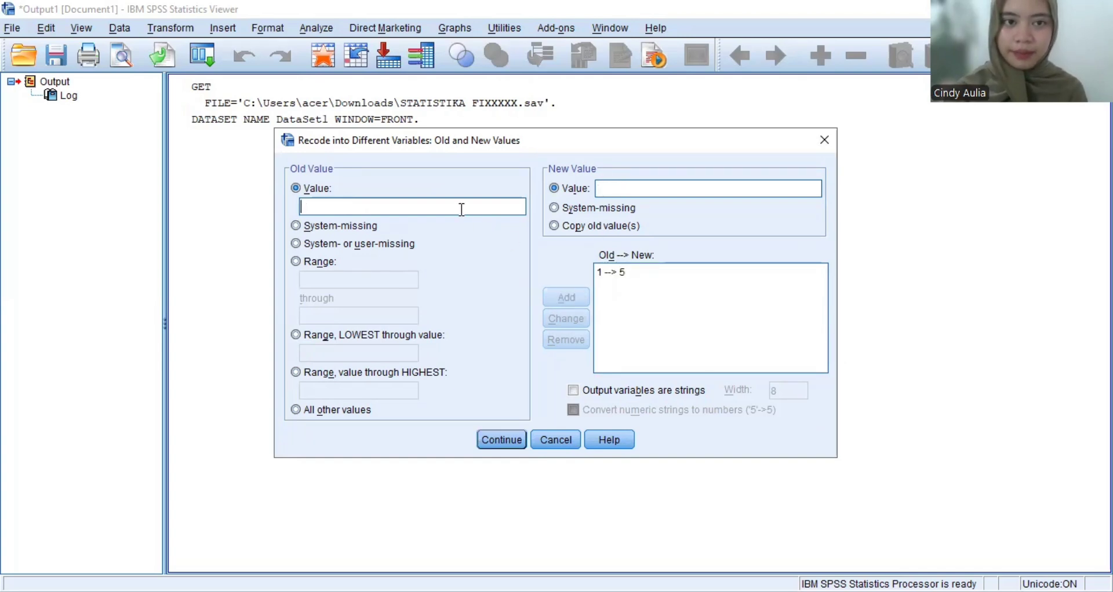
{"action": "type", "text": "2"}
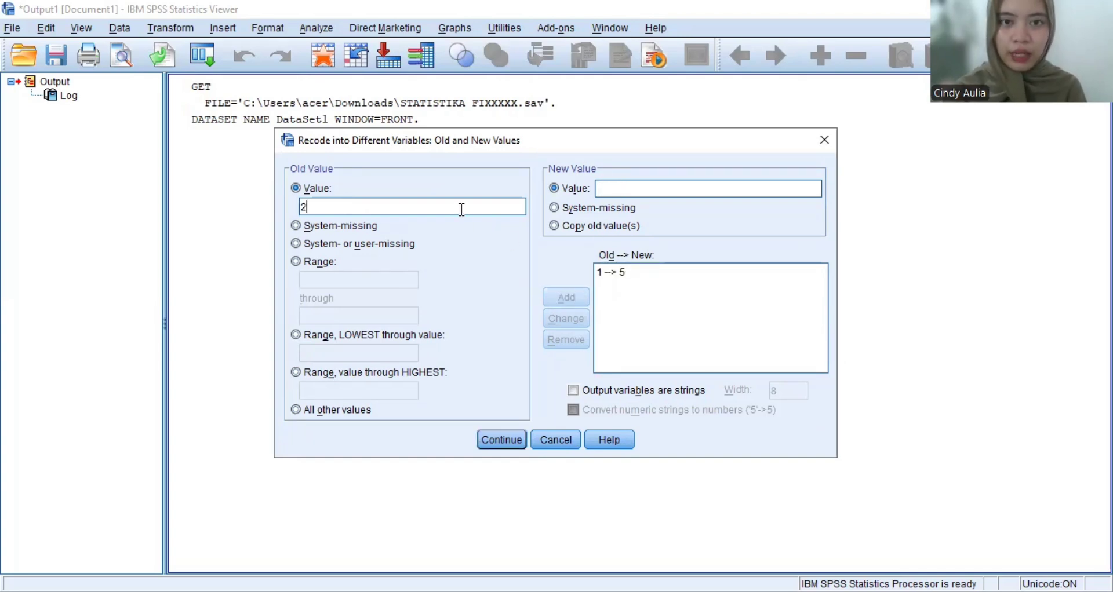
{"action": "left_click", "coordinate": [616, 186]}
{"action": "type", "text": "4"}
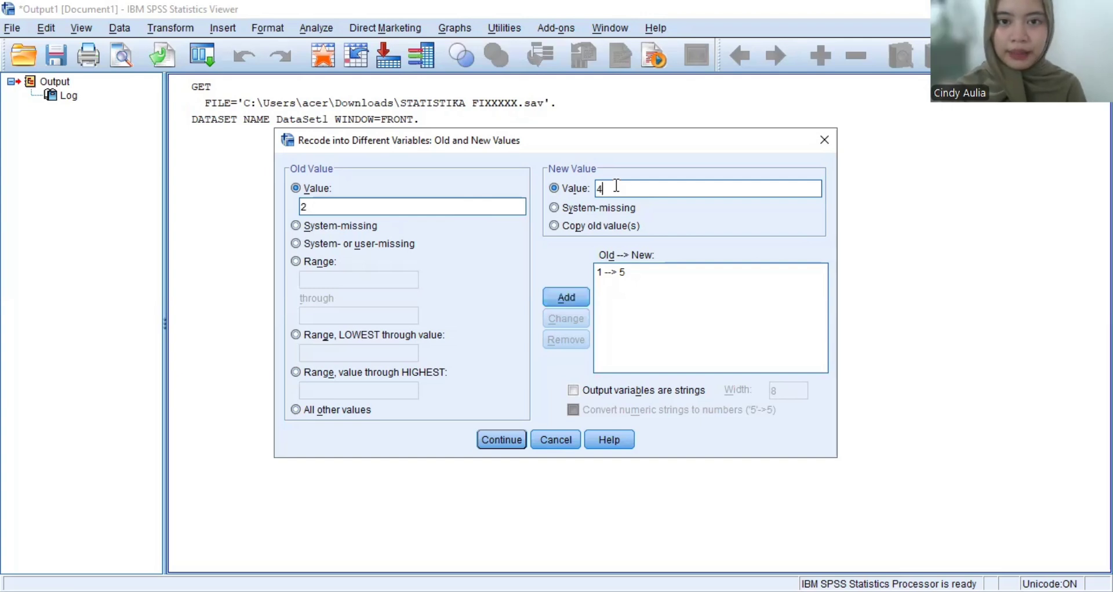
{"action": "left_click", "coordinate": [577, 295]}
Add the recode mappings of old value 3 to 3 and old value 4 to 2.
{"action": "left_click", "coordinate": [467, 206]}
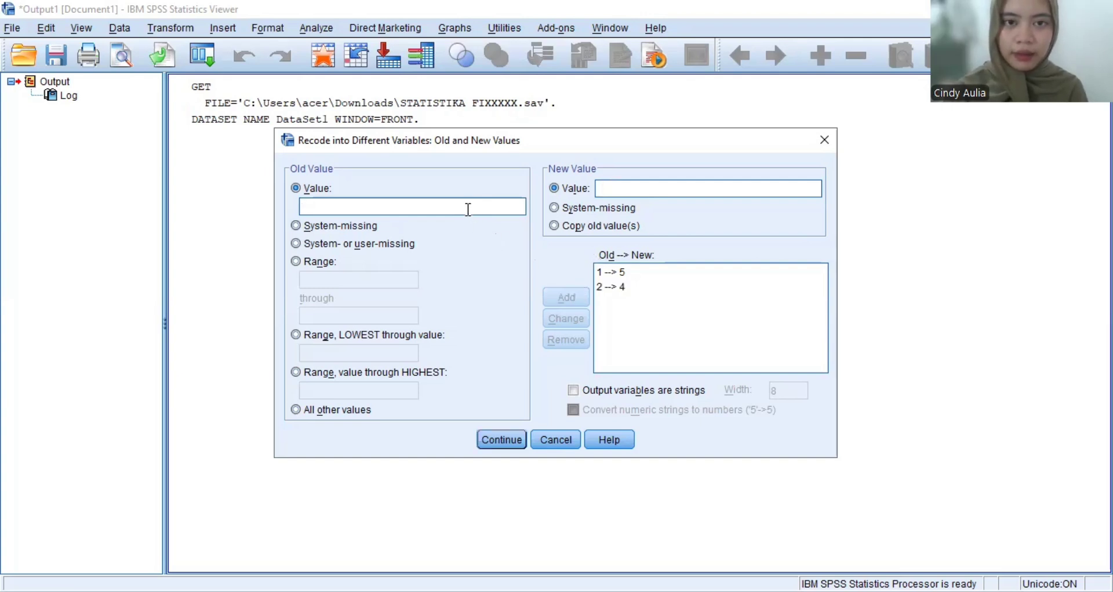
{"action": "type", "text": "3"}
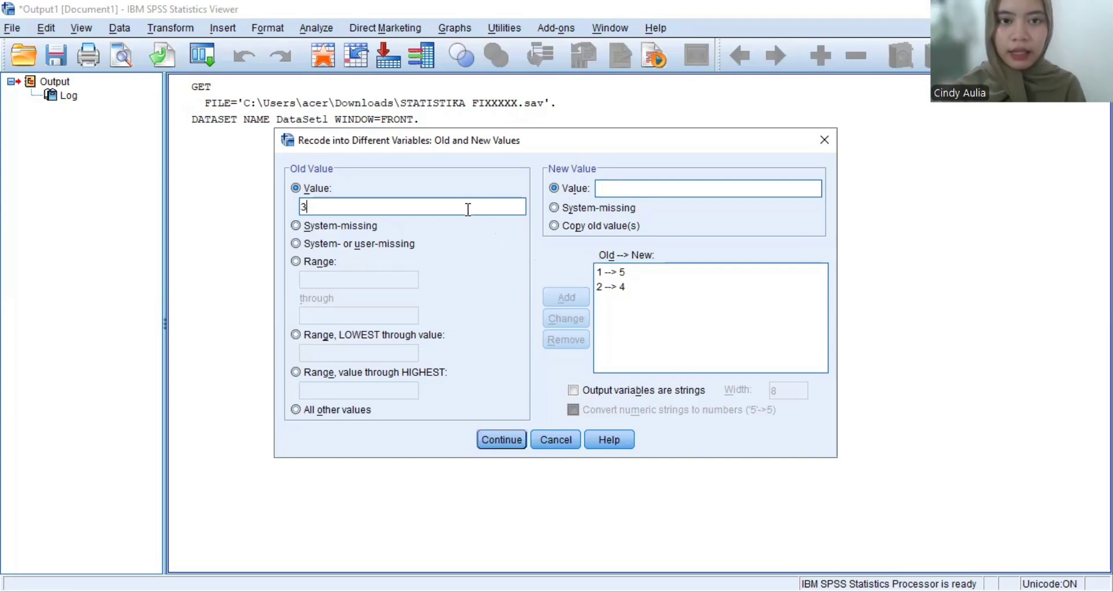
{"action": "left_click", "coordinate": [621, 187]}
{"action": "type", "text": "3"}
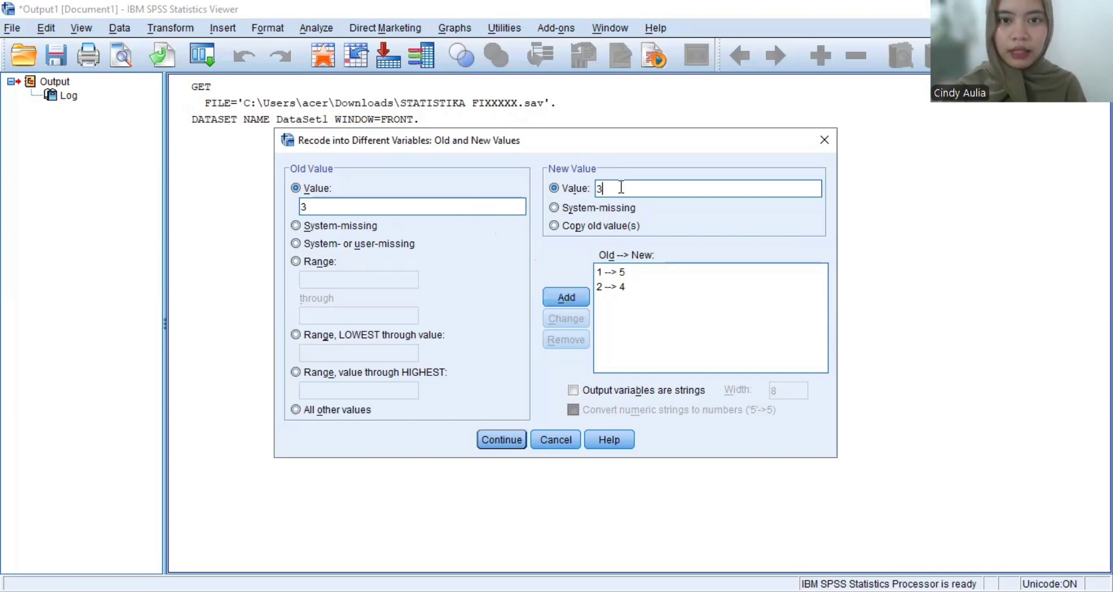
{"action": "left_click", "coordinate": [566, 298]}
{"action": "left_click", "coordinate": [435, 207]}
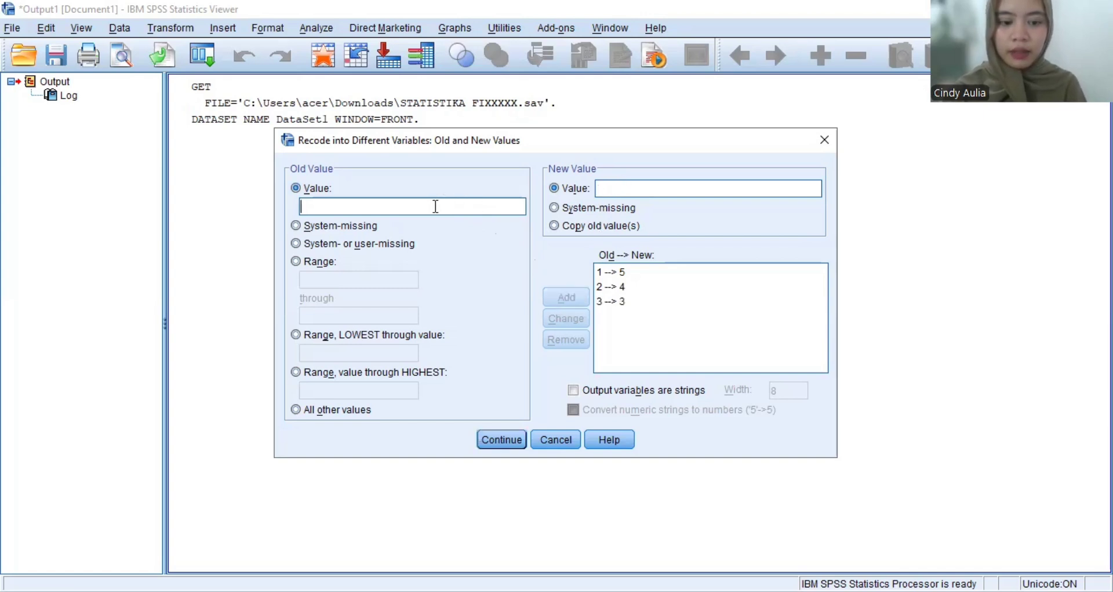
{"action": "type", "text": "4"}
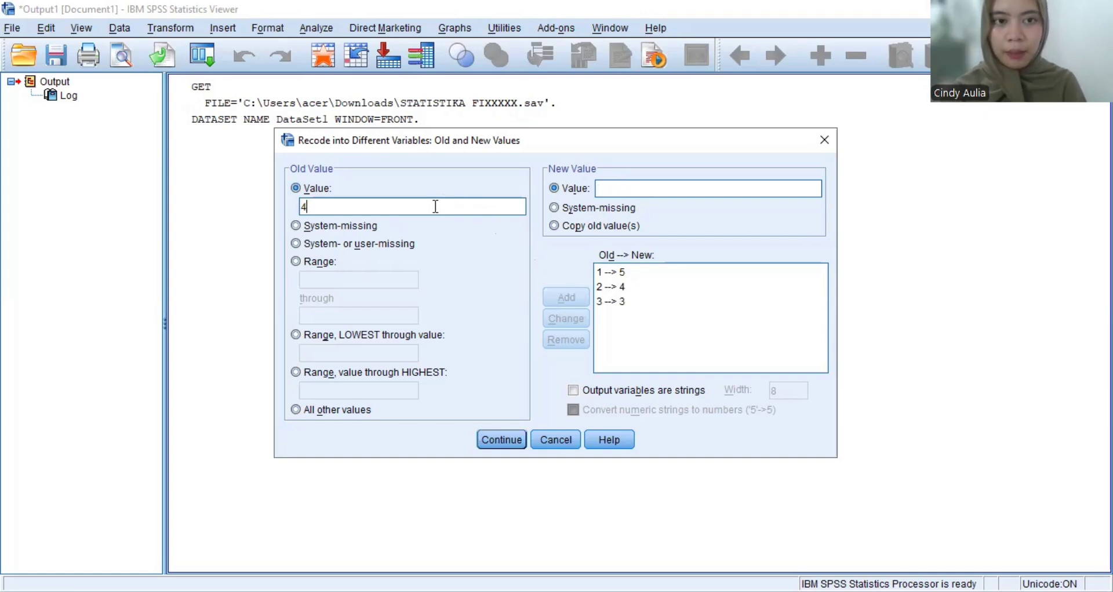
{"action": "left_click", "coordinate": [631, 190]}
{"action": "type", "text": "2"}
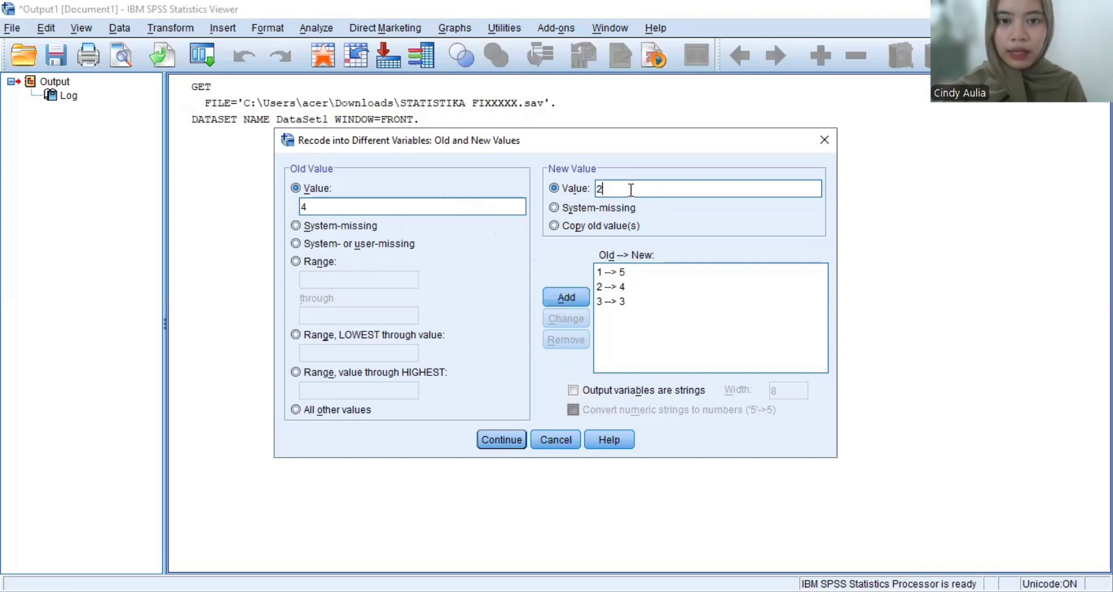
{"action": "left_click", "coordinate": [565, 297]}
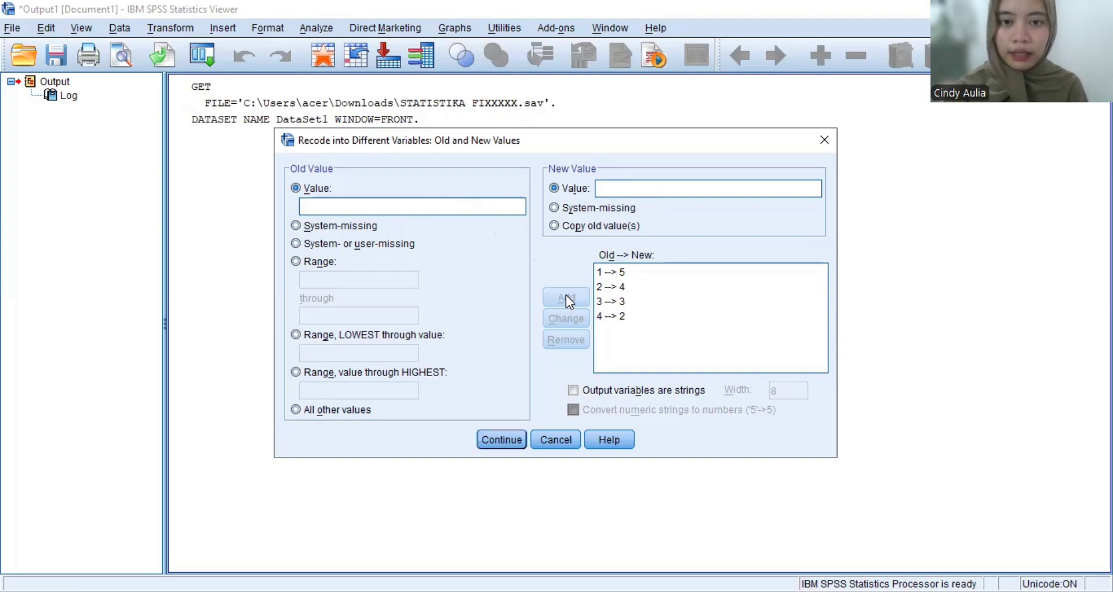
Add the recode mapping of old value 5 to 1 and accept the old and new value definitions.
{"action": "left_click", "coordinate": [454, 205]}
{"action": "type", "text": "5"}
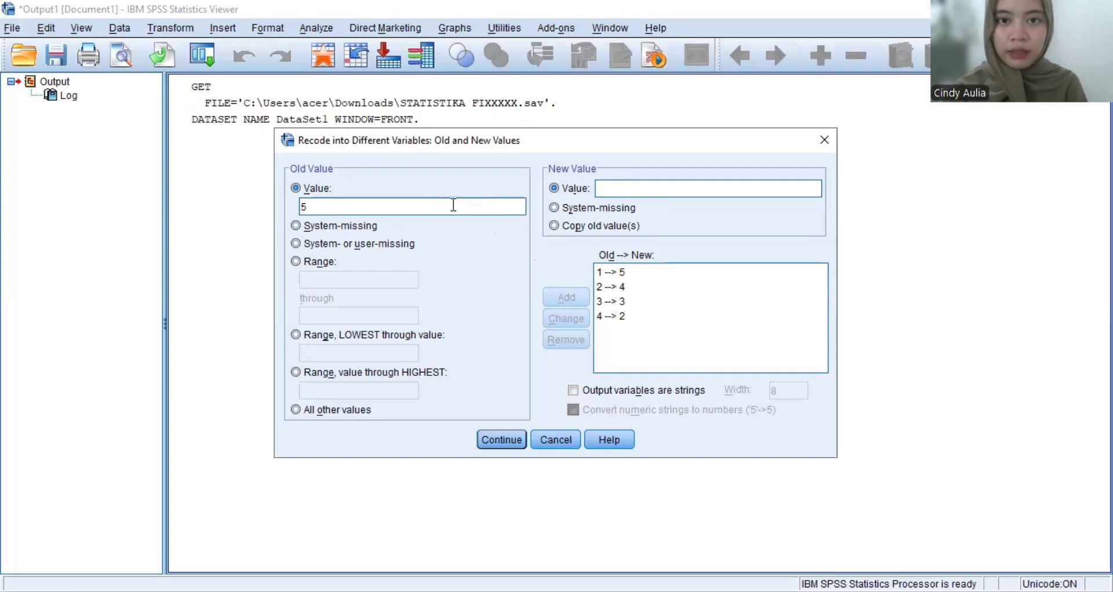
{"action": "left_click", "coordinate": [644, 185]}
{"action": "type", "text": "1"}
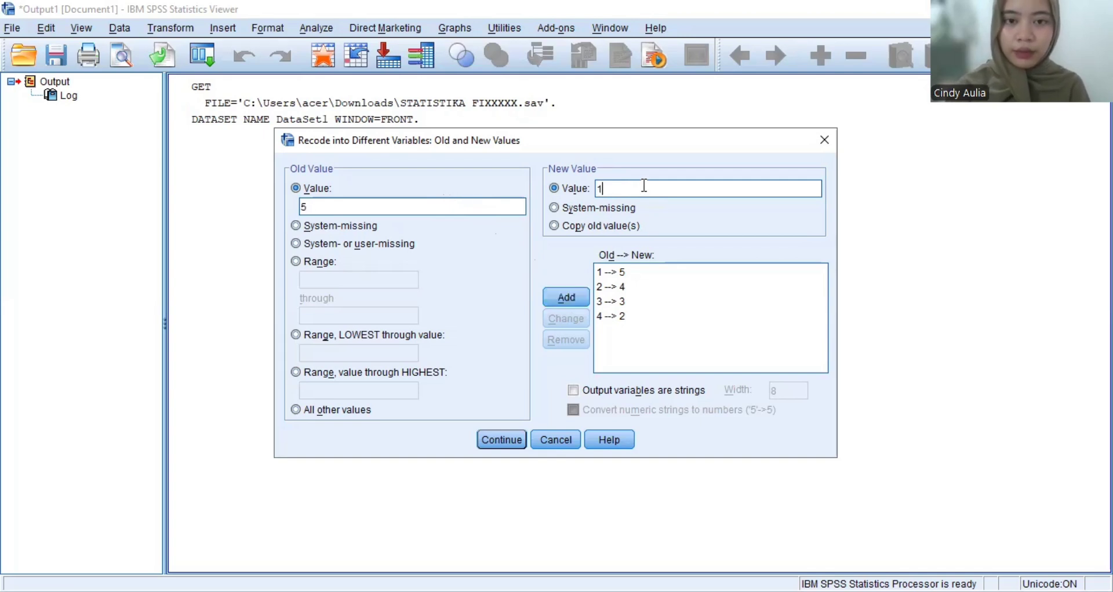
{"action": "left_click", "coordinate": [570, 294]}
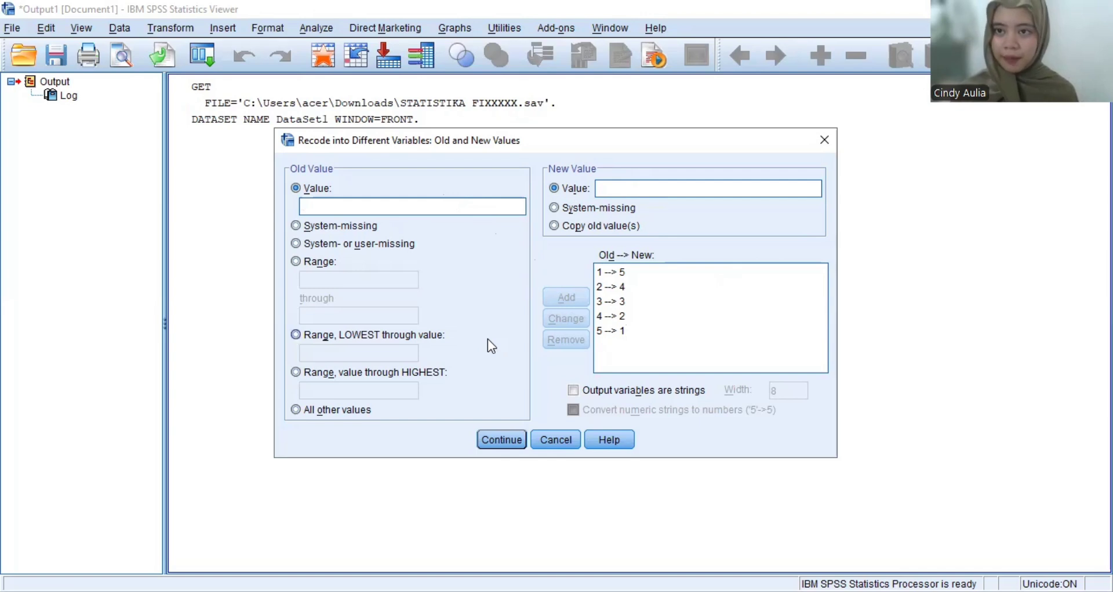
{"action": "left_click", "coordinate": [486, 438]}
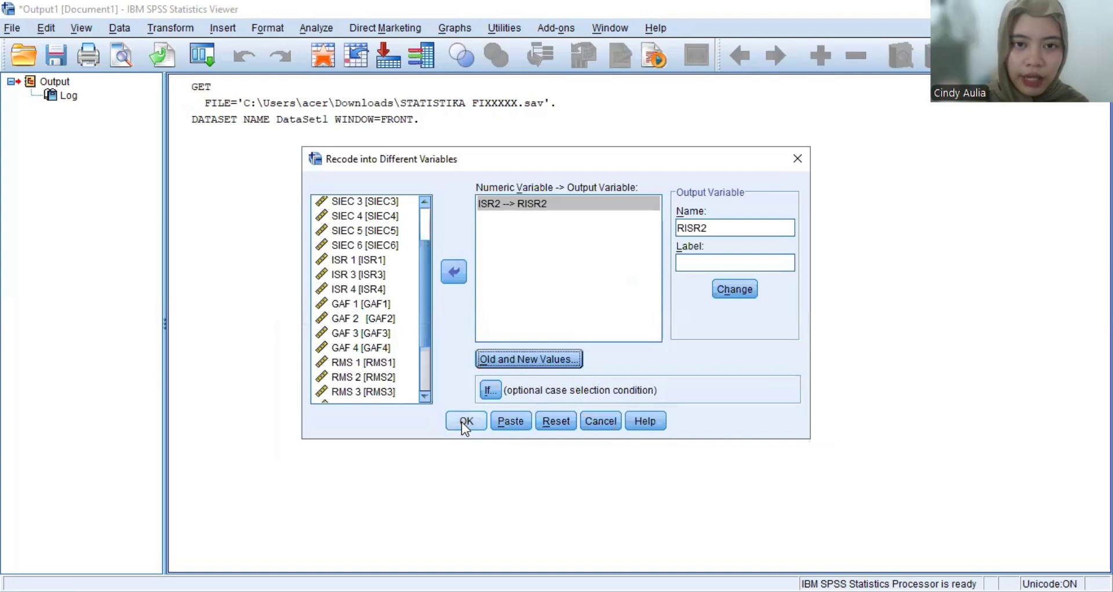
Run the ISR2 recode and reopen Recode into Different Variables with its previous settings reset.
{"action": "left_click", "coordinate": [466, 422]}
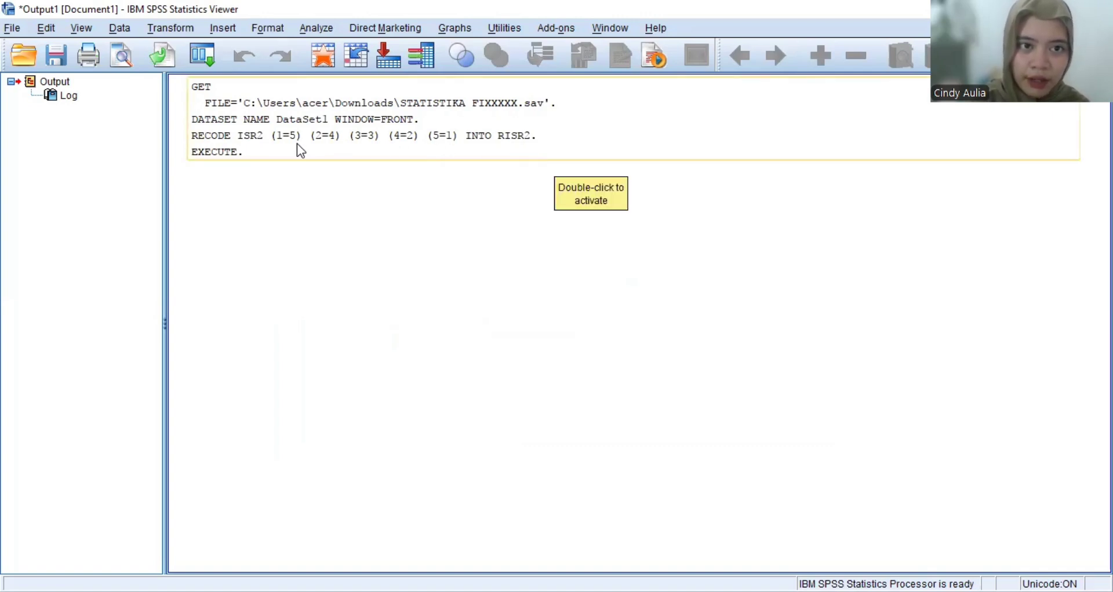
{"action": "left_click", "coordinate": [192, 30]}
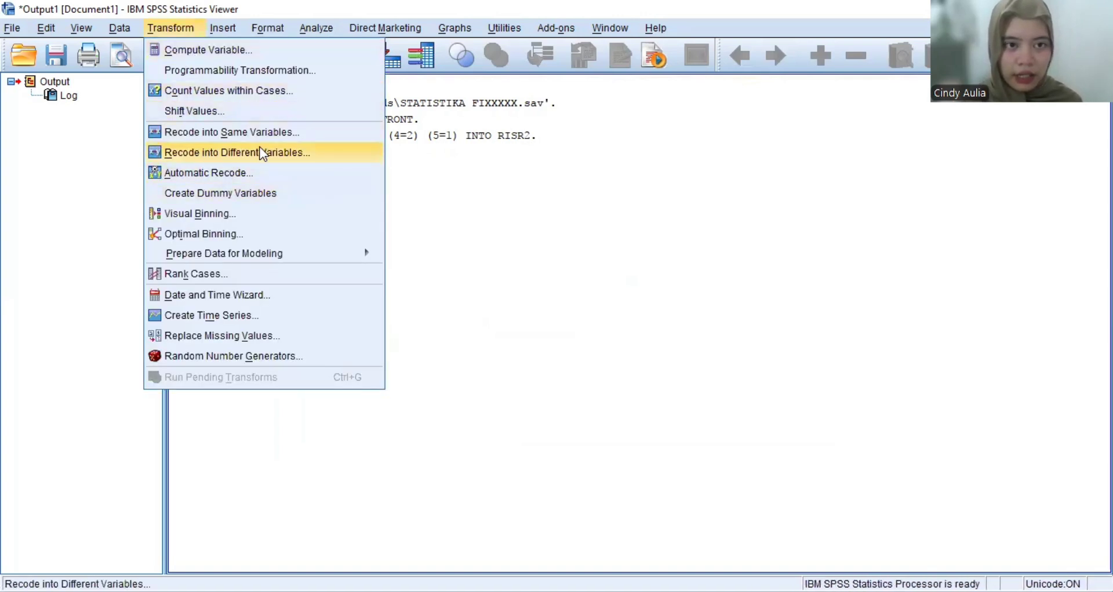
{"action": "left_click", "coordinate": [288, 151]}
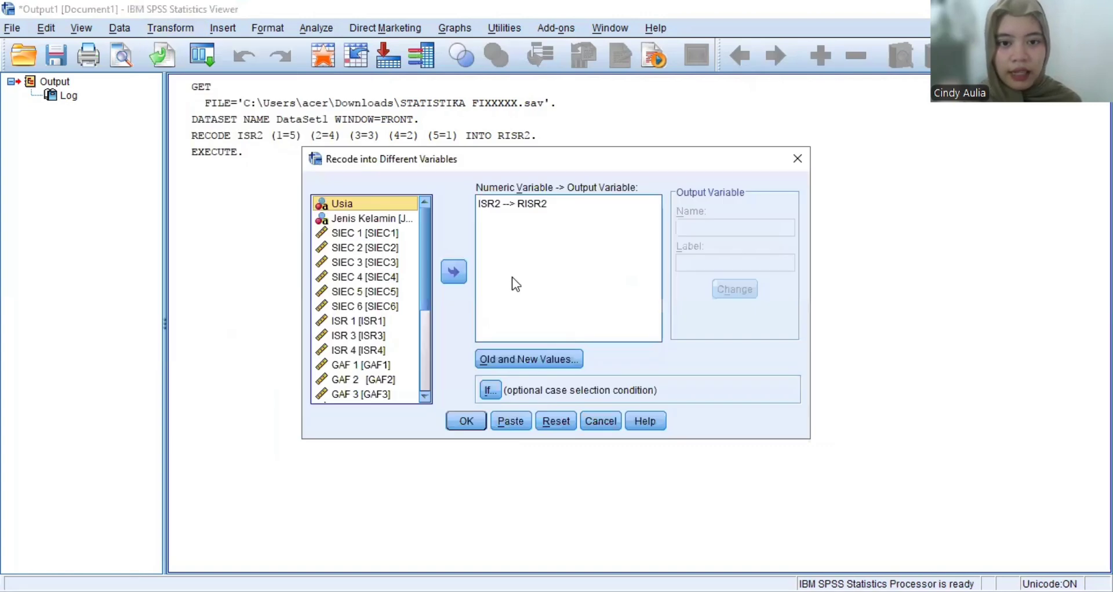
{"action": "left_click", "coordinate": [555, 418]}
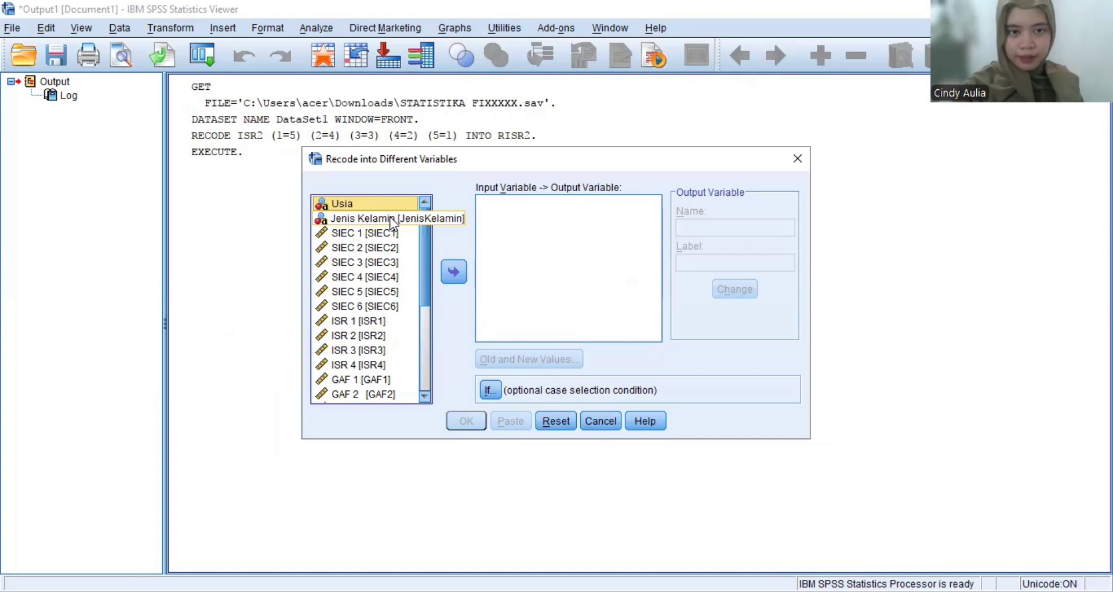
Choose JenisKelamin as the variable to recode and assign JK as its output variable.
{"action": "double_click", "coordinate": [357, 221]}
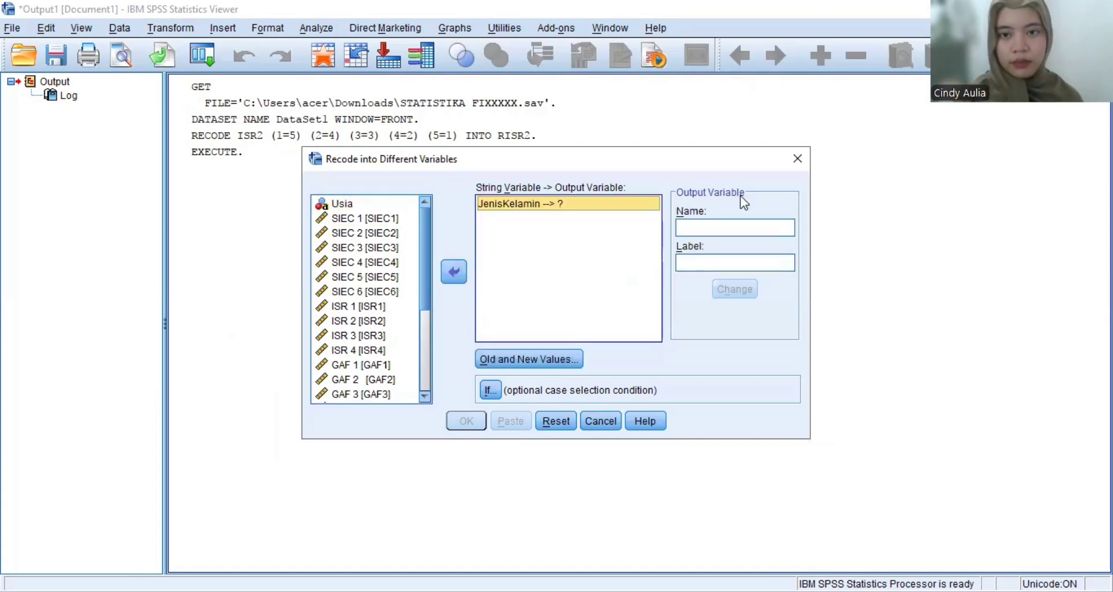
{"action": "left_click", "coordinate": [732, 229]}
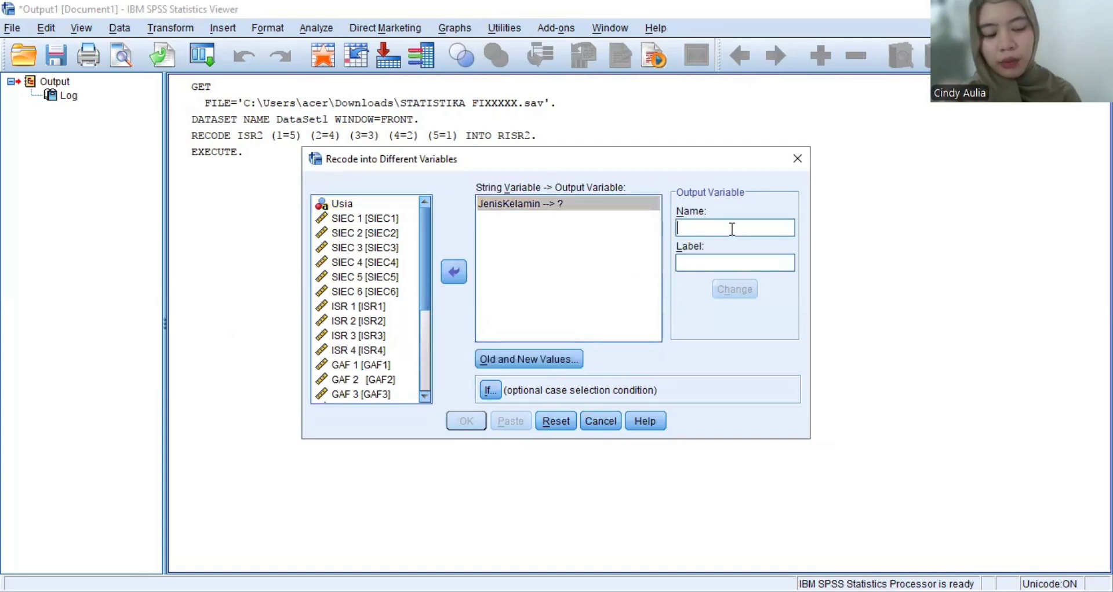
{"action": "type", "text": "JK"}
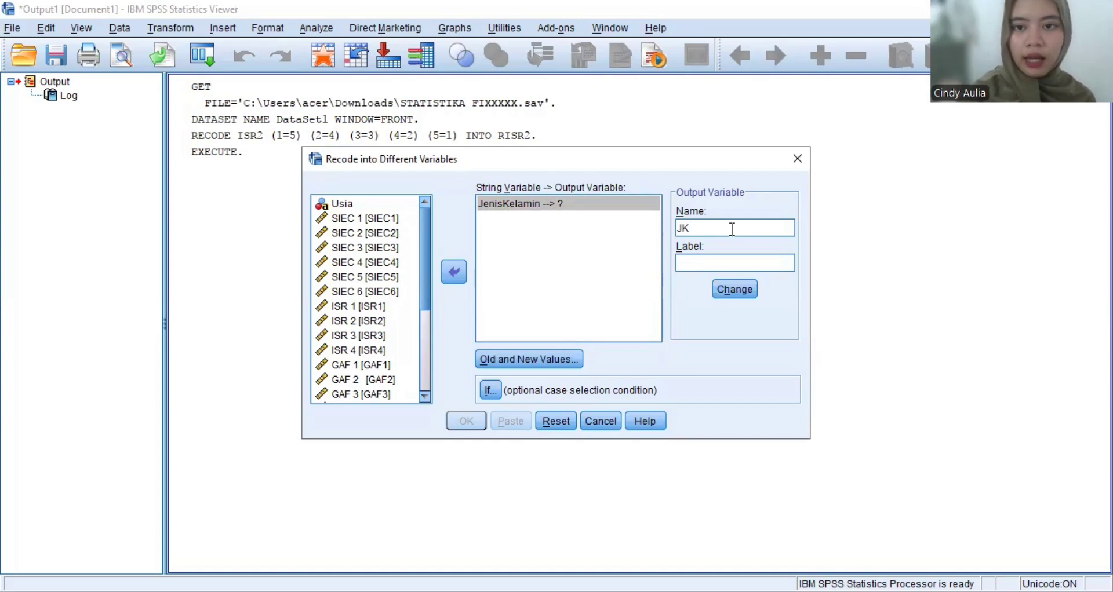
{"action": "left_click", "coordinate": [743, 291]}
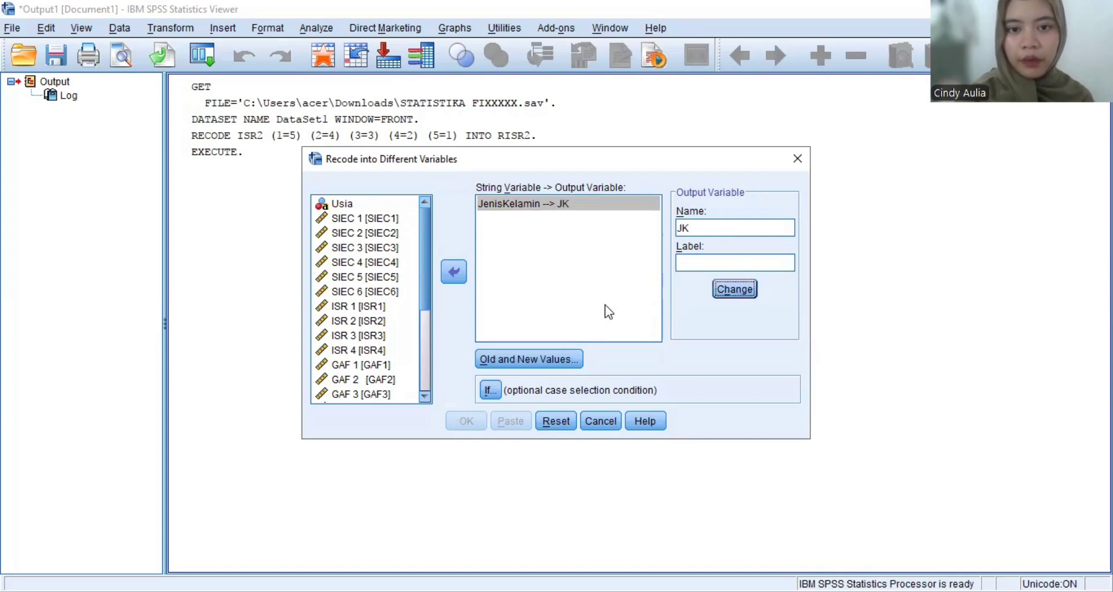
Add the recode mapping of old value Laki-laki to new value 1.
{"action": "left_click", "coordinate": [510, 360]}
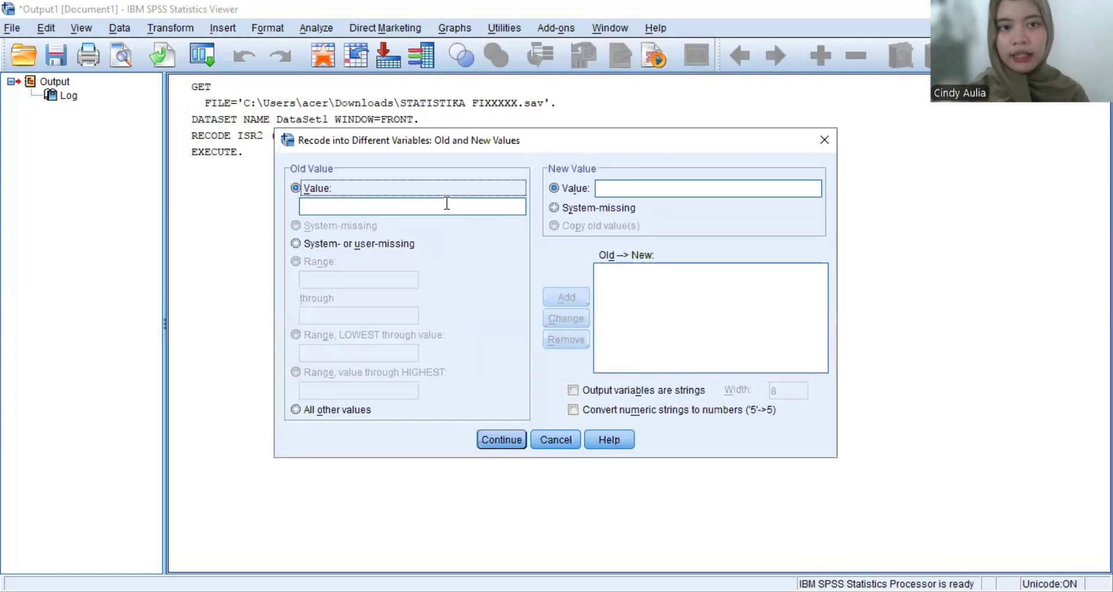
{"action": "left_click", "coordinate": [447, 203]}
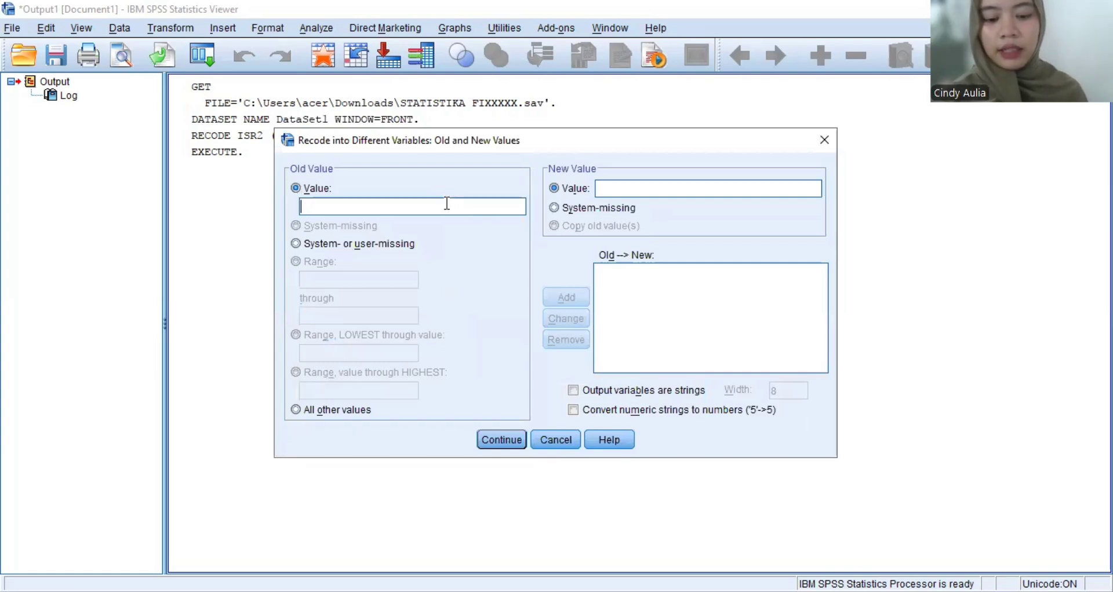
{"action": "type", "text": "Laki-laki"}
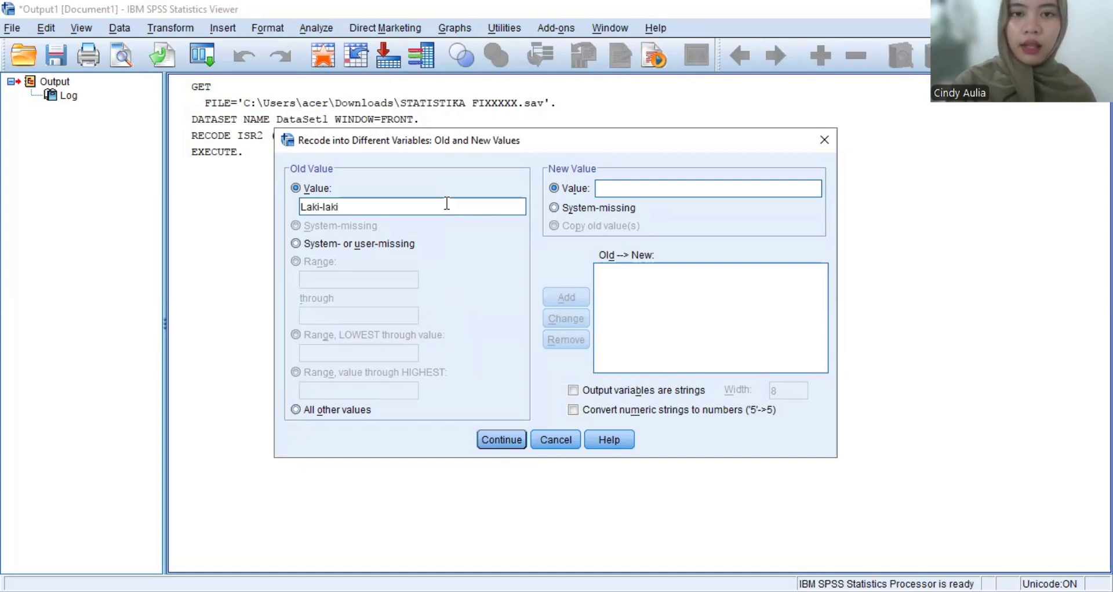
{"action": "left_click", "coordinate": [648, 189]}
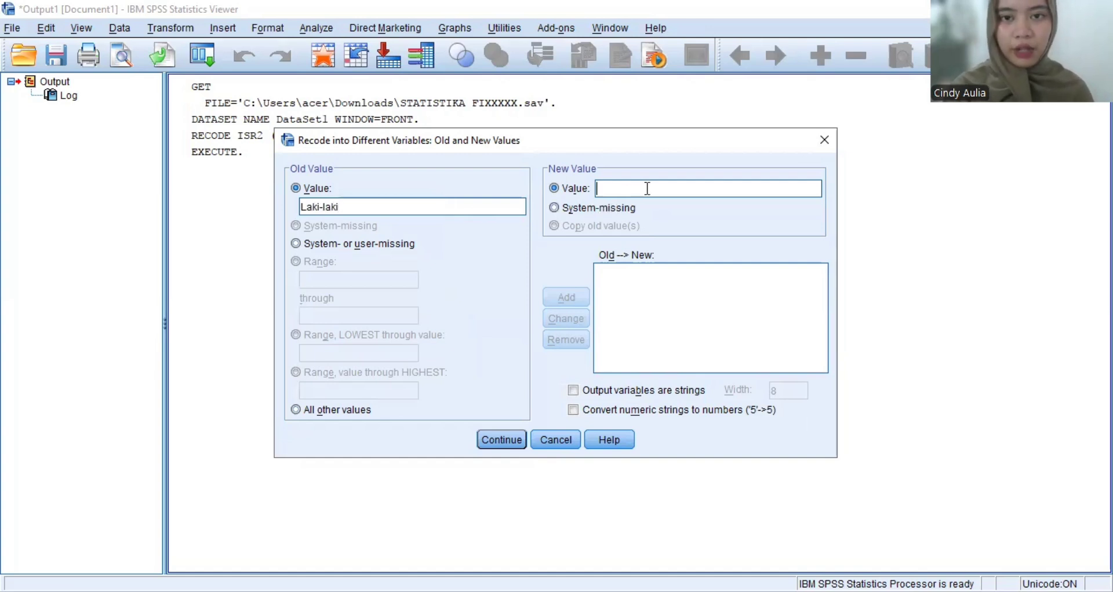
{"action": "type", "text": "1"}
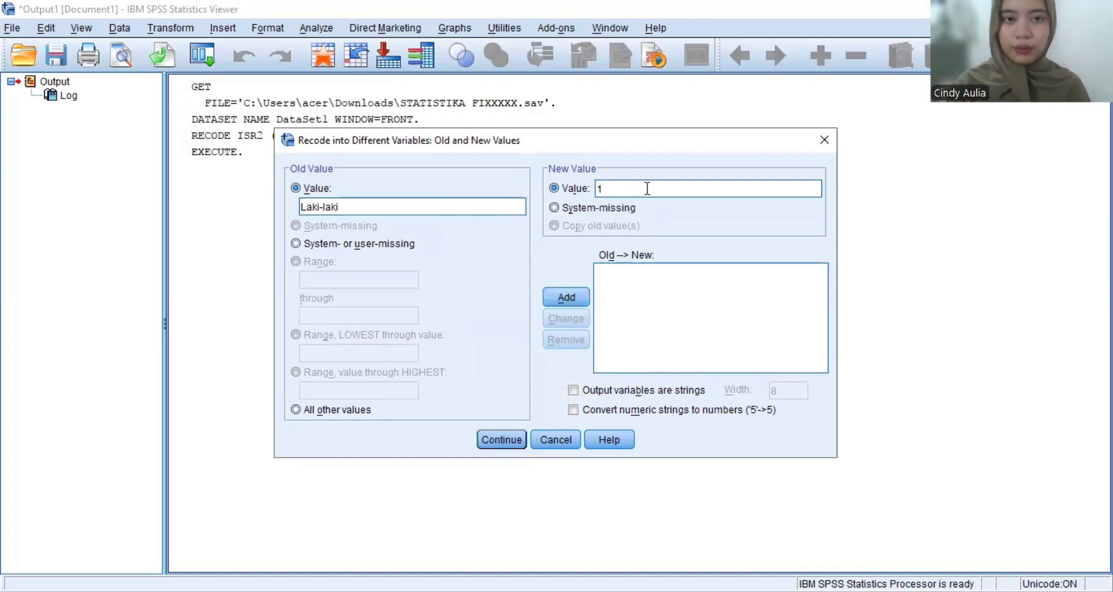
{"action": "left_click", "coordinate": [547, 297]}
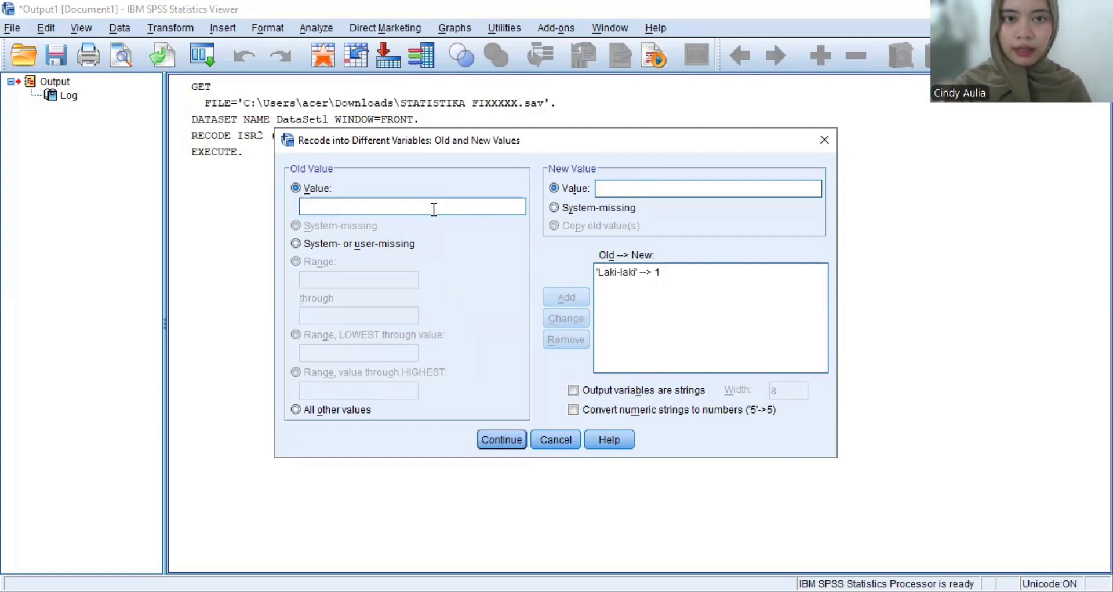
Add the recode mapping of old value Perempuan to 2 and run the JenisKelamin recode.
{"action": "type", "text": "Pere"}
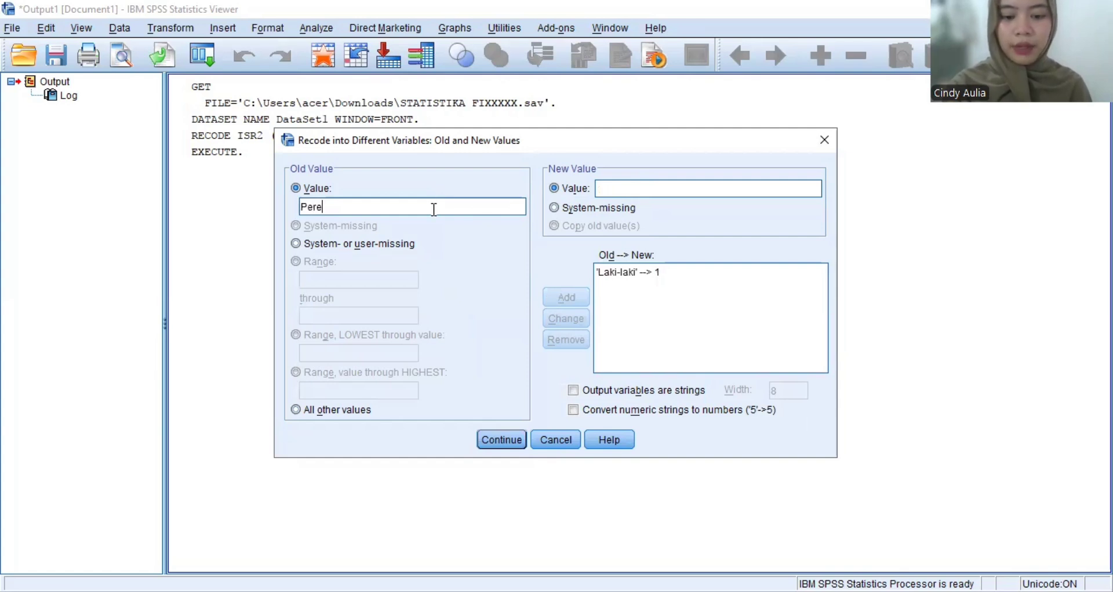
{"action": "type", "text": "mpuan"}
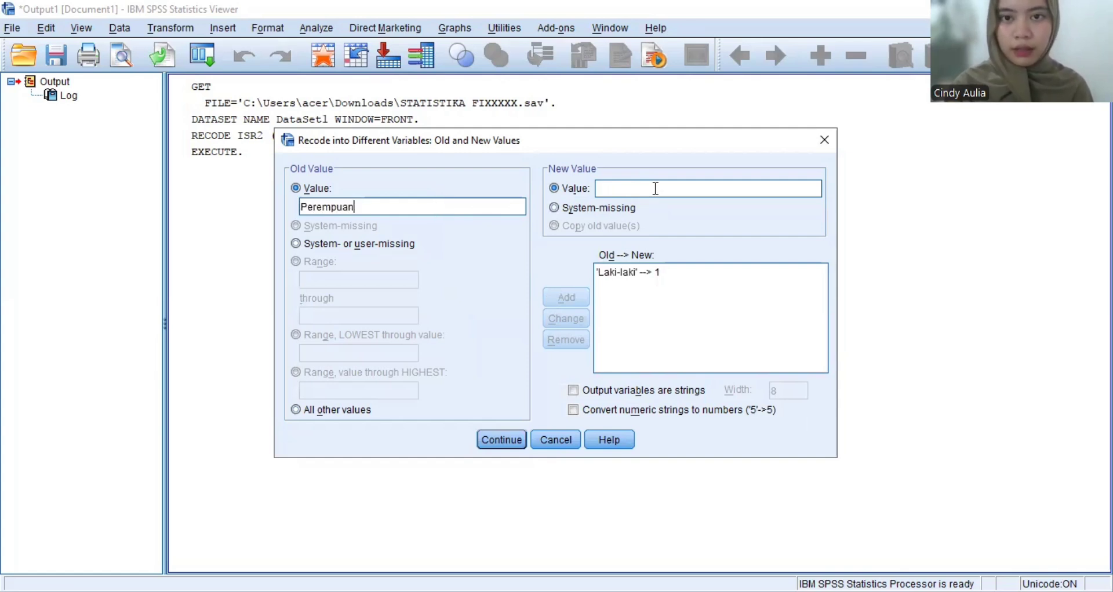
{"action": "left_click", "coordinate": [656, 188]}
{"action": "type", "text": "2"}
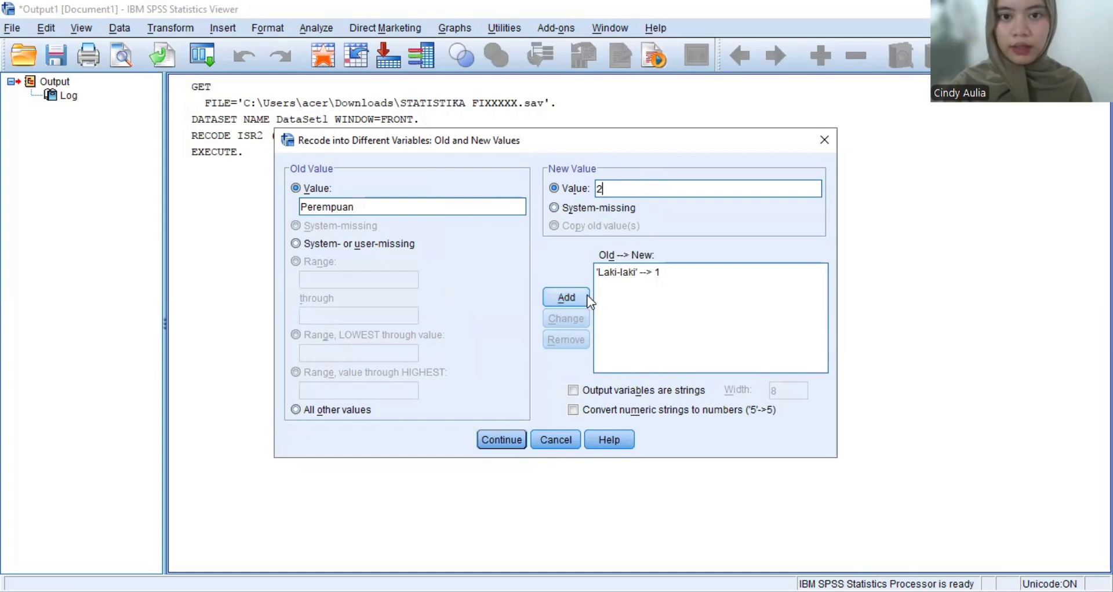
{"action": "left_click", "coordinate": [566, 297]}
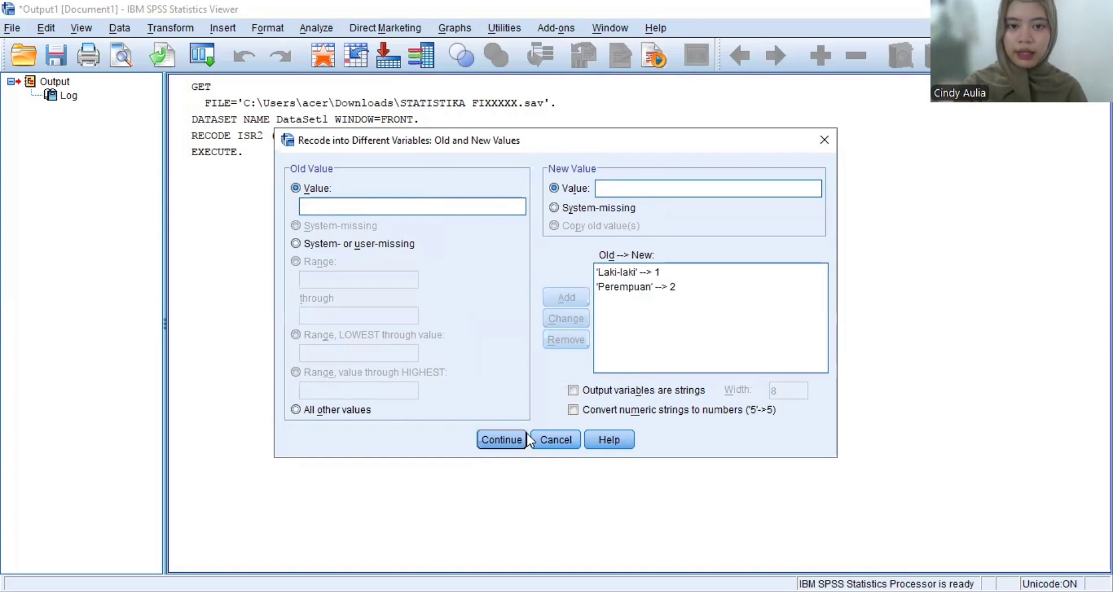
{"action": "left_click", "coordinate": [502, 440]}
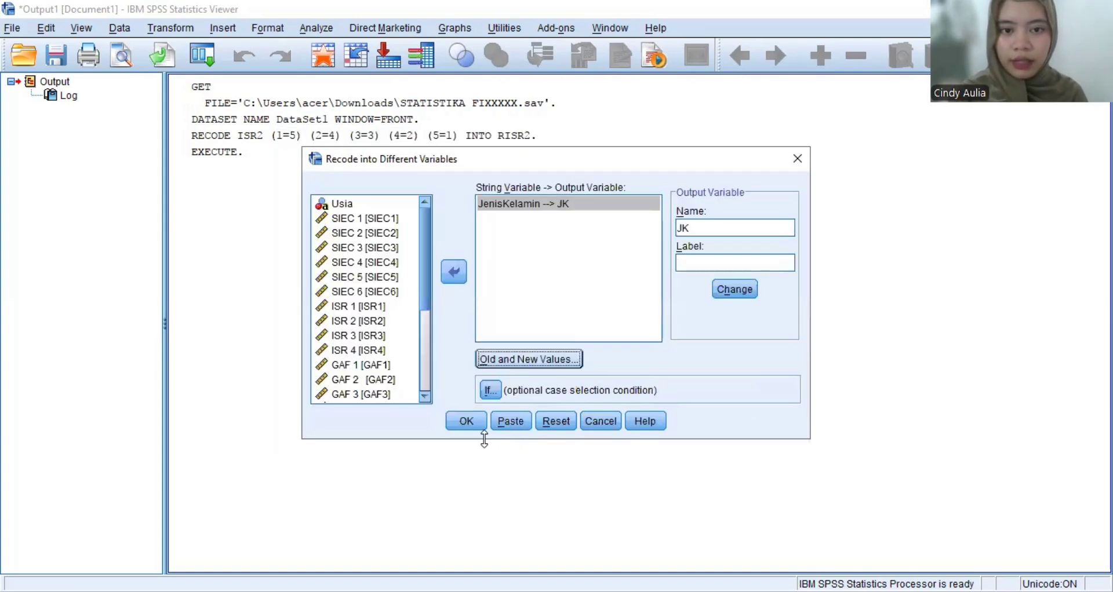
{"action": "left_click", "coordinate": [466, 422]}
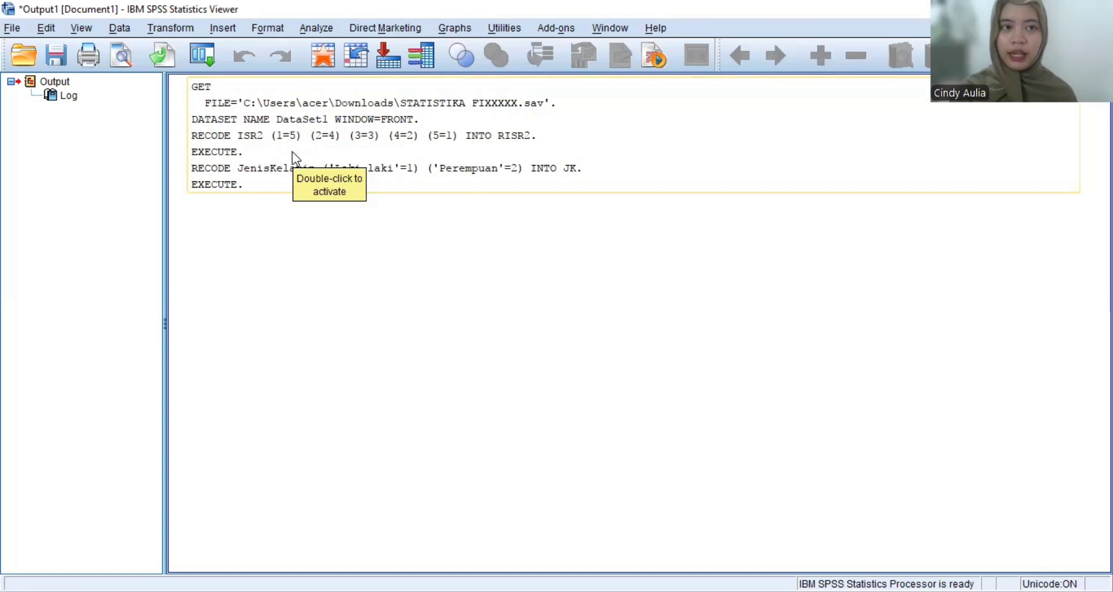
Start a Compute Variable transformation and list the Statistical group of functions.
{"action": "left_click", "coordinate": [173, 29]}
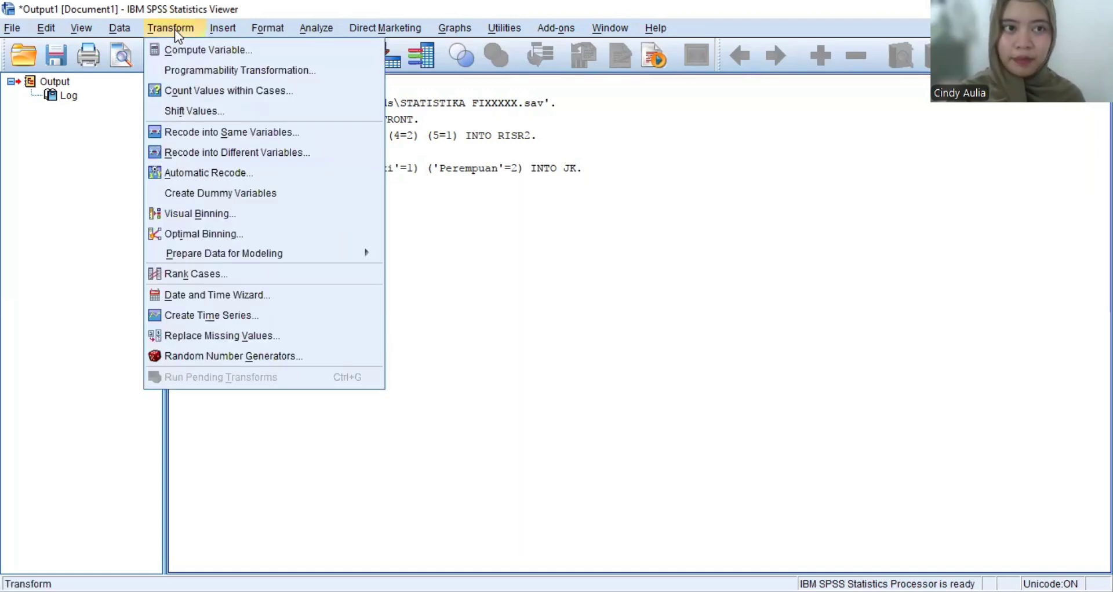
{"action": "left_click", "coordinate": [199, 51]}
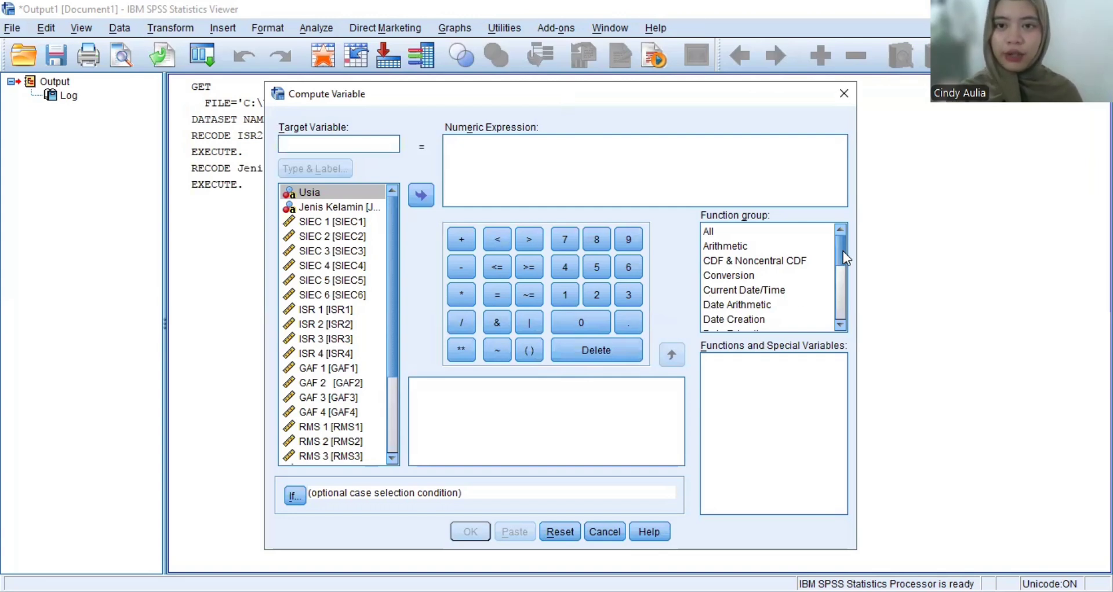
{"action": "left_click_drag", "start_coordinate": [840, 253], "coordinate": [841, 316]}
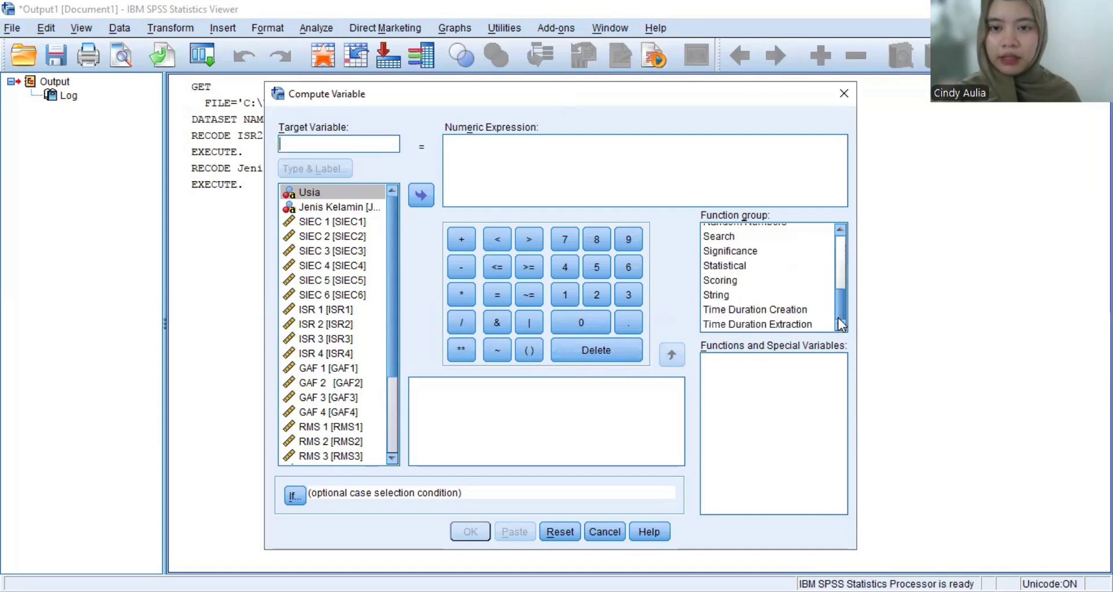
{"action": "left_click", "coordinate": [721, 266]}
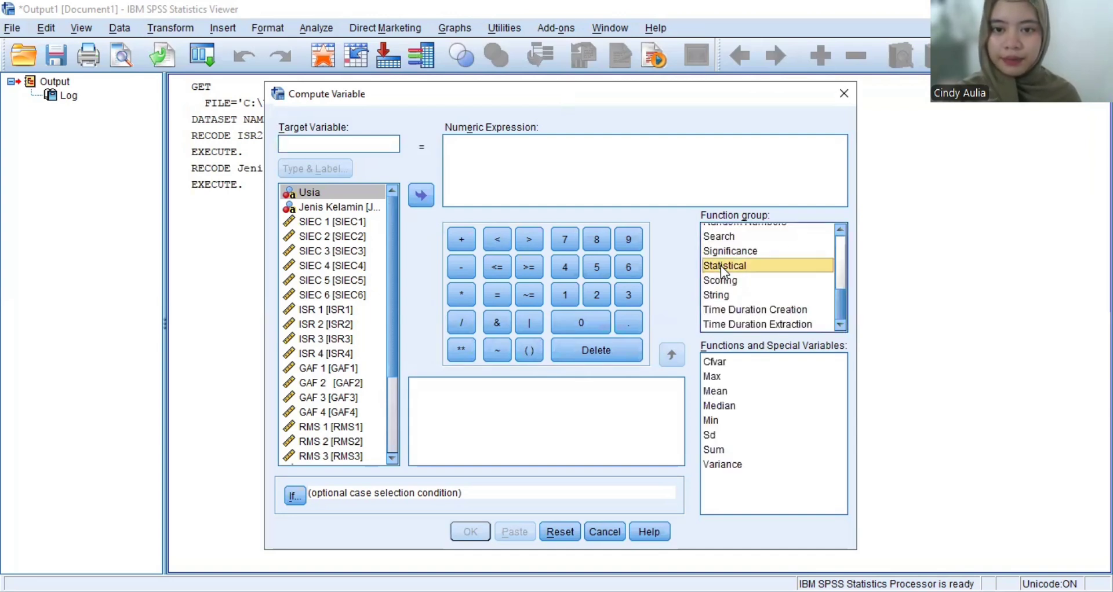
{"action": "left_click", "coordinate": [722, 391]}
{"action": "double_click", "coordinate": [722, 392]}
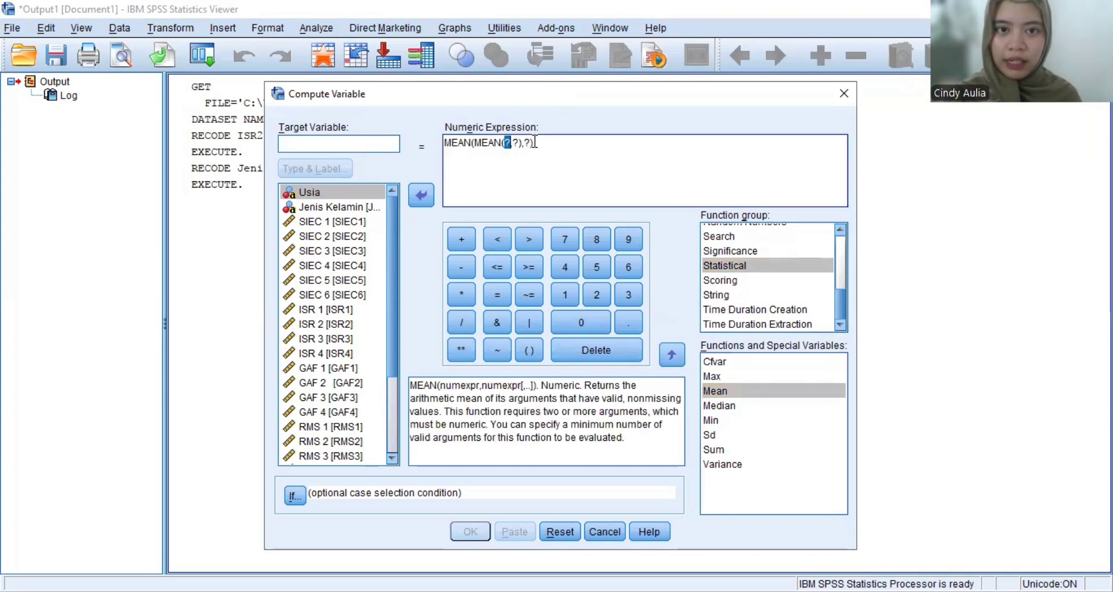
{"action": "left_click_drag", "start_coordinate": [530, 143], "coordinate": [436, 152]}
{"action": "key", "text": "BackSpace"}
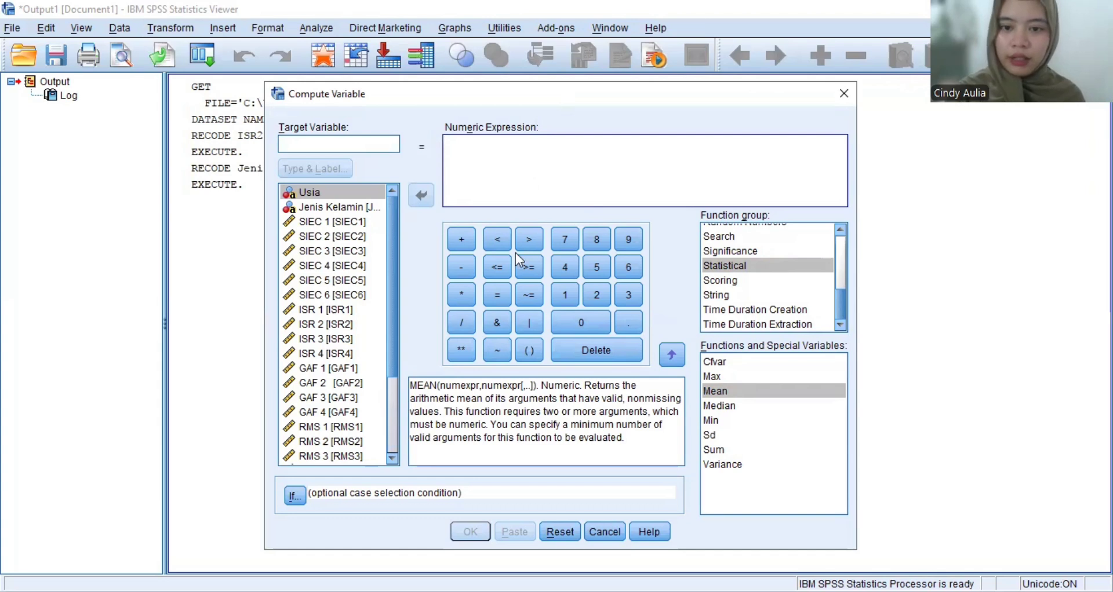
Insert the Mean function into the numeric expression and remove its placeholder arguments, leaving MEAN().
{"action": "double_click", "coordinate": [733, 394]}
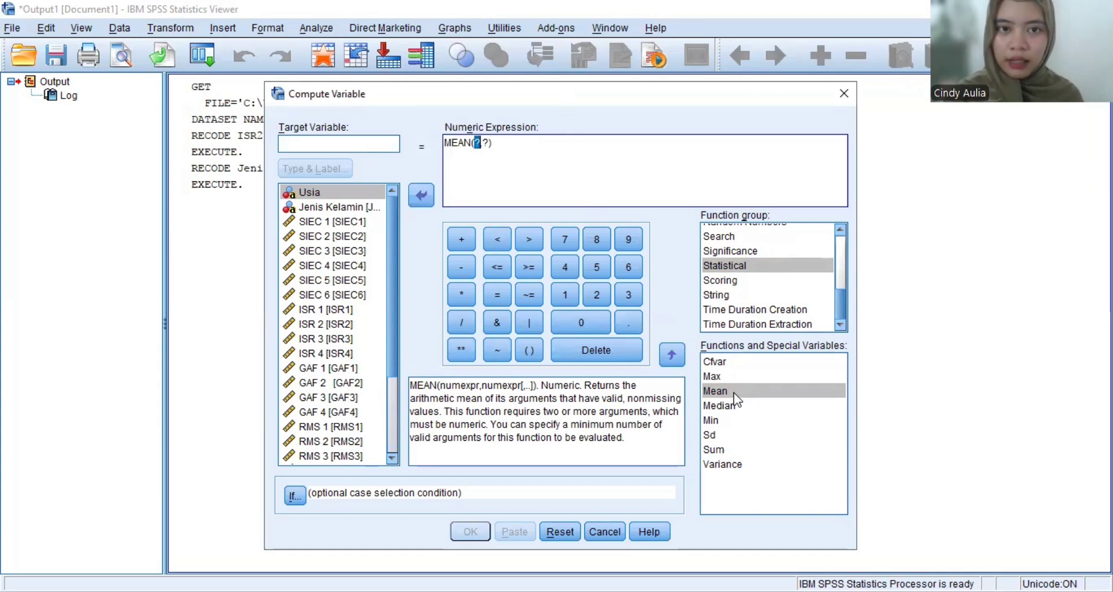
{"action": "left_click", "coordinate": [489, 143]}
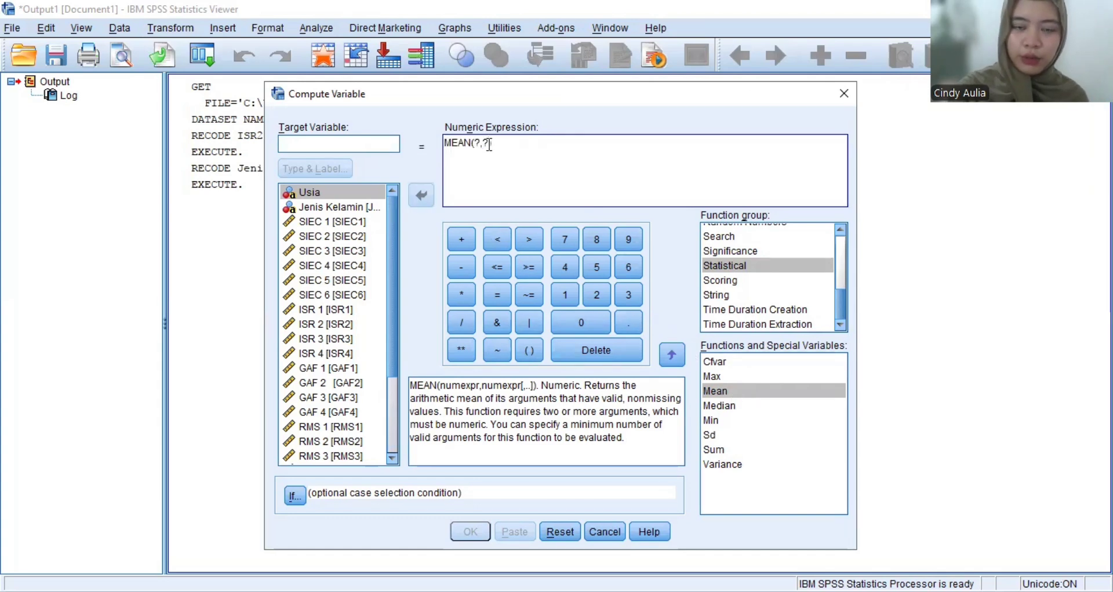
{"action": "key", "text": "BackSpace"}
{"action": "key", "text": "BackSpace"}
{"action": "key", "text": "BackSpace"}
Name the target variable of the computation SMU.
{"action": "left_click", "coordinate": [358, 143]}
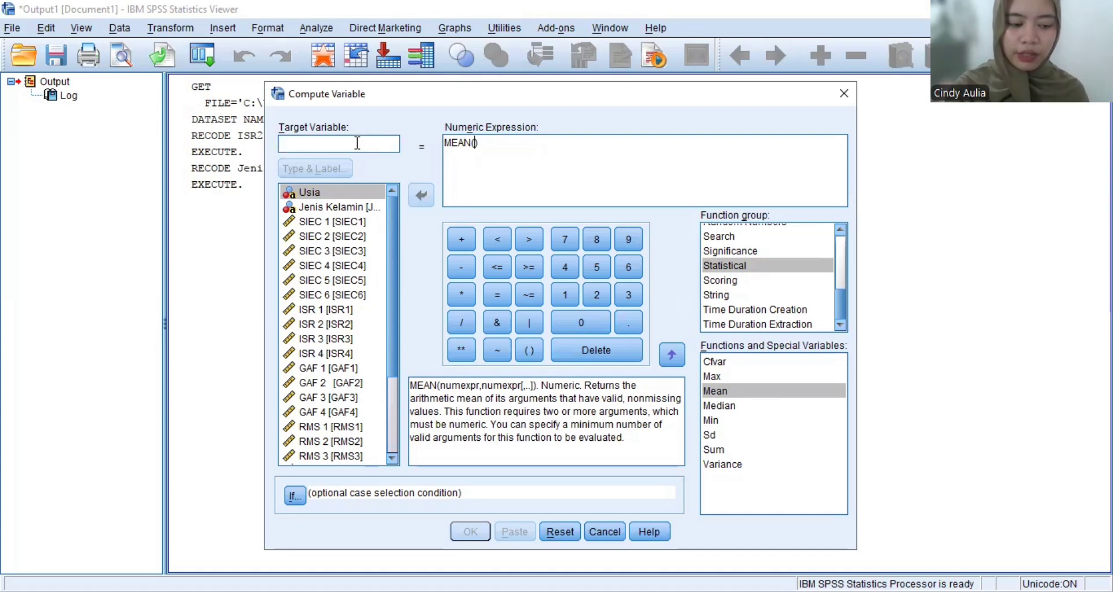
{"action": "type", "text": "sm"}
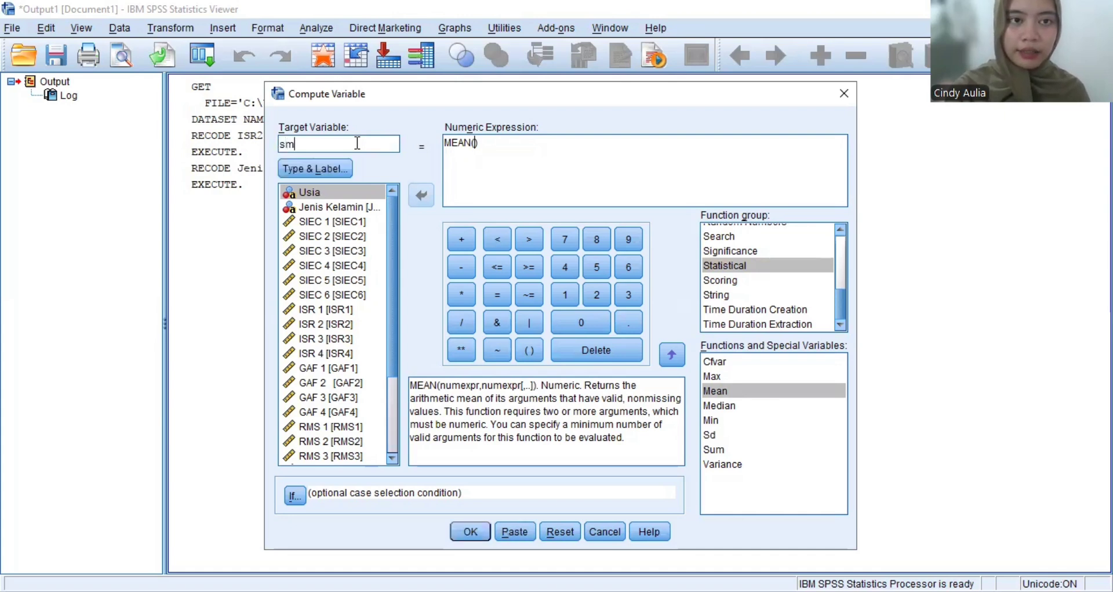
{"action": "key", "text": "BackSpace"}
{"action": "key", "text": "BackSpace"}
{"action": "type", "text": "SMU"}
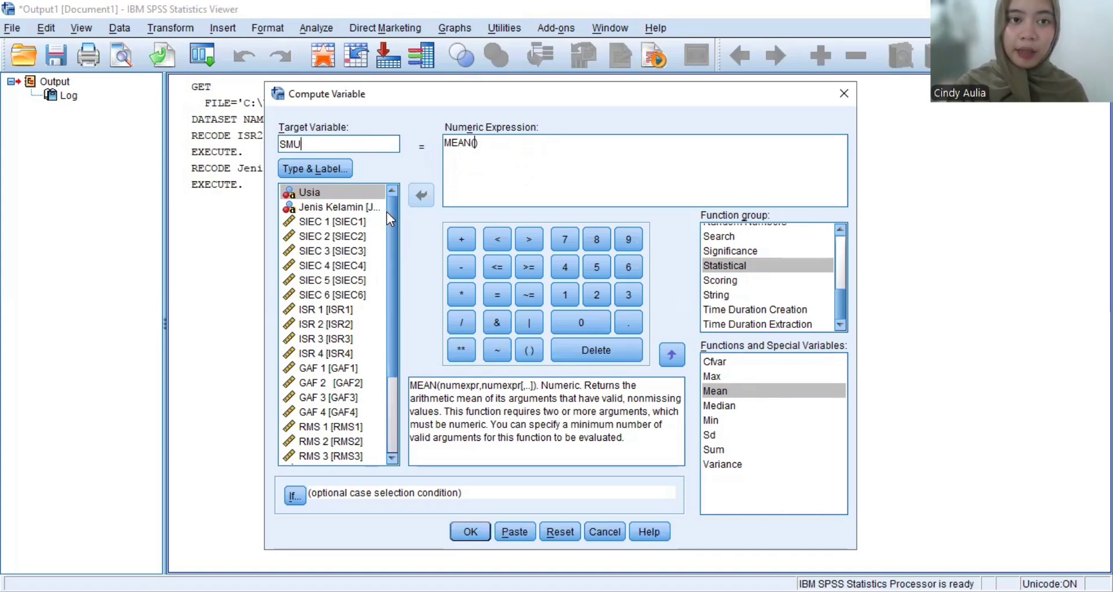
Enter SIEC1, SIEC2, SIEC3, SIEC4, SIEC5 and SIEC6 as comma-separated arguments of the MEAN expression for SMU.
{"action": "double_click", "coordinate": [350, 223]}
{"action": "type", "text": ","}
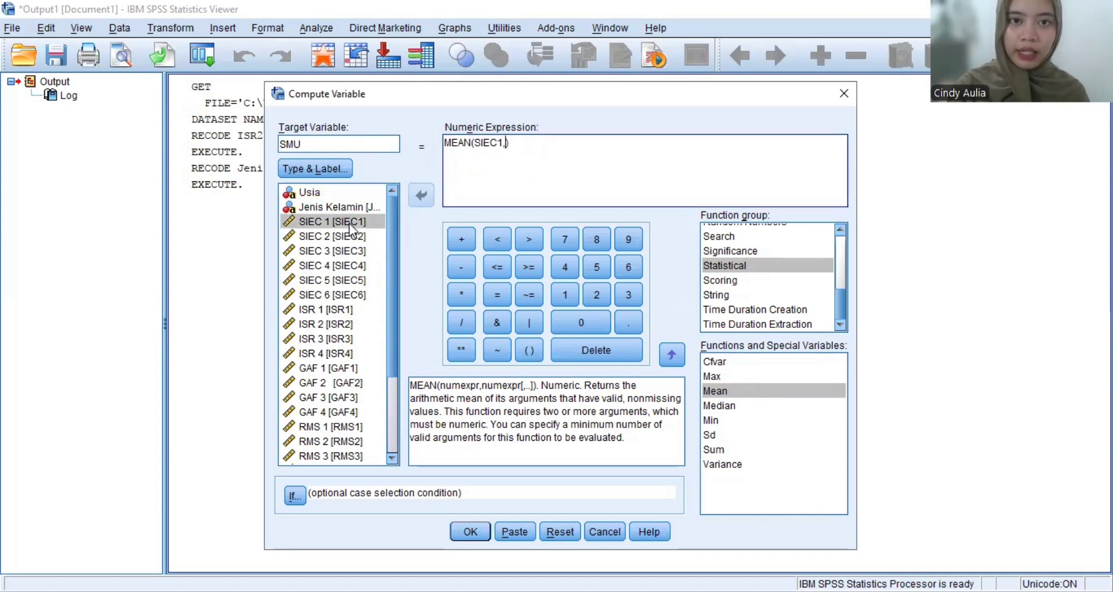
{"action": "double_click", "coordinate": [346, 237]}
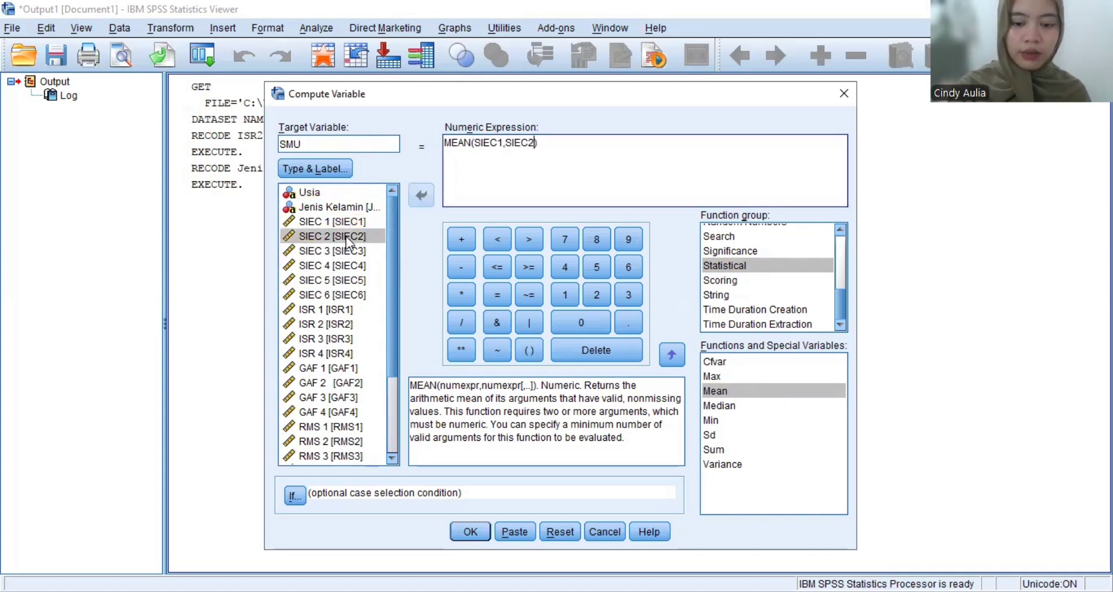
{"action": "type", "text": ","}
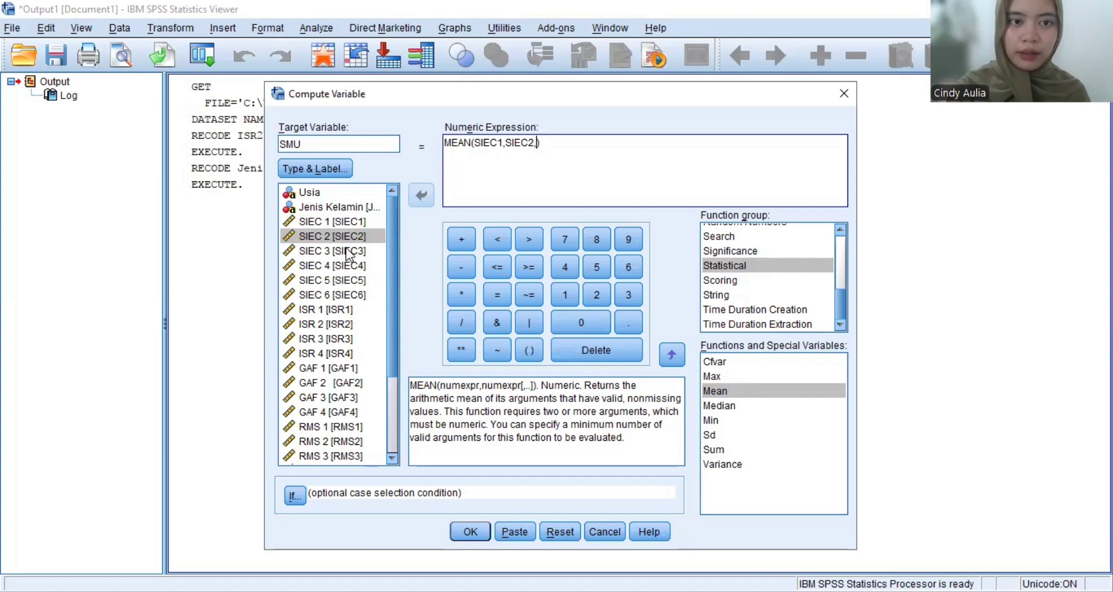
{"action": "double_click", "coordinate": [350, 253]}
{"action": "type", "text": ","}
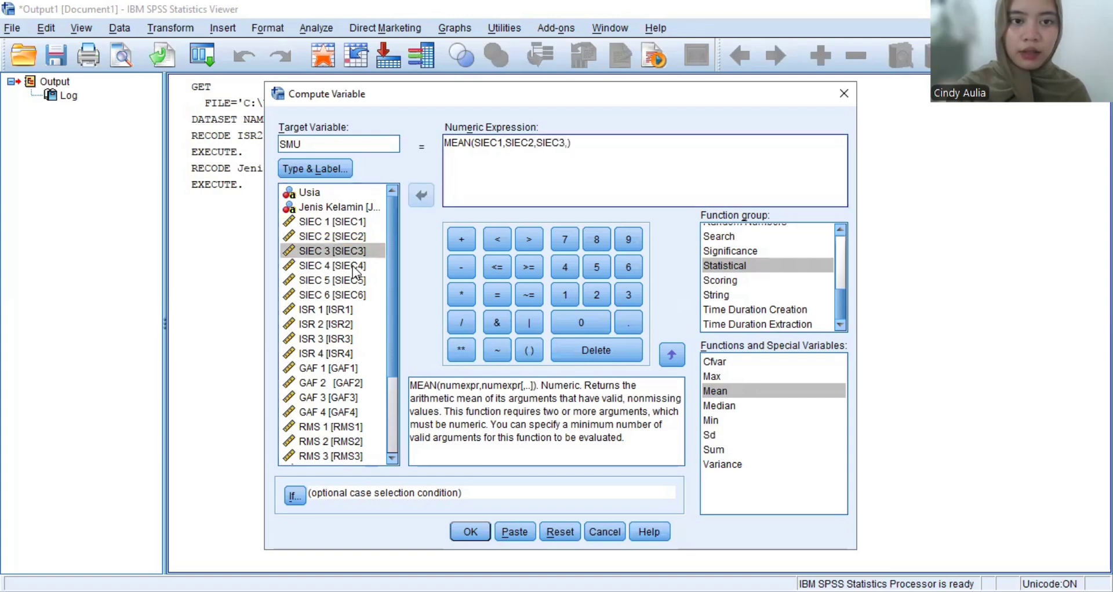
{"action": "double_click", "coordinate": [355, 270]}
{"action": "type", "text": ","}
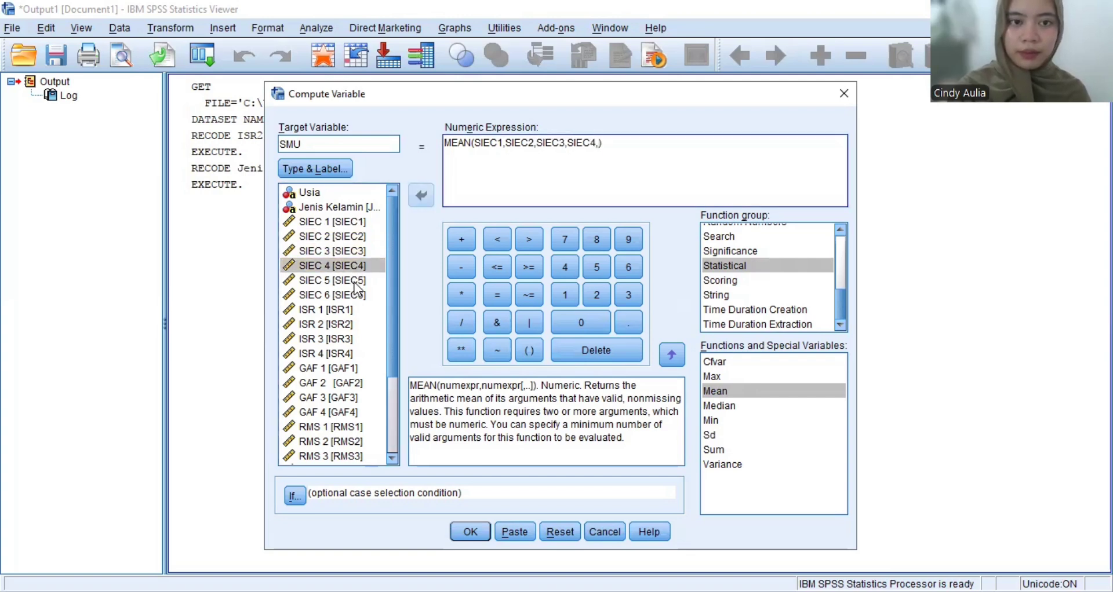
{"action": "double_click", "coordinate": [354, 281]}
{"action": "type", "text": ","}
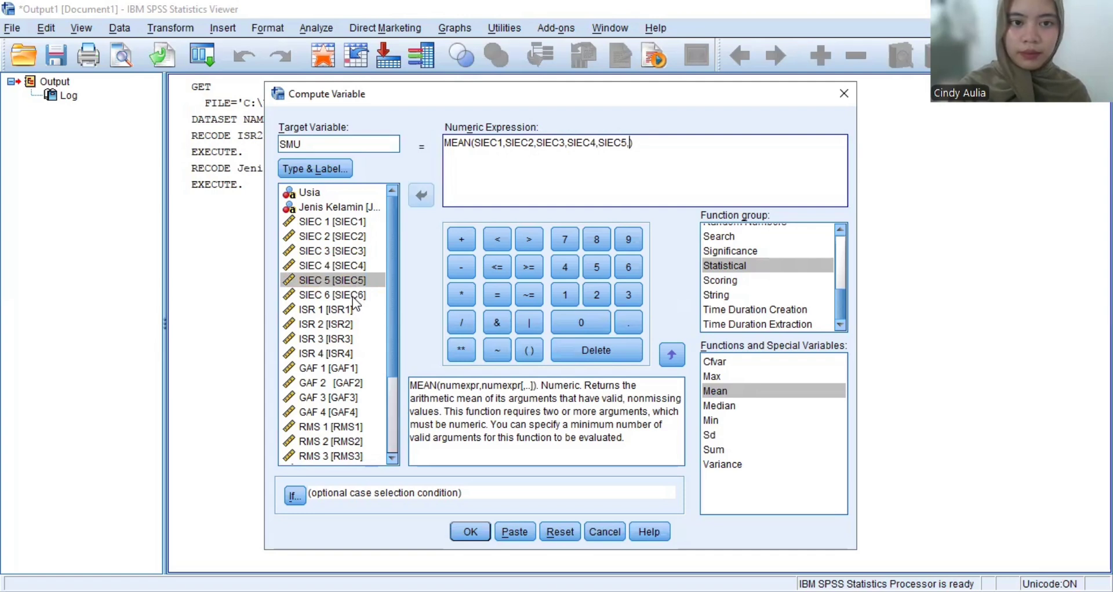
{"action": "double_click", "coordinate": [352, 297]}
{"action": "type", "text": ","}
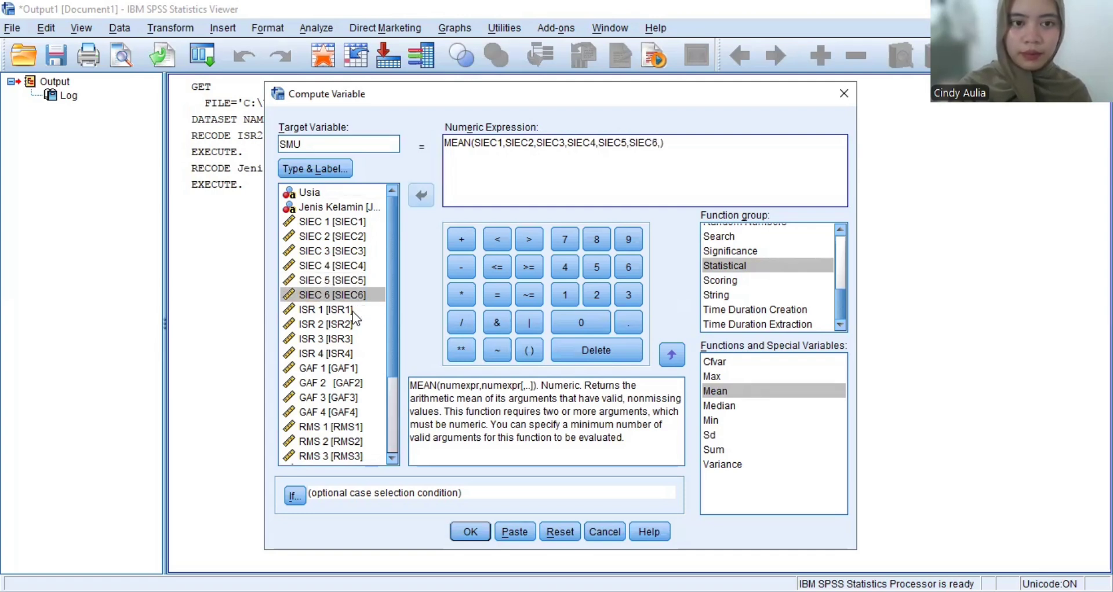
Add ISR1, RISR2, ISR3 and ISR4 to the MEAN arguments and run the SMU computation.
{"action": "double_click", "coordinate": [354, 312]}
{"action": "type", "text": ","}
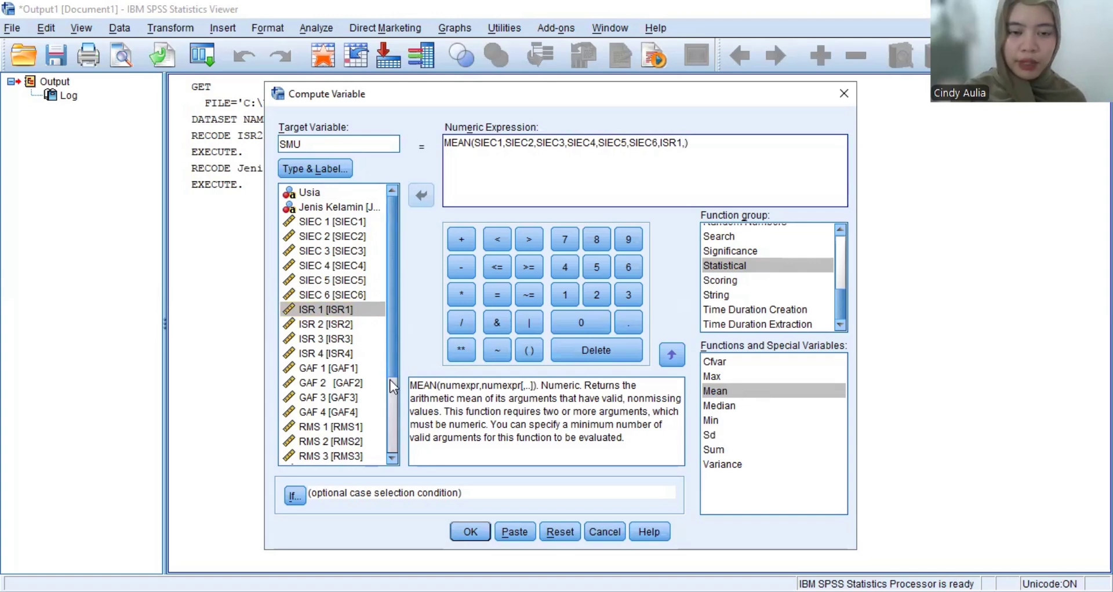
{"action": "scroll", "coordinate": [389, 405], "scroll_direction": "down", "scroll_amount": 3}
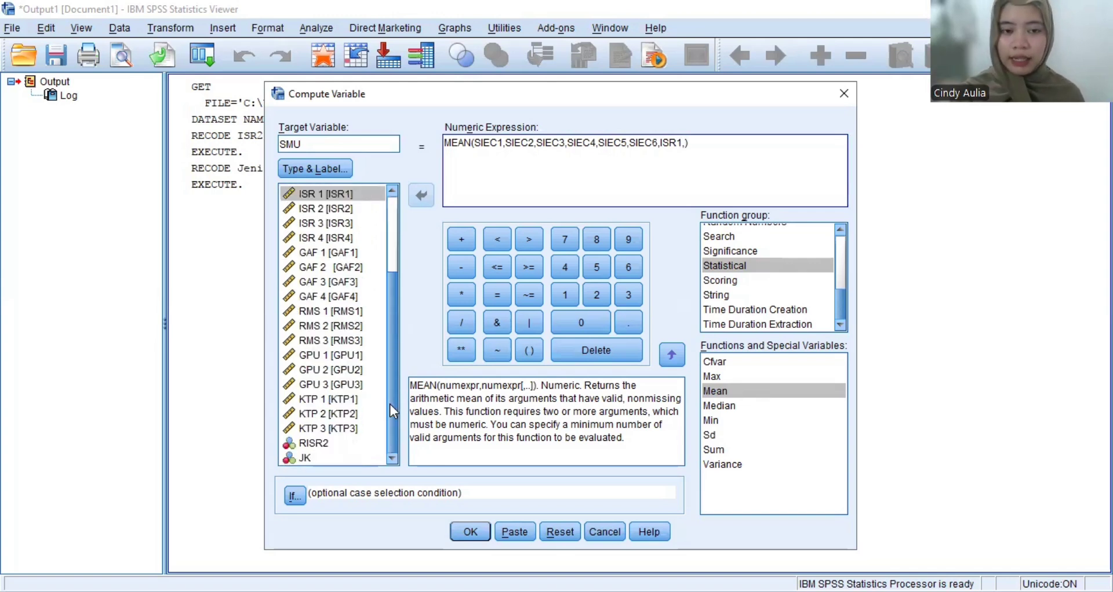
{"action": "left_click", "coordinate": [322, 446]}
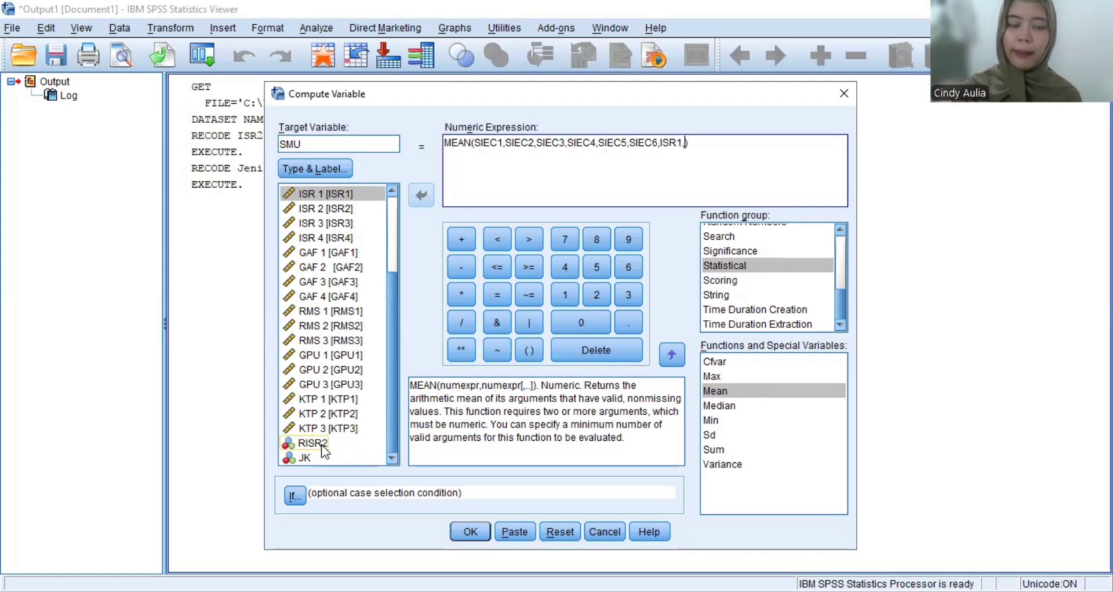
{"action": "double_click", "coordinate": [323, 448]}
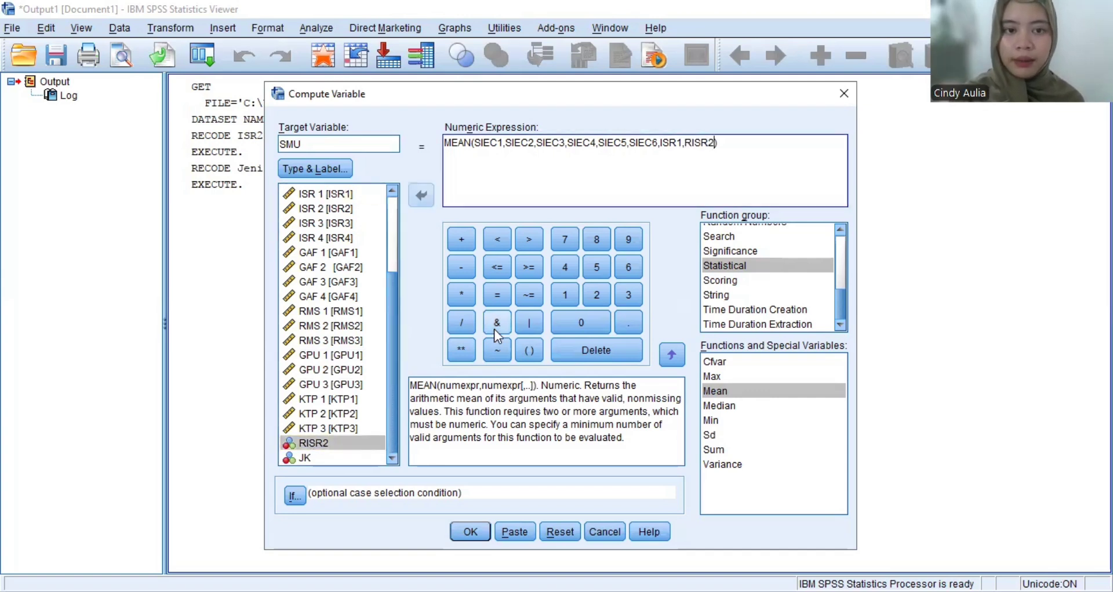
{"action": "type", "text": ","}
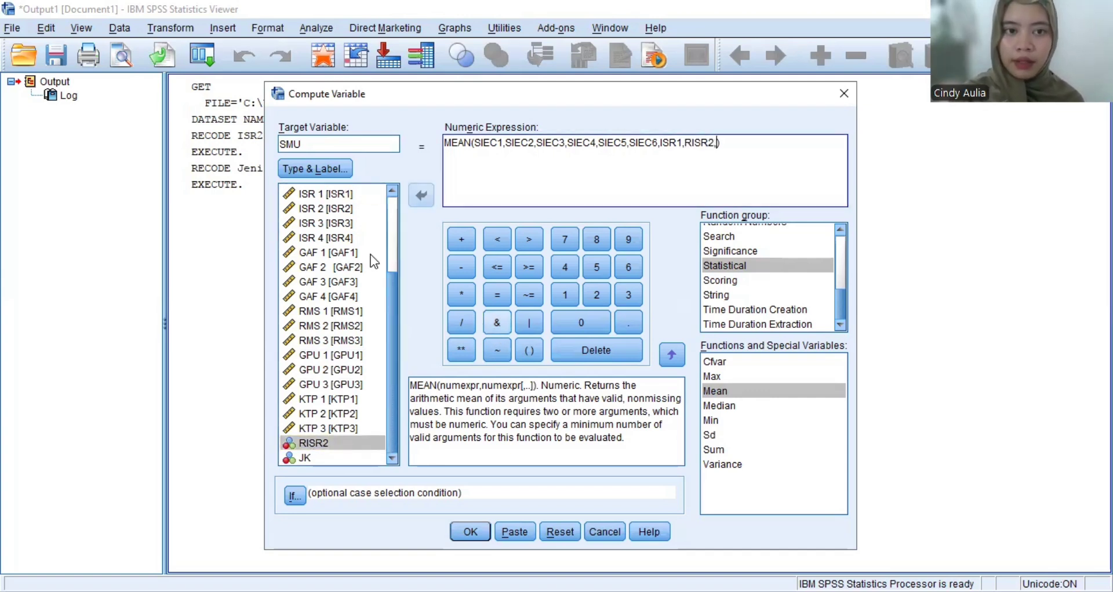
{"action": "left_click", "coordinate": [308, 226]}
{"action": "double_click", "coordinate": [309, 226]}
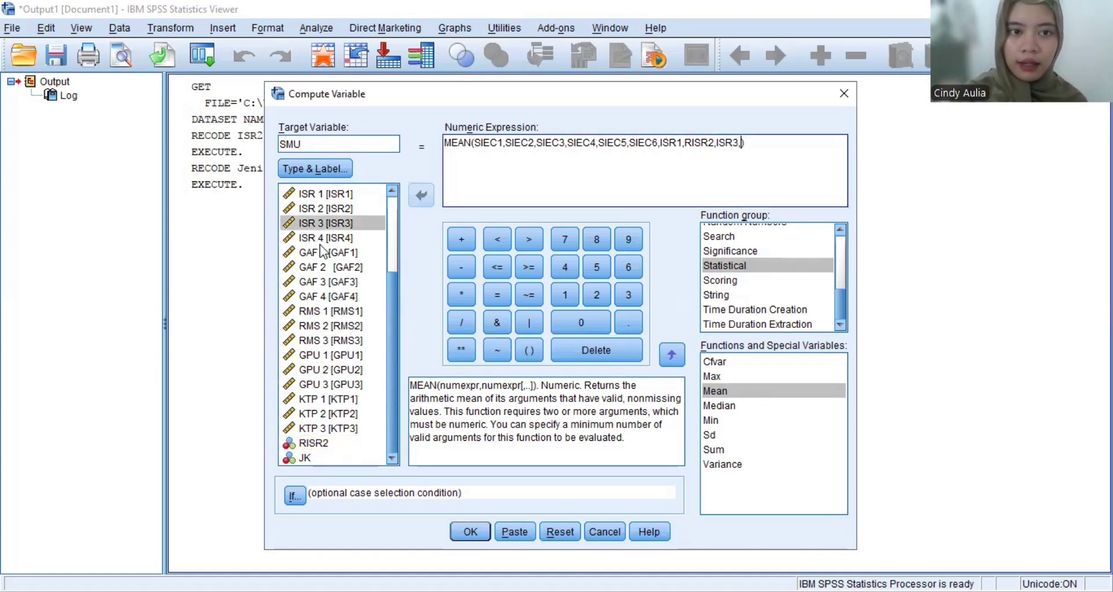
{"action": "double_click", "coordinate": [329, 239]}
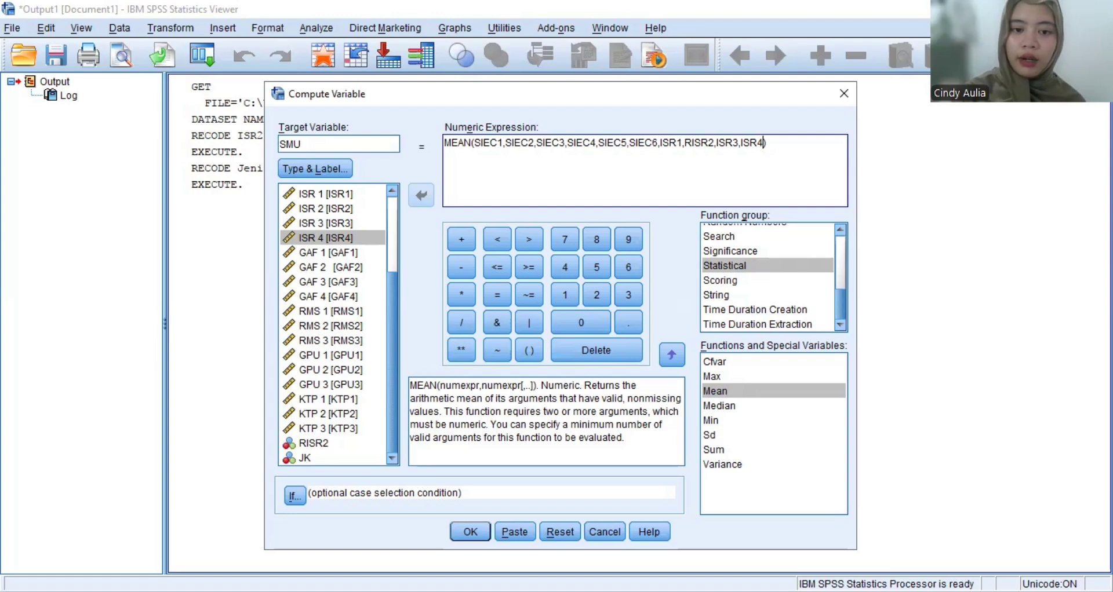
{"action": "left_click", "coordinate": [469, 537]}
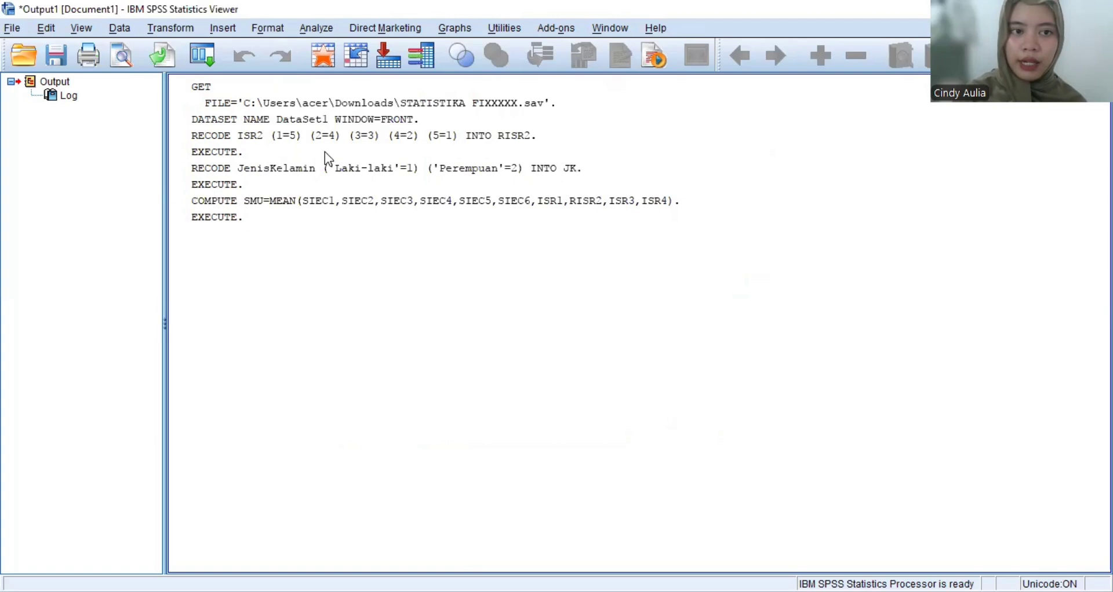
Start a new Compute Variable transformation with cleared settings and name its target variable EAX.
{"action": "left_click", "coordinate": [171, 28]}
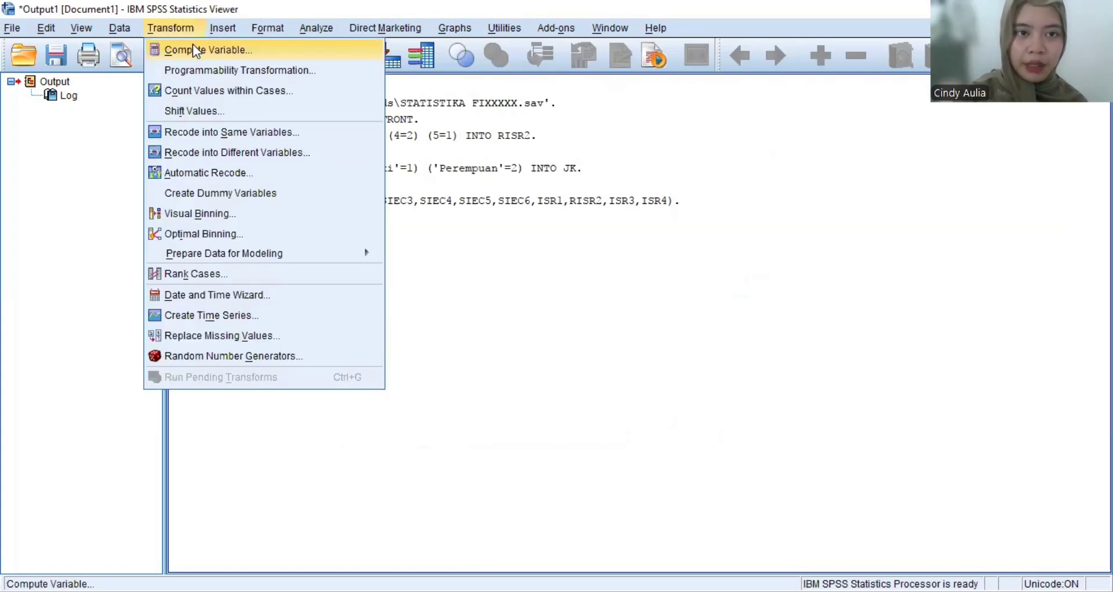
{"action": "left_click", "coordinate": [207, 50]}
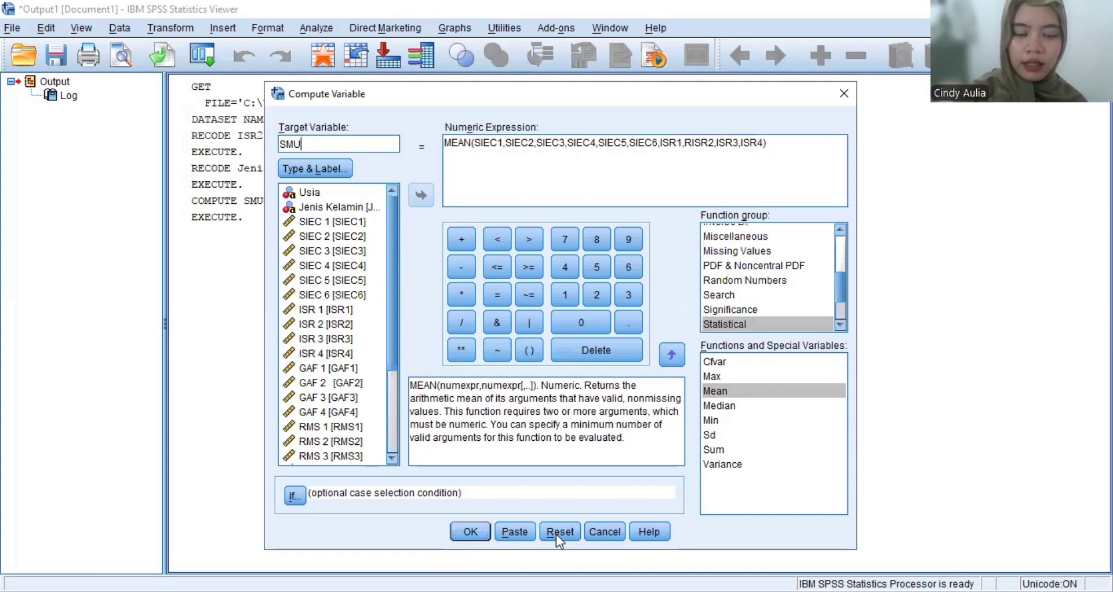
{"action": "left_click", "coordinate": [336, 142]}
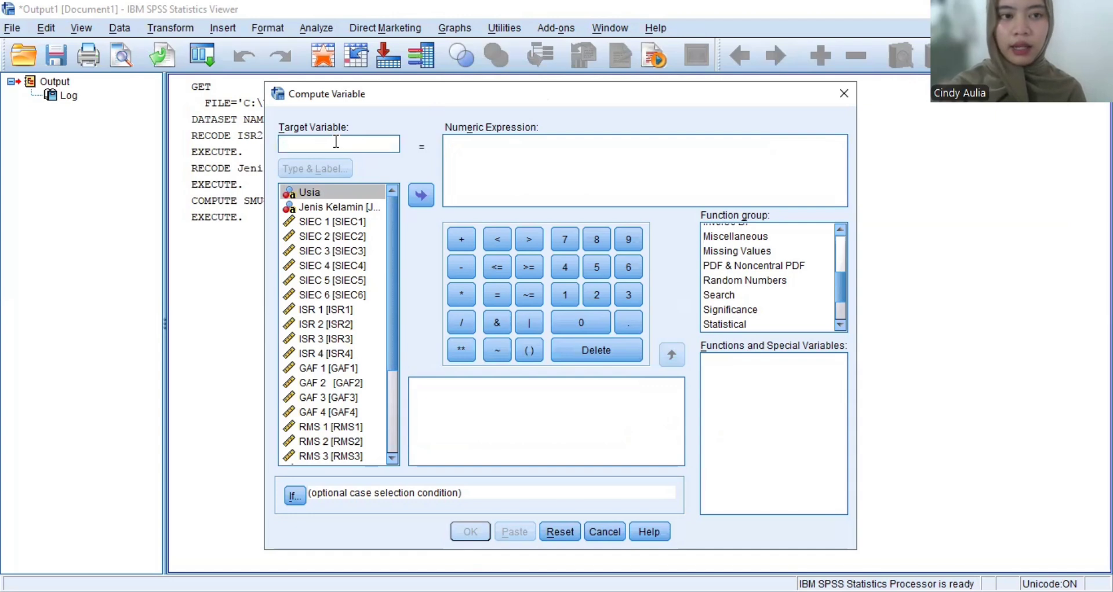
{"action": "type", "text": "EA"}
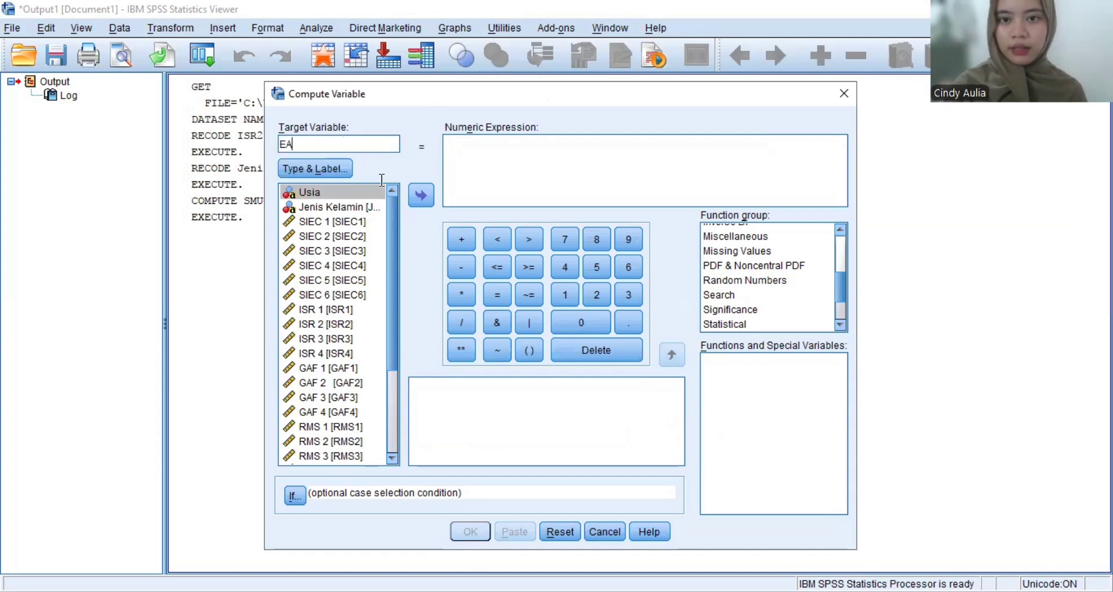
{"action": "type", "text": "X"}
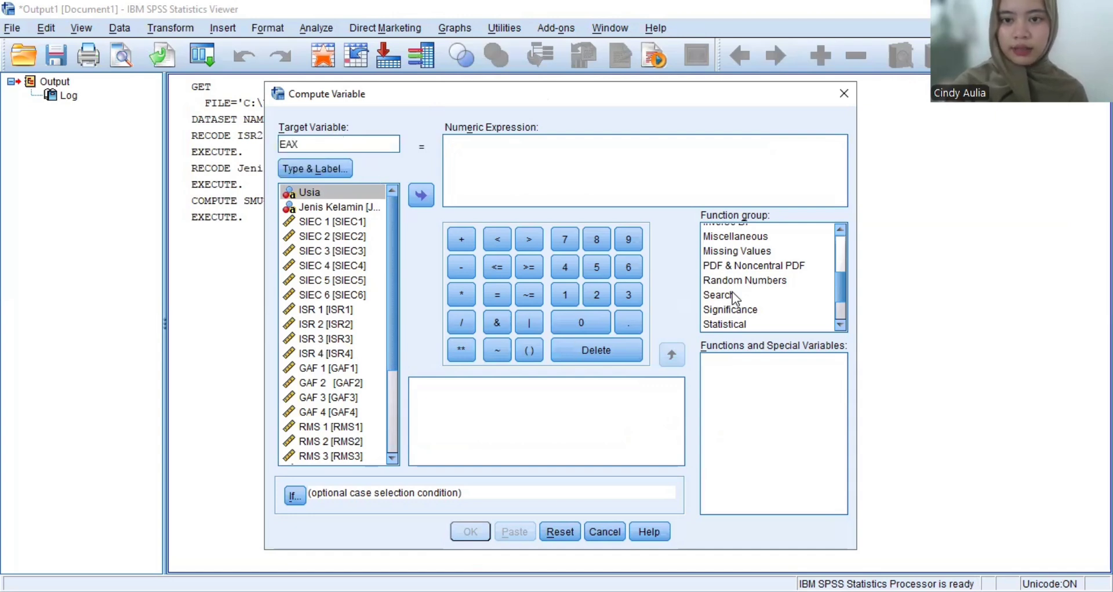
Insert the Statistical function Mean into the EAX expression and remove its placeholder arguments, leaving MEAN().
{"action": "left_click", "coordinate": [750, 323]}
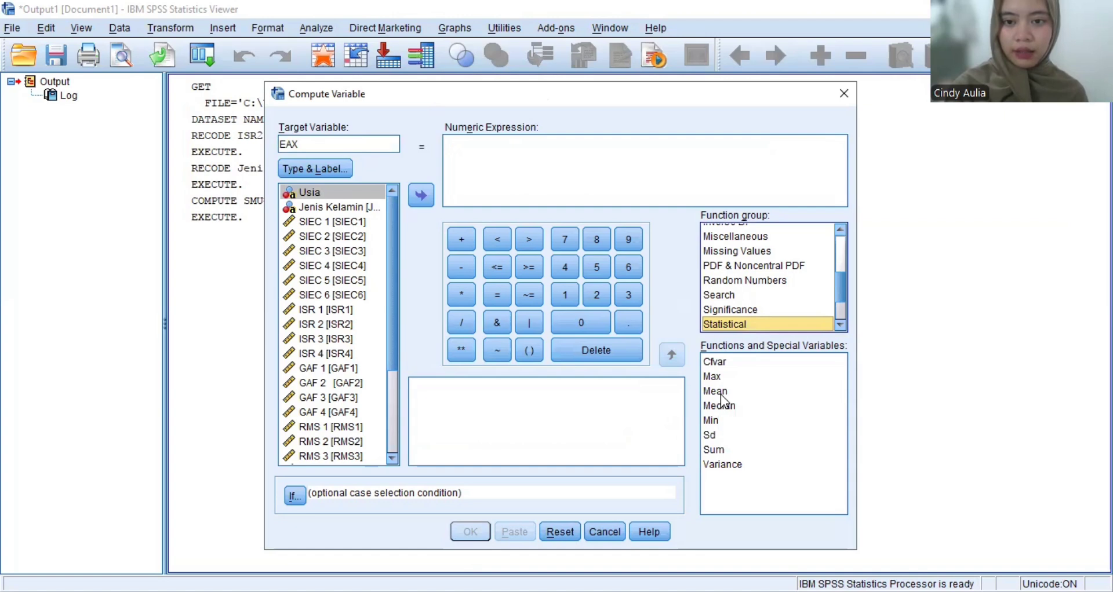
{"action": "left_click_drag", "start_coordinate": [719, 393], "coordinate": [488, 145]}
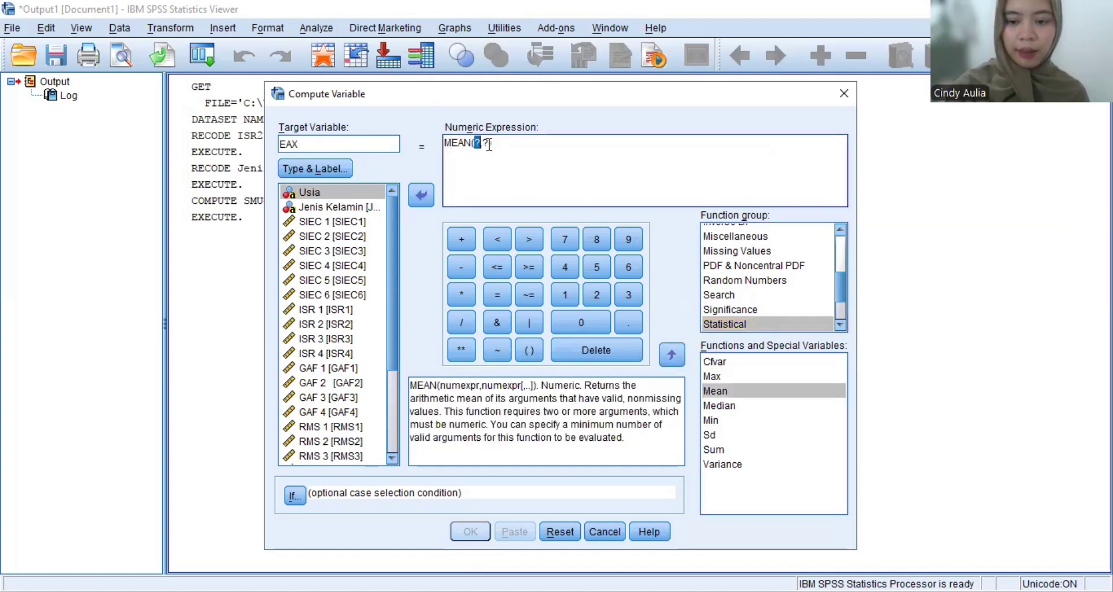
{"action": "left_click", "coordinate": [489, 145]}
{"action": "key", "text": "BackSpace"}
{"action": "key", "text": "BackSpace"}
{"action": "key", "text": "BackSpace"}
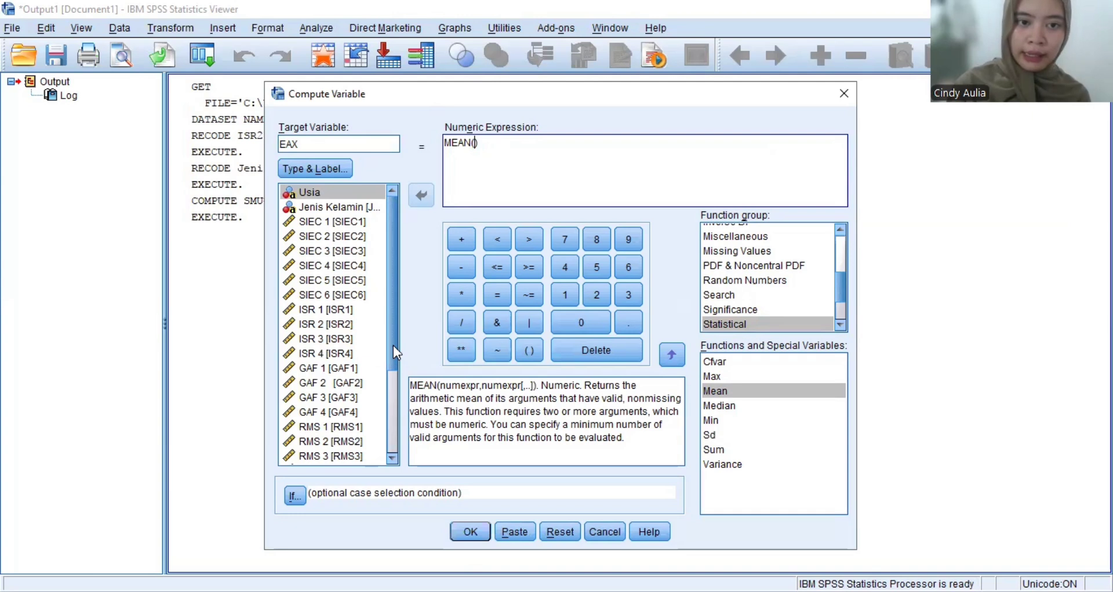
Enter GAF1, GAF2, GAF3 and GAF4 as comma-separated arguments of the MEAN expression for EAX.
{"action": "left_click_drag", "start_coordinate": [393, 346], "coordinate": [393, 432]}
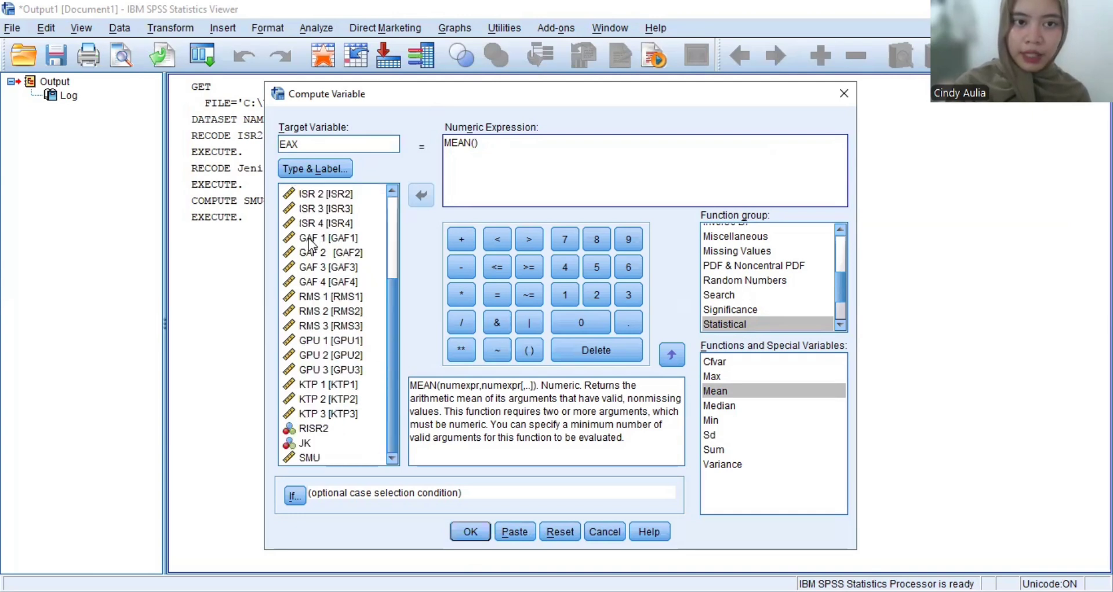
{"action": "double_click", "coordinate": [309, 240]}
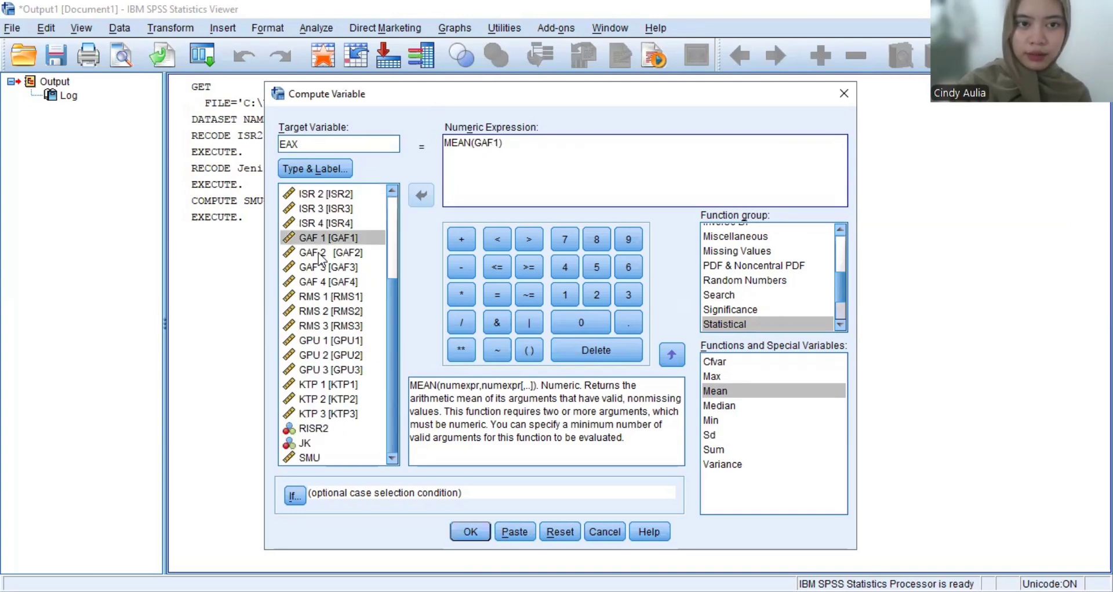
{"action": "type", "text": ","}
{"action": "double_click", "coordinate": [320, 254]}
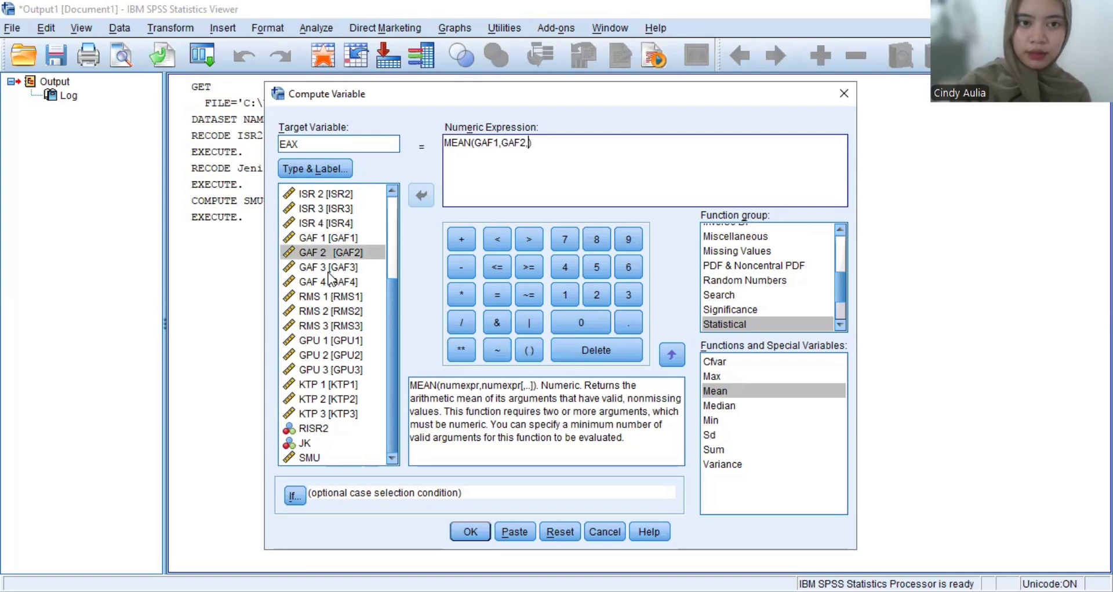
{"action": "type", "text": ","}
{"action": "double_click", "coordinate": [329, 271]}
{"action": "type", "text": ","}
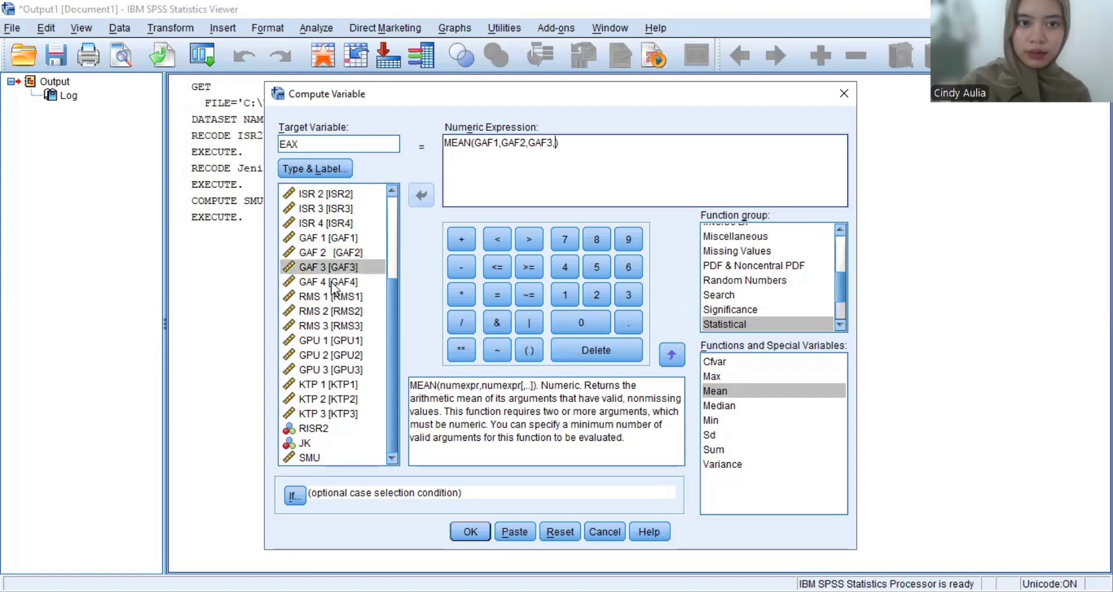
{"action": "double_click", "coordinate": [334, 283]}
{"action": "type", "text": ","}
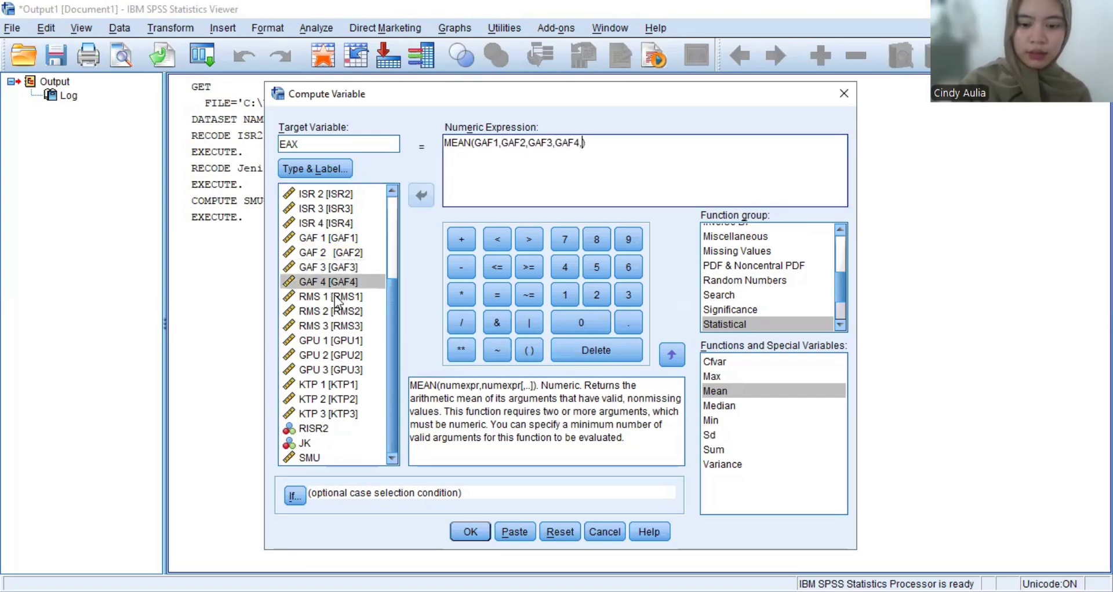
Append RMS1 and RMS2 to the MEAN arguments for EAX, each followed by a comma.
{"action": "double_click", "coordinate": [335, 297]}
{"action": "type", "text": ","}
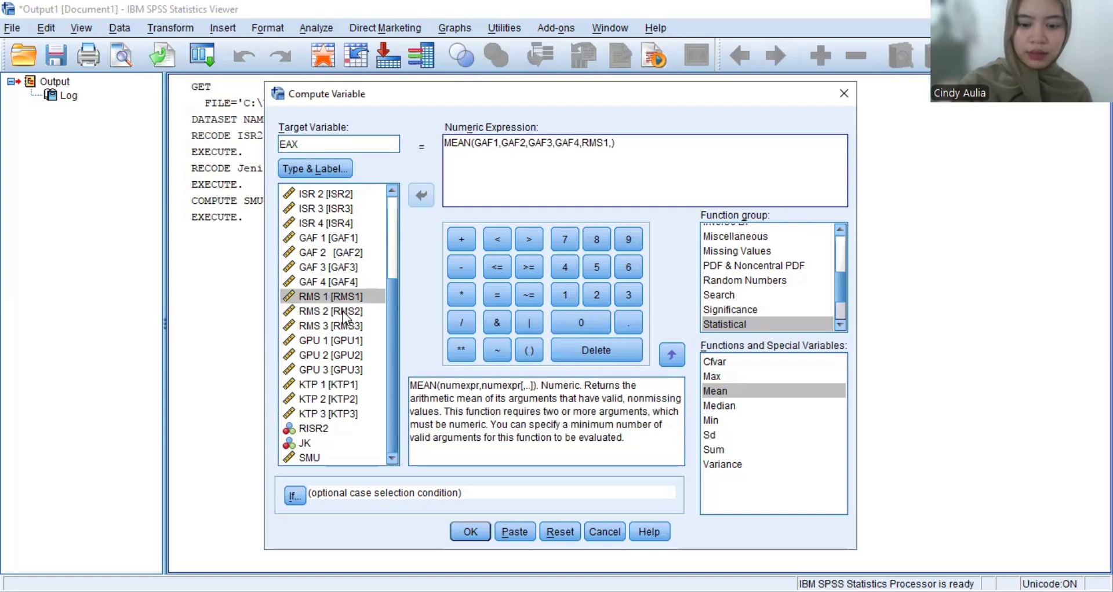
{"action": "double_click", "coordinate": [343, 312]}
{"action": "type", "text": ","}
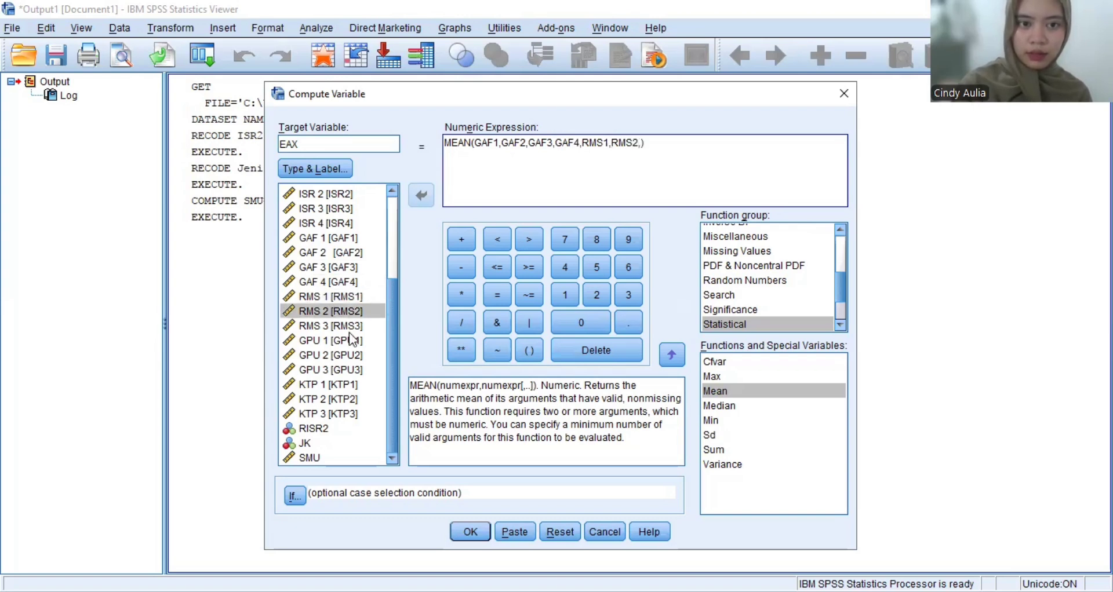
{"action": "double_click", "coordinate": [353, 340]}
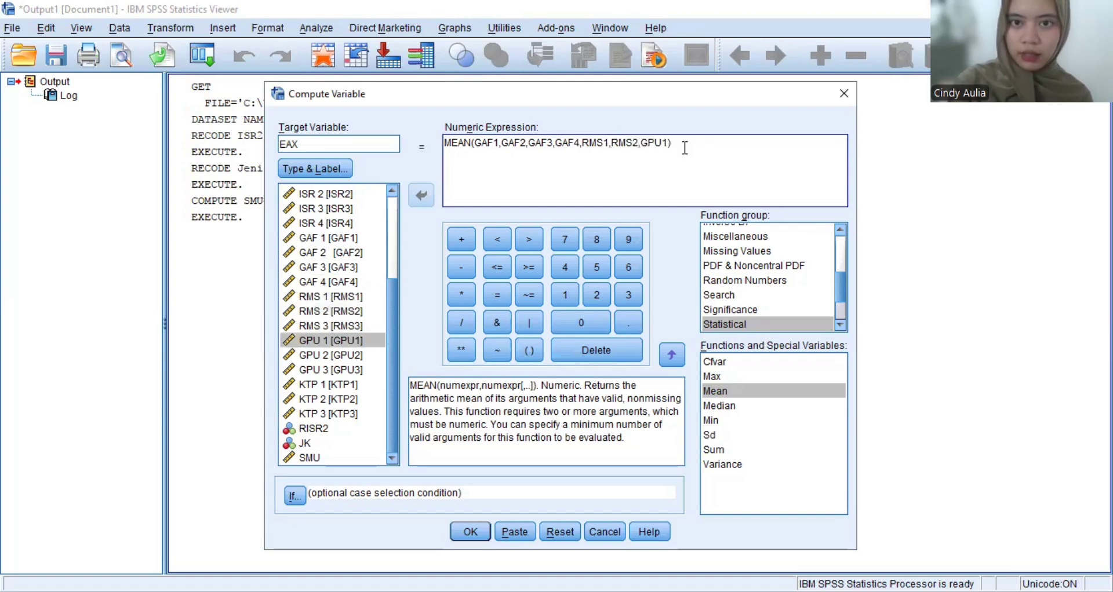
{"action": "key", "text": "BackSpace"}
{"action": "key", "text": "BackSpace"}
{"action": "key", "text": "BackSpace"}
{"action": "key", "text": "BackSpace"}
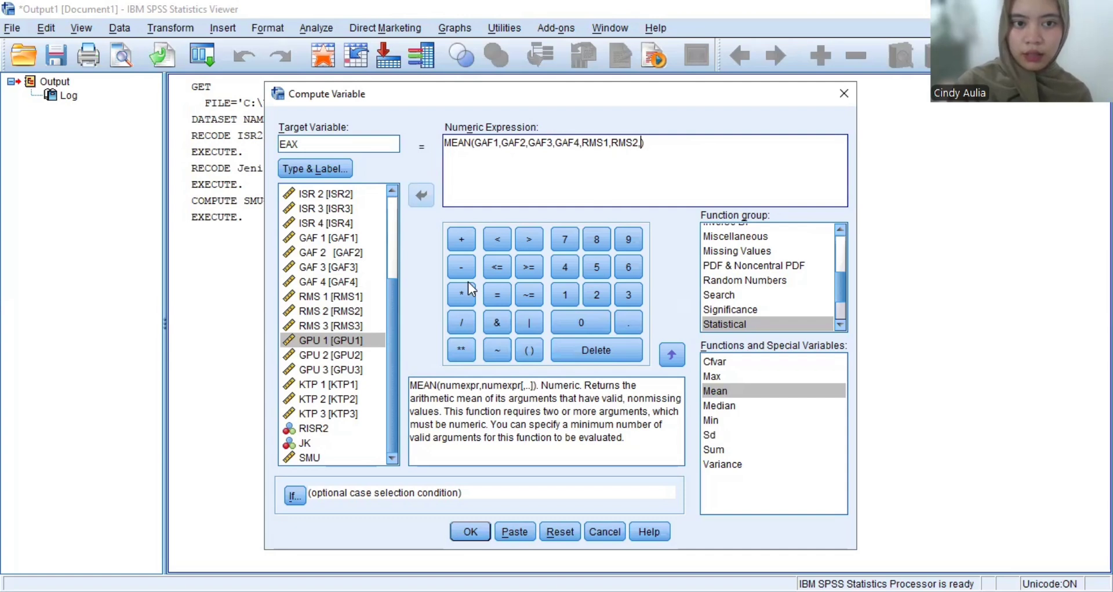
Append RMS3, GPU1, GPU2 and GPU3 to the MEAN arguments for EAX, each followed by a comma.
{"action": "double_click", "coordinate": [344, 328]}
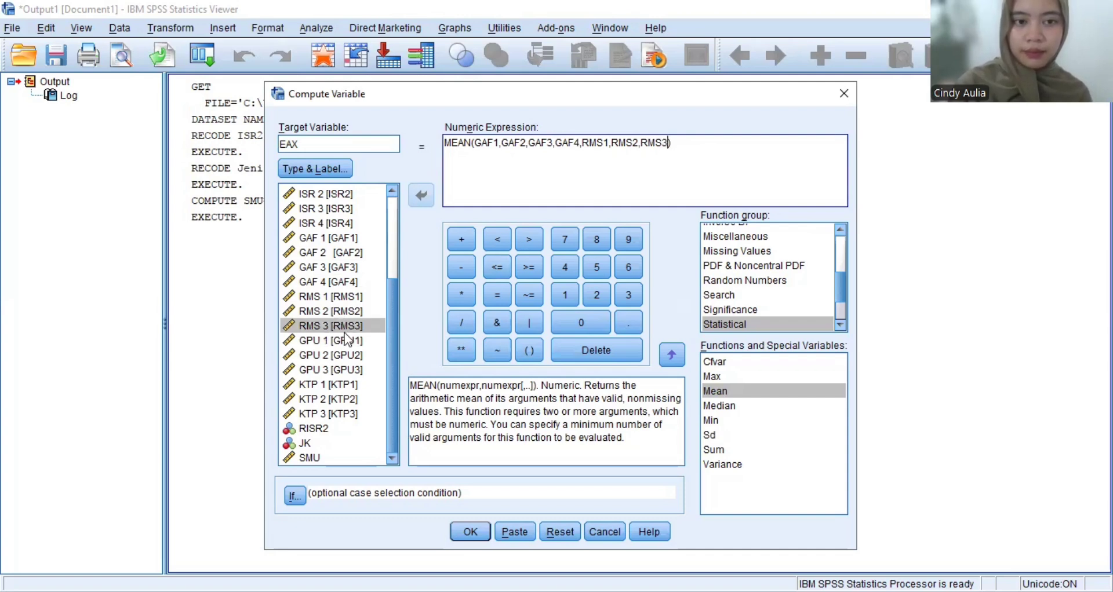
{"action": "type", "text": ","}
{"action": "double_click", "coordinate": [348, 341]}
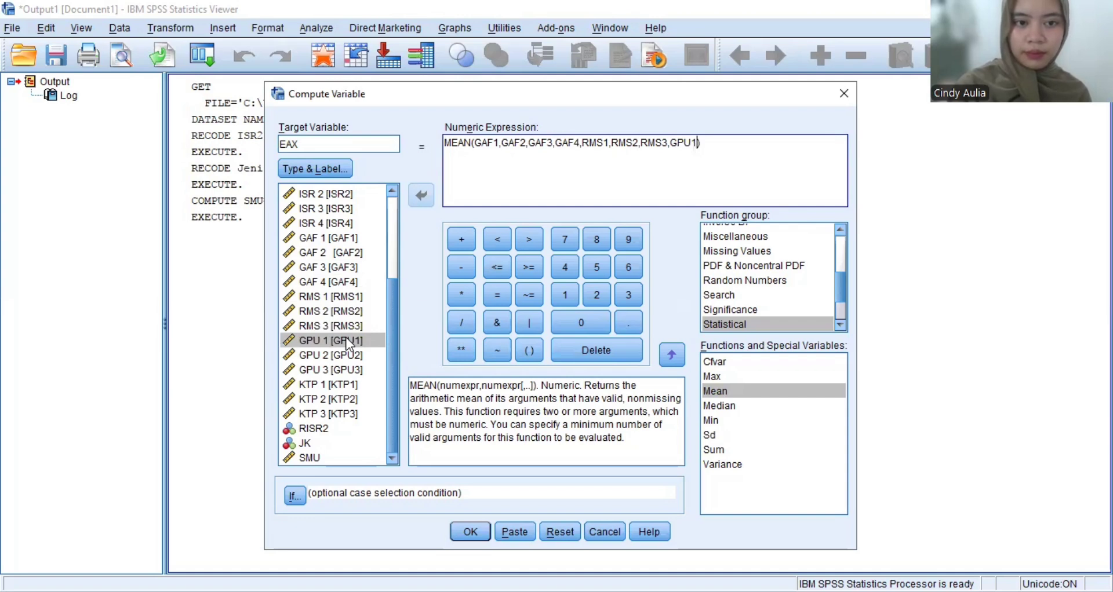
{"action": "type", "text": ","}
{"action": "double_click", "coordinate": [353, 355]}
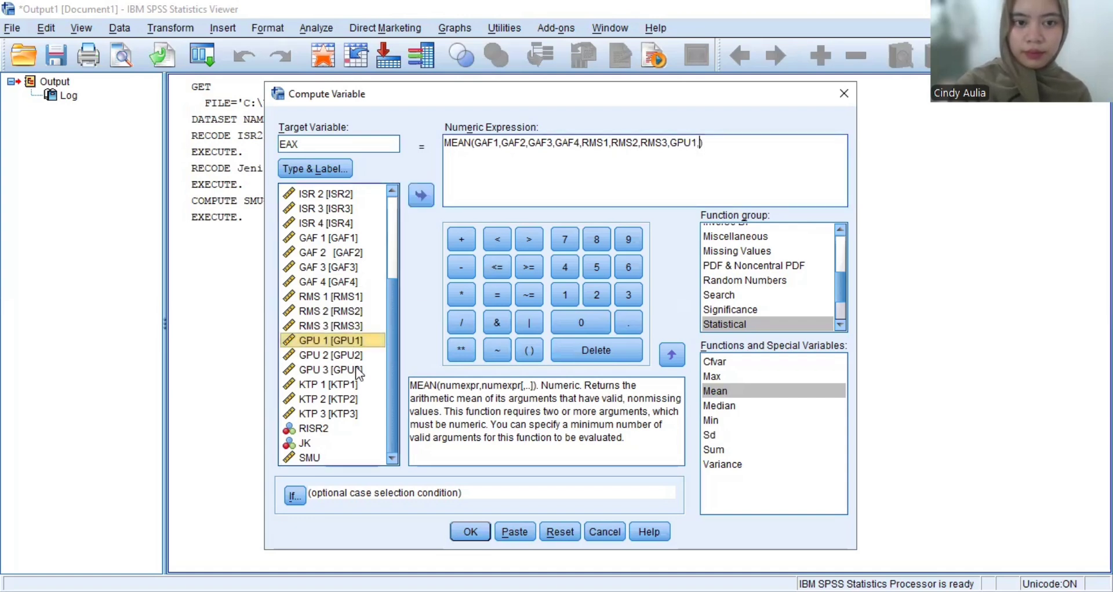
{"action": "type", "text": ","}
{"action": "double_click", "coordinate": [357, 370]}
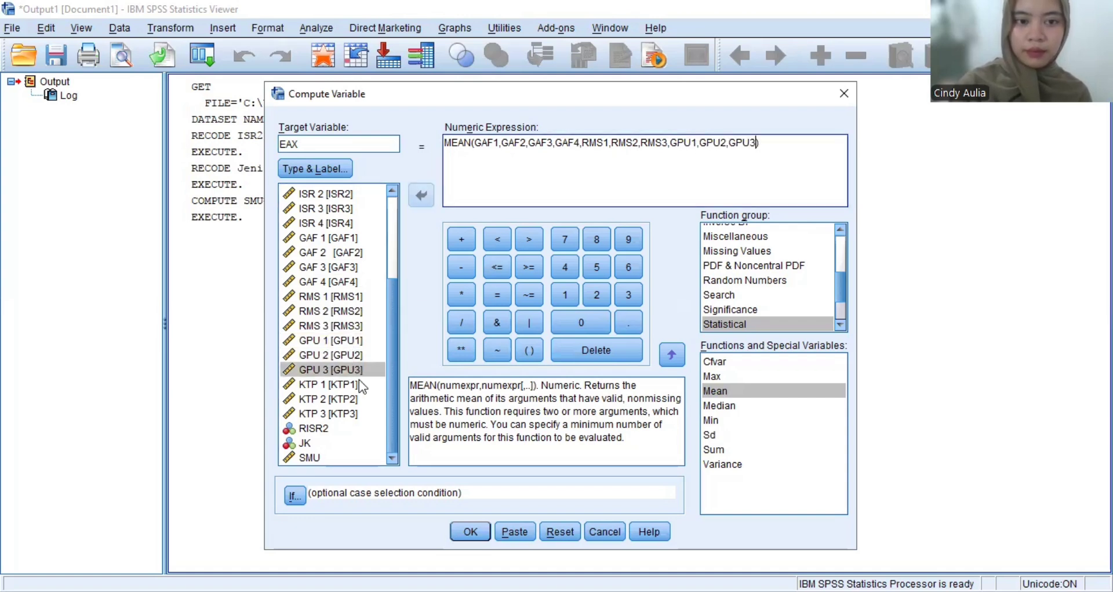
{"action": "type", "text": ","}
Complete the MEAN arguments for EAX with KTP1, KTP2 and KTP3, comma-separated, and run the computation.
{"action": "double_click", "coordinate": [363, 385]}
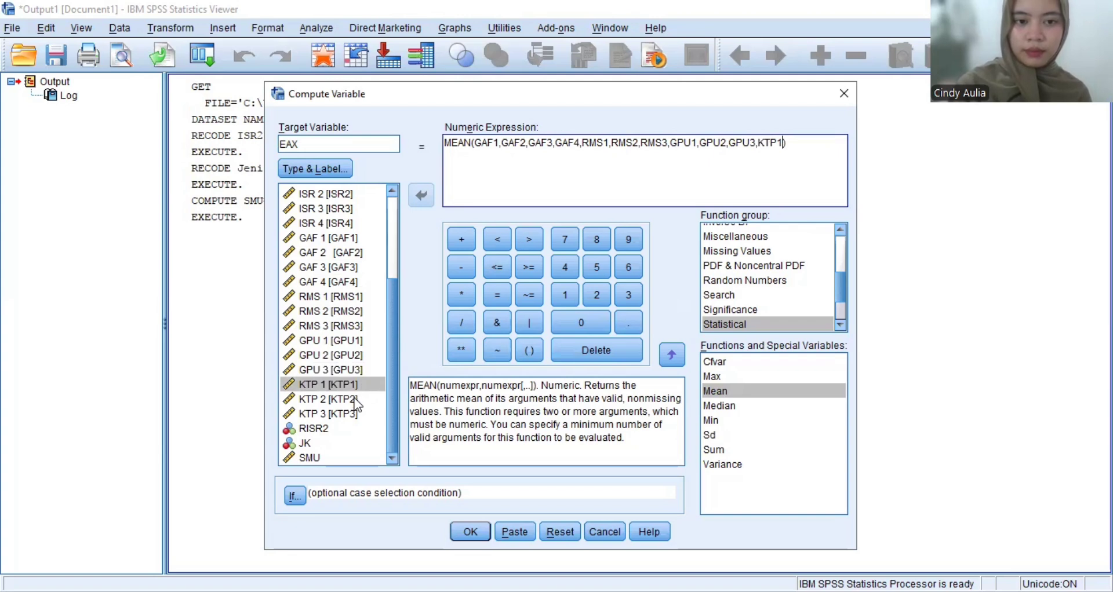
{"action": "type", "text": ","}
{"action": "double_click", "coordinate": [356, 400]}
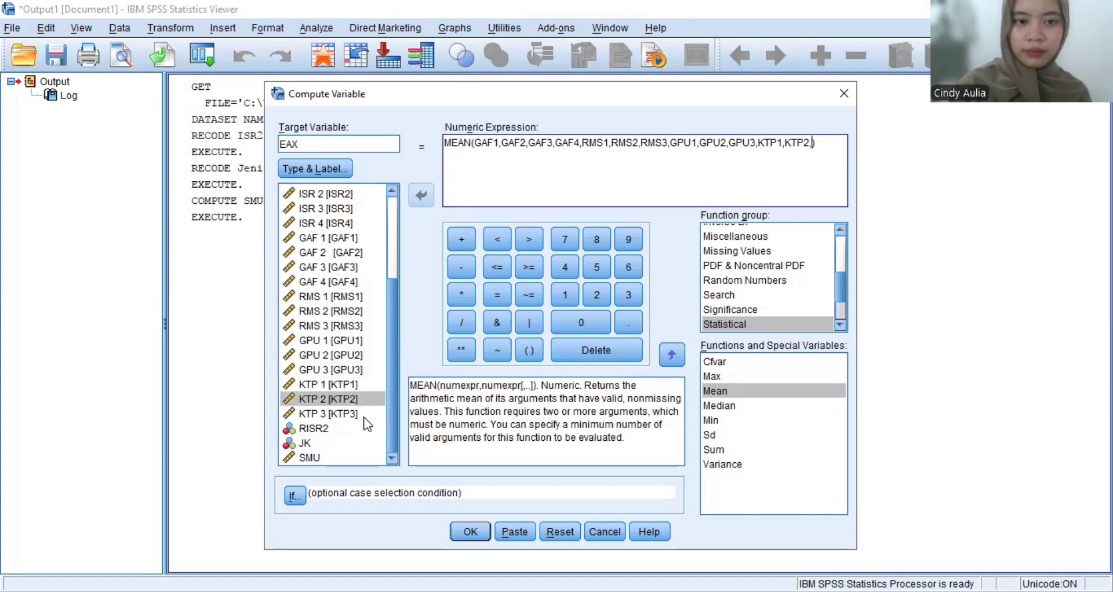
{"action": "type", "text": ","}
{"action": "double_click", "coordinate": [328, 414]}
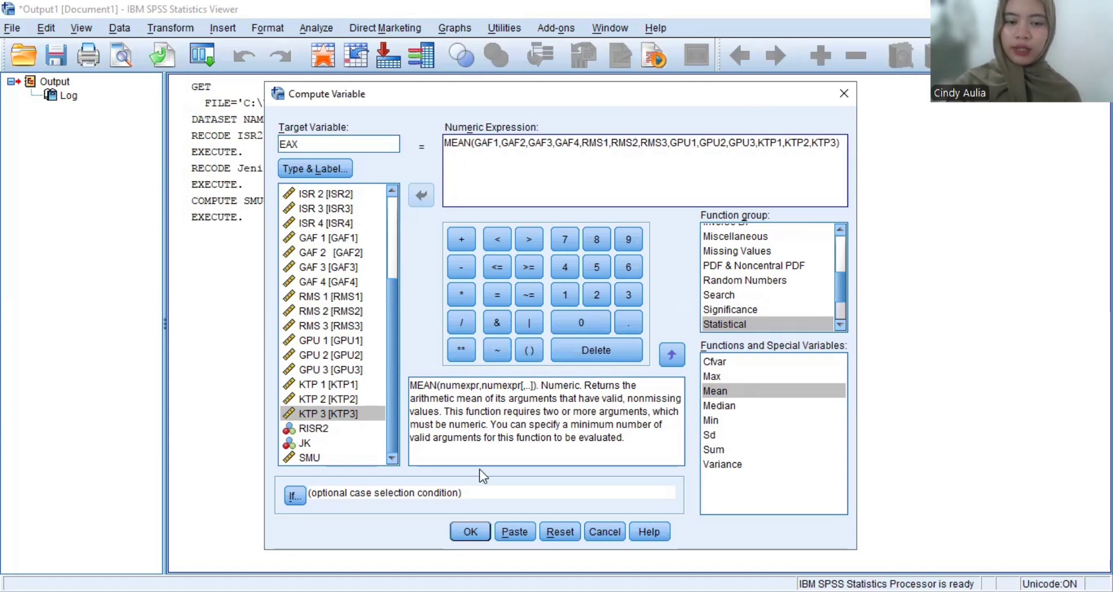
{"action": "left_click", "coordinate": [476, 532]}
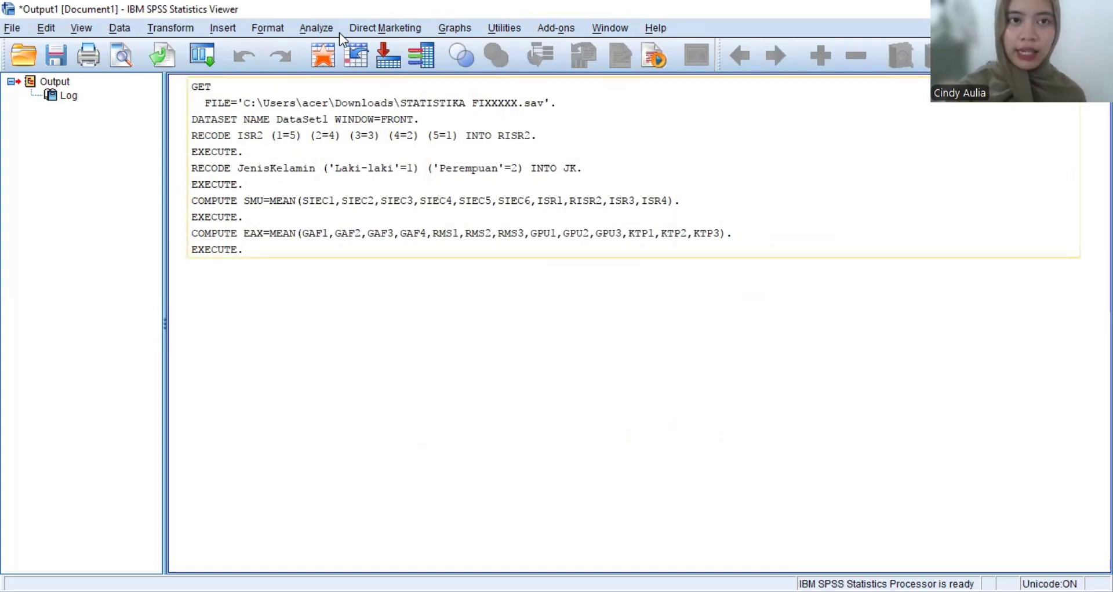
Start a Frequencies analysis and add SMU, EAX and JK as its variables.
{"action": "left_click", "coordinate": [324, 30]}
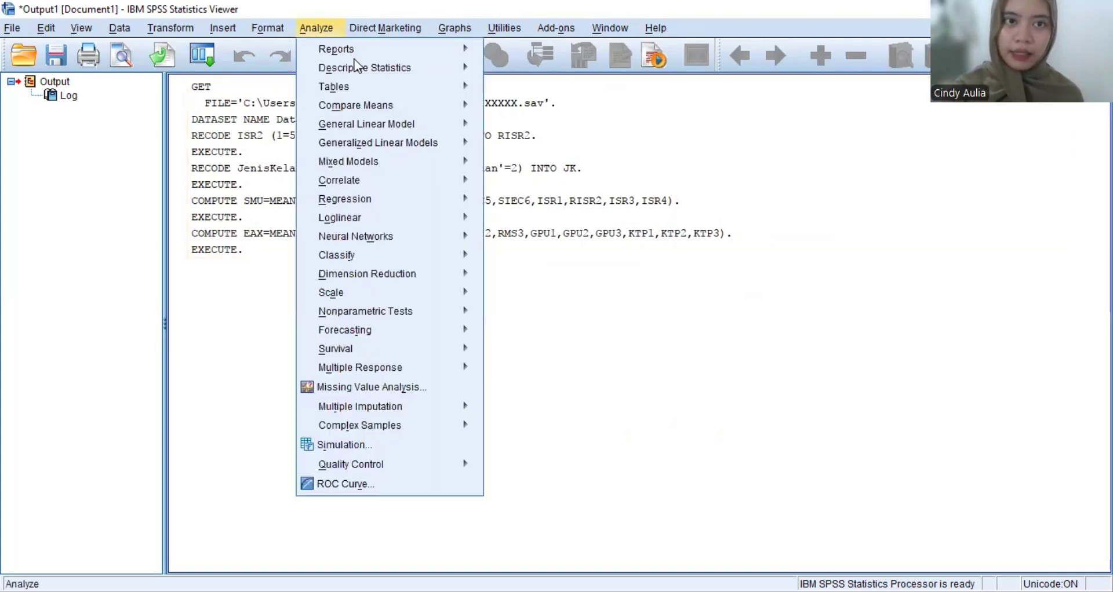
{"action": "mouse_move", "coordinate": [364, 67]}
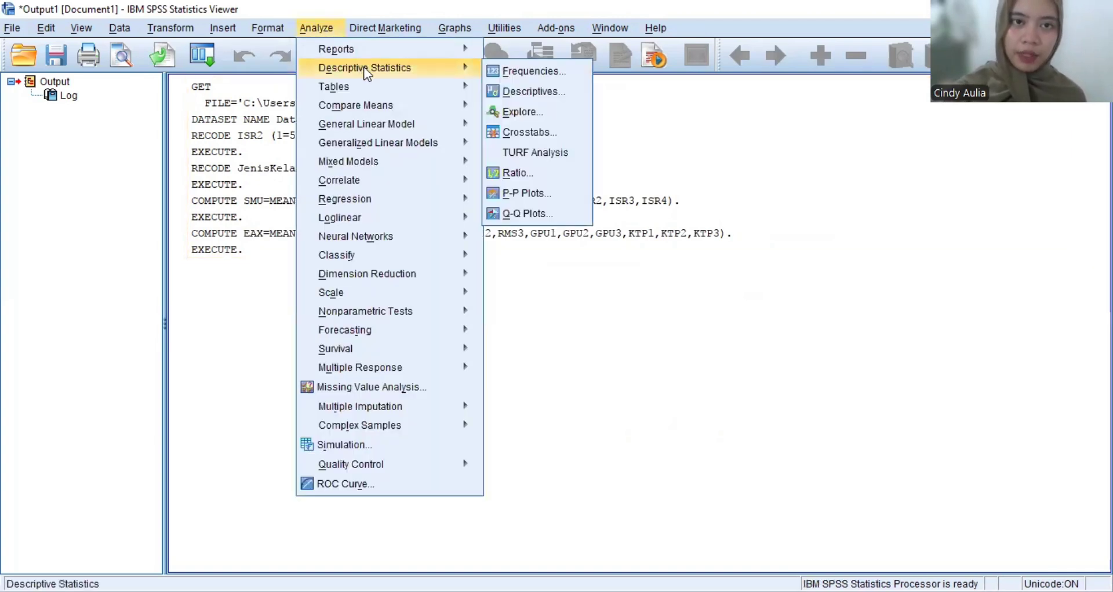
{"action": "left_click", "coordinate": [531, 72]}
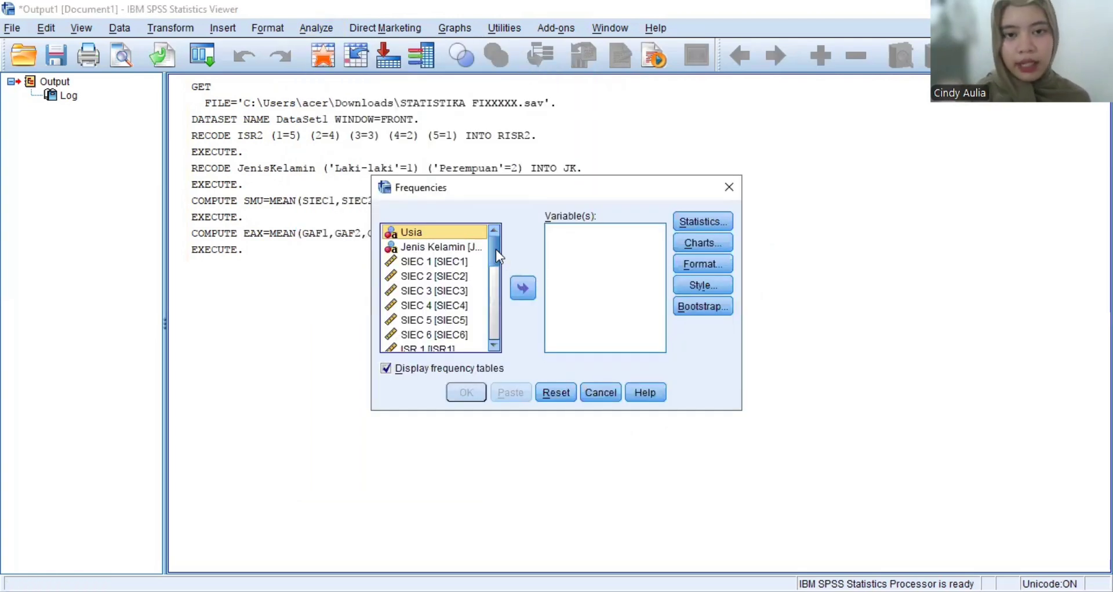
{"action": "left_click_drag", "start_coordinate": [492, 248], "coordinate": [498, 332]}
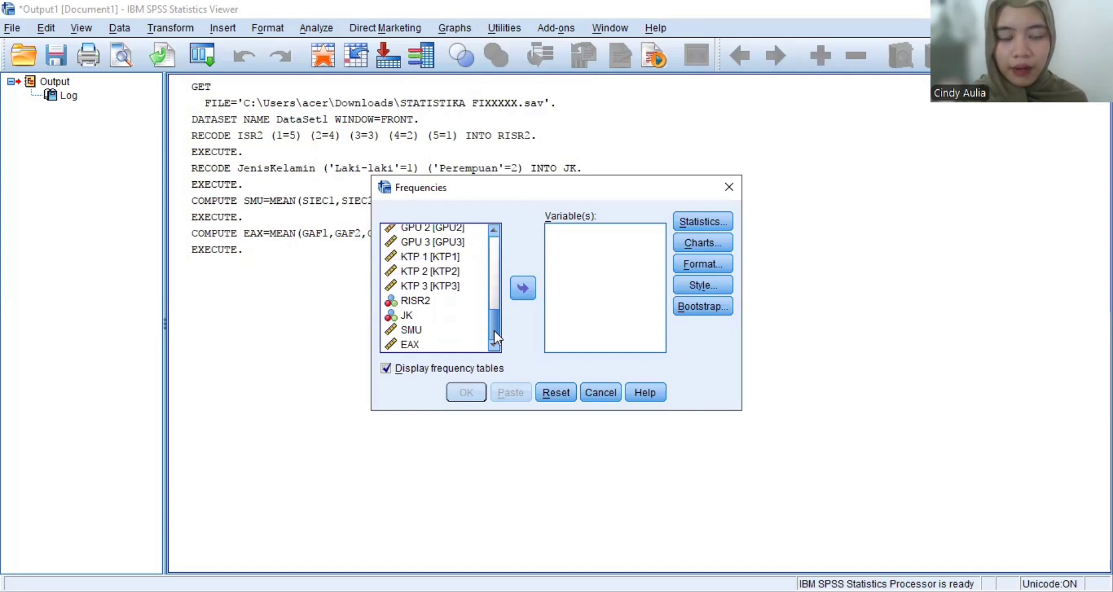
{"action": "left_click", "coordinate": [419, 330]}
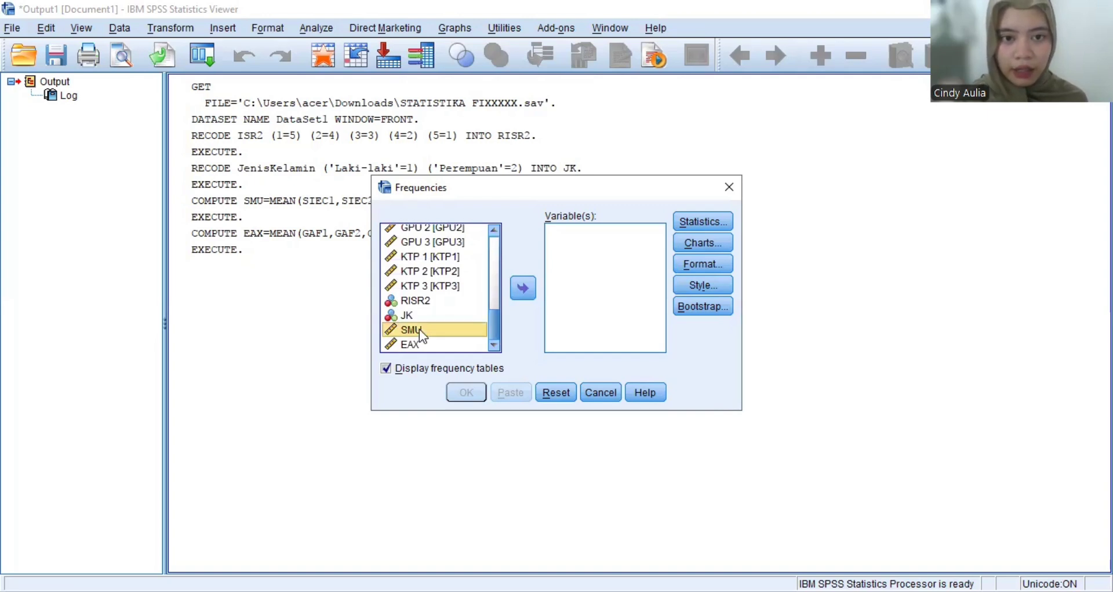
{"action": "left_click", "coordinate": [524, 288]}
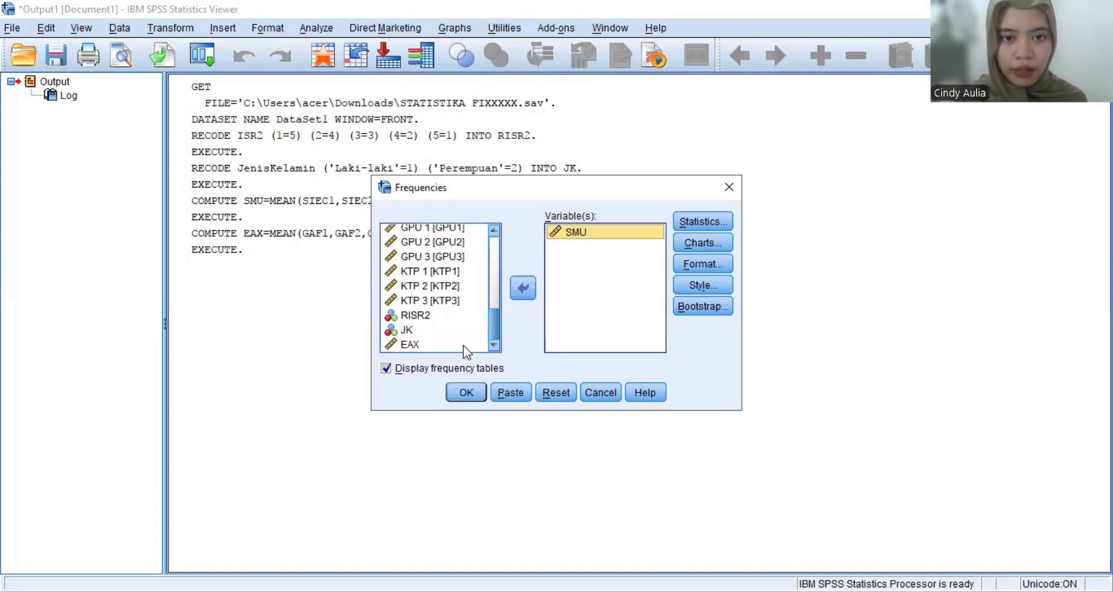
{"action": "left_click", "coordinate": [465, 346]}
{"action": "left_click", "coordinate": [518, 296]}
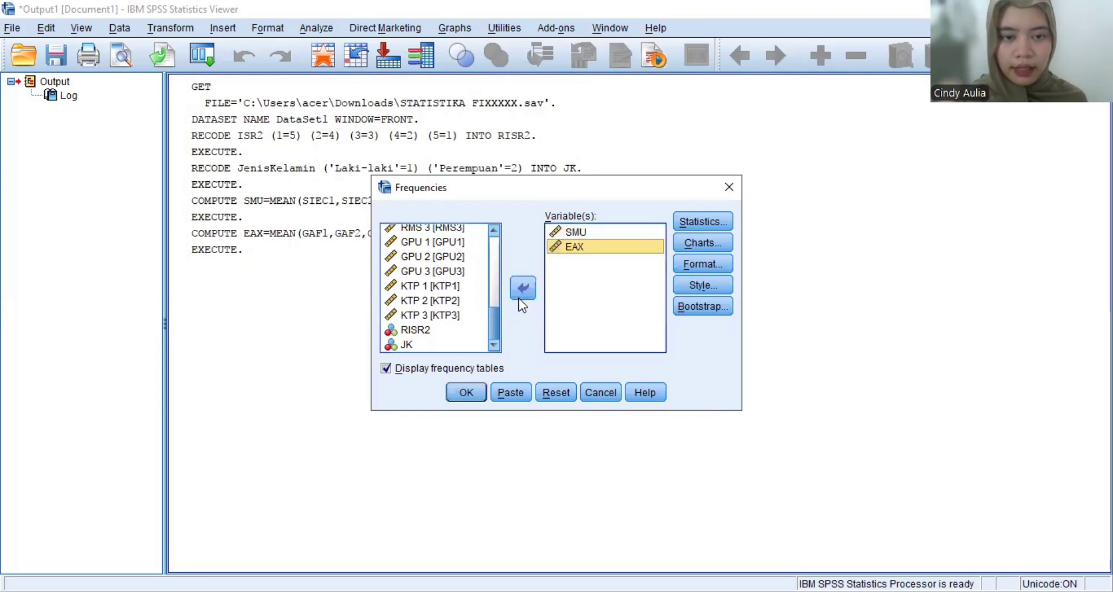
{"action": "left_click", "coordinate": [459, 345]}
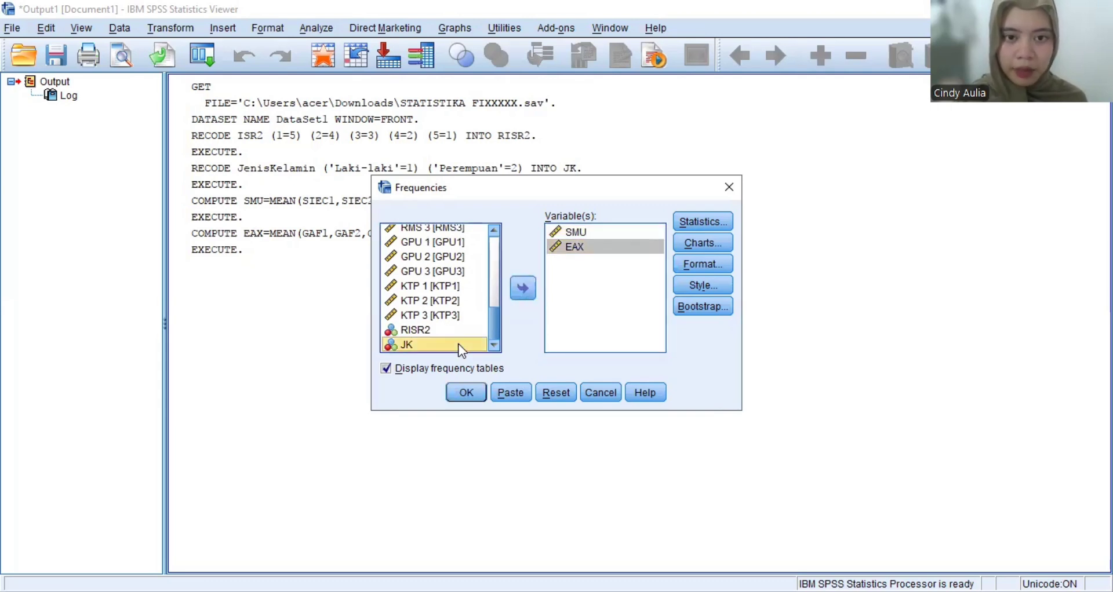
{"action": "left_click", "coordinate": [523, 288]}
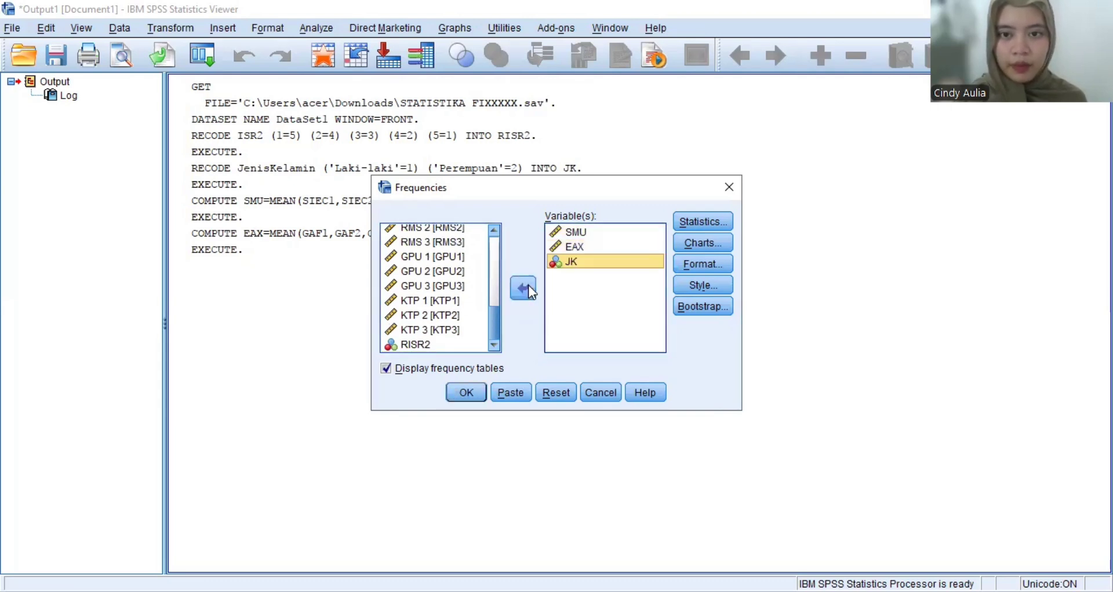
Include the mean and standard deviation in the Frequencies statistics and run the analysis.
{"action": "left_click", "coordinate": [702, 221]}
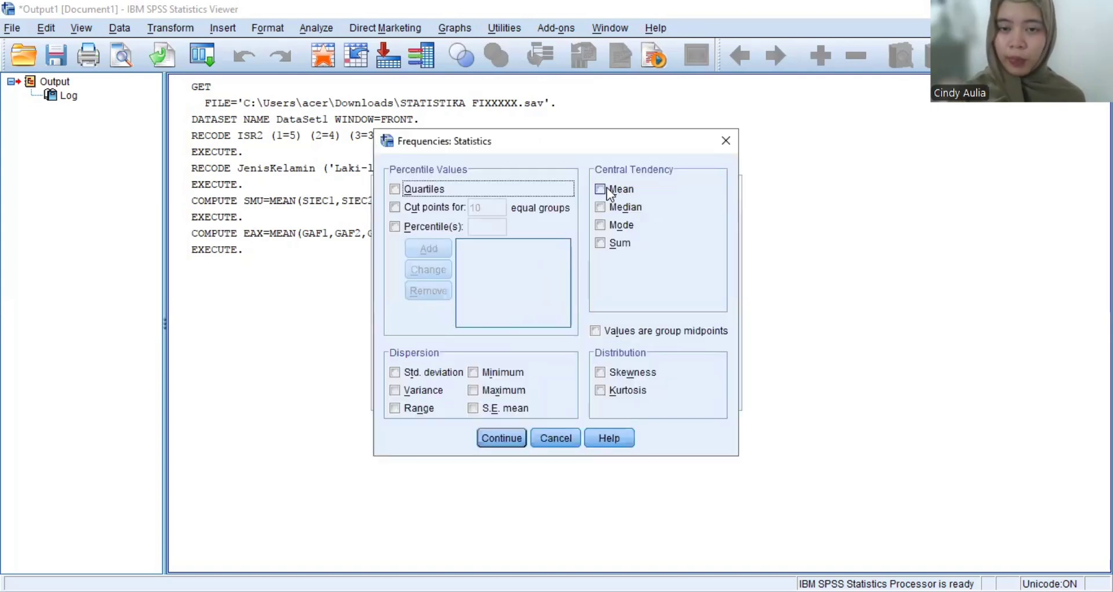
{"action": "left_click", "coordinate": [603, 189]}
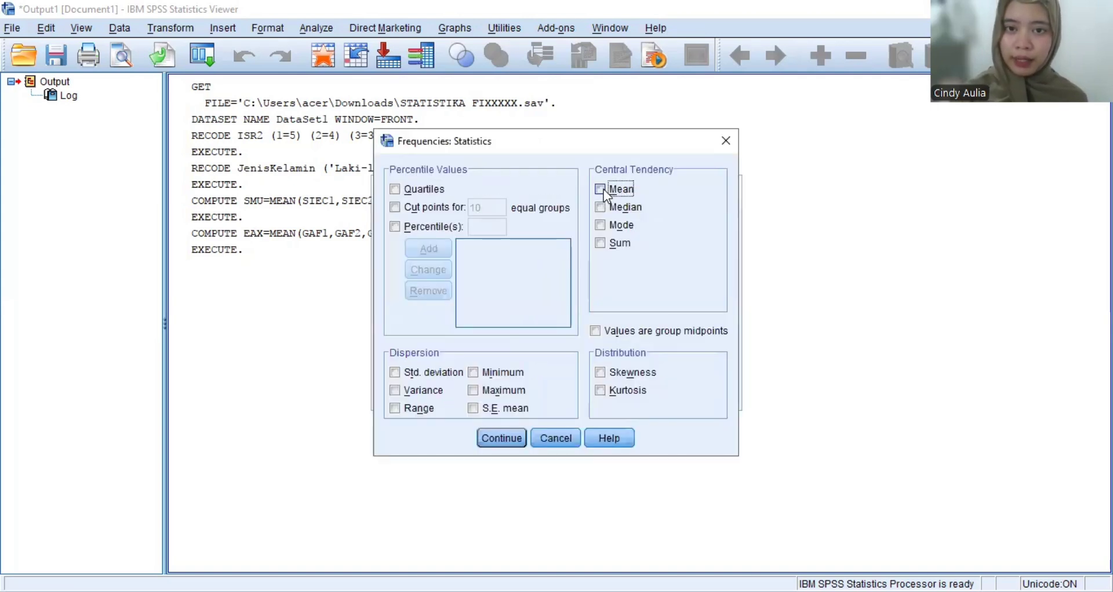
{"action": "left_click", "coordinate": [393, 372]}
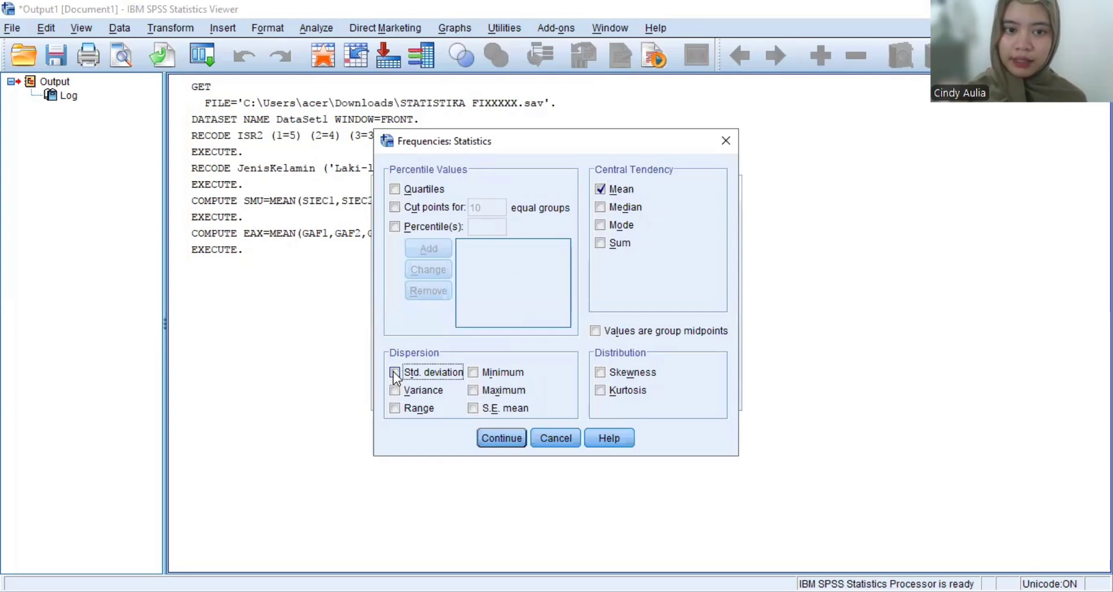
{"action": "left_click", "coordinate": [502, 440]}
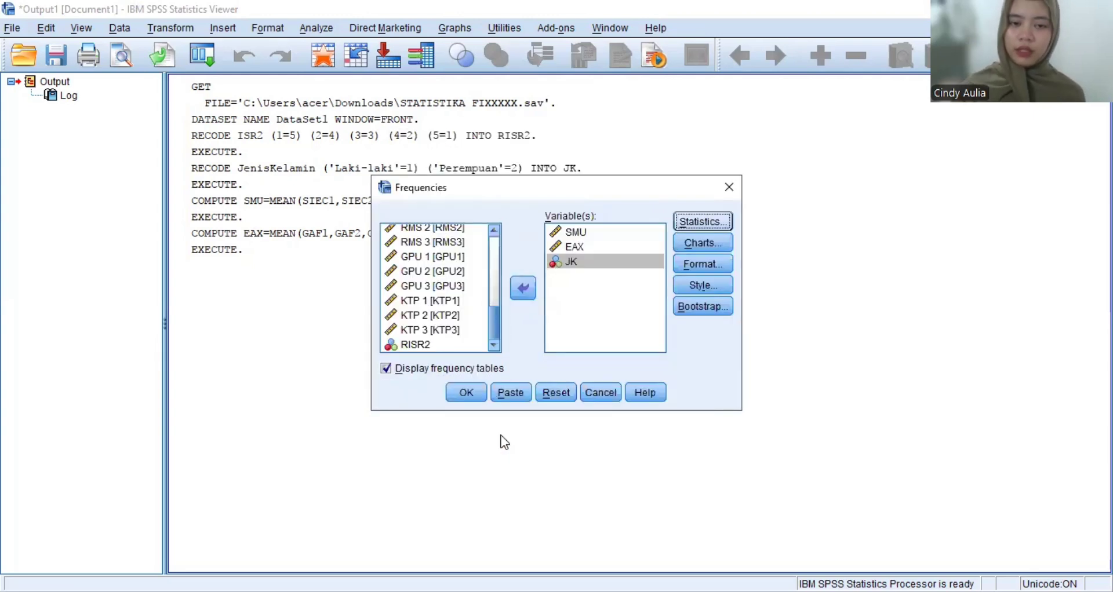
{"action": "left_click", "coordinate": [464, 394]}
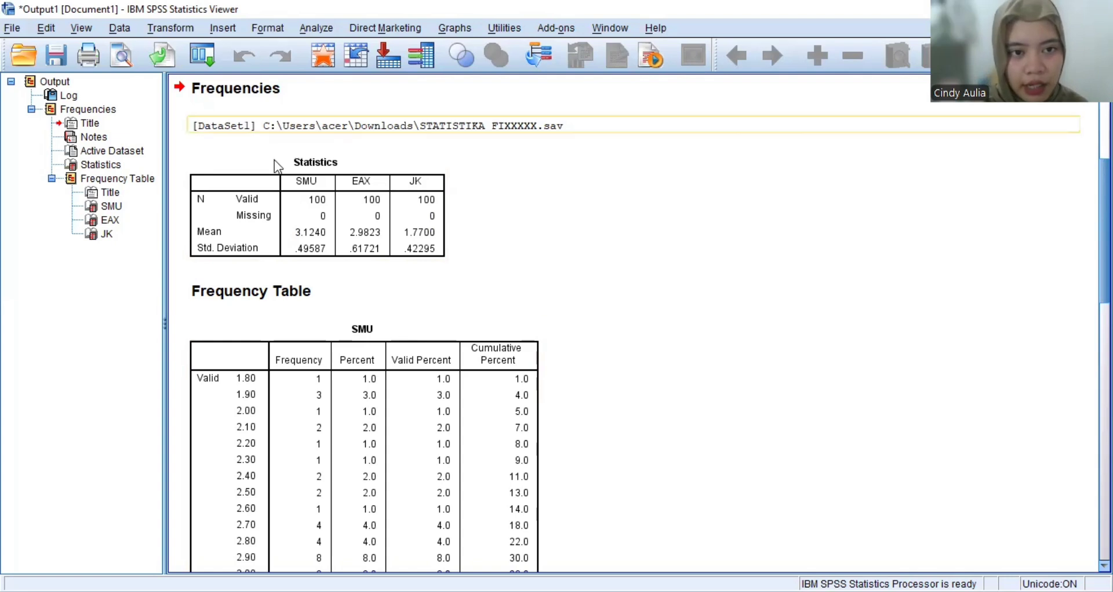
Examine the Frequencies output, covering the Statistics table and the frequency tables for SMU and EAX.
{"action": "scroll", "coordinate": [700, 448], "scroll_direction": "down", "scroll_amount": 5}
{"action": "scroll", "coordinate": [700, 448], "scroll_direction": "up", "scroll_amount": 5}
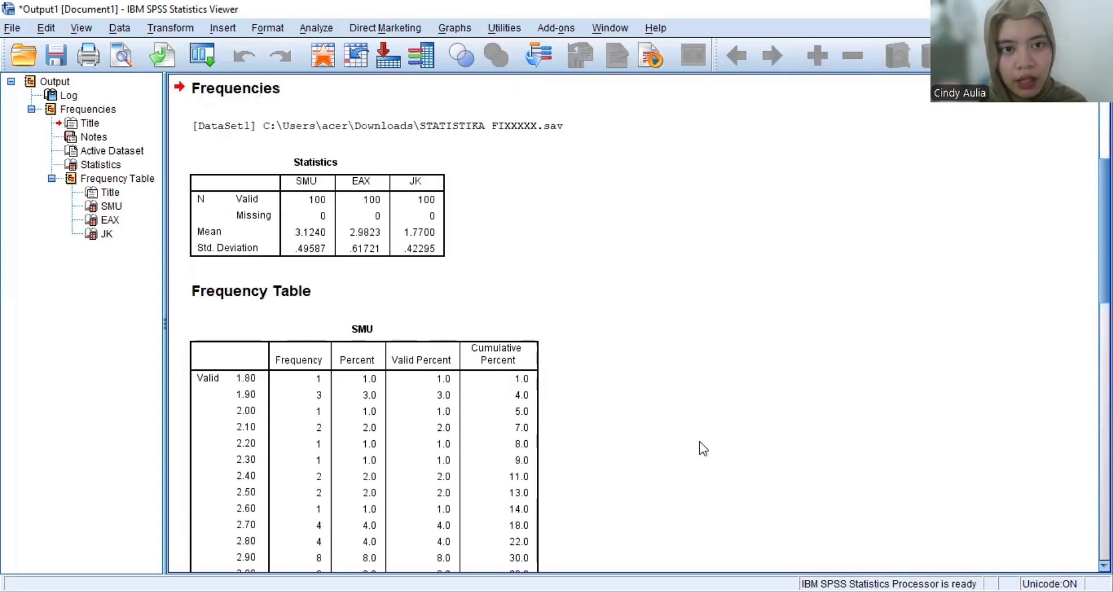
{"action": "scroll", "coordinate": [326, 332], "scroll_direction": "down", "scroll_amount": 7}
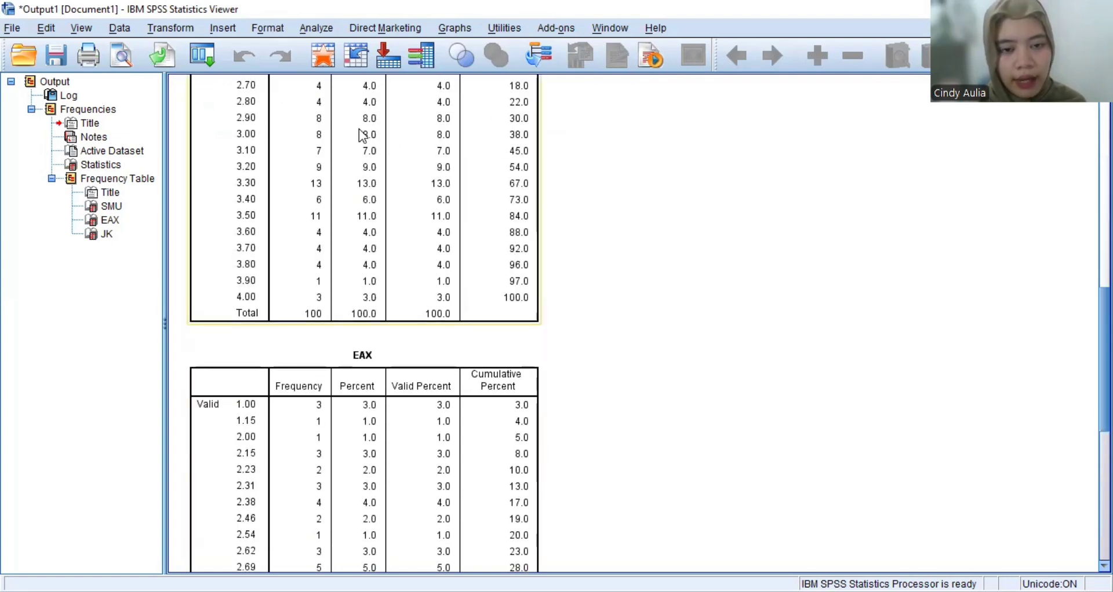
{"action": "scroll", "coordinate": [409, 455], "scroll_direction": "down", "scroll_amount": 7}
{"action": "scroll", "coordinate": [409, 455], "scroll_direction": "up", "scroll_amount": 5}
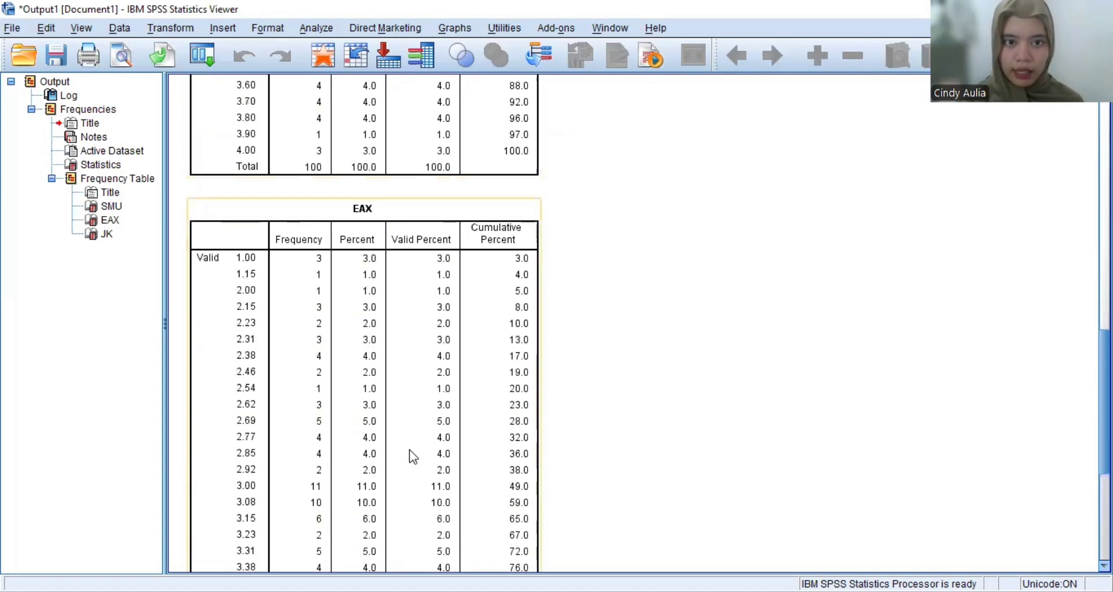
{"action": "scroll", "coordinate": [409, 455], "scroll_direction": "up", "scroll_amount": 5}
{"action": "scroll", "coordinate": [409, 450], "scroll_direction": "up", "scroll_amount": 5}
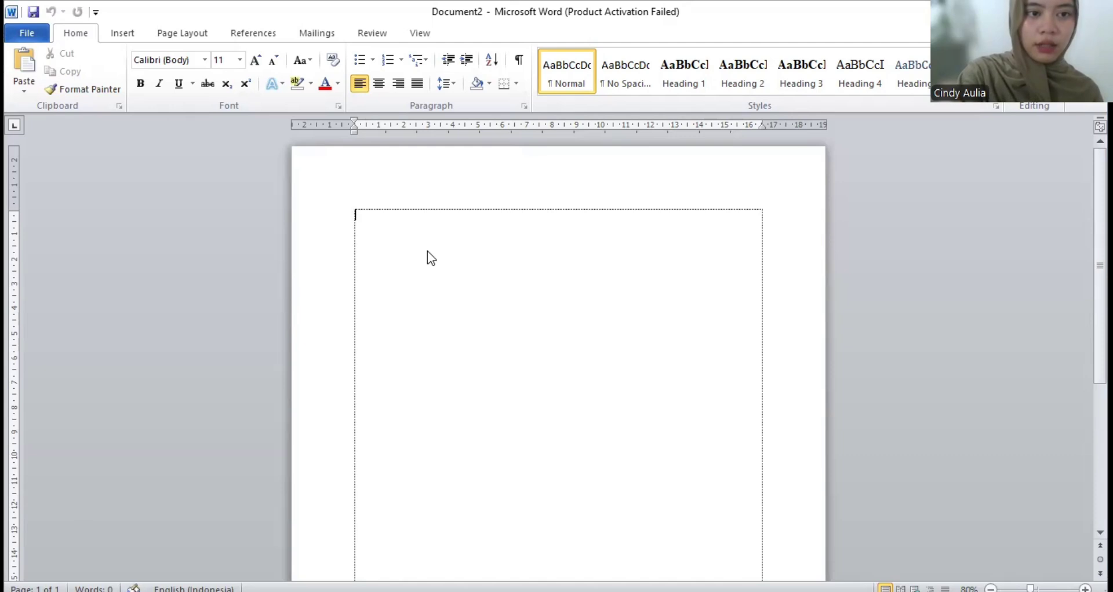
{"action": "type", "text": "r"}
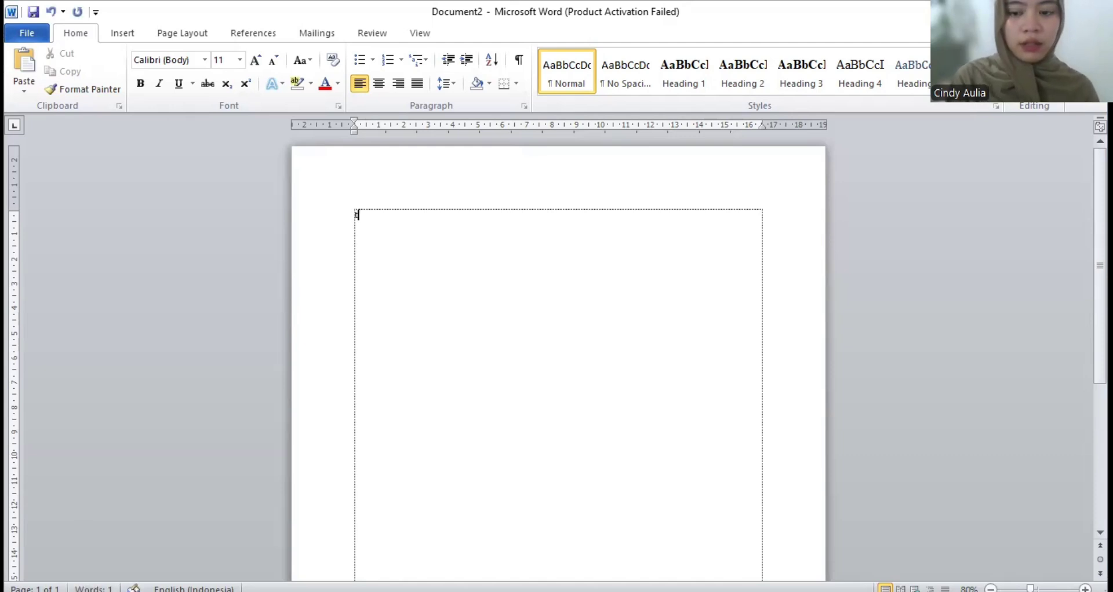
{"action": "key", "text": "BackSpace"}
{"action": "type", "text": "Tabel"}
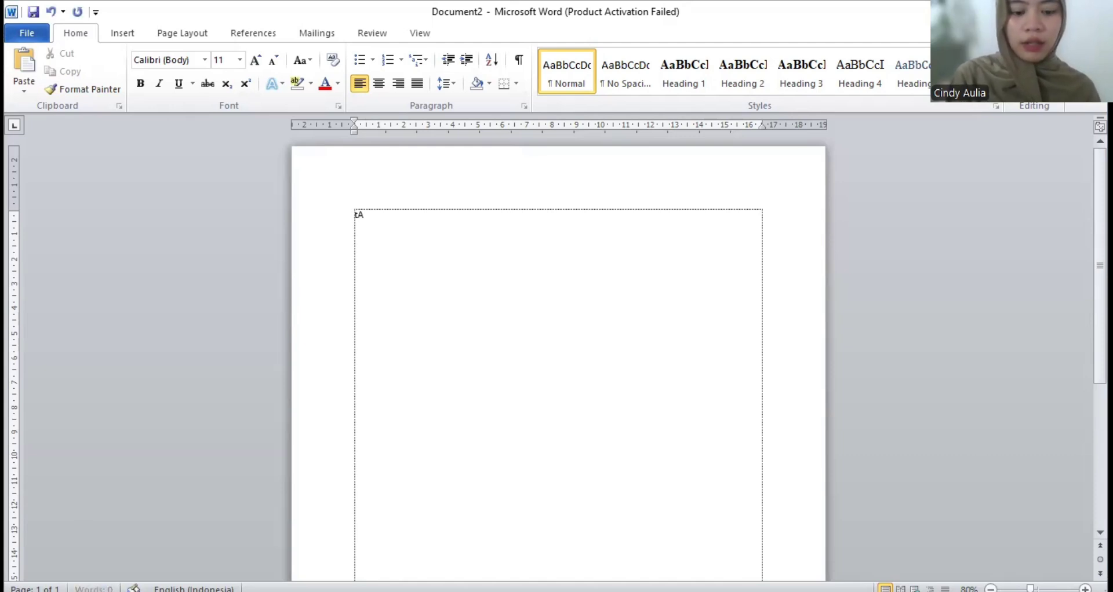
{"action": "key", "text": "ctrl+z"}
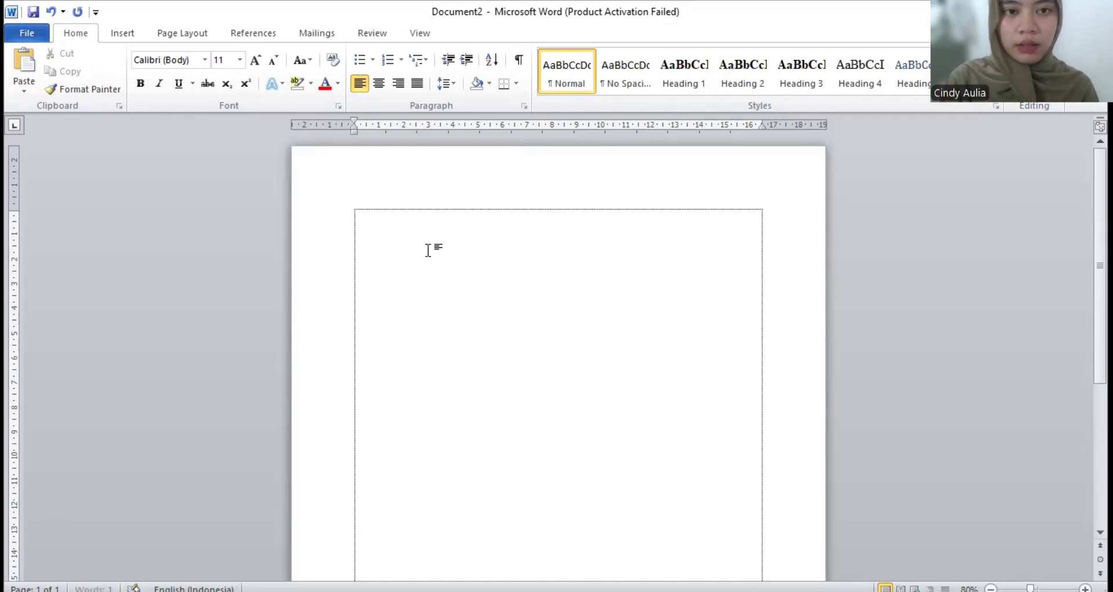
Write the table caption "Tabel 1. Descriptive statistics data Social Media Use dan Eco-Anxiety" in the blank document.
{"action": "type", "text": "Tab"}
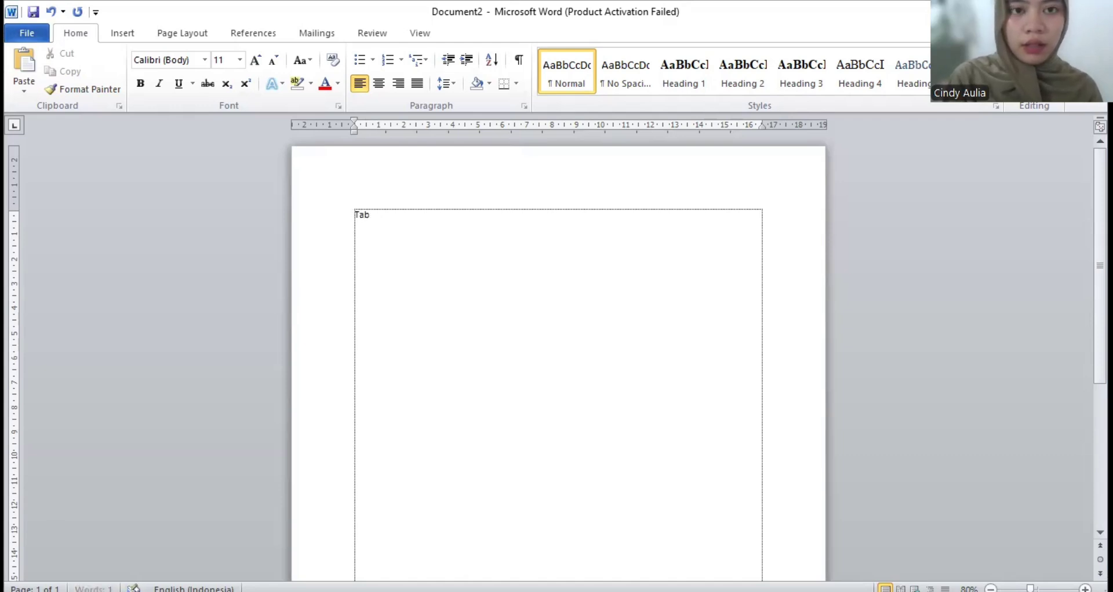
{"action": "type", "text": "el 1"}
{"action": "type", "text": "."}
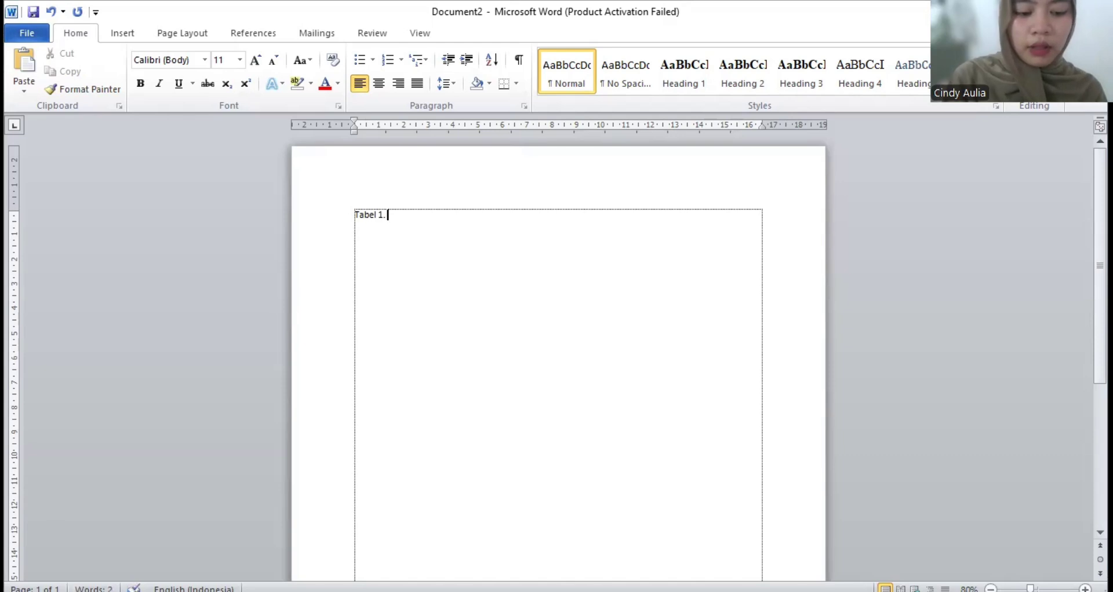
{"action": "type", "text": " Descripti"}
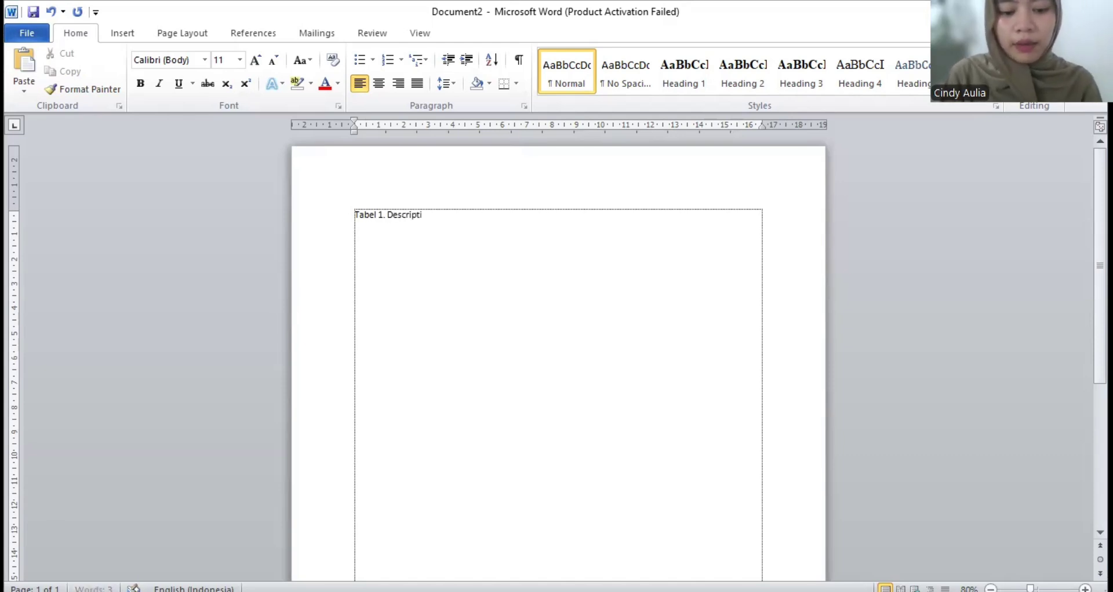
{"action": "type", "text": "ve "}
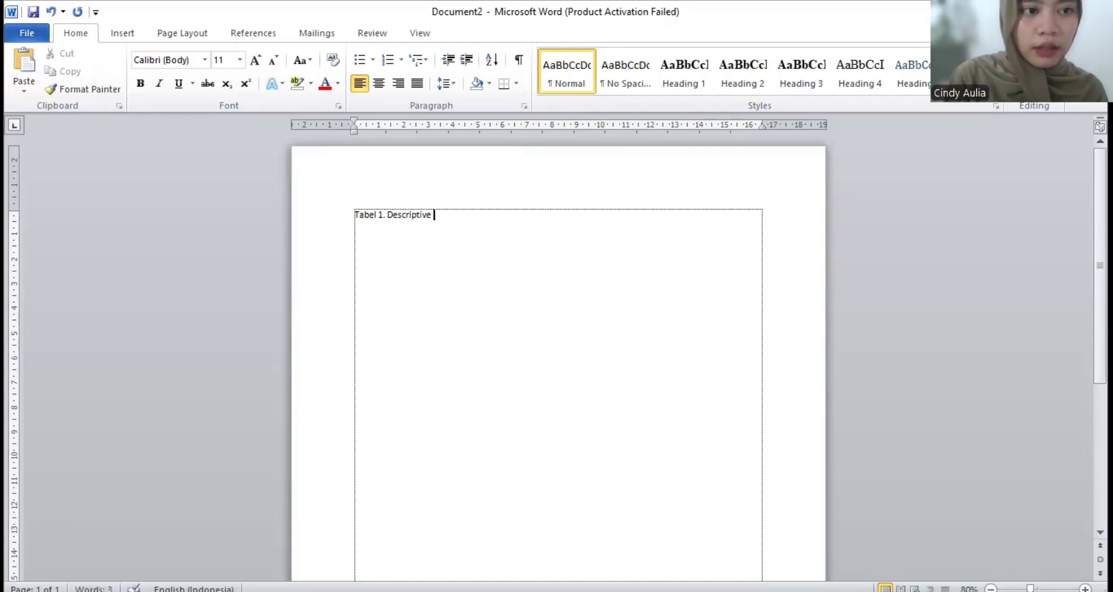
{"action": "type", "text": "statistics"}
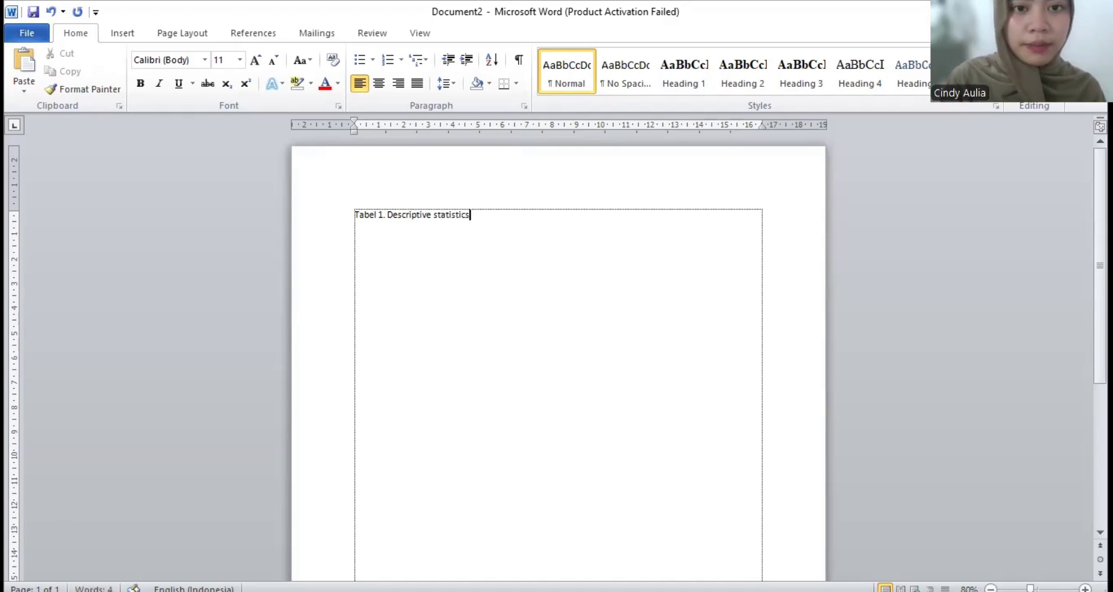
{"action": "type", "text": " data Social"}
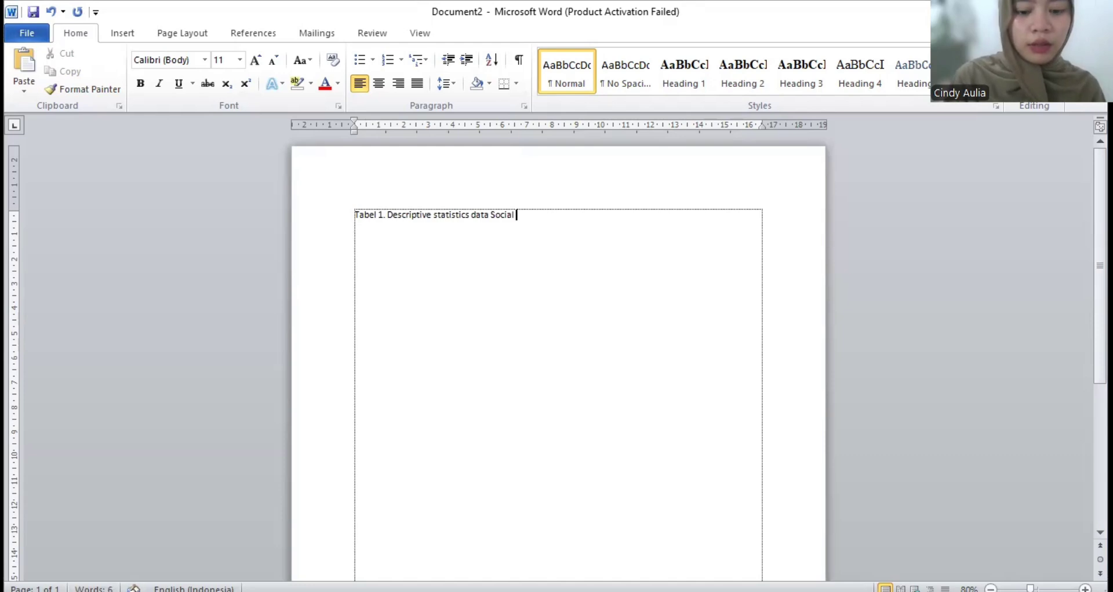
{"action": "type", "text": " Media Use"}
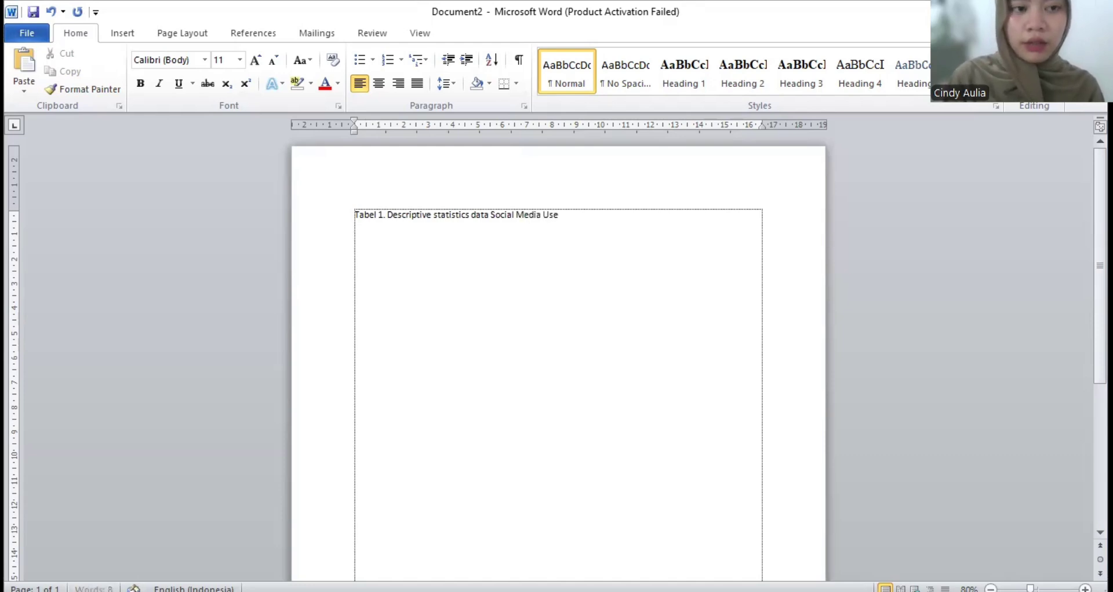
{"action": "type", "text": " dan E"}
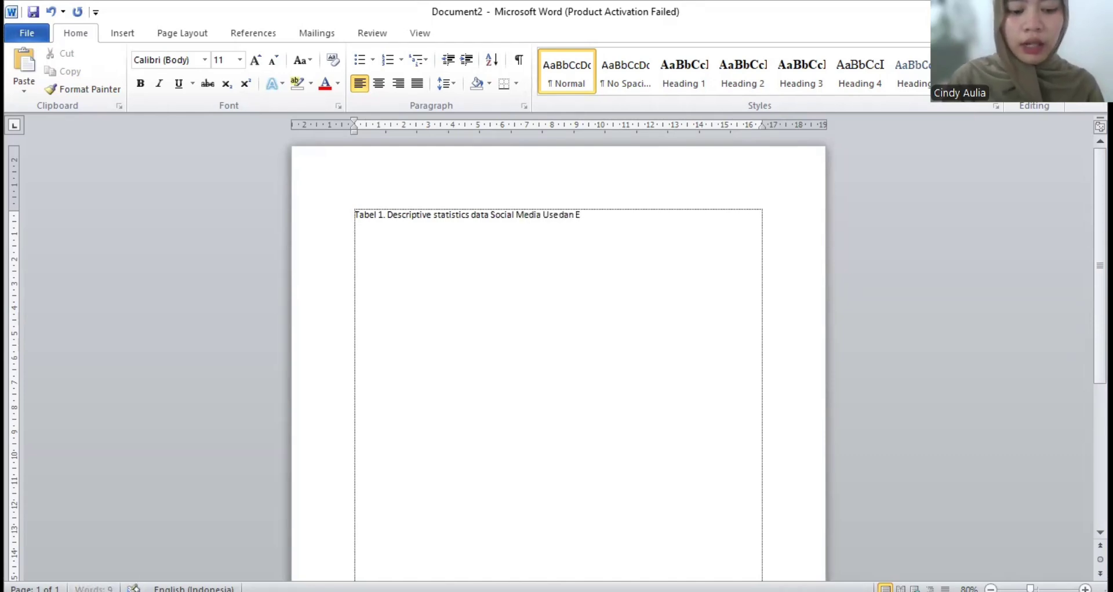
{"action": "type", "text": "co-An"}
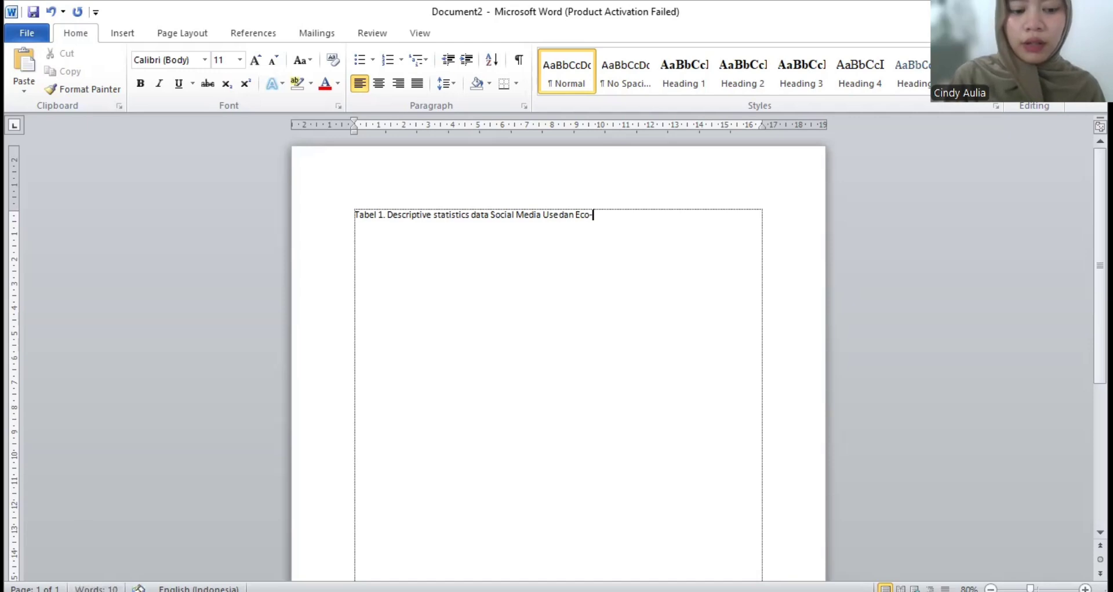
{"action": "type", "text": "xiety"}
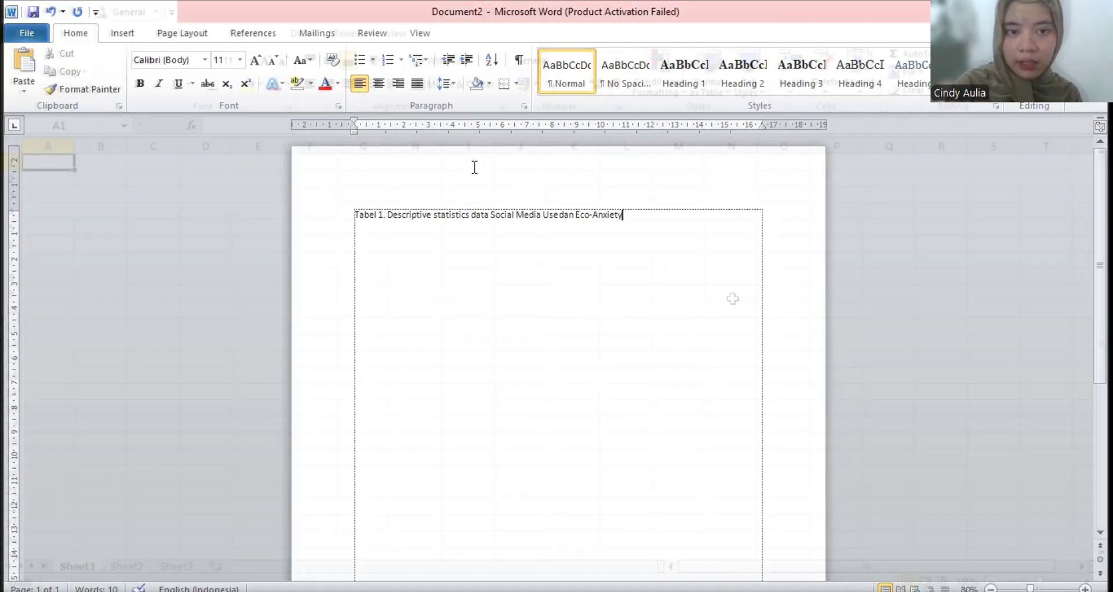
Switch to the blank Excel workbook and draw horizontal border lines across columns E to I beneath rows 4, 5 and 7.
{"action": "key", "text": "alt+Tab"}
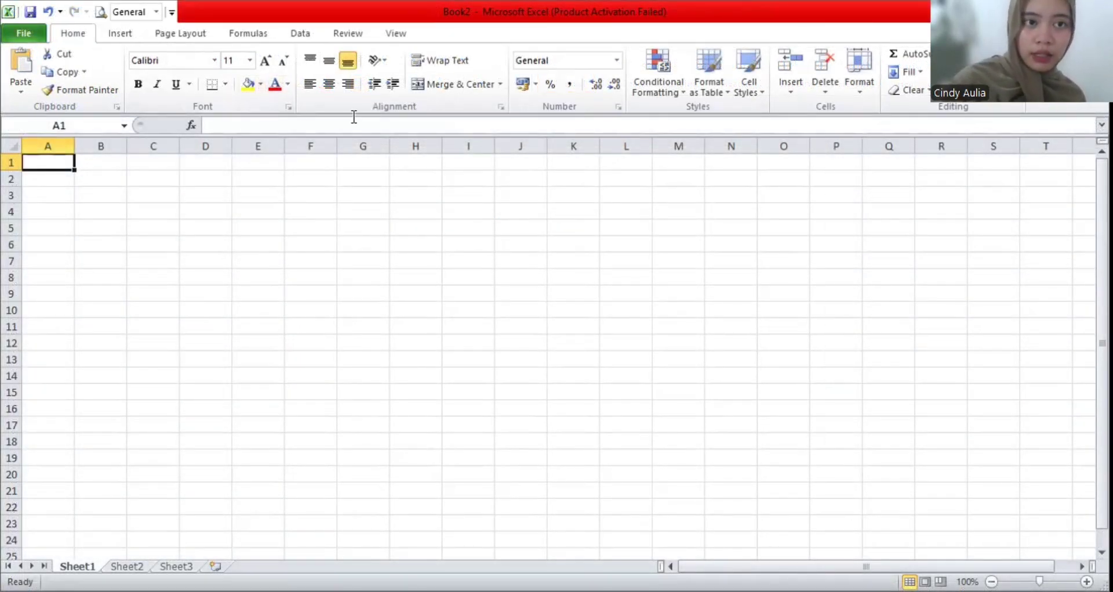
{"action": "left_click", "coordinate": [224, 84]}
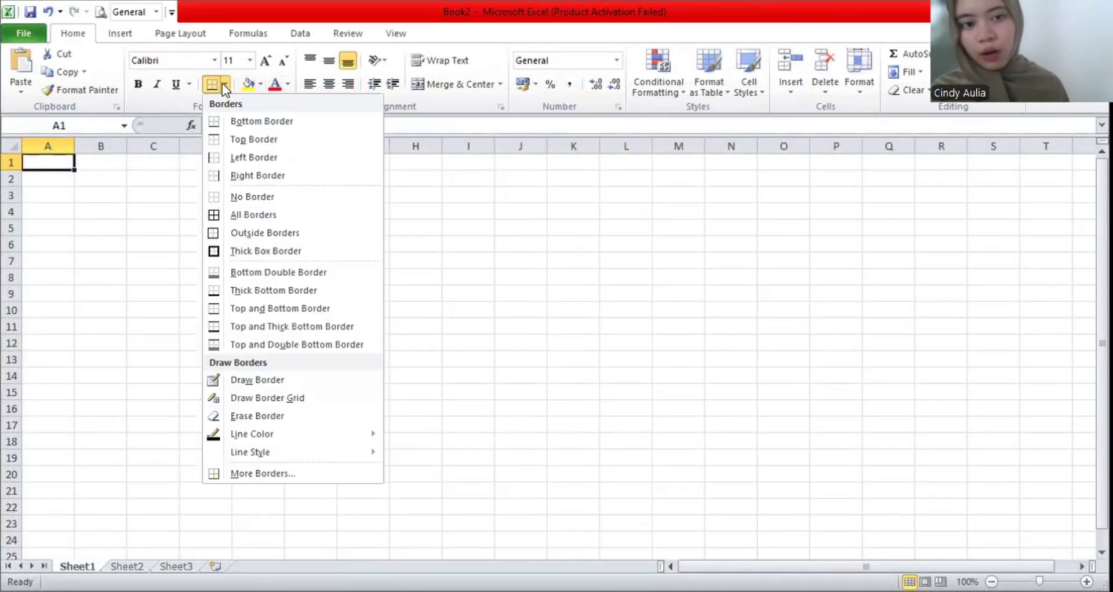
{"action": "left_click", "coordinate": [313, 380]}
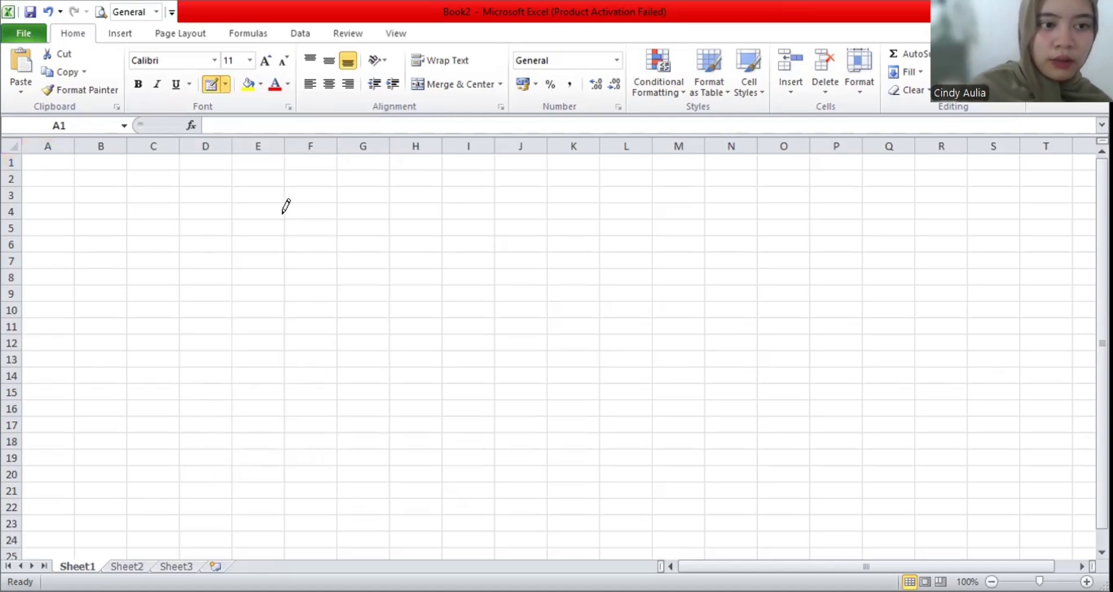
{"action": "mouse_move", "coordinate": [238, 216]}
{"action": "left_mouse_down"}
{"action": "mouse_move", "coordinate": [473, 216]}
{"action": "mouse_move", "coordinate": [264, 196]}
{"action": "mouse_move", "coordinate": [277, 209]}
{"action": "mouse_move", "coordinate": [352, 218]}
{"action": "mouse_move", "coordinate": [480, 207]}
{"action": "mouse_move", "coordinate": [476, 215]}
{"action": "left_mouse_up"}
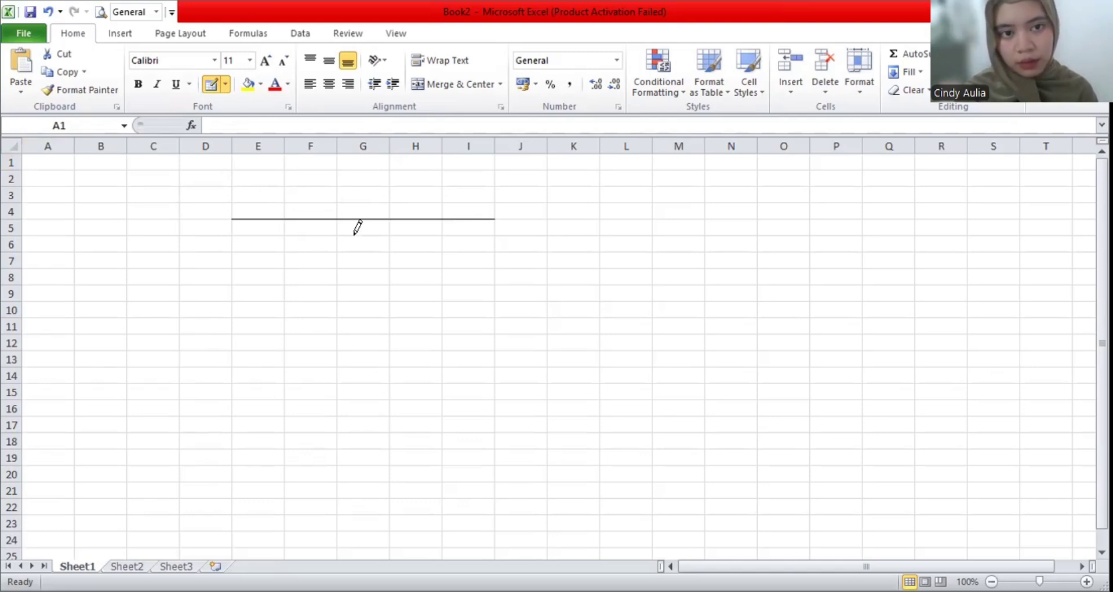
{"action": "left_click_drag", "start_coordinate": [239, 227], "coordinate": [480, 226]}
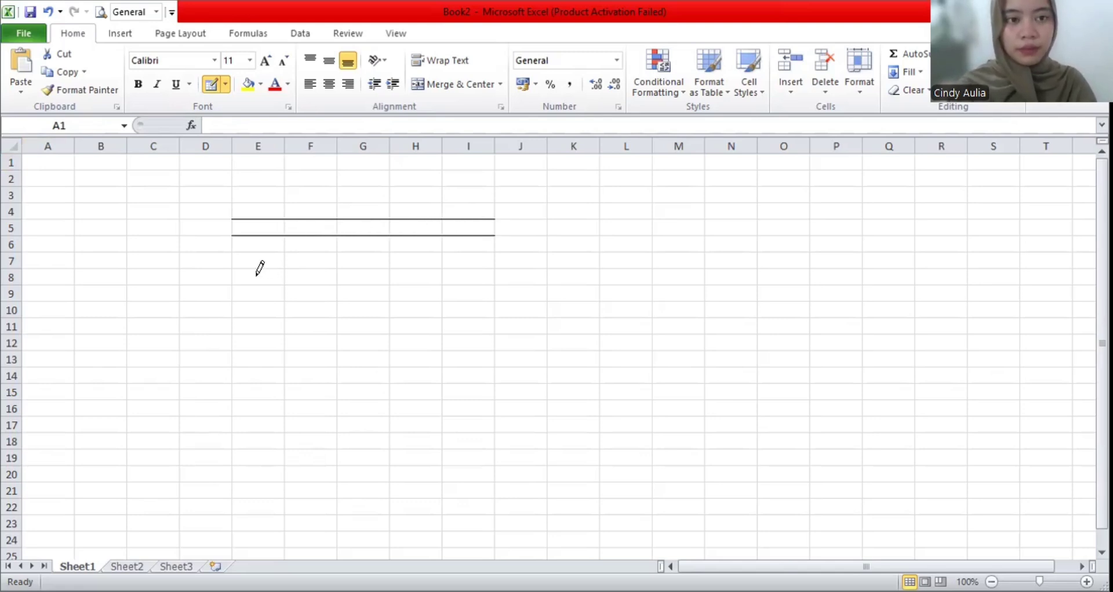
{"action": "left_click_drag", "start_coordinate": [239, 259], "coordinate": [498, 257]}
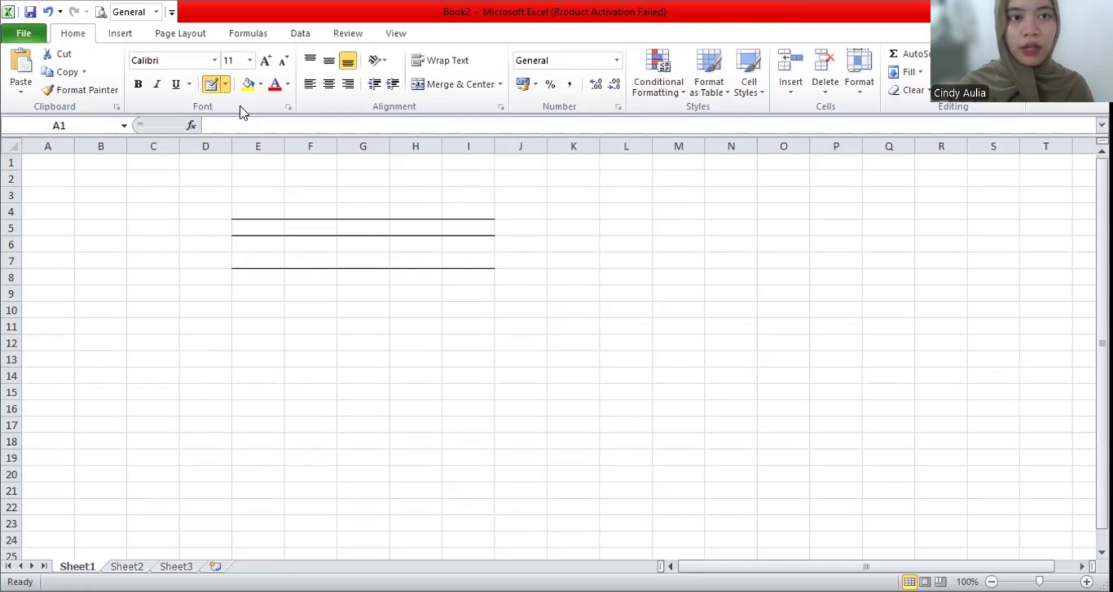
{"action": "left_click", "coordinate": [211, 85]}
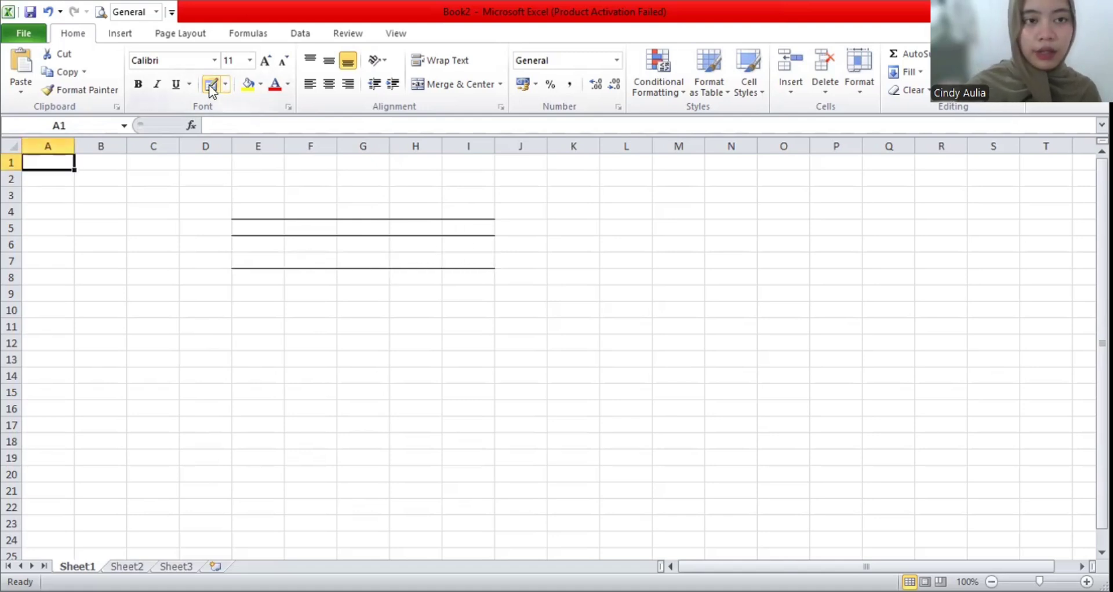
Enter the heading "Uji descriptive statistics" in cell E5.
{"action": "double_click", "coordinate": [263, 227]}
{"action": "type", "text": "Uj"}
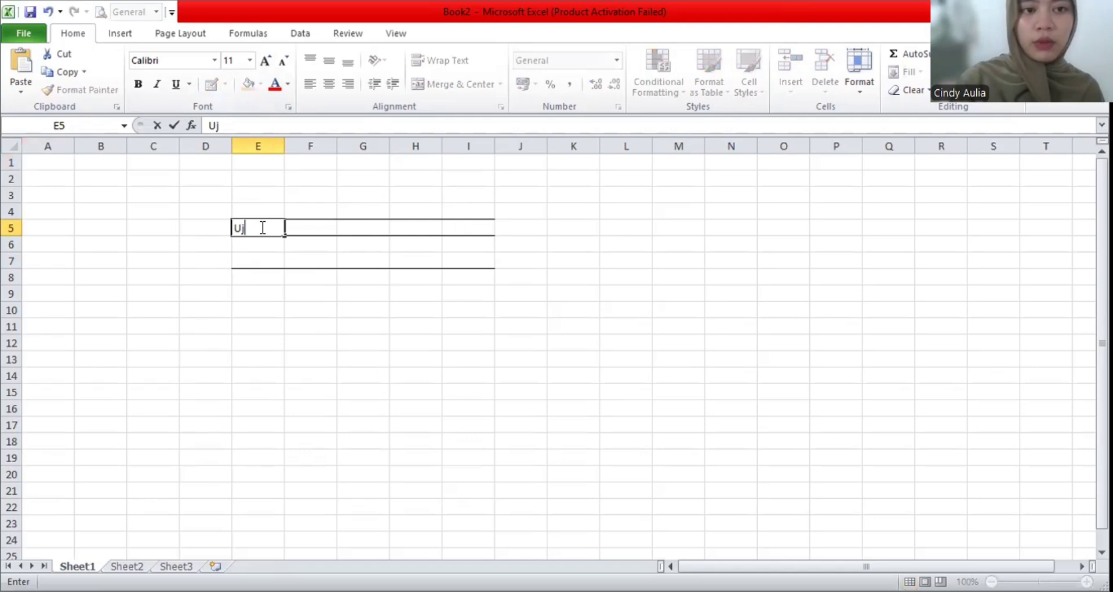
{"action": "type", "text": "i "}
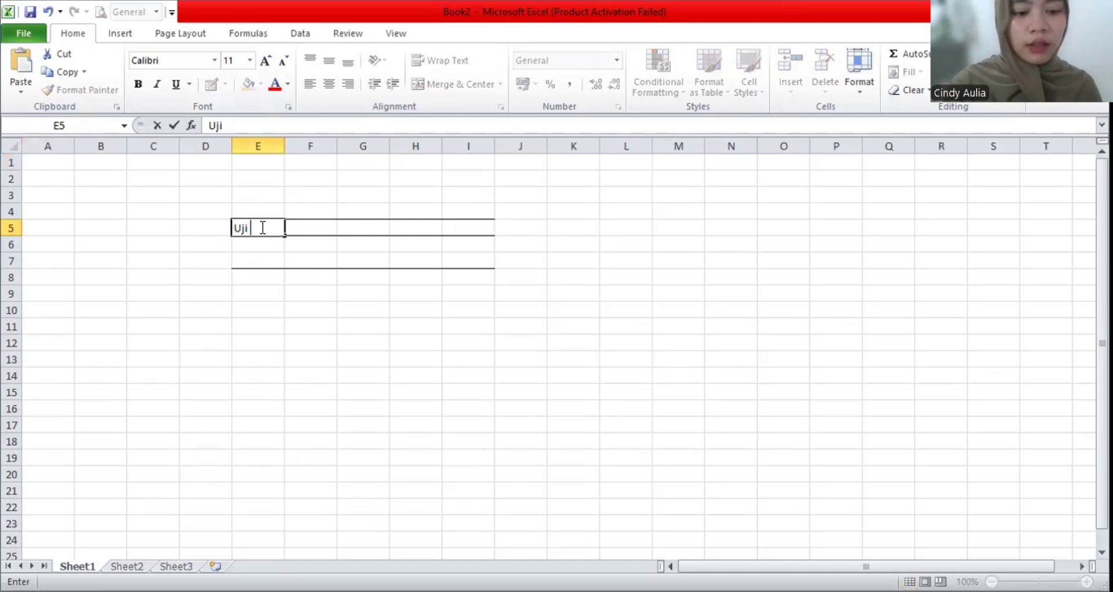
{"action": "type", "text": "descrip"}
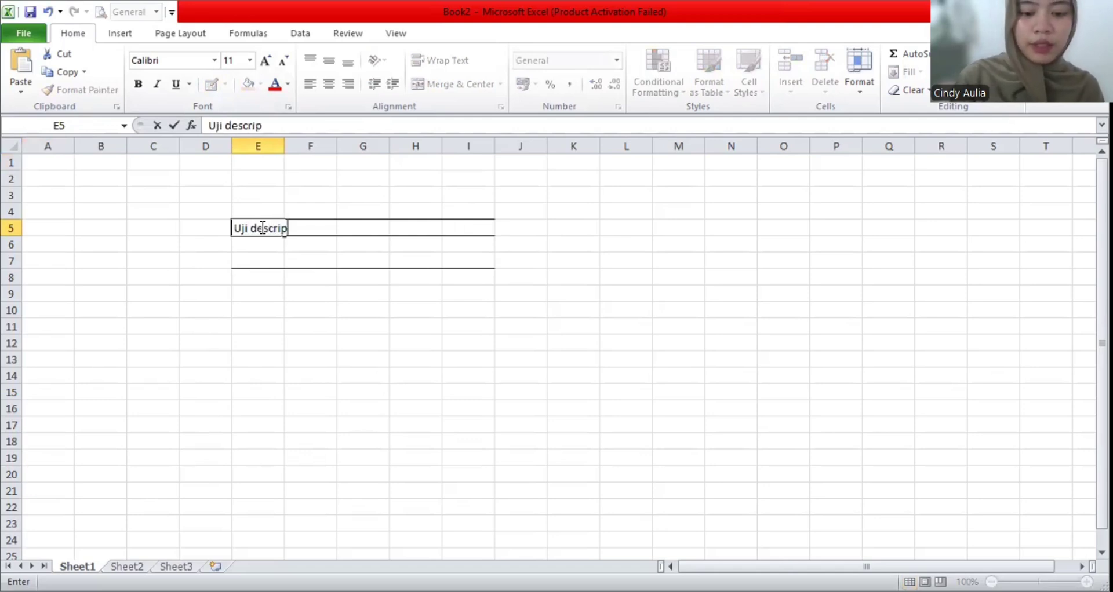
{"action": "type", "text": "tive "}
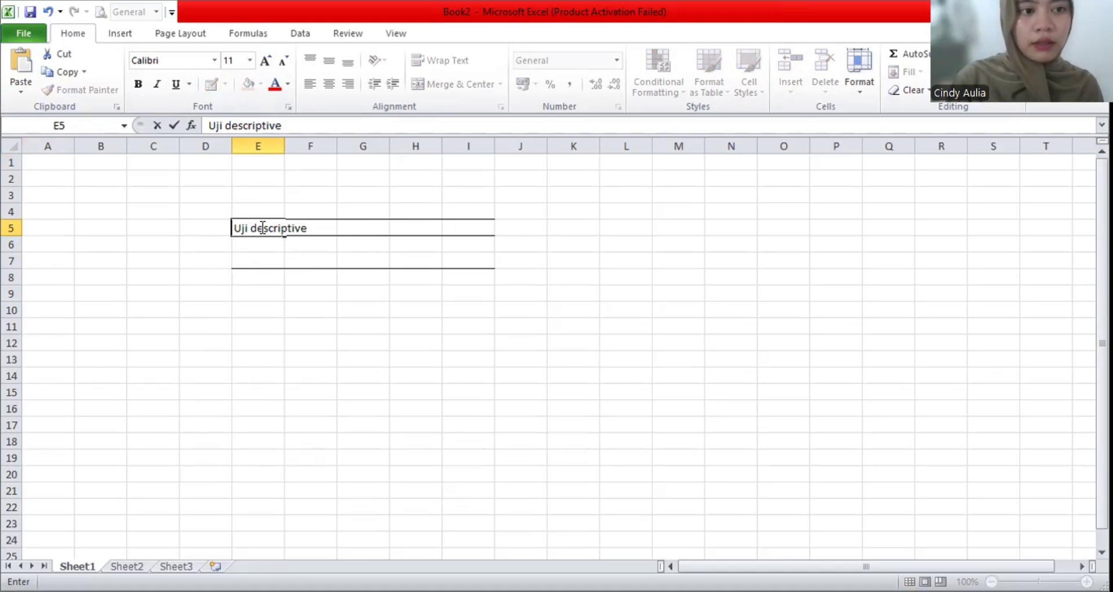
{"action": "type", "text": "statist"}
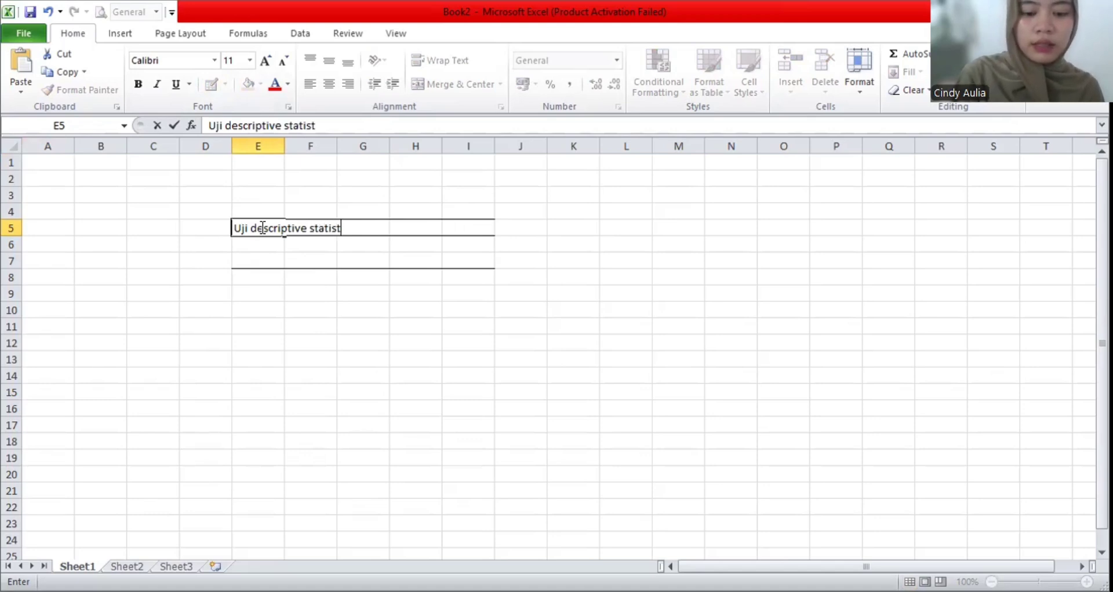
{"action": "type", "text": "ics"}
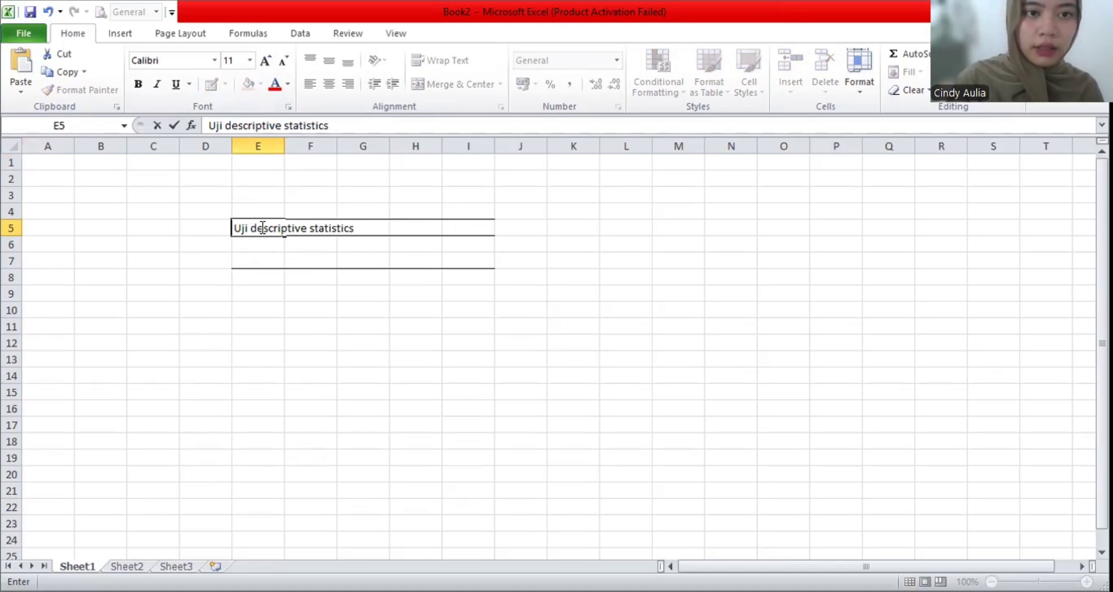
{"action": "left_click", "coordinate": [377, 242]}
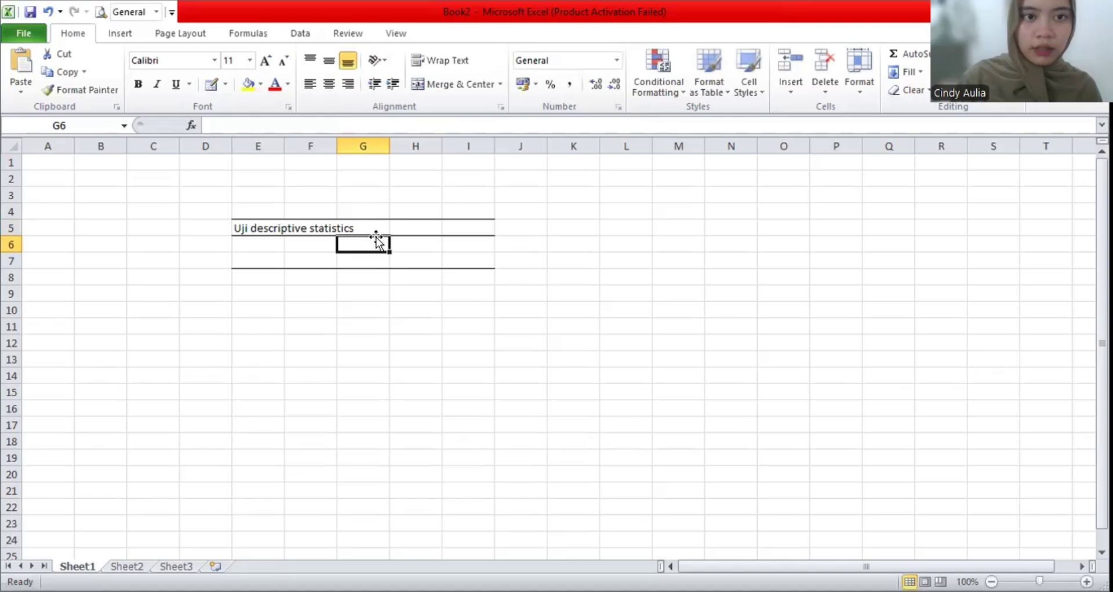
Enter the column headings "Mean" in F5 and "SD" in G5.
{"action": "double_click", "coordinate": [308, 224]}
{"action": "type", "text": "Mea"}
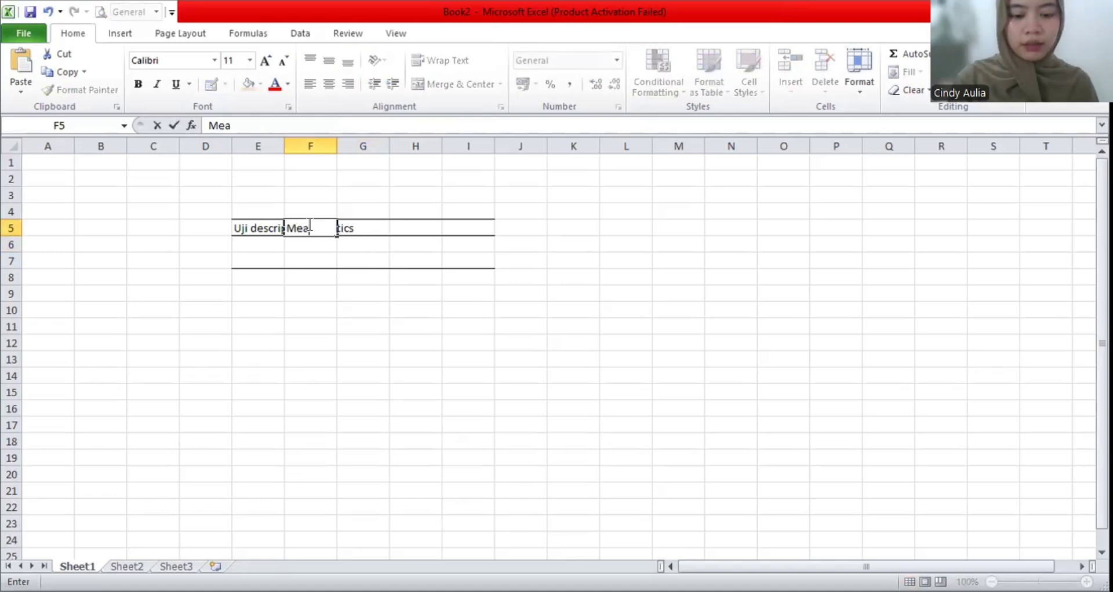
{"action": "type", "text": "n"}
{"action": "double_click", "coordinate": [365, 225]}
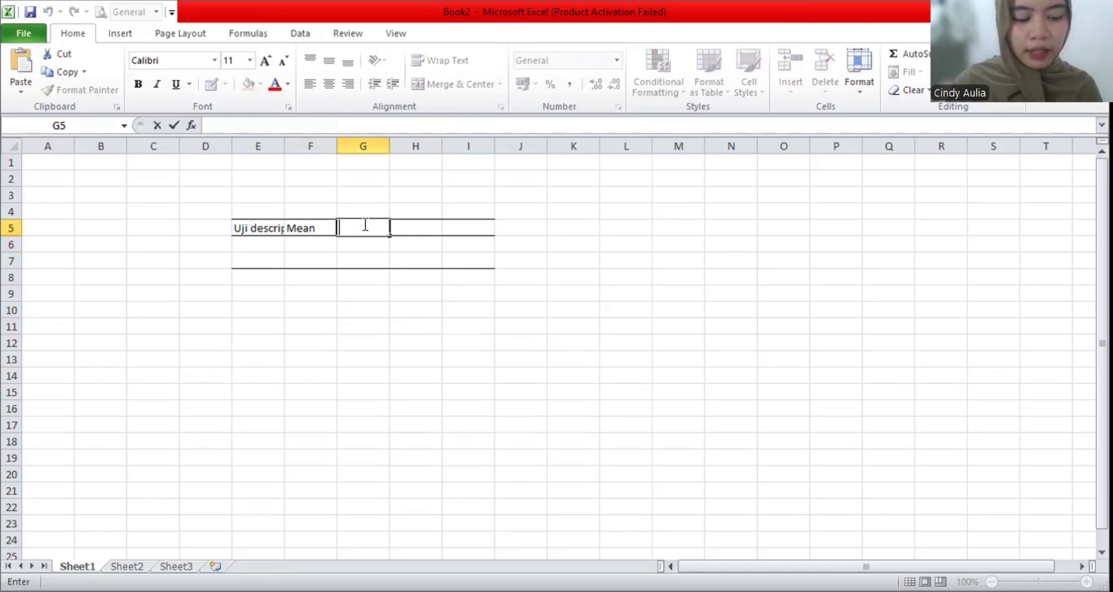
{"action": "type", "text": "SD"}
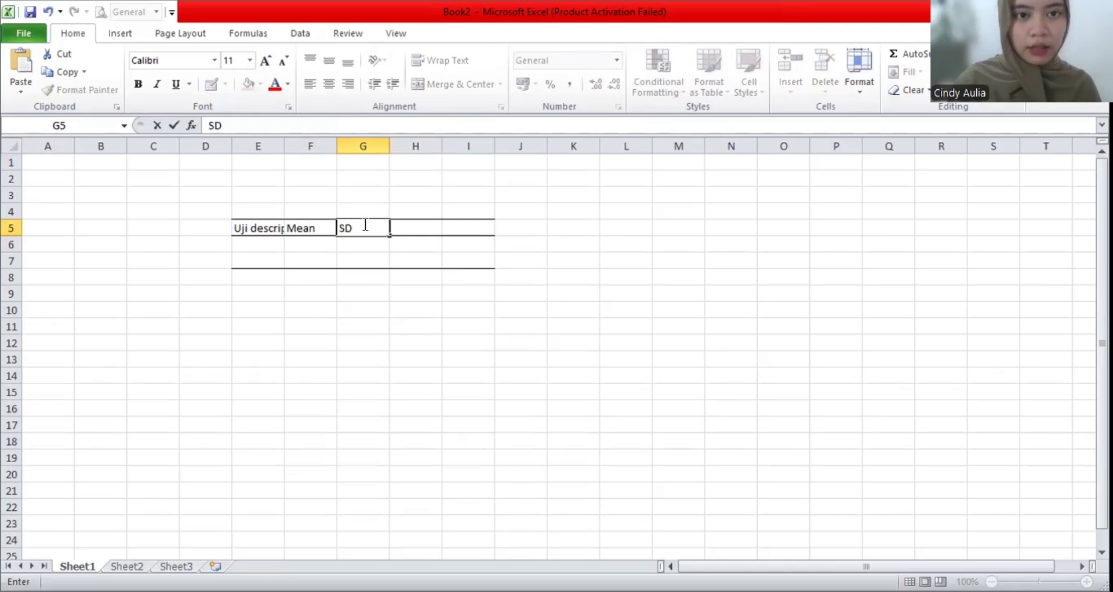
Enter the column headings "Jumlah laki-laki" in H5 and "Jumlah Perempuan" in I5.
{"action": "double_click", "coordinate": [426, 229]}
{"action": "type", "text": "Jumlah"}
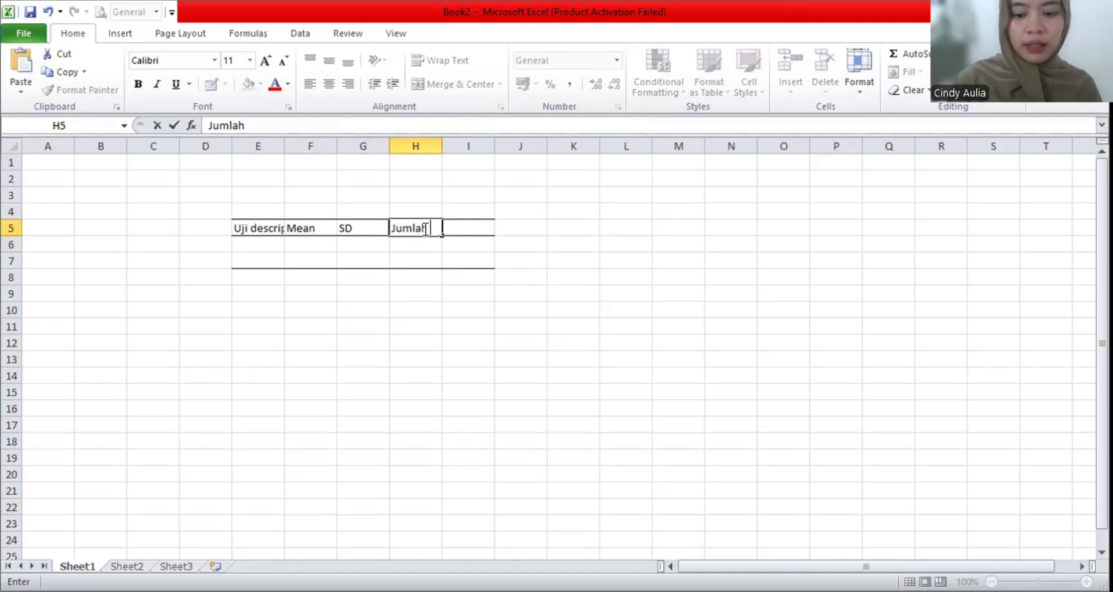
{"action": "type", "text": " laki-laki"}
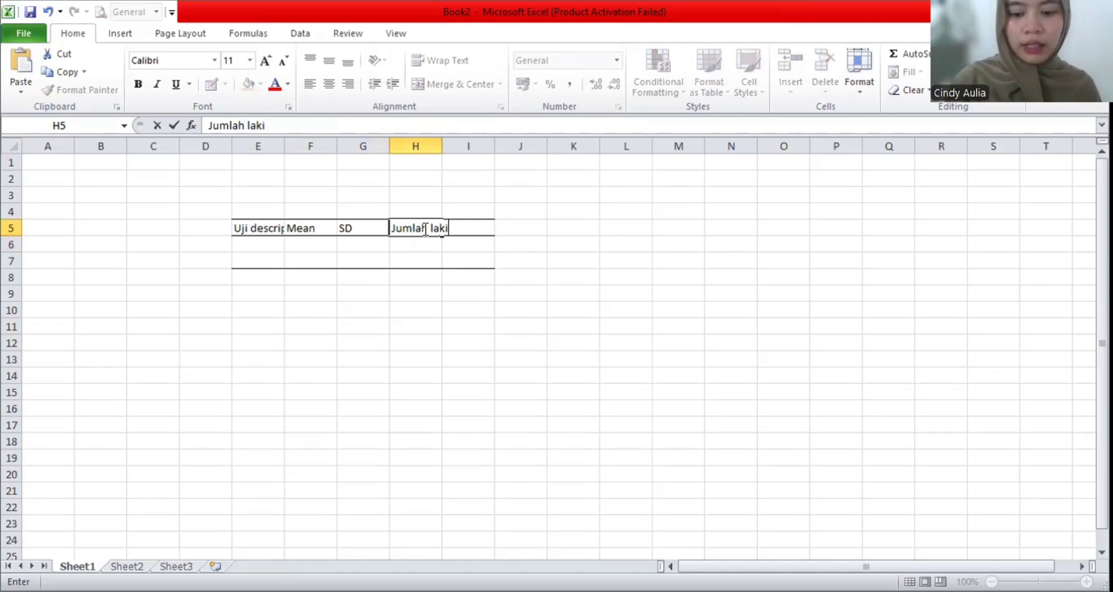
{"action": "double_click", "coordinate": [484, 229]}
{"action": "left_click", "coordinate": [491, 228]}
{"action": "left_click", "coordinate": [506, 239]}
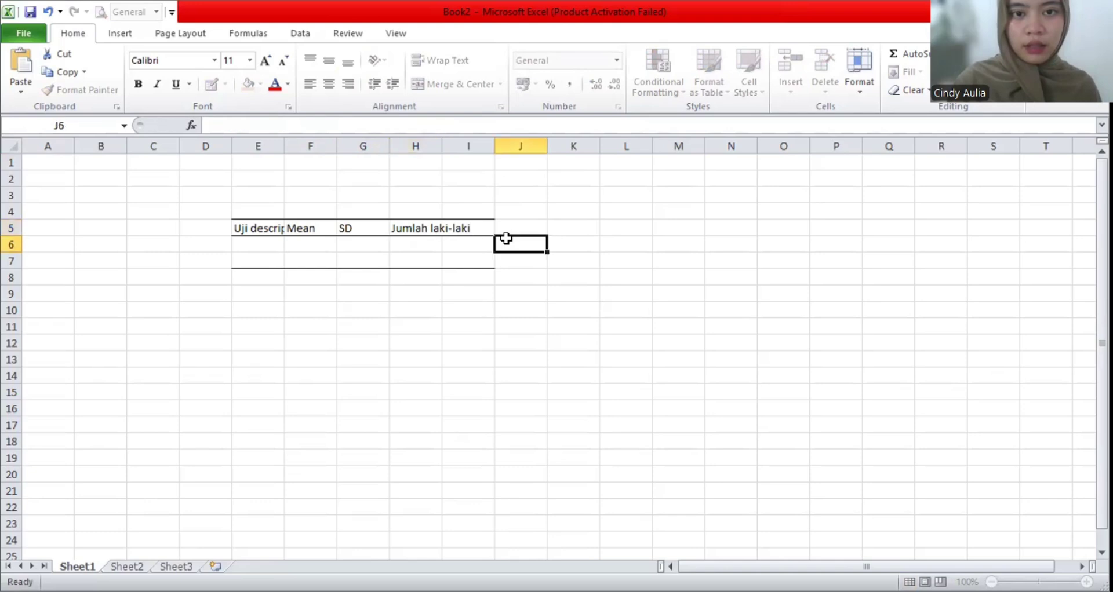
{"action": "left_click", "coordinate": [485, 229]}
{"action": "type", "text": "Jumlah Pe"}
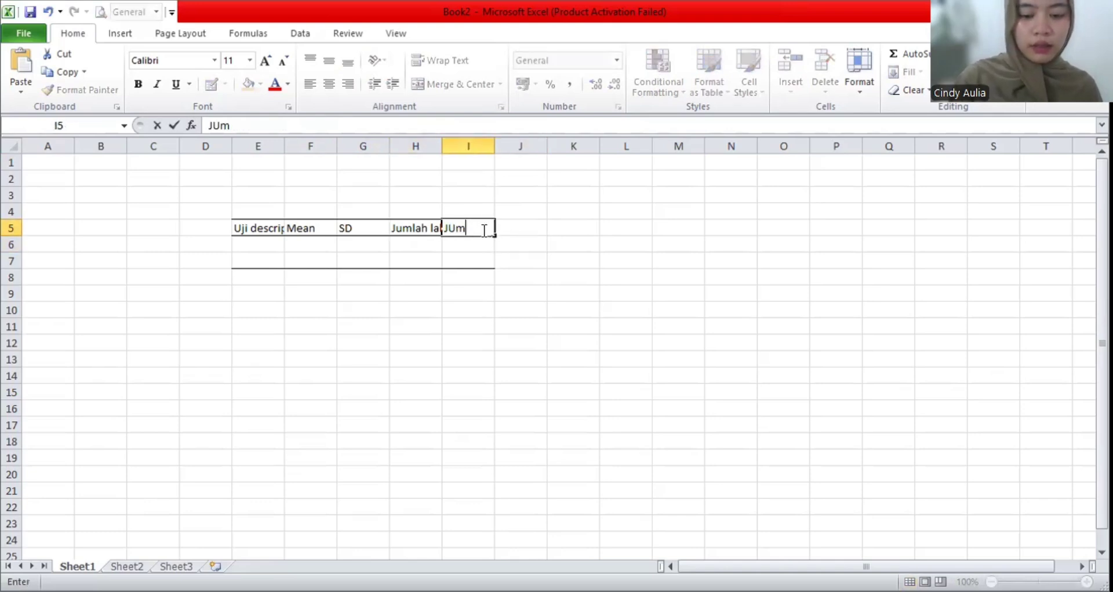
{"action": "type", "text": "rempuan"}
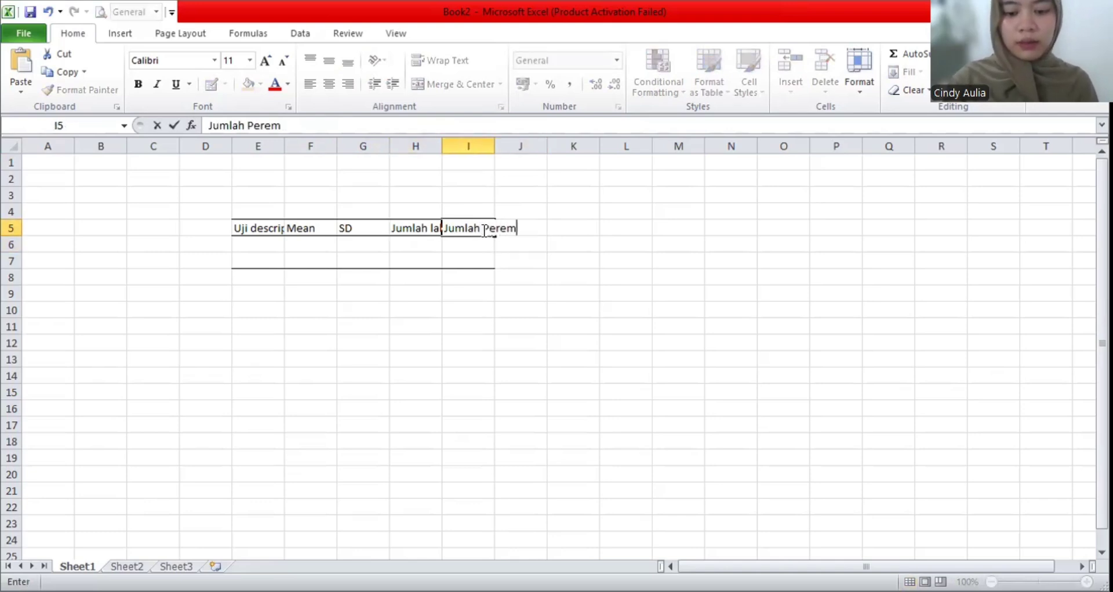
Enter the row labels "SMU" in E6 and "EAX" in E7.
{"action": "left_click", "coordinate": [249, 245]}
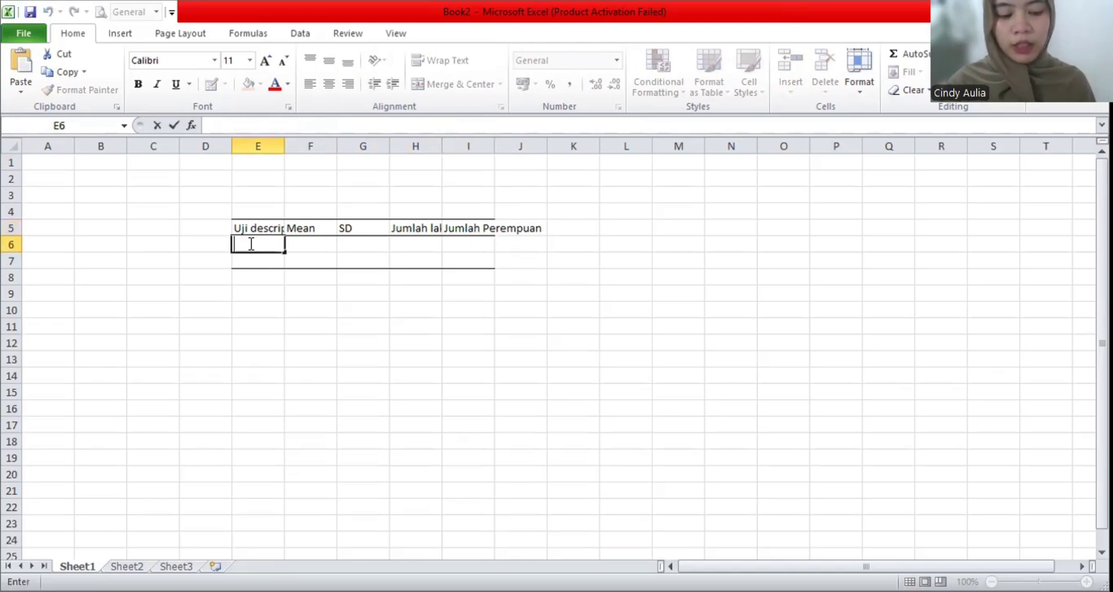
{"action": "type", "text": "SM"}
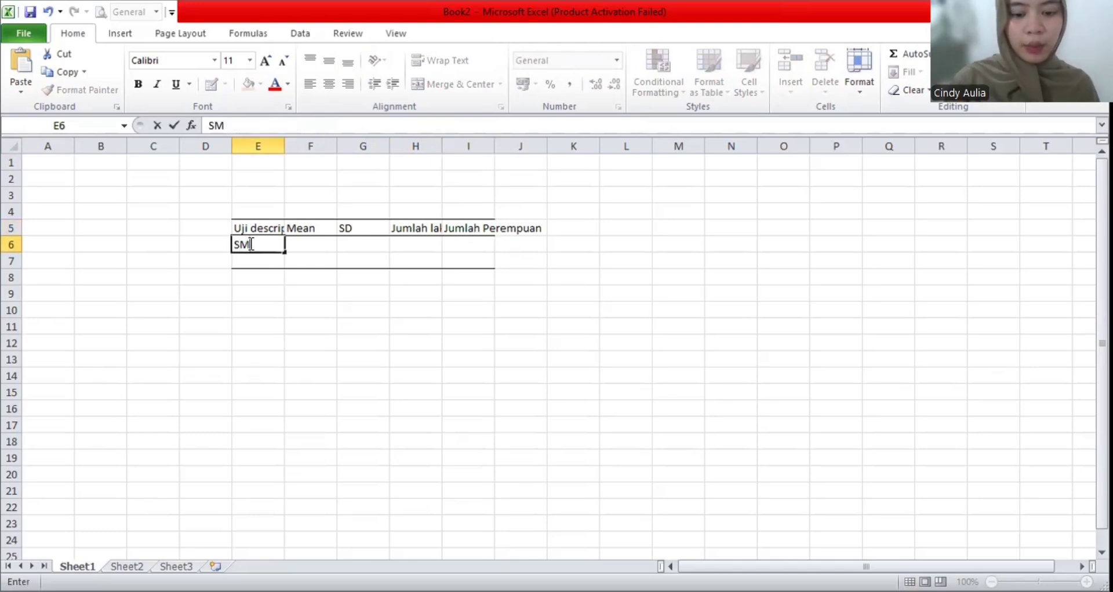
{"action": "type", "text": "U"}
{"action": "left_click", "coordinate": [255, 264]}
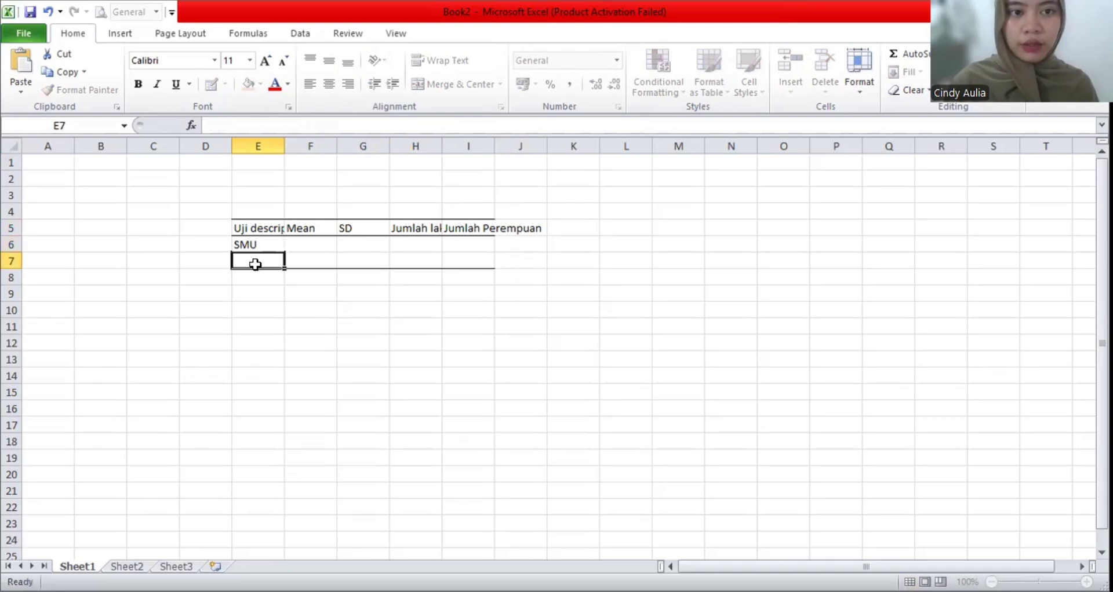
{"action": "type", "text": "EAX"}
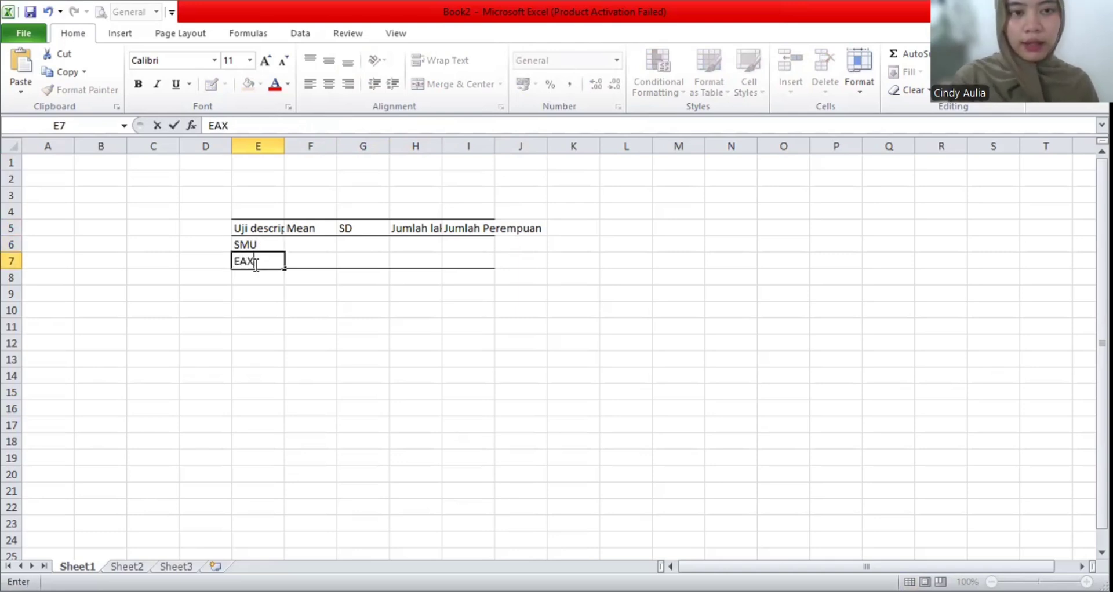
Enter the Mean values 3,124 for SMU in F6 and 2,982 for EAX in F7.
{"action": "left_click", "coordinate": [331, 247]}
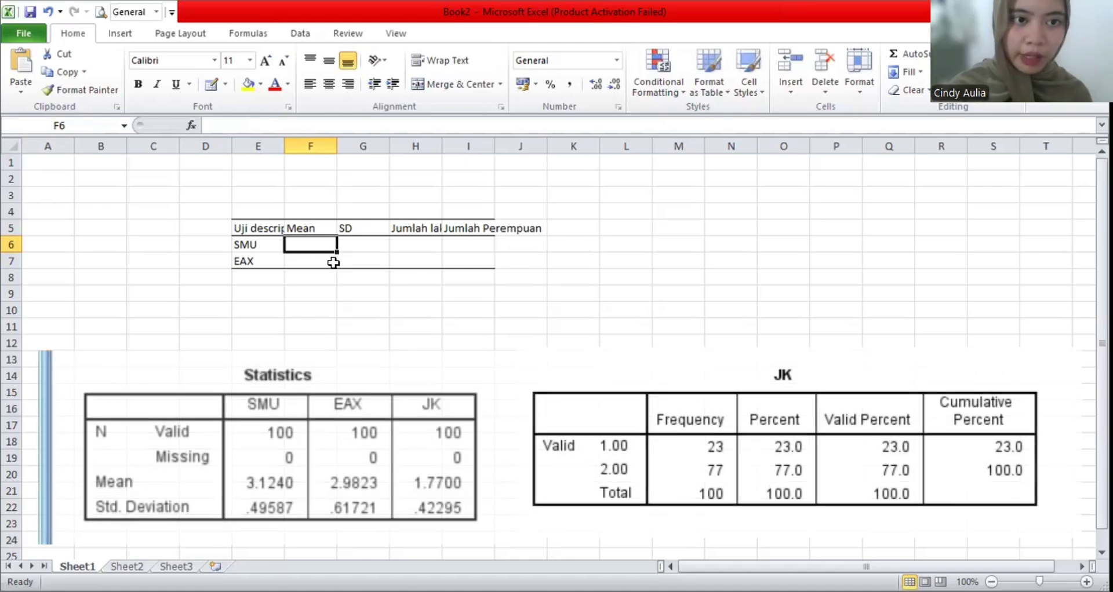
{"action": "double_click", "coordinate": [308, 244]}
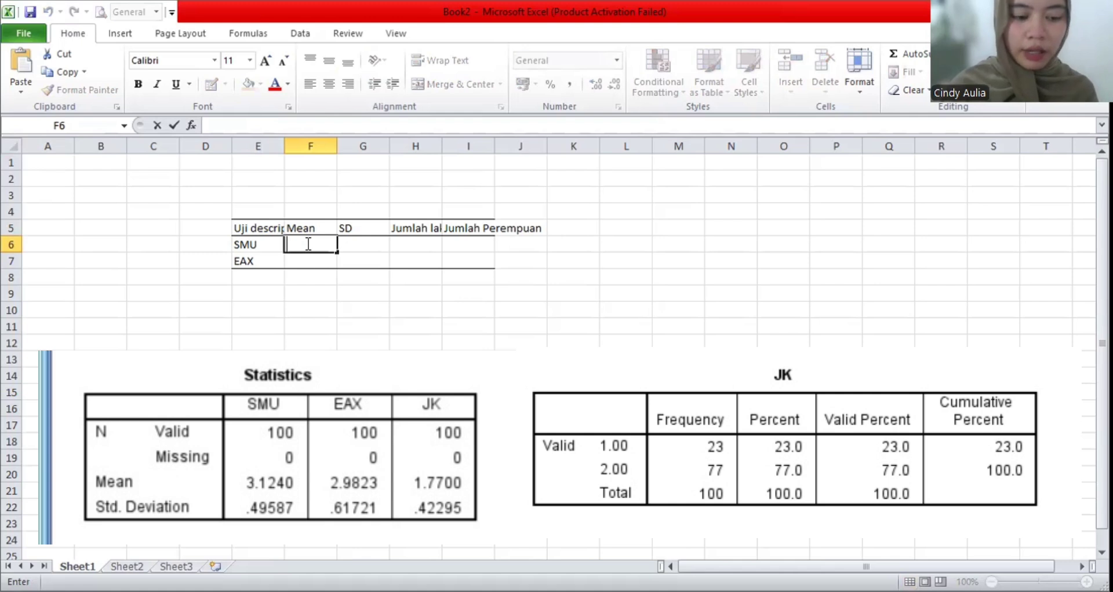
{"action": "type", "text": "3,124"}
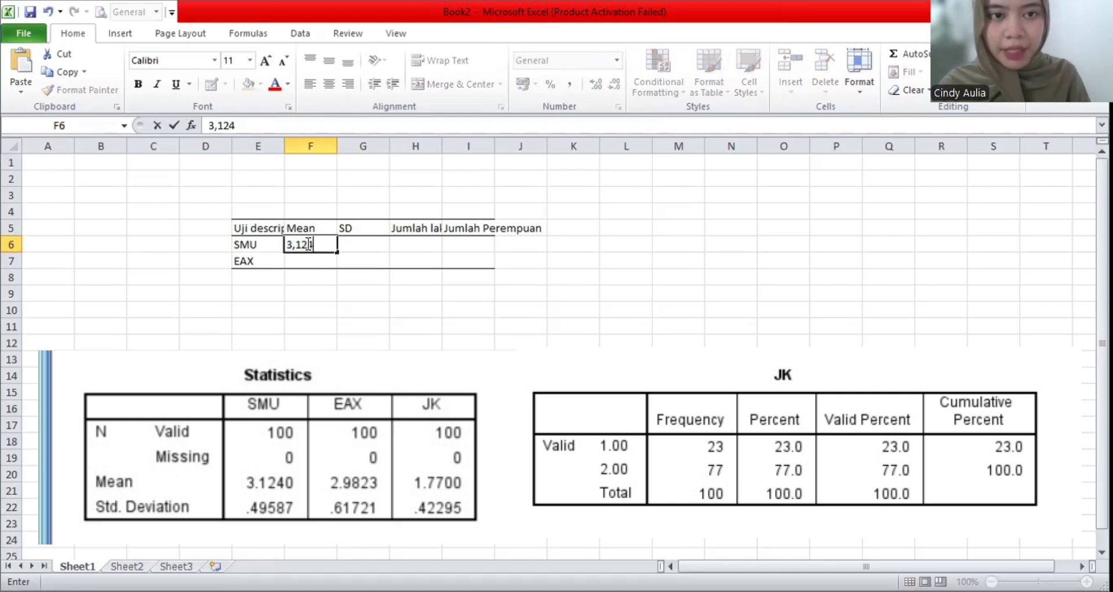
{"action": "double_click", "coordinate": [319, 261]}
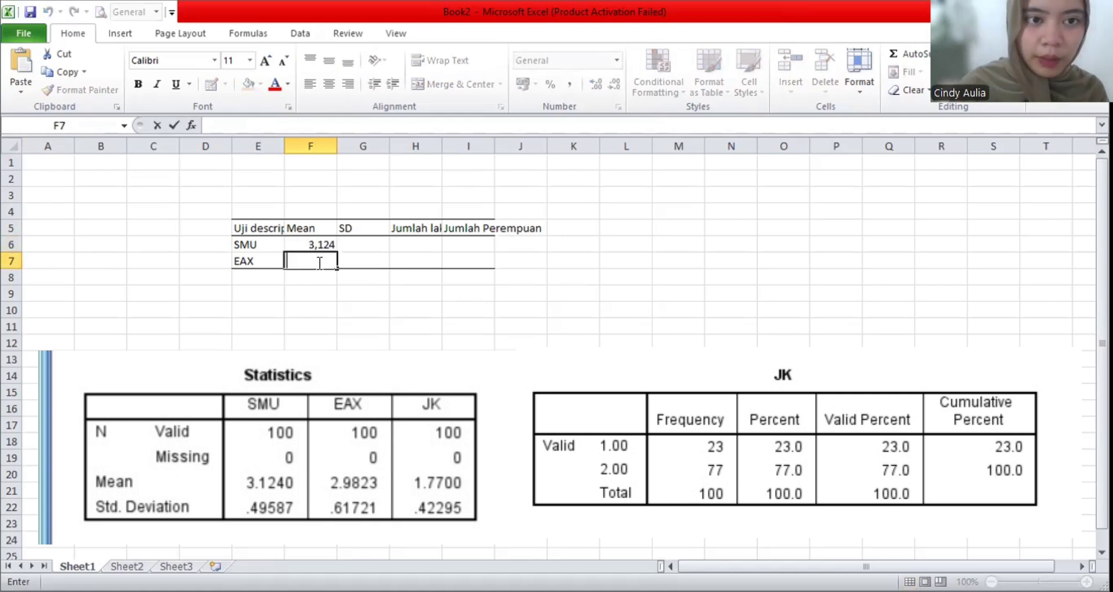
{"action": "type", "text": "2"}
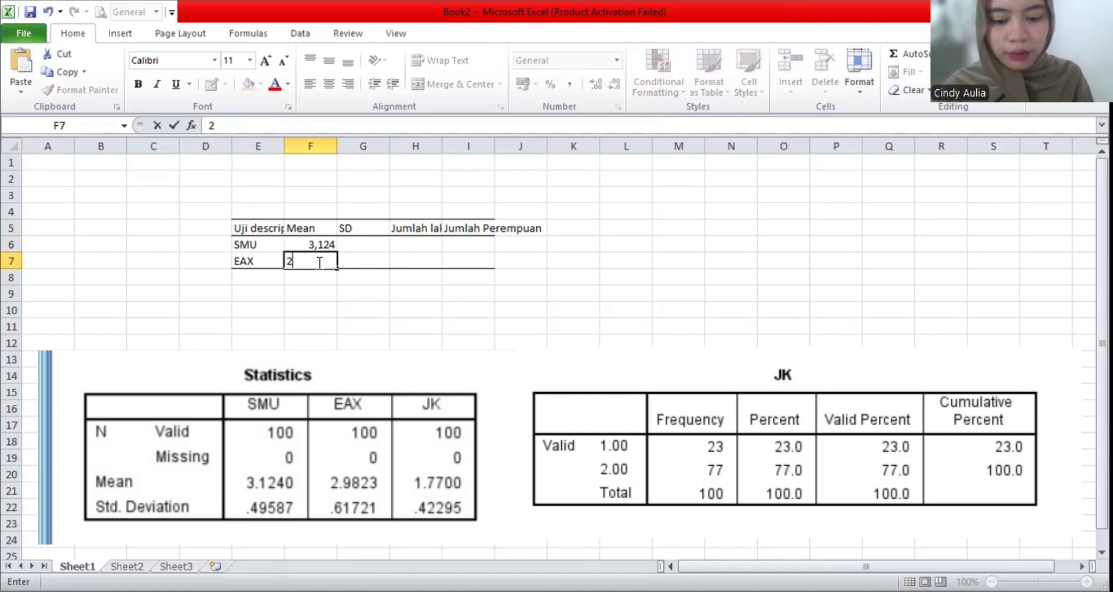
{"action": "type", "text": ","}
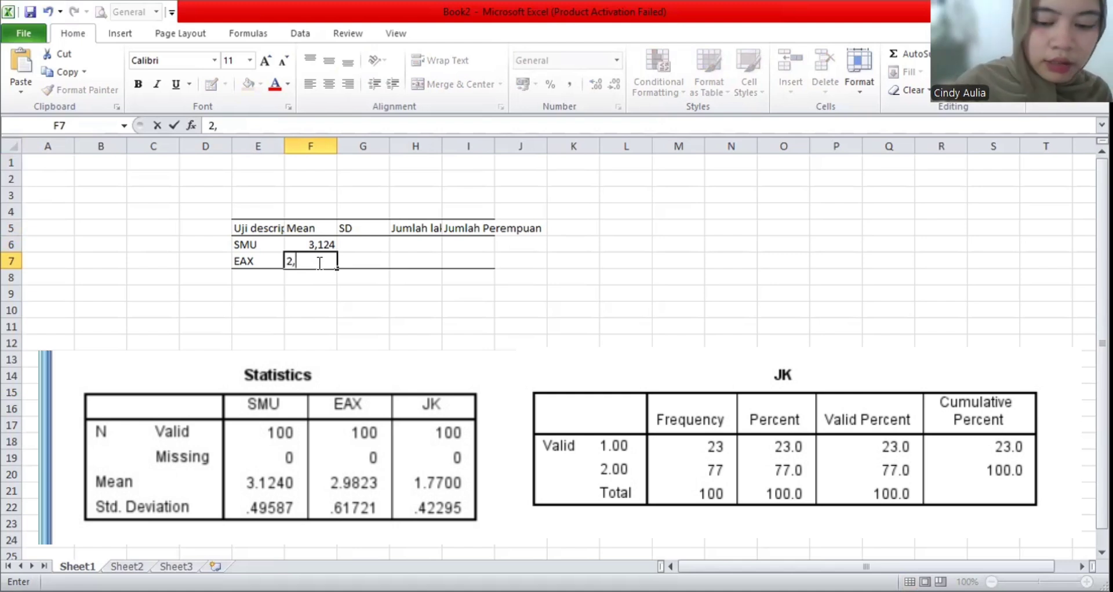
{"action": "type", "text": "982"}
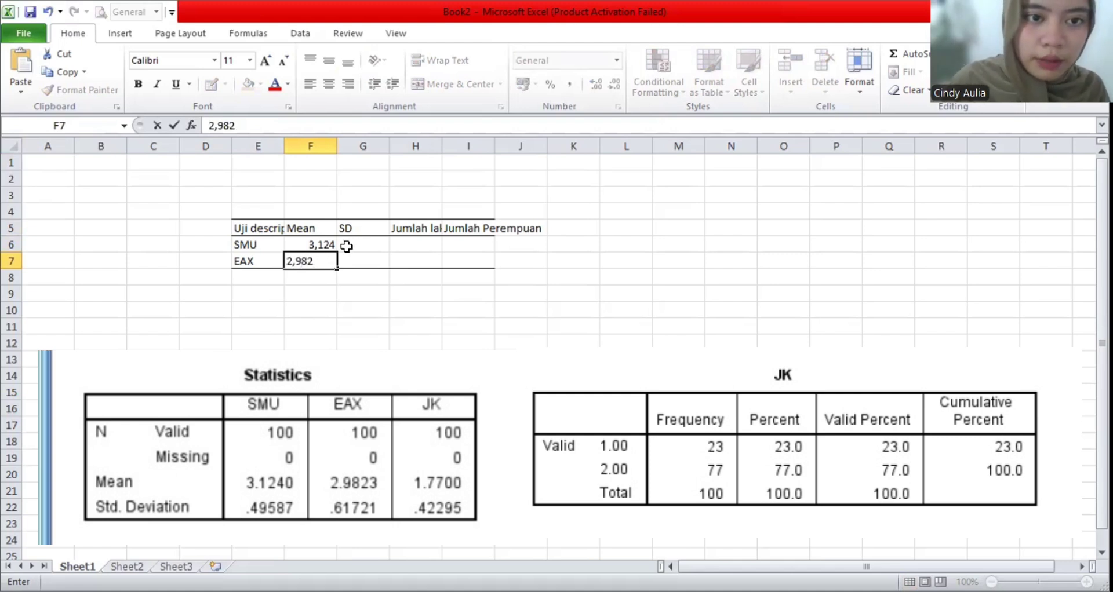
Enter the SD values 0,495 for SMU in G6 and 0,617 for EAX in G7.
{"action": "double_click", "coordinate": [346, 245]}
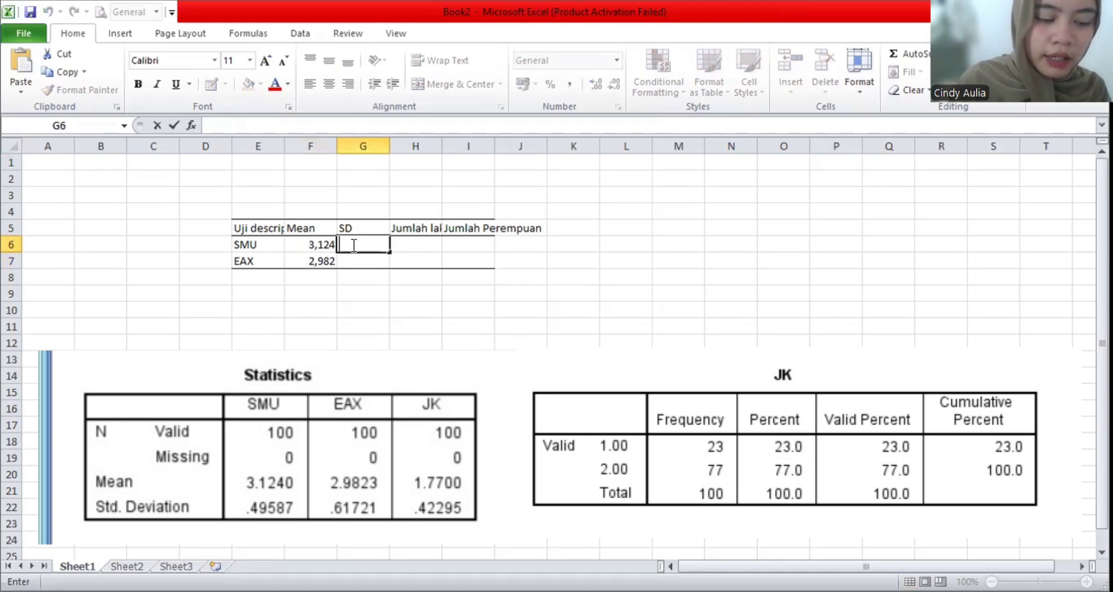
{"action": "type", "text": "0"}
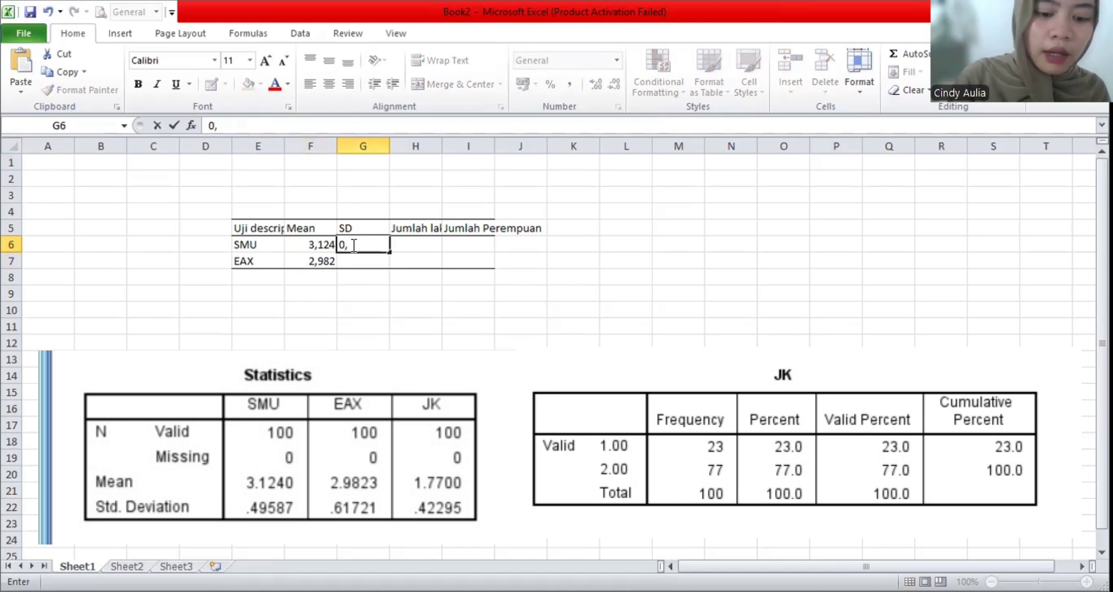
{"action": "type", "text": ",4"}
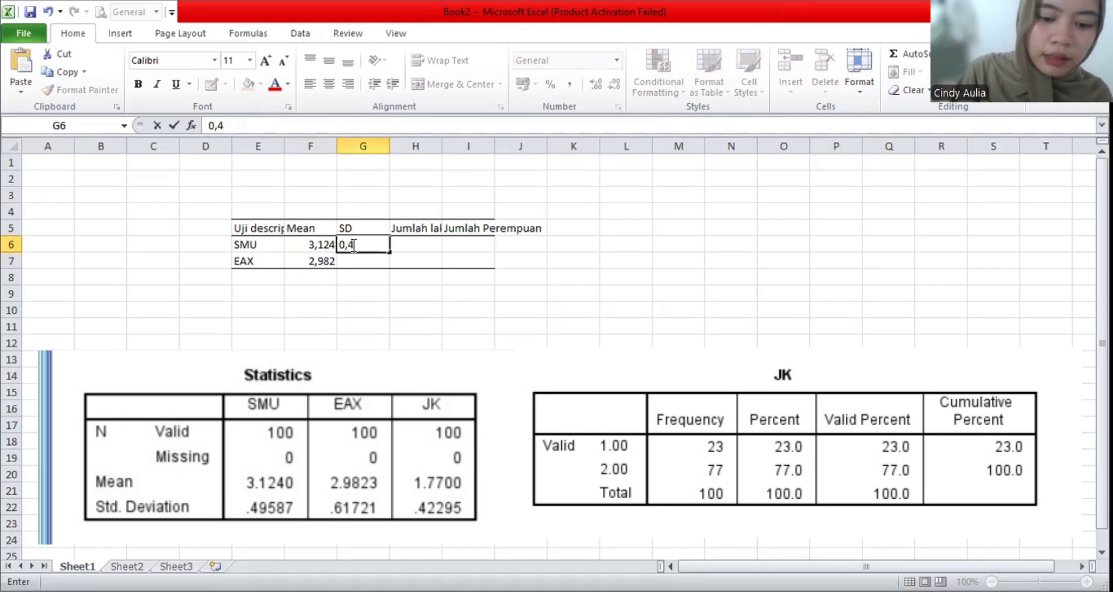
{"action": "type", "text": "95"}
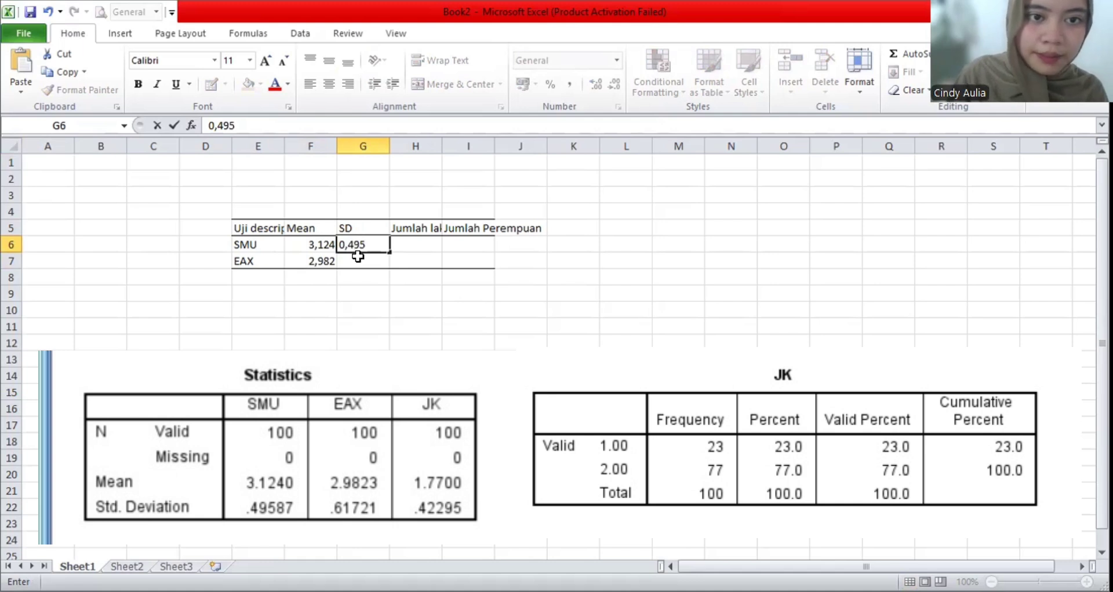
{"action": "left_click", "coordinate": [369, 266]}
{"action": "double_click", "coordinate": [360, 259]}
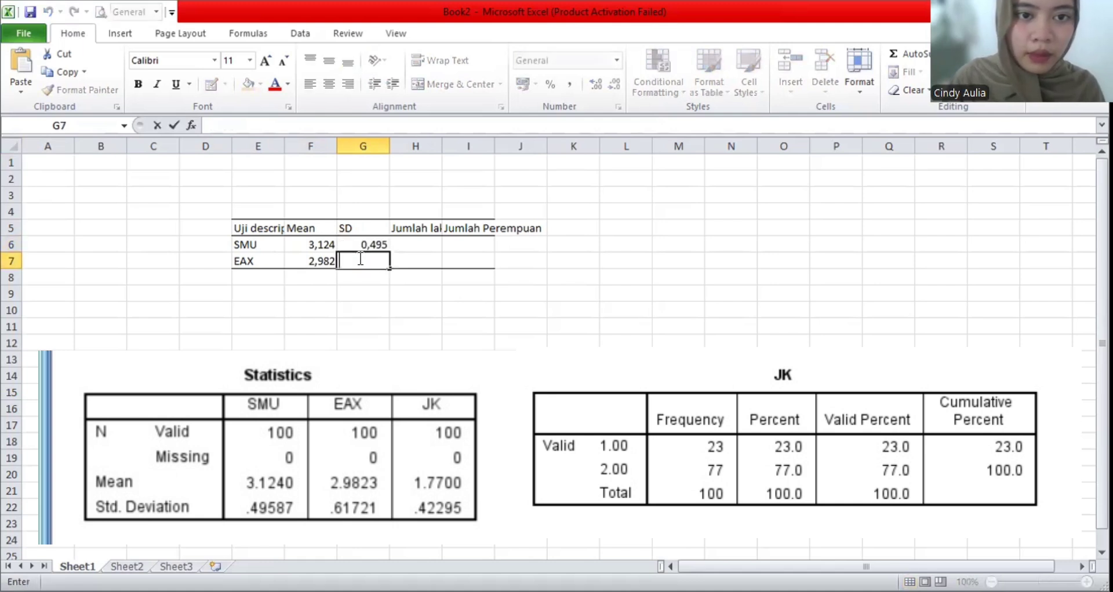
{"action": "type", "text": "0"}
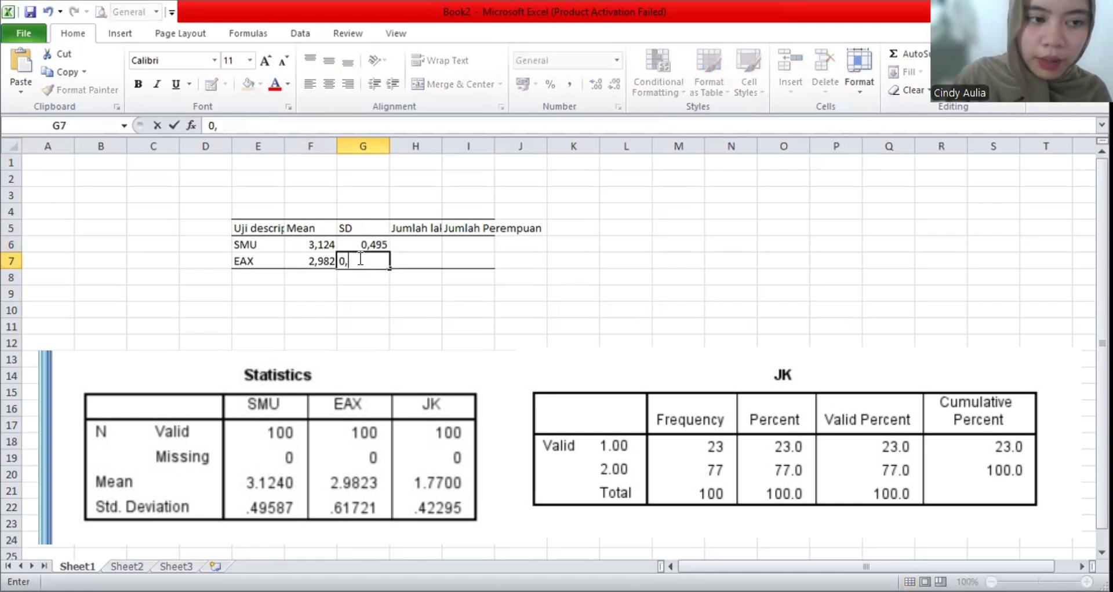
{"action": "type", "text": ",617"}
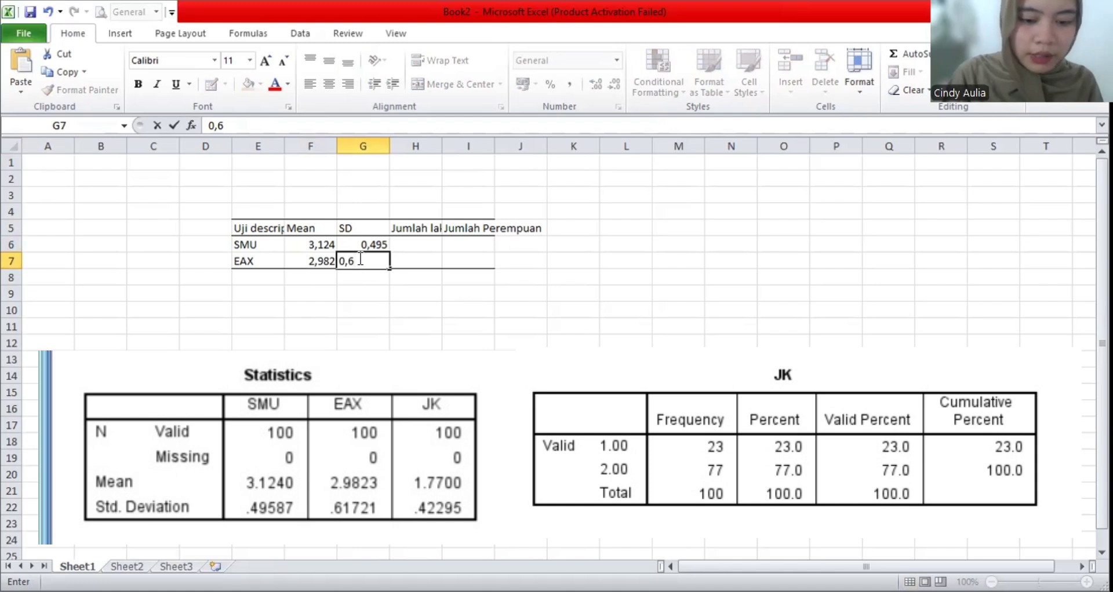
Enter 23 under "Jumlah laki-laki" and 77 under "Jumlah Perempuan" for both the SMU and EAX rows.
{"action": "left_click", "coordinate": [422, 247]}
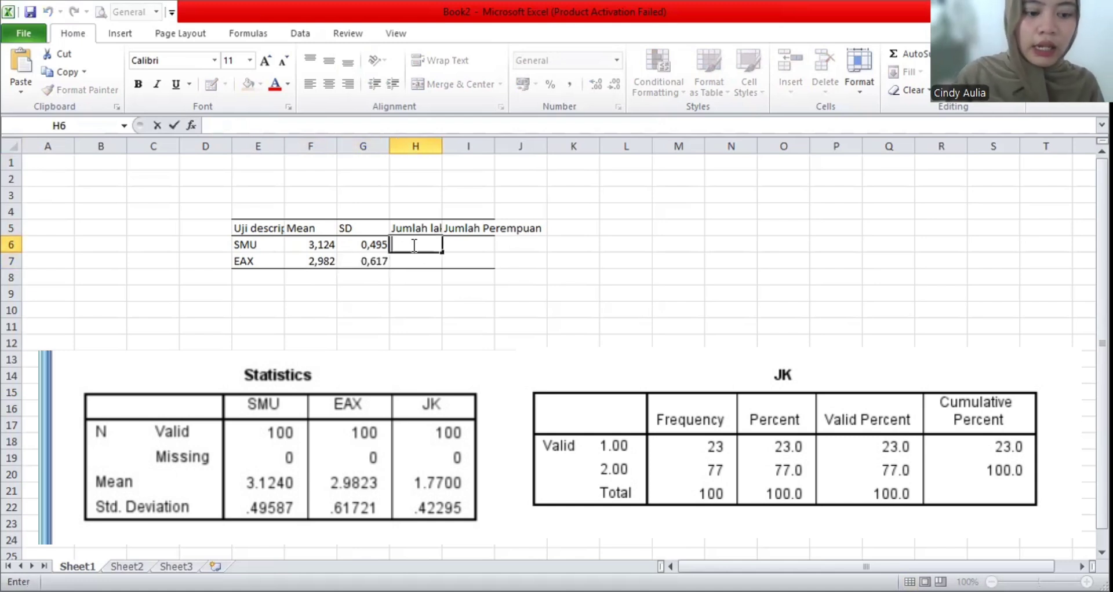
{"action": "type", "text": "23"}
{"action": "left_click", "coordinate": [424, 263]}
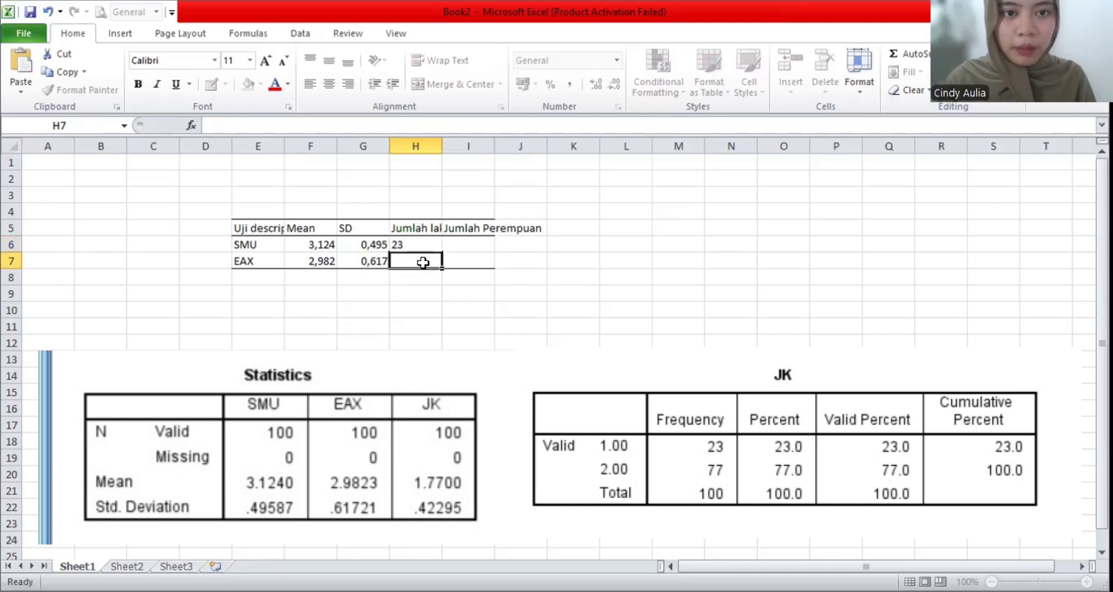
{"action": "type", "text": "23"}
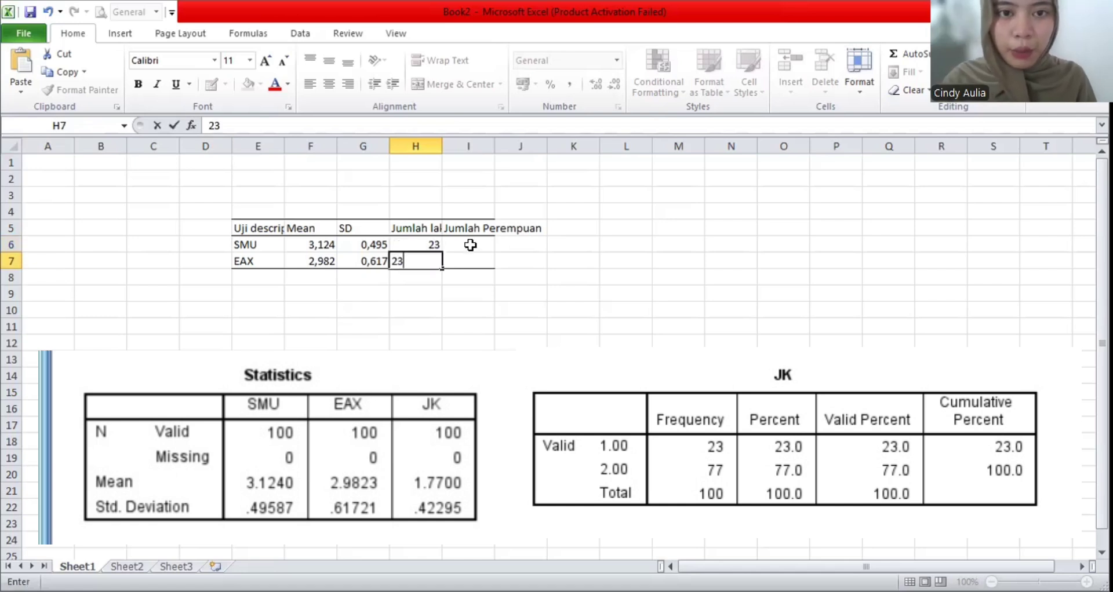
{"action": "left_click", "coordinate": [471, 246]}
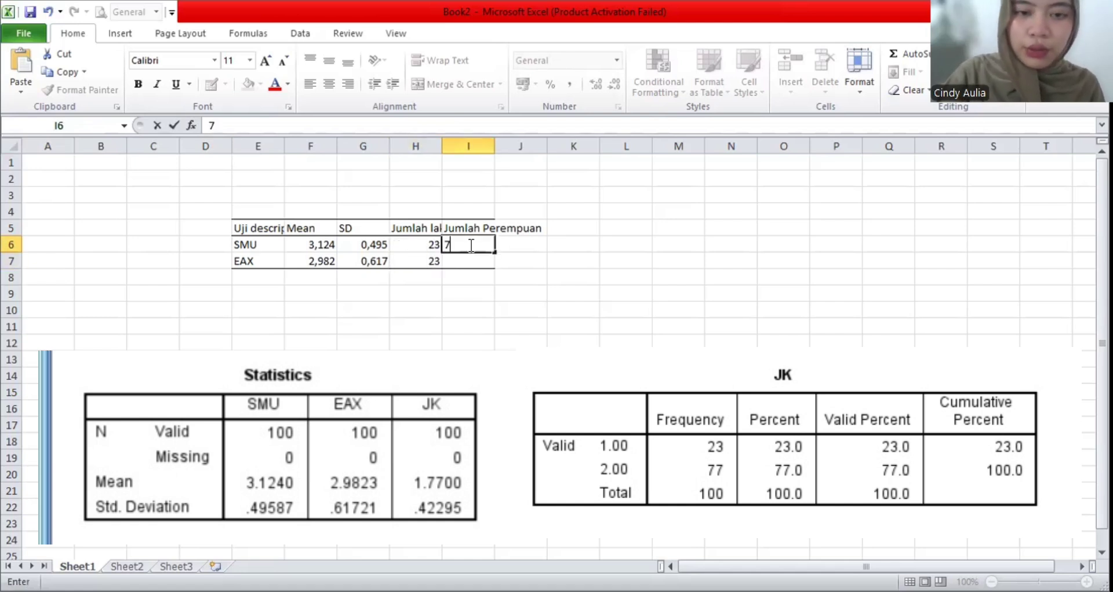
{"action": "type", "text": "77"}
{"action": "left_click", "coordinate": [472, 260]}
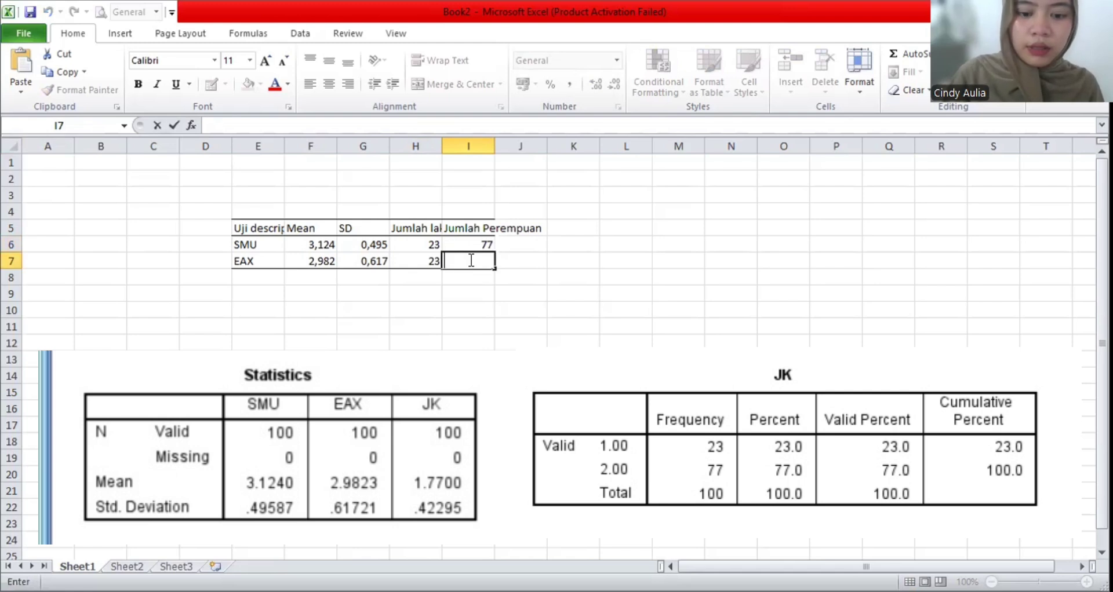
{"action": "type", "text": "77"}
{"action": "left_click", "coordinate": [557, 292]}
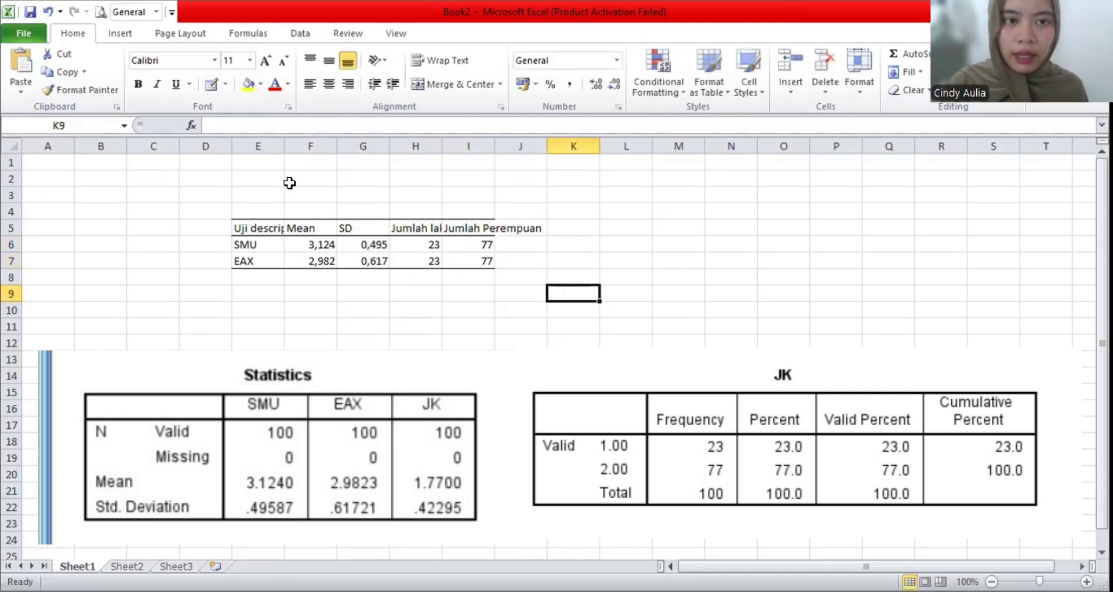
Widen columns E, H and I so that their full headings fit.
{"action": "left_click", "coordinate": [268, 227]}
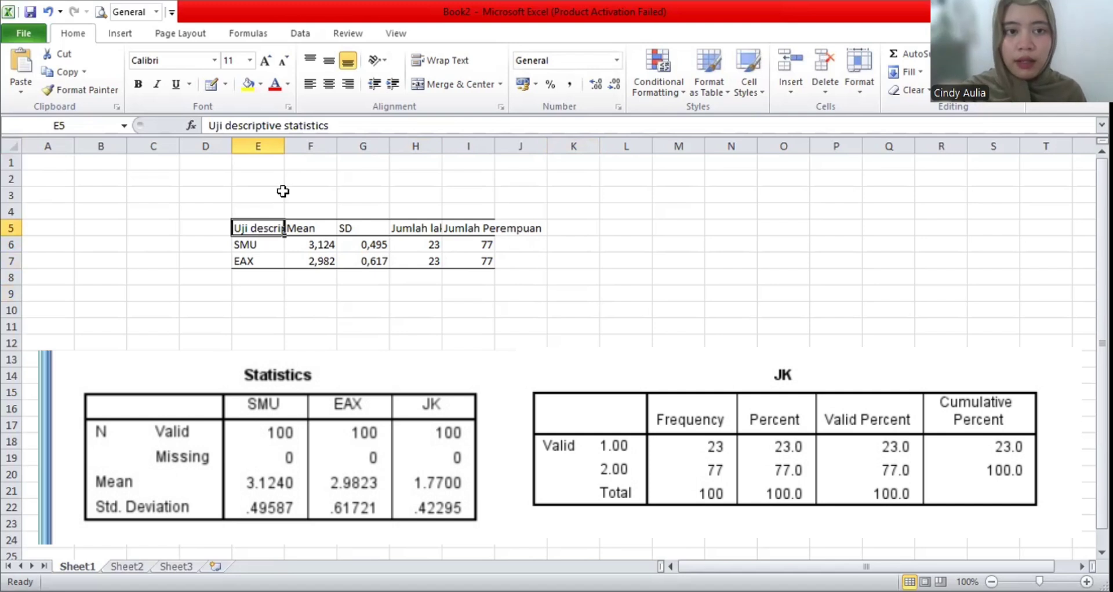
{"action": "left_click_drag", "start_coordinate": [285, 146], "coordinate": [354, 148]}
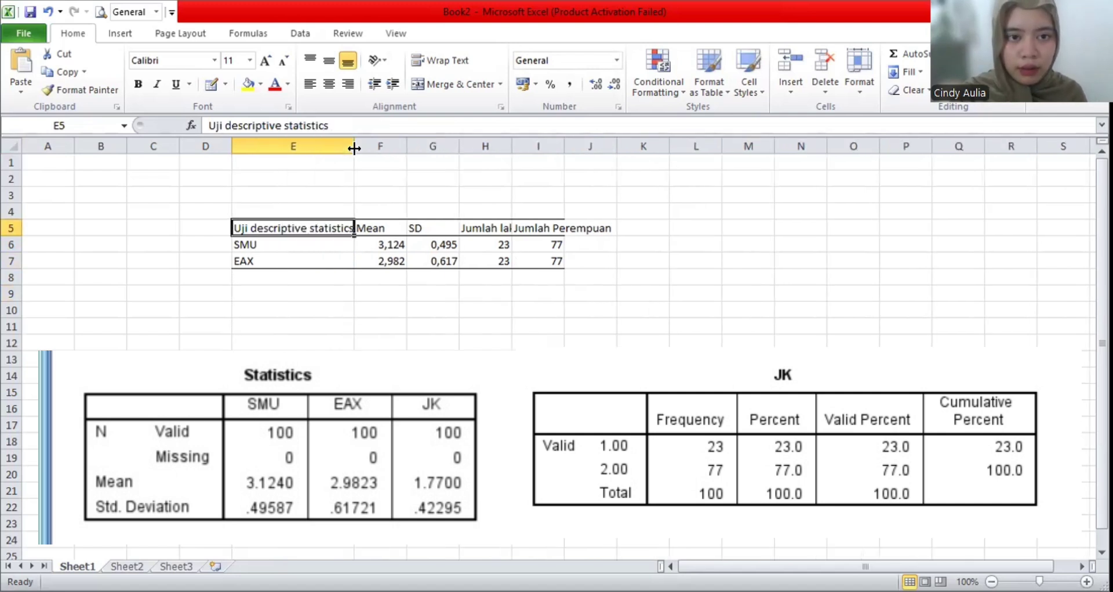
{"action": "left_click", "coordinate": [293, 409]}
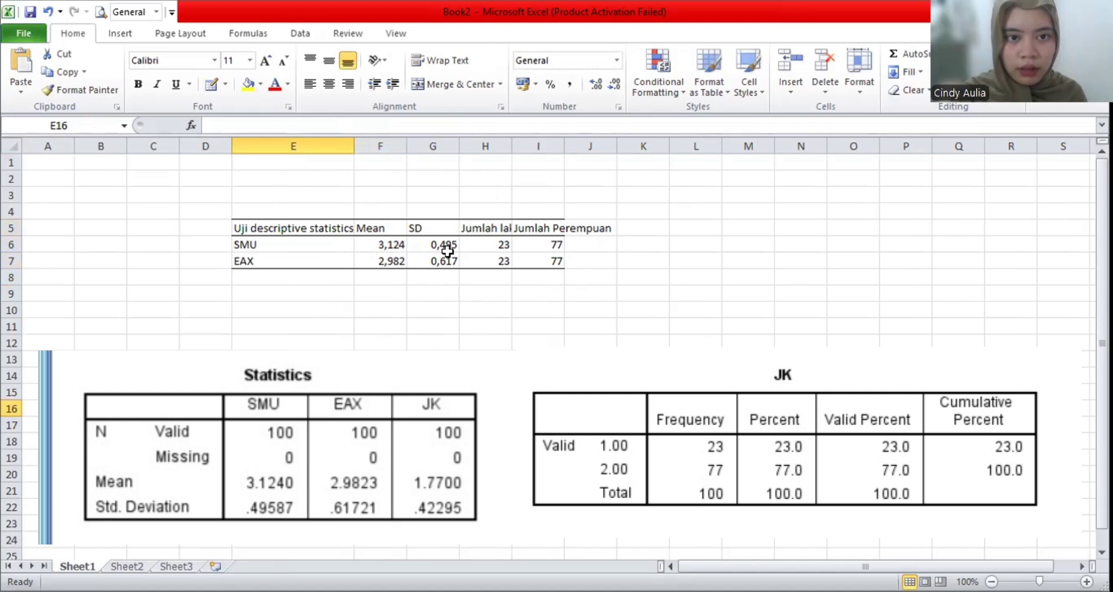
{"action": "left_click_drag", "start_coordinate": [354, 142], "coordinate": [358, 142]}
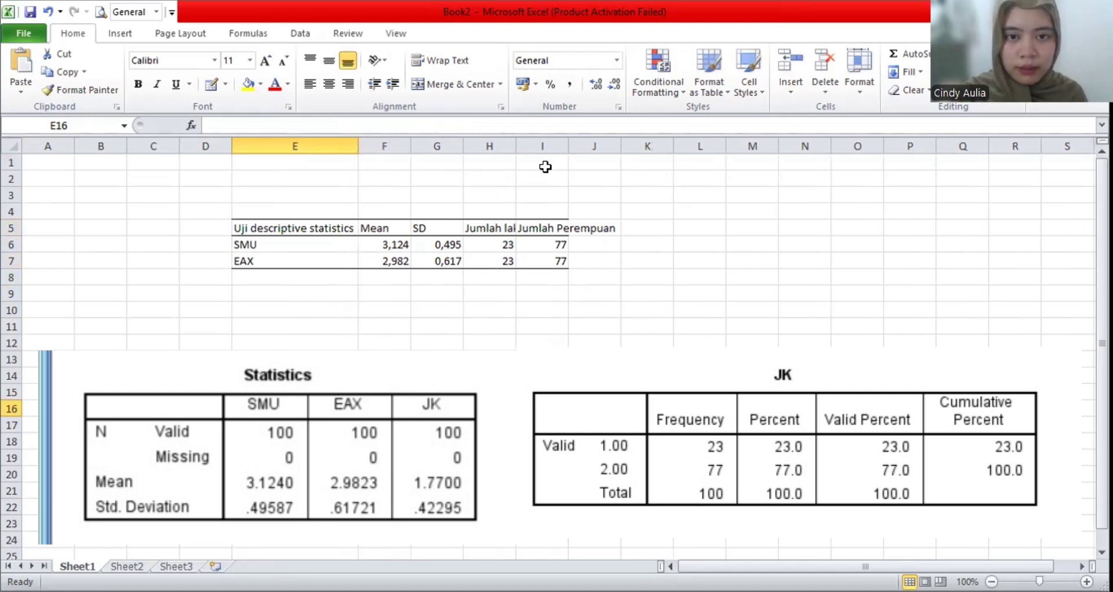
{"action": "left_click_drag", "start_coordinate": [515, 146], "coordinate": [657, 149]}
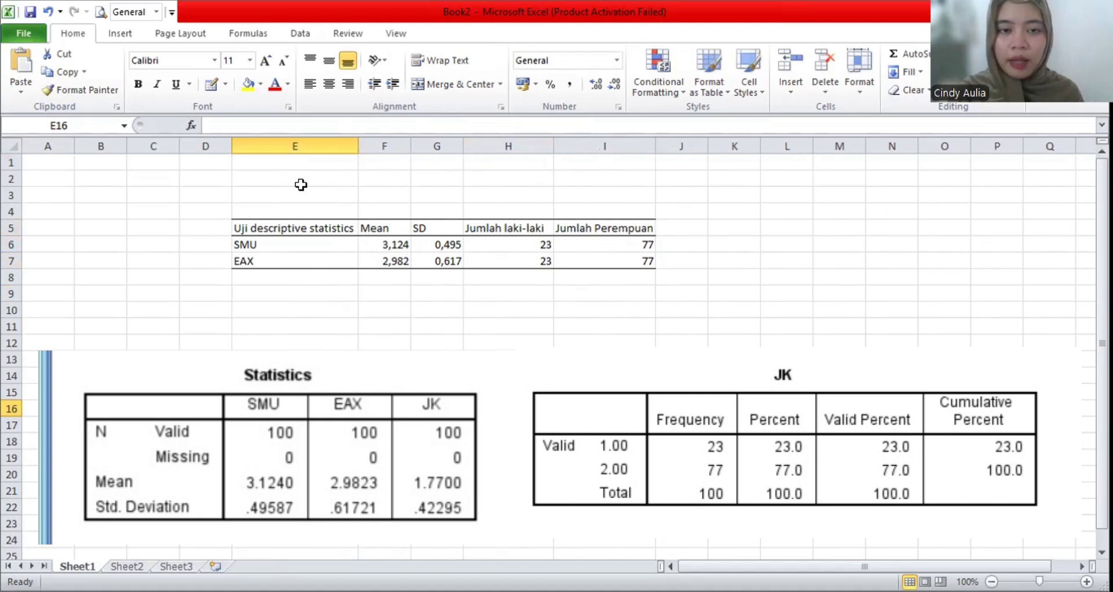
Center the contents of the table cells E5:I7 horizontally.
{"action": "left_click", "coordinate": [253, 233]}
{"action": "mouse_move", "coordinate": [253, 233]}
{"action": "left_mouse_down"}
{"action": "mouse_move", "coordinate": [583, 241]}
{"action": "mouse_move", "coordinate": [634, 248]}
{"action": "mouse_move", "coordinate": [638, 263]}
{"action": "left_mouse_up"}
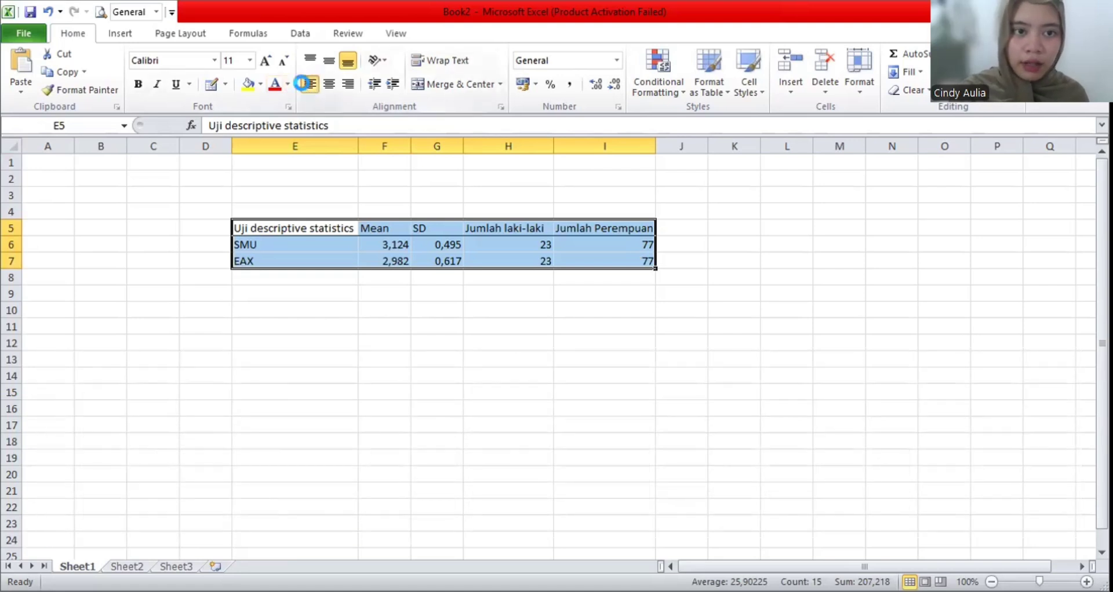
{"action": "left_click", "coordinate": [301, 82]}
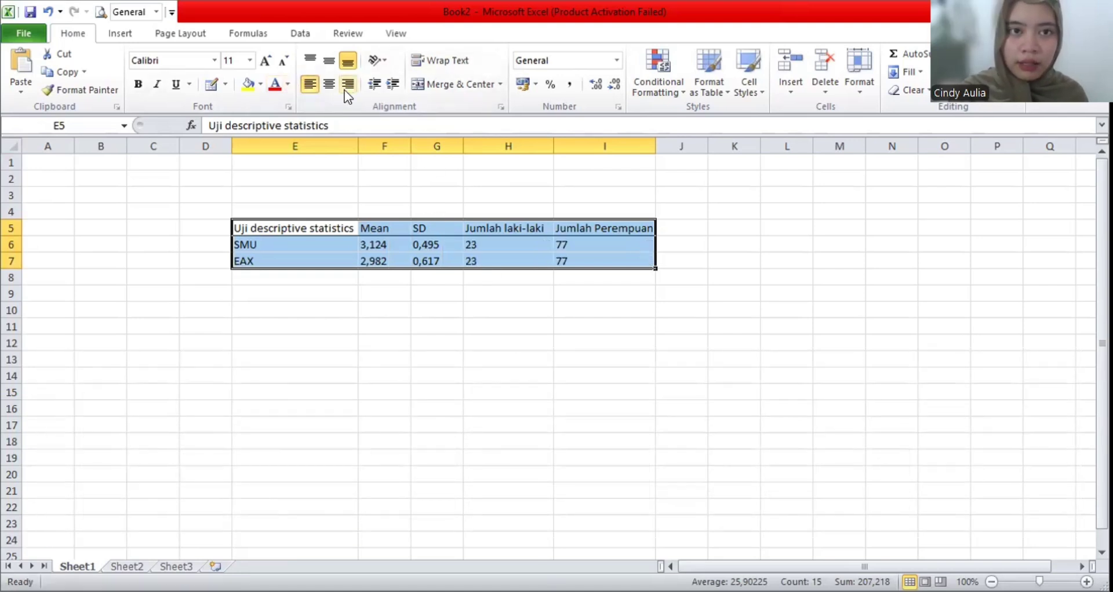
{"action": "left_click", "coordinate": [329, 85]}
{"action": "left_click", "coordinate": [477, 244]}
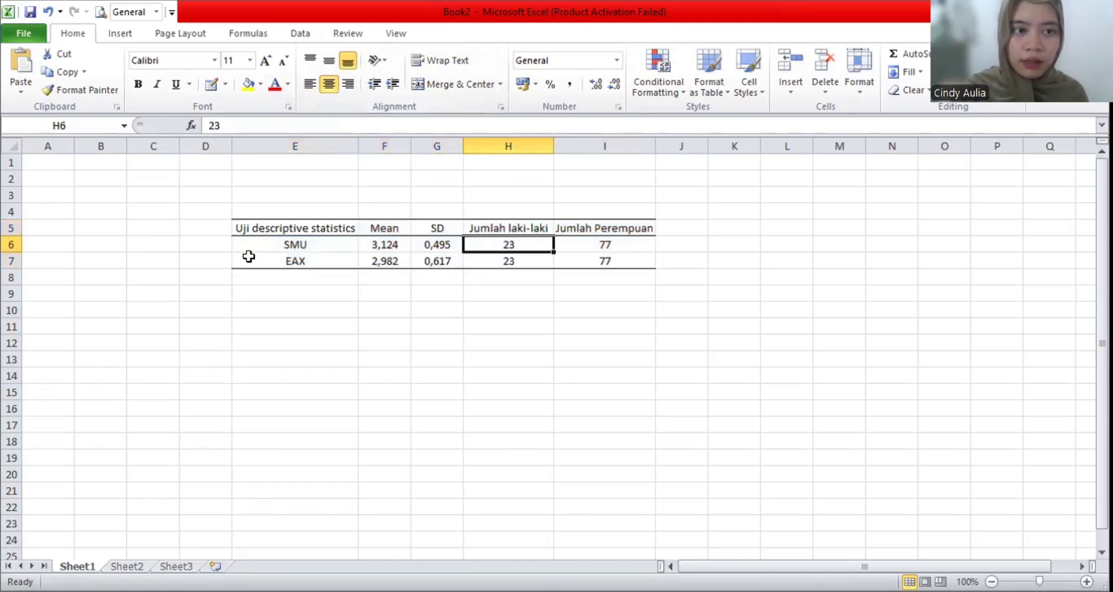
Copy the Excel table E5:I7 and paste it into the Word document under the Tabel 1 caption.
{"action": "left_click", "coordinate": [276, 260]}
{"action": "left_click", "coordinate": [266, 228]}
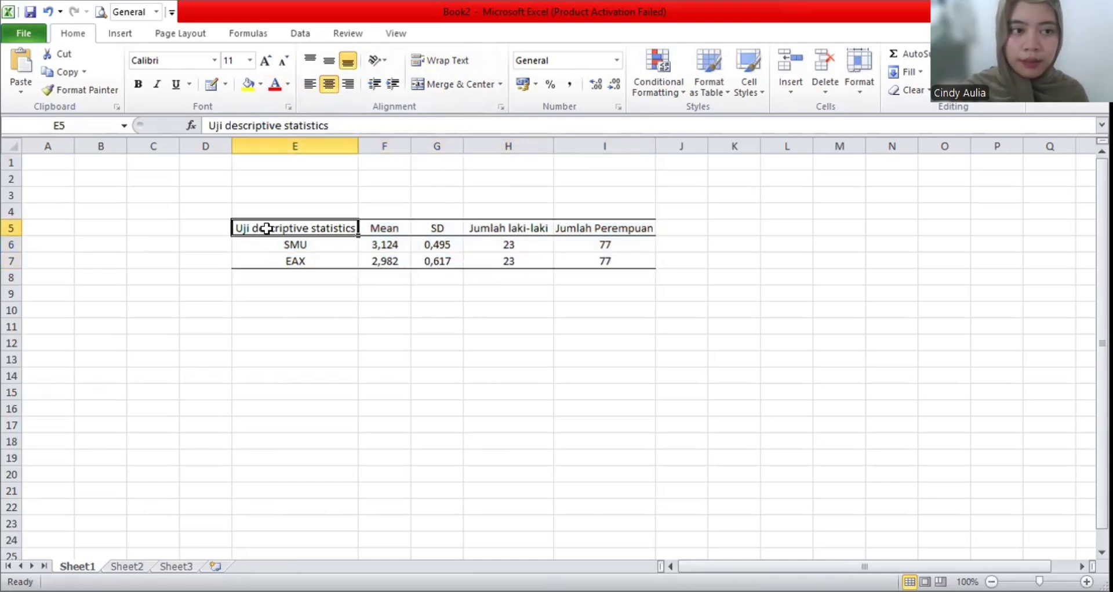
{"action": "left_click", "coordinate": [603, 258]}
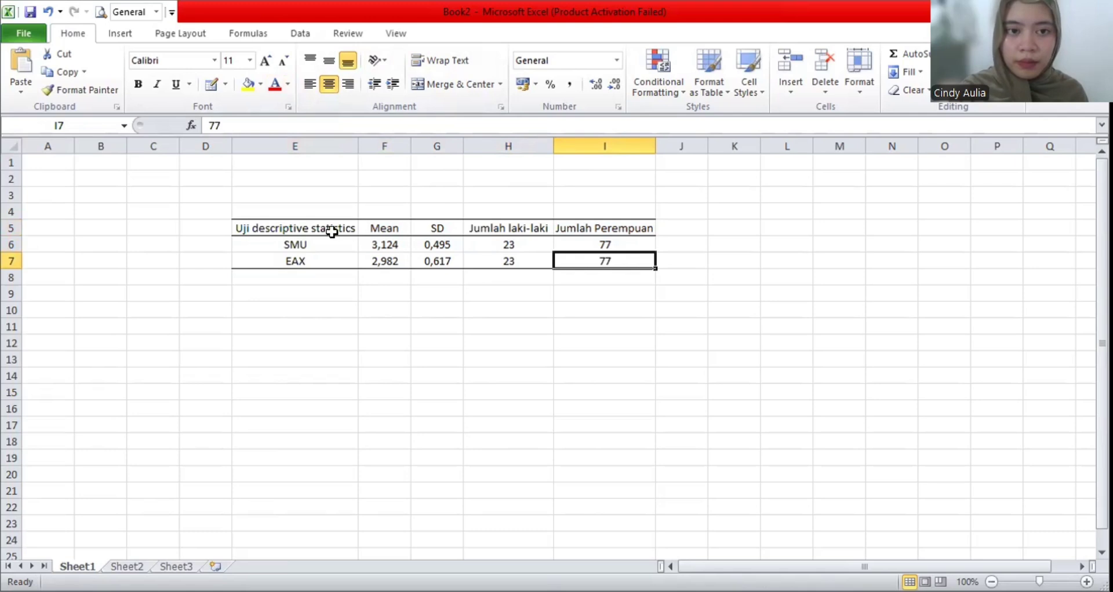
{"action": "left_click_drag", "start_coordinate": [327, 229], "coordinate": [637, 259]}
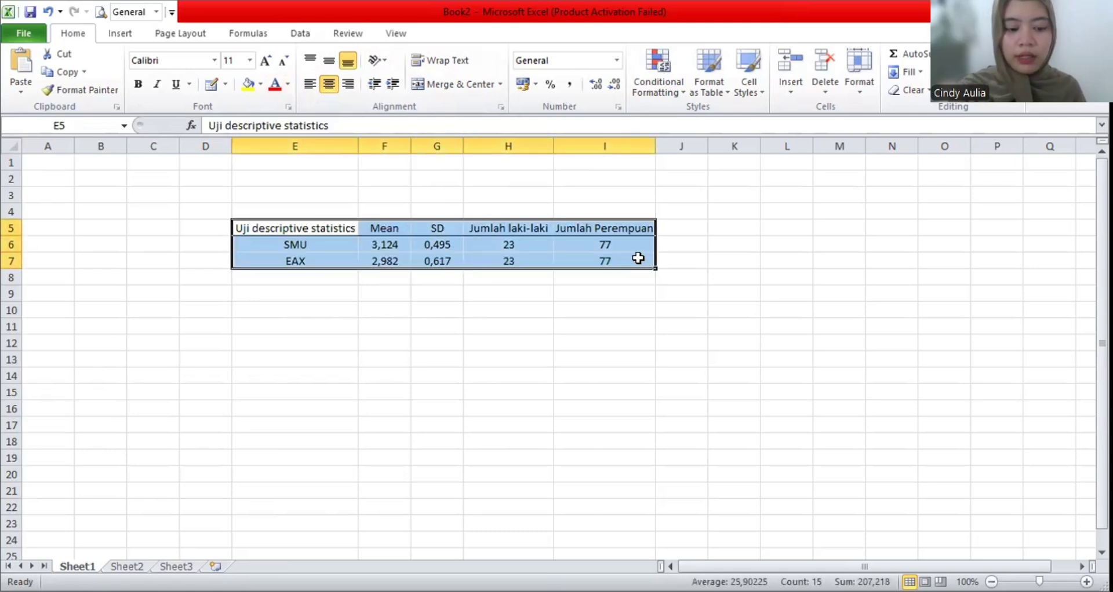
{"action": "key", "text": "ctrl+c"}
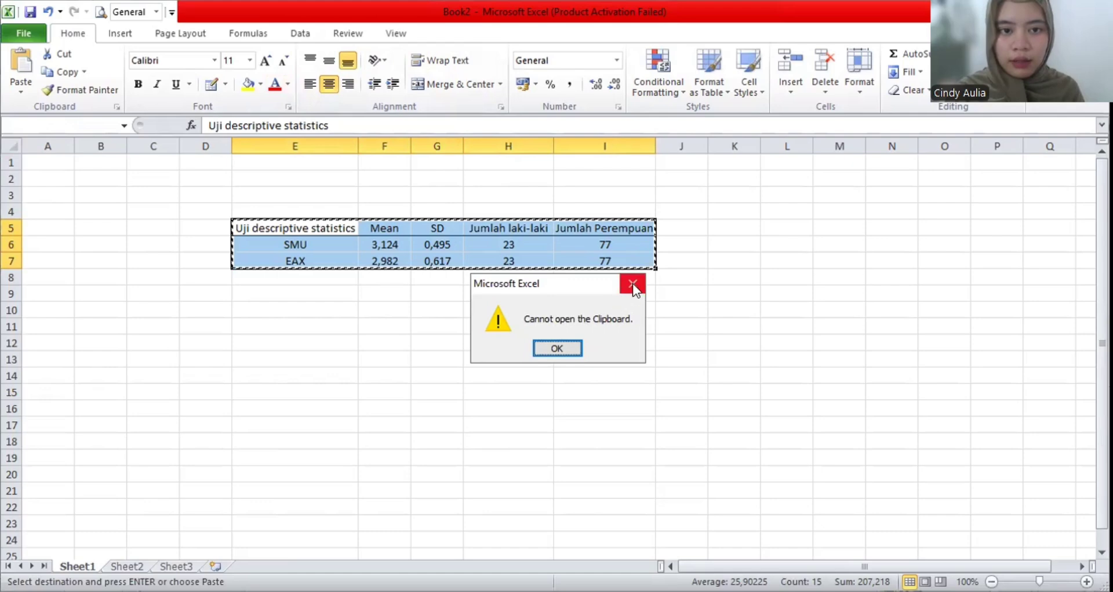
{"action": "left_click", "coordinate": [633, 285]}
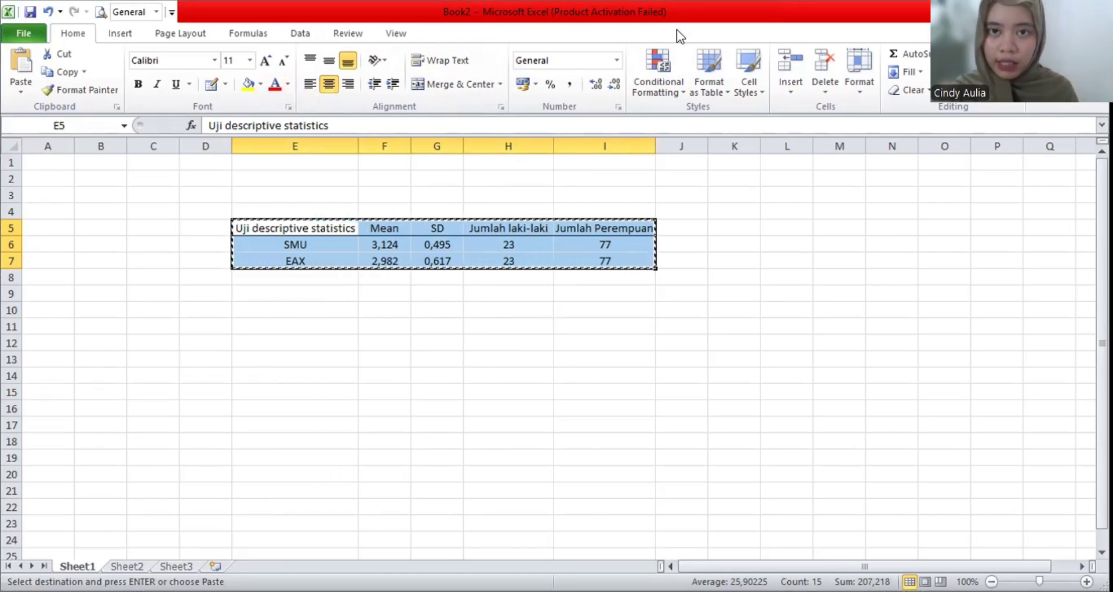
{"action": "key", "text": "alt+Tab"}
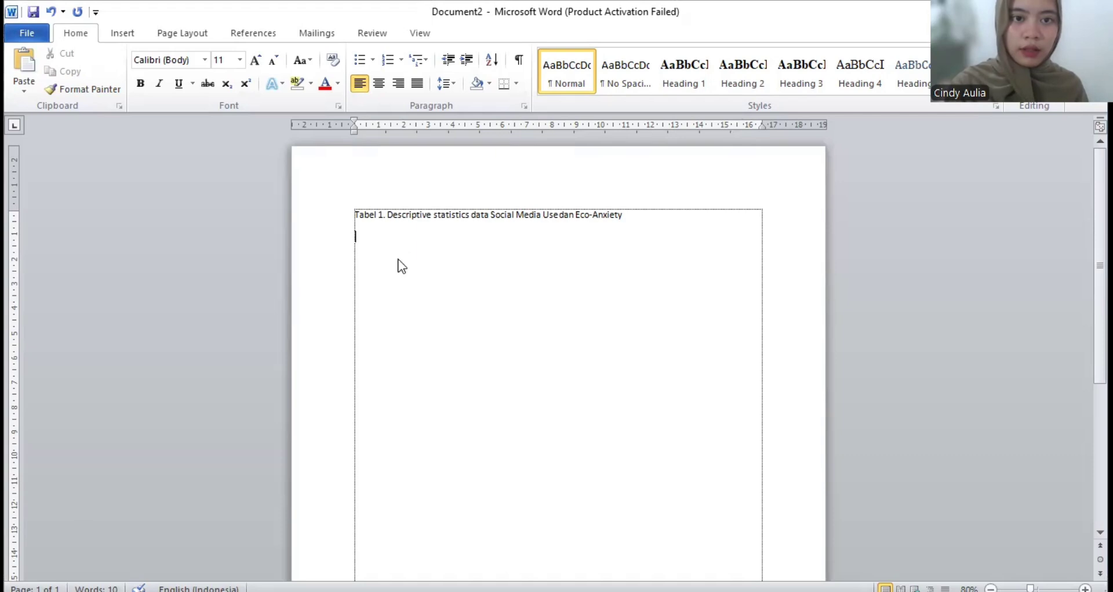
{"action": "key", "text": "ctrl+v"}
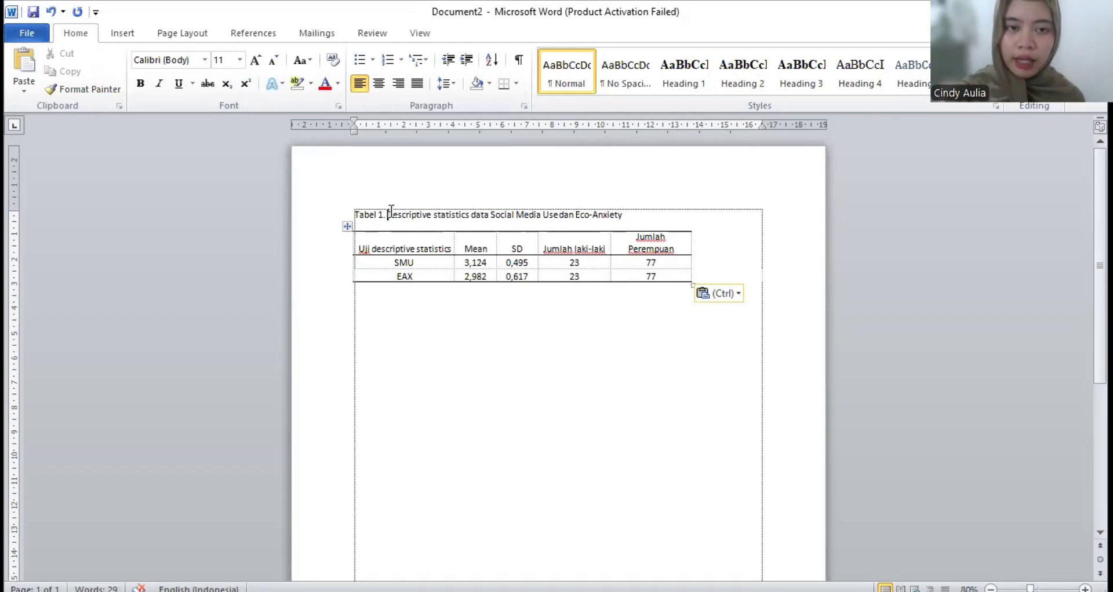
Italicize "Descriptive statistics", "Social Media Use" and "Eco-Anxiety" in the Tabel 1 caption.
{"action": "left_click_drag", "start_coordinate": [386, 214], "coordinate": [471, 215]}
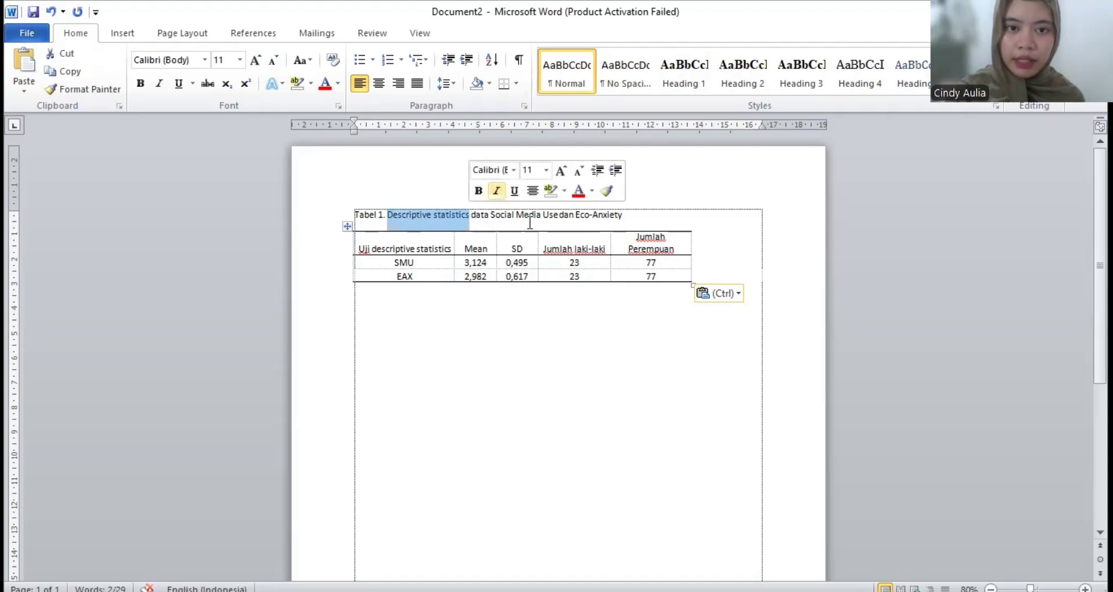
{"action": "left_click", "coordinate": [497, 192]}
{"action": "left_click_drag", "start_coordinate": [490, 216], "coordinate": [542, 216]}
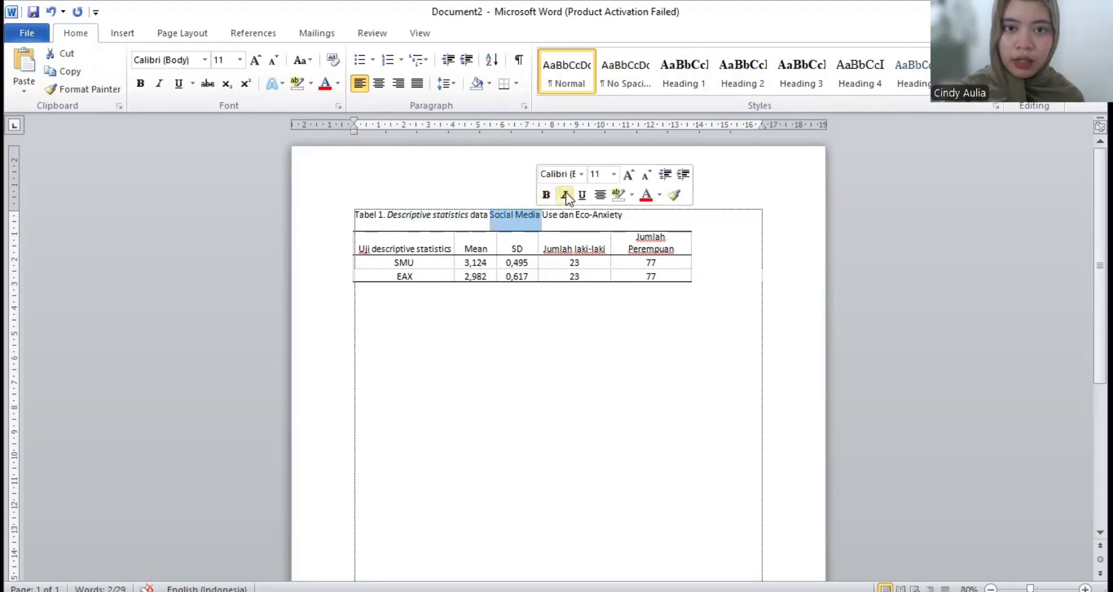
{"action": "left_click", "coordinate": [564, 195]}
{"action": "left_click_drag", "start_coordinate": [555, 215], "coordinate": [541, 216]}
{"action": "left_click", "coordinate": [569, 196]}
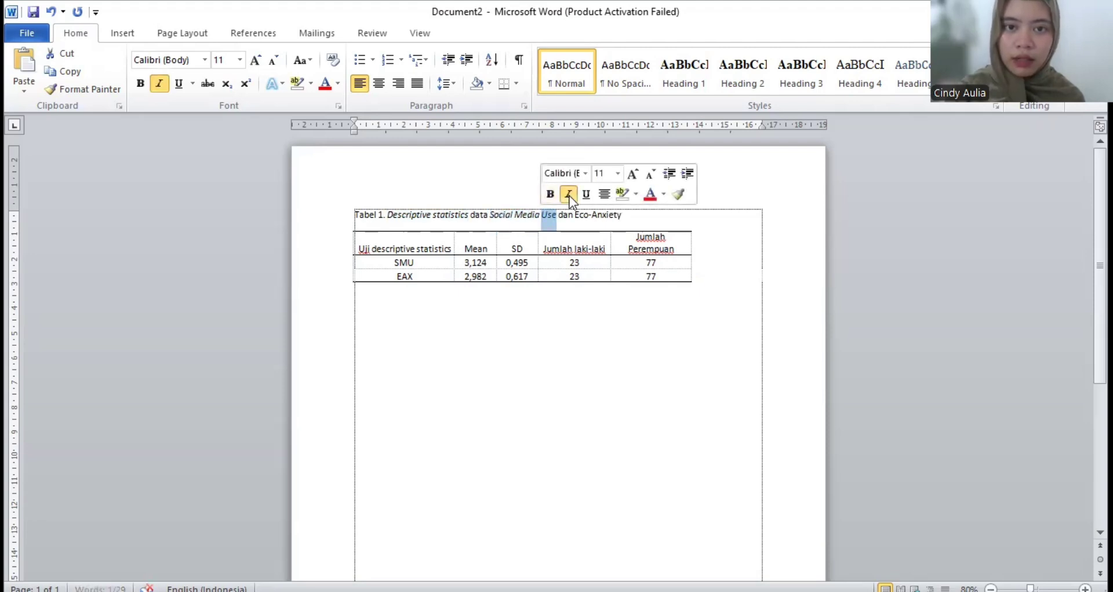
{"action": "left_click_drag", "start_coordinate": [575, 215], "coordinate": [622, 216]}
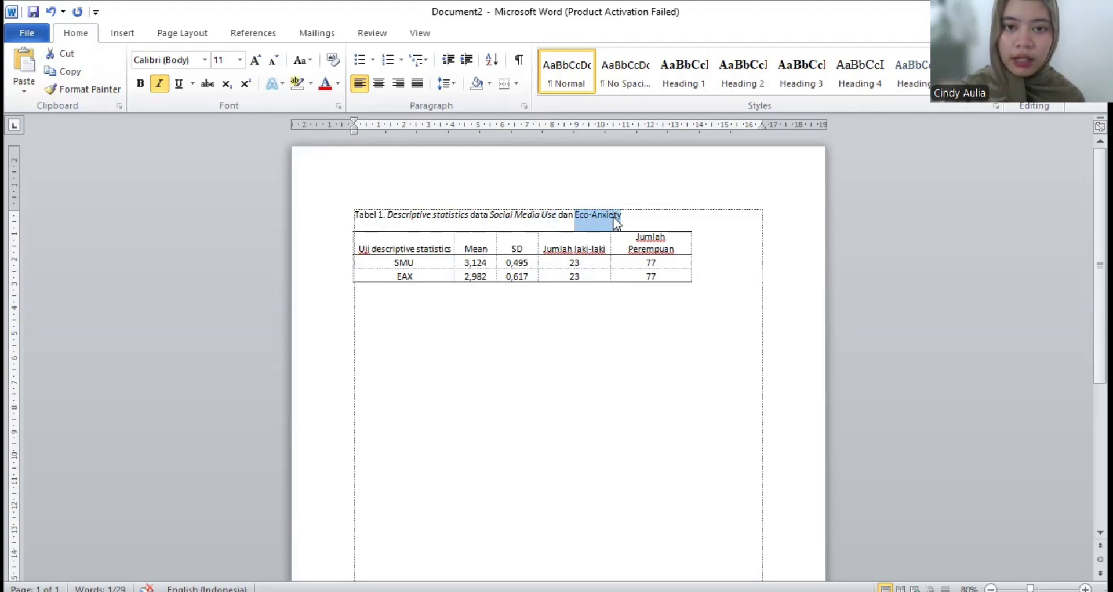
{"action": "left_click", "coordinate": [640, 194]}
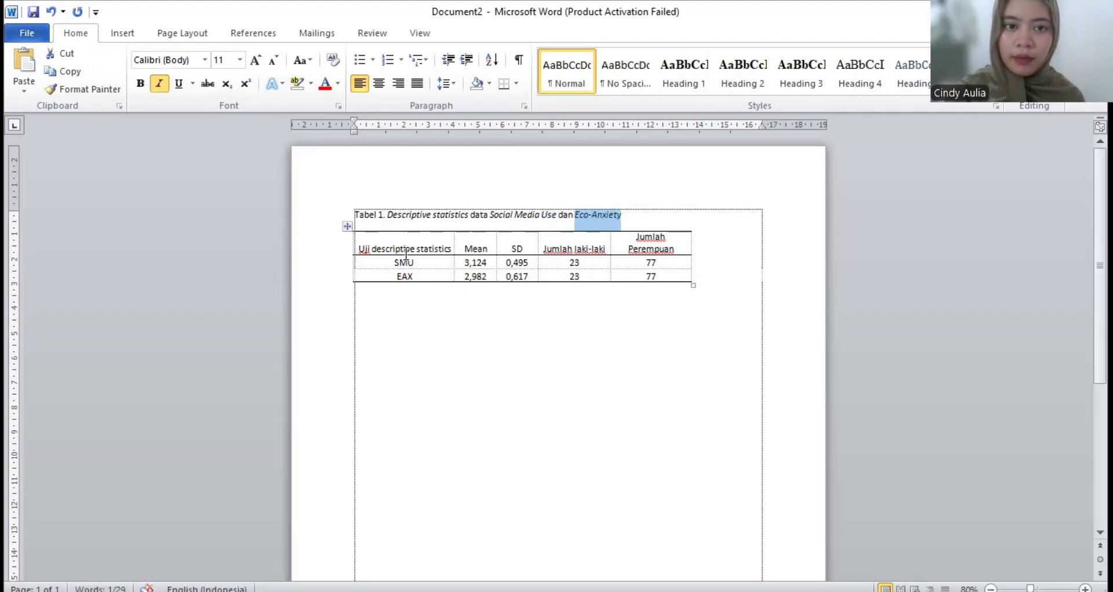
Italicize the words "descriptive statistics" in the first header cell of the pasted table.
{"action": "left_click_drag", "start_coordinate": [452, 250], "coordinate": [384, 251]}
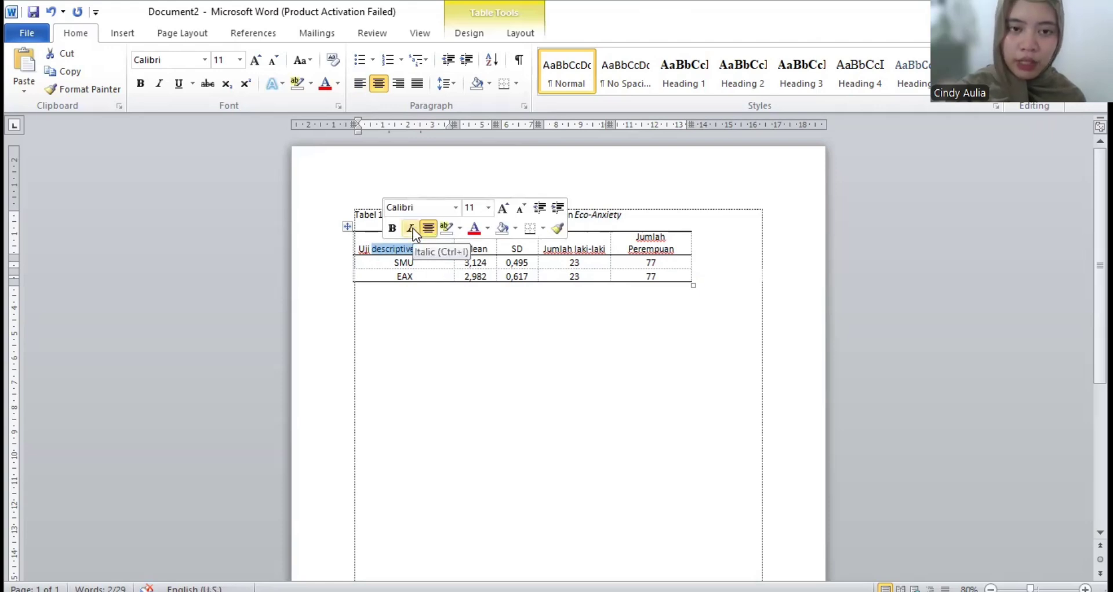
{"action": "left_click", "coordinate": [413, 228]}
{"action": "left_click", "coordinate": [611, 366]}
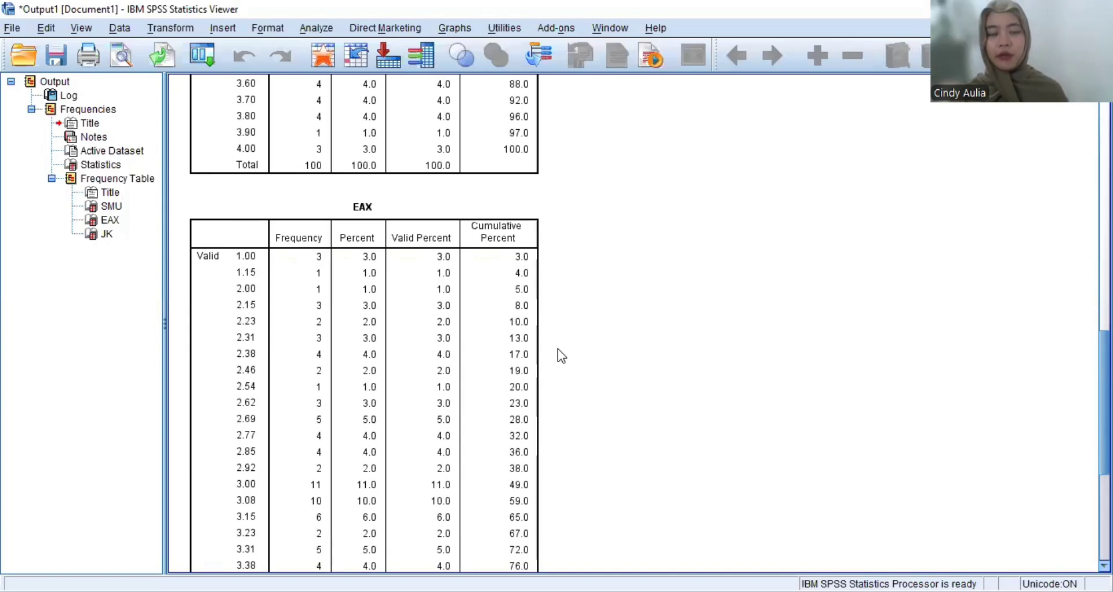
Switch to SPSS and start an Explore analysis with SMU and EAX as the dependent variables.
{"action": "scroll", "coordinate": [557, 349], "scroll_direction": "up", "scroll_amount": 5}
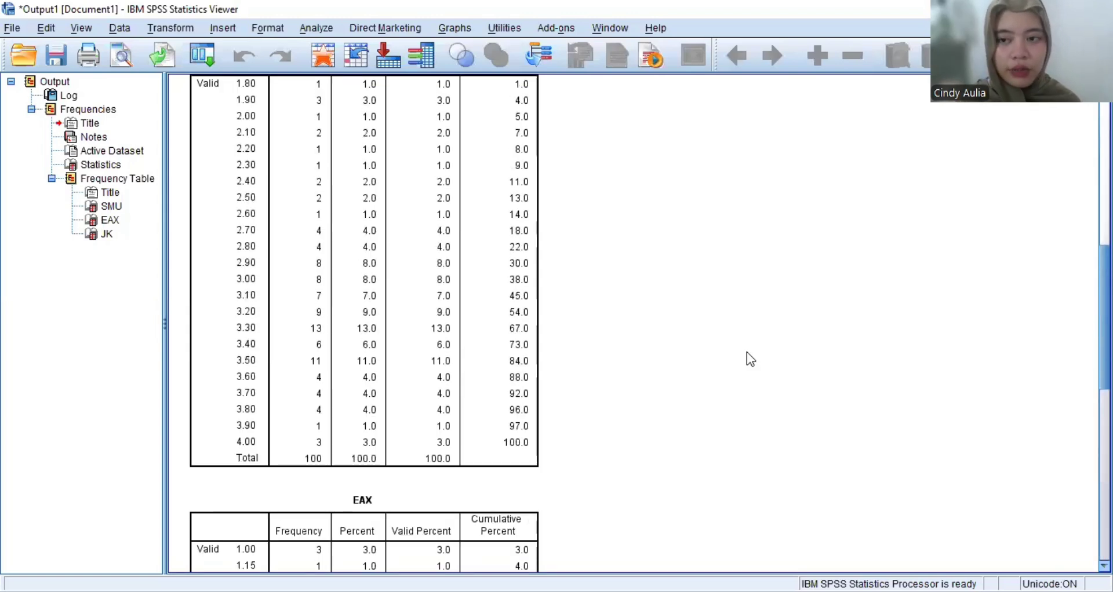
{"action": "scroll", "coordinate": [747, 353], "scroll_direction": "up", "scroll_amount": 7}
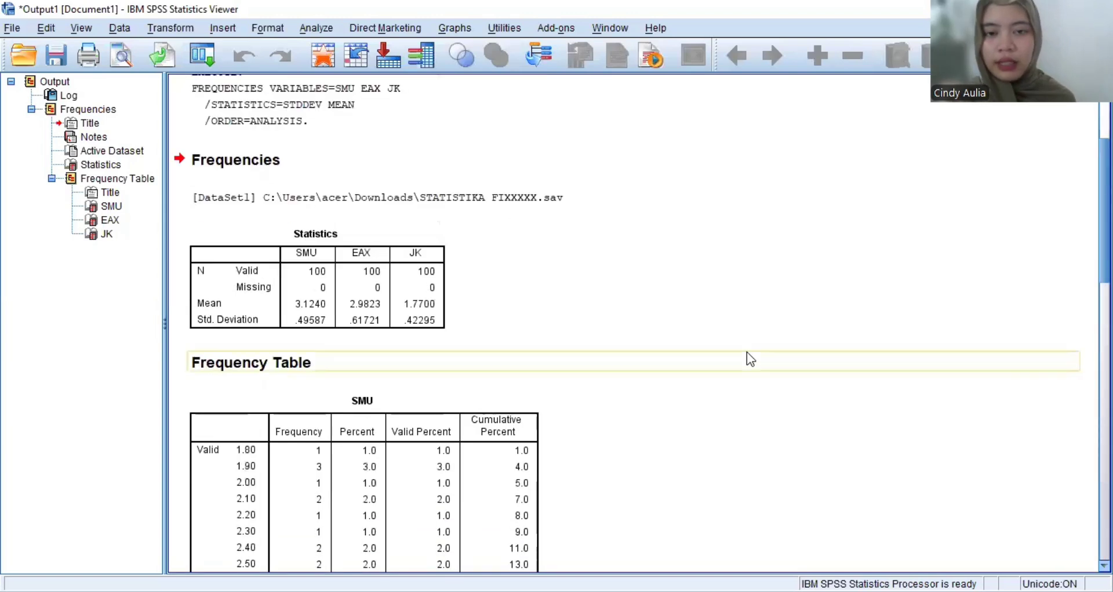
{"action": "scroll", "coordinate": [676, 263], "scroll_direction": "down", "scroll_amount": 5}
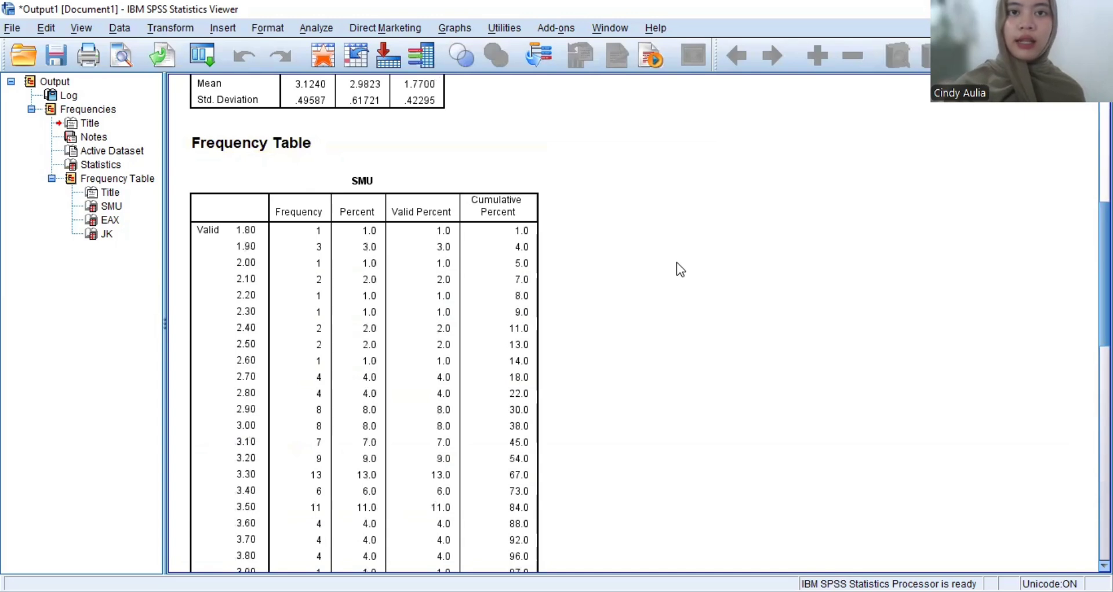
{"action": "left_click", "coordinate": [314, 26]}
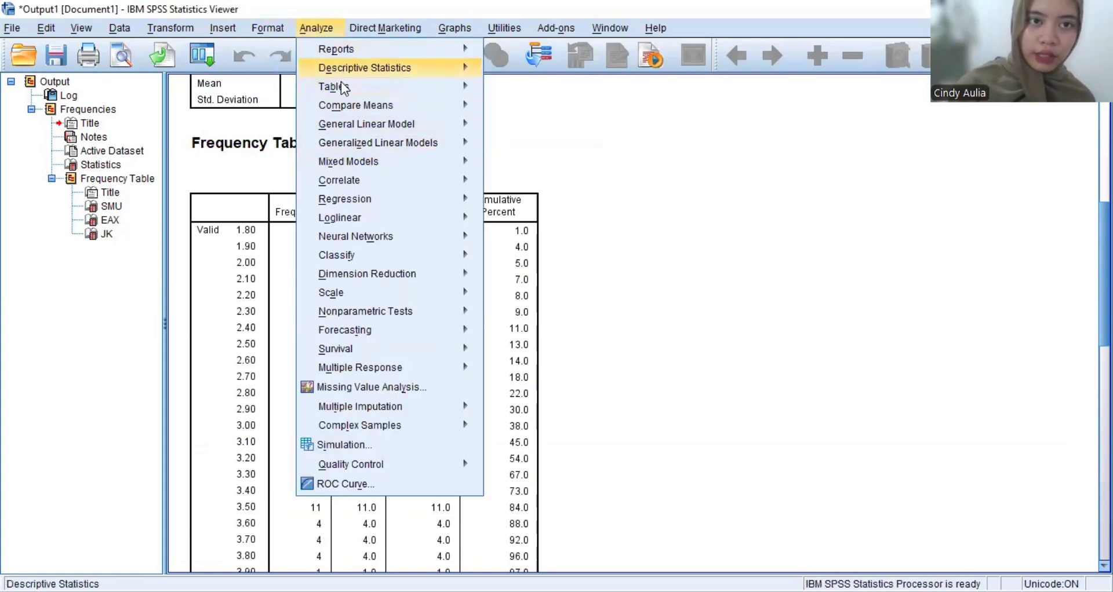
{"action": "mouse_move", "coordinate": [365, 66]}
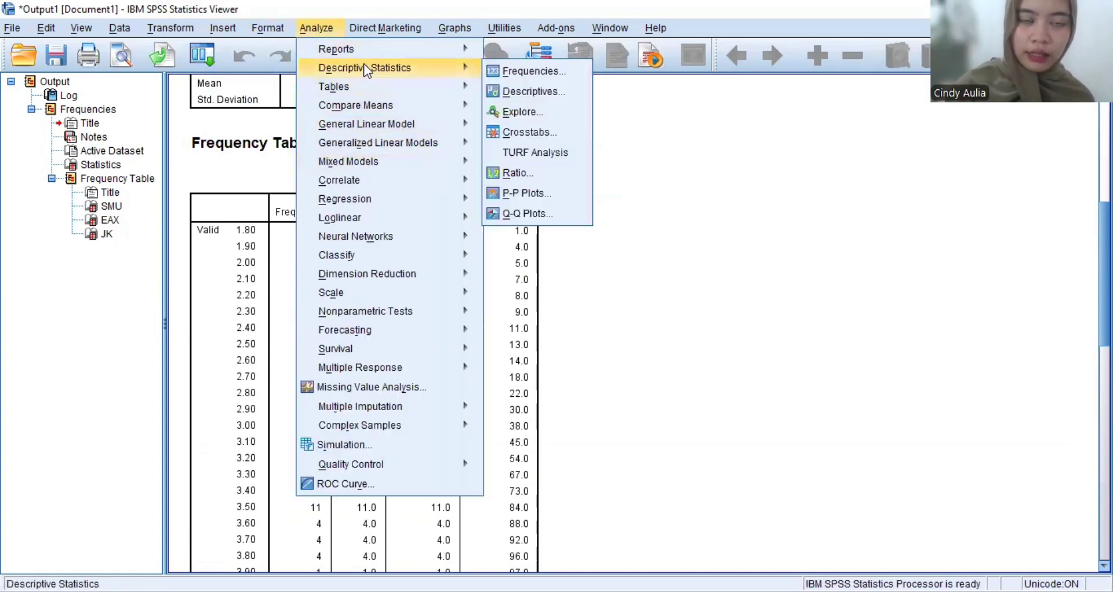
{"action": "left_click", "coordinate": [536, 114]}
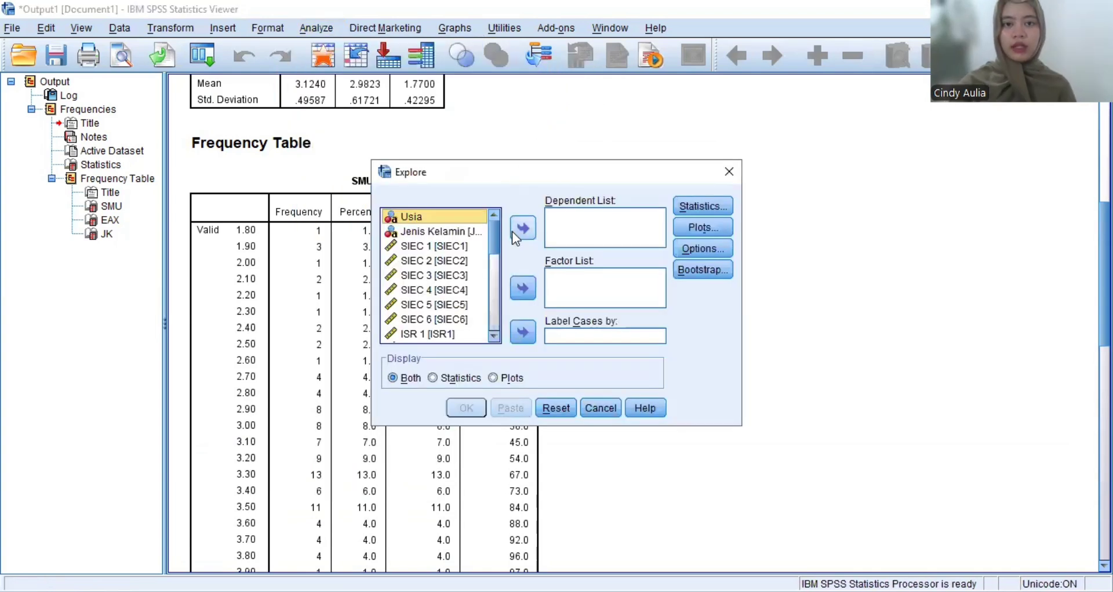
{"action": "scroll", "coordinate": [496, 235], "scroll_direction": "down", "scroll_amount": 7}
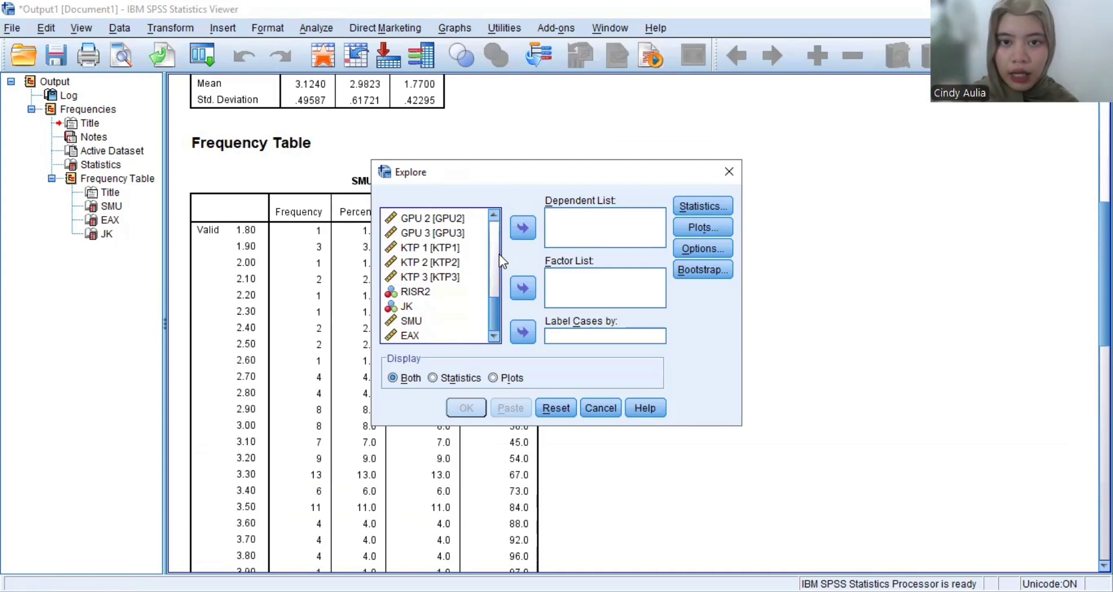
{"action": "left_click", "coordinate": [524, 228]}
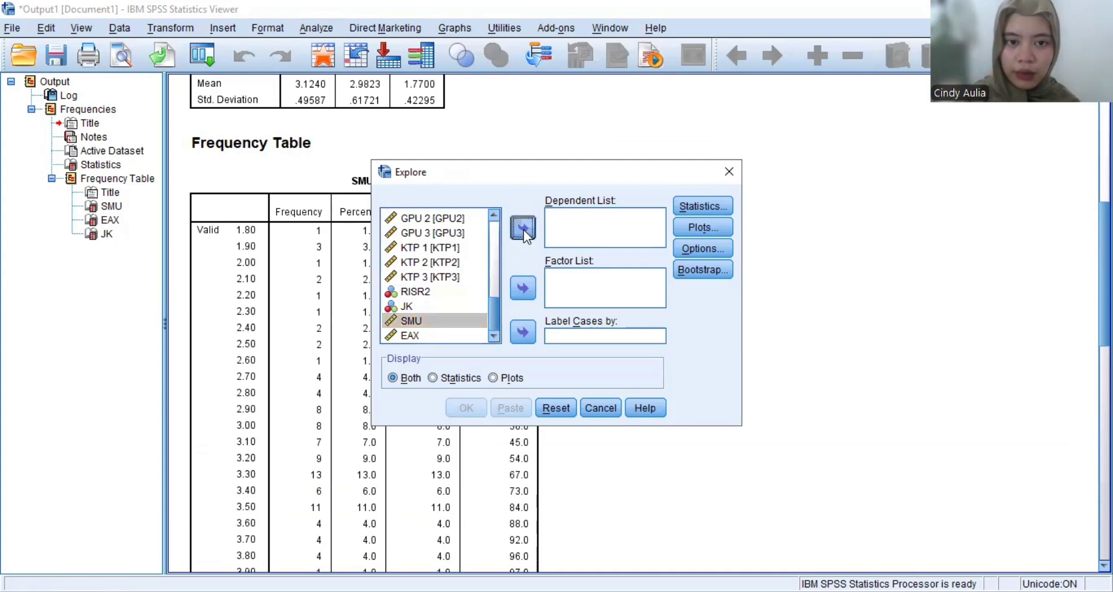
{"action": "left_click", "coordinate": [452, 342]}
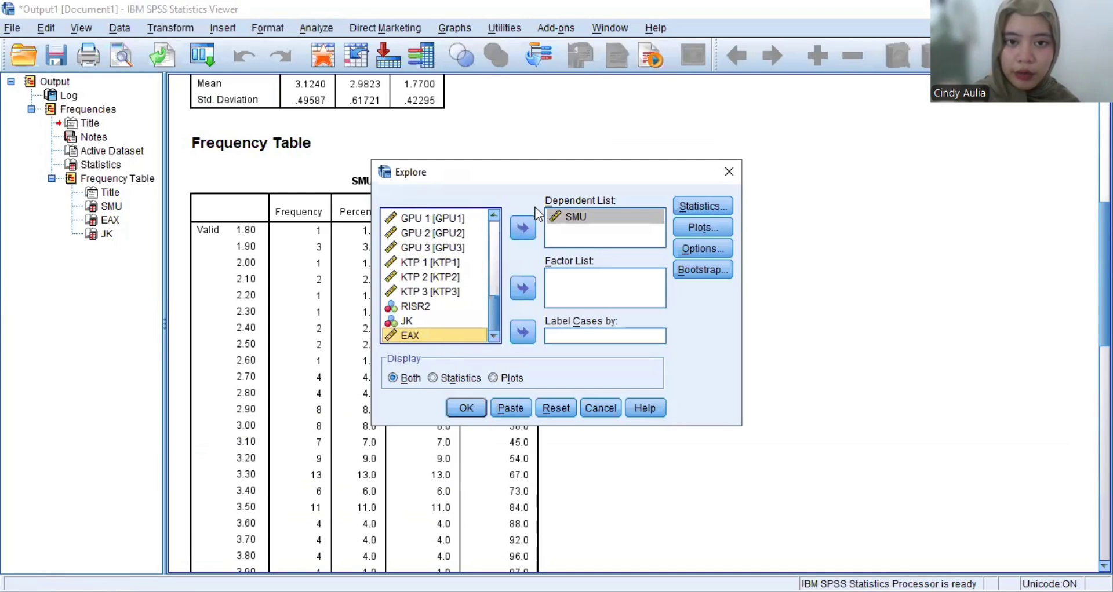
{"action": "left_click", "coordinate": [523, 229]}
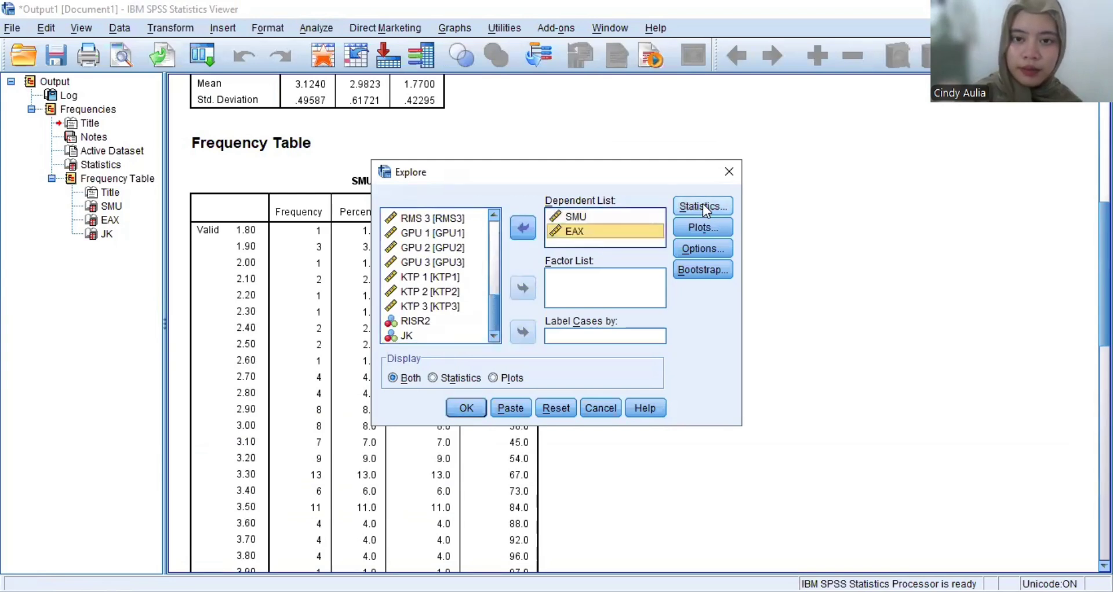
Add a histogram and normality plots with tests to the Explore plots, and run the analysis.
{"action": "left_click", "coordinate": [717, 230]}
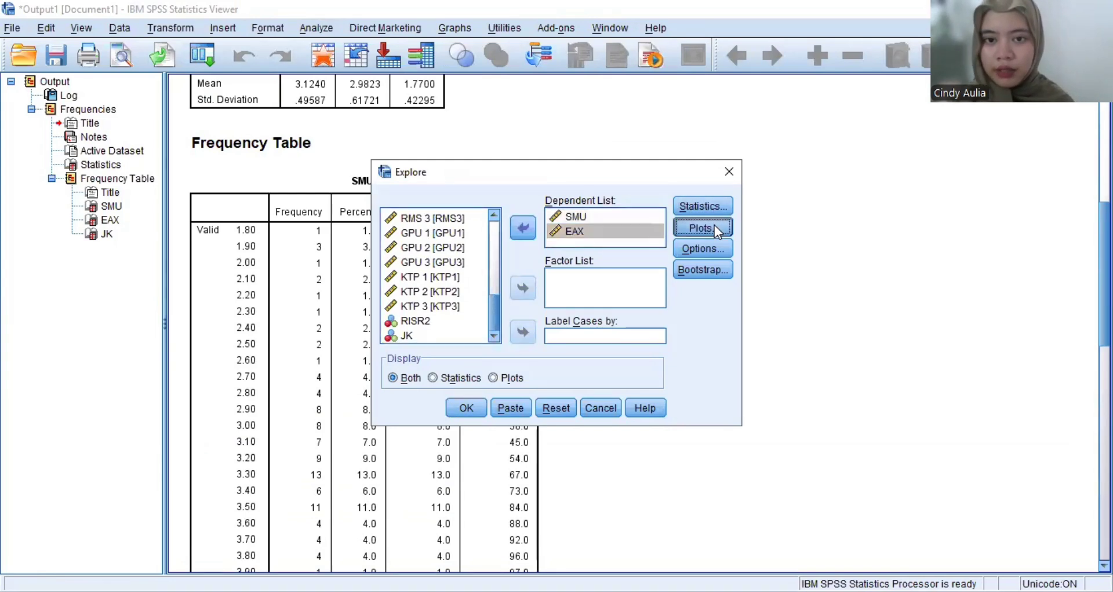
{"action": "left_click", "coordinate": [619, 237]}
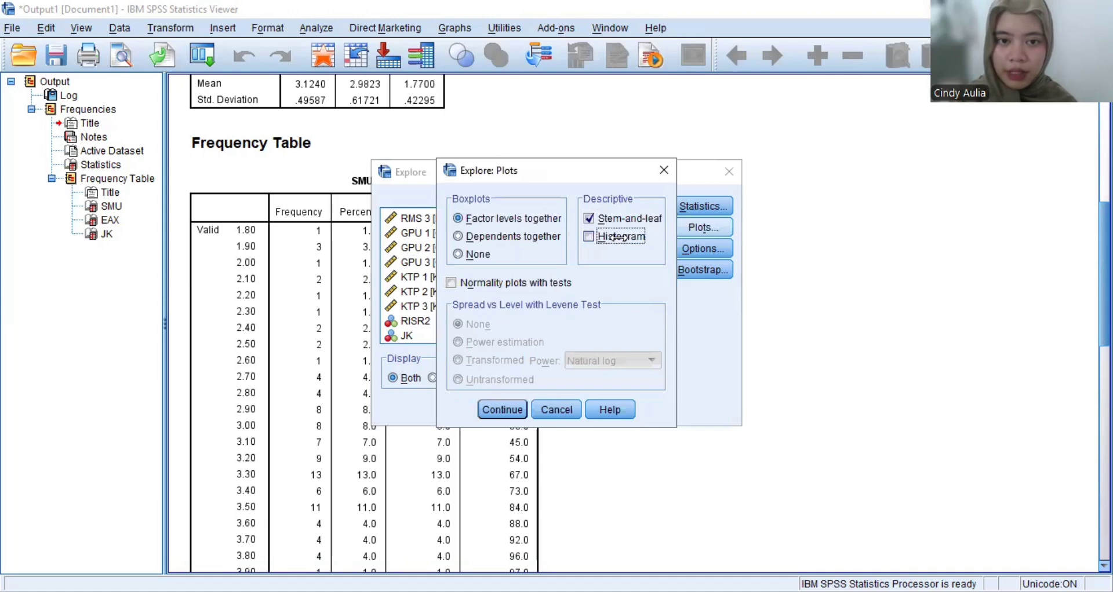
{"action": "left_click", "coordinate": [452, 283]}
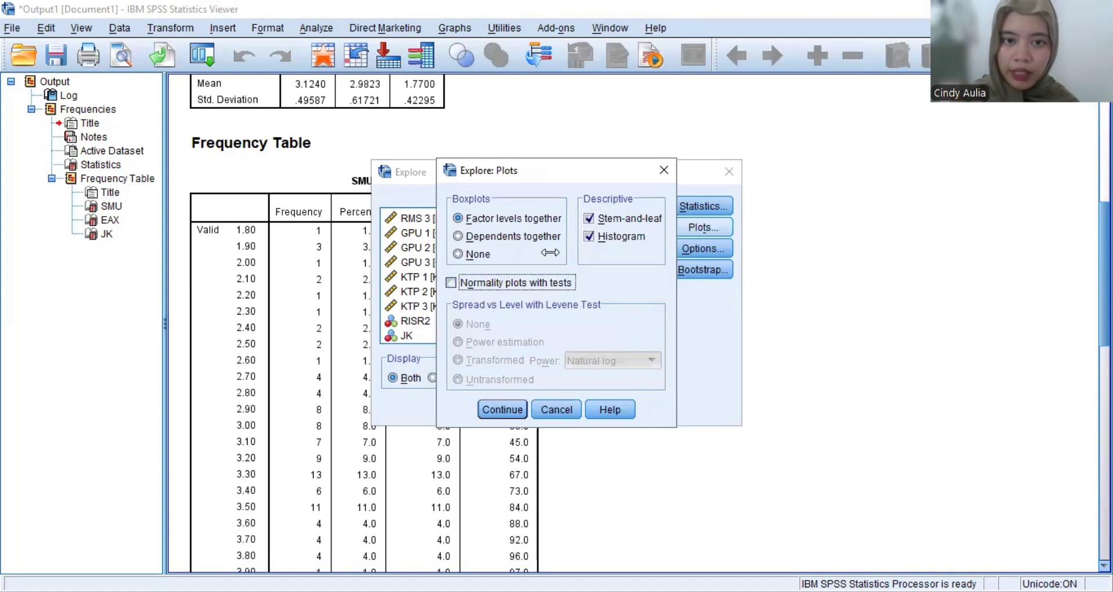
{"action": "left_click", "coordinate": [490, 410]}
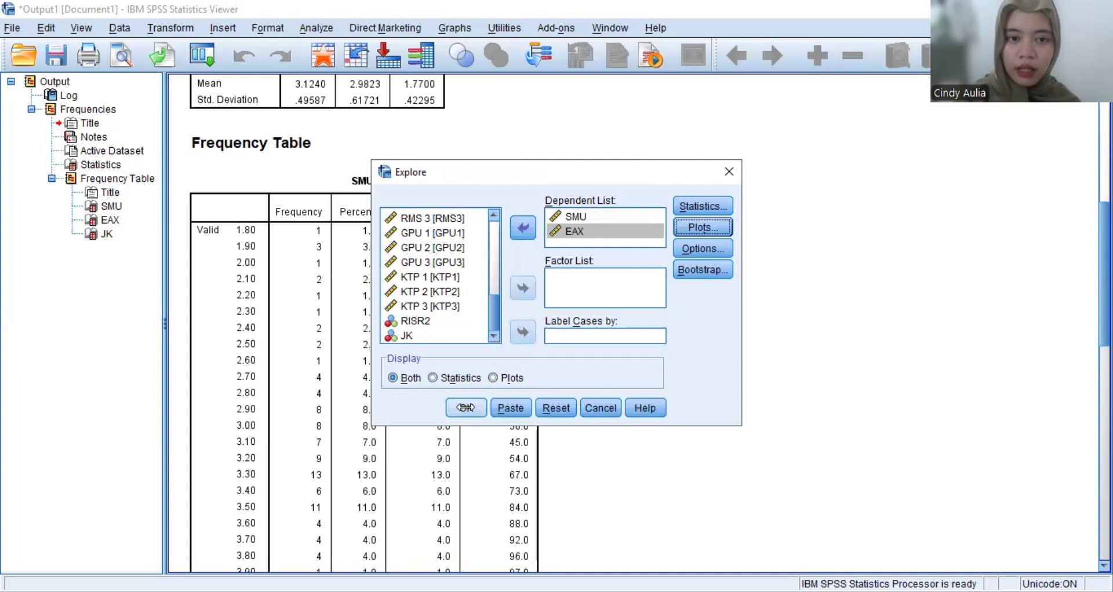
{"action": "left_click", "coordinate": [465, 408]}
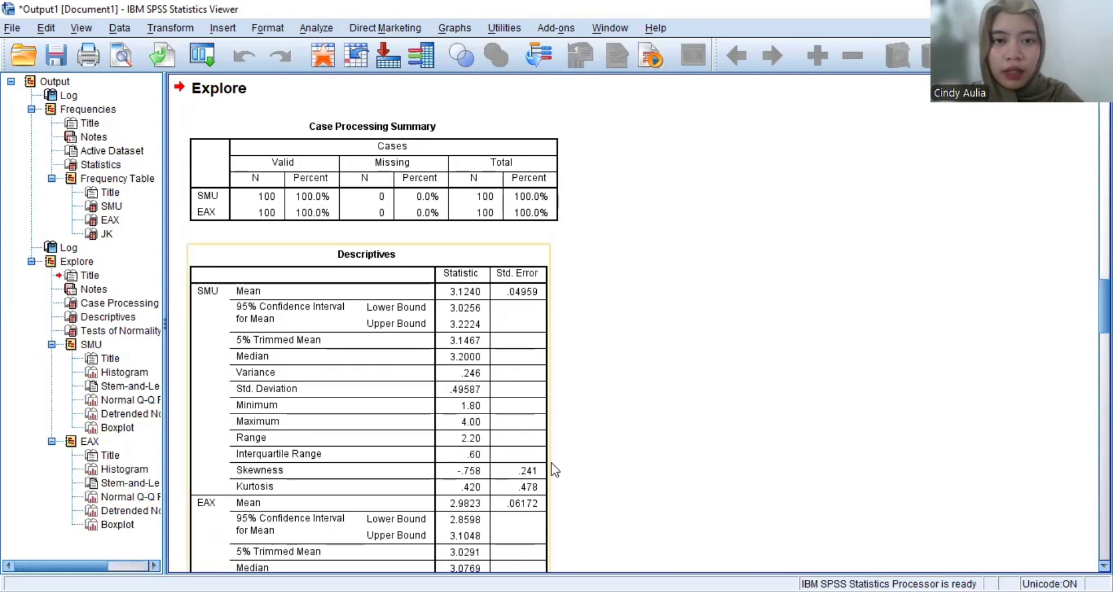
Examine the Explore output for SMU and EAX: case processing summary, descriptives, tests of normality and the SMU histogram.
{"action": "scroll", "coordinate": [634, 454], "scroll_direction": "down", "scroll_amount": 5}
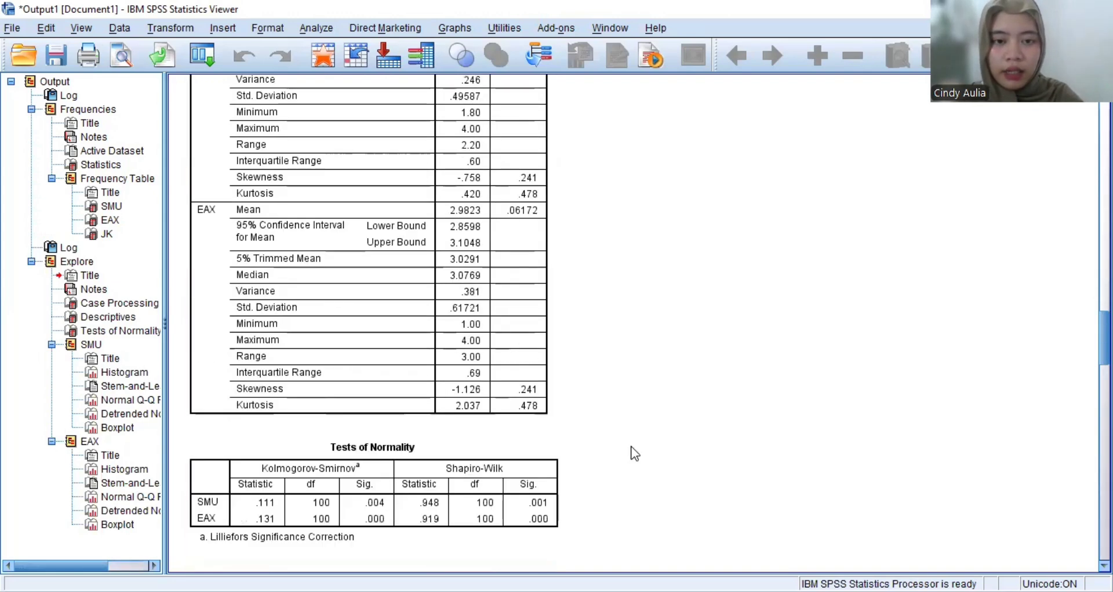
{"action": "scroll", "coordinate": [635, 453], "scroll_direction": "up", "scroll_amount": 6}
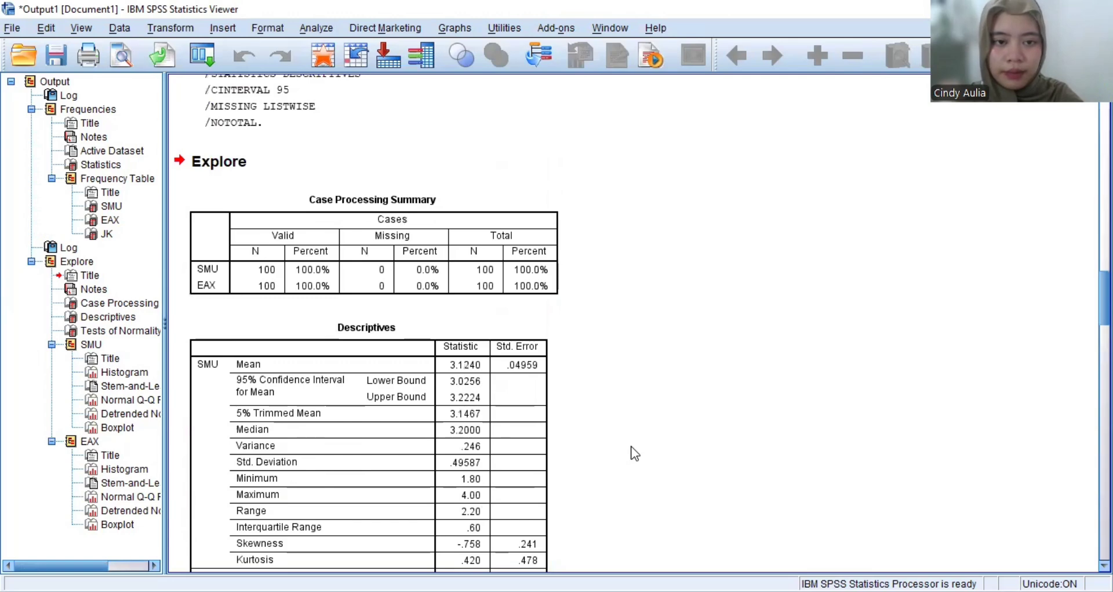
{"action": "scroll", "coordinate": [635, 453], "scroll_direction": "down", "scroll_amount": 2}
{"action": "scroll", "coordinate": [634, 453], "scroll_direction": "up", "scroll_amount": 1}
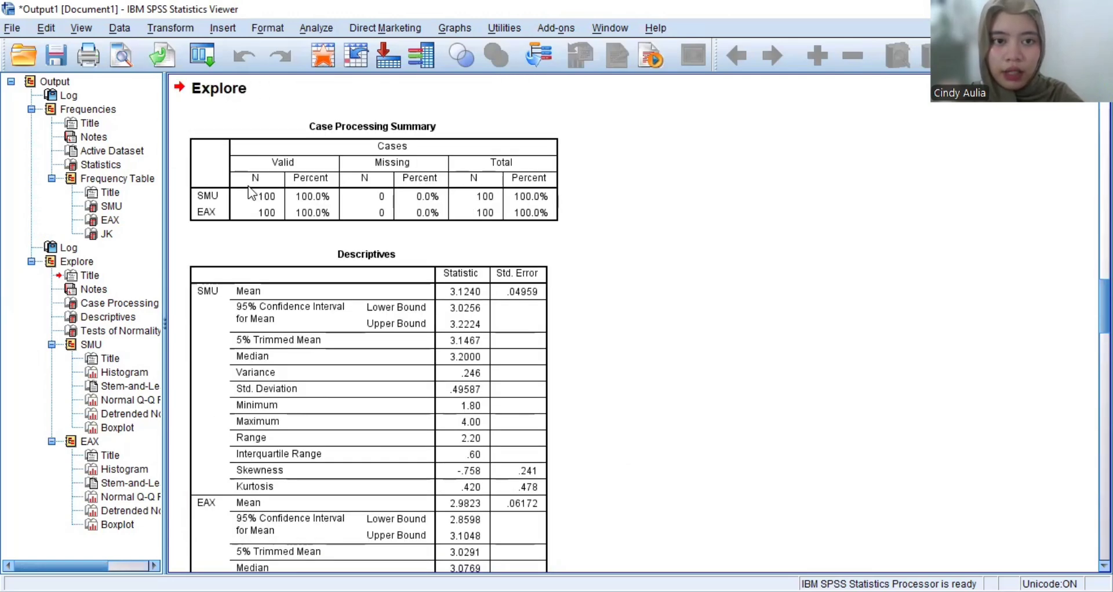
{"action": "left_click", "coordinate": [423, 247]}
{"action": "scroll", "coordinate": [405, 242], "scroll_direction": "down", "scroll_amount": 4}
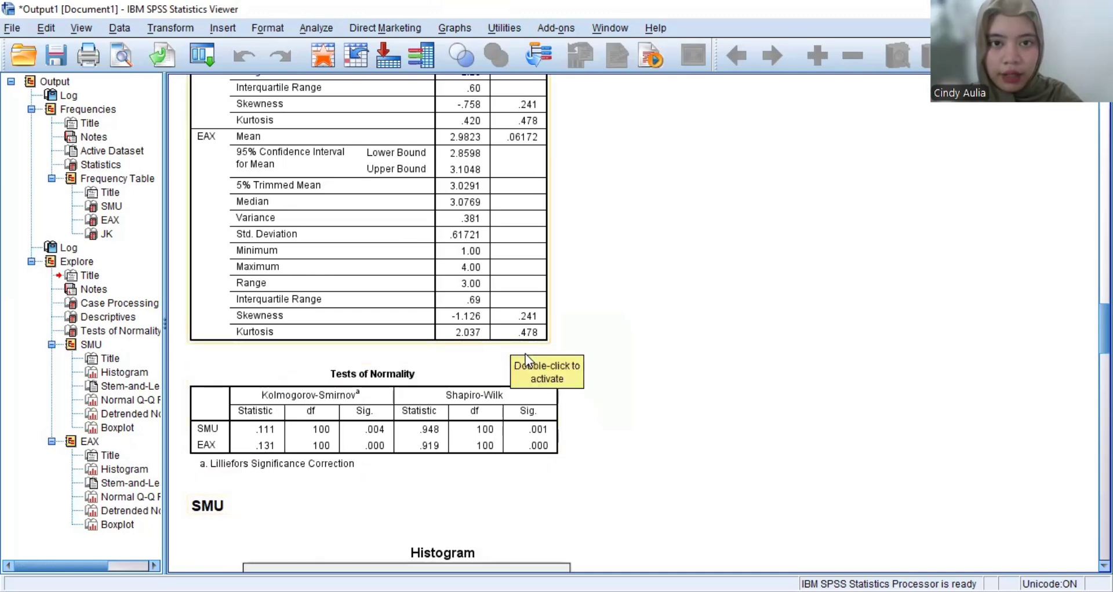
{"action": "scroll", "coordinate": [525, 355], "scroll_direction": "up", "scroll_amount": 1}
{"action": "scroll", "coordinate": [525, 355], "scroll_direction": "down", "scroll_amount": 2}
{"action": "scroll", "coordinate": [525, 354], "scroll_direction": "down", "scroll_amount": 1}
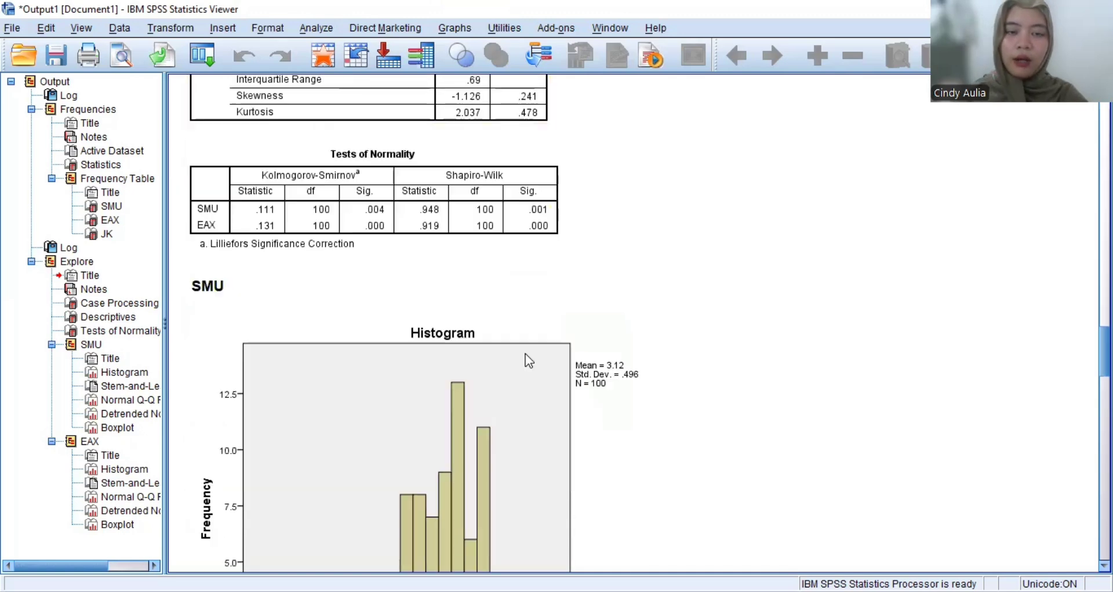
{"action": "scroll", "coordinate": [525, 354], "scroll_direction": "up", "scroll_amount": 10}
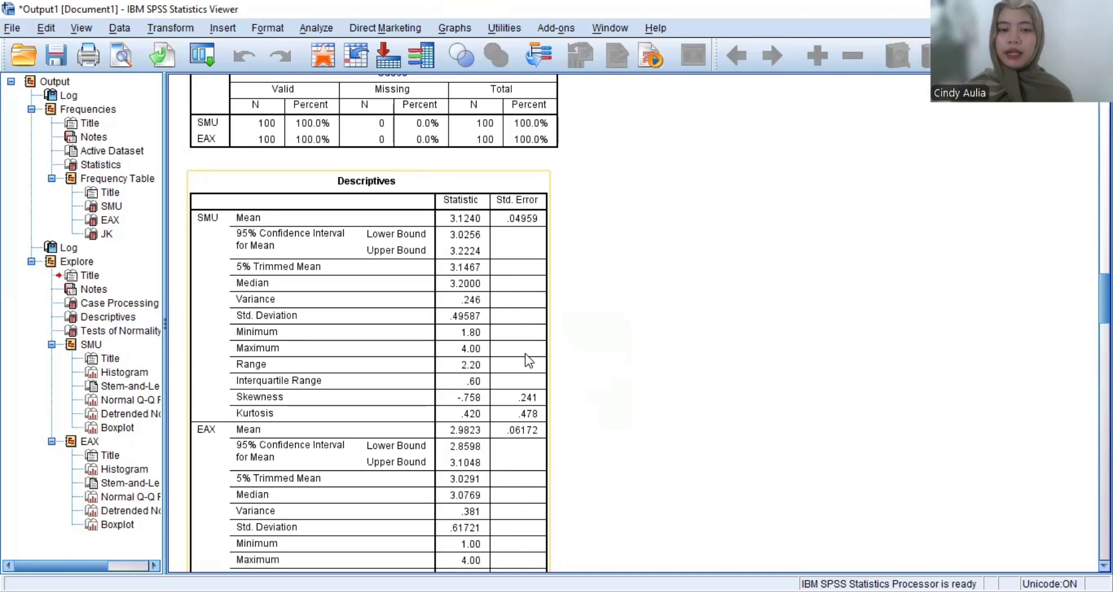
Examine the skewness and kurtosis of SMU and EAX in the Descriptives table alongside the Tests of Normality significance values.
{"action": "scroll", "coordinate": [609, 410], "scroll_direction": "down", "scroll_amount": 5}
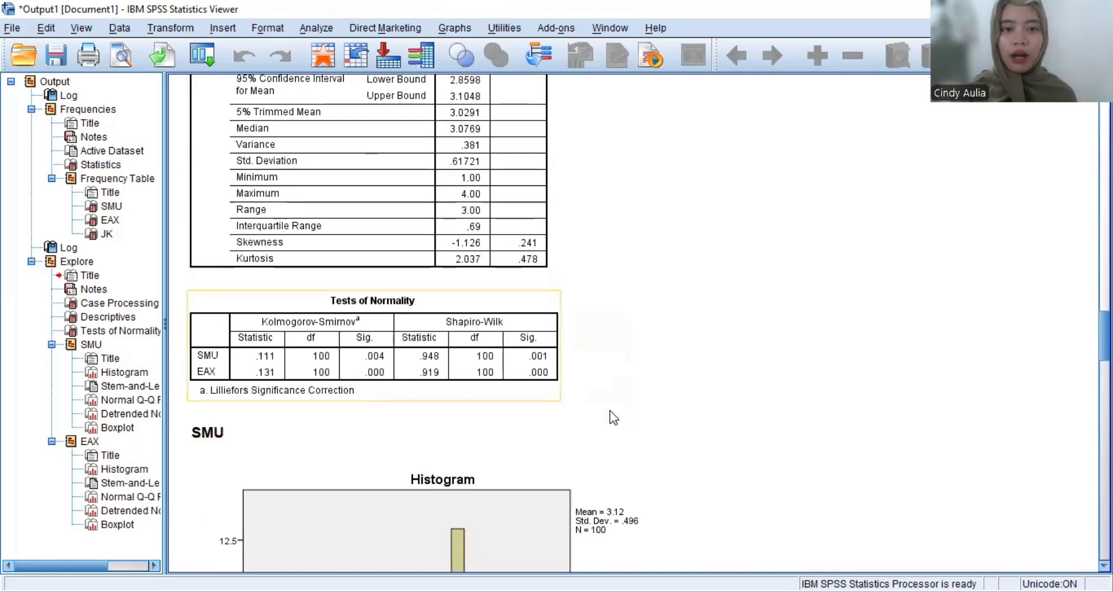
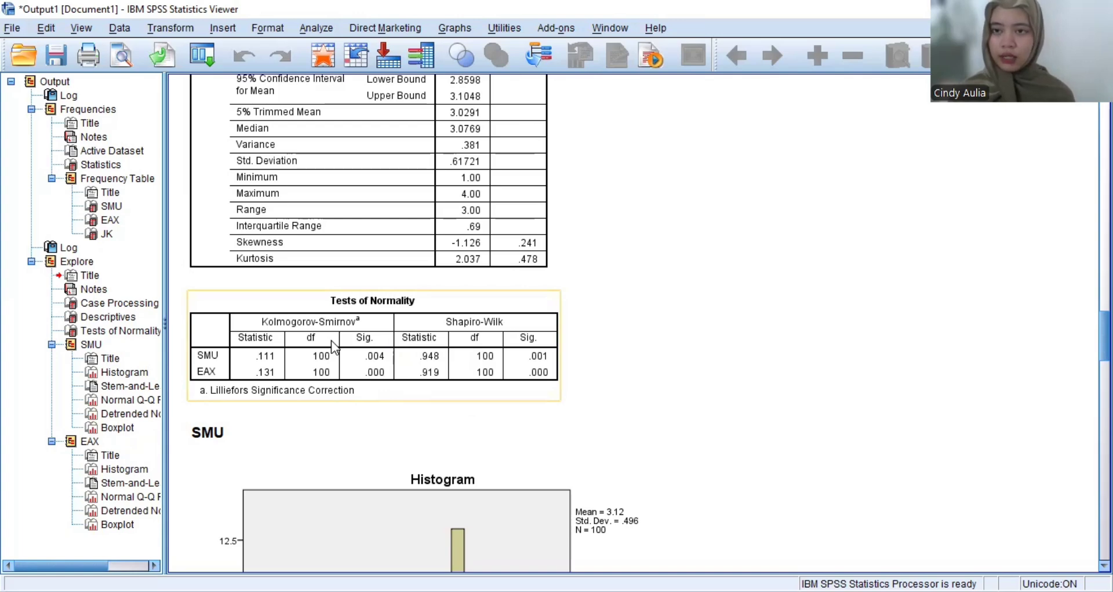
{"action": "left_click", "coordinate": [441, 174]}
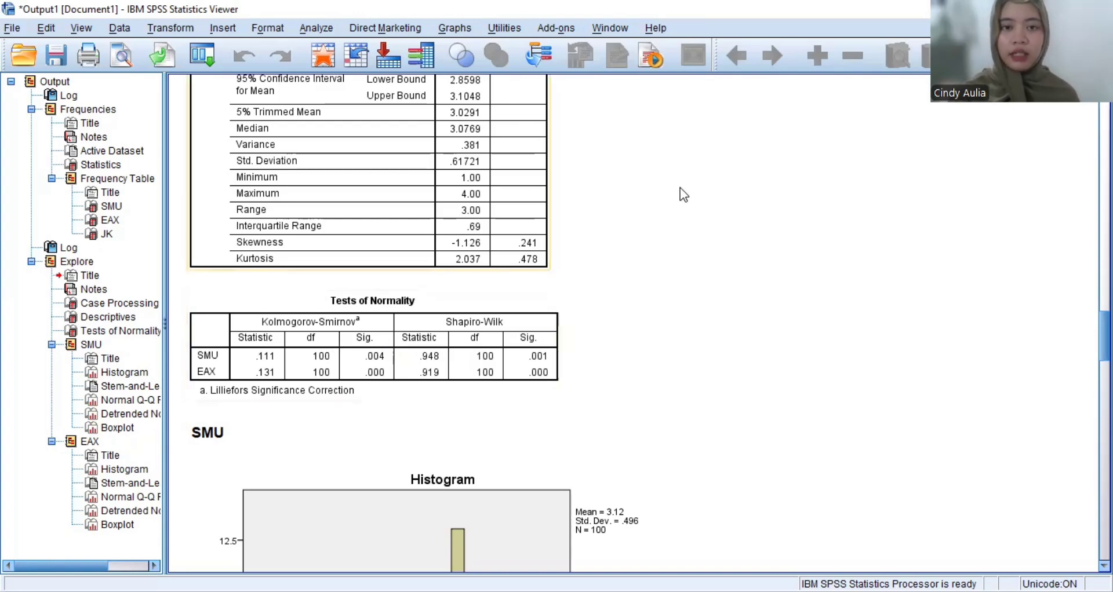
{"action": "left_click", "coordinate": [682, 192]}
{"action": "scroll", "coordinate": [686, 196], "scroll_direction": "up", "scroll_amount": 5}
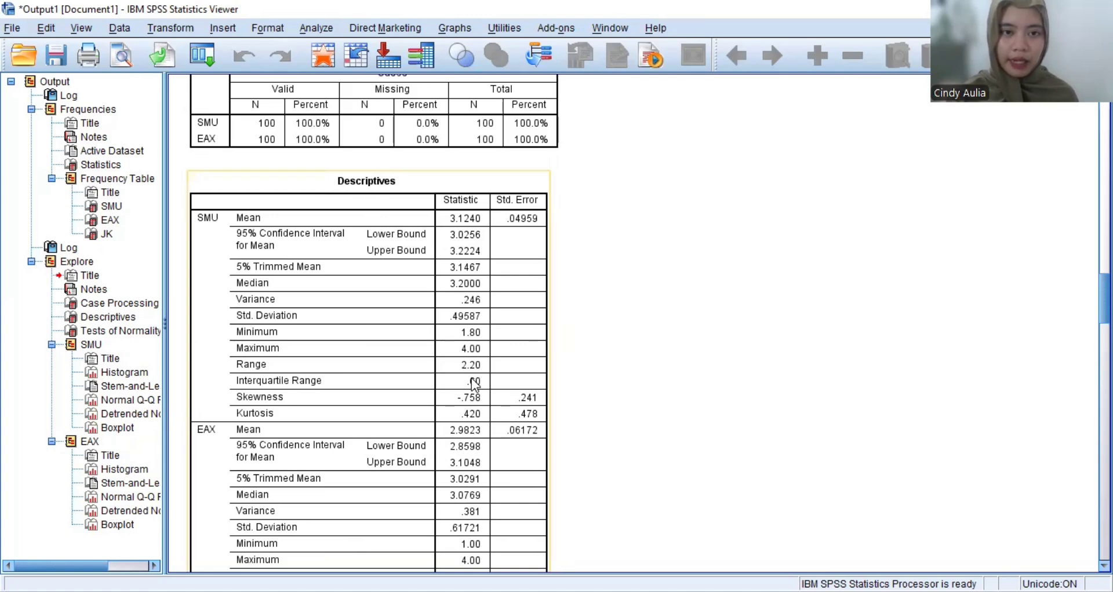
{"action": "scroll", "coordinate": [475, 386], "scroll_direction": "down", "scroll_amount": 5}
{"action": "scroll", "coordinate": [475, 385], "scroll_direction": "up", "scroll_amount": 2}
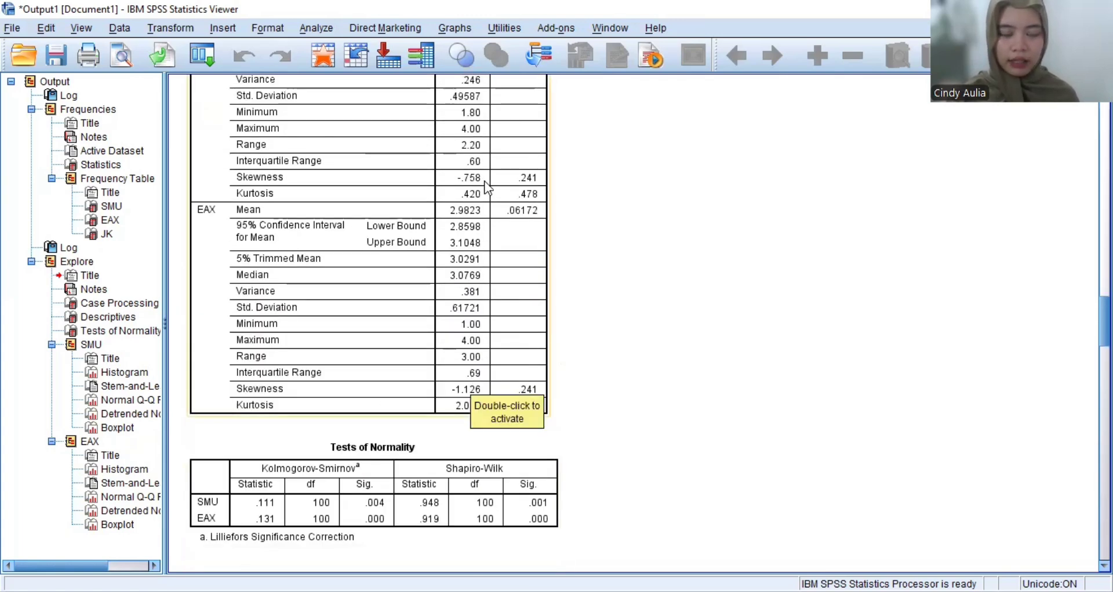
{"action": "scroll", "coordinate": [517, 388], "scroll_direction": "up", "scroll_amount": 2}
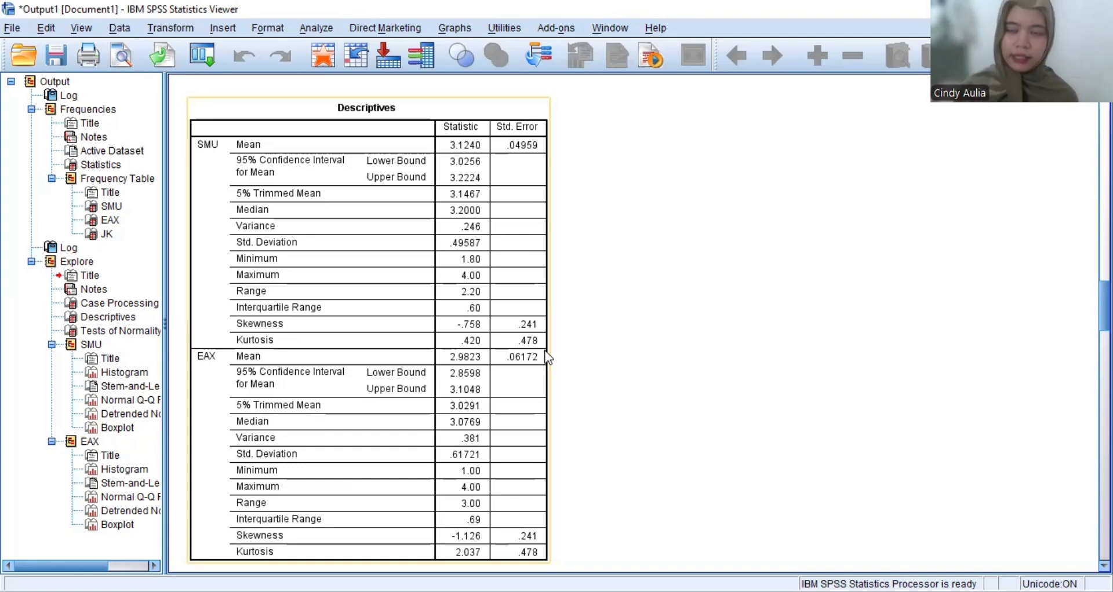
{"action": "scroll", "coordinate": [629, 436], "scroll_direction": "down", "scroll_amount": 20}
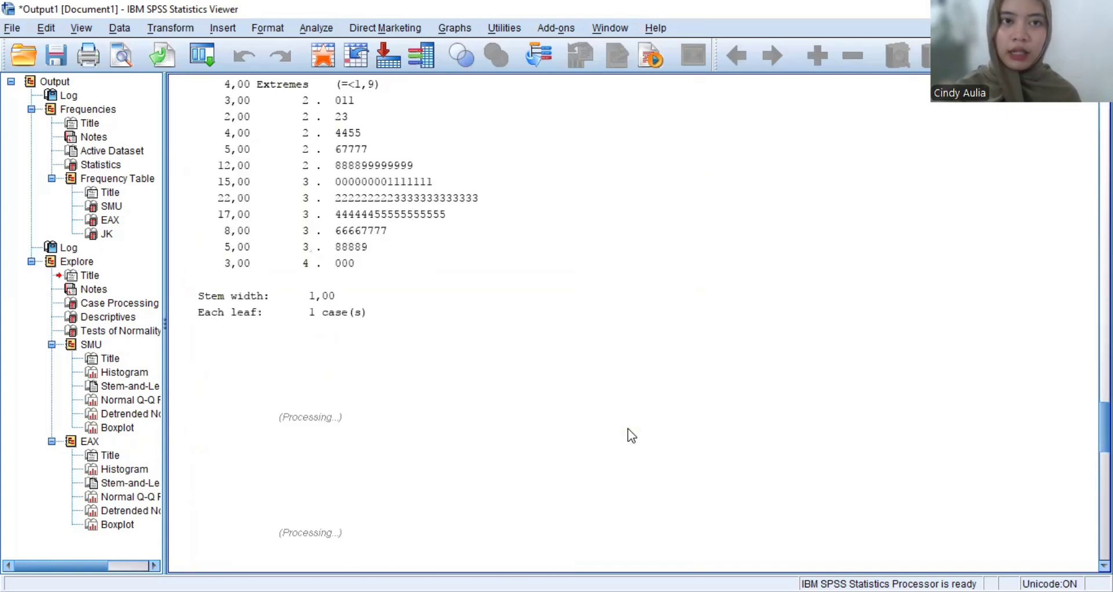
Start a Means comparison with EAX as the dependent variable and SMU as the independent variable.
{"action": "left_click", "coordinate": [305, 24]}
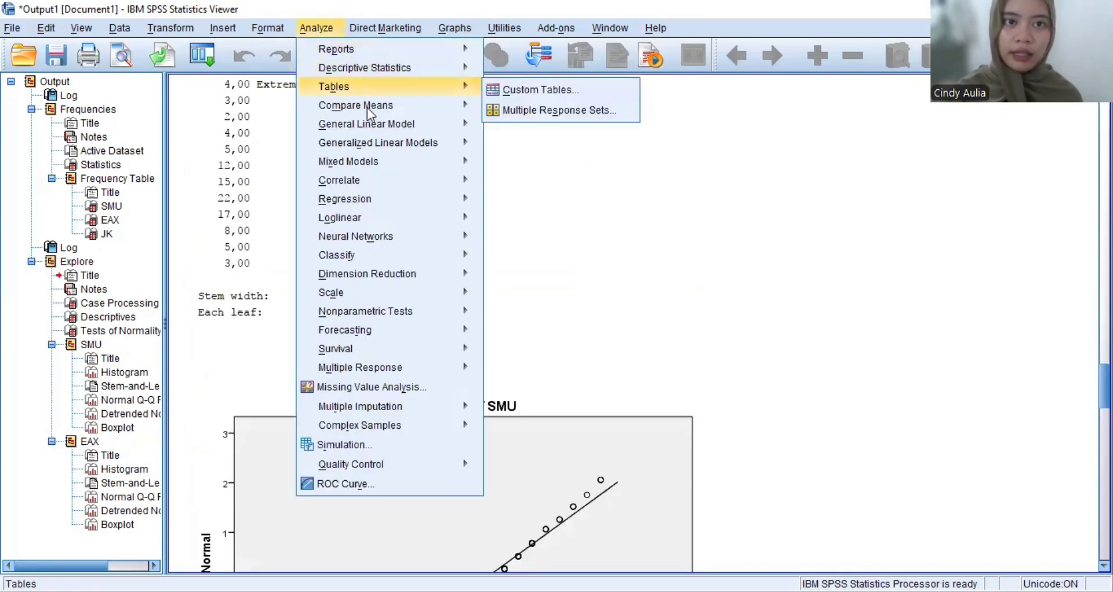
{"action": "mouse_move", "coordinate": [368, 111]}
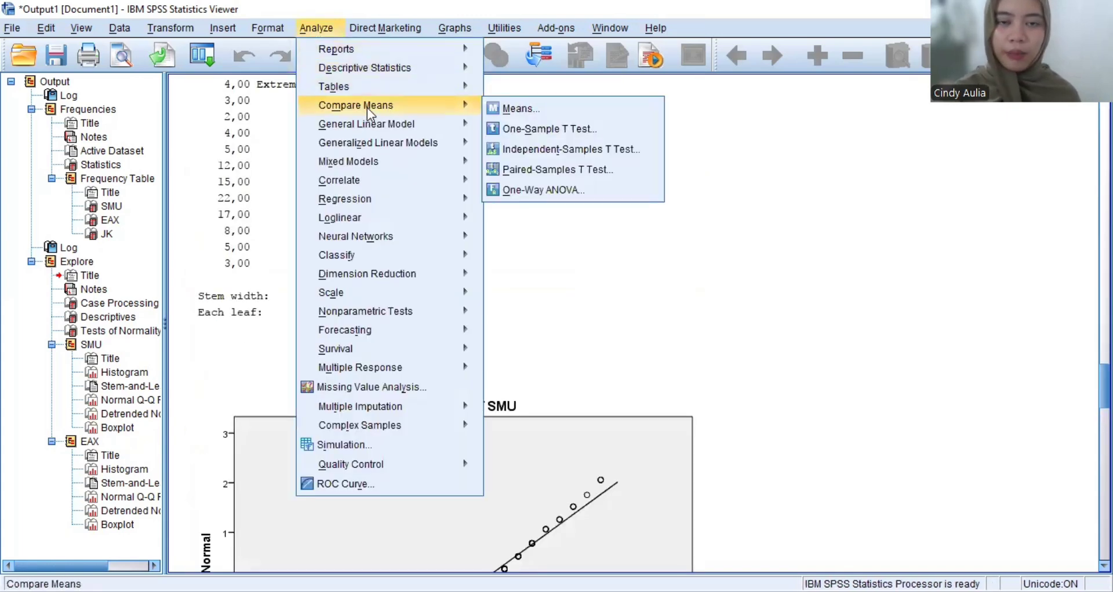
{"action": "left_click", "coordinate": [495, 111]}
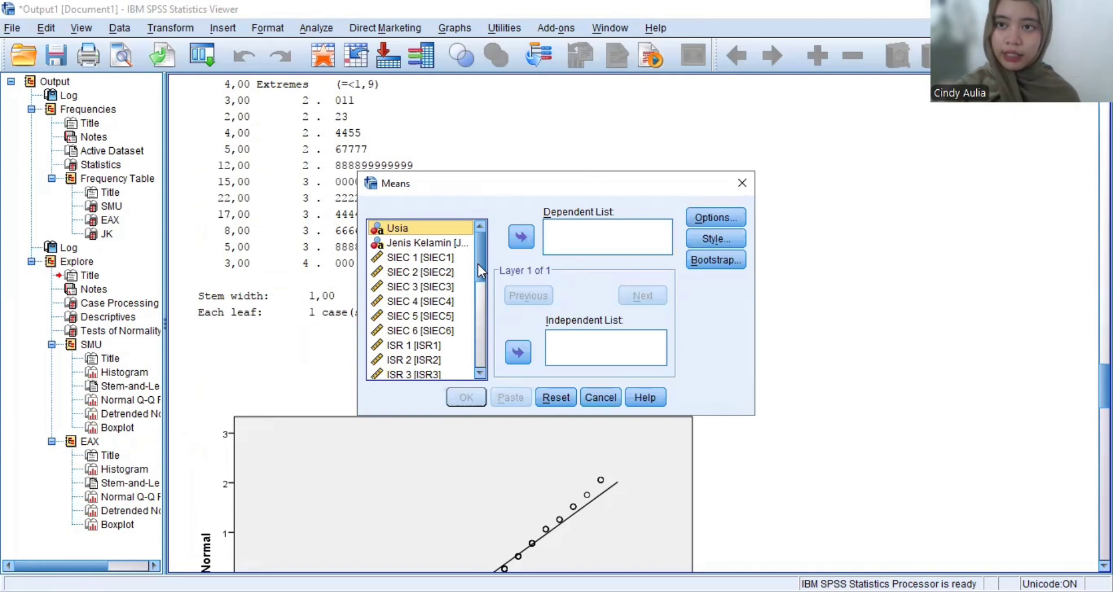
{"action": "left_click_drag", "start_coordinate": [477, 263], "coordinate": [479, 346]}
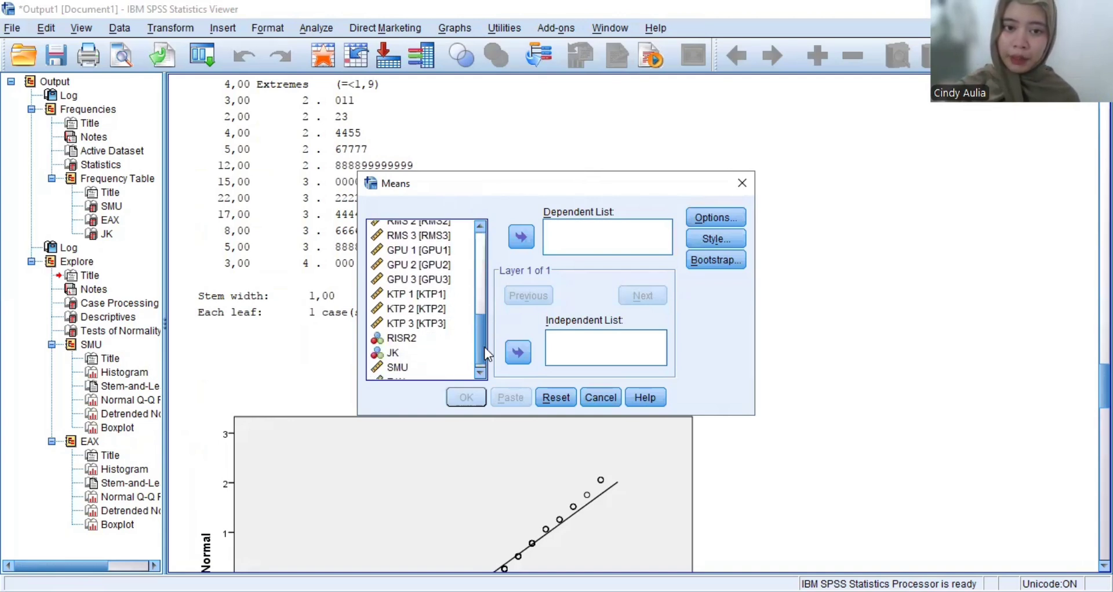
{"action": "left_click_drag", "start_coordinate": [484, 347], "coordinate": [482, 366]}
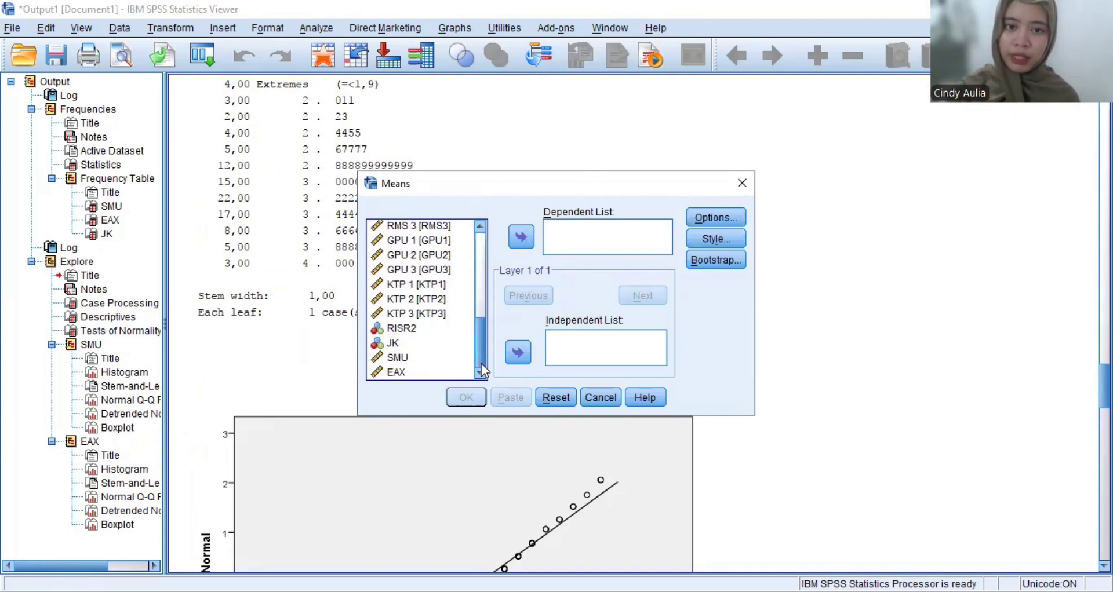
{"action": "left_click", "coordinate": [394, 360]}
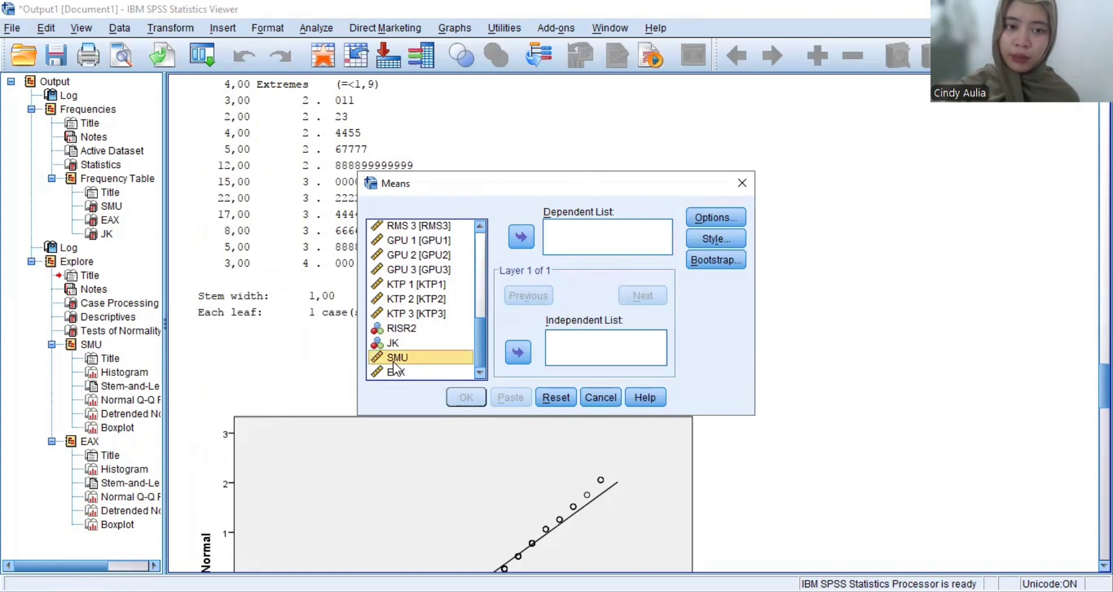
{"action": "left_click", "coordinate": [520, 350]}
{"action": "left_click", "coordinate": [426, 373]}
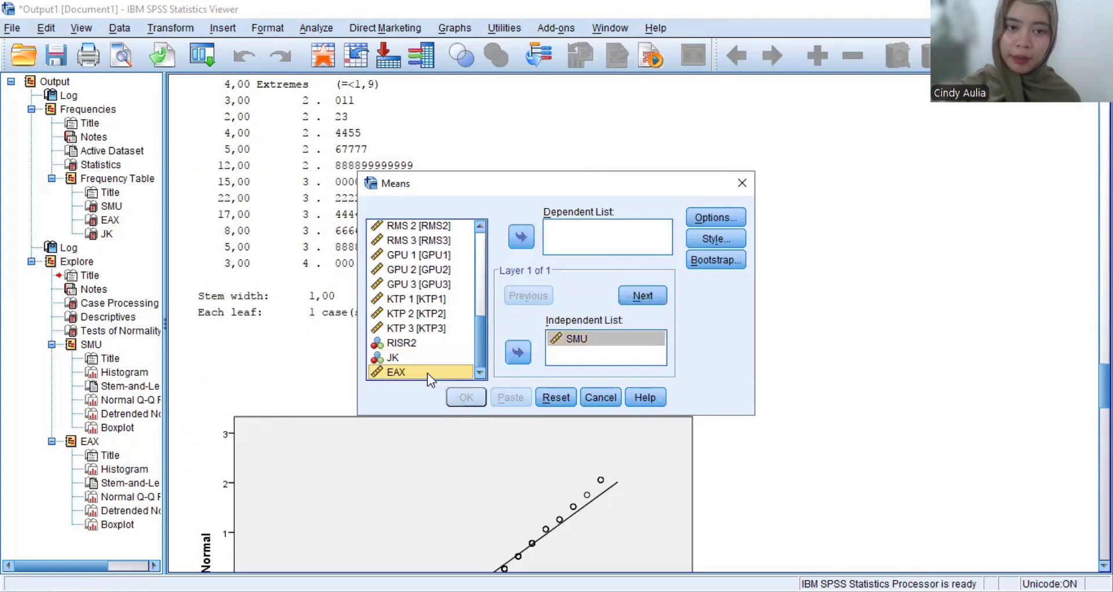
{"action": "left_click", "coordinate": [531, 237]}
Enable the test for linearity in the Means options, run the analysis, and review the resulting ANOVA table.
{"action": "left_click", "coordinate": [708, 239]}
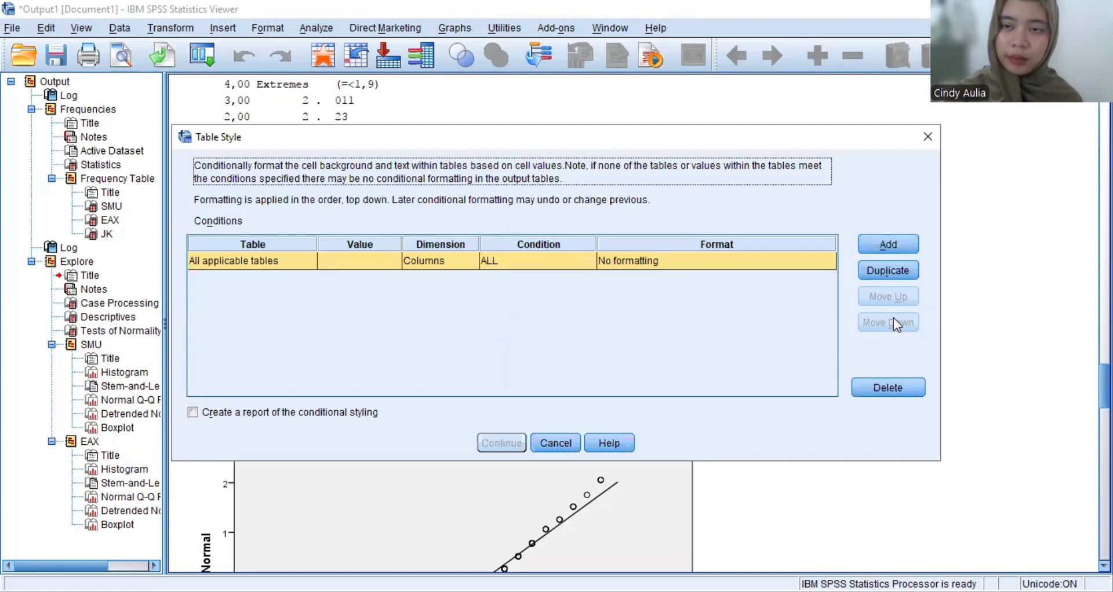
{"action": "left_click", "coordinate": [927, 131]}
{"action": "left_click", "coordinate": [725, 217]}
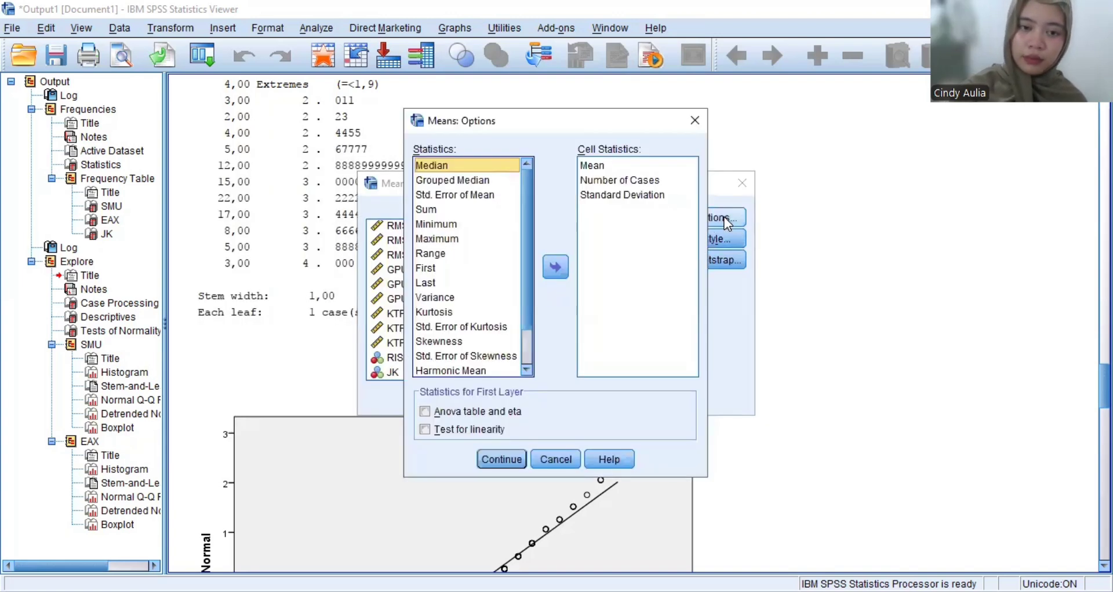
{"action": "left_click", "coordinate": [430, 434]}
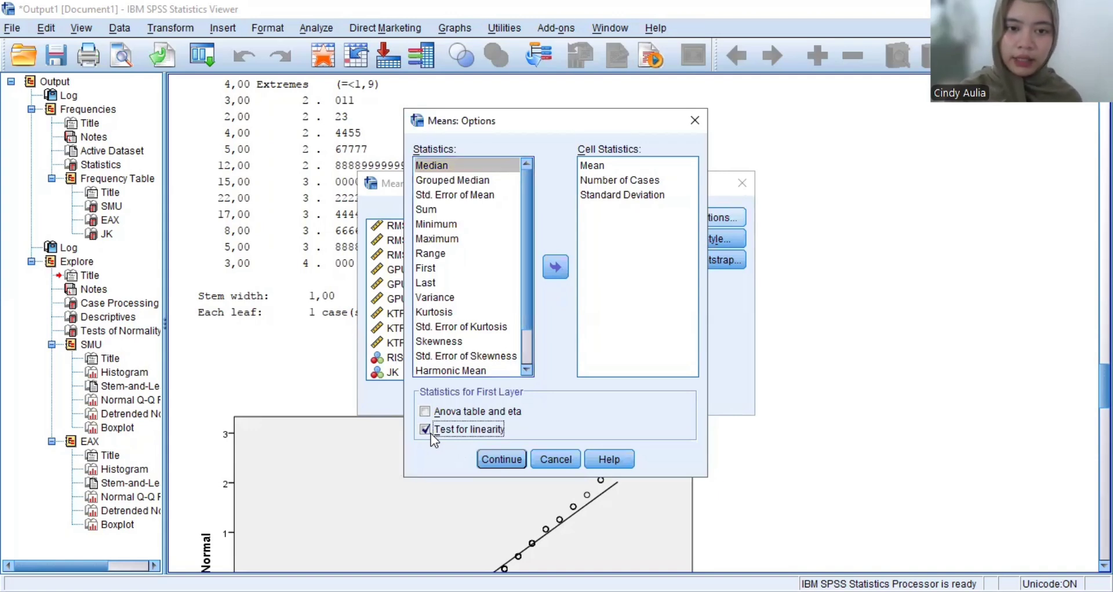
{"action": "left_click", "coordinate": [502, 458]}
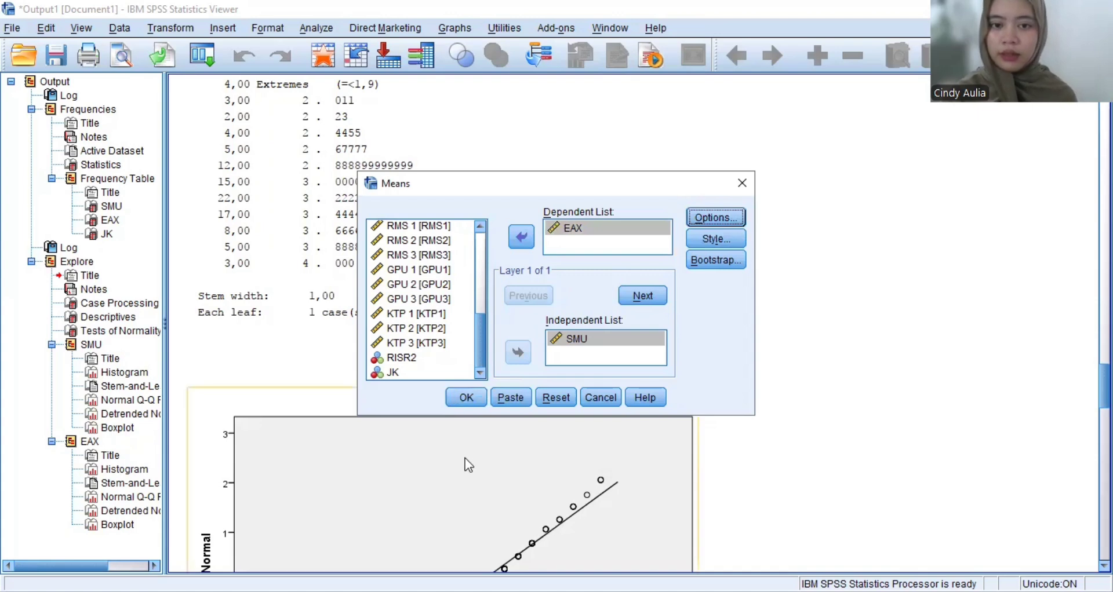
{"action": "left_click", "coordinate": [466, 398]}
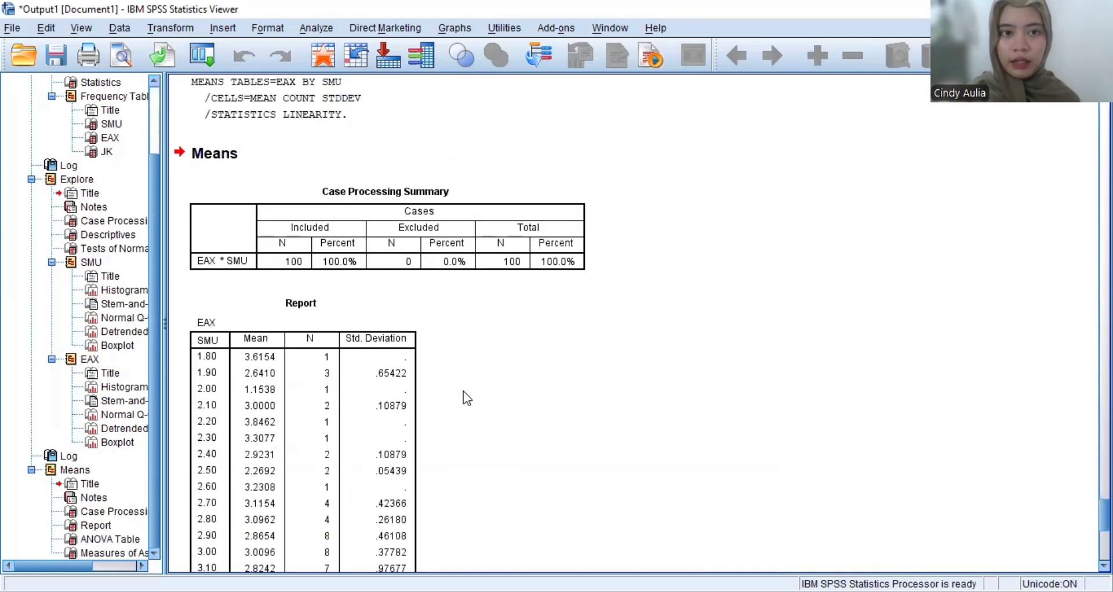
{"action": "scroll", "coordinate": [467, 399], "scroll_direction": "down", "scroll_amount": 10}
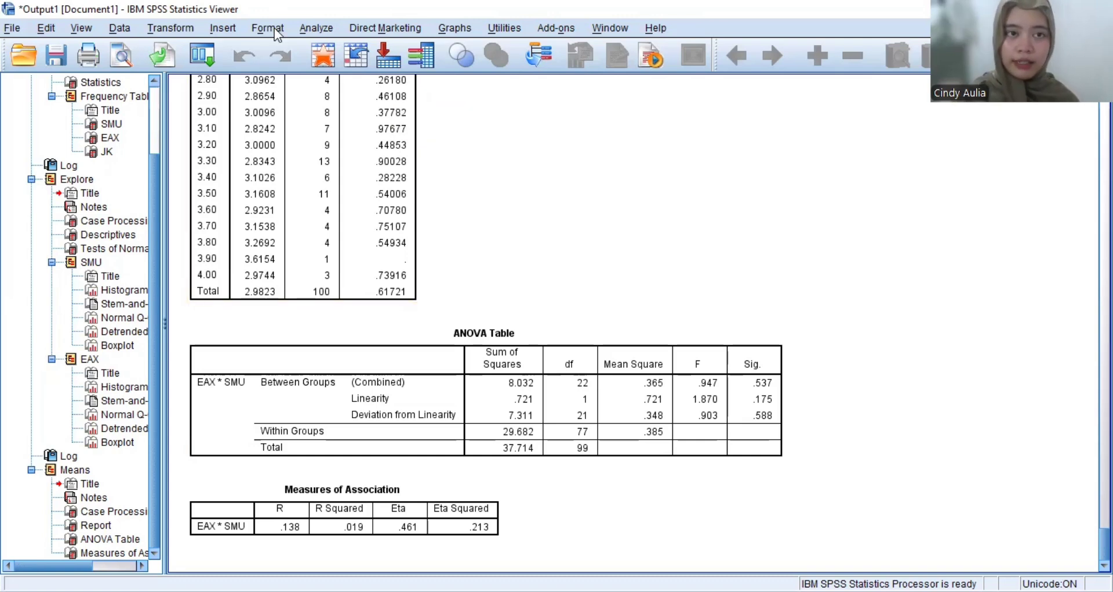
Start a bivariate correlation analysis with SMU and EAX as the variables.
{"action": "left_click", "coordinate": [317, 28]}
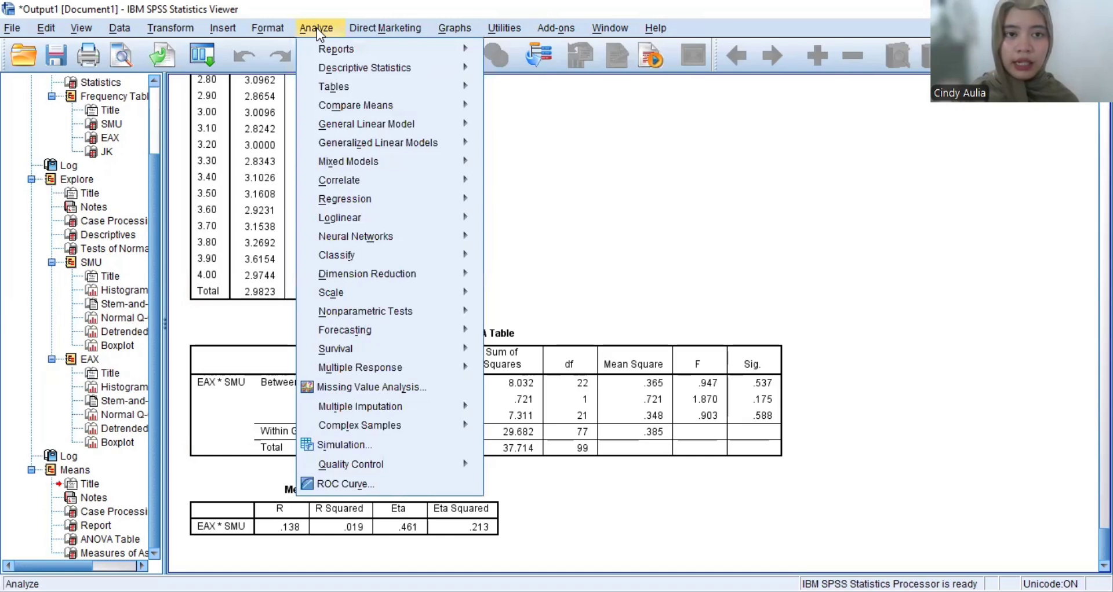
{"action": "mouse_move", "coordinate": [356, 185]}
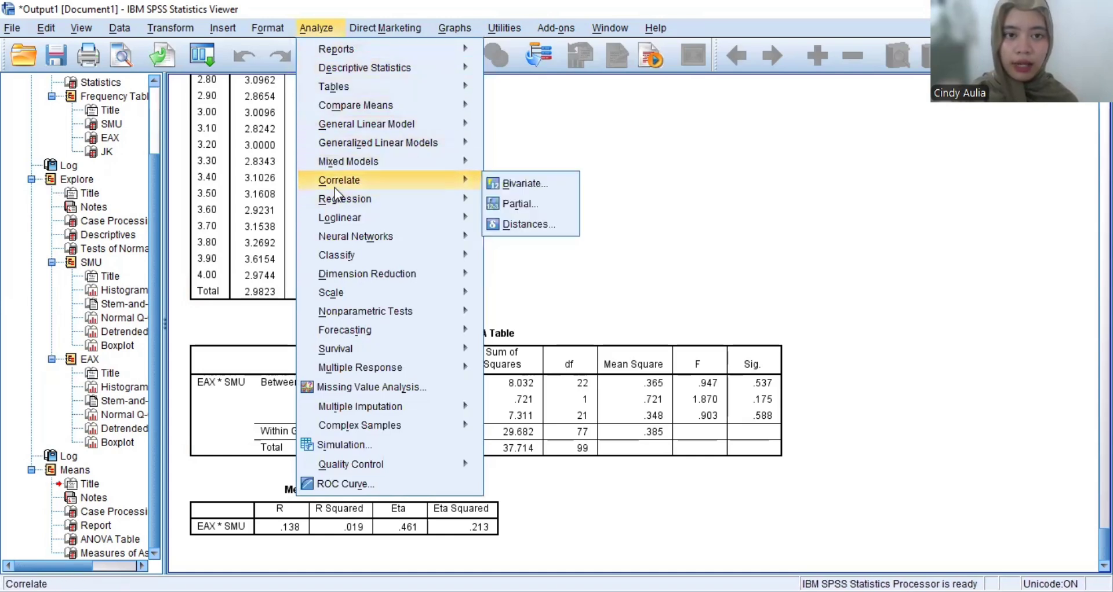
{"action": "left_click", "coordinate": [513, 188]}
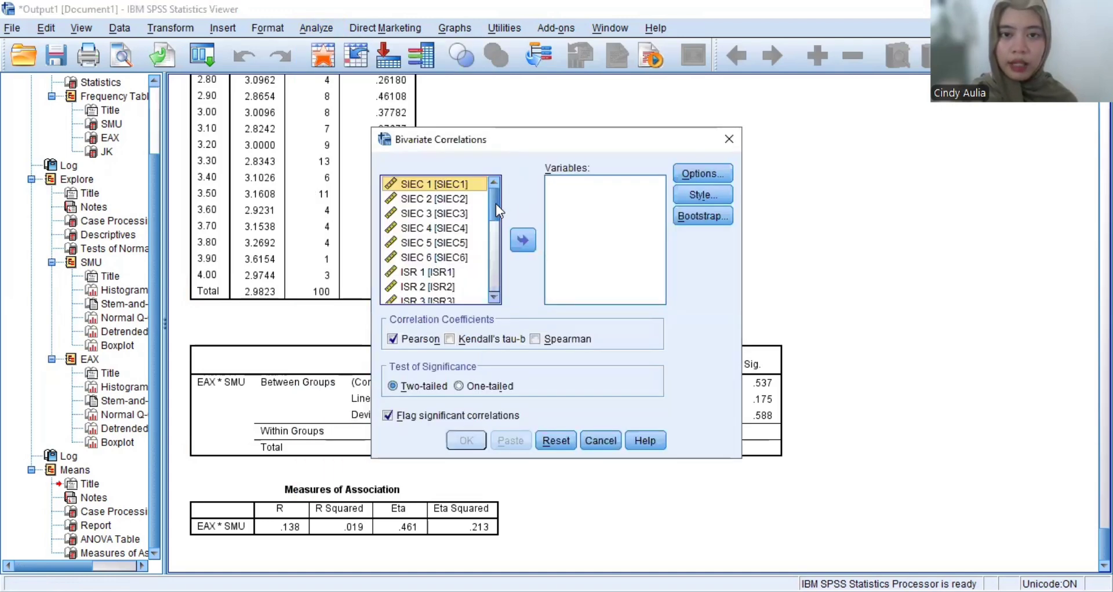
{"action": "scroll", "coordinate": [496, 207], "scroll_direction": "down", "scroll_amount": 5}
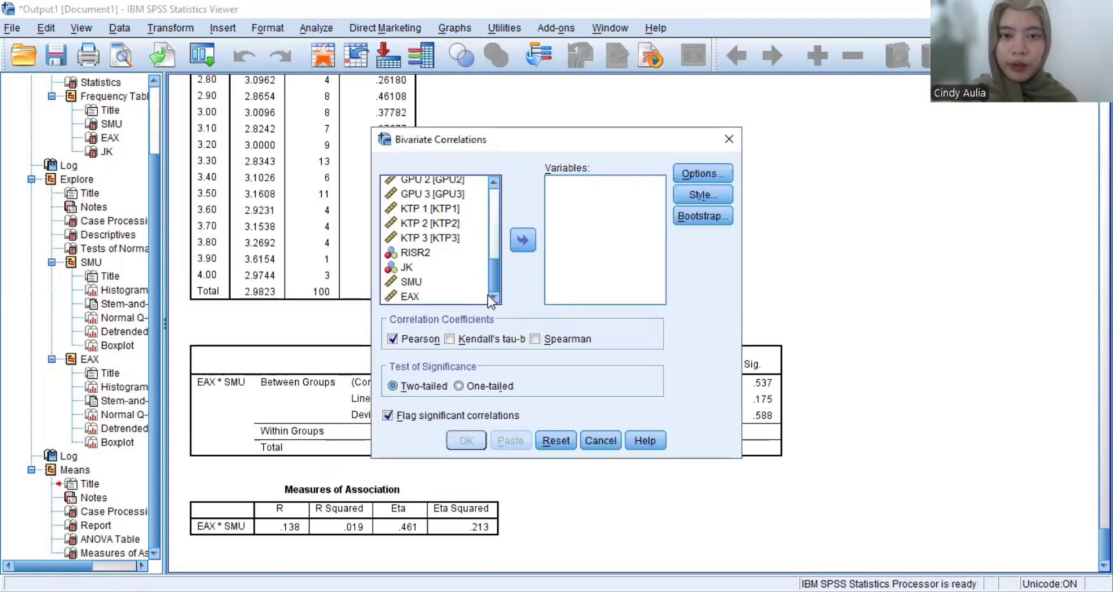
{"action": "left_click", "coordinate": [413, 283]}
{"action": "left_click", "coordinate": [522, 241]}
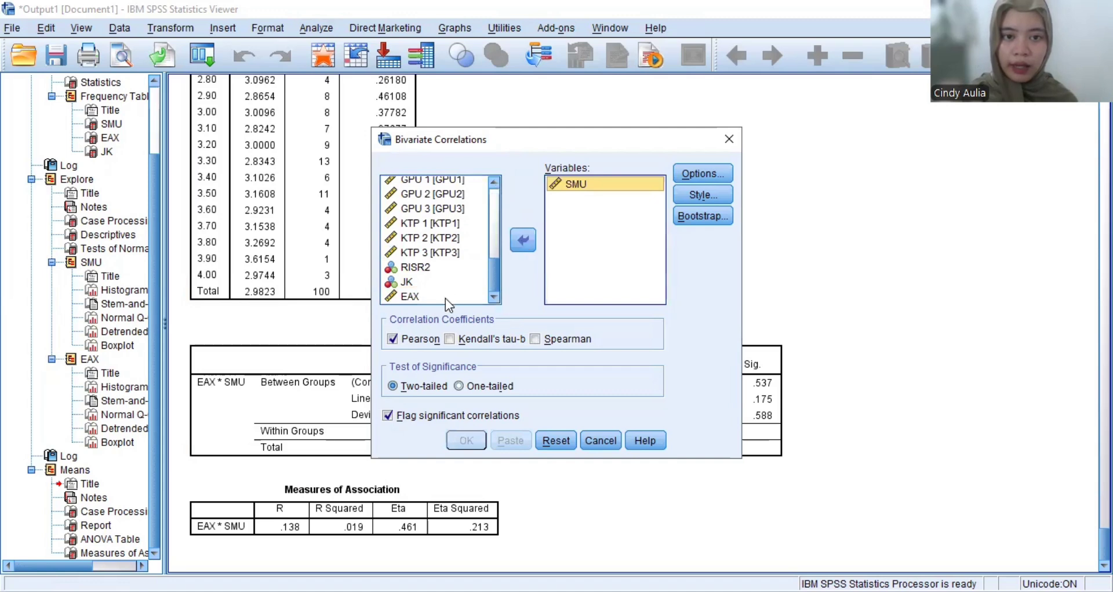
{"action": "left_click", "coordinate": [445, 297]}
{"action": "left_click", "coordinate": [524, 241]}
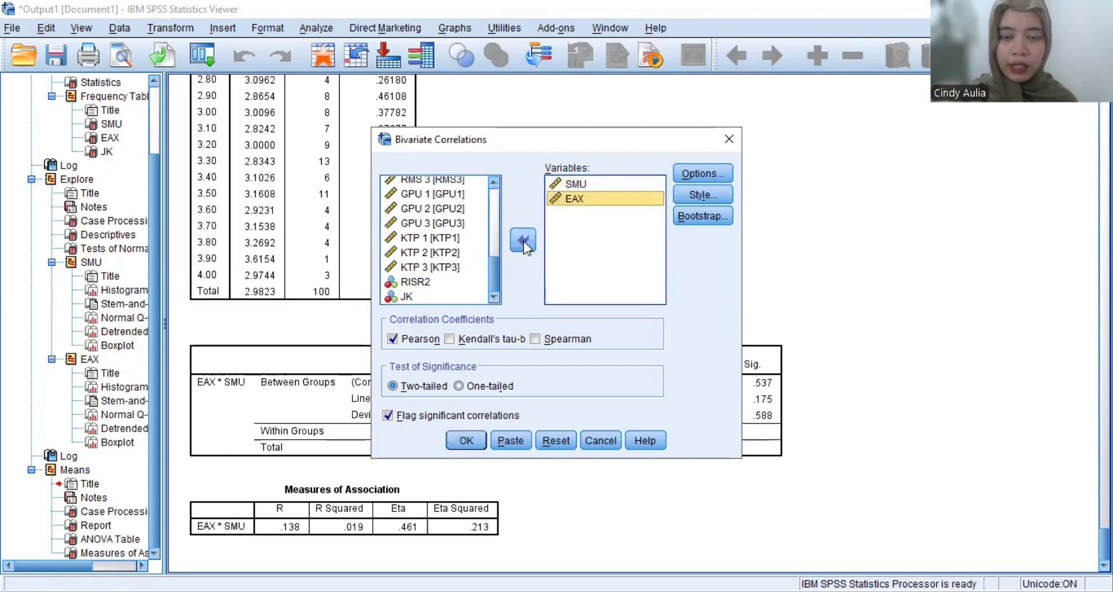
Include means and standard deviations in the correlation options and run the two-tailed Pearson correlation.
{"action": "left_click", "coordinate": [694, 175]}
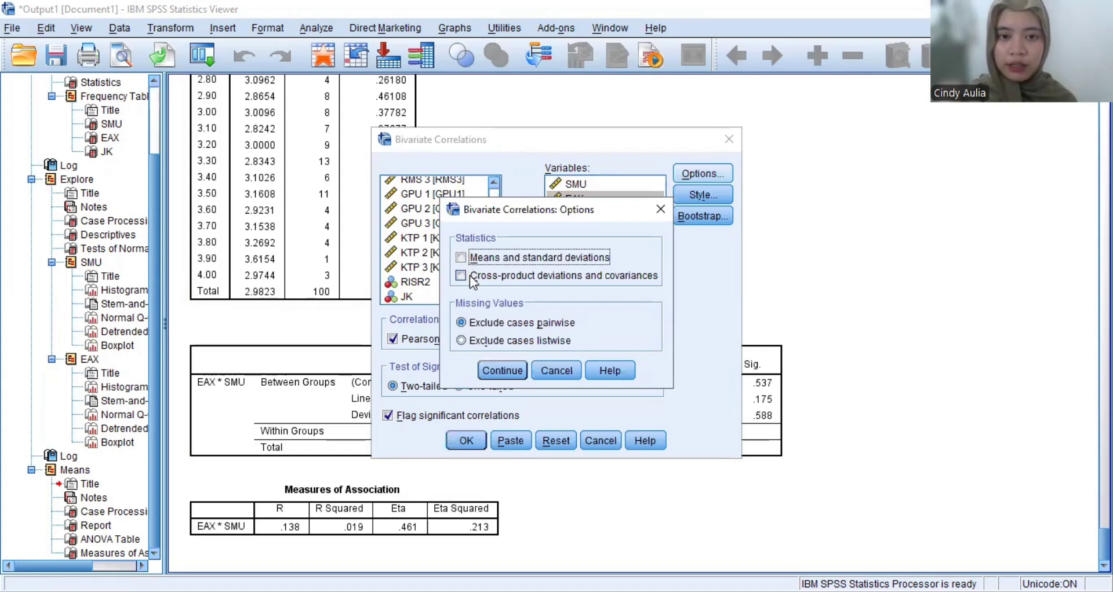
{"action": "left_click", "coordinate": [461, 257]}
{"action": "left_click", "coordinate": [502, 371]}
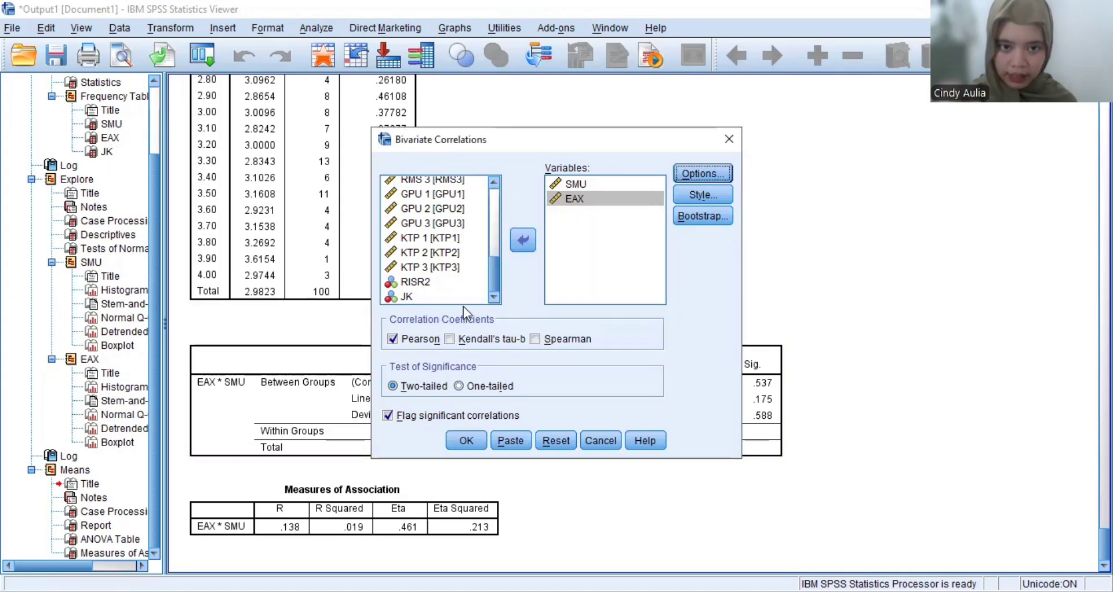
{"action": "left_click", "coordinate": [475, 446]}
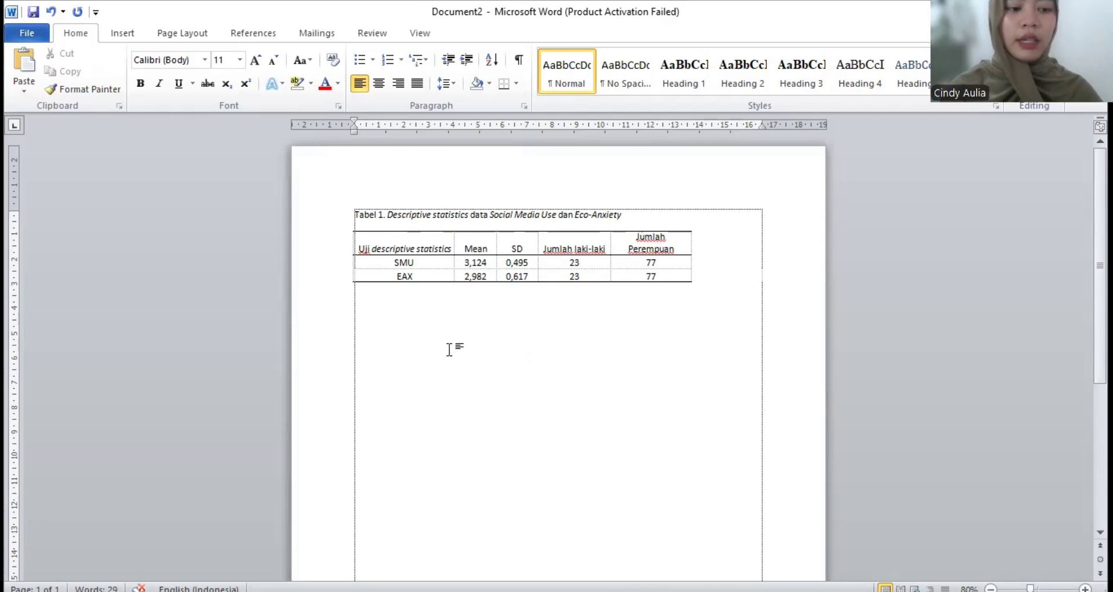
In the Word document, add the heading "LAPORAN HASIL UJI LINEARITAS" below the descriptive statistics table and start a new paragraph under it.
{"action": "left_click", "coordinate": [356, 309]}
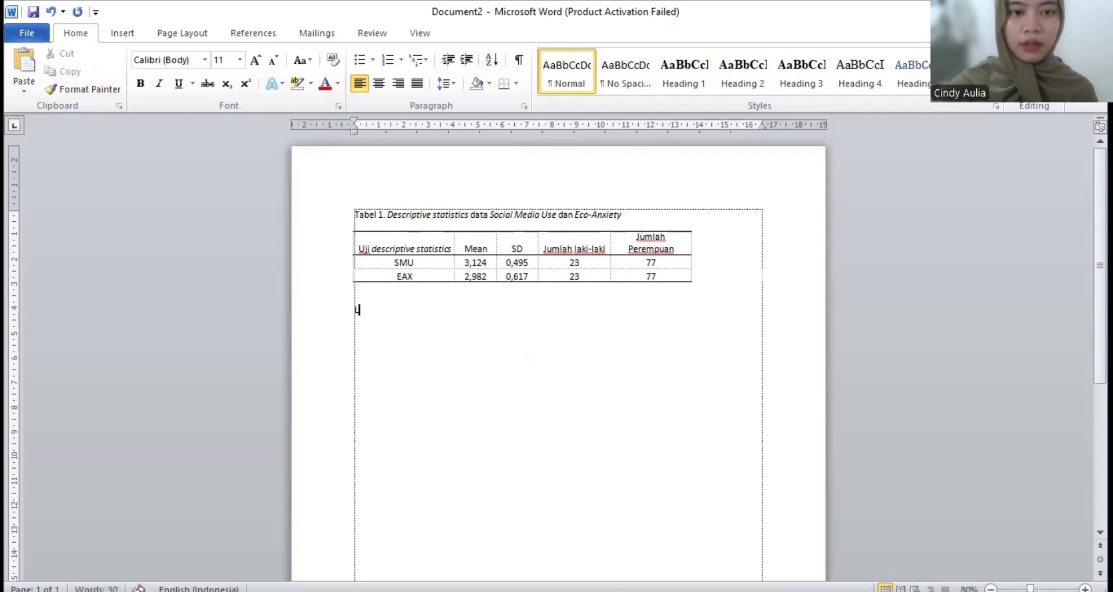
{"action": "type", "text": "LAPORAN"}
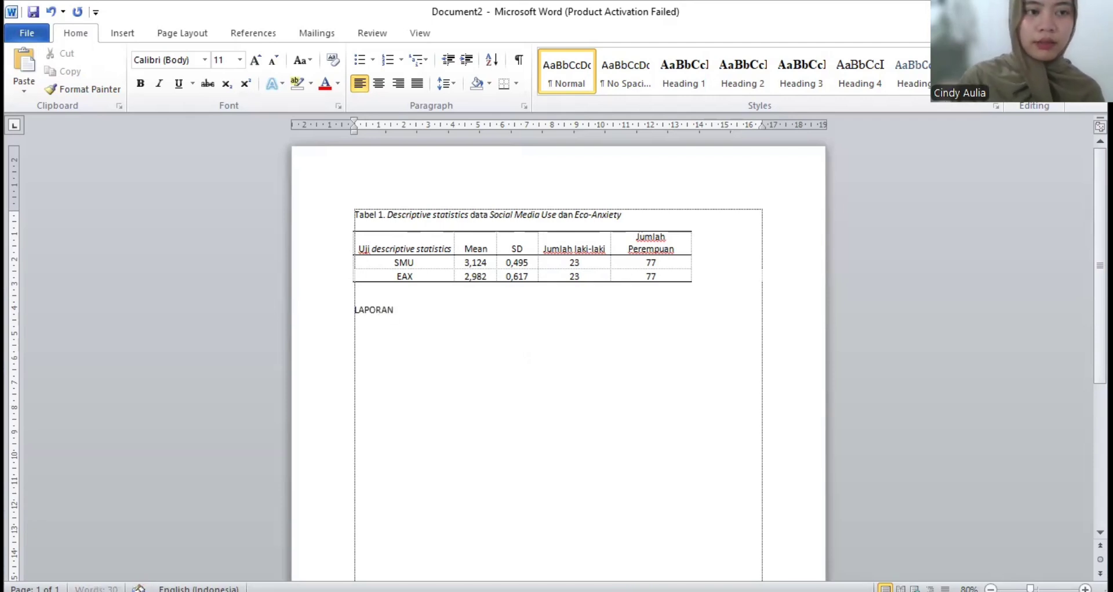
{"action": "type", "text": " HASIL UJI LI"}
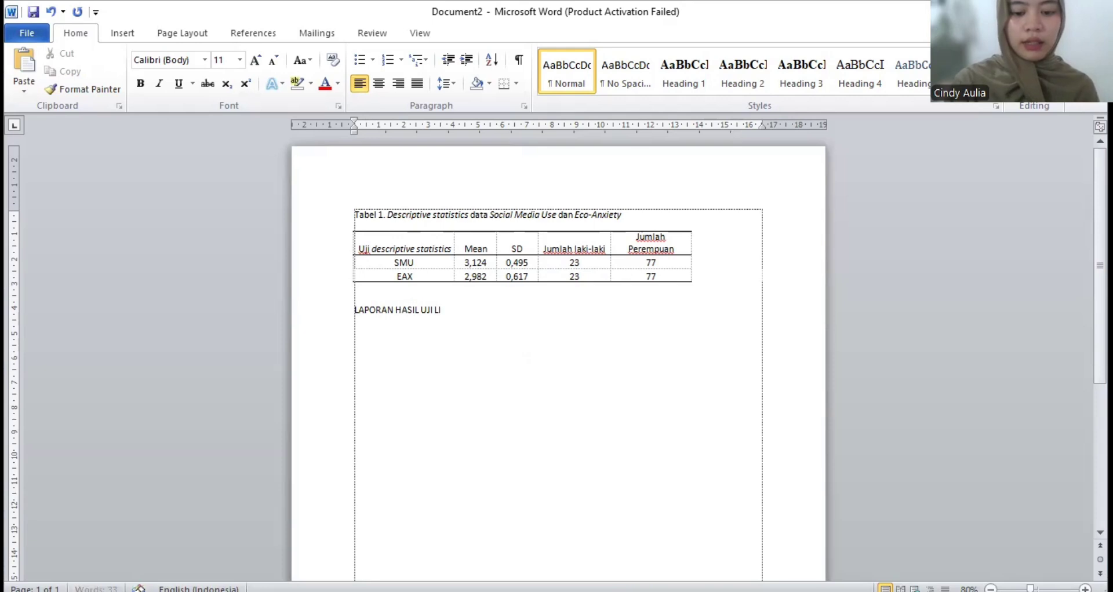
{"action": "type", "text": "NEARITA"}
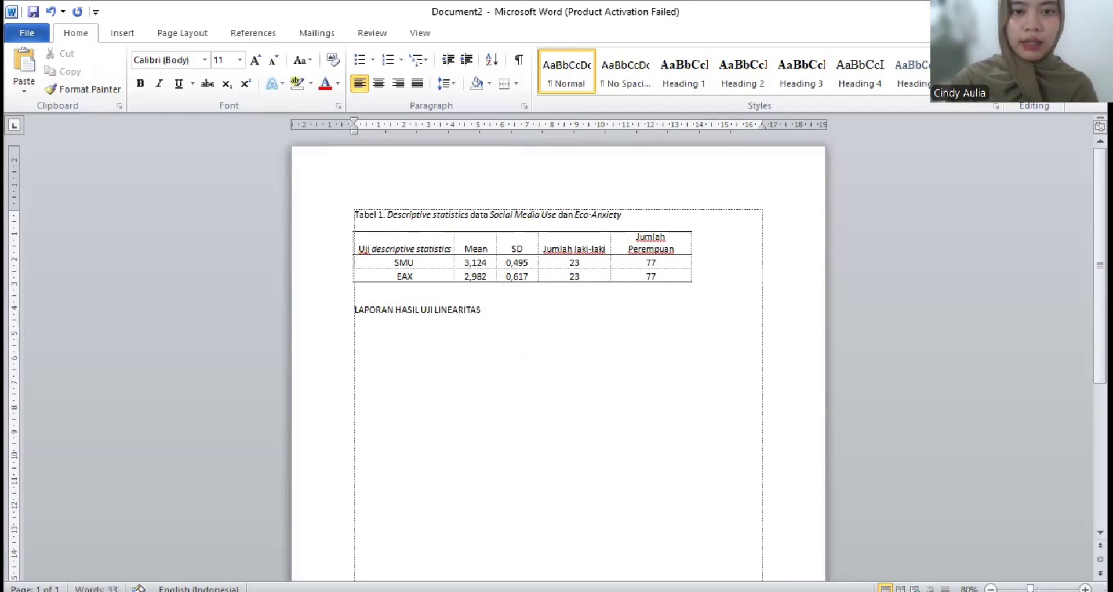
{"action": "type", "text": "S"}
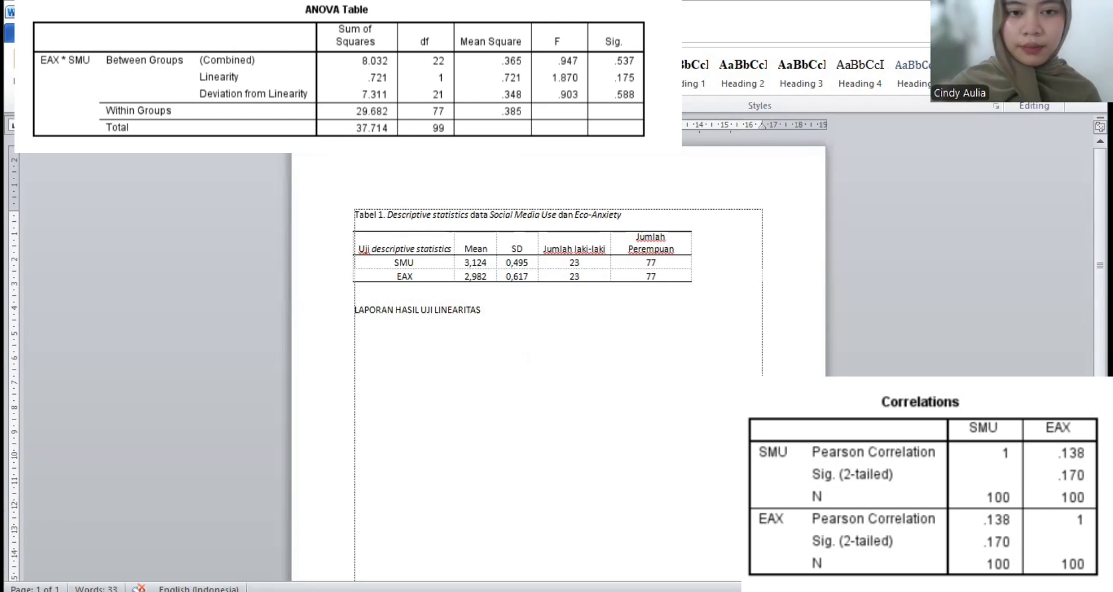
{"action": "key", "text": "Return"}
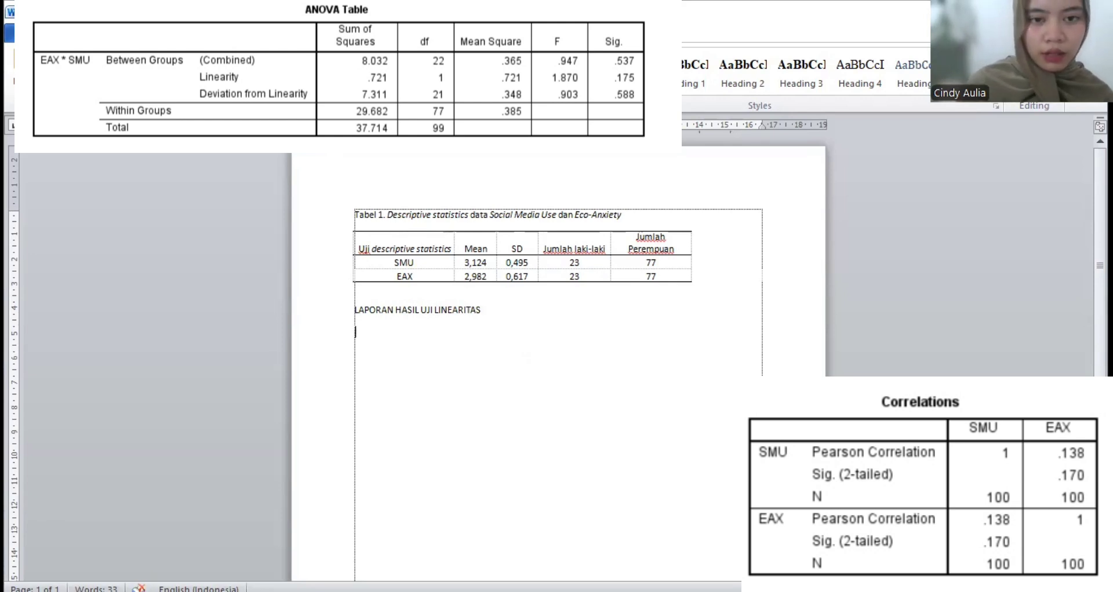
Write "Pada hasil uji linearitas ditemukan bahwa F (1, 99) = 0,903, p = 0,588 pada baris deviation from linearity" under the linearity heading.
{"action": "type", "text": "Pada"}
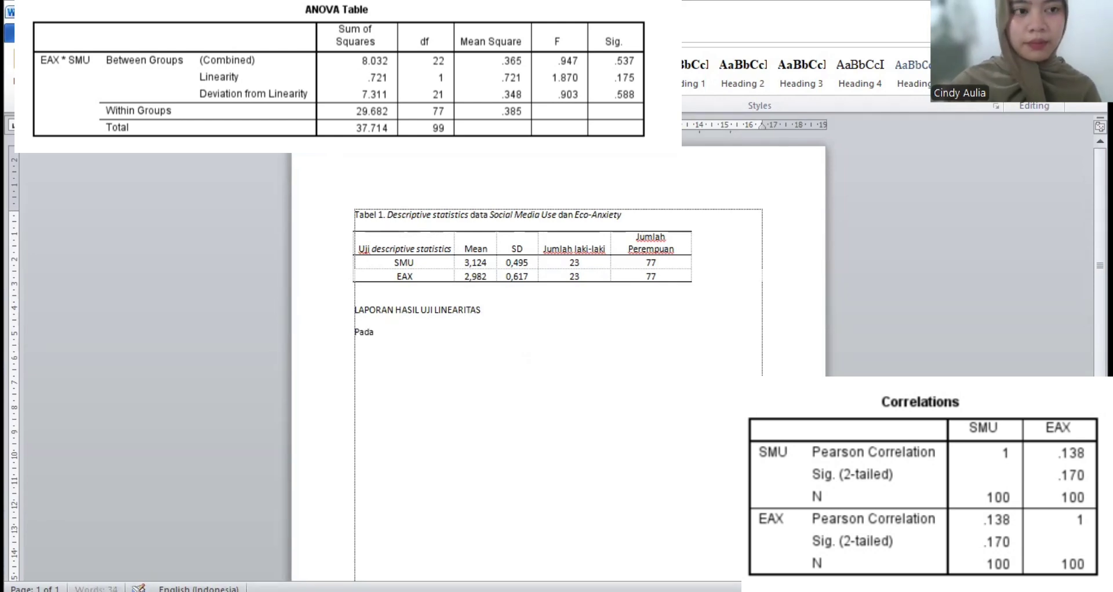
{"action": "type", "text": " hasil uji linearitas ditemuka"}
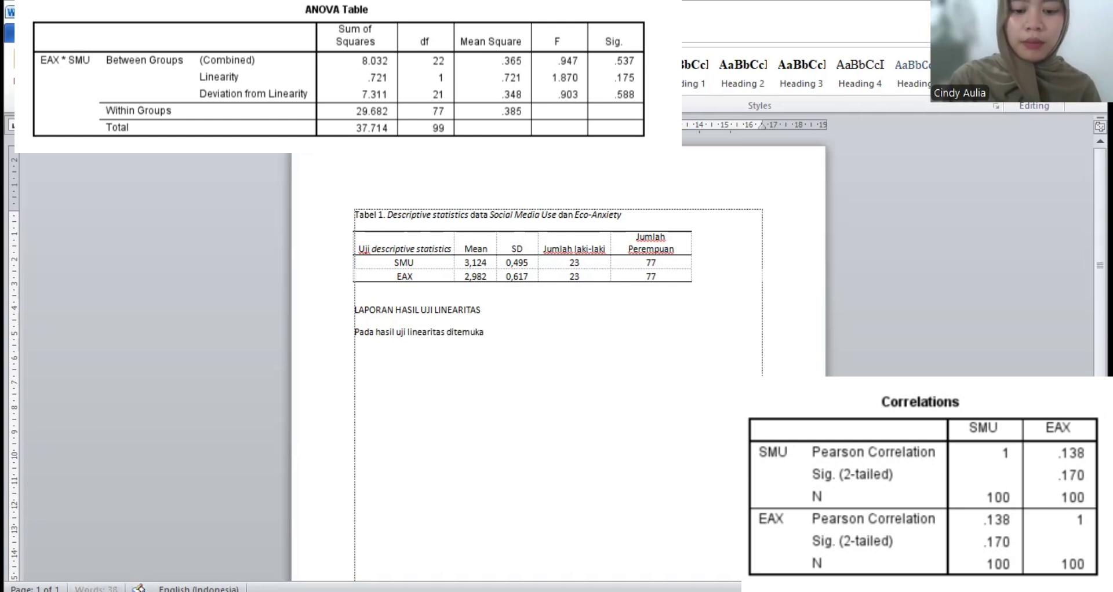
{"action": "type", "text": "n bahwa F (1, 99"}
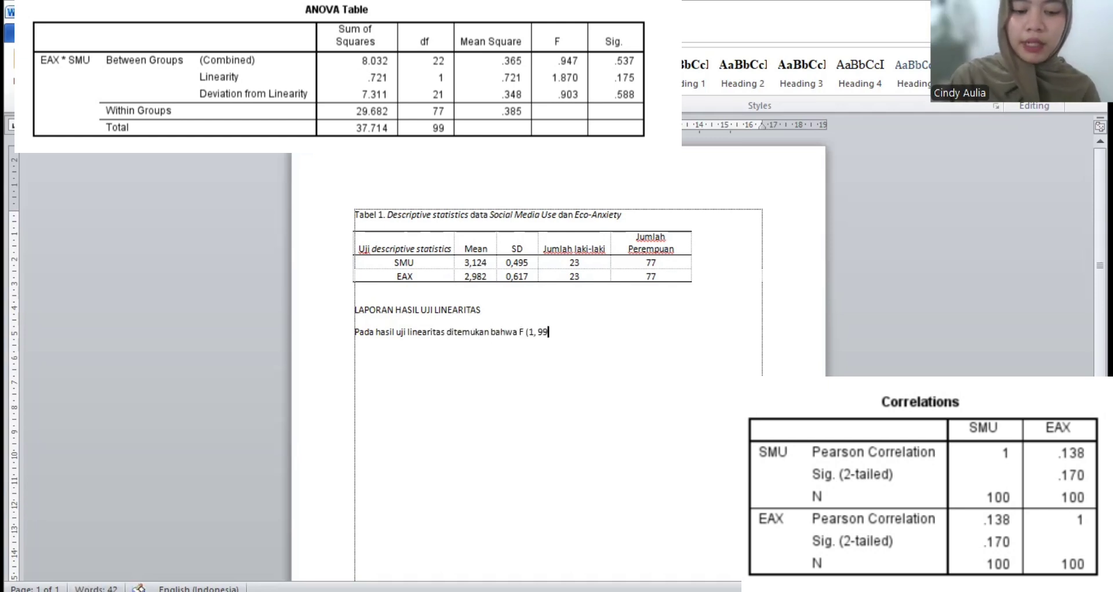
{"action": "type", "text": ") = 0,9"}
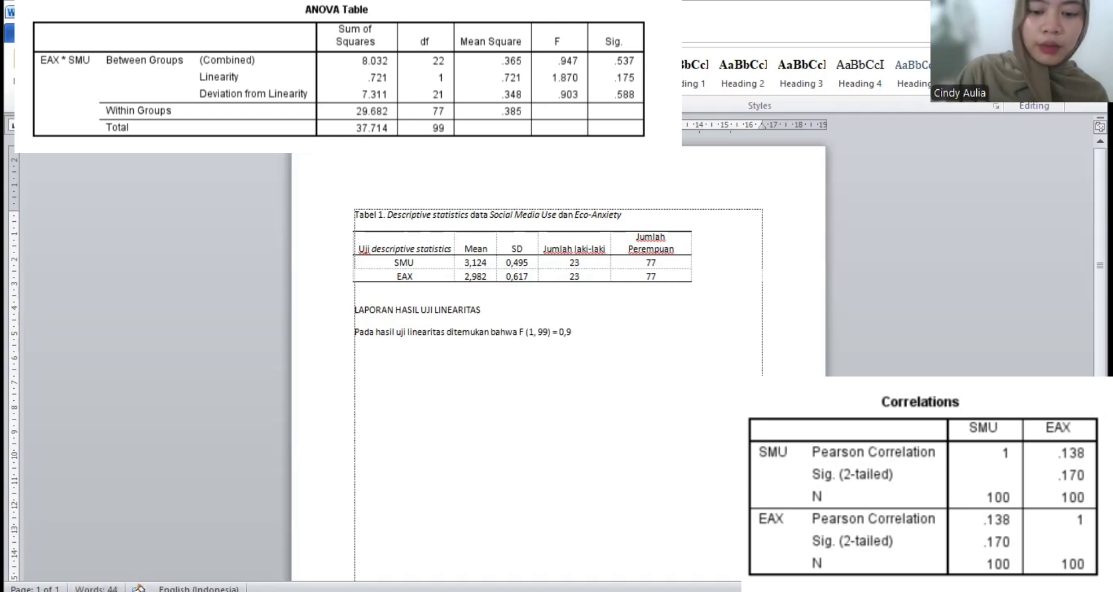
{"action": "type", "text": "03, p = 0,5"}
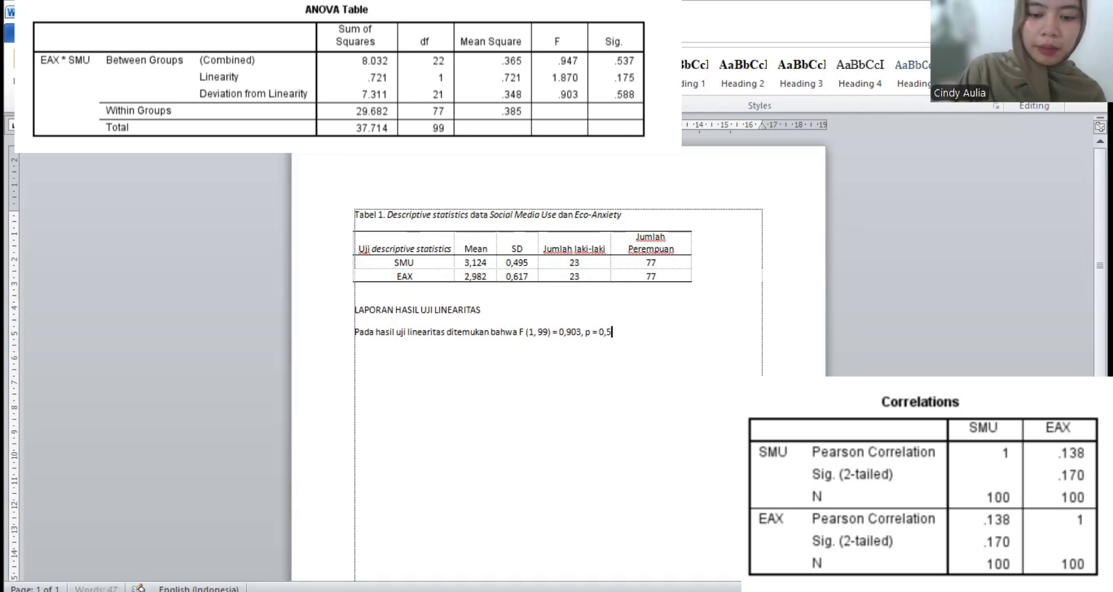
{"action": "type", "text": "88 pada baris deviation from linearity"}
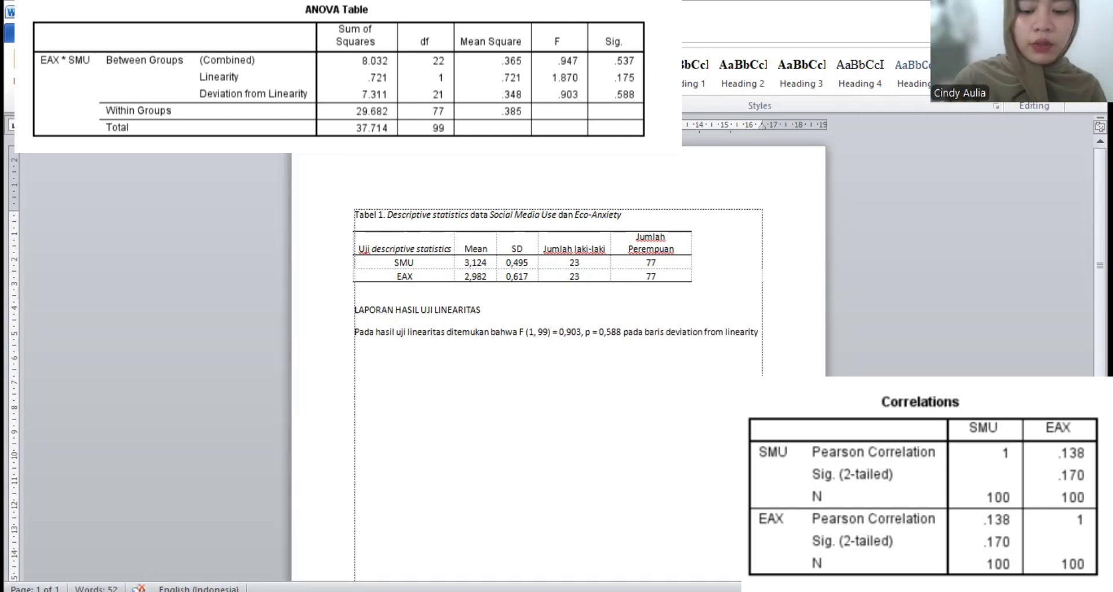
Complete the linearity sentence with ", sehingga dapat diastikan bahwa antara variabel social media use terhadap eco-anxiety terdapat hubungan yang linear.".
{"action": "type", "text": ", sehingga dapat diastikan bahwa antara varaibel"}
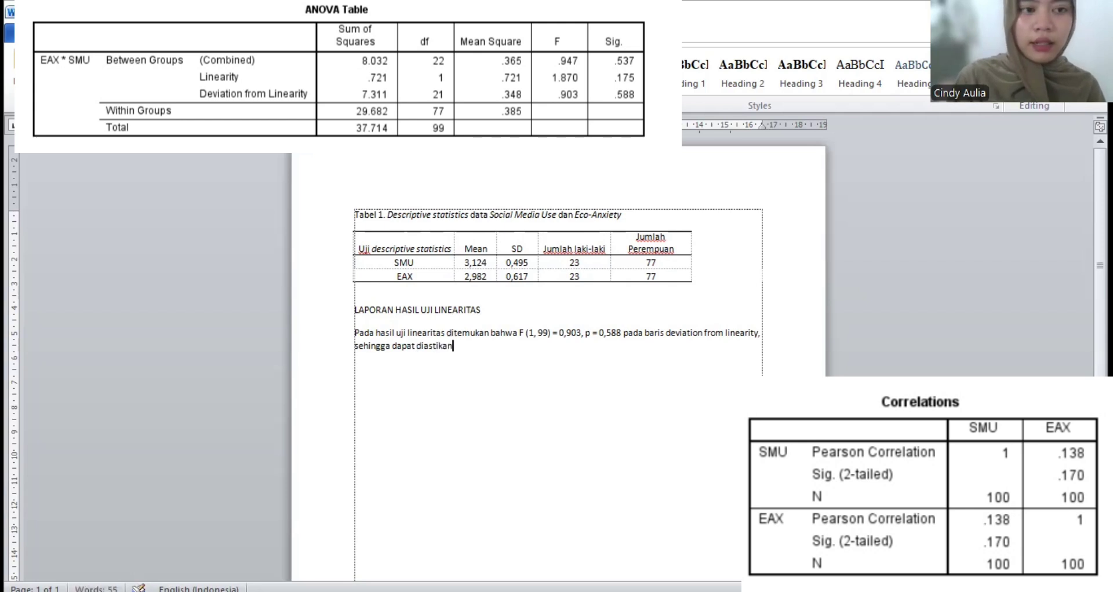
{"action": "key", "text": "BackSpace"}
{"action": "key", "text": "BackSpace"}
{"action": "key", "text": "BackSpace"}
{"action": "key", "text": "BackSpace"}
{"action": "key", "text": "BackSpace"}
{"action": "key", "text": "BackSpace"}
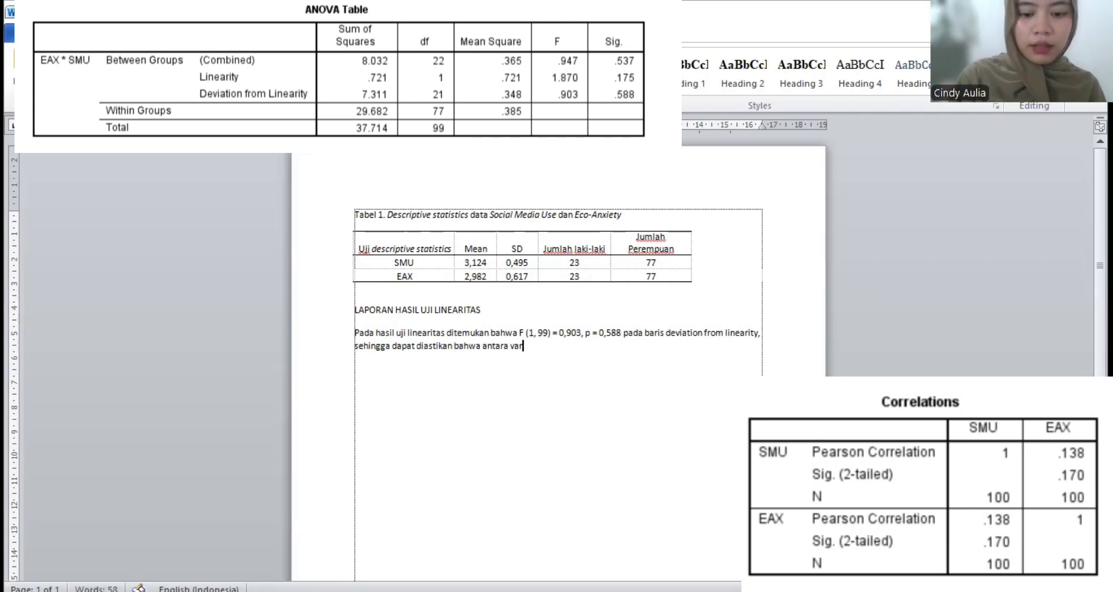
{"action": "type", "text": "iabel social media use terhadap eco-anxiety"}
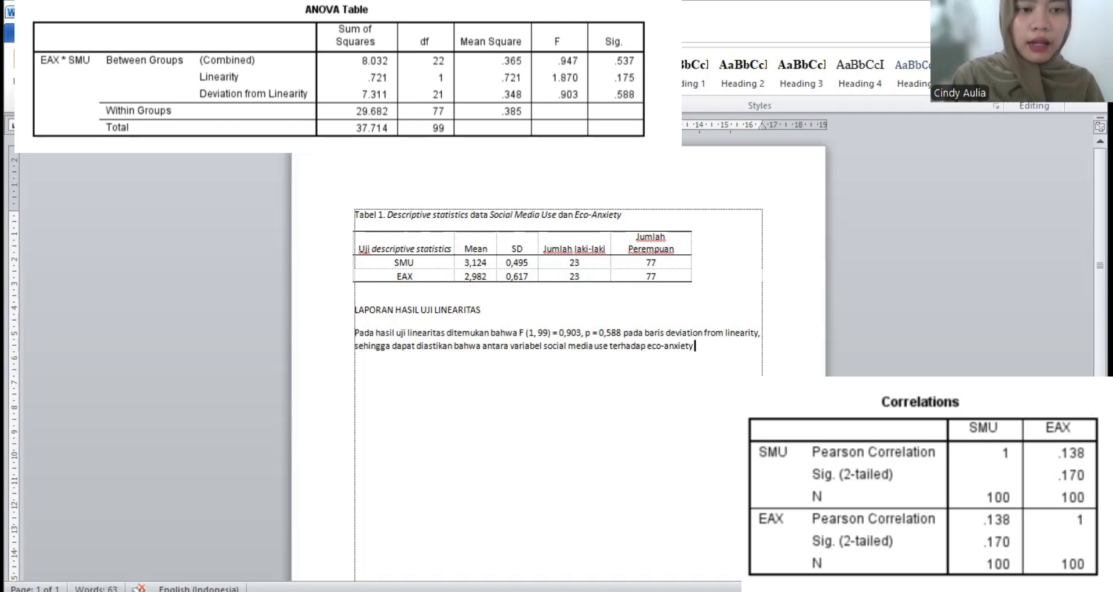
{"action": "type", "text": " terdapat"}
{"action": "type", "text": " hubungan yang linear."}
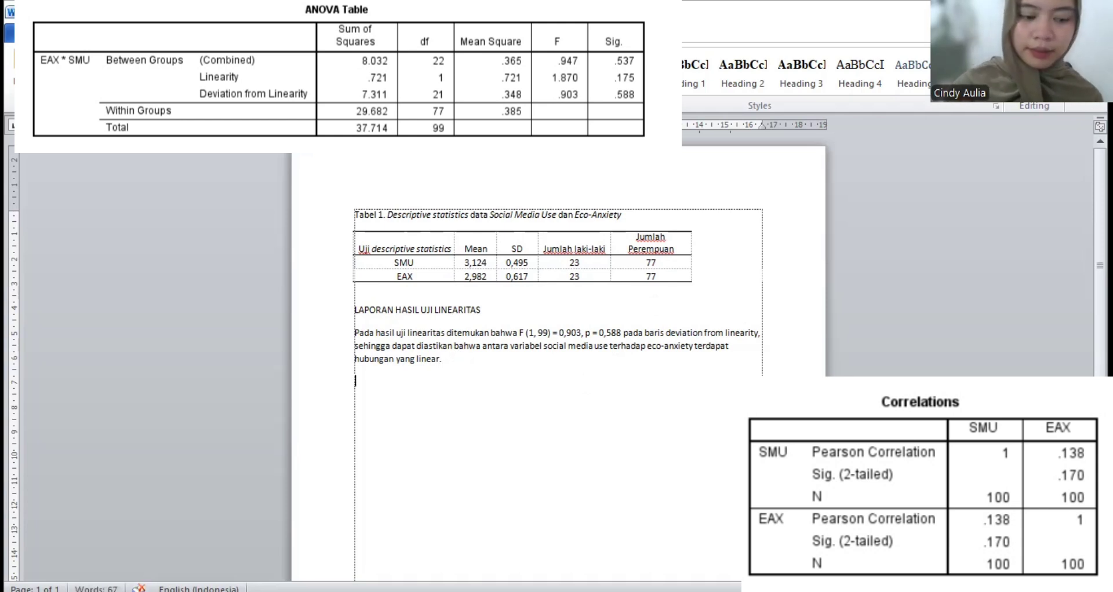
Add the heading "LAPORAN HASIL UJI KORELASI" and begin the paragraph under it with "Hasil analisis uji korelasi pearson menemukan bahwa".
{"action": "type", "text": "LAPORAN HASIL UJI KORELASI"}
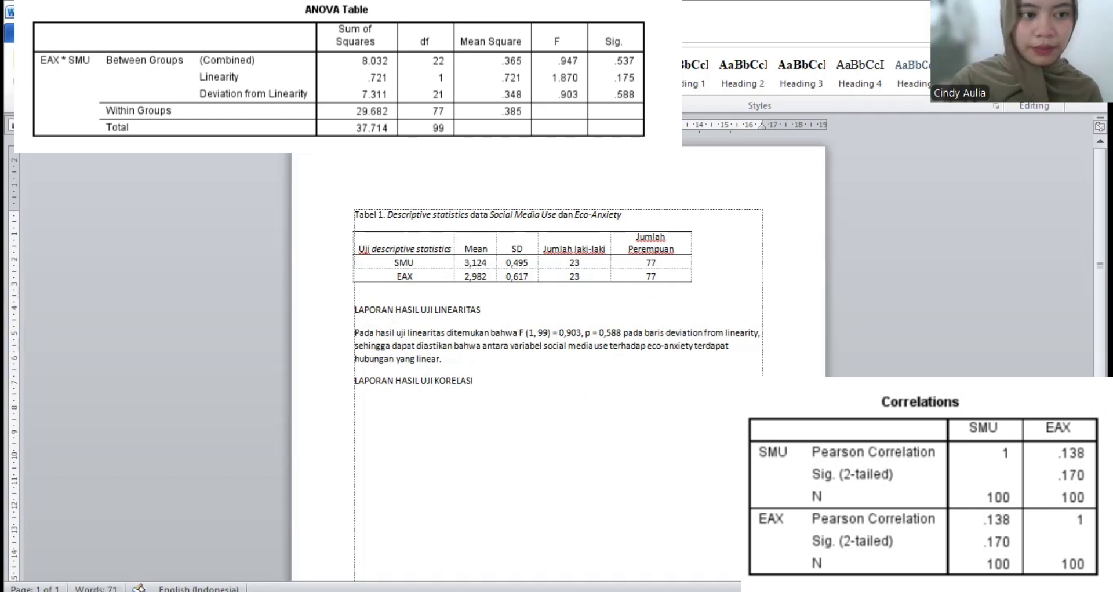
{"action": "key", "text": "Return"}
{"action": "type", "text": "Hasil analis"}
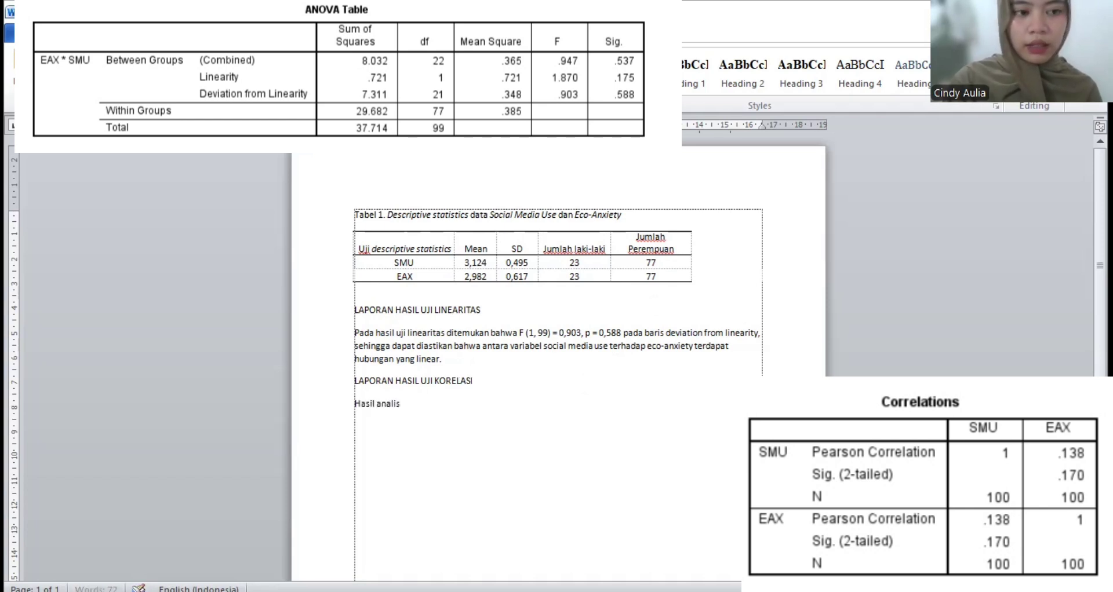
{"action": "type", "text": "is uji korelasi peraso"}
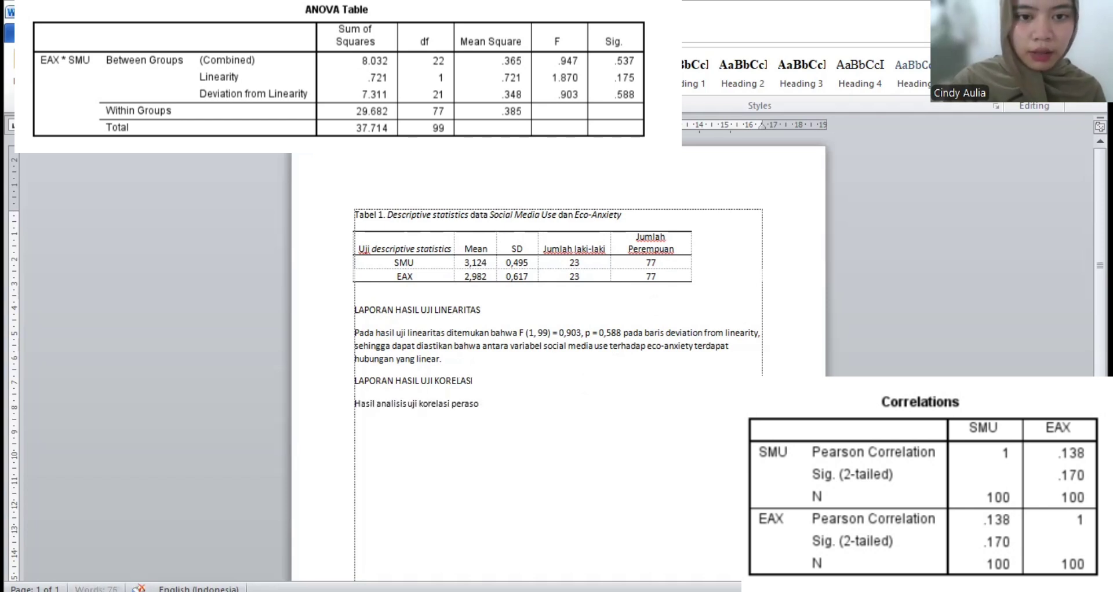
{"action": "key", "text": "BackSpace"}
{"action": "key", "text": "BackSpace"}
{"action": "key", "text": "BackSpace"}
{"action": "key", "text": "BackSpace"}
{"action": "type", "text": "arson menemukan bahwa"}
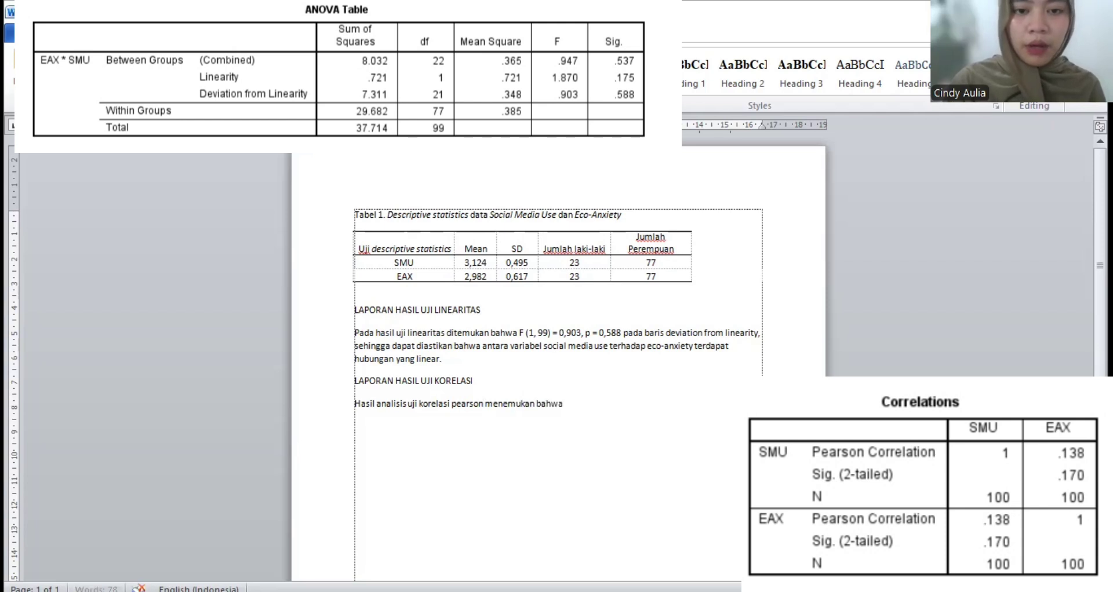
Continue the correlation sentence with "social media use mempunyai hubungan sangat rendah yang tidak signifikan dengan eco-anxiety, r = 0,138,".
{"action": "type", "text": " social media use mempuny"}
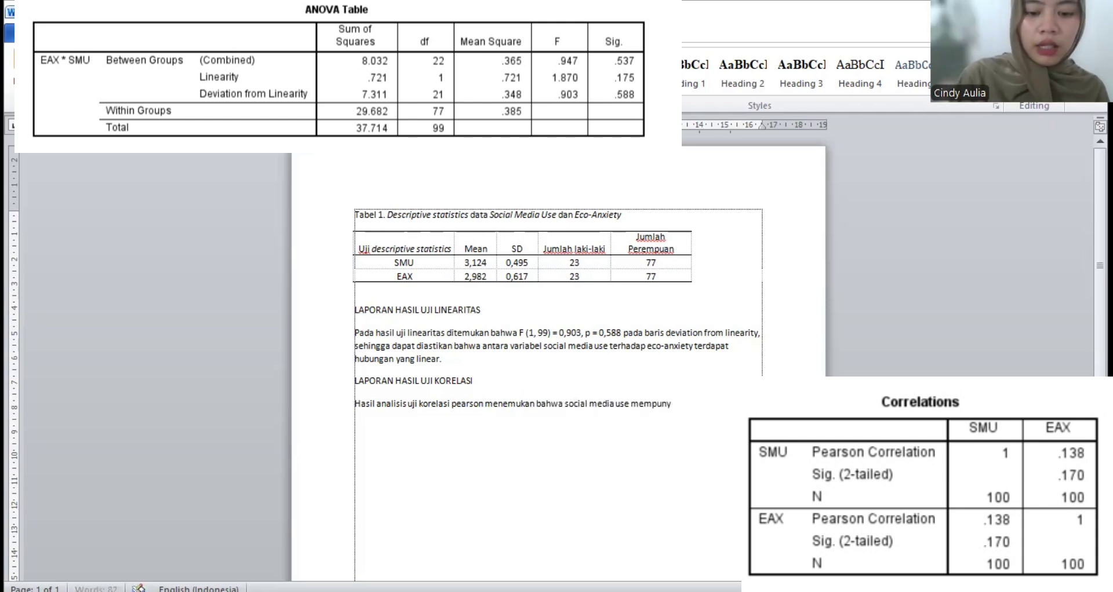
{"action": "type", "text": "ai hubungan sangat rendah yang tidak"}
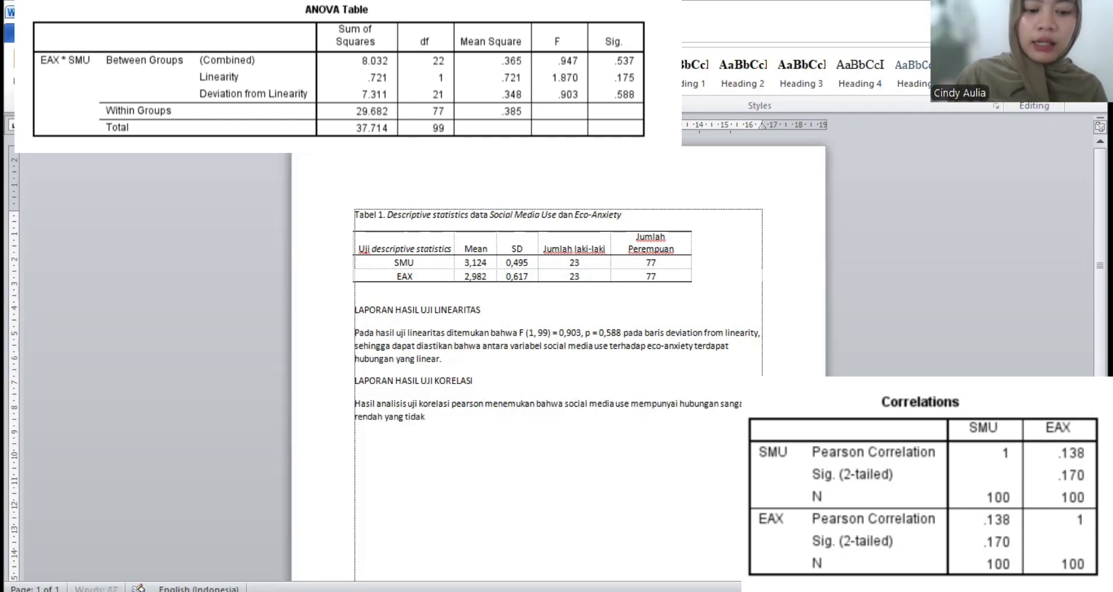
{"action": "type", "text": " signifikan dengan eco"}
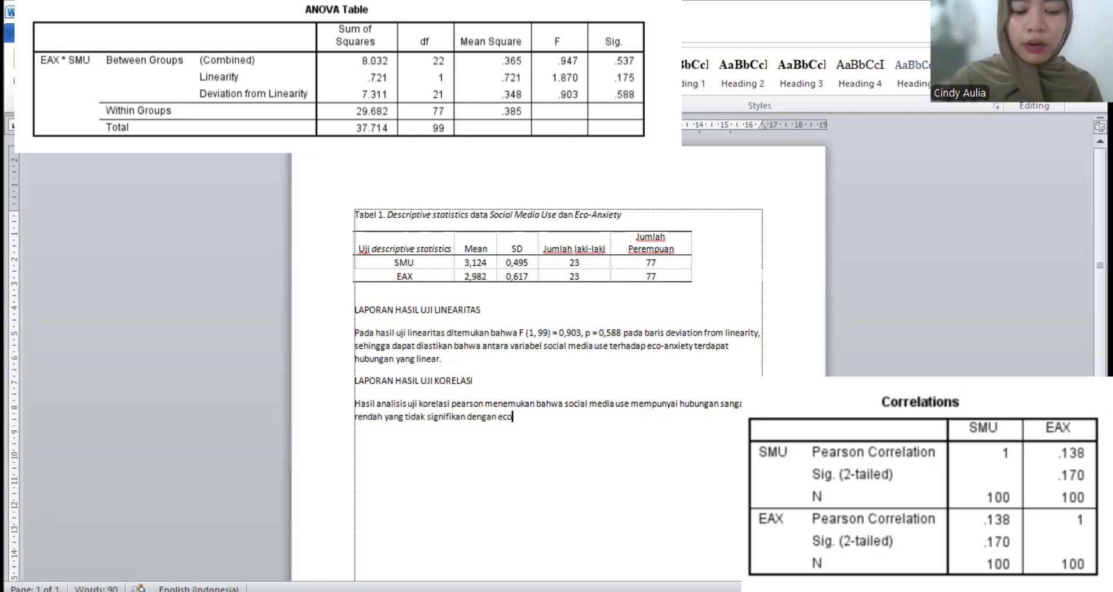
{"action": "type", "text": "-anxiety, r = "}
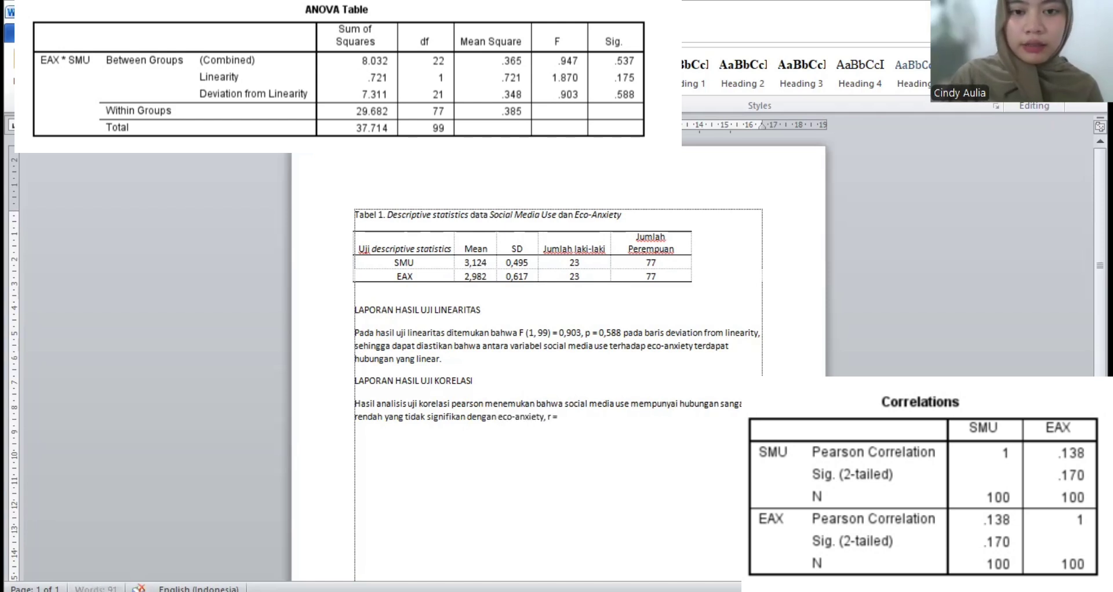
{"action": "type", "text": "0,138,"}
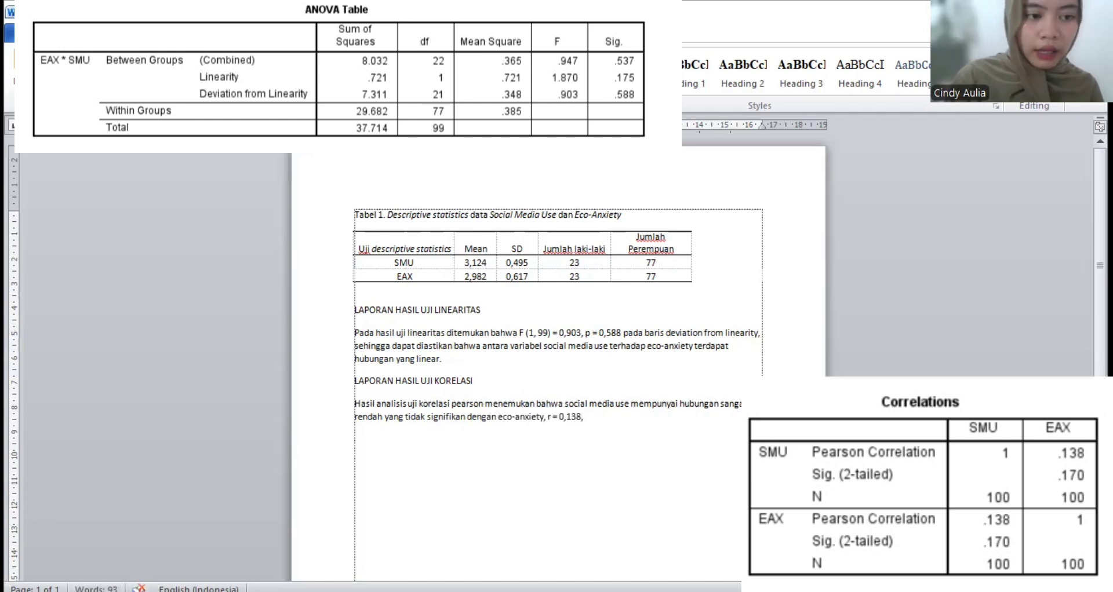
Complete the correlation report sentence with "n = 100, p = 0,170, two-tailed ( hipotesis alternatif ditolak)".
{"action": "type", "text": " n = 100, p = 0"}
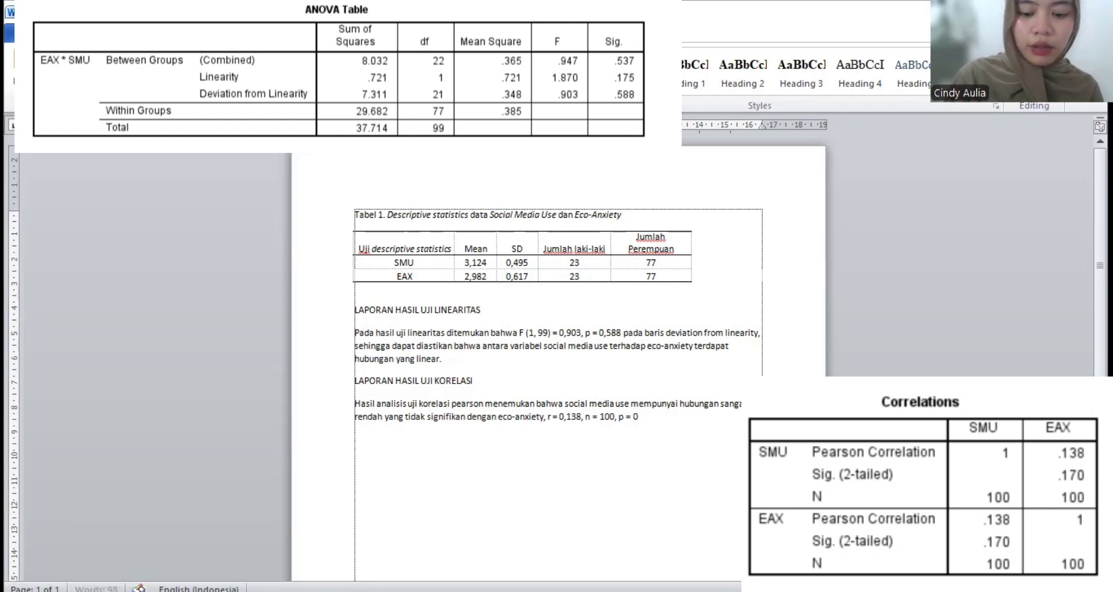
{"action": "type", "text": ",170, two-ta"}
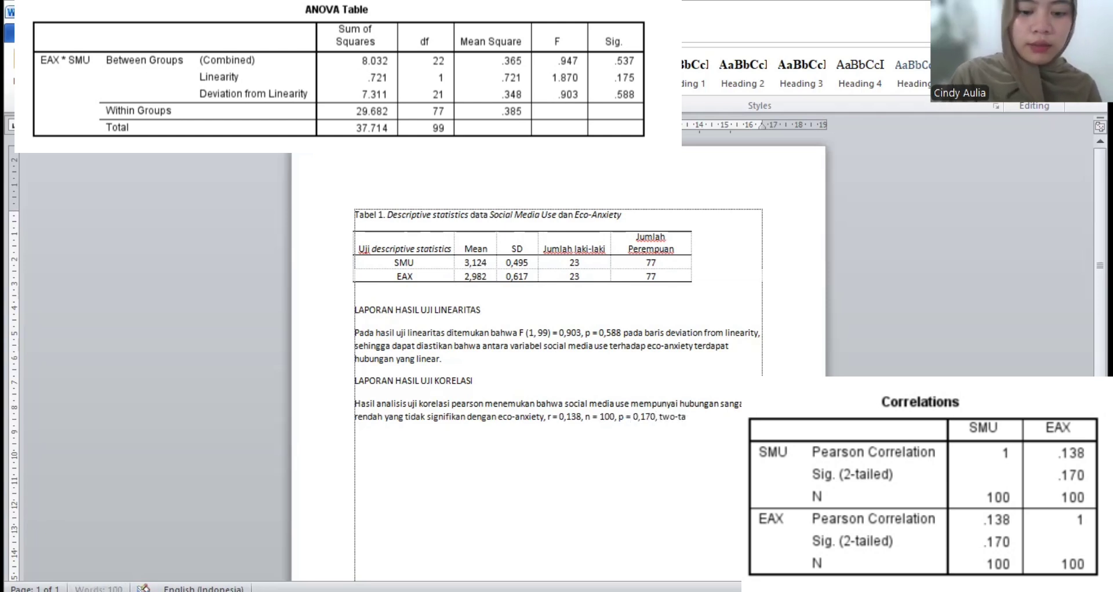
{"action": "type", "text": "iled ( hipotesis"}
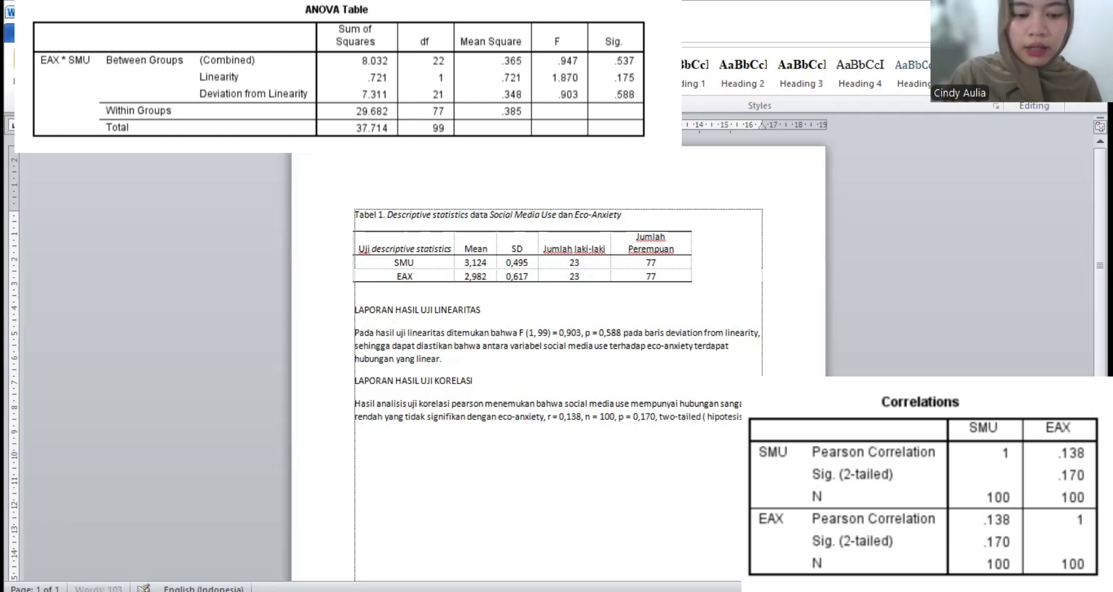
{"action": "type", "text": " alternatif ditolak)"}
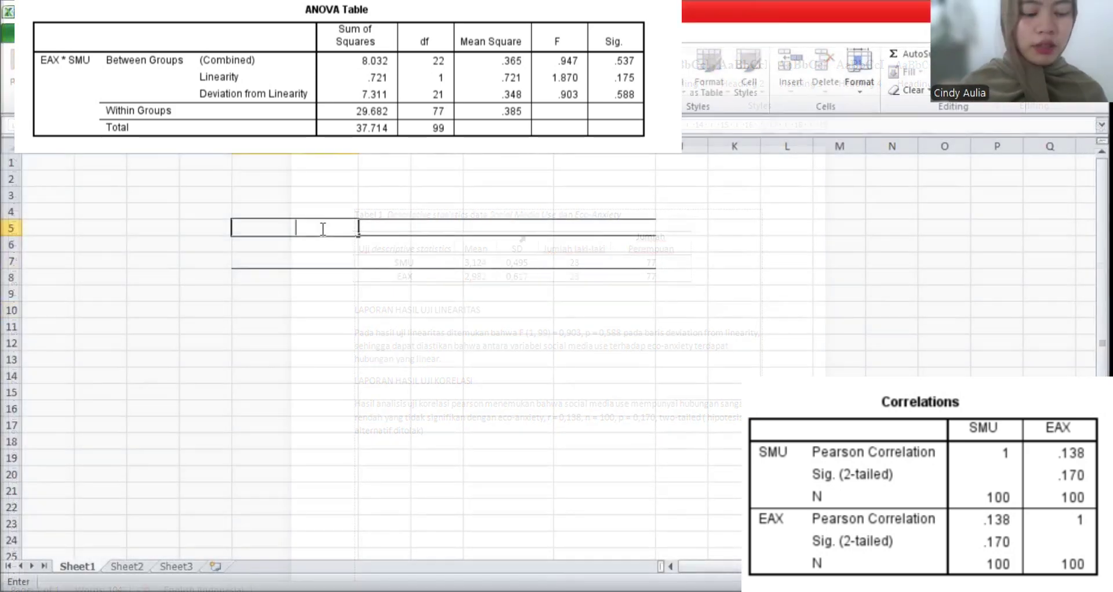
In the Excel sheet, fill the bordered table's header row with Variabel, Mean, SD, 1 and 2.
{"action": "type", "text": "Var"}
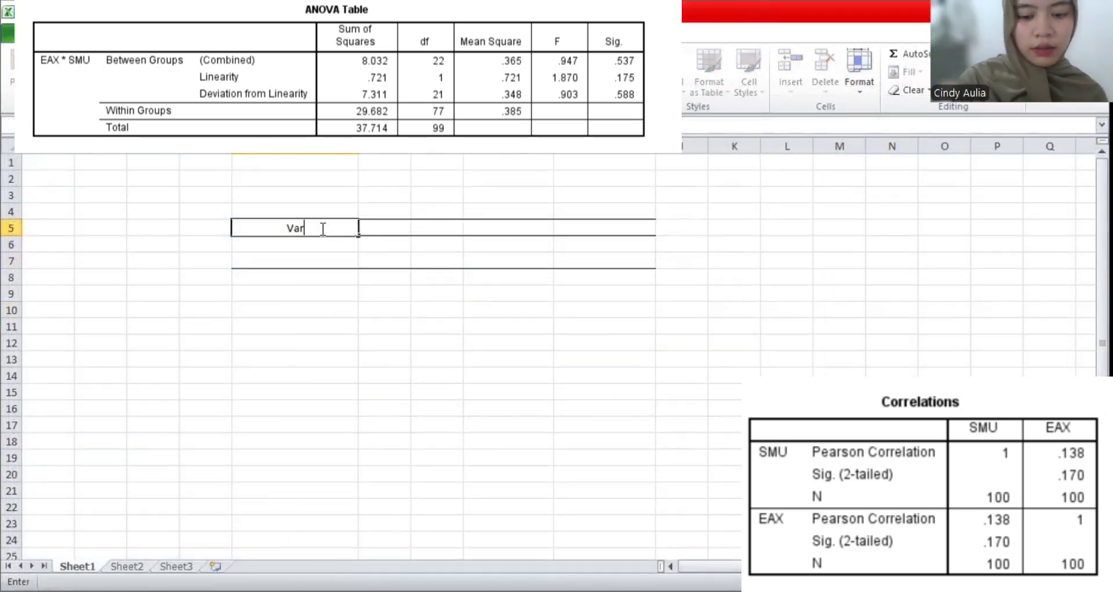
{"action": "type", "text": "iabel"}
{"action": "left_click", "coordinate": [394, 226]}
{"action": "type", "text": "Mean"}
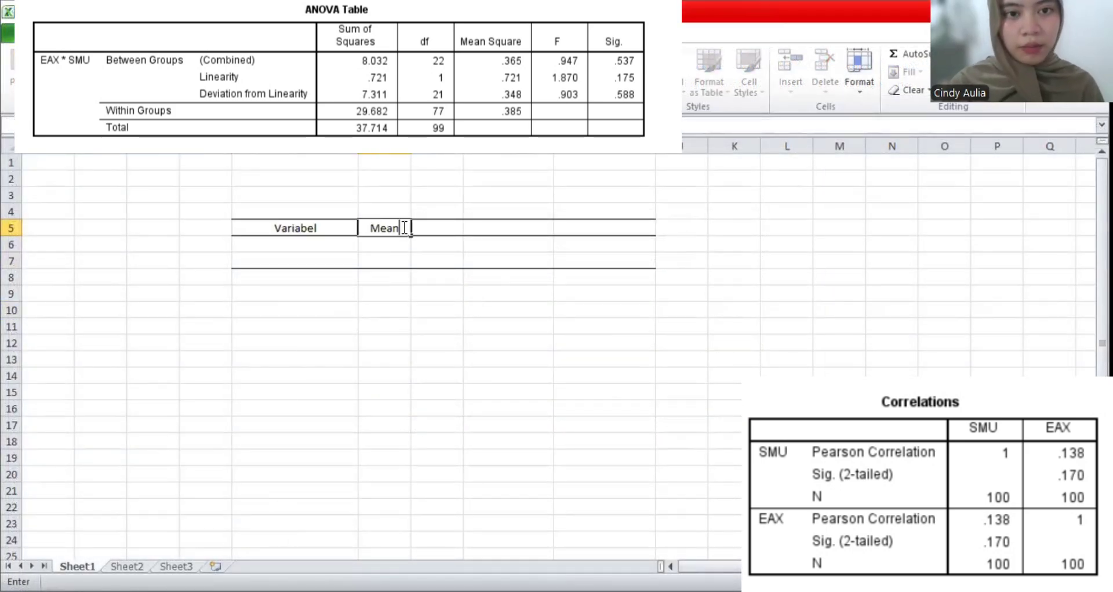
{"action": "left_click", "coordinate": [433, 226]}
{"action": "type", "text": "SD"}
{"action": "left_click", "coordinate": [490, 229]}
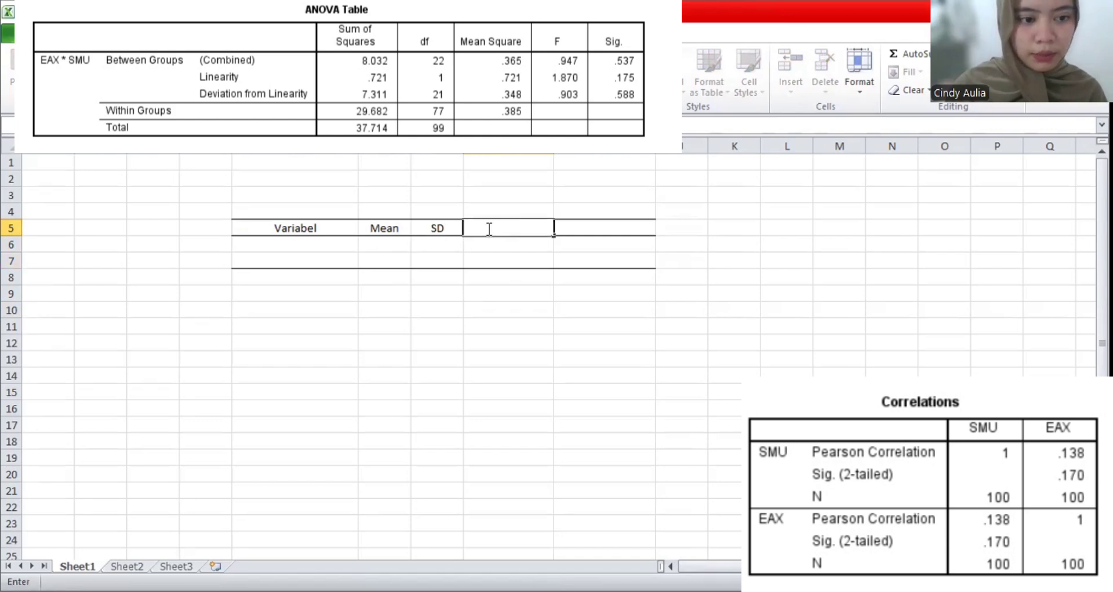
{"action": "type", "text": "1"}
{"action": "left_click", "coordinate": [582, 229]}
{"action": "type", "text": "2"}
Enter the row labels "1. Social Media Use" and "2. Eco-Anxiety" under the Variabel header.
{"action": "left_click", "coordinate": [316, 248]}
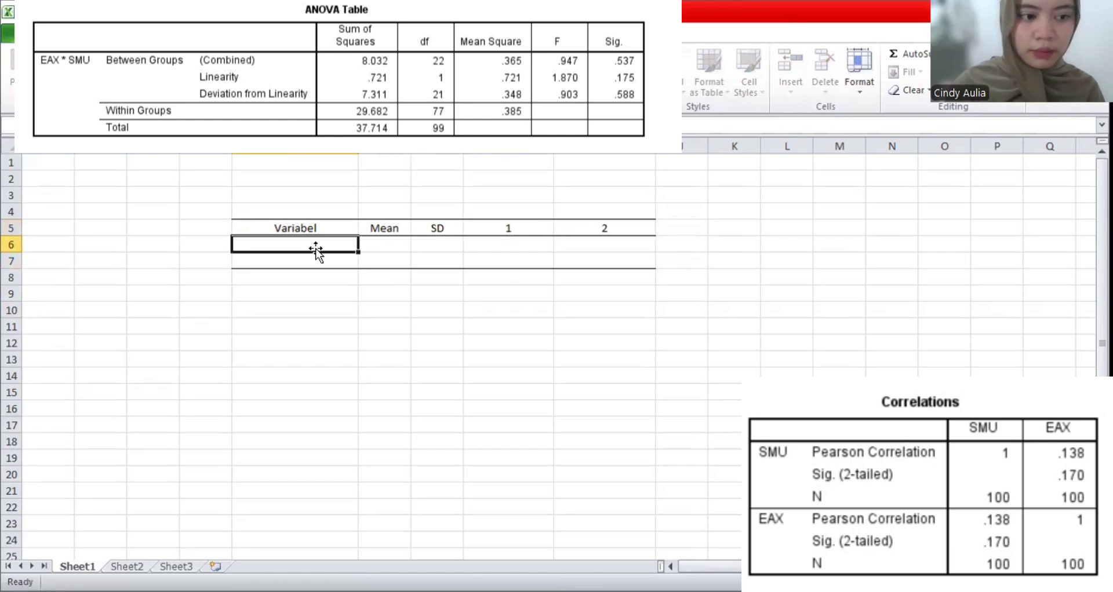
{"action": "type", "text": "1. Social Media USe"}
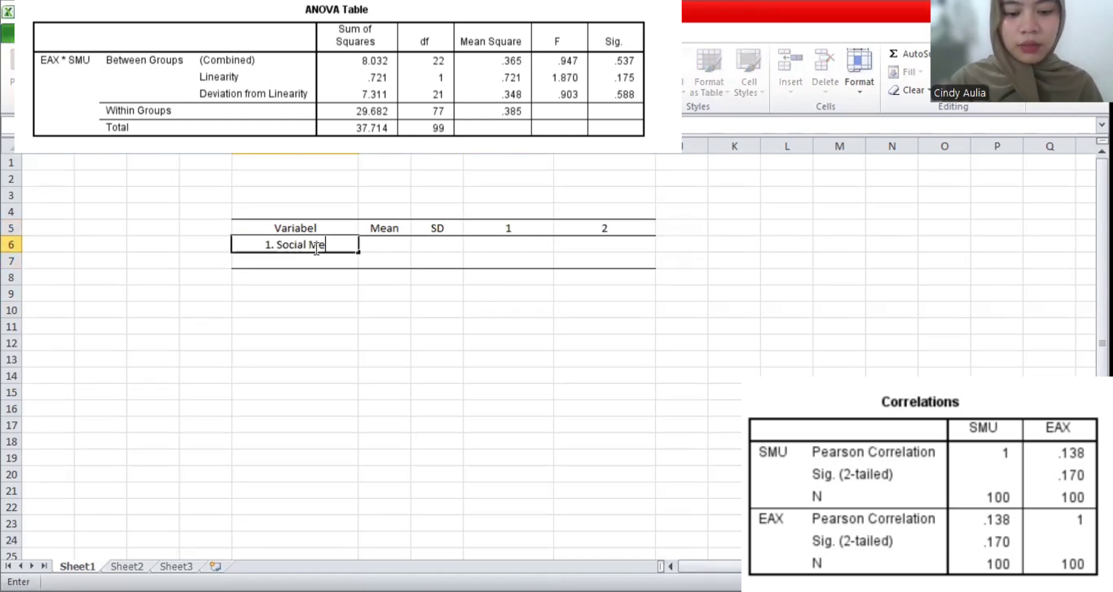
{"action": "key", "text": "BackSpace"}
{"action": "key", "text": "BackSpace"}
{"action": "type", "text": "se"}
{"action": "left_click", "coordinate": [325, 262]}
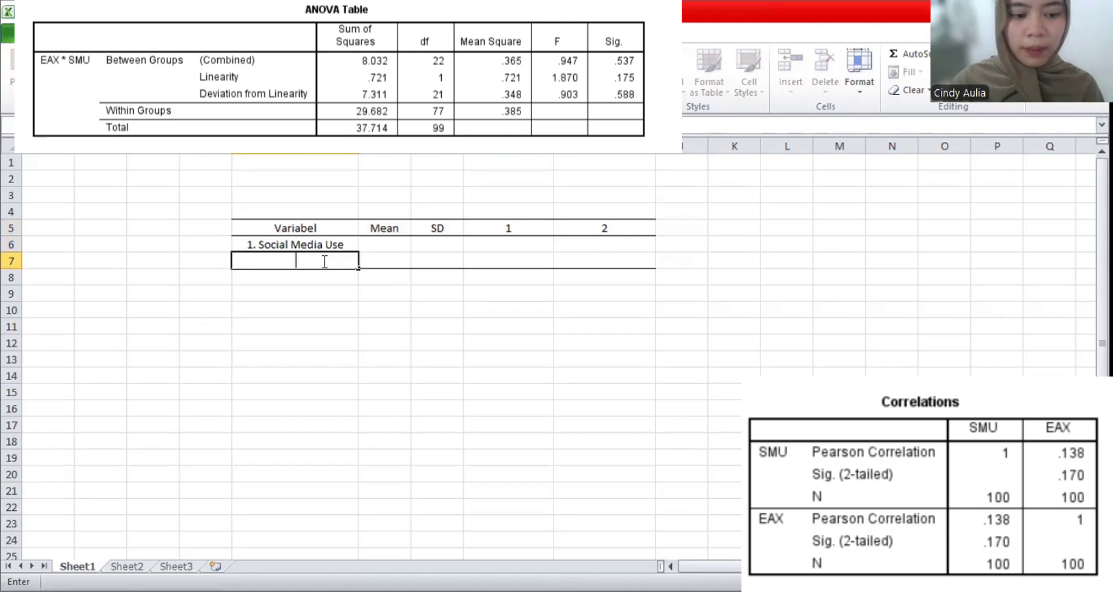
{"action": "type", "text": "2. Eco Anxie"}
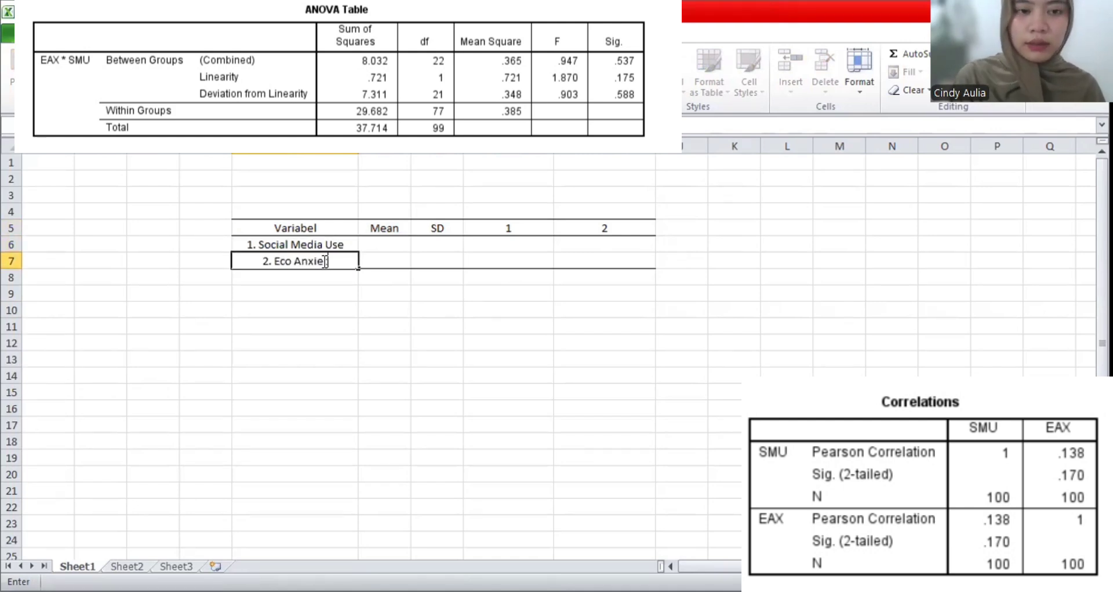
{"action": "key", "text": "BackSpace"}
{"action": "key", "text": "BackSpace"}
{"action": "key", "text": "BackSpace"}
{"action": "key", "text": "BackSpace"}
{"action": "key", "text": "BackSpace"}
{"action": "type", "text": "-Anxiety"}
Enter means 3,124 and 2,982 and standard deviations 0,495 and 0,617 for Social Media Use and Eco-Anxiety.
{"action": "left_click", "coordinate": [394, 246]}
{"action": "type", "text": "3"}
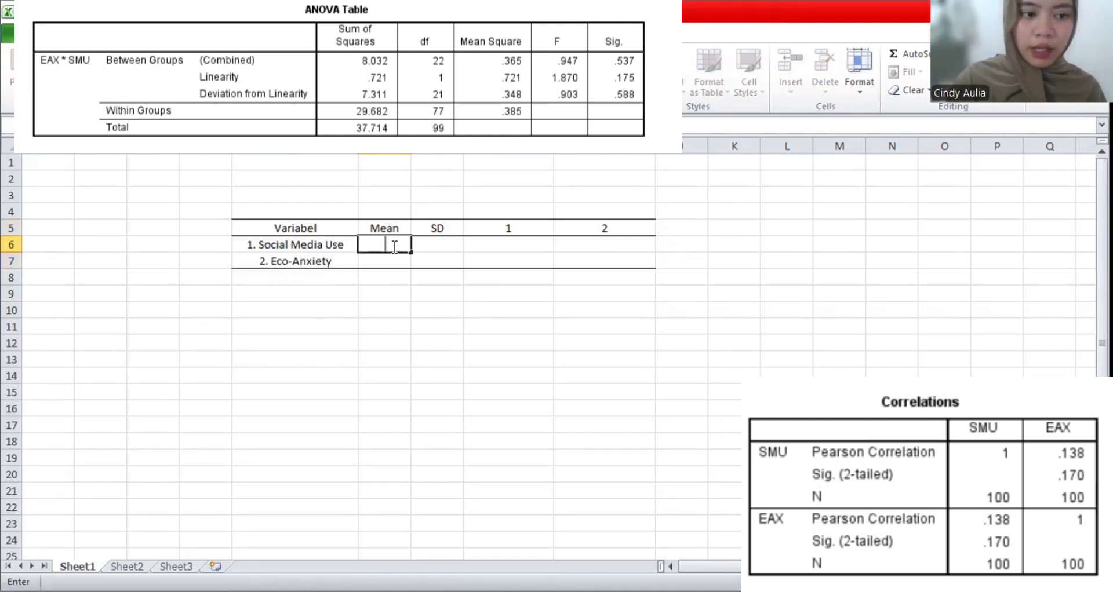
{"action": "type", "text": ",124"}
{"action": "left_click", "coordinate": [386, 262]}
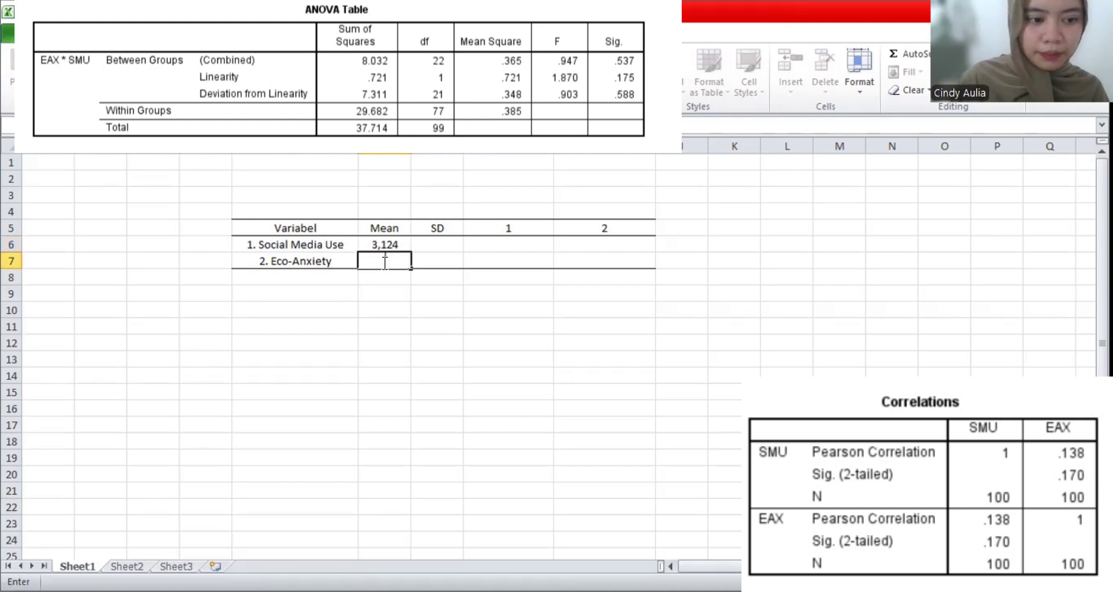
{"action": "type", "text": "2,982"}
{"action": "left_click", "coordinate": [442, 245]}
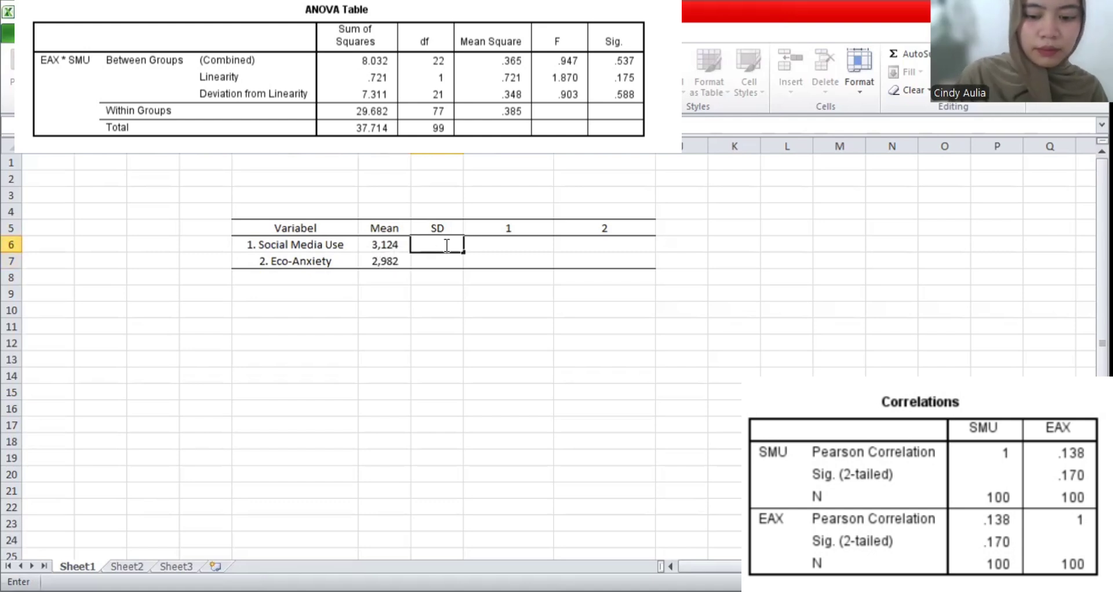
{"action": "type", "text": "0,495"}
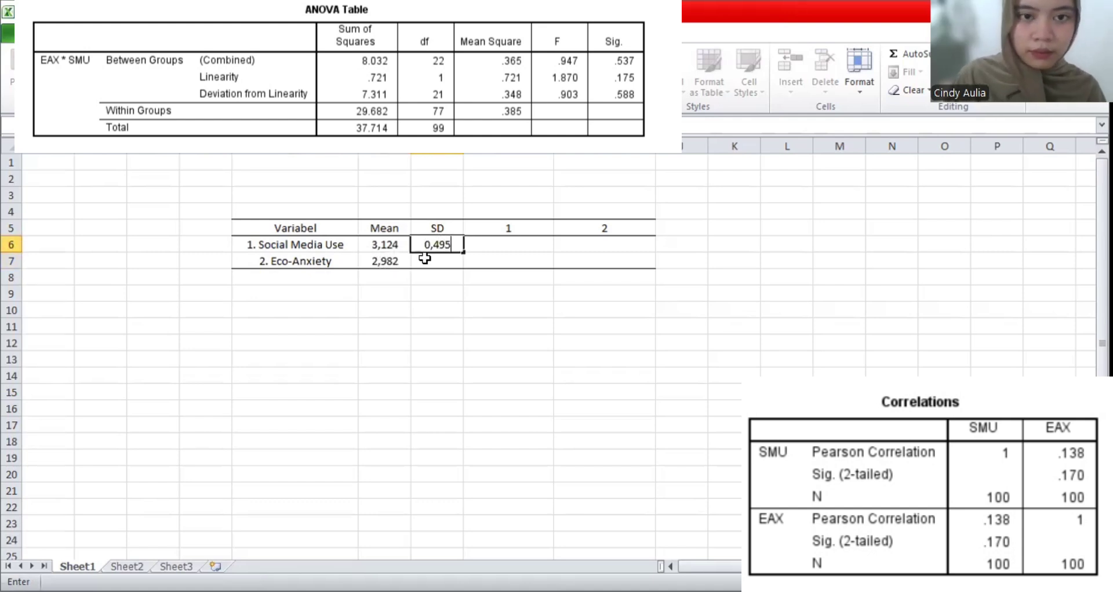
{"action": "left_click", "coordinate": [427, 259]}
{"action": "type", "text": "0,617"}
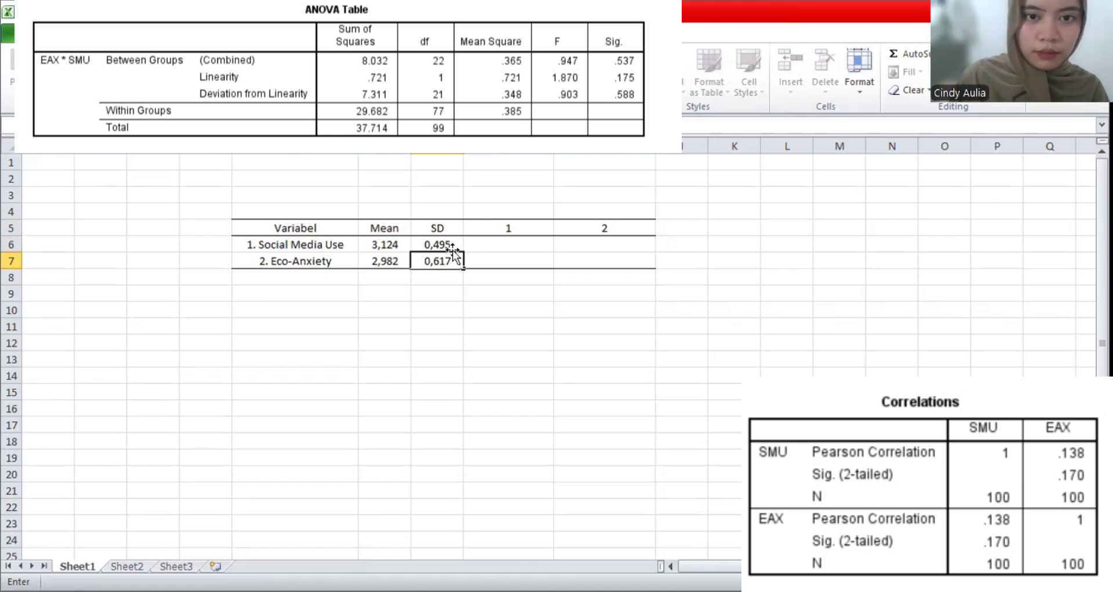
Fill in the correlations: 1 and 0,138 in the Social Media Use row, and 1 in column 2 for Eco-Anxiety.
{"action": "left_click", "coordinate": [505, 244]}
{"action": "type", "text": "1"}
{"action": "left_click", "coordinate": [606, 245]}
{"action": "type", "text": "0,13"}
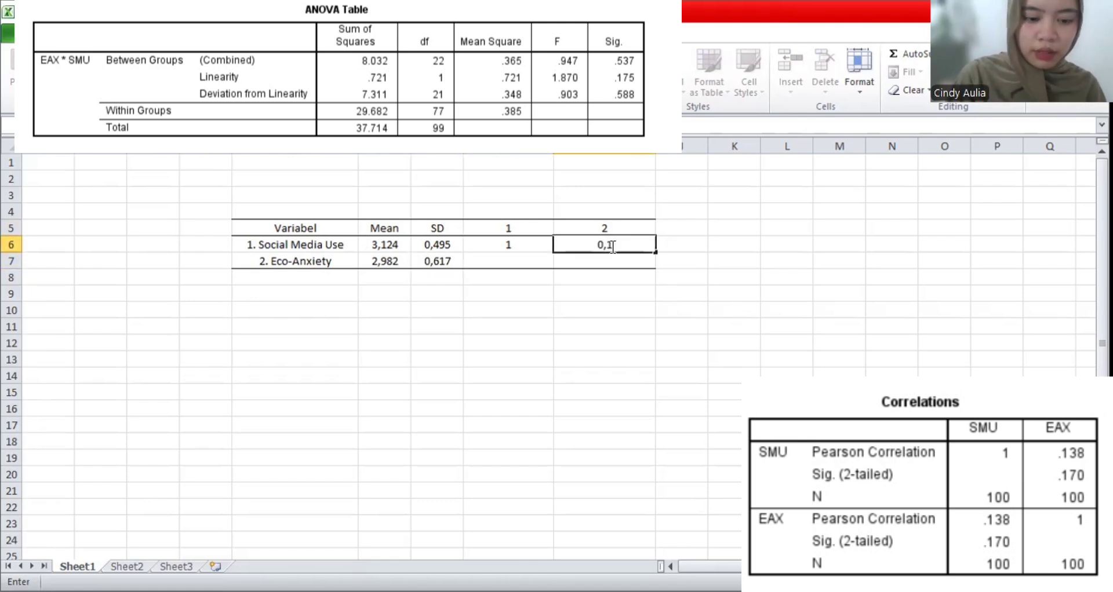
{"action": "type", "text": "8"}
{"action": "key", "text": "Return"}
{"action": "type", "text": "1"}
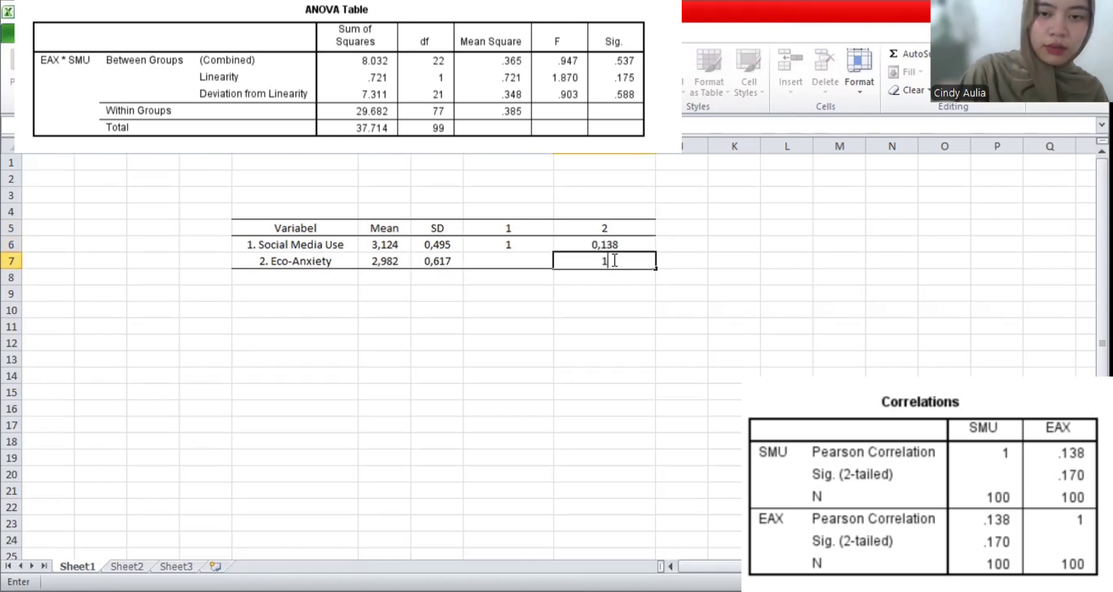
Copy the finished correlation table from Excel and paste it below the correlation paragraph in the Word report.
{"action": "left_click_drag", "start_coordinate": [604, 260], "coordinate": [301, 225]}
{"action": "key", "text": "ctrl+c"}
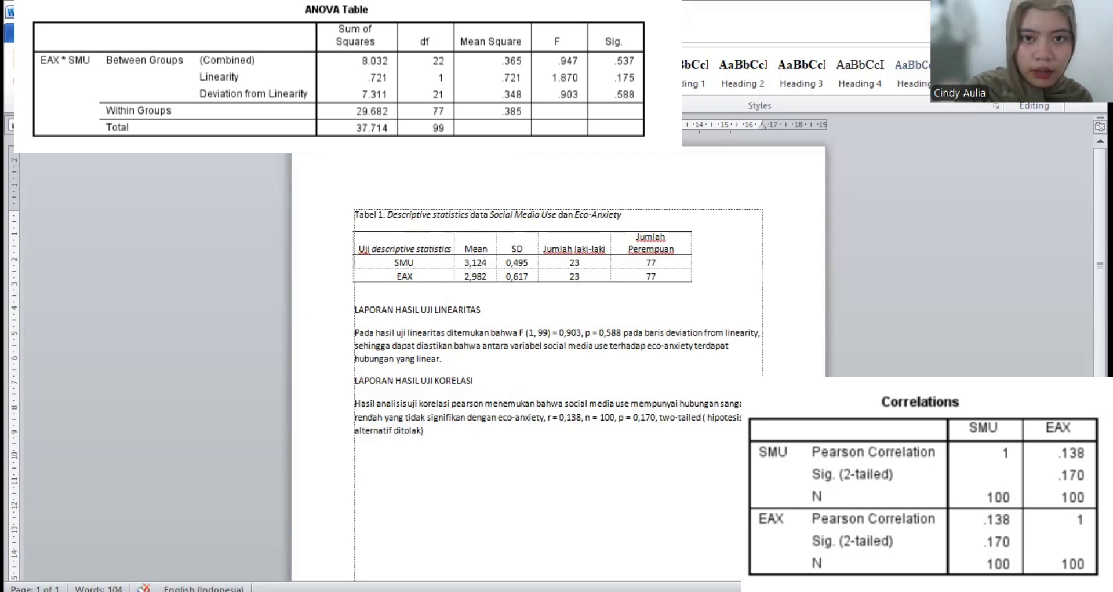
{"action": "key", "text": "ctrl+v"}
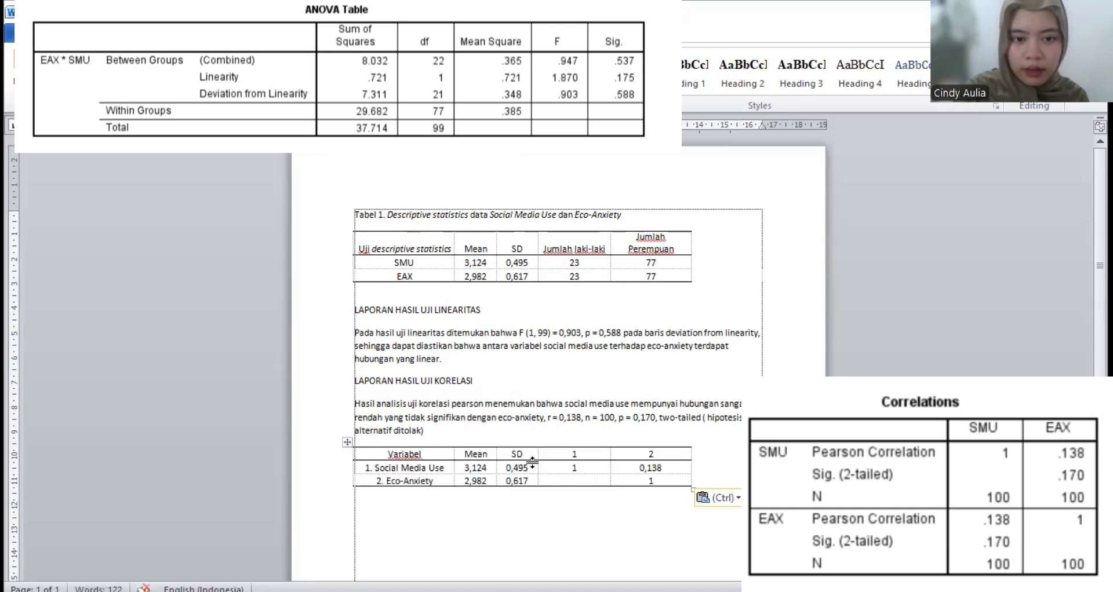
Left-align the "1. Social Media Use" and "2. Eco-Anxiety" labels in the pasted table.
{"action": "left_click_drag", "start_coordinate": [438, 480], "coordinate": [428, 473]}
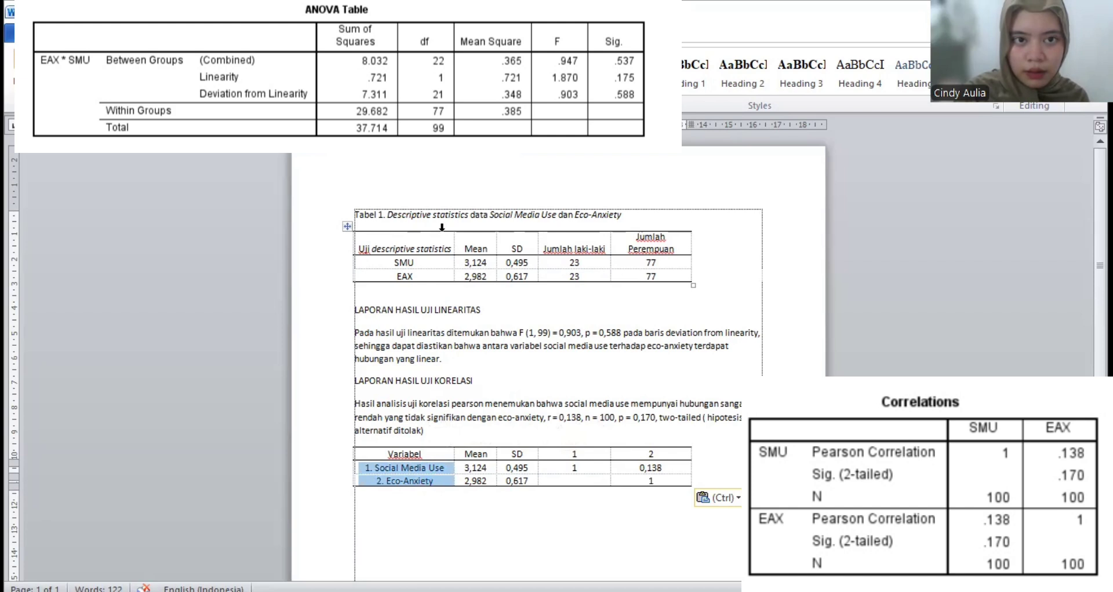
{"action": "key", "text": "ctrl+l"}
{"action": "left_click", "coordinate": [739, 485]}
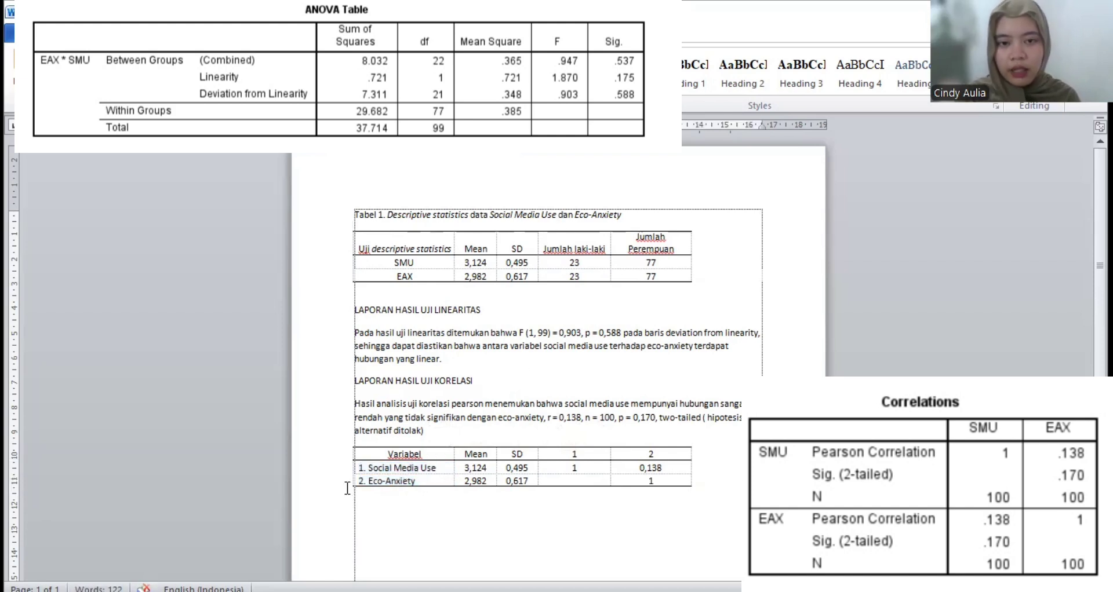
{"action": "left_click", "coordinate": [724, 475]}
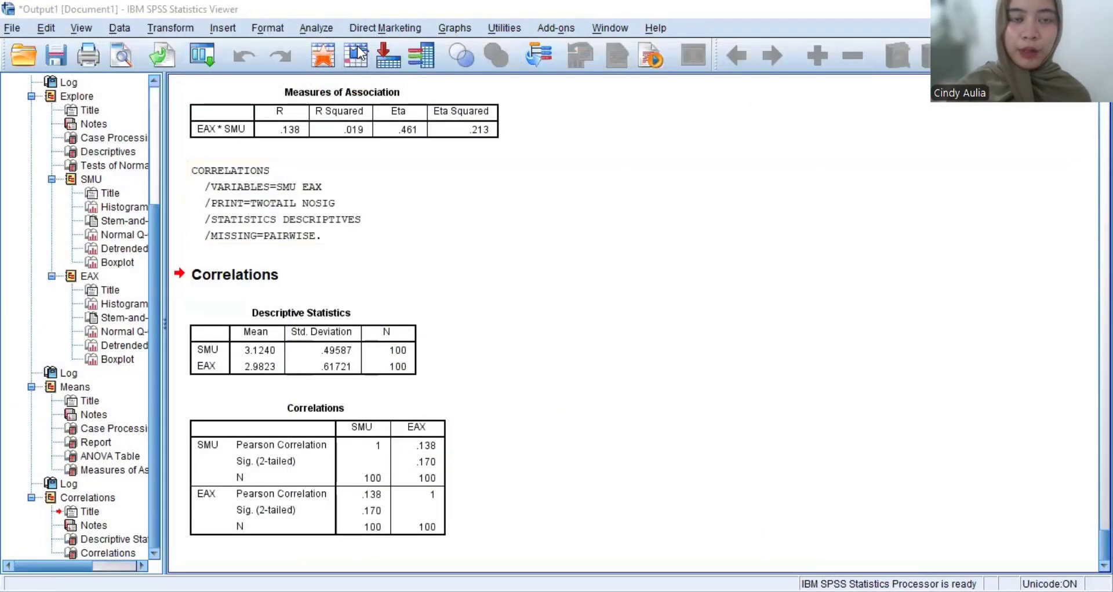
In SPSS, set up a Linear Regression with SMU as the independent variable and EAX as the dependent variable.
{"action": "left_click", "coordinate": [330, 32]}
{"action": "mouse_move", "coordinate": [399, 199]}
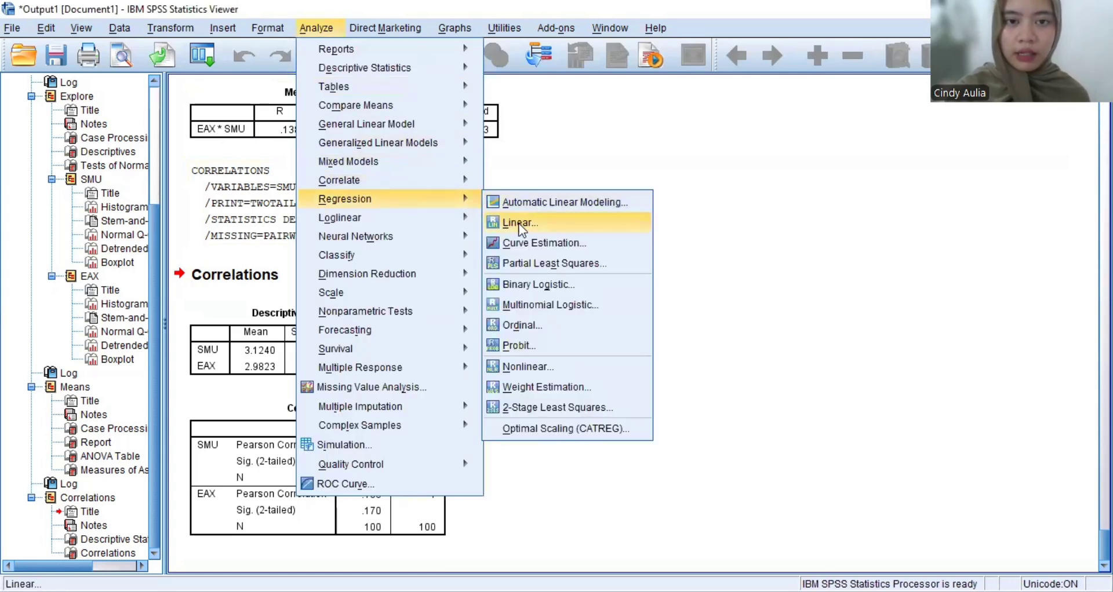
{"action": "left_click", "coordinate": [498, 224]}
{"action": "left_click_drag", "start_coordinate": [467, 207], "coordinate": [466, 321]}
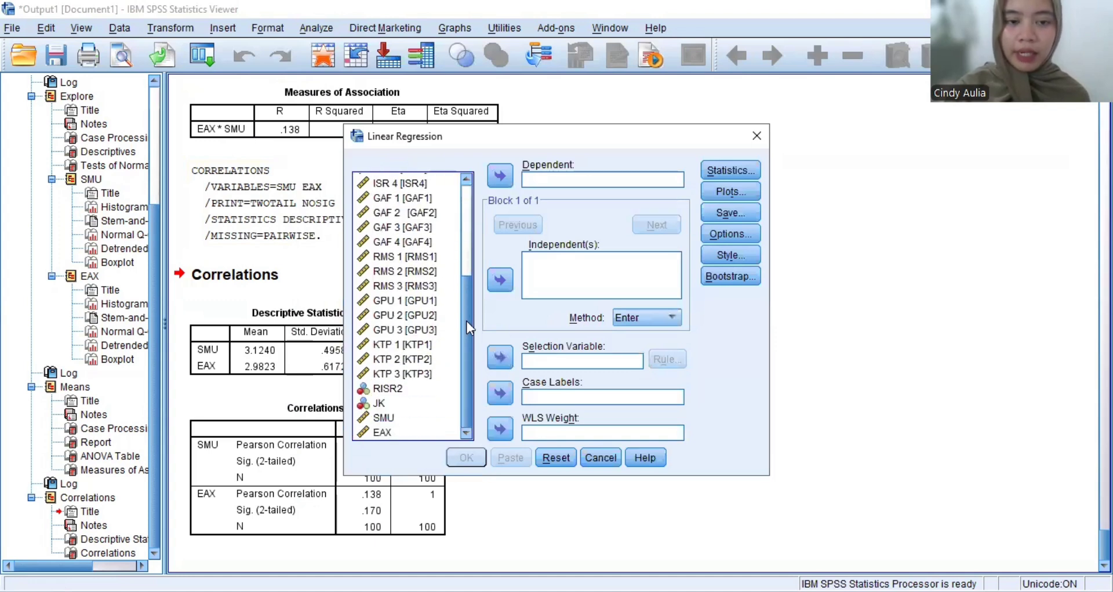
{"action": "left_click", "coordinate": [399, 419]}
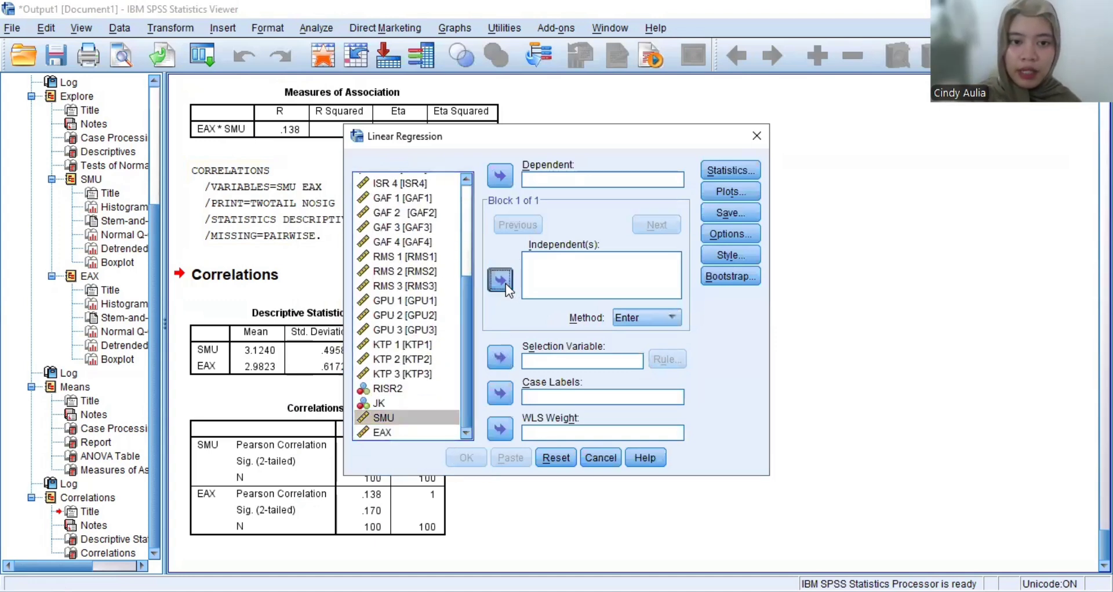
{"action": "left_click", "coordinate": [499, 280]}
{"action": "left_click", "coordinate": [399, 430]}
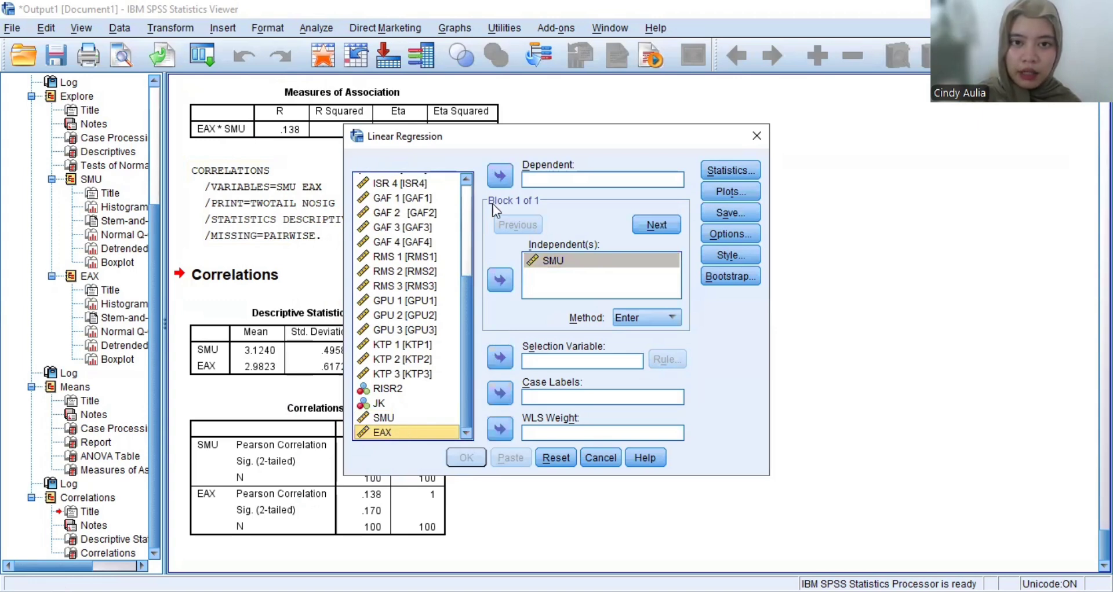
{"action": "left_click", "coordinate": [500, 179]}
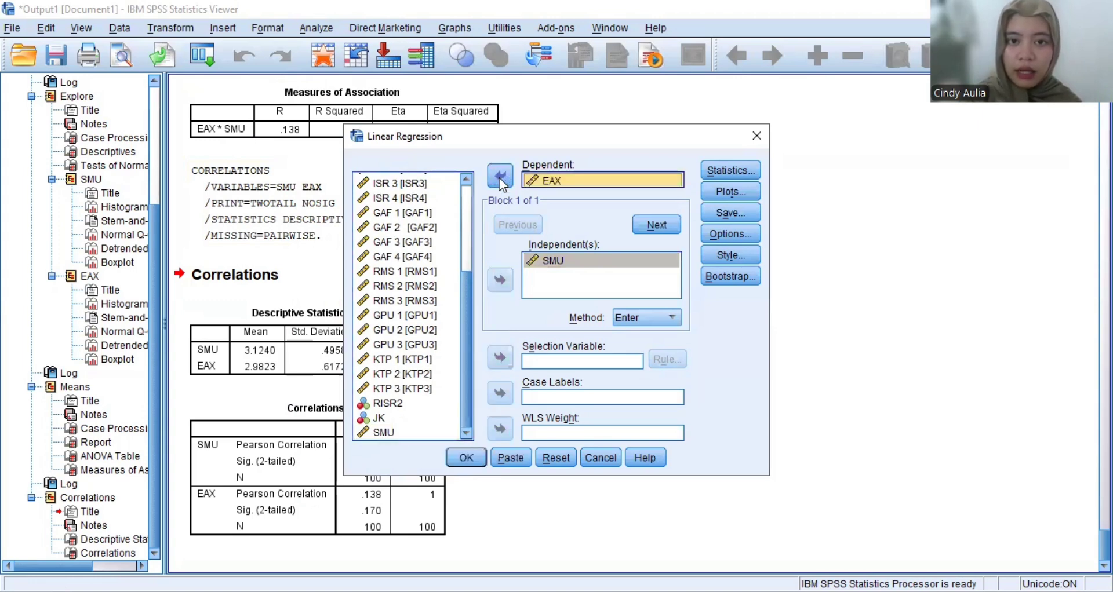
Set the regression to save unstandardized residuals and run the analysis.
{"action": "left_click", "coordinate": [711, 214]}
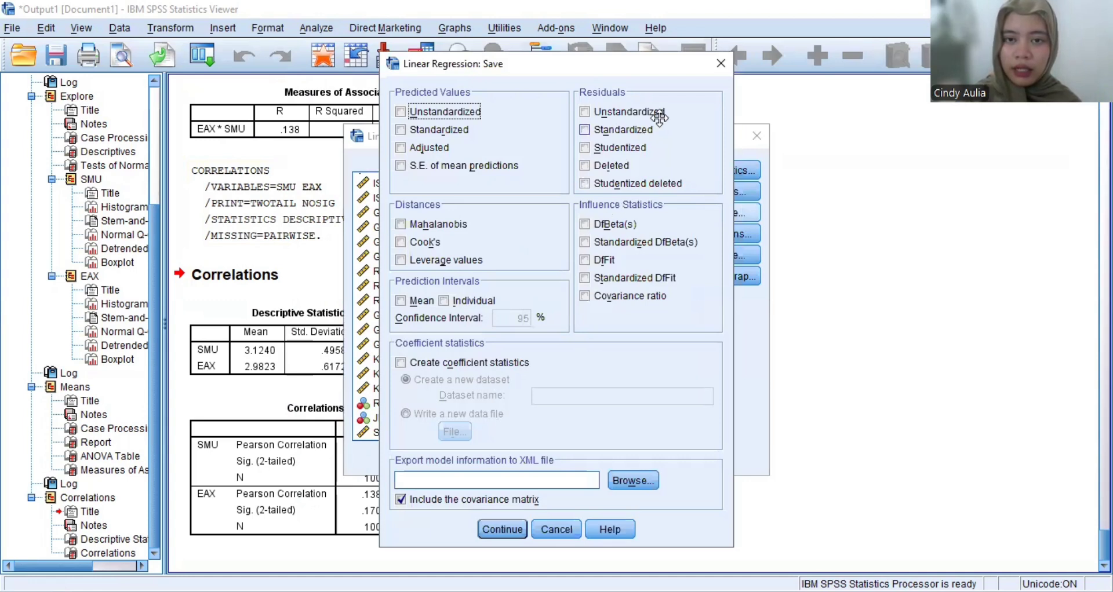
{"action": "left_click", "coordinate": [655, 113]}
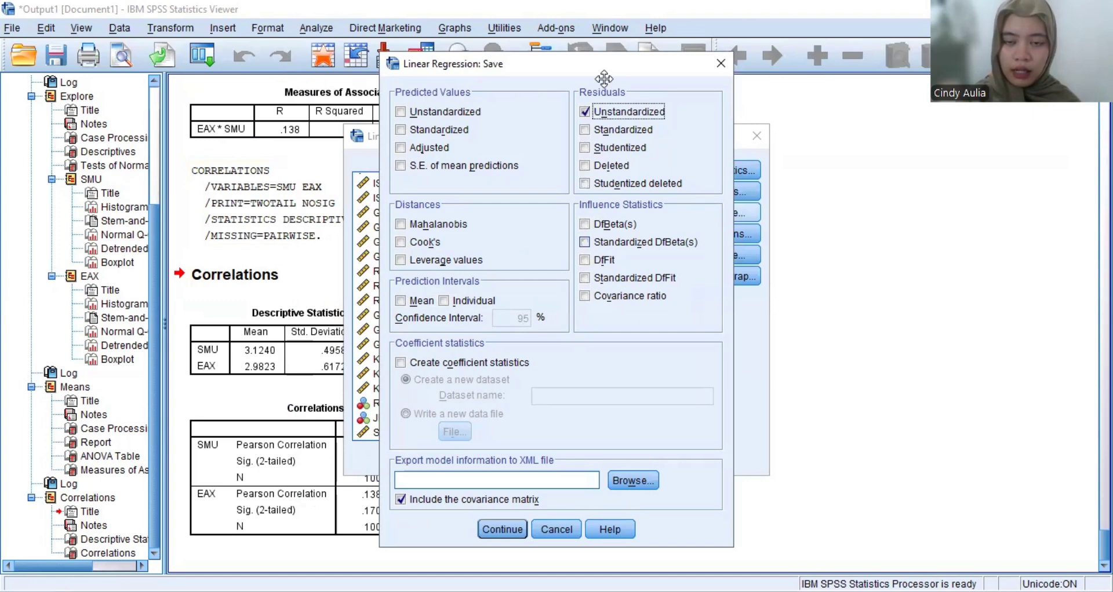
{"action": "left_click", "coordinate": [498, 530]}
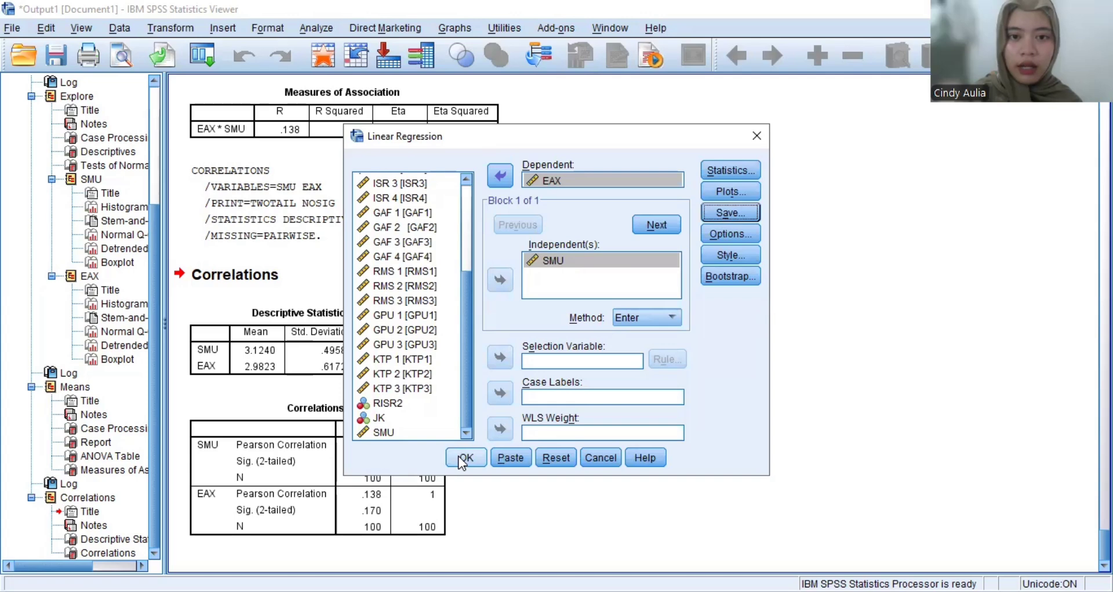
{"action": "left_click", "coordinate": [462, 462]}
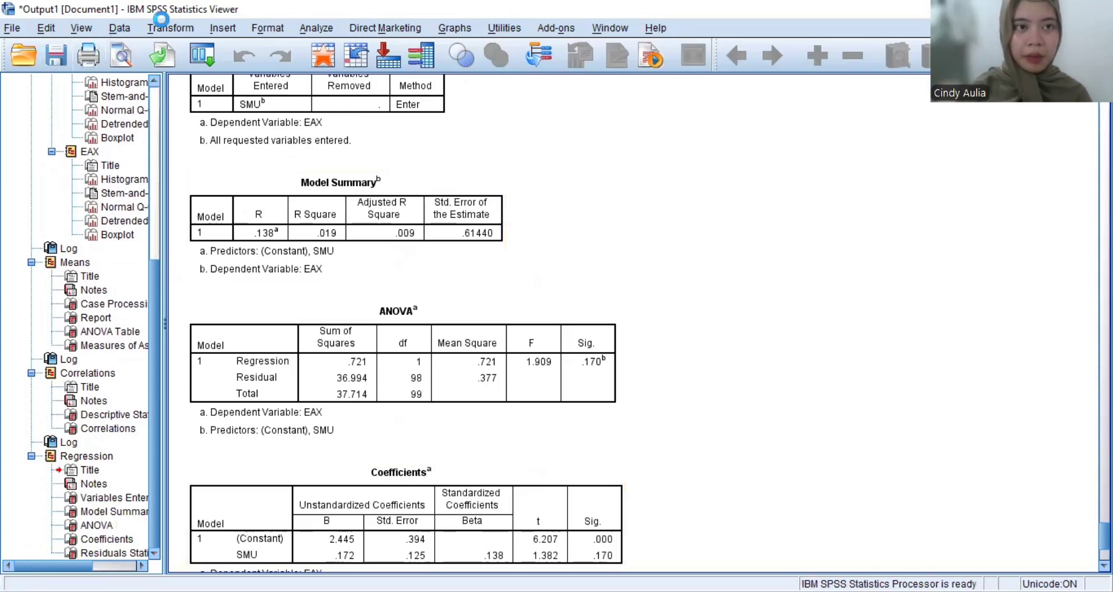
Start computing a new variable with AbsRES_1 as the target variable name.
{"action": "left_click", "coordinate": [189, 27]}
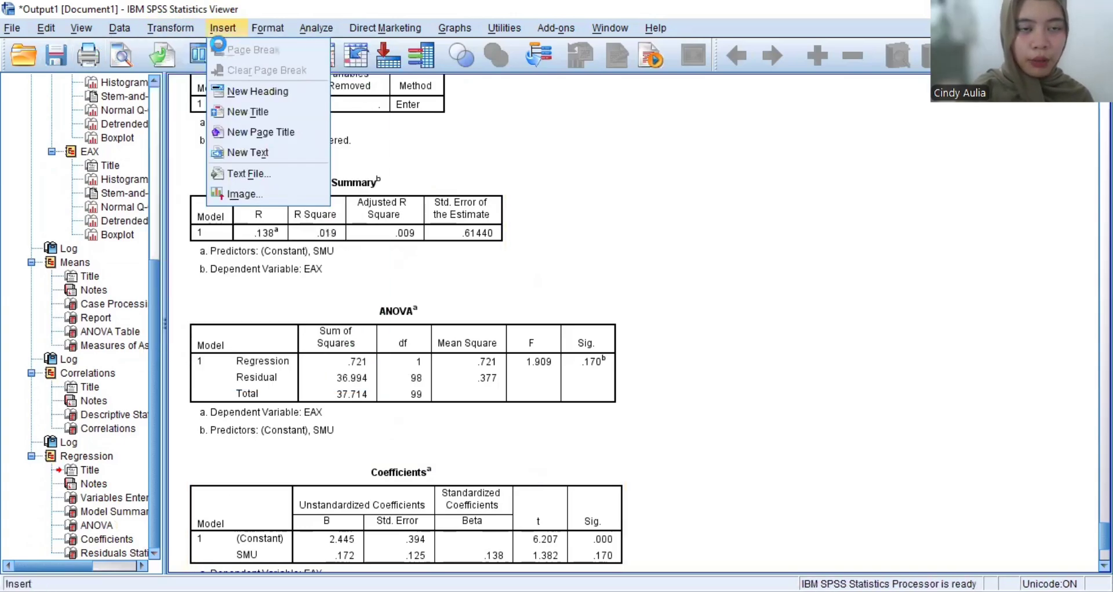
{"action": "left_click", "coordinate": [177, 51]}
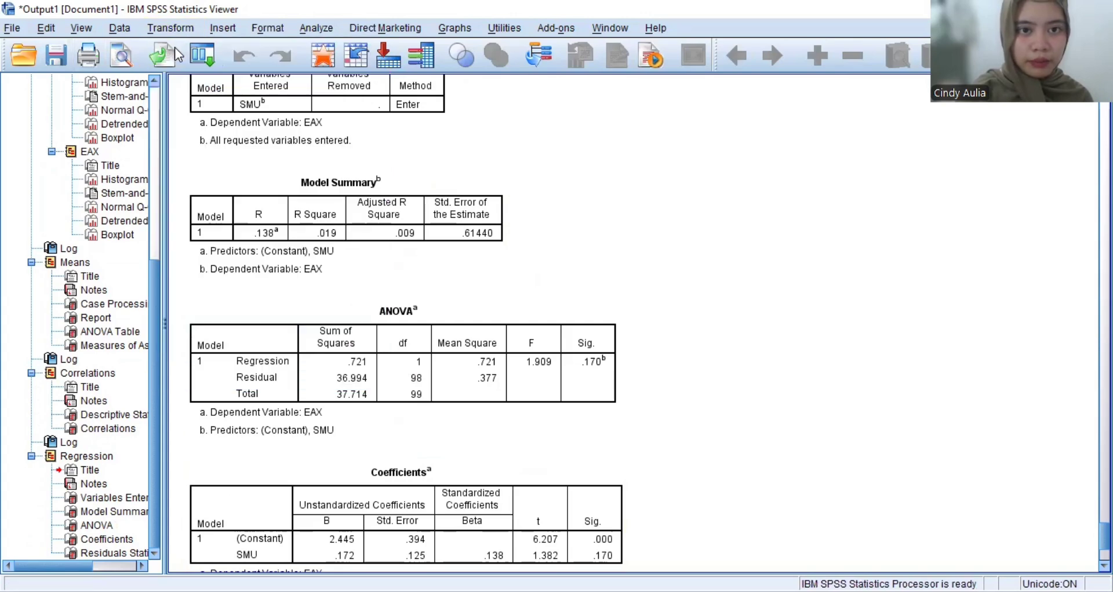
{"action": "left_click", "coordinate": [571, 534]}
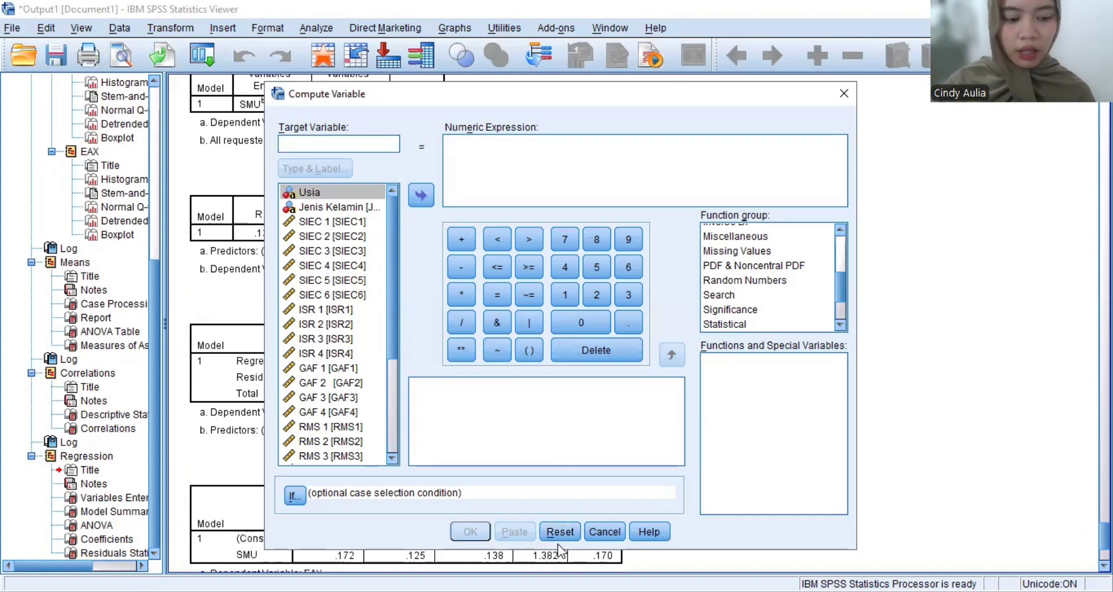
{"action": "type", "text": "An"}
{"action": "key", "text": "BackSpace"}
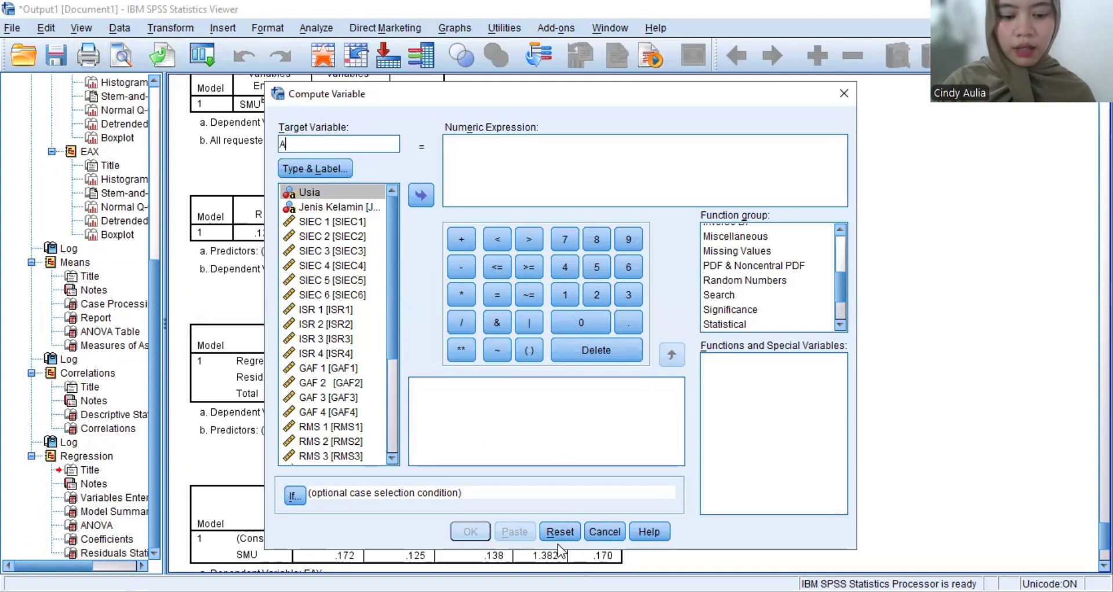
{"action": "type", "text": "bs"}
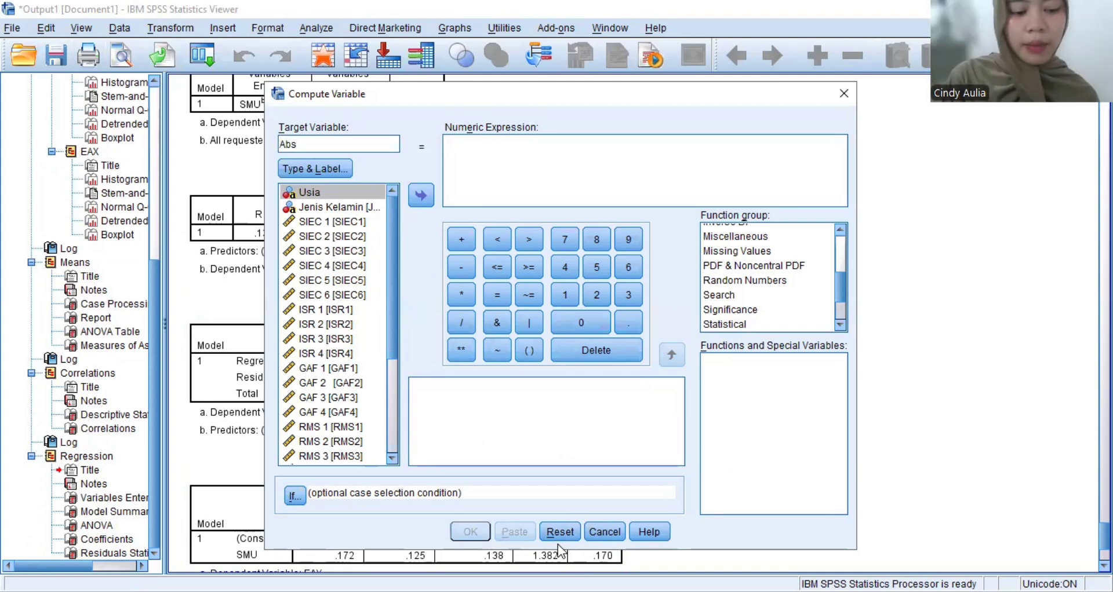
{"action": "type", "text": "RES"}
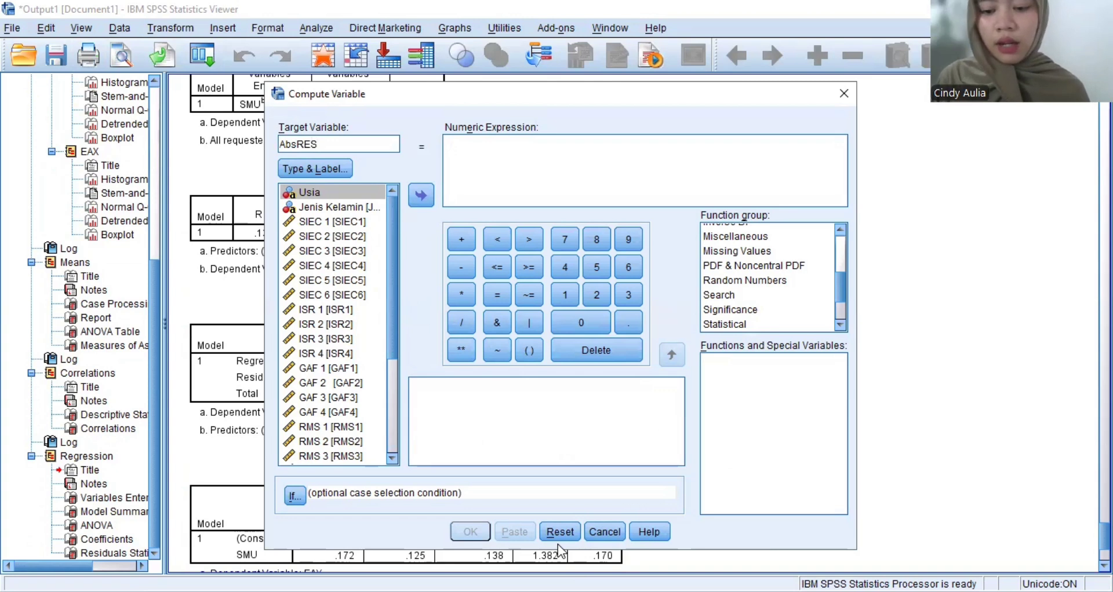
{"action": "type", "text": "_1"}
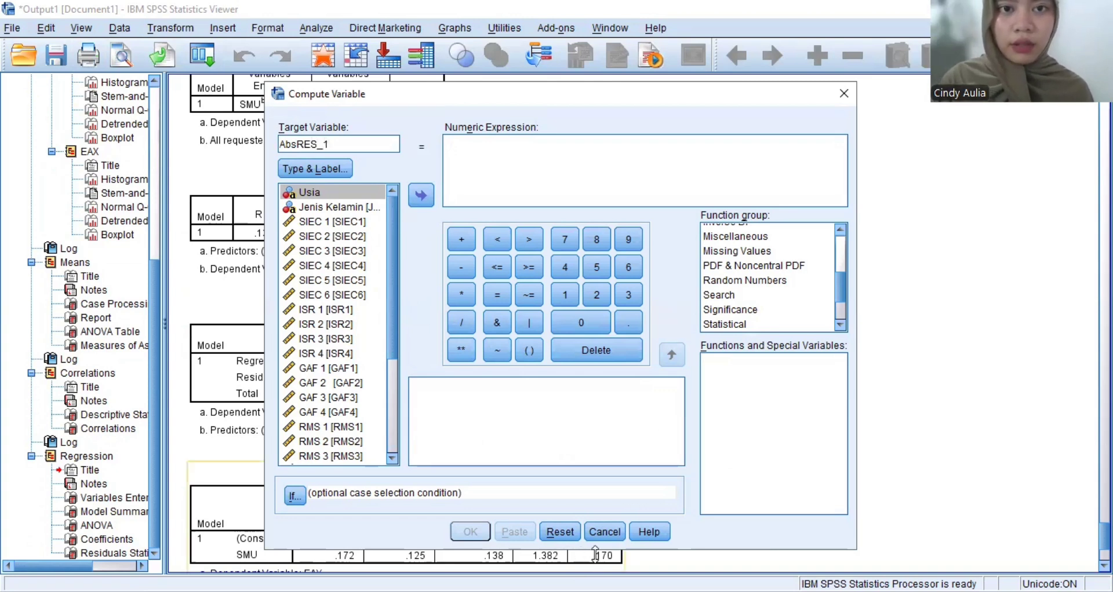
Define the numeric expression for AbsRES_1 as ABS(RES_1) and run the computation.
{"action": "left_click", "coordinate": [481, 178]}
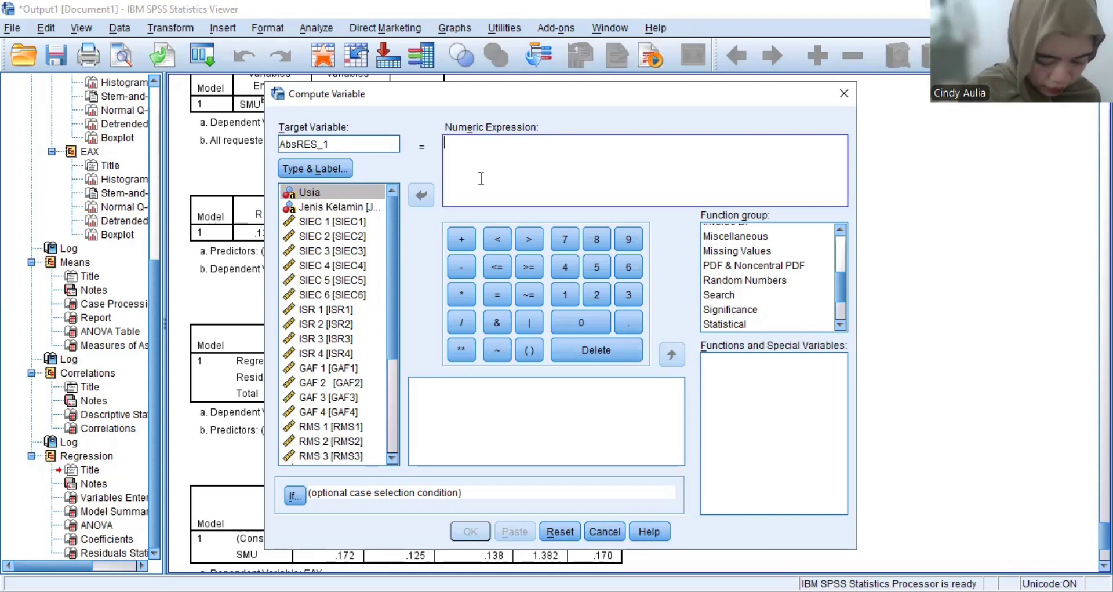
{"action": "type", "text": "Abs"}
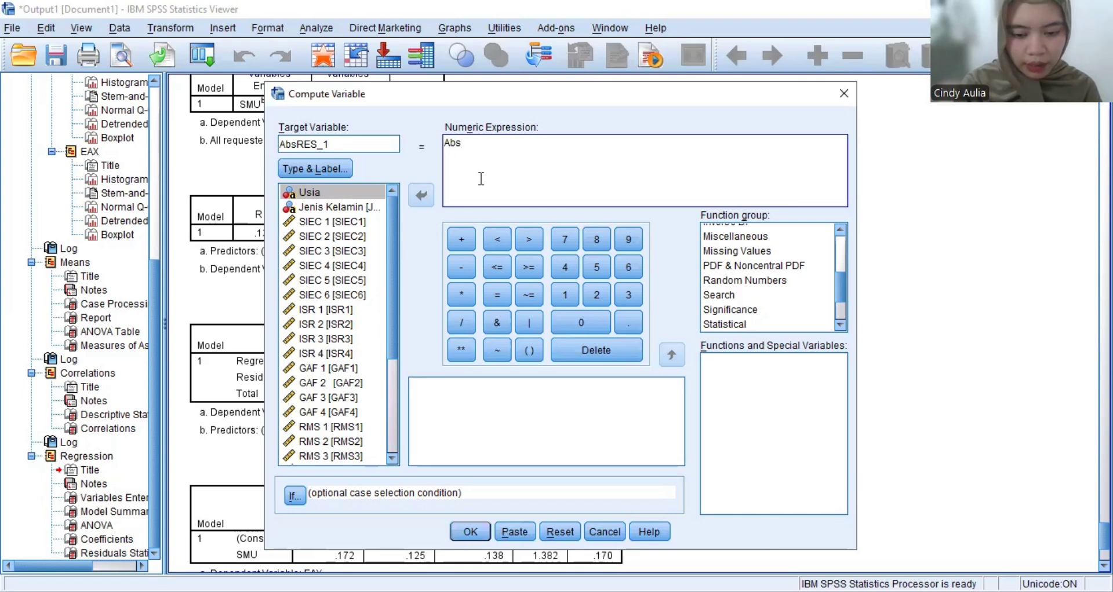
{"action": "type", "text": "(R"}
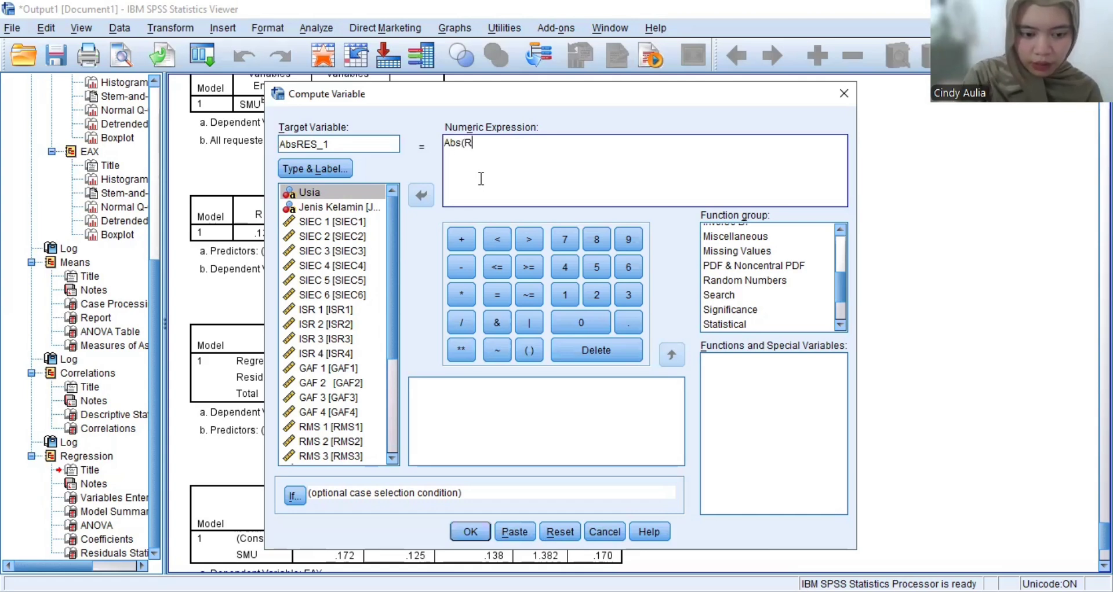
{"action": "type", "text": "Es_1)"}
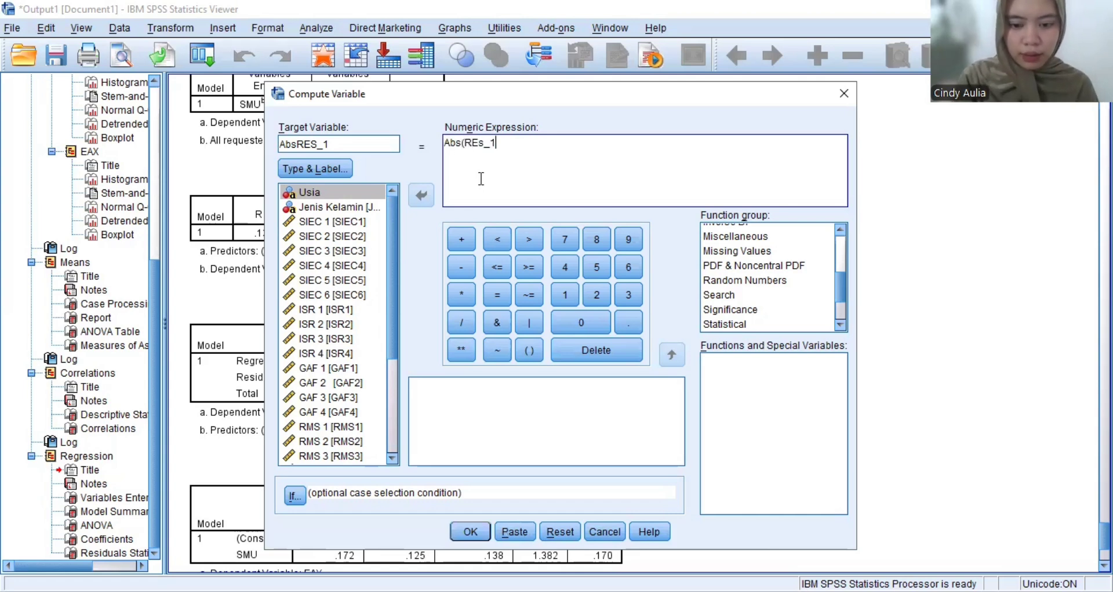
{"action": "key", "text": "BackSpace"}
{"action": "key", "text": "BackSpace"}
{"action": "key", "text": "BackSpace"}
{"action": "key", "text": "BackSpace"}
{"action": "key", "text": "BackSpace"}
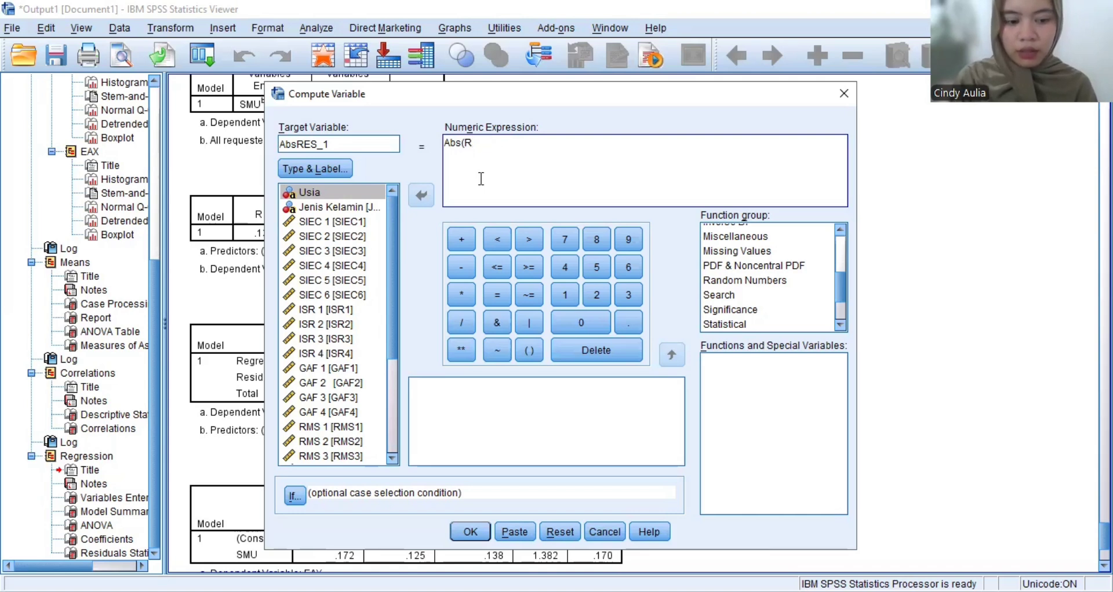
{"action": "type", "text": "ES_1"}
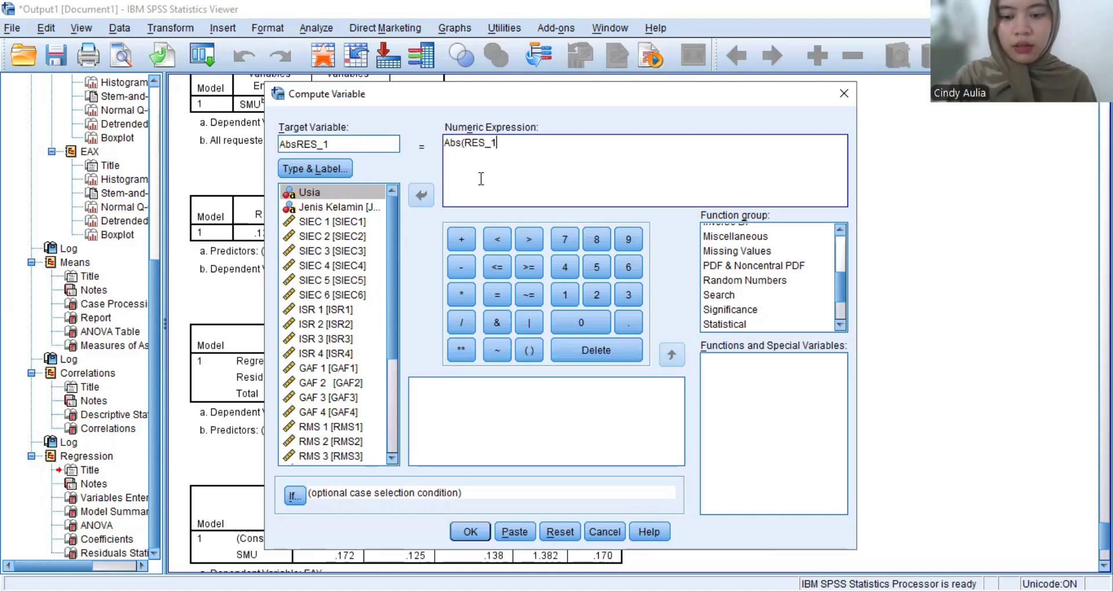
{"action": "type", "text": ")"}
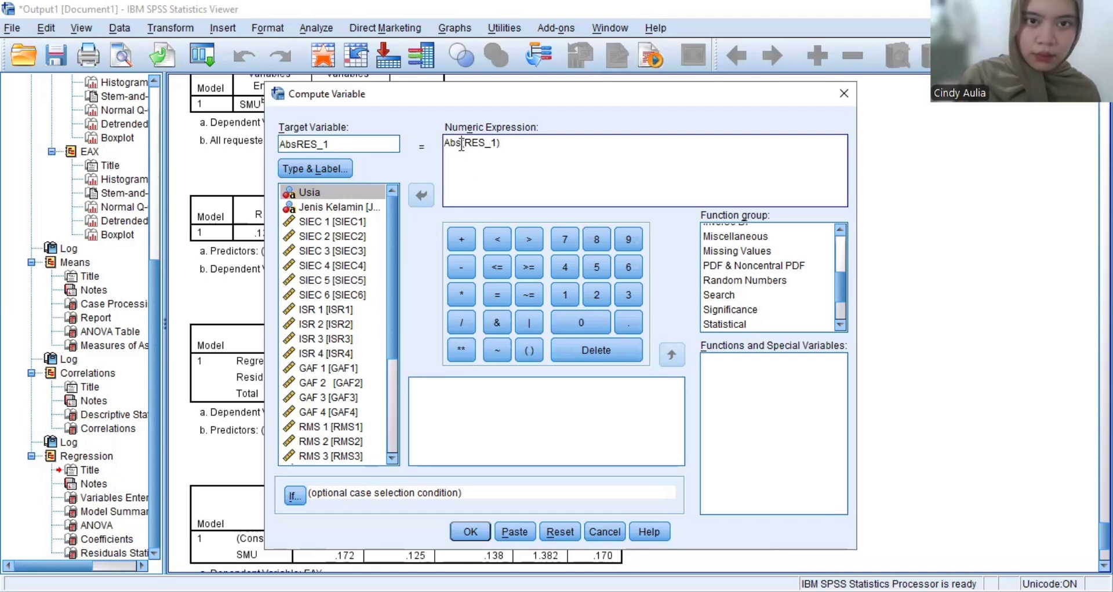
{"action": "key", "text": "BackSpace"}
{"action": "key", "text": "BackSpace"}
{"action": "type", "text": "BS"}
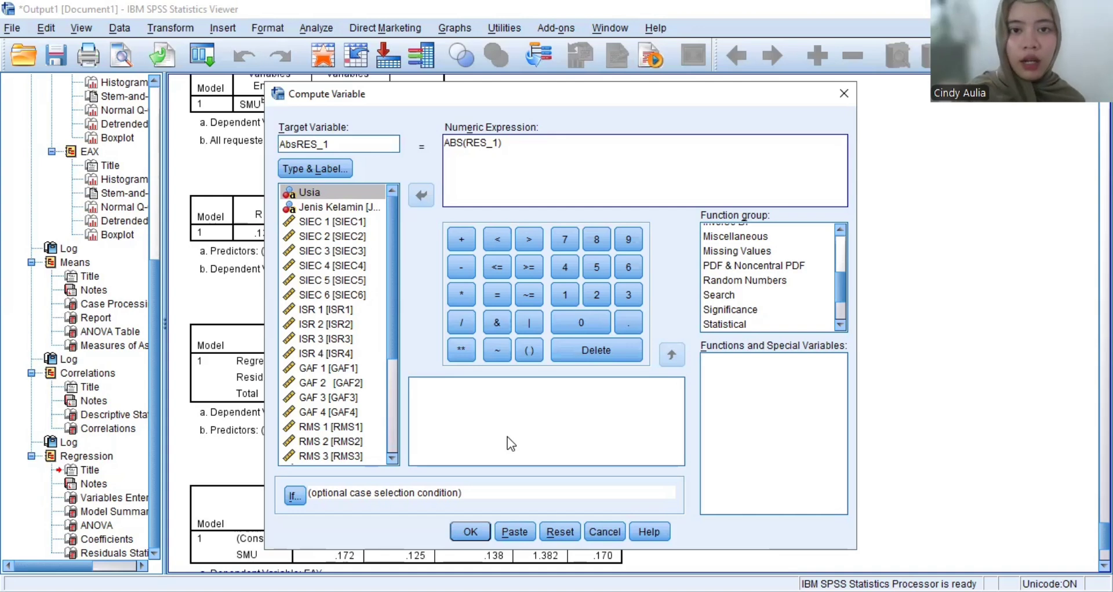
{"action": "left_click", "coordinate": [479, 538]}
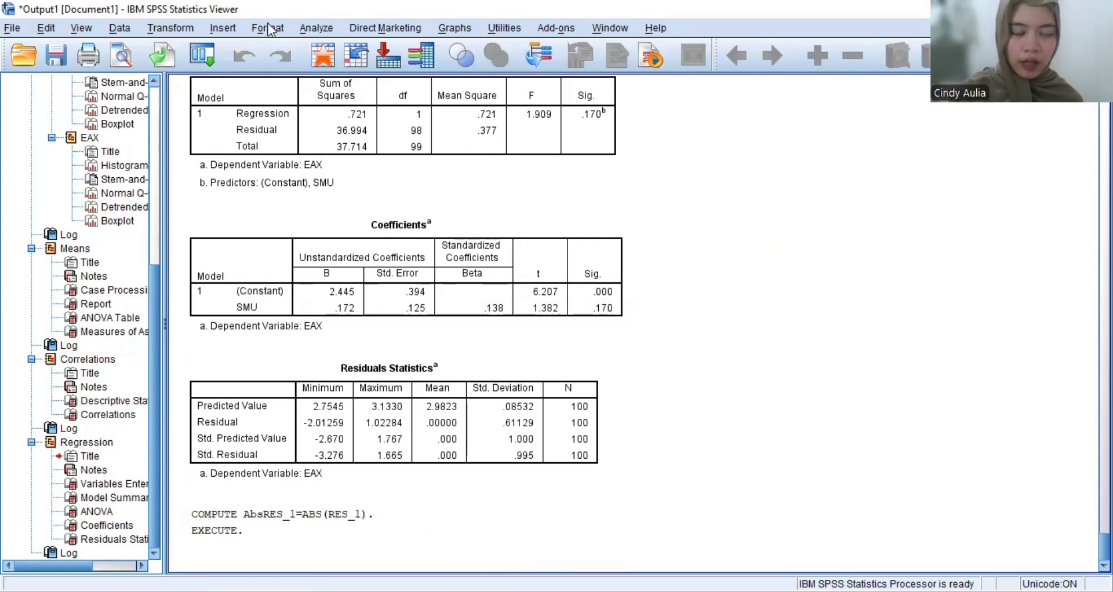
Reset the Linear Regression setup and assign AbsRES_1 as the dependent variable and SMU as the independent variable.
{"action": "left_click", "coordinate": [316, 28]}
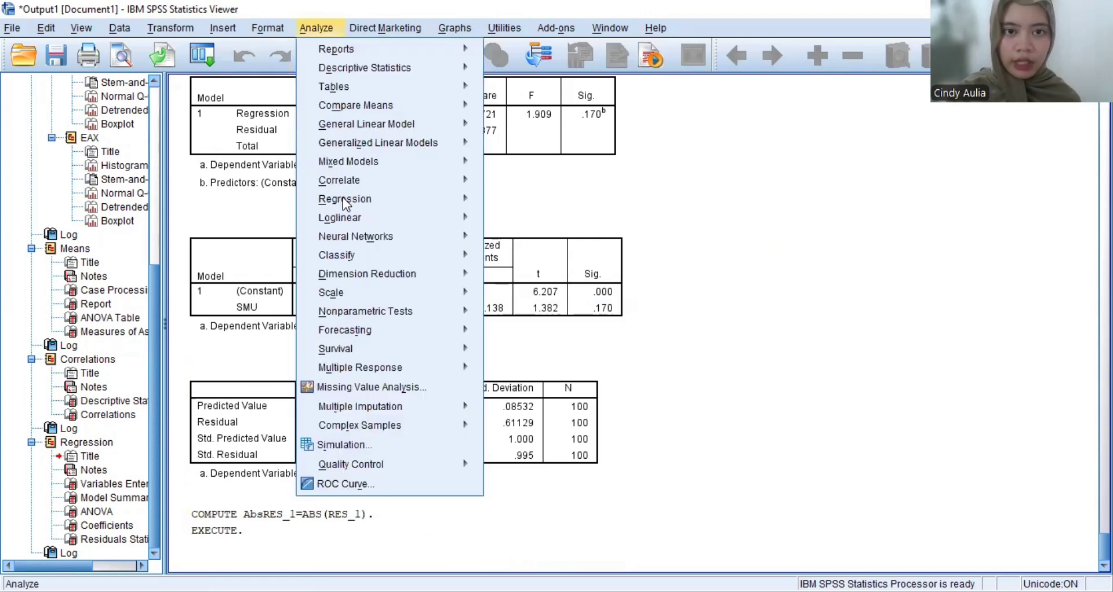
{"action": "mouse_move", "coordinate": [343, 199]}
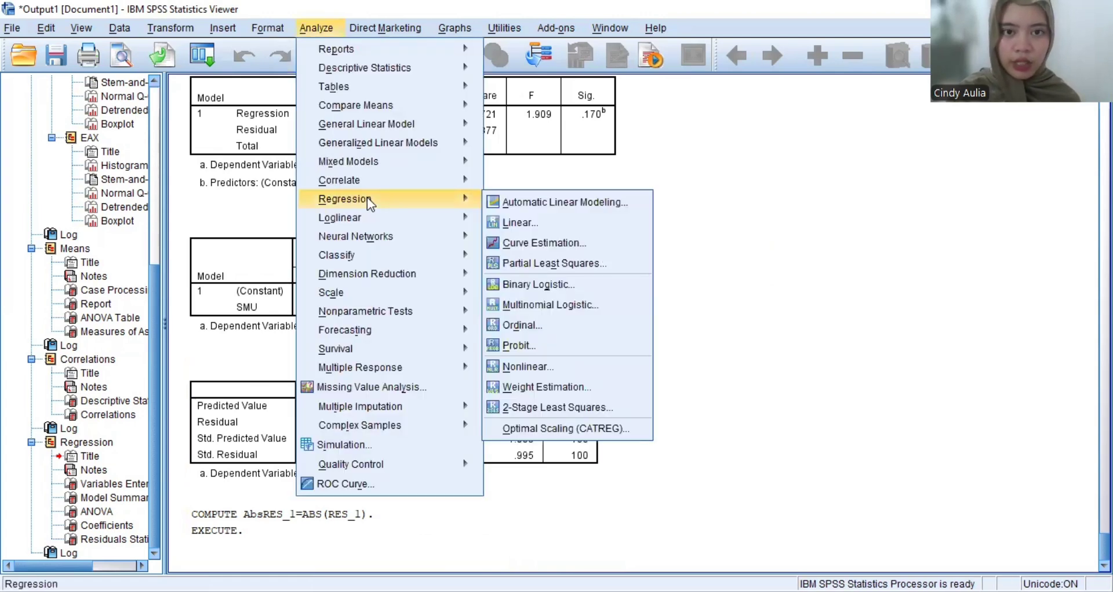
{"action": "left_click", "coordinate": [521, 218]}
{"action": "left_click", "coordinate": [559, 457]}
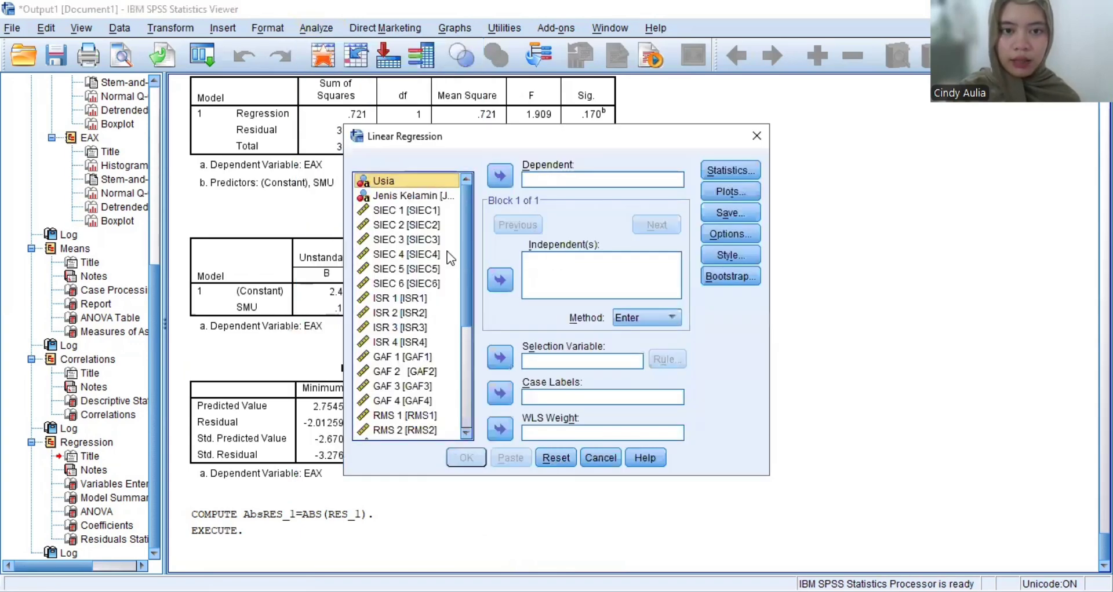
{"action": "left_click_drag", "start_coordinate": [468, 254], "coordinate": [458, 386]}
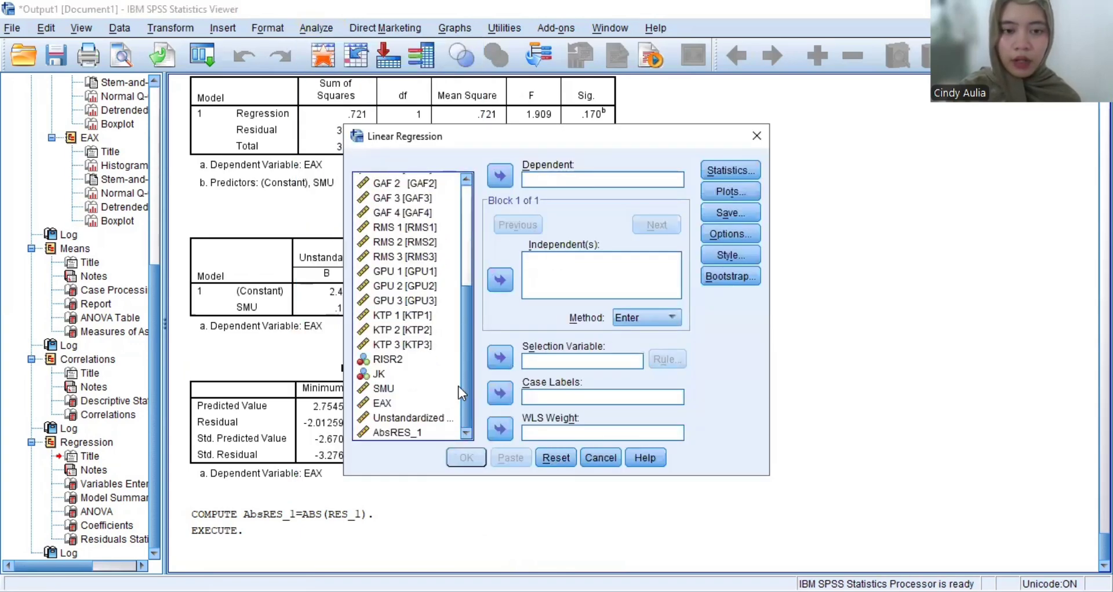
{"action": "left_click", "coordinate": [412, 432]}
{"action": "left_click", "coordinate": [501, 177]}
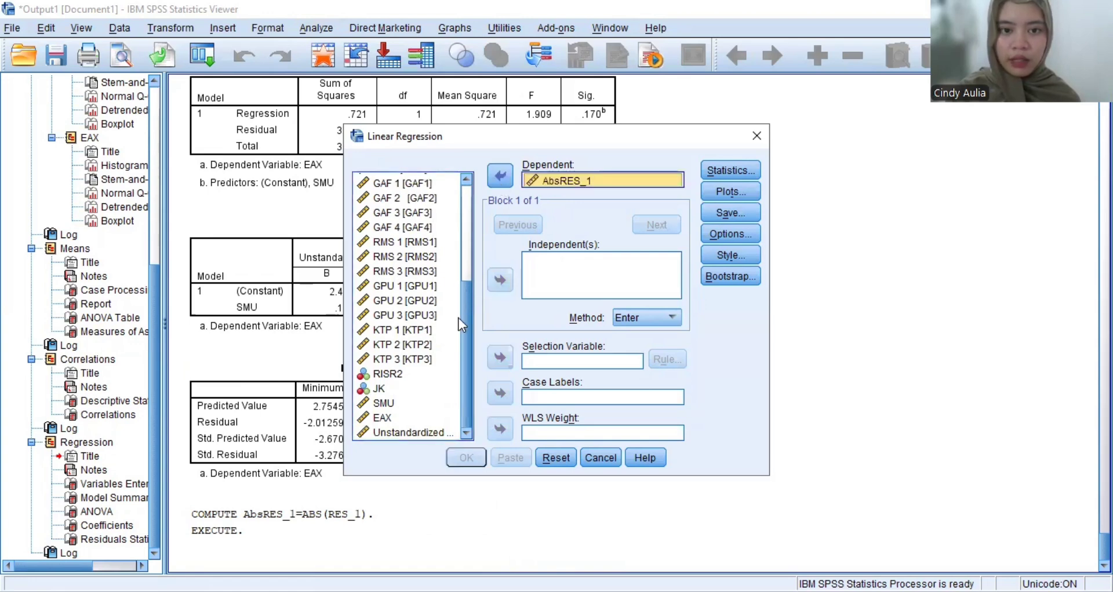
{"action": "left_click", "coordinate": [412, 401]}
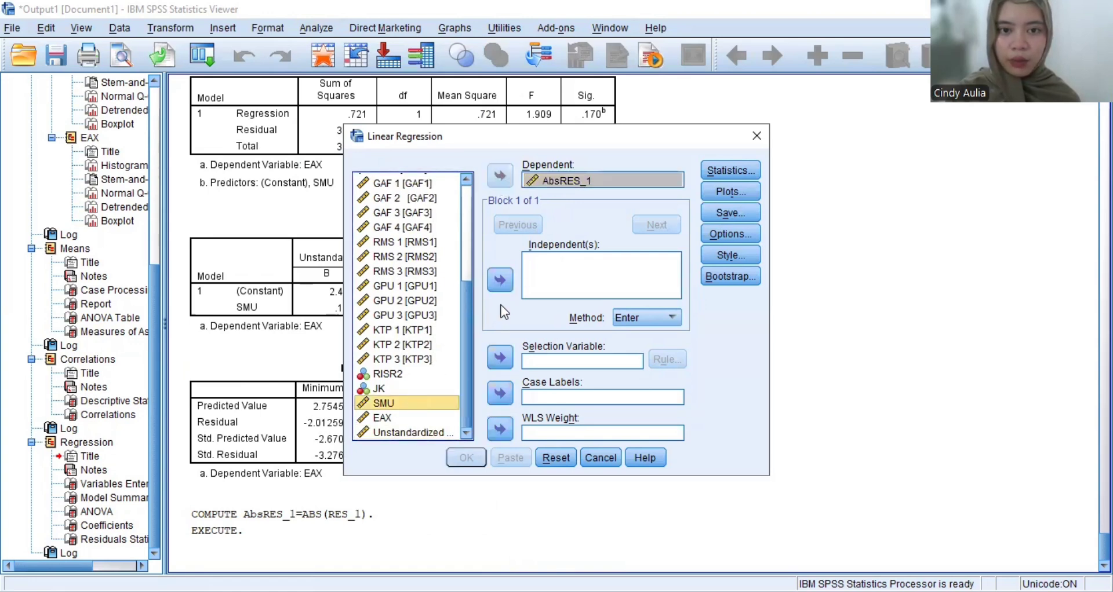
{"action": "left_click", "coordinate": [505, 288]}
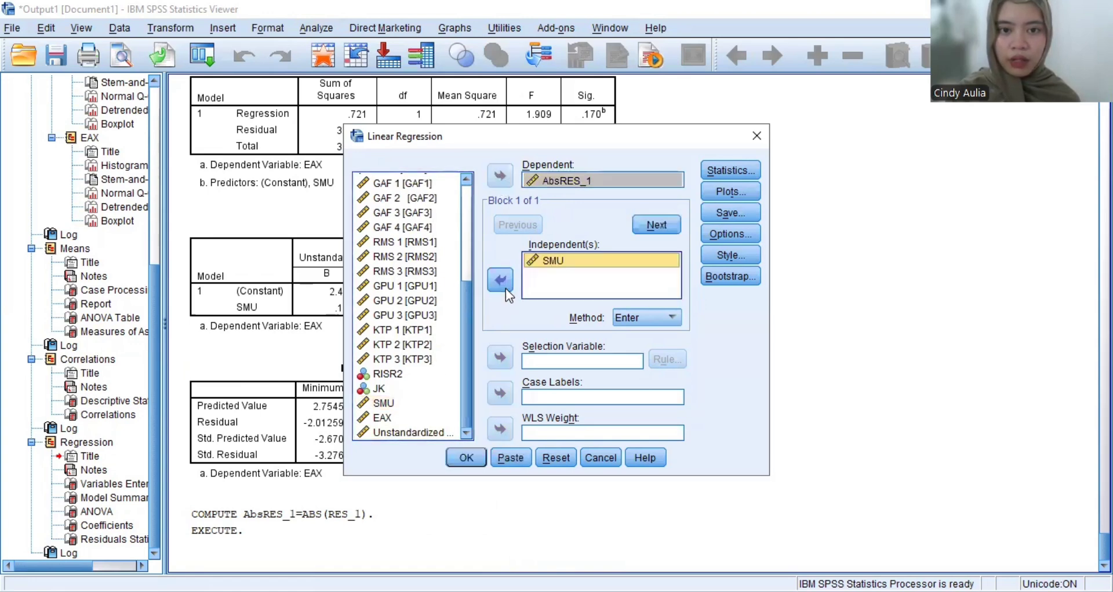
Check that no residuals or predicted values are set to be saved, and run the AbsRES_1 regression.
{"action": "left_click", "coordinate": [729, 214]}
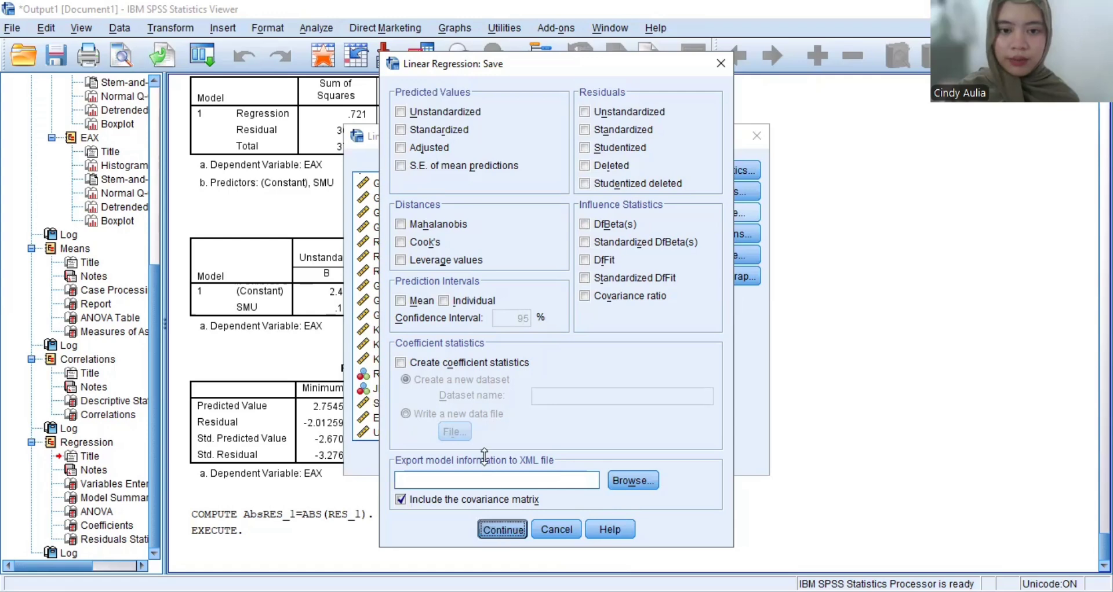
{"action": "left_click", "coordinate": [500, 529]}
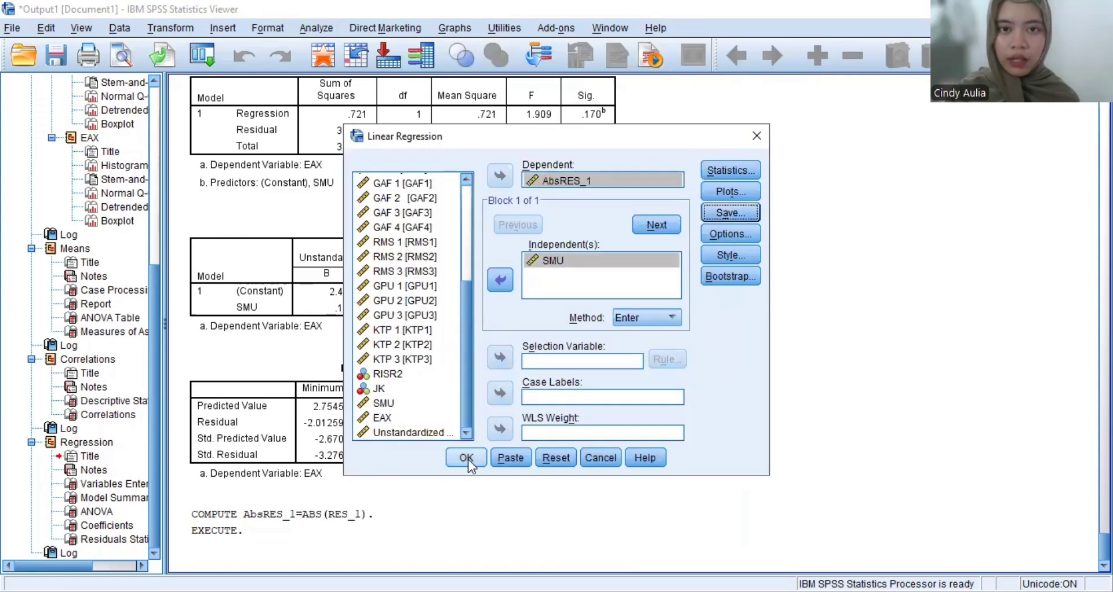
{"action": "left_click", "coordinate": [468, 459]}
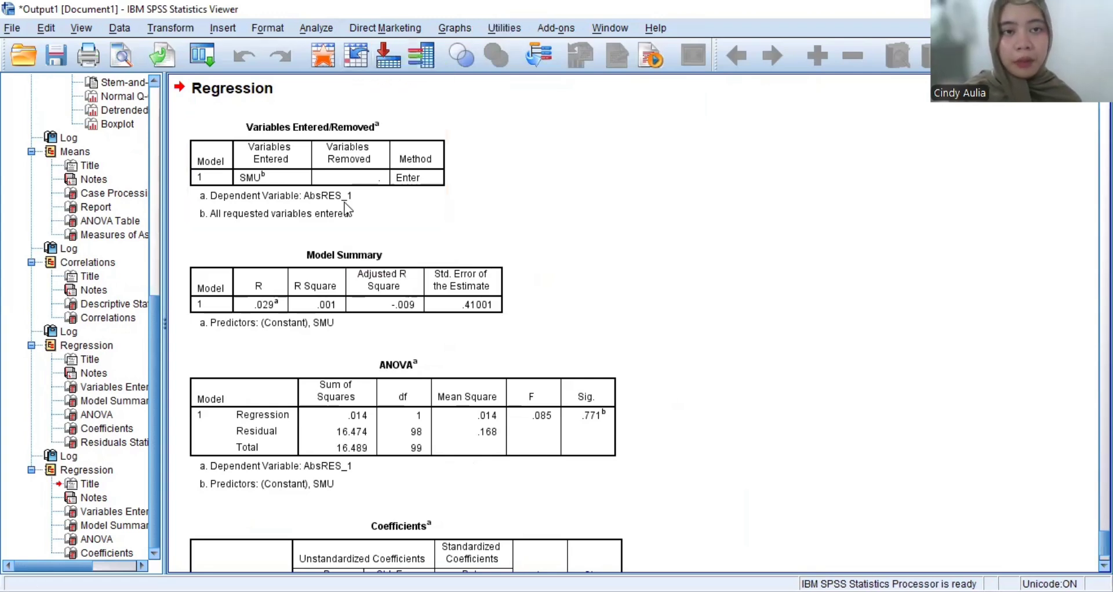
Reset the Linear Regression setup and assign SMU as the independent variable and EAX as the dependent variable.
{"action": "key", "text": "alt+a"}
{"action": "mouse_move", "coordinate": [383, 199]}
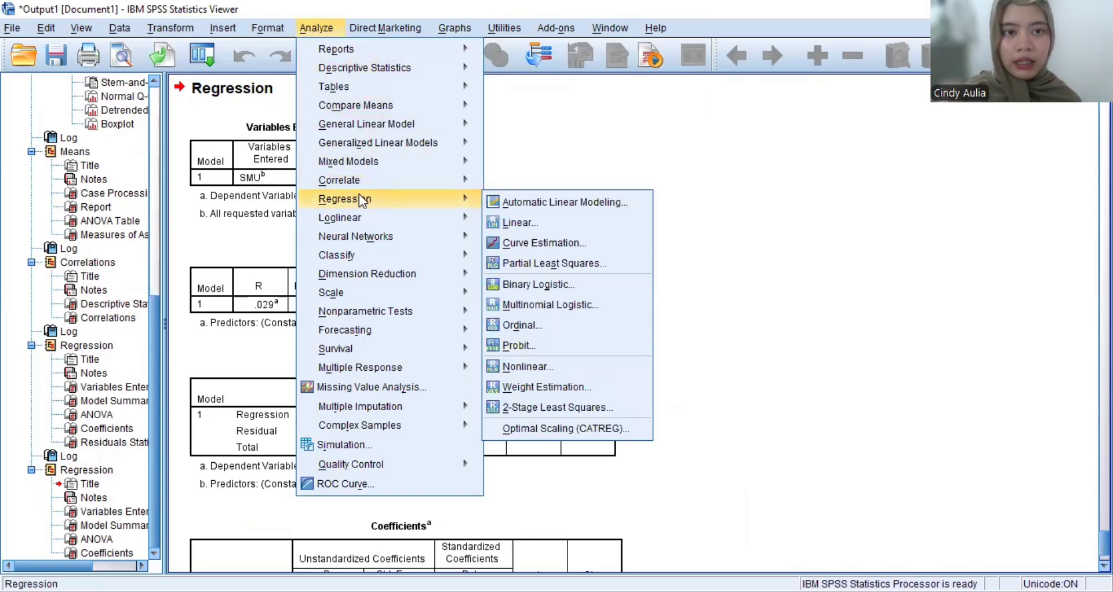
{"action": "left_click", "coordinate": [517, 223]}
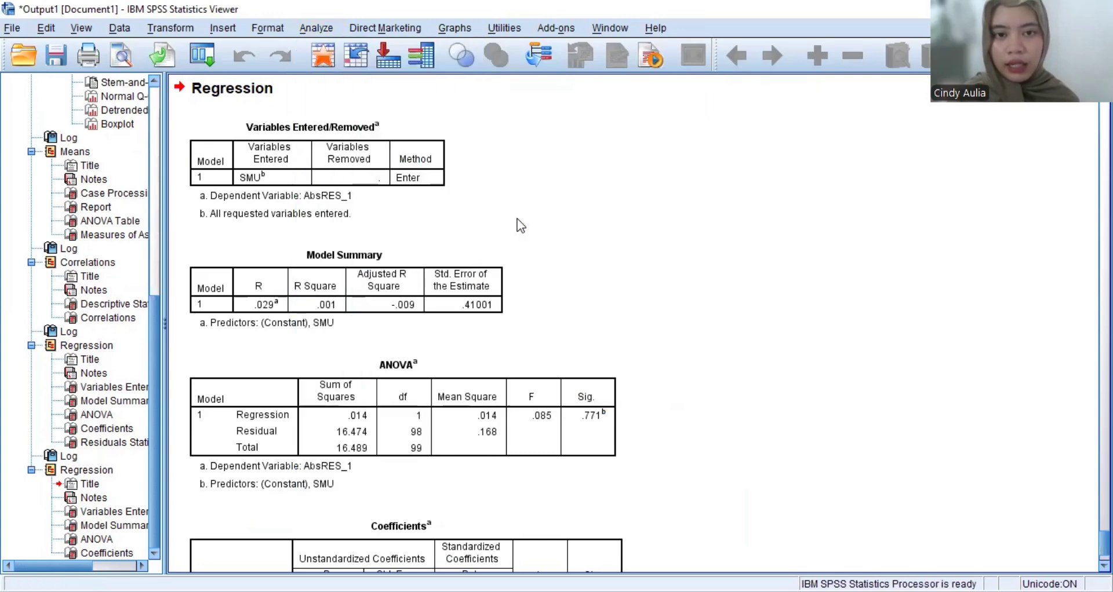
{"action": "left_click", "coordinate": [556, 460]}
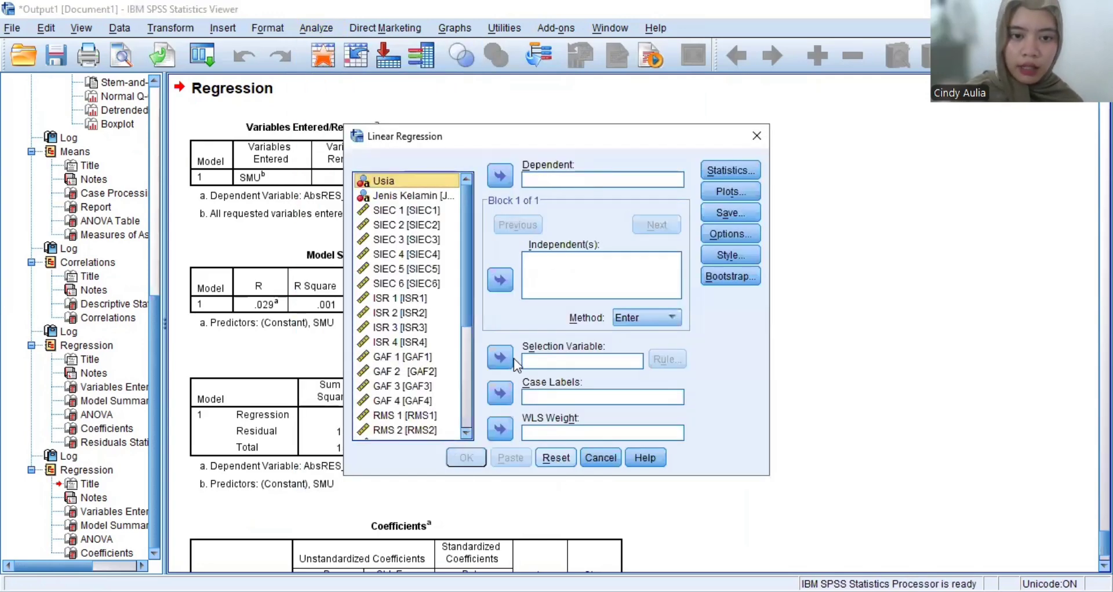
{"action": "left_click_drag", "start_coordinate": [466, 280], "coordinate": [468, 420]}
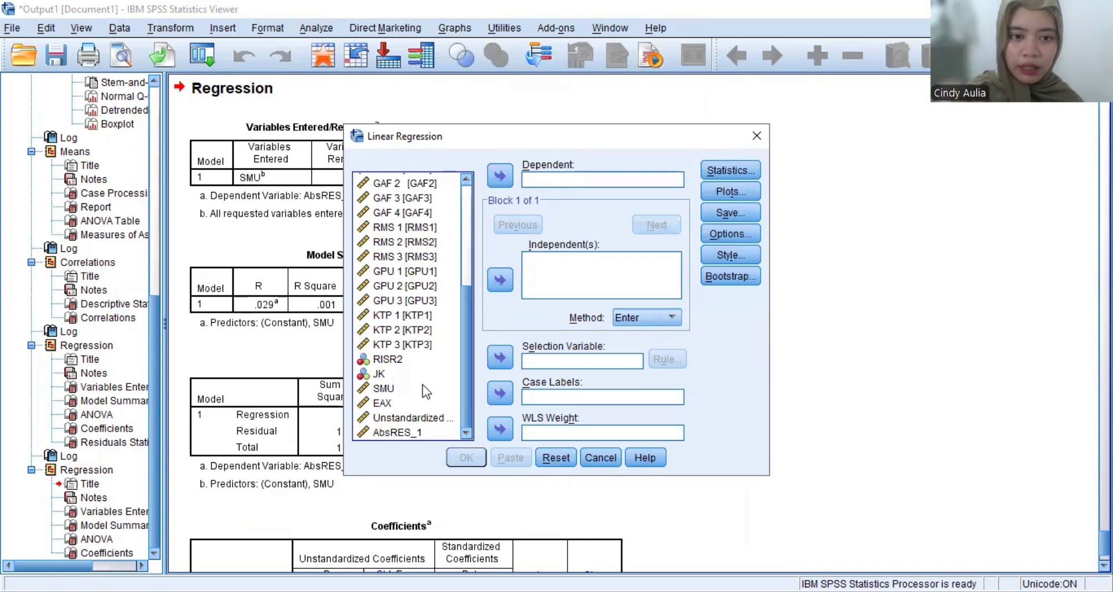
{"action": "left_click", "coordinate": [401, 390]}
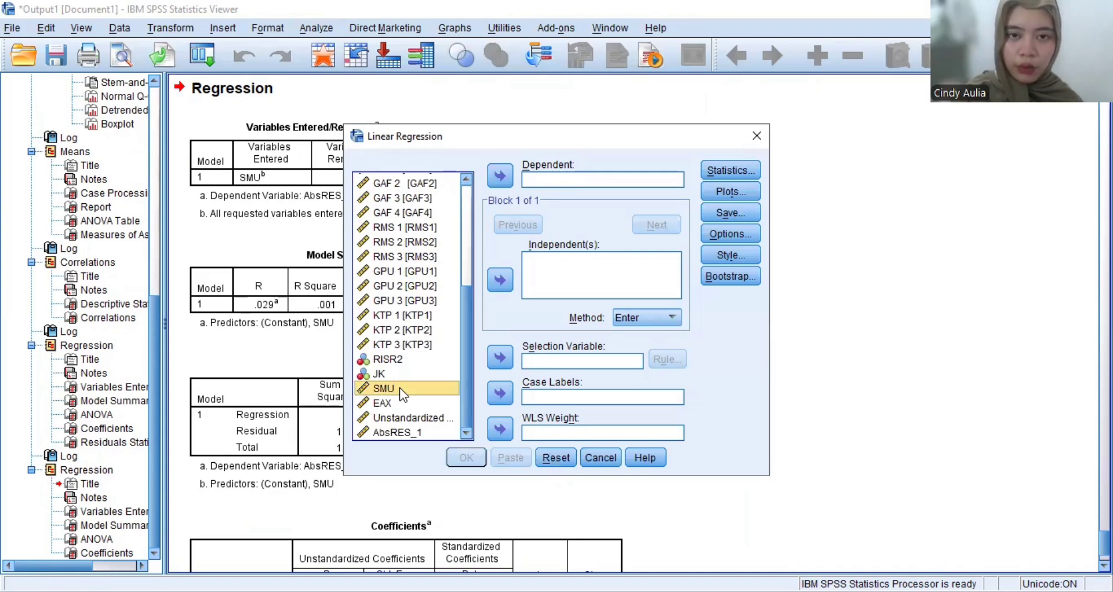
{"action": "left_click", "coordinate": [500, 281]}
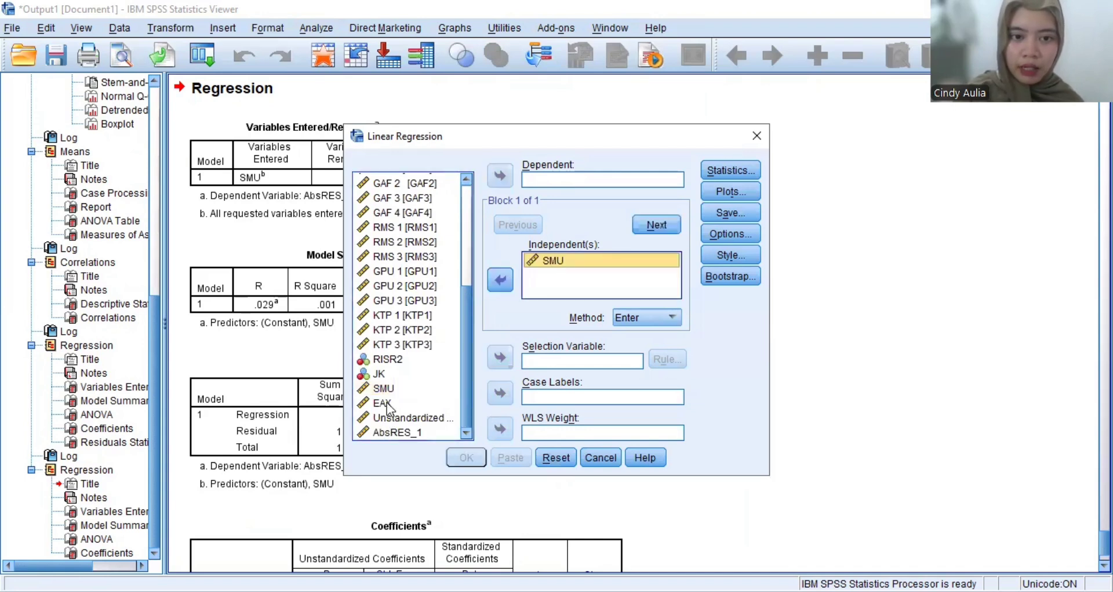
{"action": "left_click", "coordinate": [392, 404]}
{"action": "left_click", "coordinate": [500, 176]}
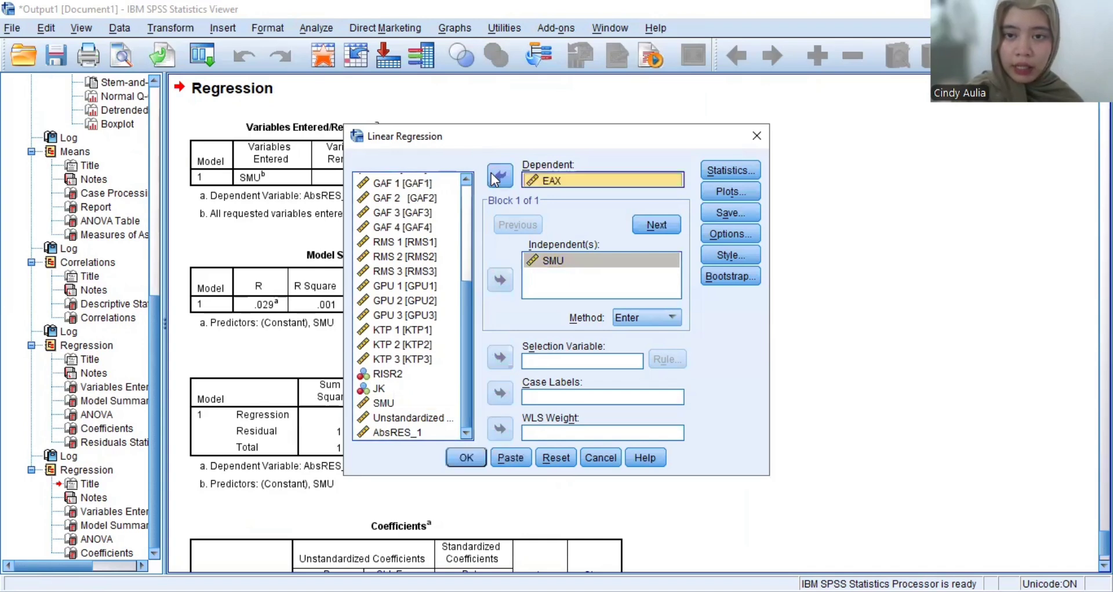
Add descriptives and 95% confidence intervals to the regression statistics and run the regression of EAX on SMU.
{"action": "left_click", "coordinate": [723, 172]}
{"action": "left_click", "coordinate": [558, 248]}
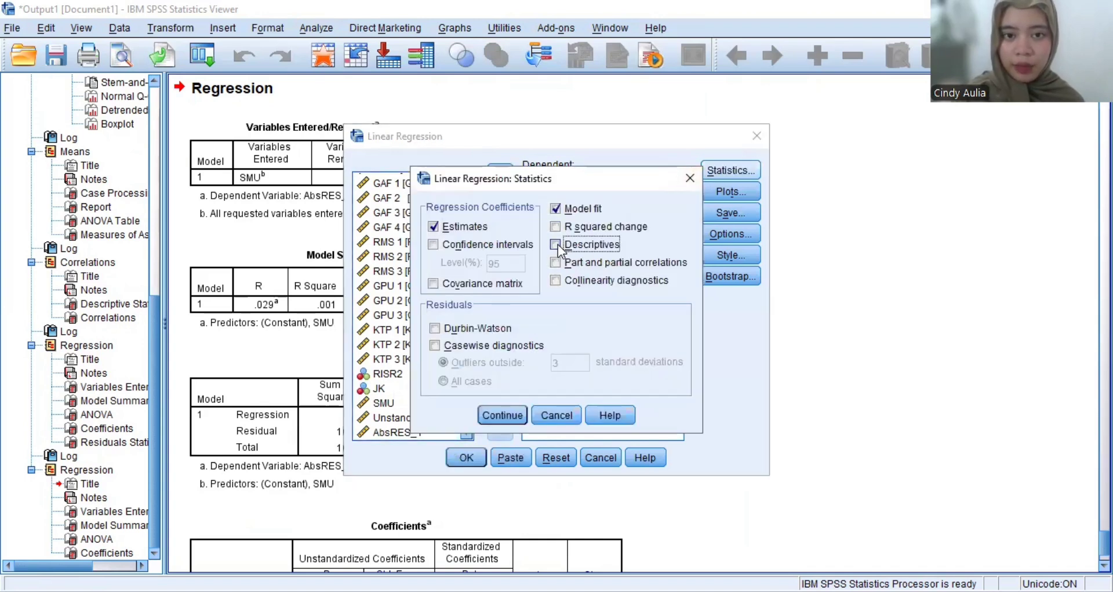
{"action": "left_click", "coordinate": [473, 250]}
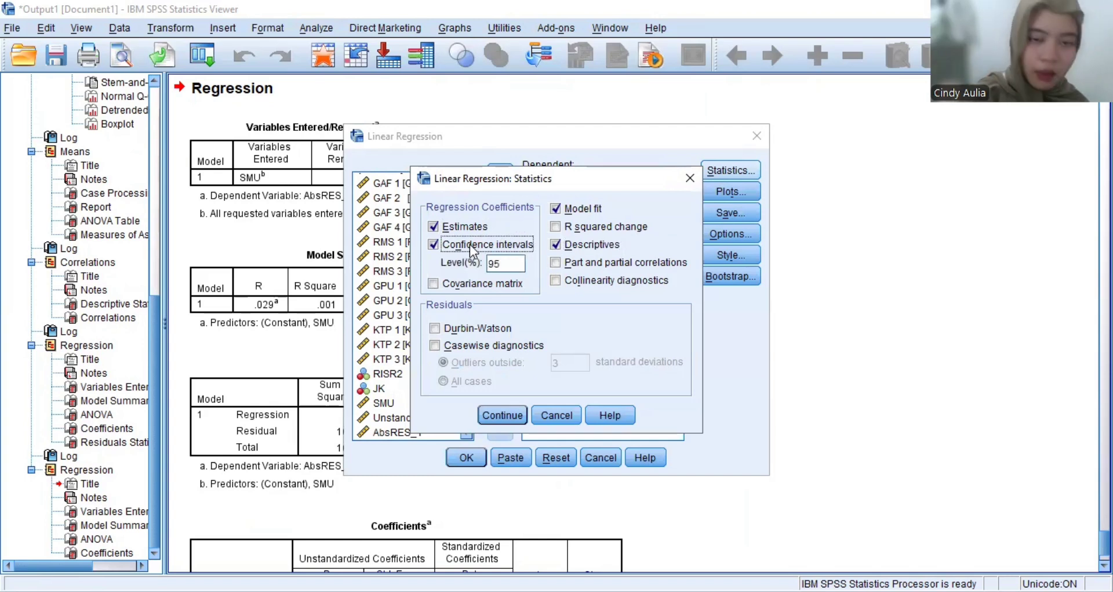
{"action": "left_click", "coordinate": [502, 423]}
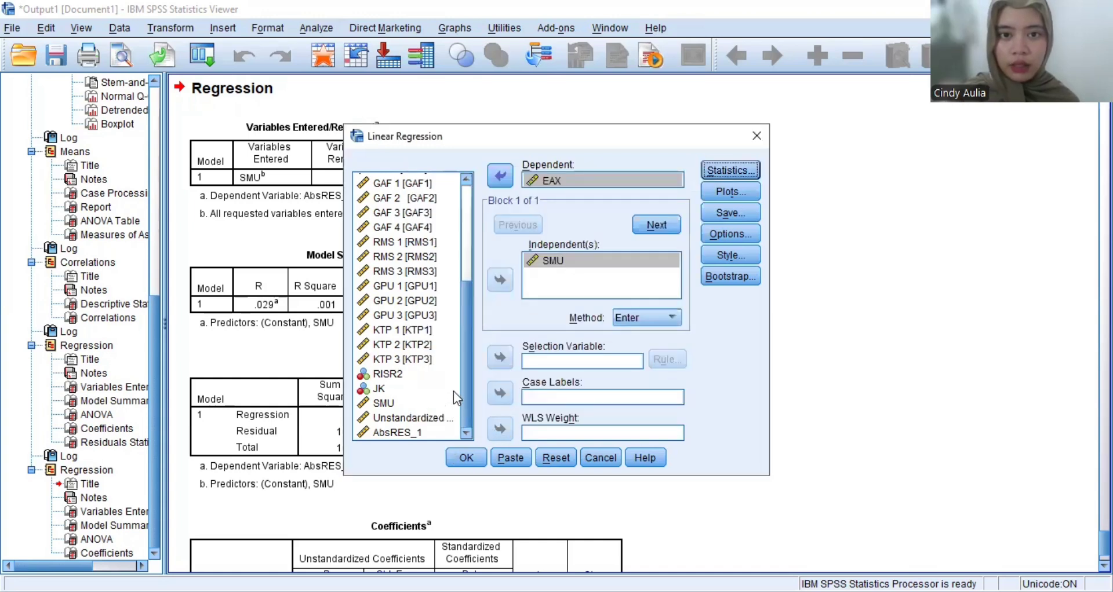
{"action": "left_click", "coordinate": [464, 455]}
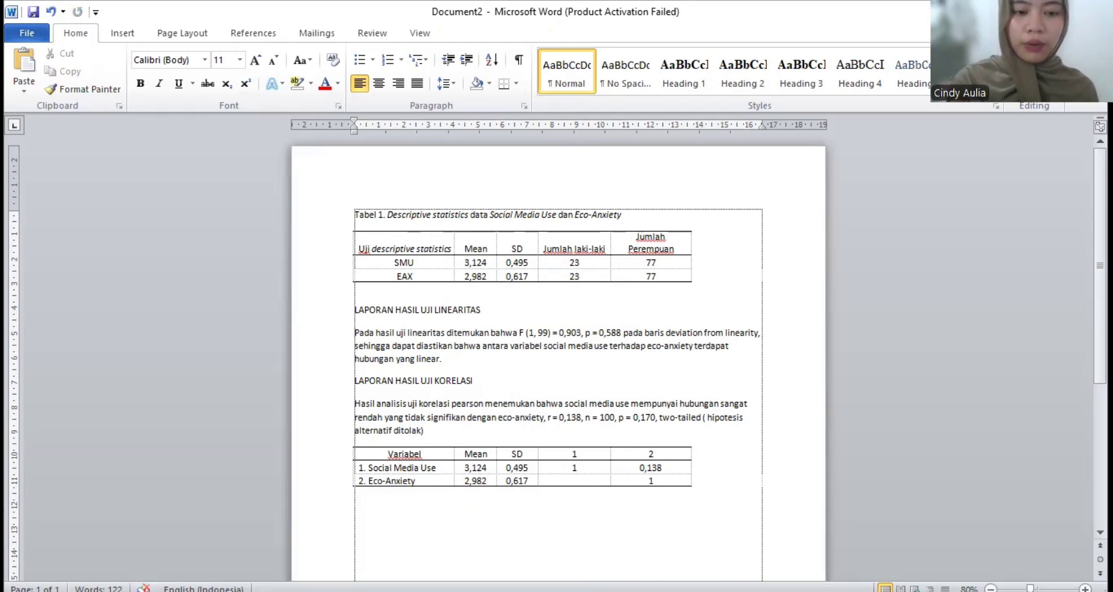
In the Word report, write the null hypothesis below the correlation table: "Ho: Social medi use tidak meprediksi eco-anxiety pada mahasiswa".
{"action": "type", "text": "hO"}
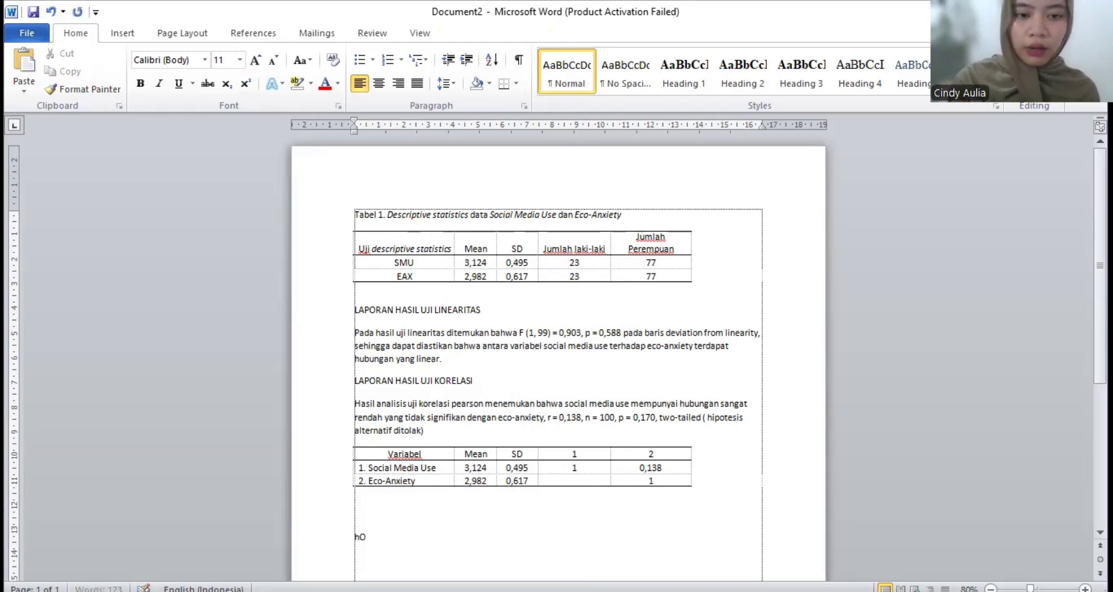
{"action": "key", "text": "BackSpace"}
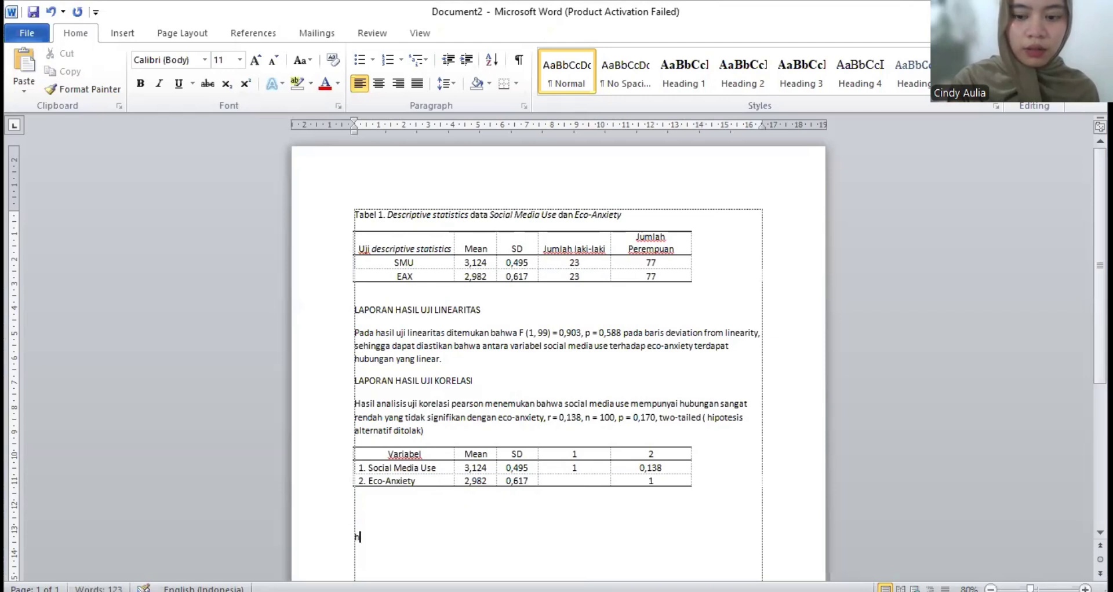
{"action": "key", "text": "BackSpace"}
{"action": "type", "text": "Ho"}
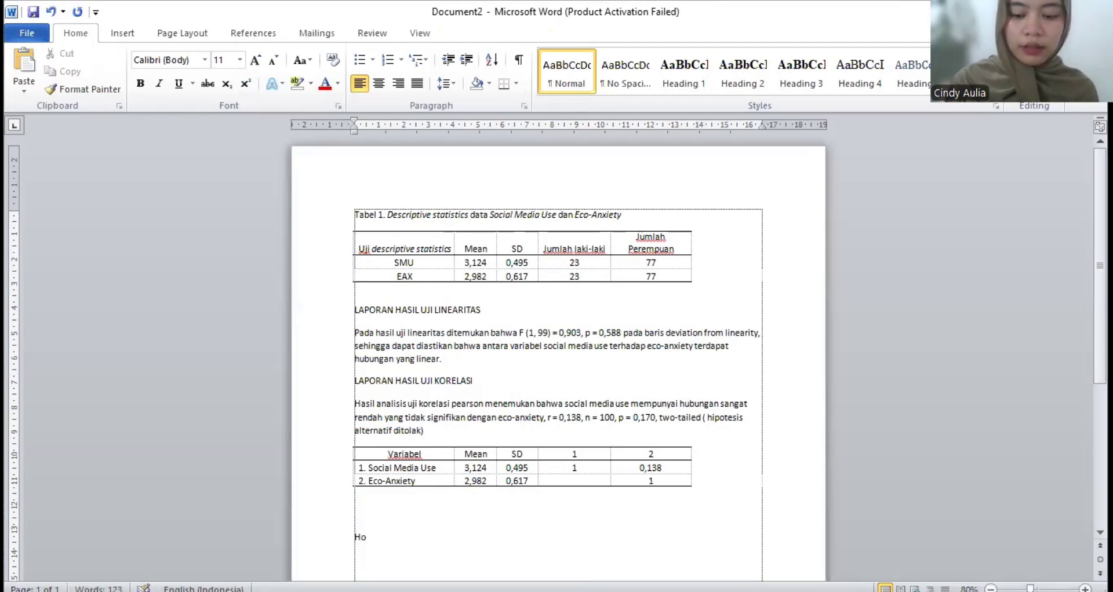
{"action": "type", "text": ": So"}
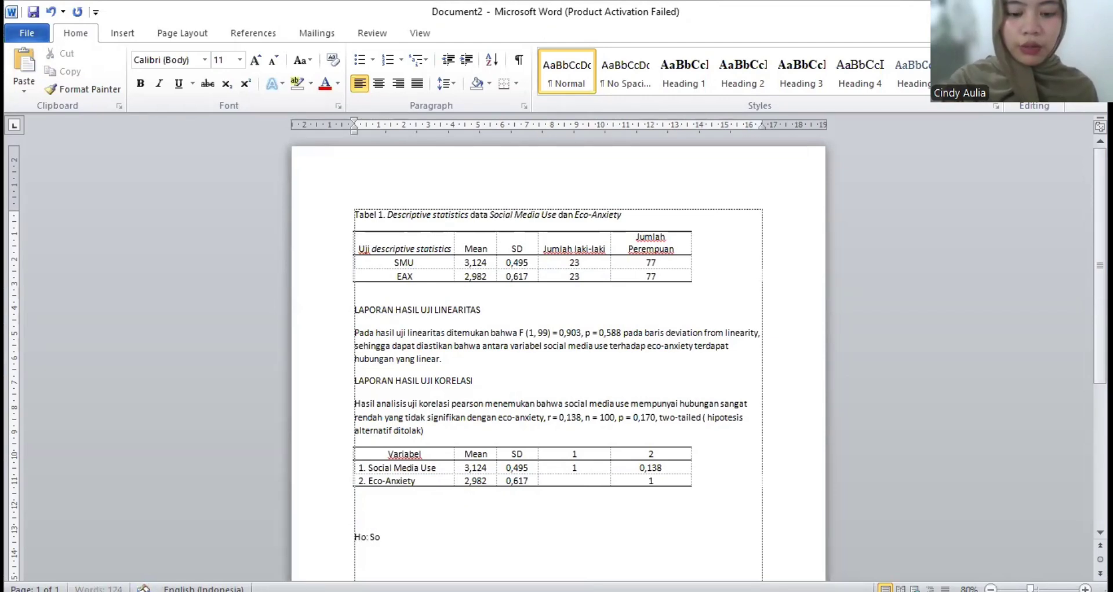
{"action": "type", "text": "cial medi "}
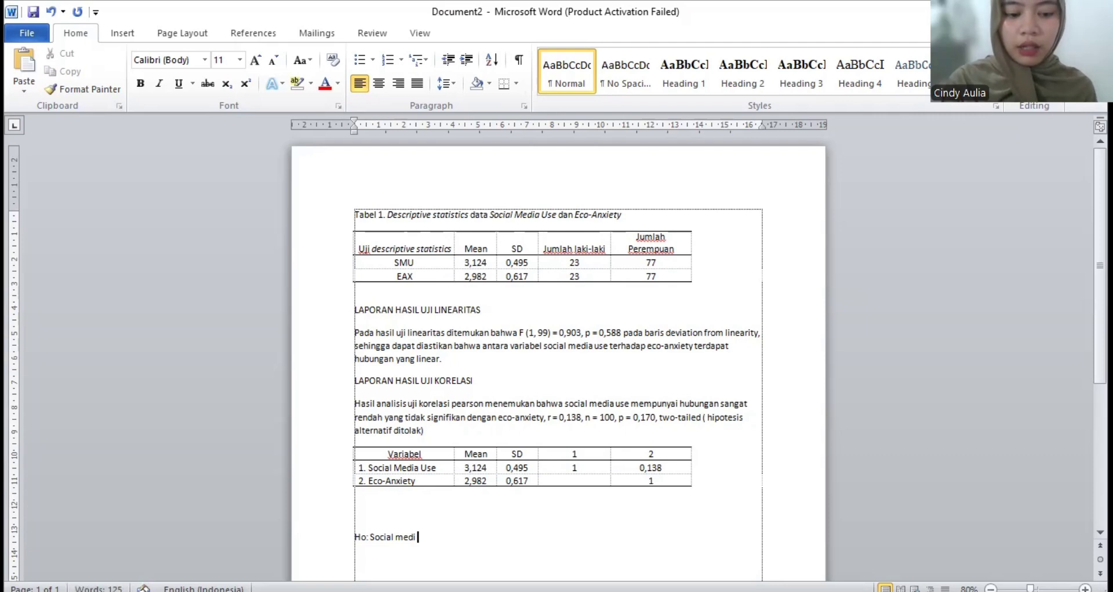
{"action": "type", "text": "use tidak"}
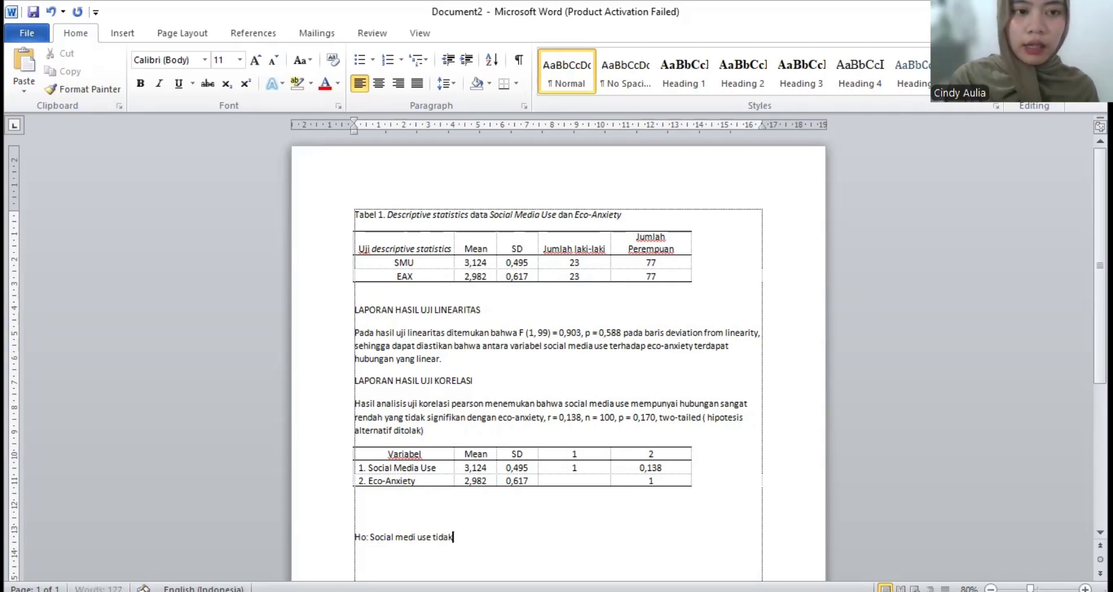
{"action": "type", "text": " mepredi"}
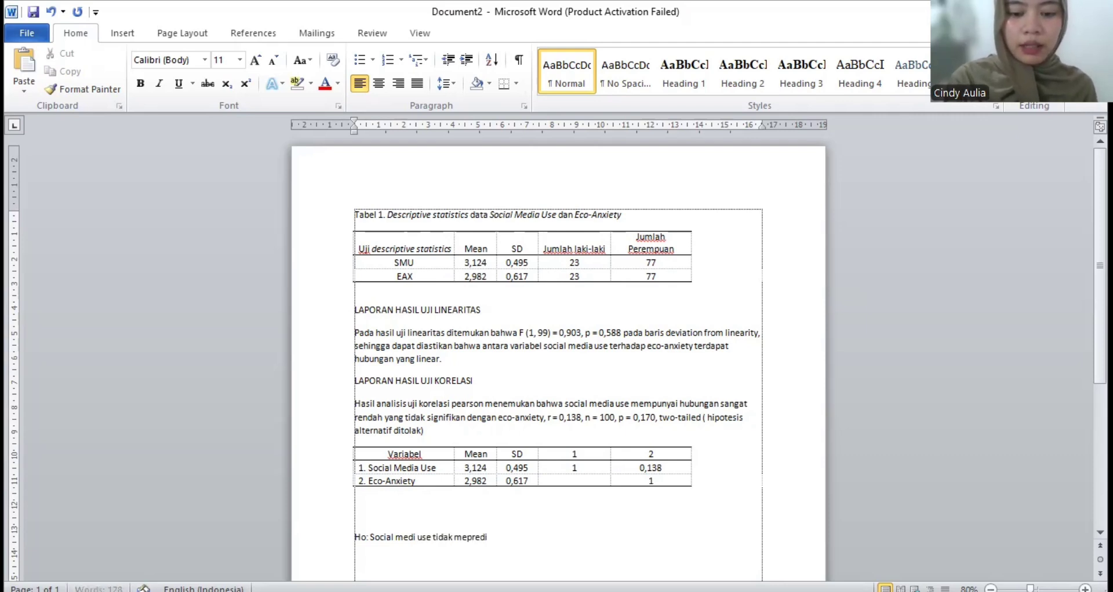
{"action": "type", "text": "ksi eco"}
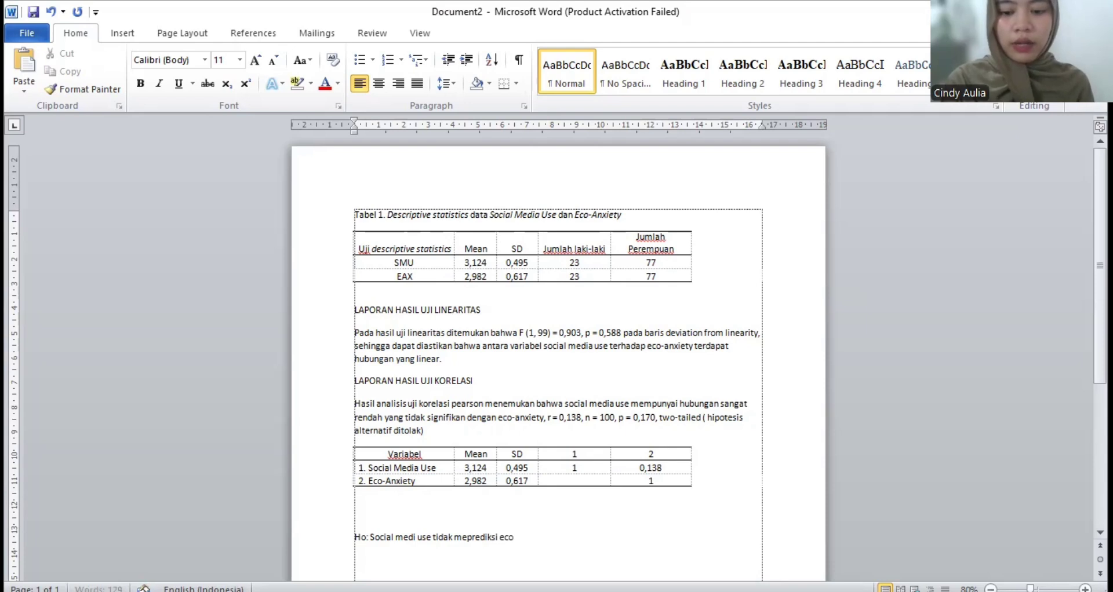
{"action": "type", "text": "-anxiety"}
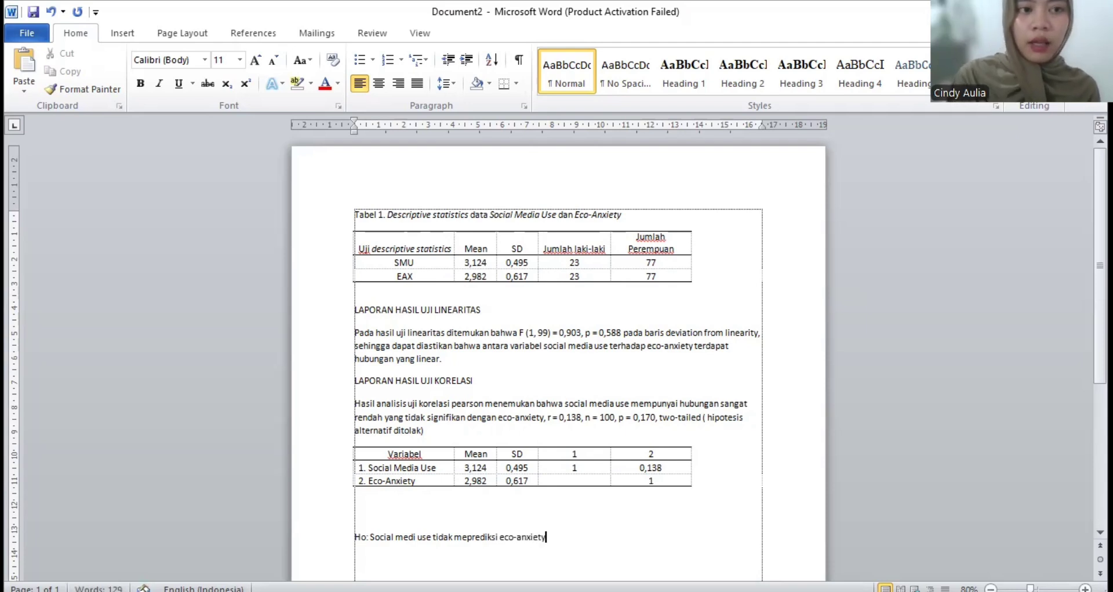
{"action": "type", "text": " pada mahas"}
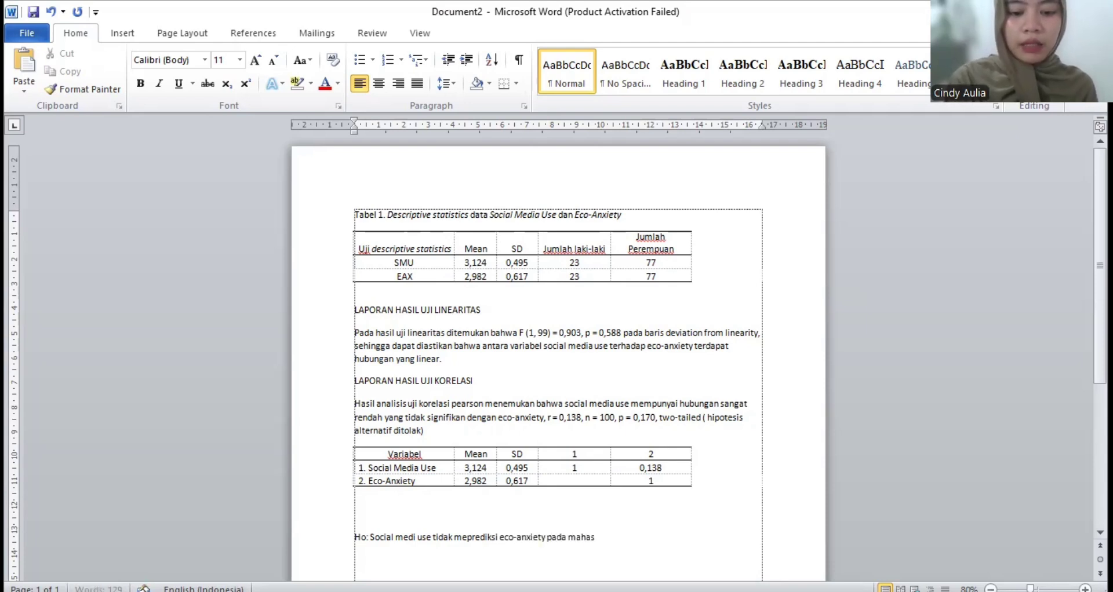
{"action": "type", "text": "iswa"}
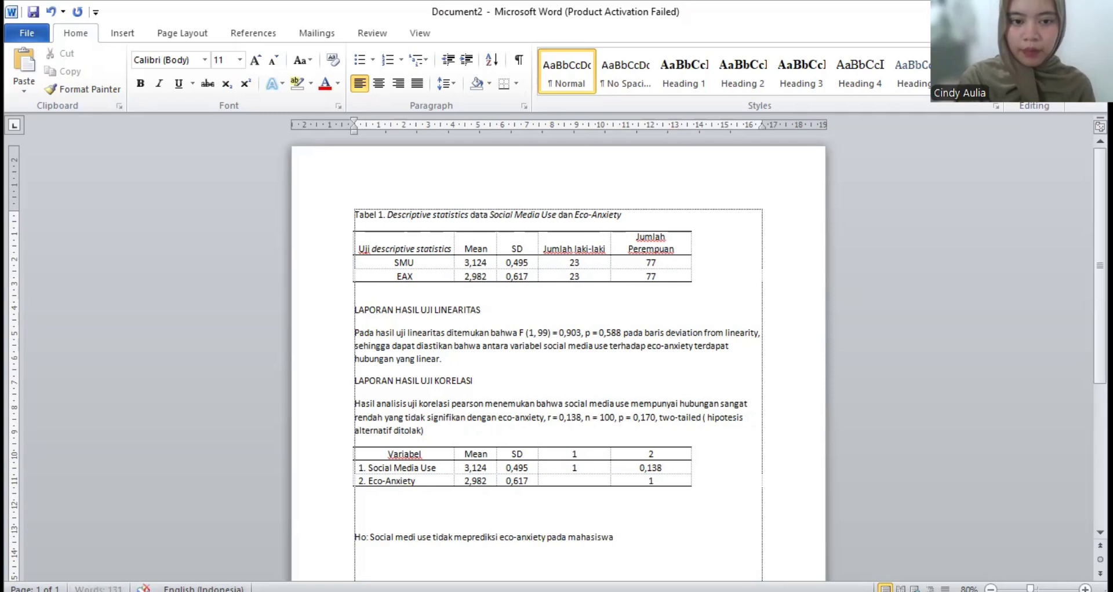
Add the alternative hypothesis on a new line: "Ha: Social Media Use memprediksi eco-anxiety pada mahasiswa".
{"action": "key", "text": "Return"}
{"action": "type", "text": "Ha"}
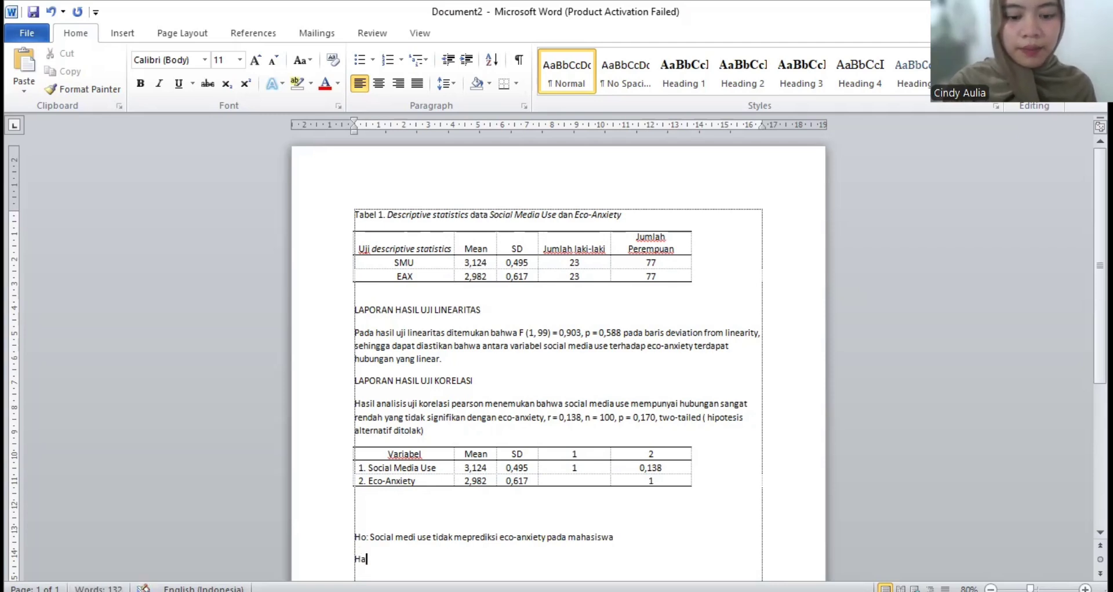
{"action": "type", "text": ": Soci"}
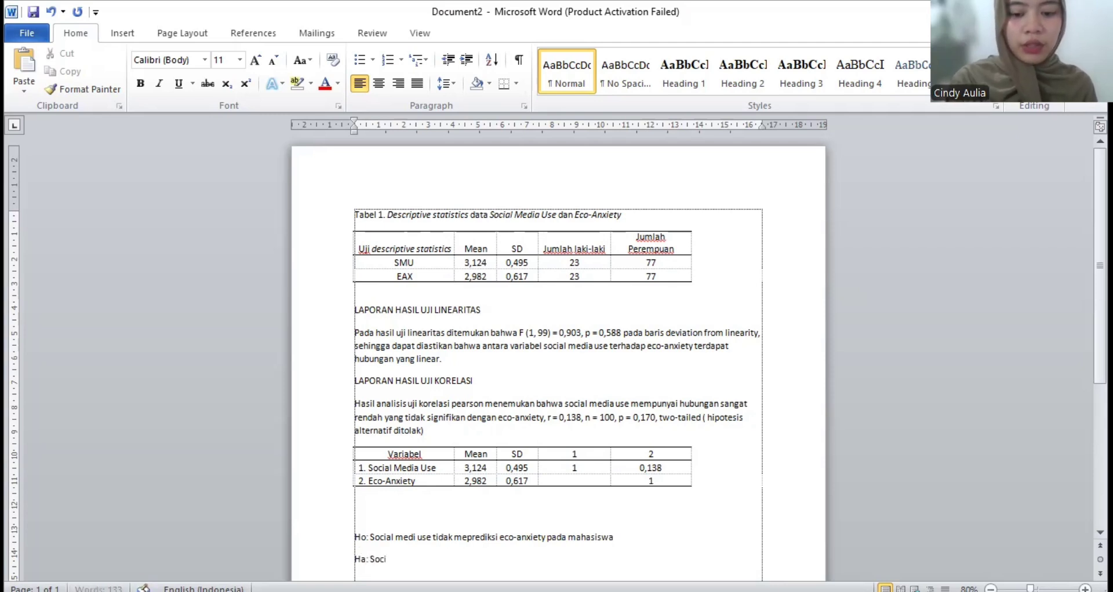
{"action": "type", "text": "al Media"}
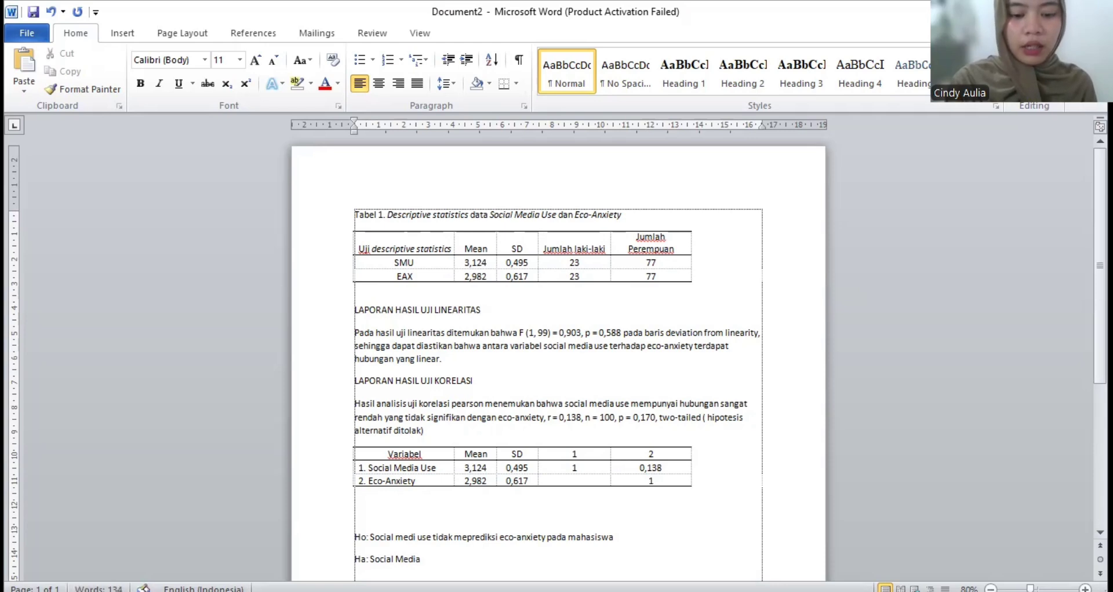
{"action": "type", "text": " USe"}
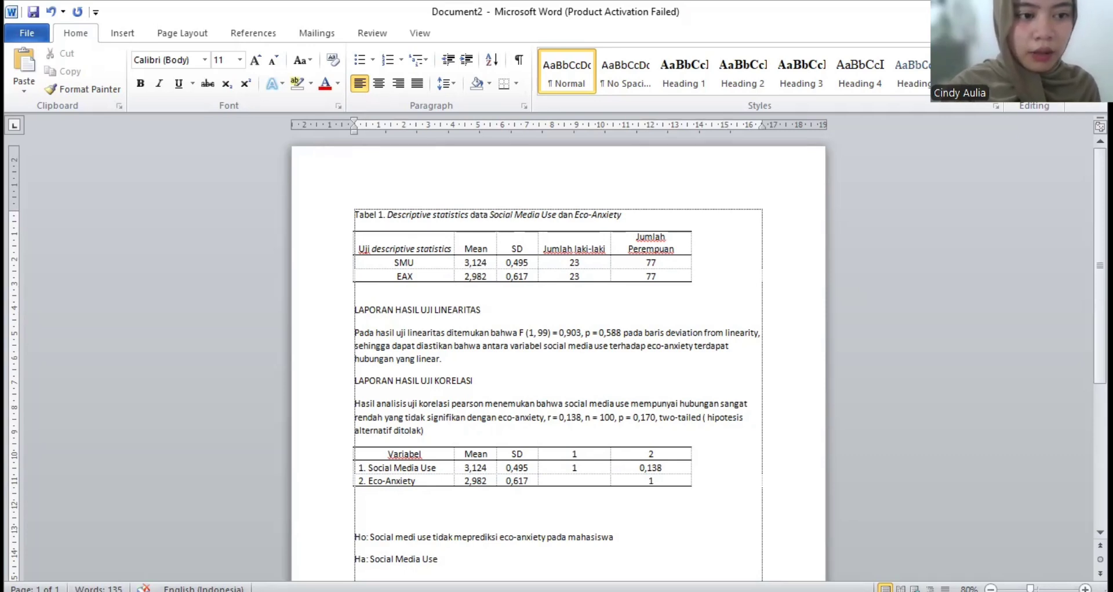
{"action": "type", "text": "M"}
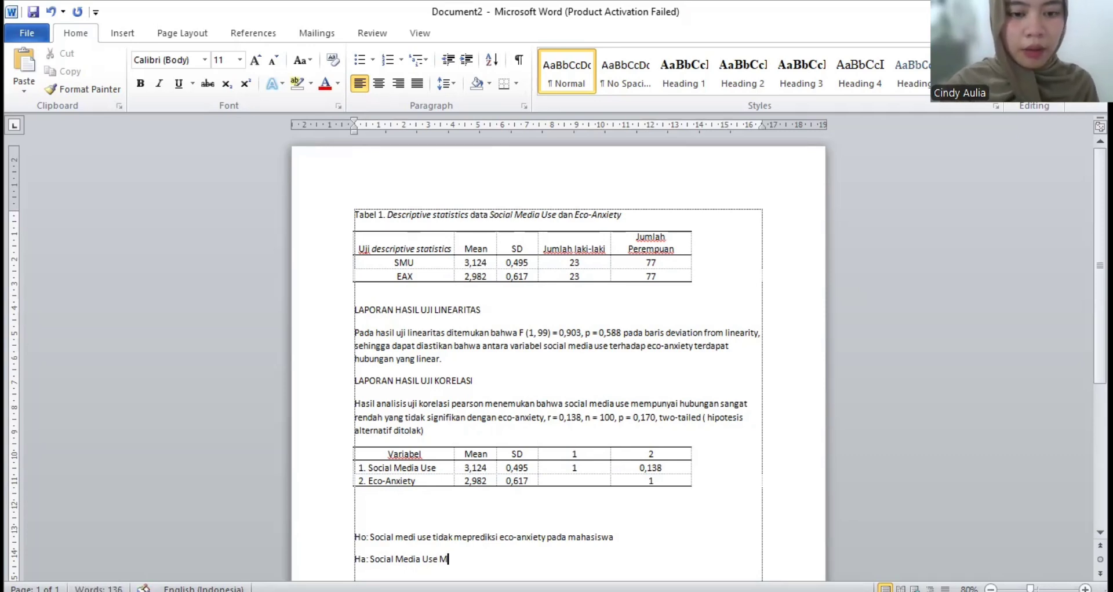
{"action": "type", "text": "empre"}
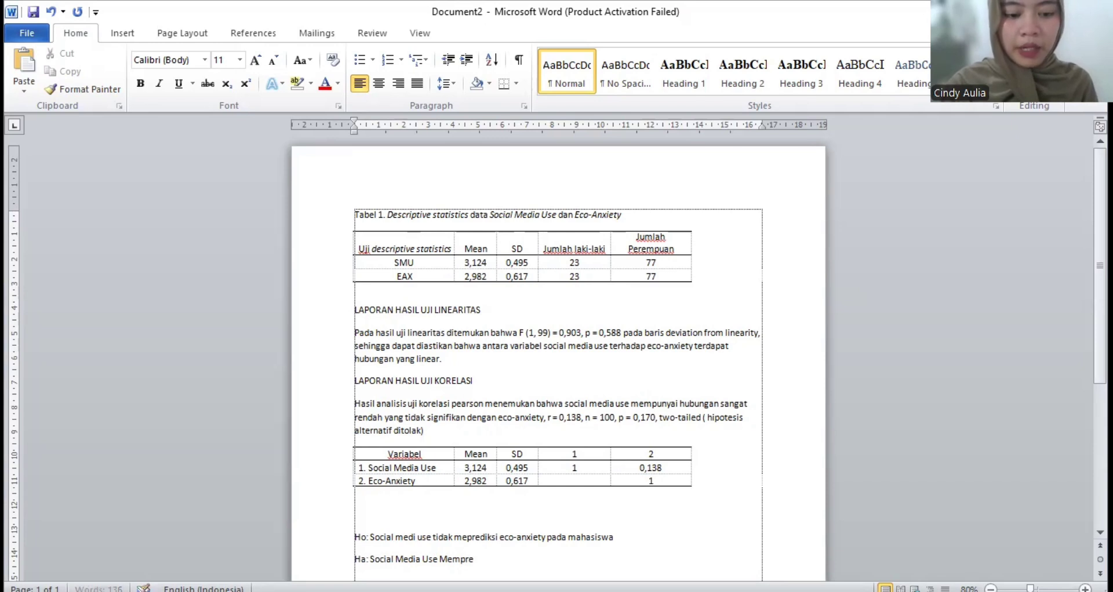
{"action": "type", "text": "diksi"}
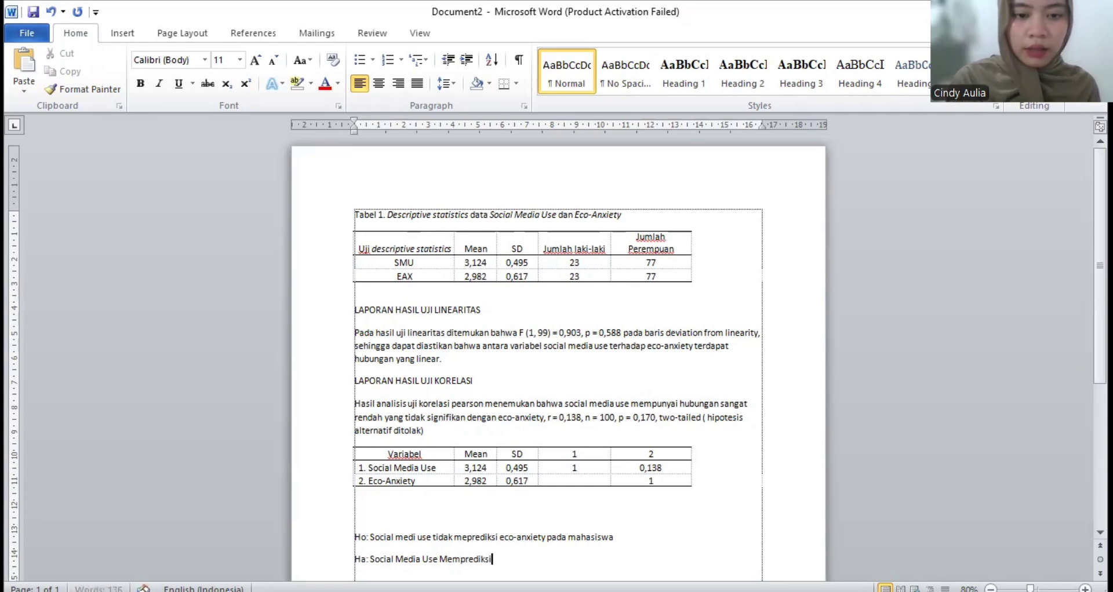
{"action": "key", "text": "BackSpace"}
{"action": "key", "text": "BackSpace"}
{"action": "key", "text": "BackSpace"}
{"action": "key", "text": "BackSpace"}
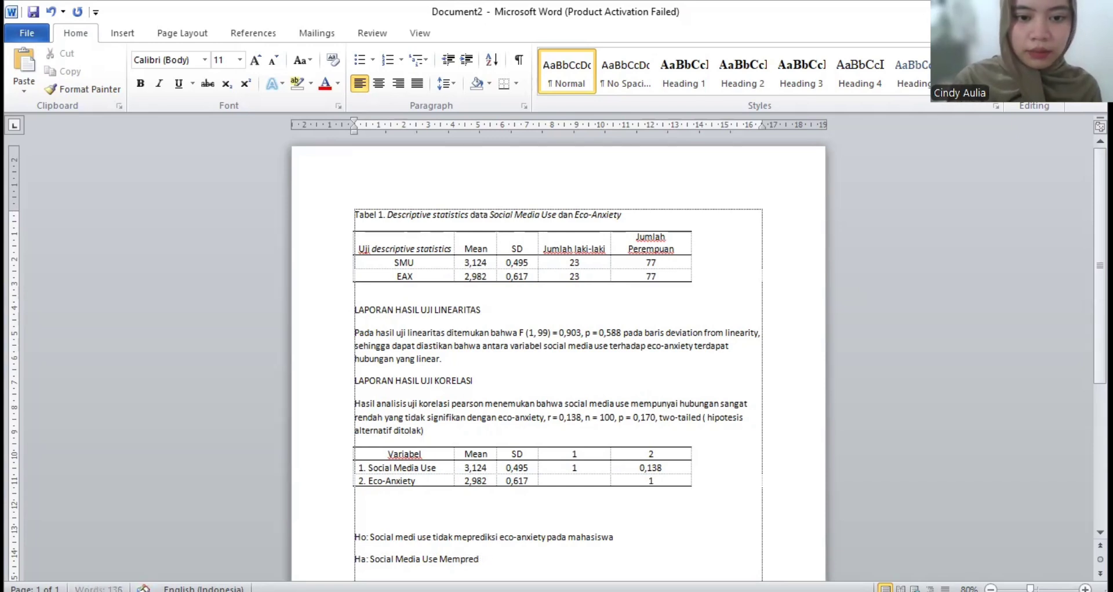
{"action": "key", "text": "BackSpace"}
{"action": "key", "text": "BackSpace"}
{"action": "key", "text": "BackSpace"}
{"action": "key", "text": "BackSpace"}
{"action": "key", "text": "BackSpace"}
{"action": "key", "text": "BackSpace"}
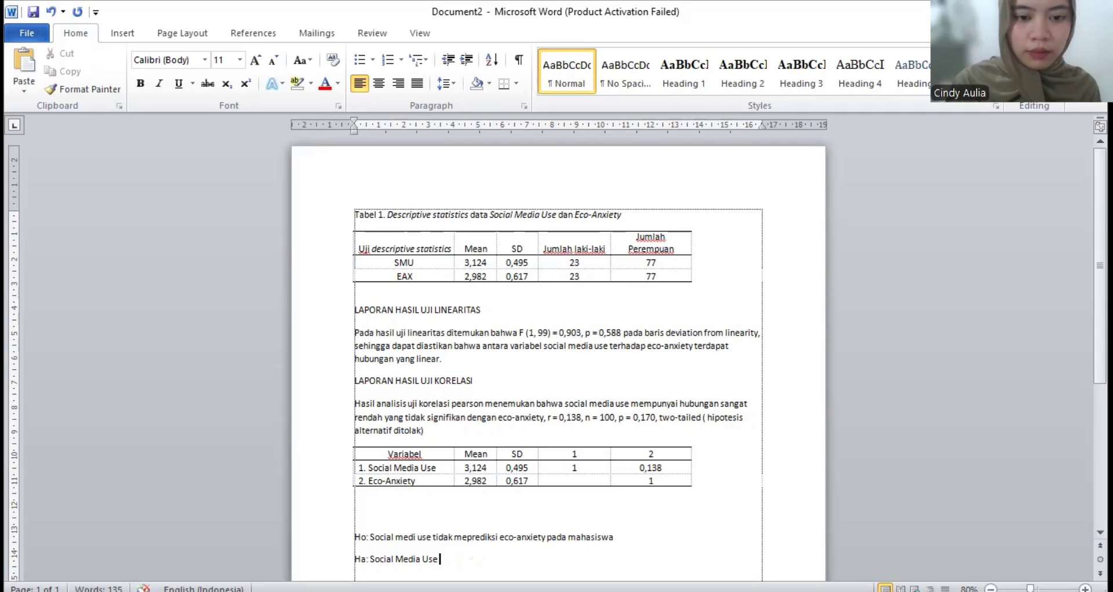
{"action": "type", "text": "mempre"}
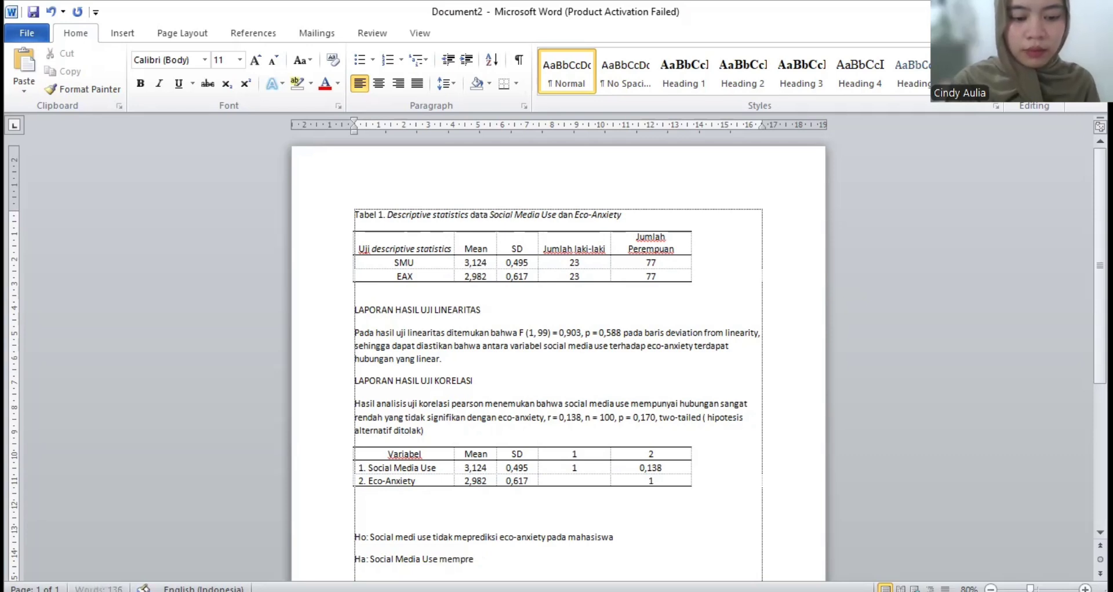
{"action": "type", "text": "diksi"}
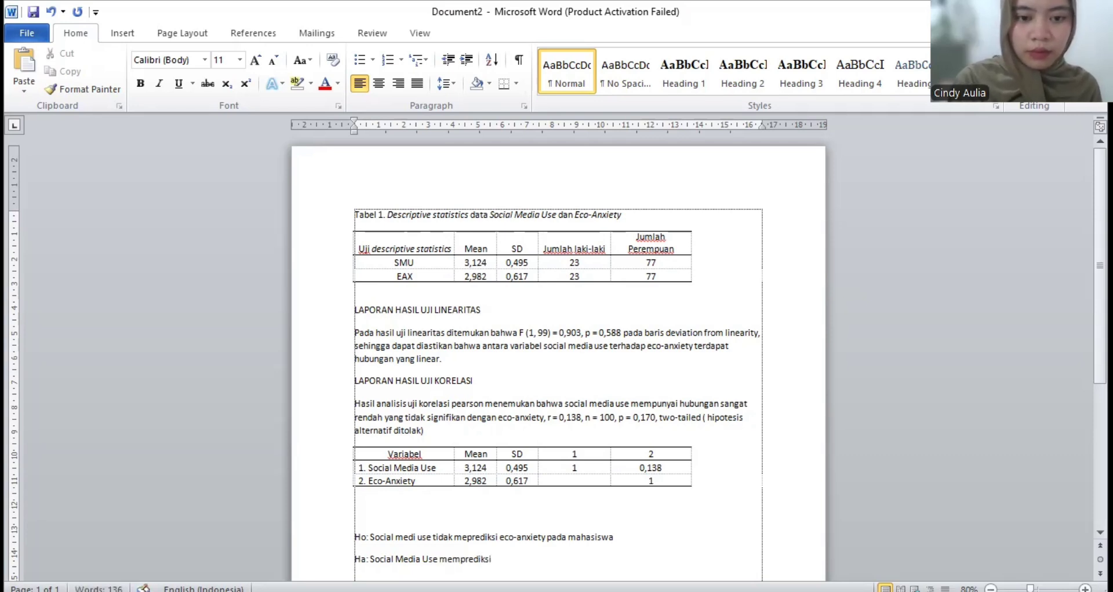
{"action": "type", "text": " eco"}
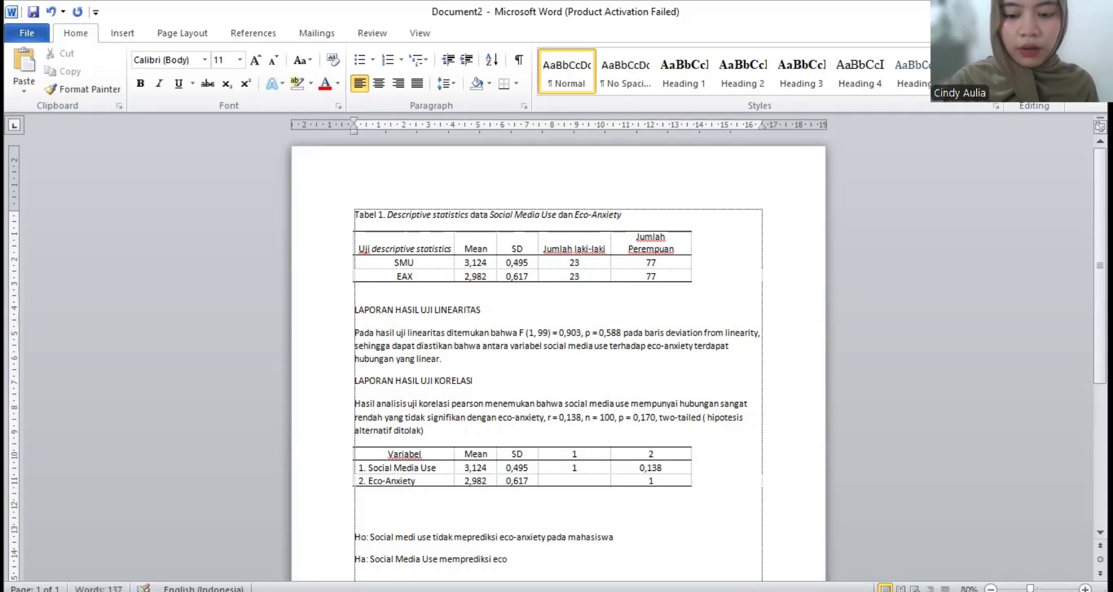
{"action": "type", "text": "-anxiety"}
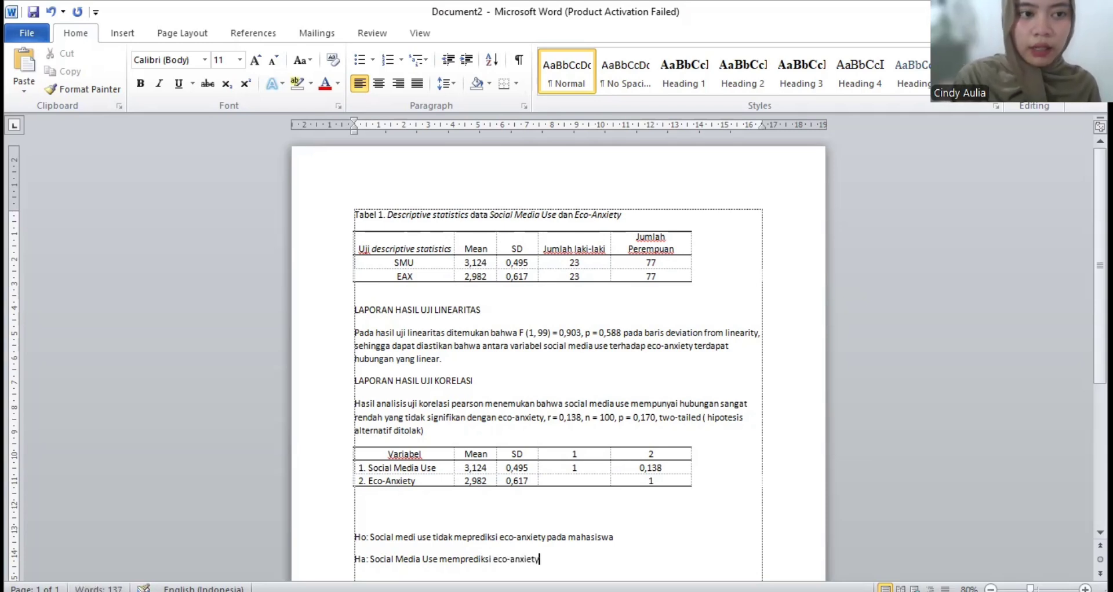
{"action": "type", "text": " pada mahas"}
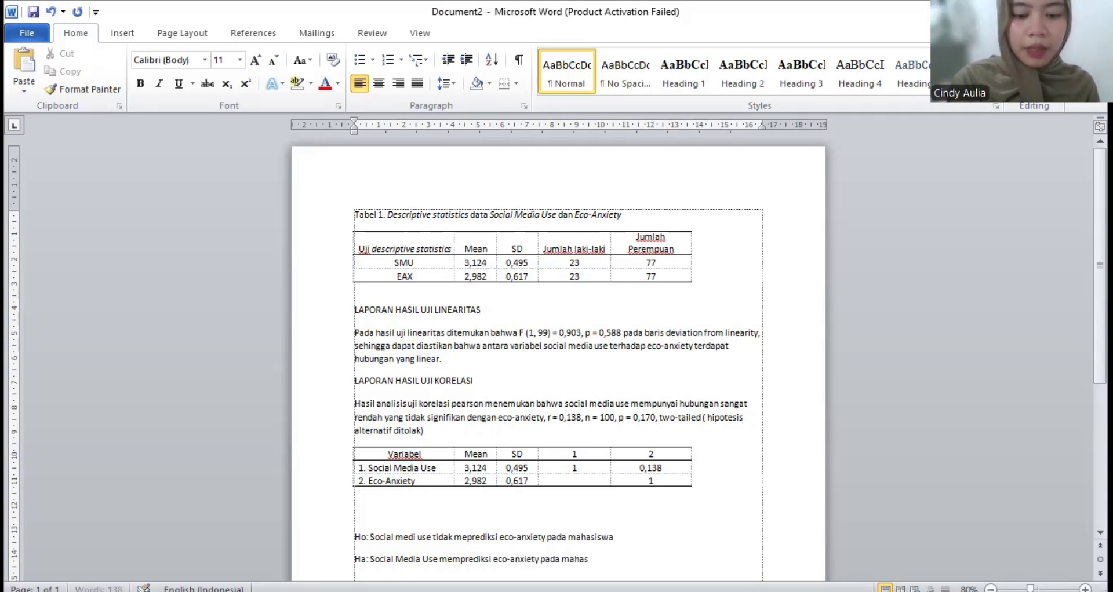
{"action": "type", "text": "iswa"}
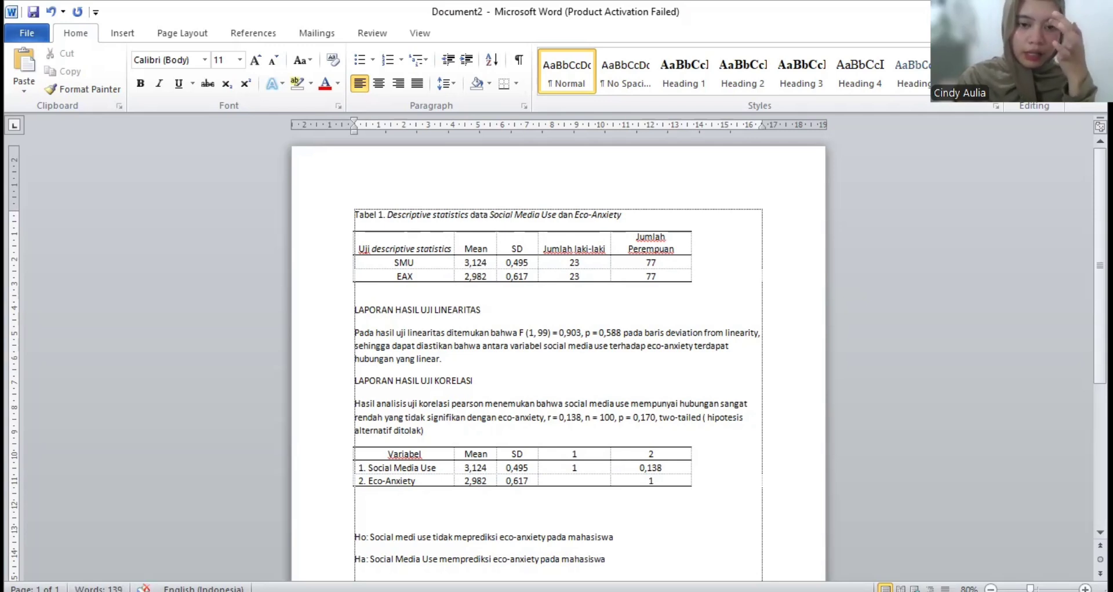
Below the alternative hypothesis, add the caption "Tabel 2. Ringkasan Hasil Analisis Regresi Linier sederhana untuk Pengaruh Social Media Use terhadap Eco-Anxiety".
{"action": "key", "text": "Return"}
{"action": "type", "text": "T"}
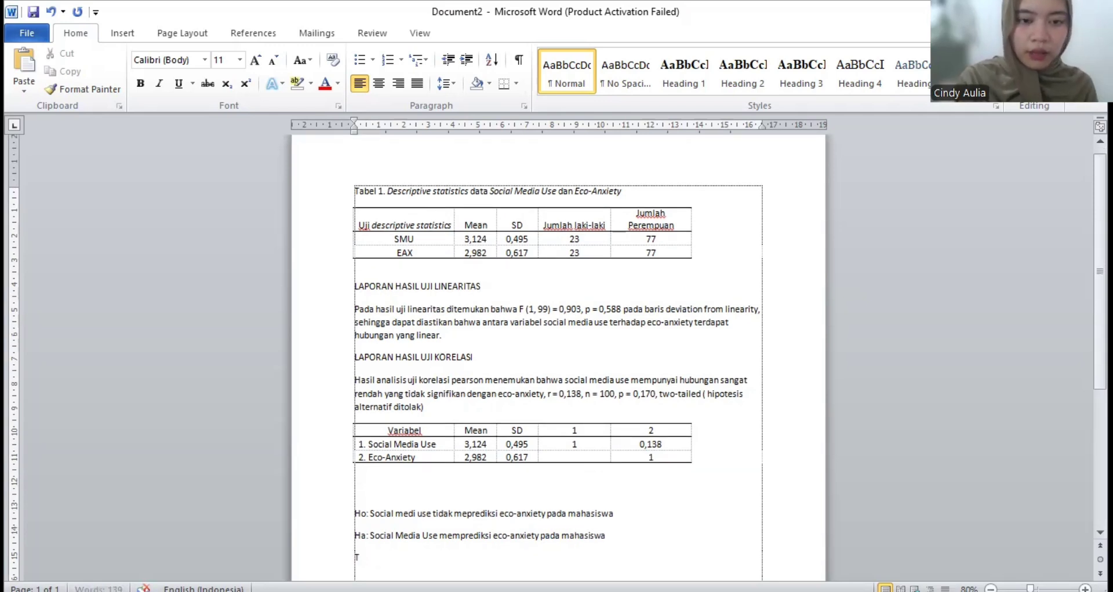
{"action": "type", "text": "abel 2"}
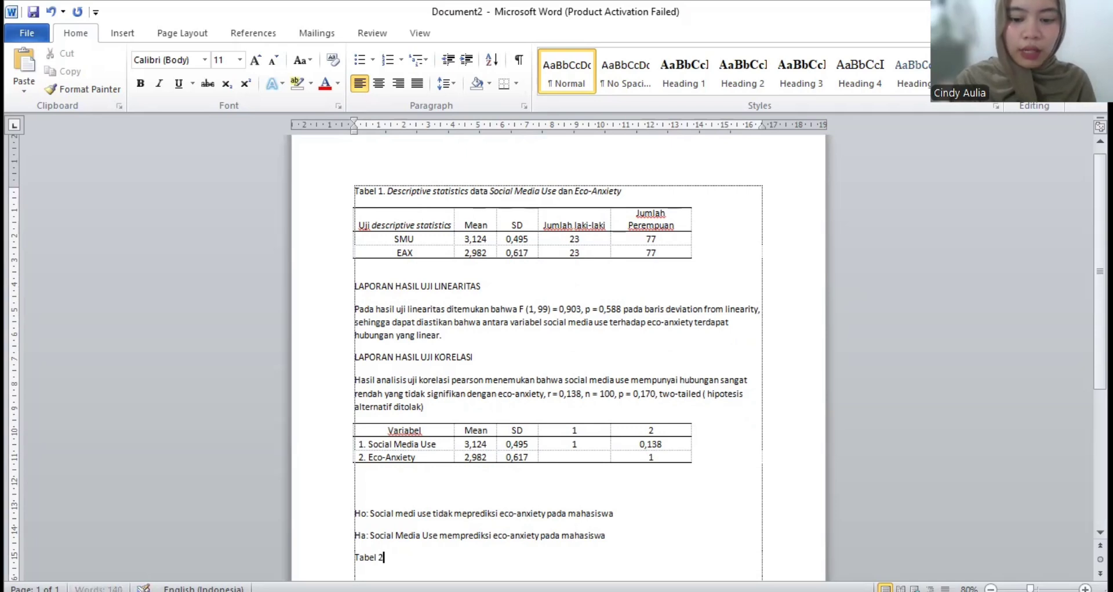
{"action": "type", "text": ". R"}
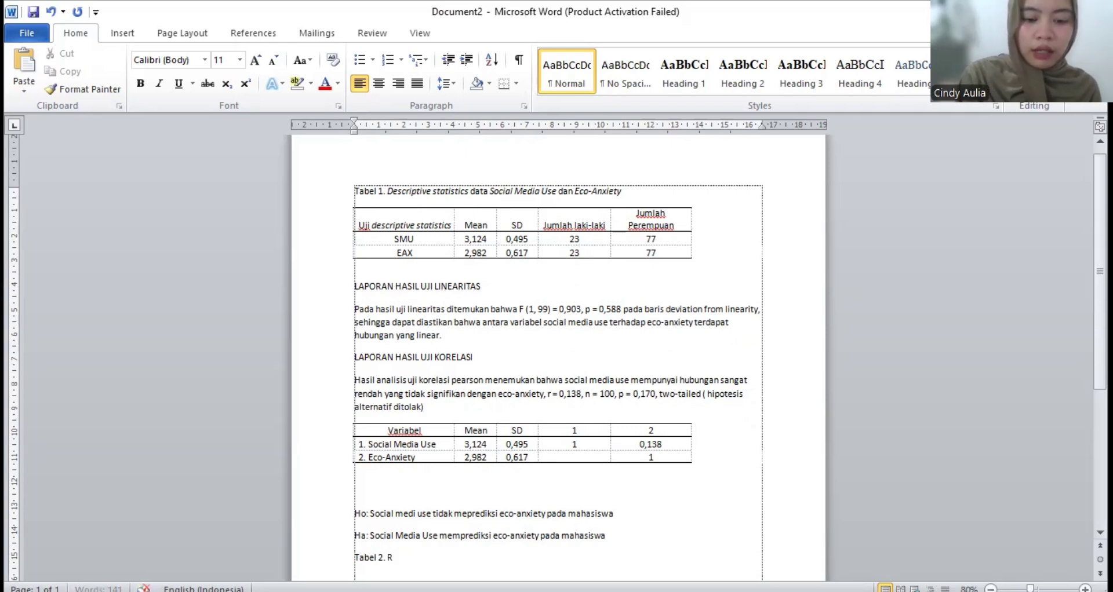
{"action": "type", "text": "ingkasan"}
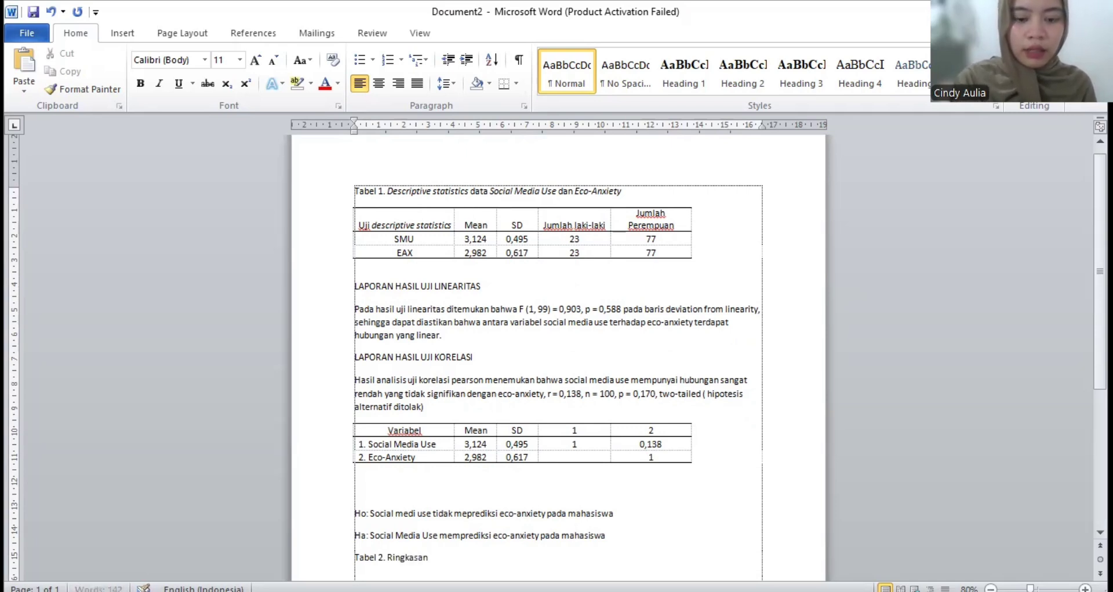
{"action": "type", "text": " Hasil"}
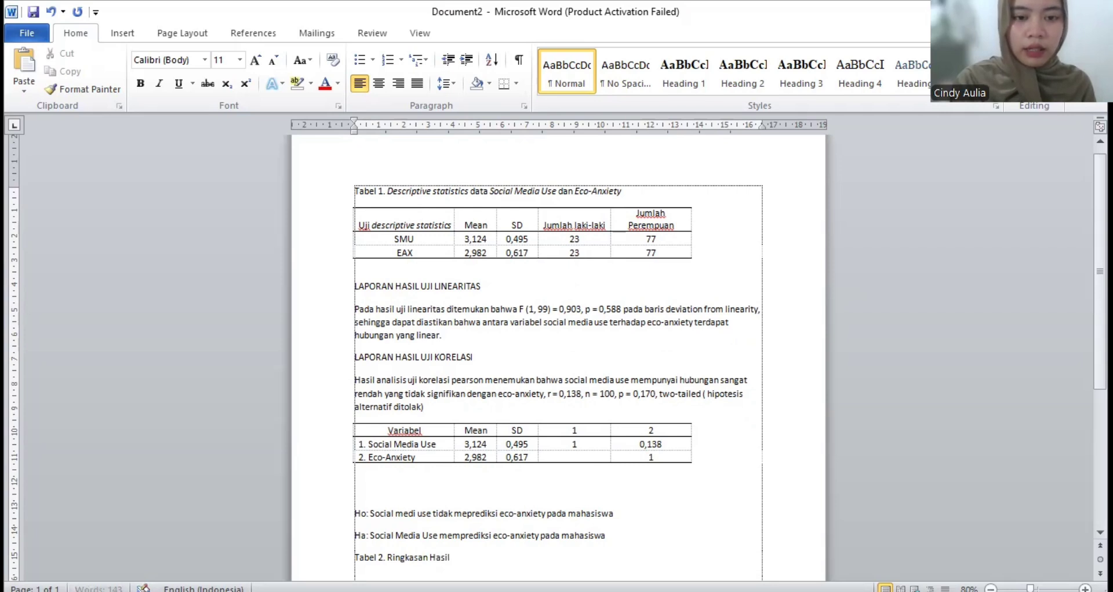
{"action": "type", "text": " Analisis"}
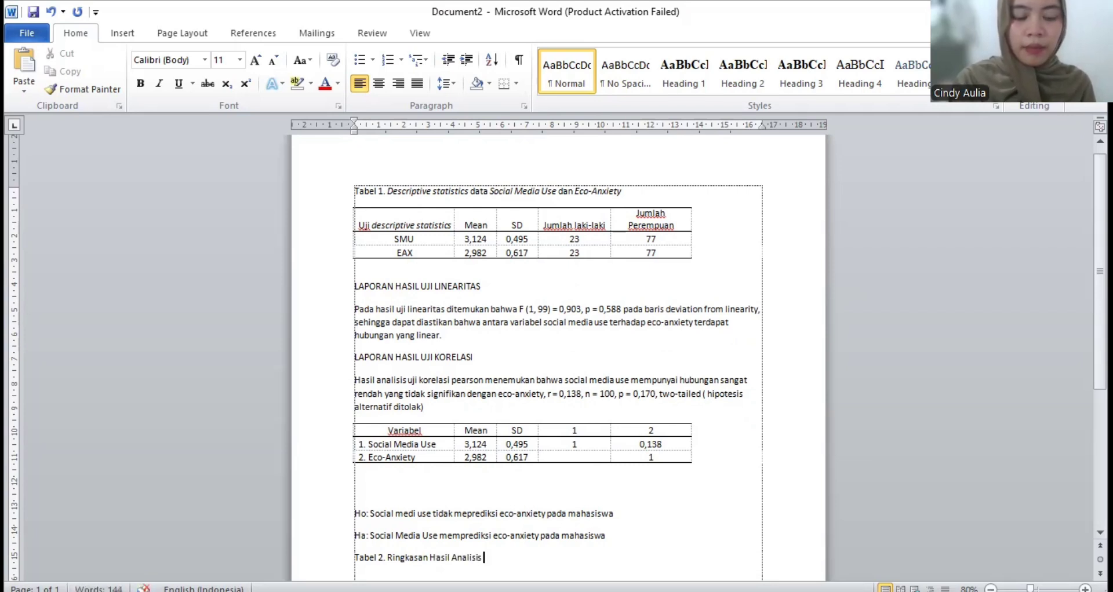
{"action": "type", "text": " Regres"}
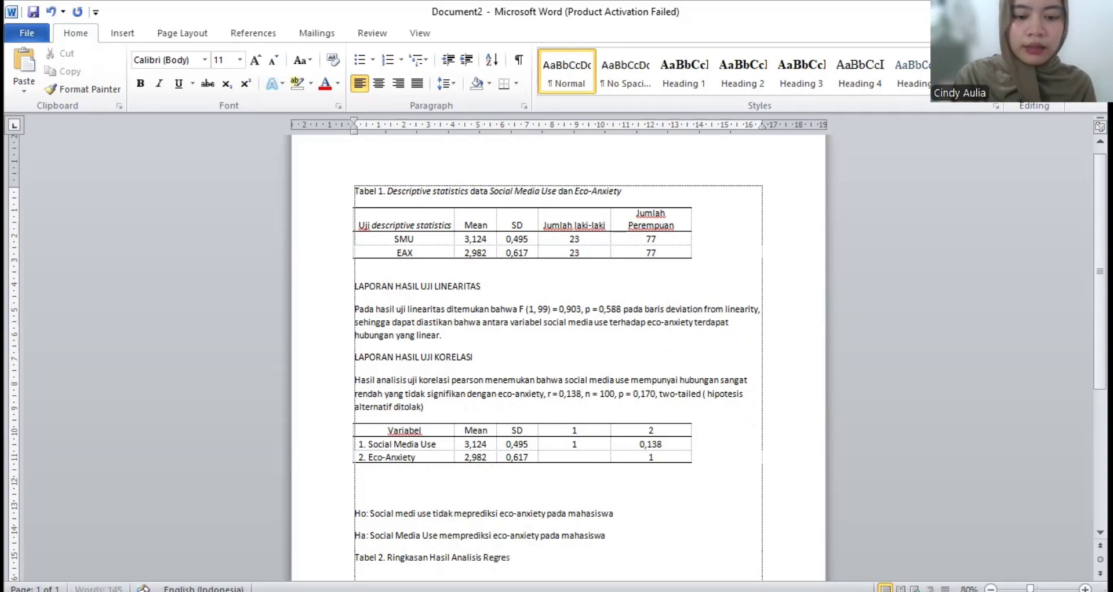
{"action": "type", "text": "i L"}
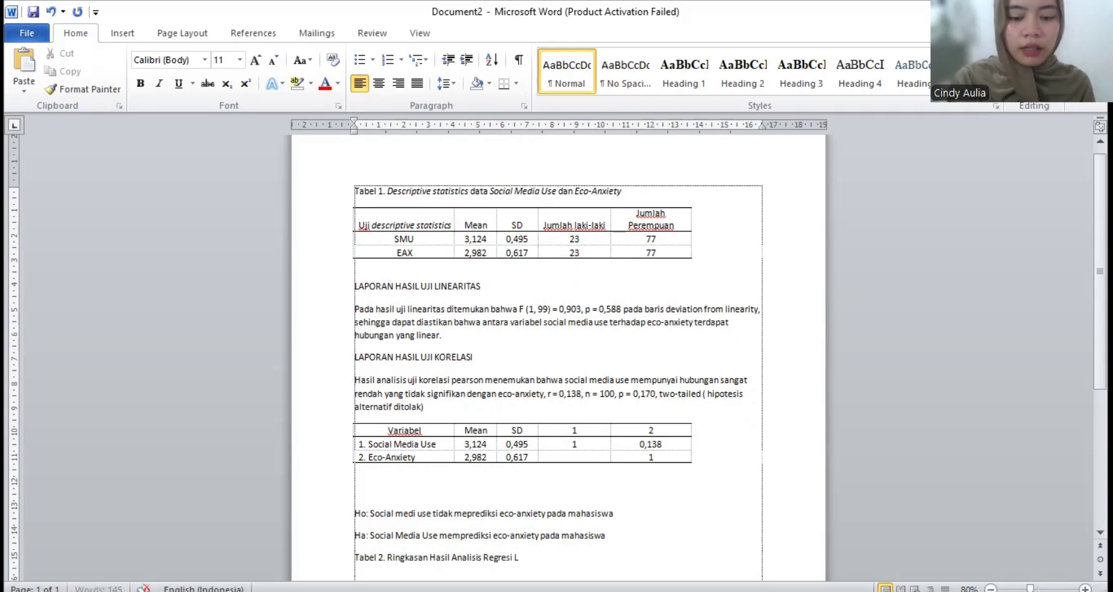
{"action": "type", "text": "inier"}
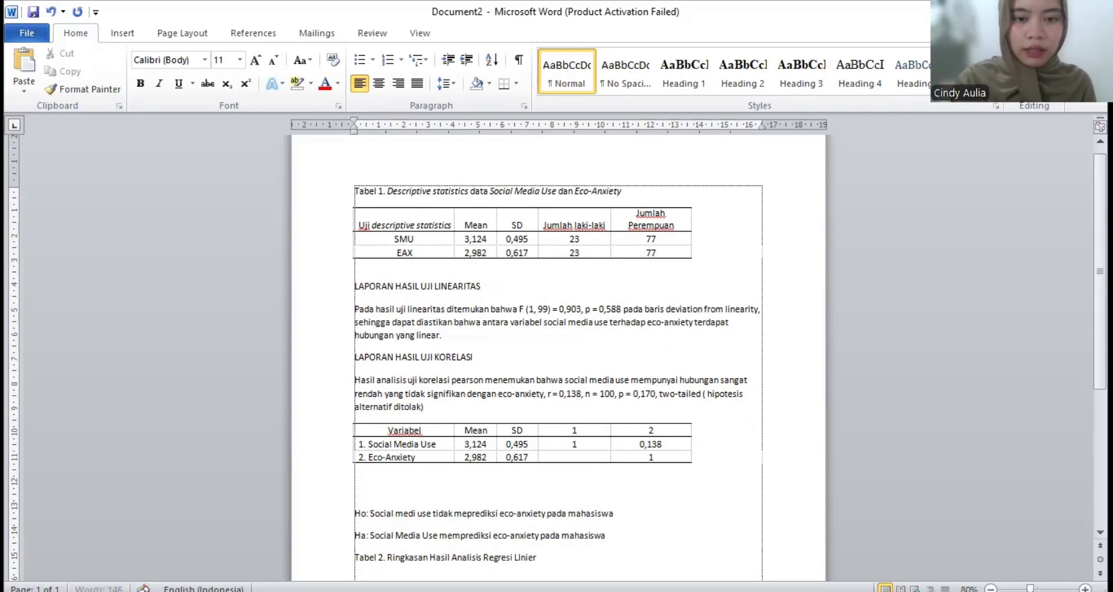
{"action": "key", "text": "BackSpace"}
{"action": "key", "text": "BackSpace"}
{"action": "type", "text": "inier"}
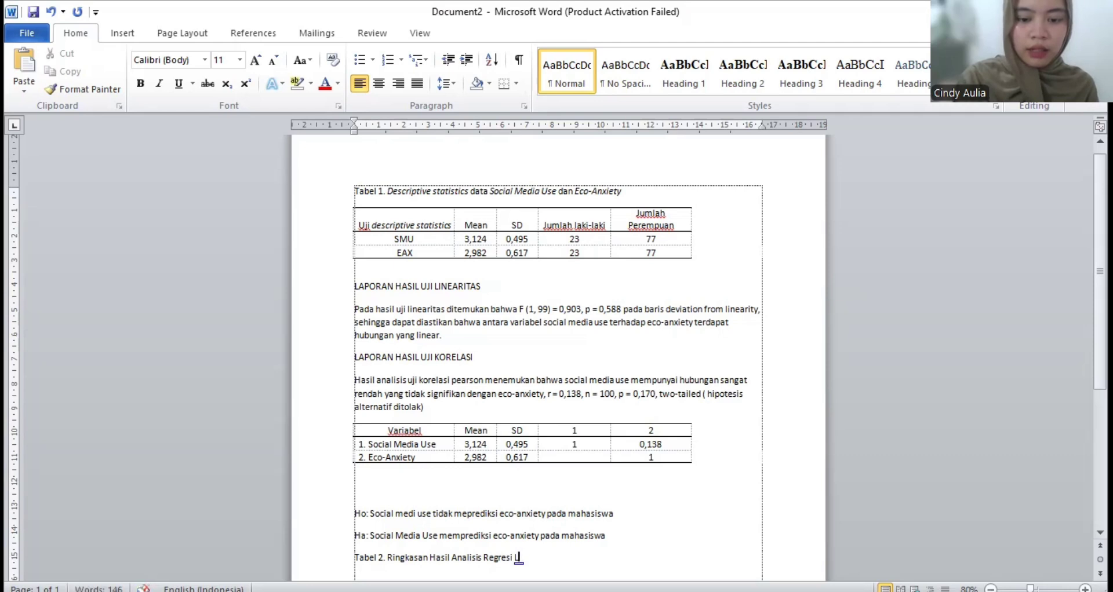
{"action": "type", "text": " s"}
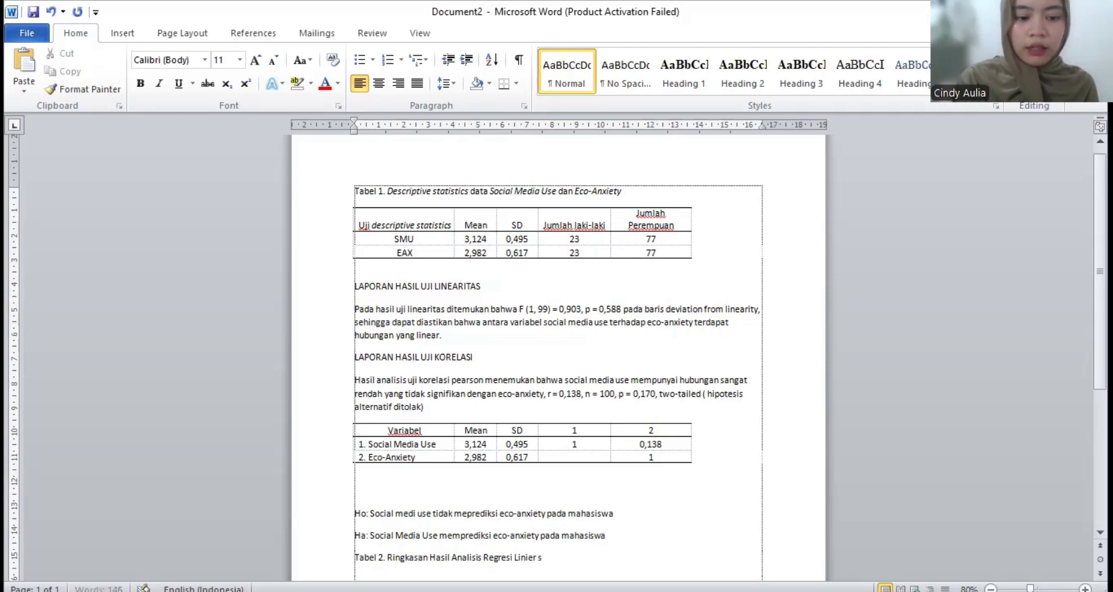
{"action": "type", "text": "ederhana un"}
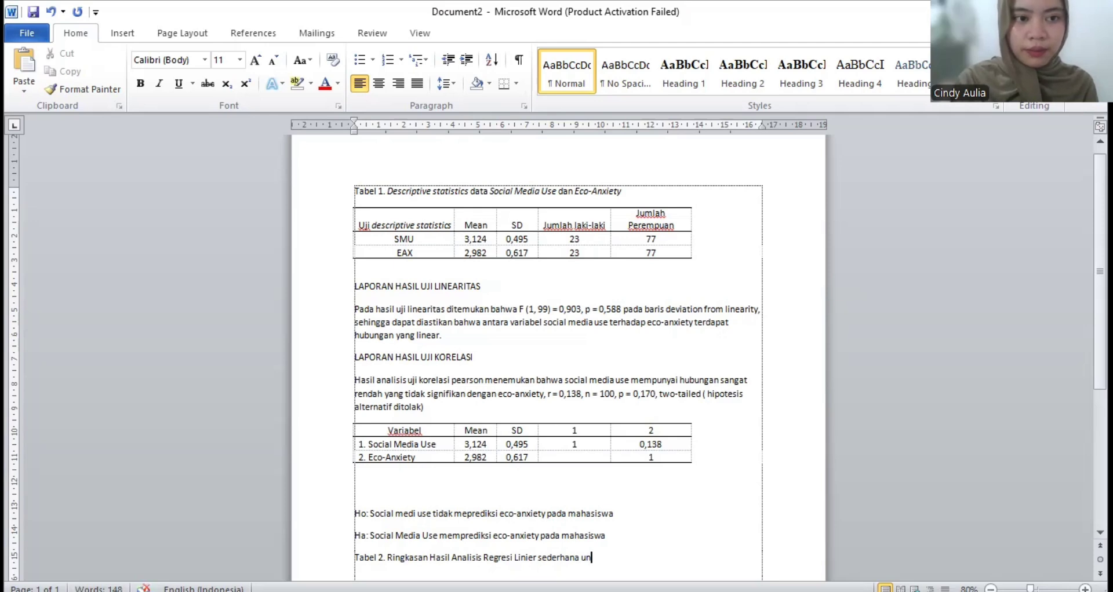
{"action": "type", "text": "tuk"}
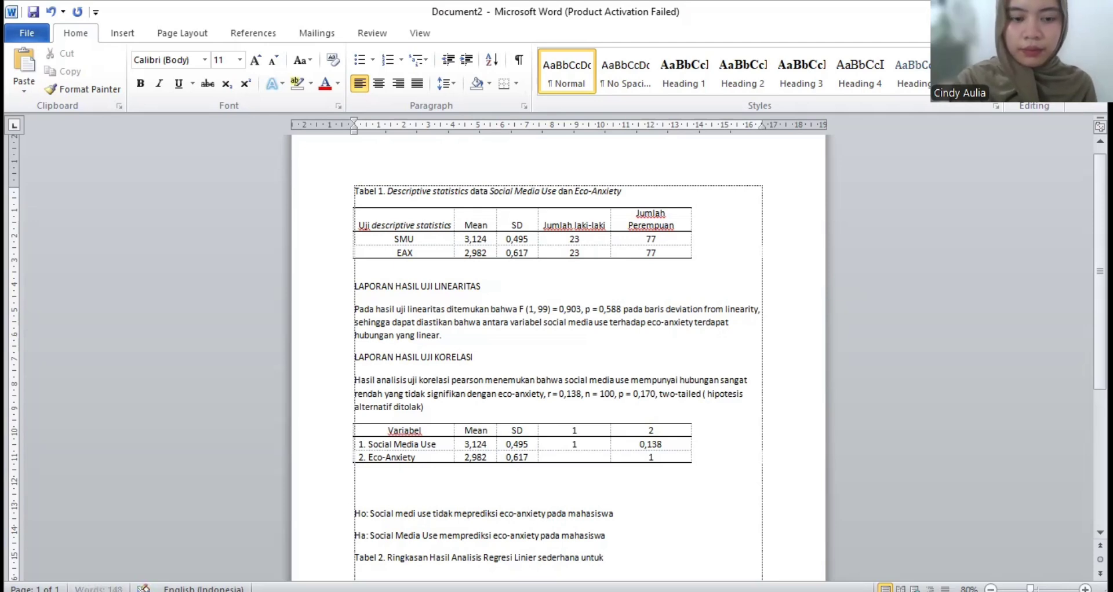
{"action": "type", "text": " peng"}
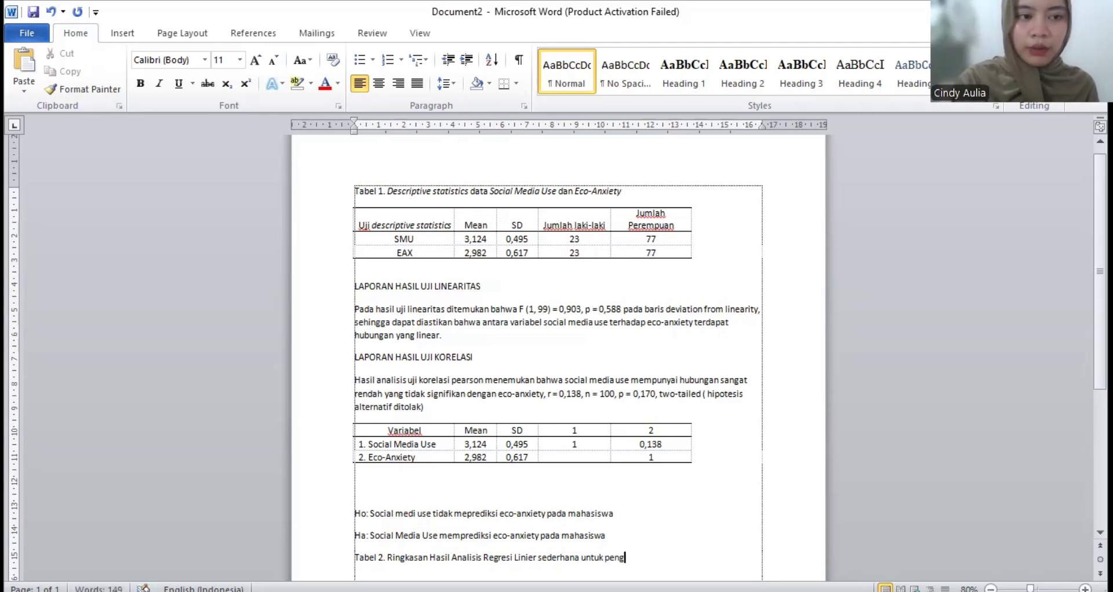
{"action": "key", "text": "BackSpace"}
{"action": "key", "text": "BackSpace"}
{"action": "key", "text": "BackSpace"}
{"action": "key", "text": "BackSpace"}
{"action": "type", "text": "Pe"}
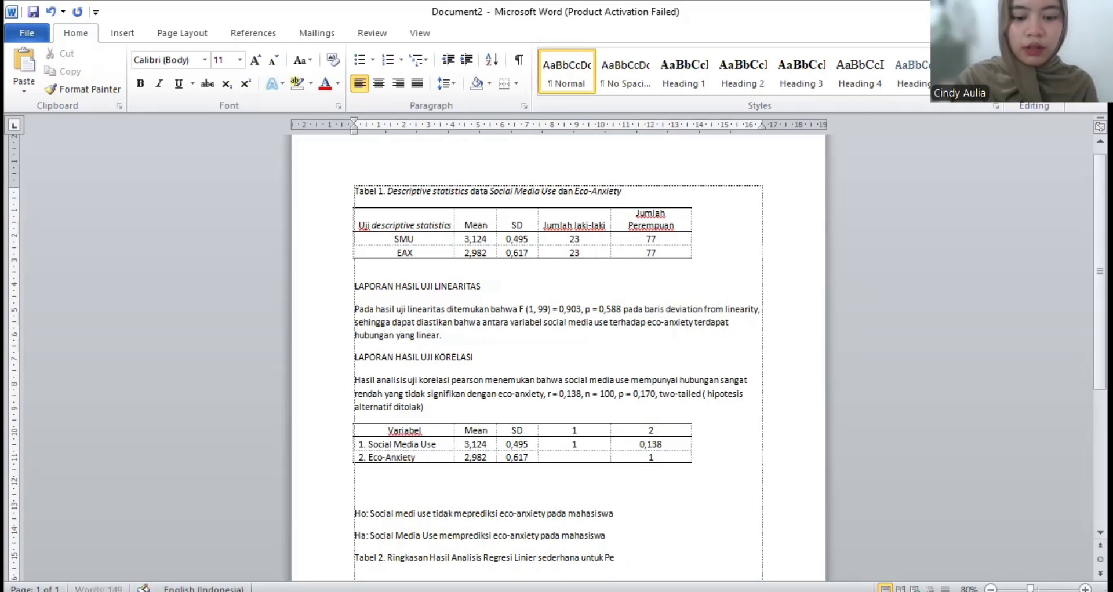
{"action": "type", "text": "ngaruh"}
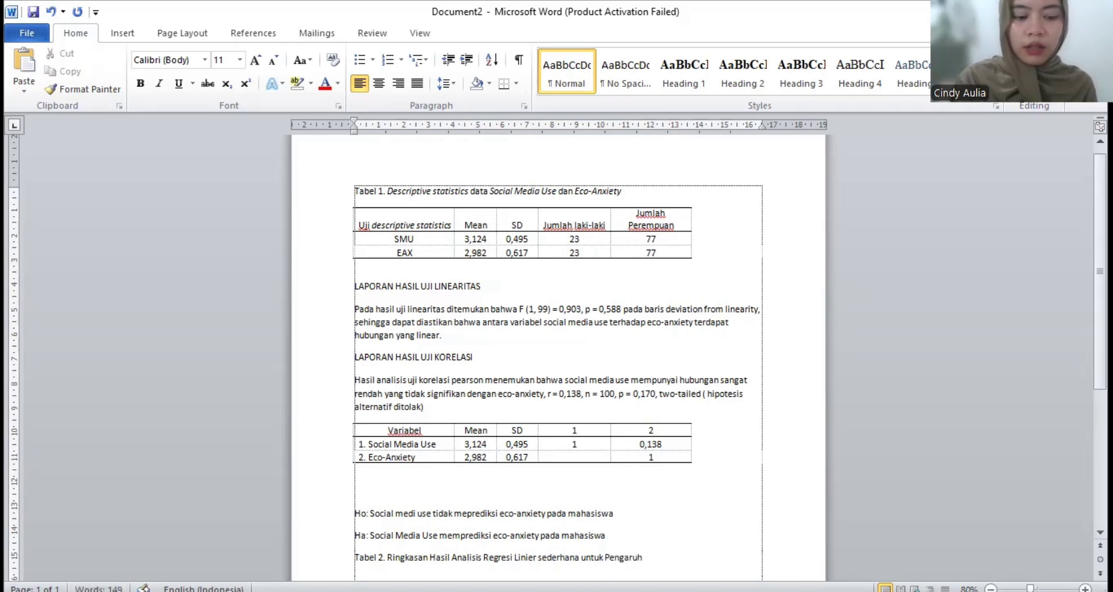
{"action": "type", "text": " Social M"}
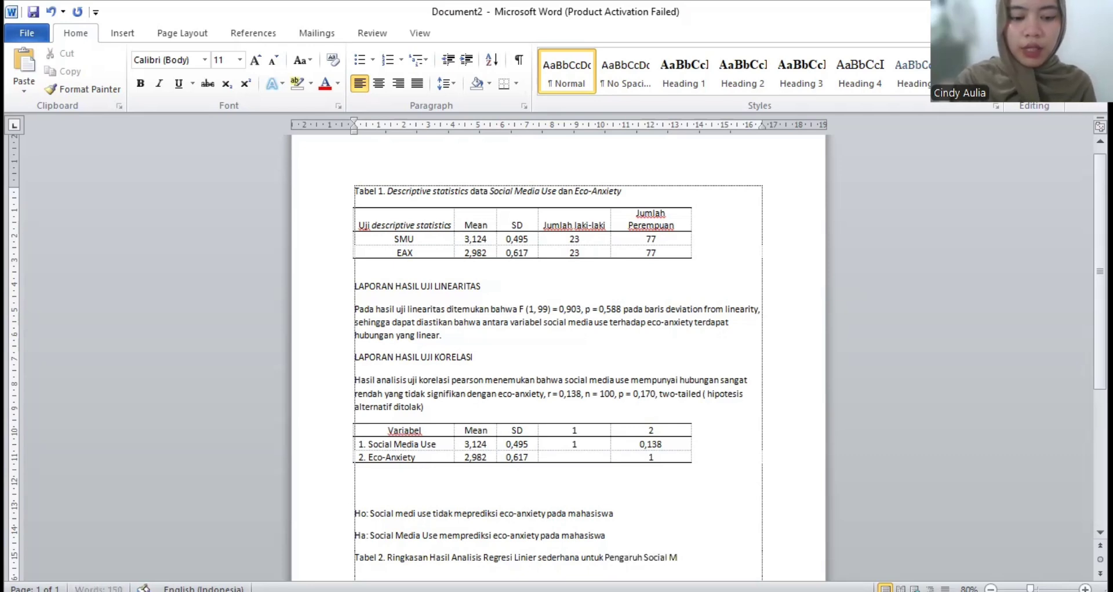
{"action": "type", "text": "edia Use terh"}
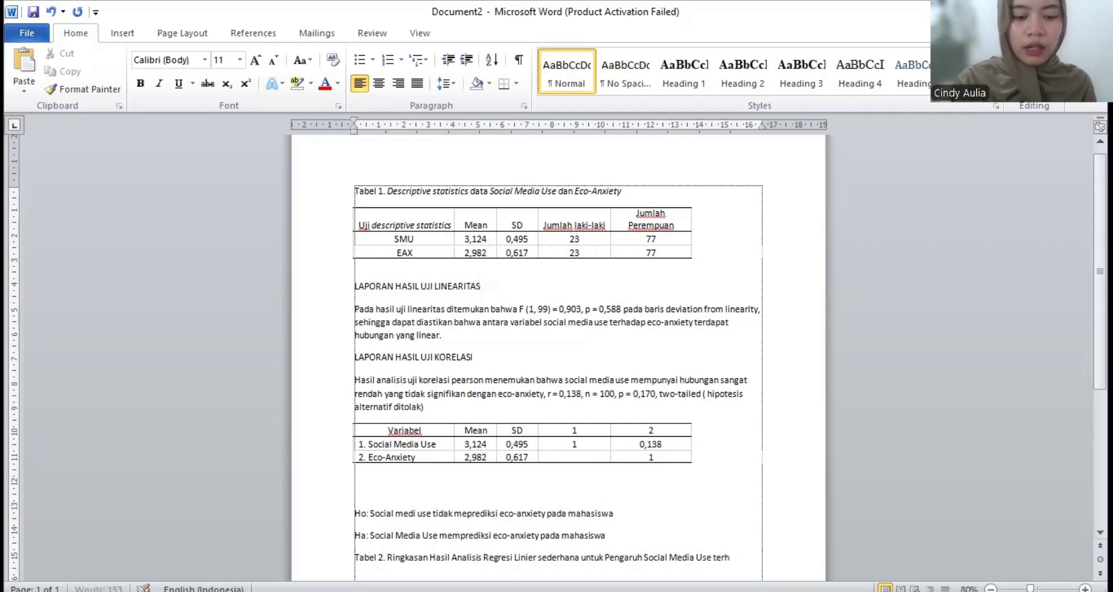
{"action": "type", "text": "adap Eco"}
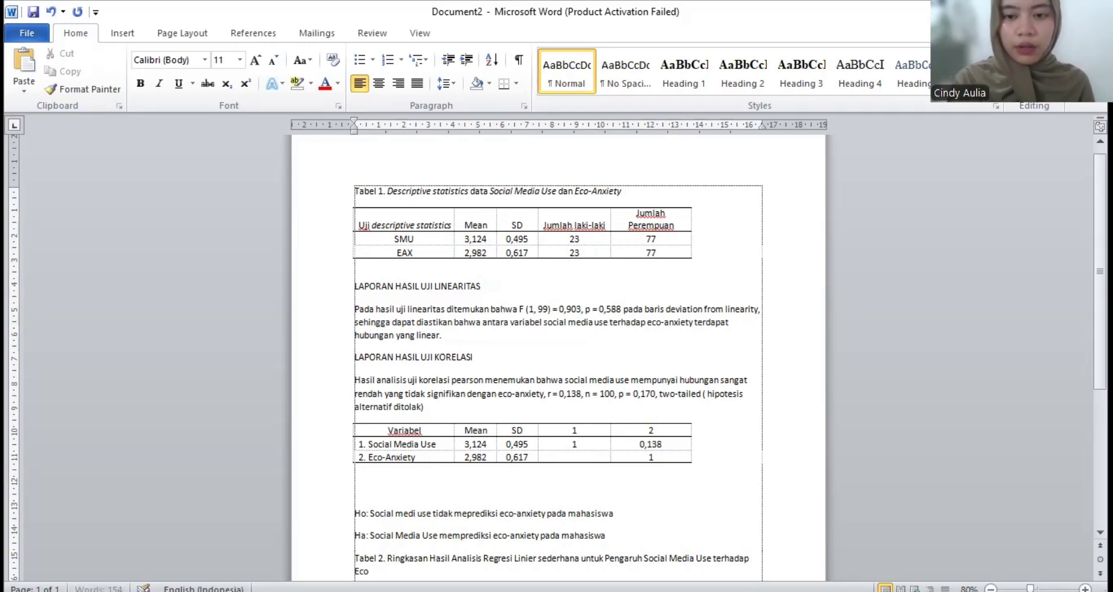
{"action": "type", "text": "-Anxiety"}
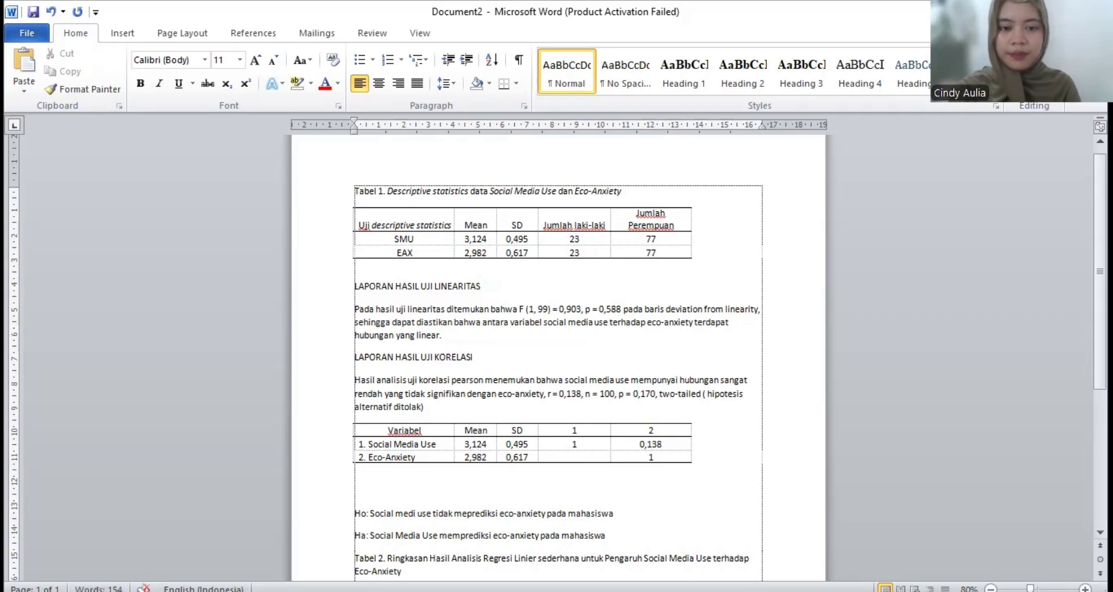
Capitalize "sederhana" in the Tabel 2 caption so it reads "Sederhana".
{"action": "scroll", "coordinate": [456, 494], "scroll_direction": "down", "scroll_amount": 6}
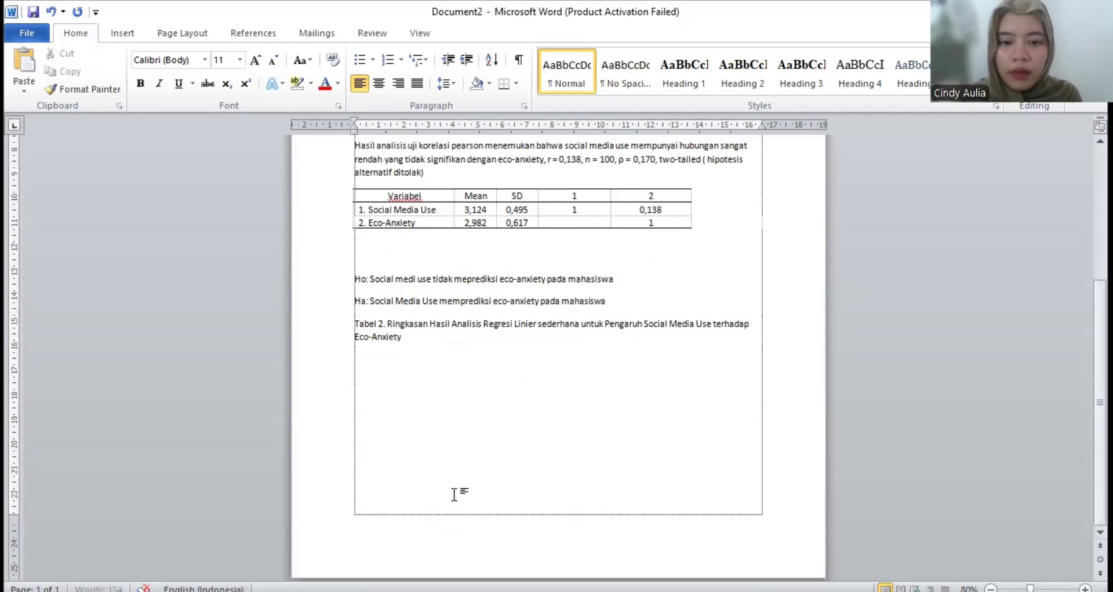
{"action": "left_click", "coordinate": [543, 328]}
{"action": "key", "text": "BackSpace"}
{"action": "type", "text": "S"}
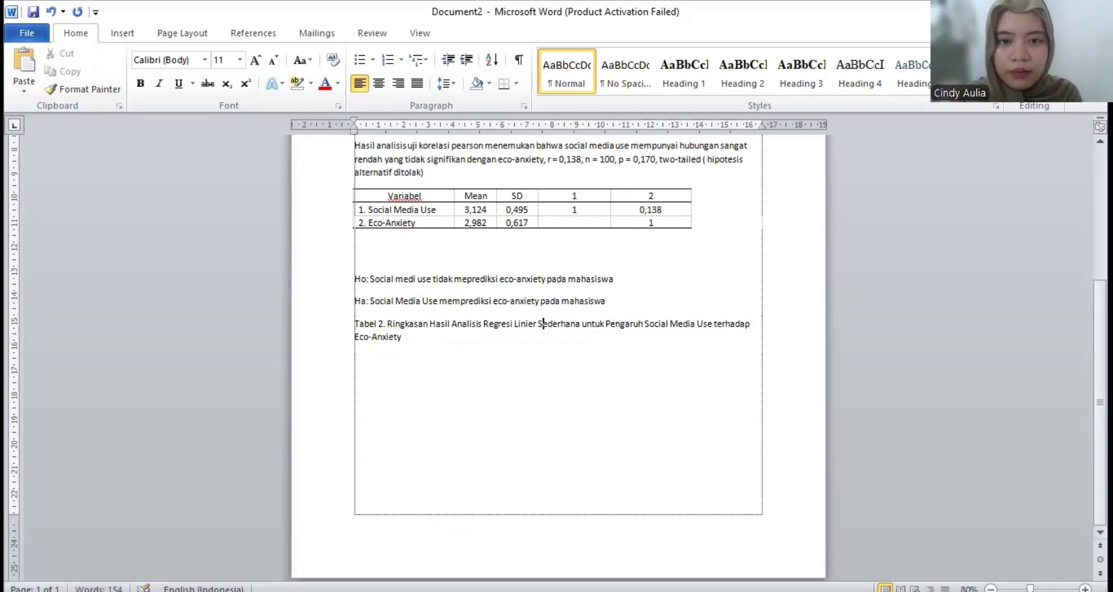
{"action": "left_click", "coordinate": [423, 343]}
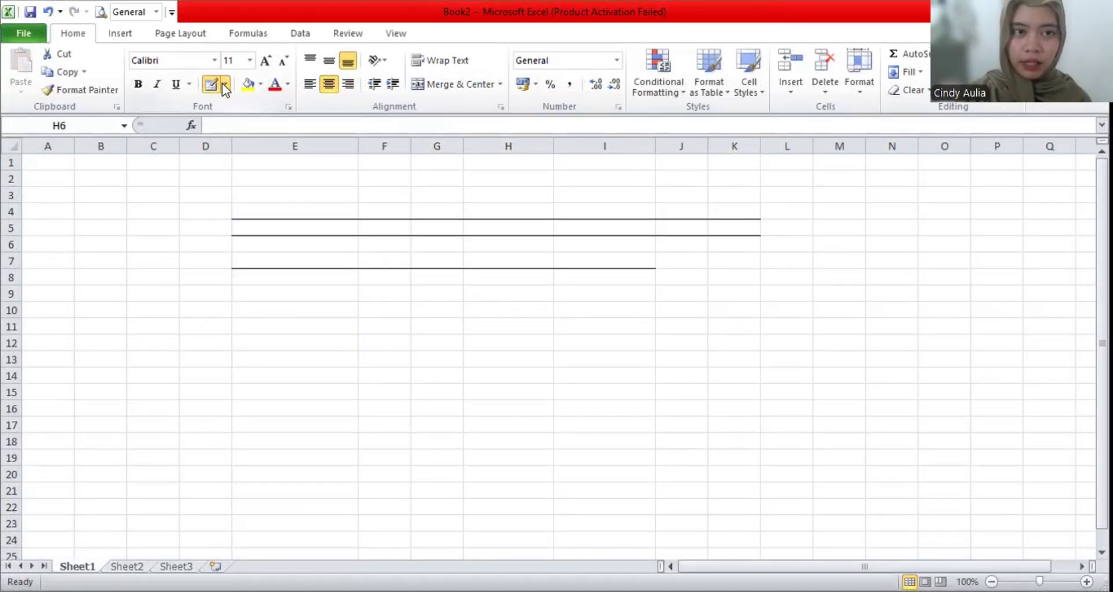
In the Excel workbook Book2, draw three horizontal border lines across columns F to L, under rows 9, 11 and 14.
{"action": "left_click", "coordinate": [224, 85]}
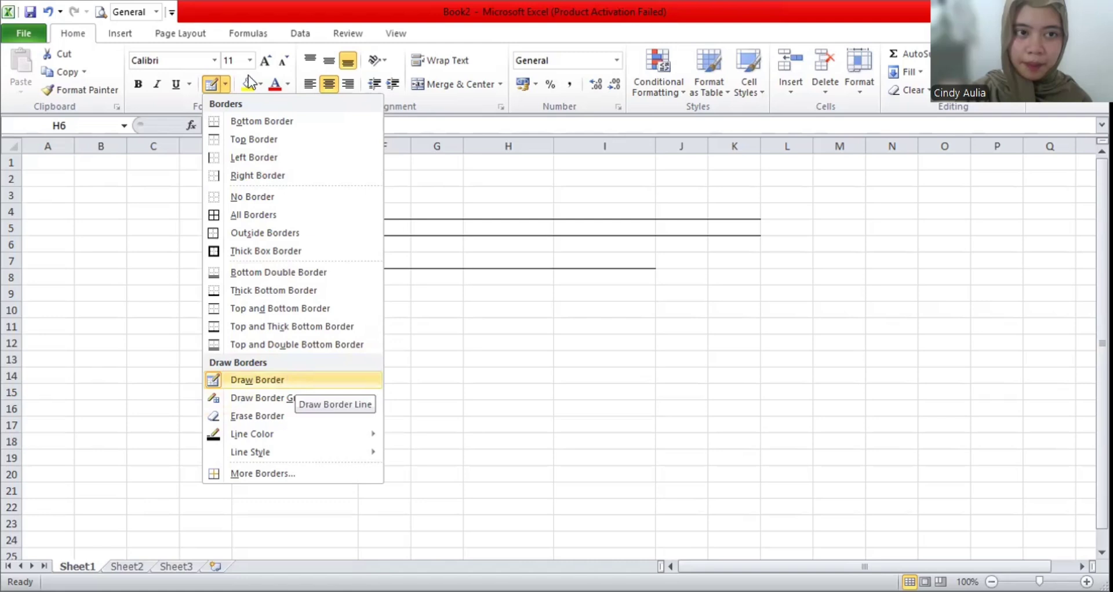
{"action": "left_click", "coordinate": [297, 381]}
{"action": "left_click", "coordinate": [225, 84]}
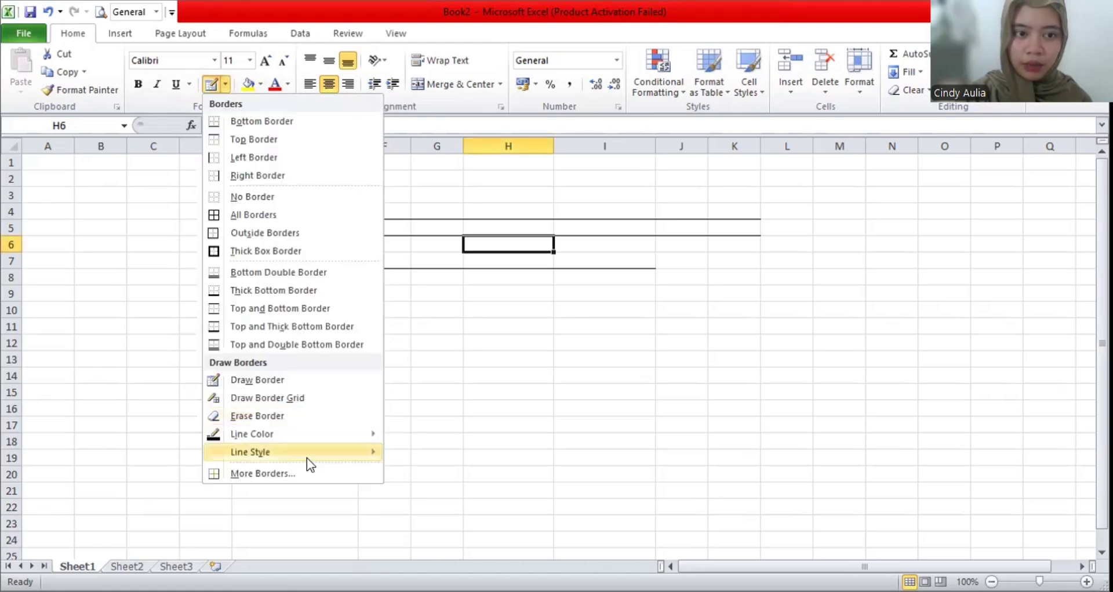
{"action": "left_click", "coordinate": [295, 381]}
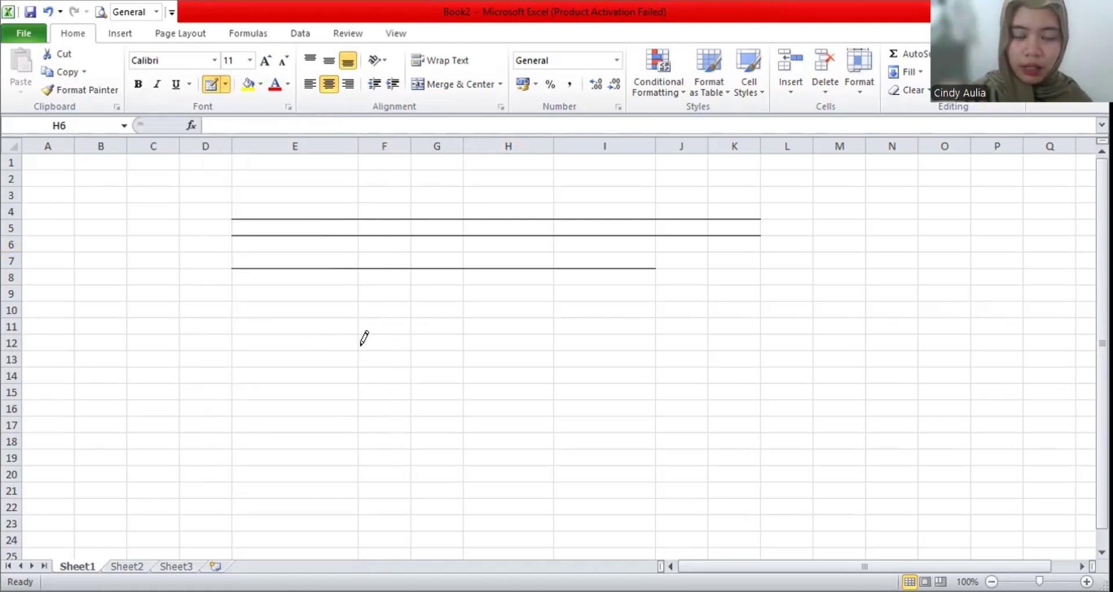
{"action": "left_click_drag", "start_coordinate": [365, 296], "coordinate": [792, 297]}
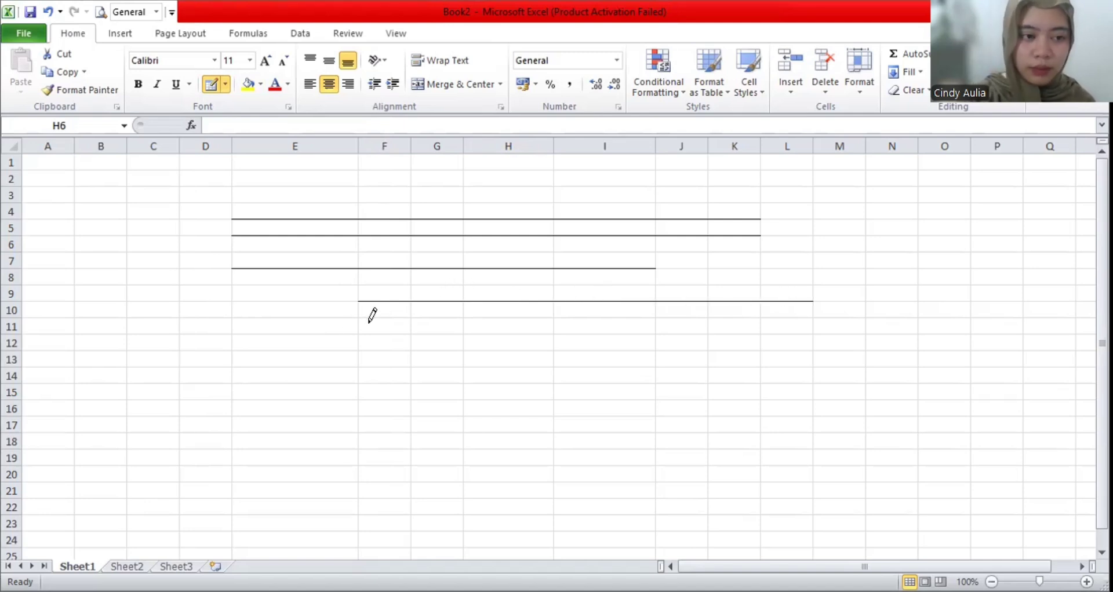
{"action": "left_click_drag", "start_coordinate": [365, 321], "coordinate": [803, 328]}
{"action": "left_click_drag", "start_coordinate": [353, 376], "coordinate": [812, 370]}
{"action": "left_click", "coordinate": [214, 85]}
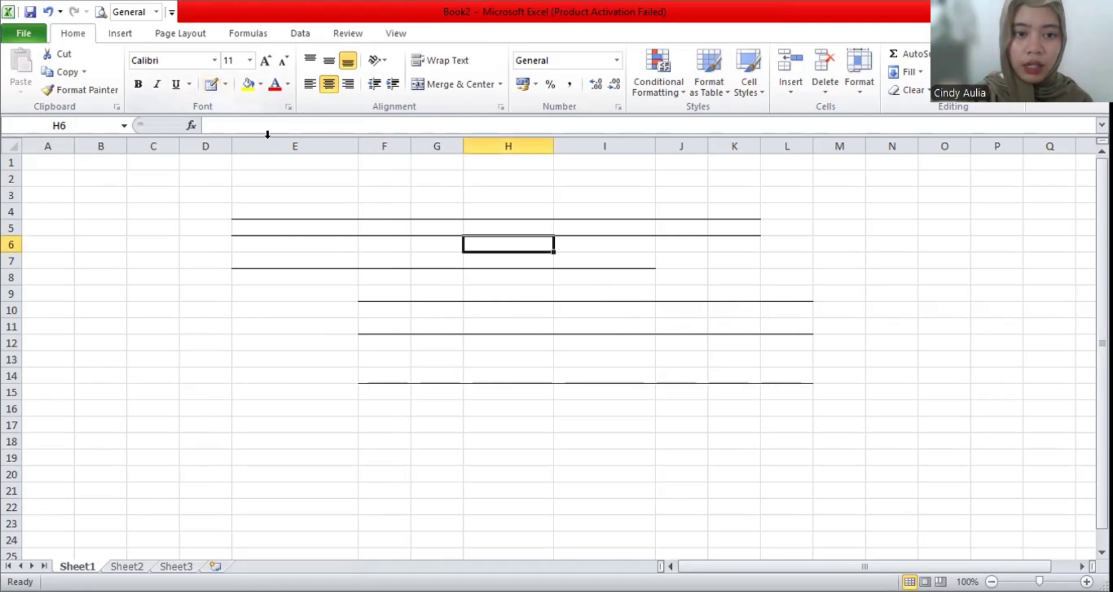
Enter the regression table headers in row 11: "Variabel" in F11, "B" in H11, "Lower" in I11 and "Upper" in J11.
{"action": "double_click", "coordinate": [383, 326]}
{"action": "type", "text": "Variabel"}
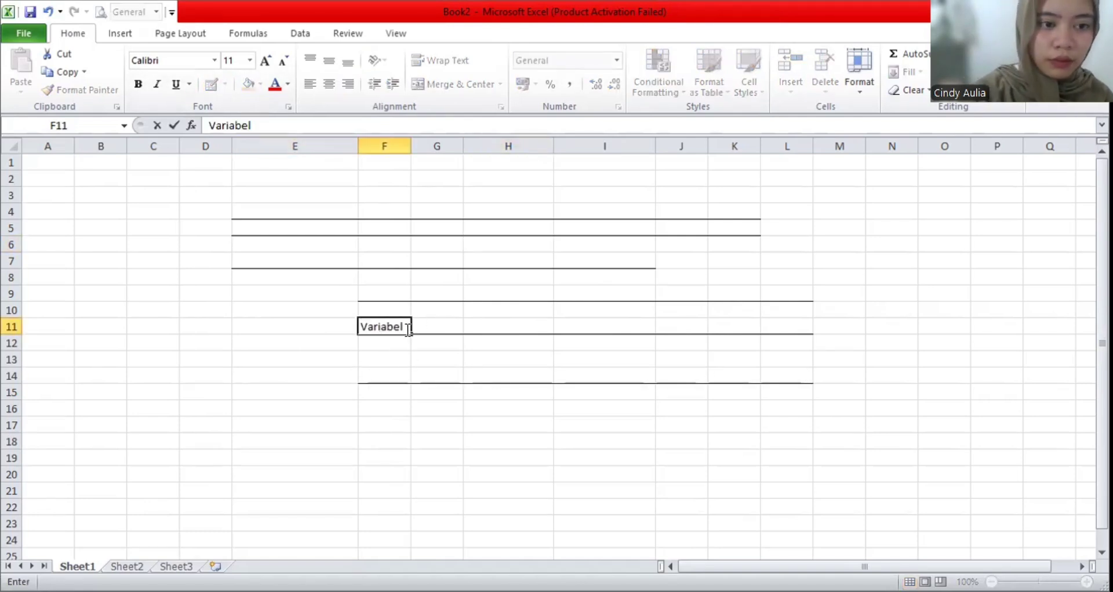
{"action": "left_click", "coordinate": [487, 324]}
{"action": "type", "text": "B"}
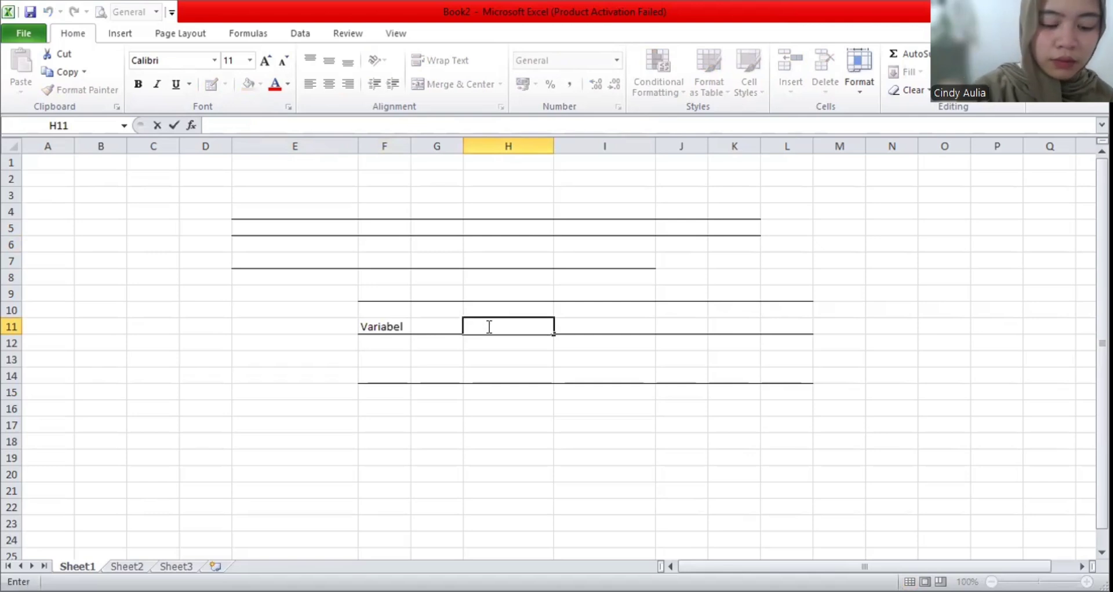
{"action": "left_click", "coordinate": [578, 326]}
{"action": "type", "text": "LOwe"}
{"action": "key", "text": "BackSpace"}
{"action": "key", "text": "BackSpace"}
{"action": "key", "text": "BackSpace"}
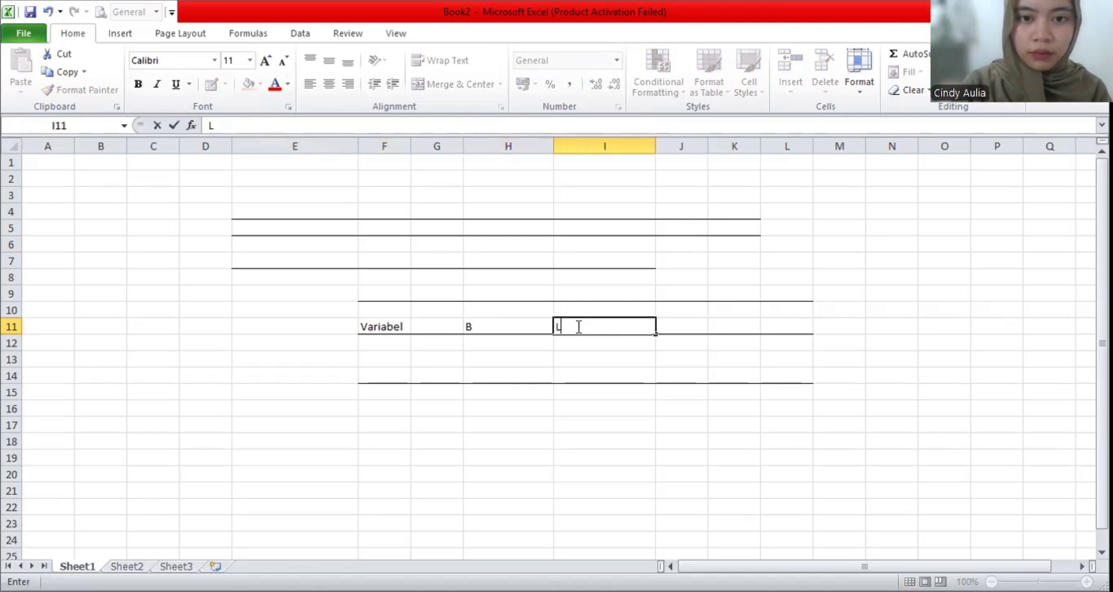
{"action": "type", "text": "ower"}
{"action": "left_click", "coordinate": [686, 326]}
{"action": "type", "text": "Upper"}
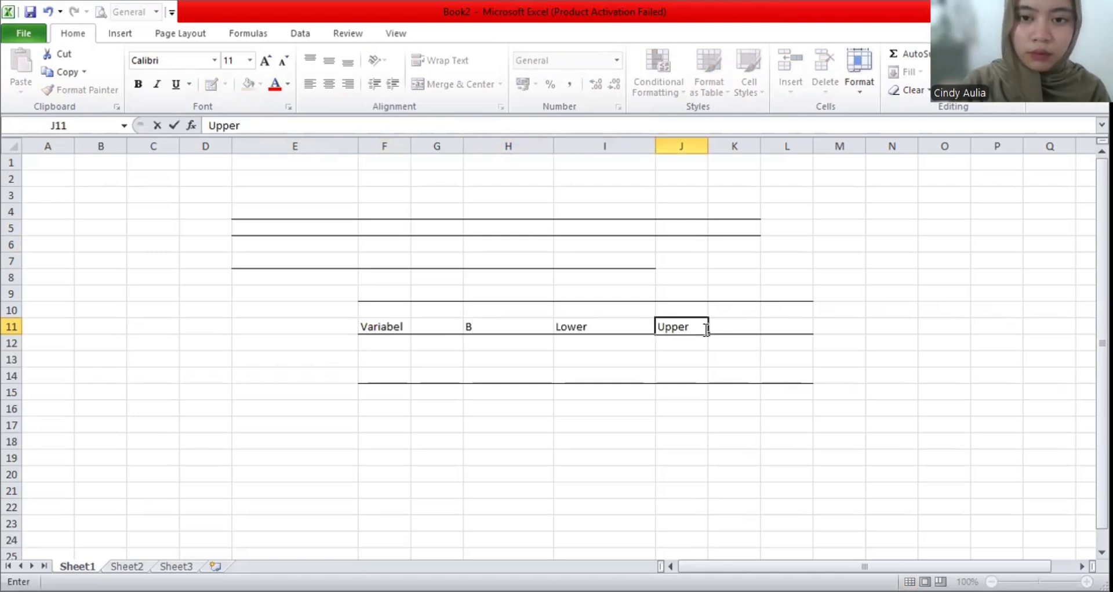
Complete the header row by inserting the symbol β in K11 and entering "t" in L11.
{"action": "left_click", "coordinate": [732, 329]}
{"action": "left_click", "coordinate": [118, 33]}
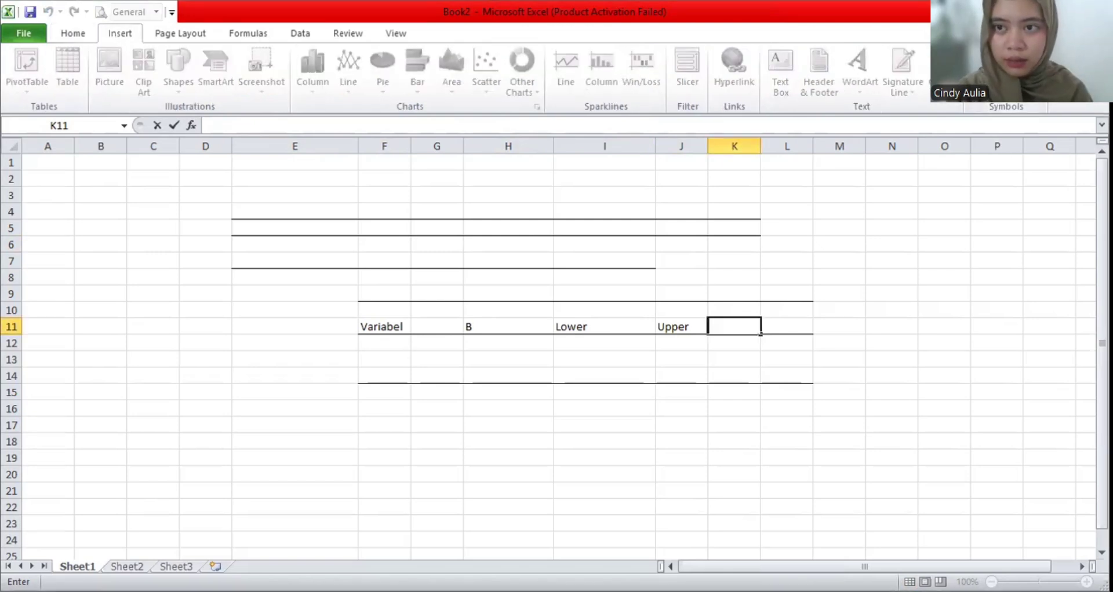
{"action": "left_click", "coordinate": [213, 486]}
{"action": "left_click", "coordinate": [523, 550]}
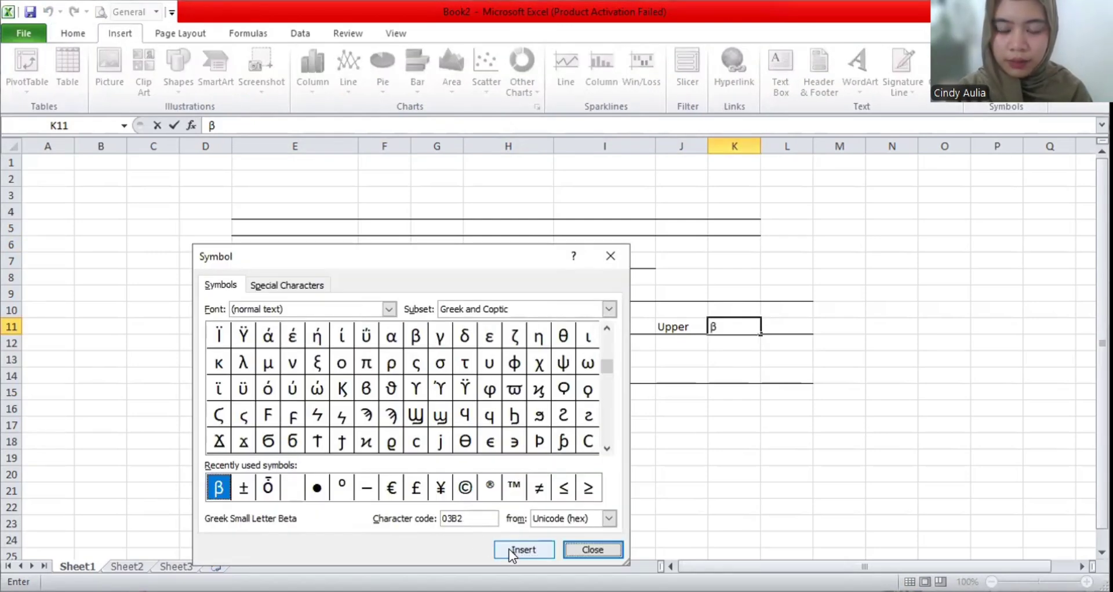
{"action": "left_click", "coordinate": [610, 255]}
{"action": "left_click", "coordinate": [787, 327]}
{"action": "type", "text": "t"}
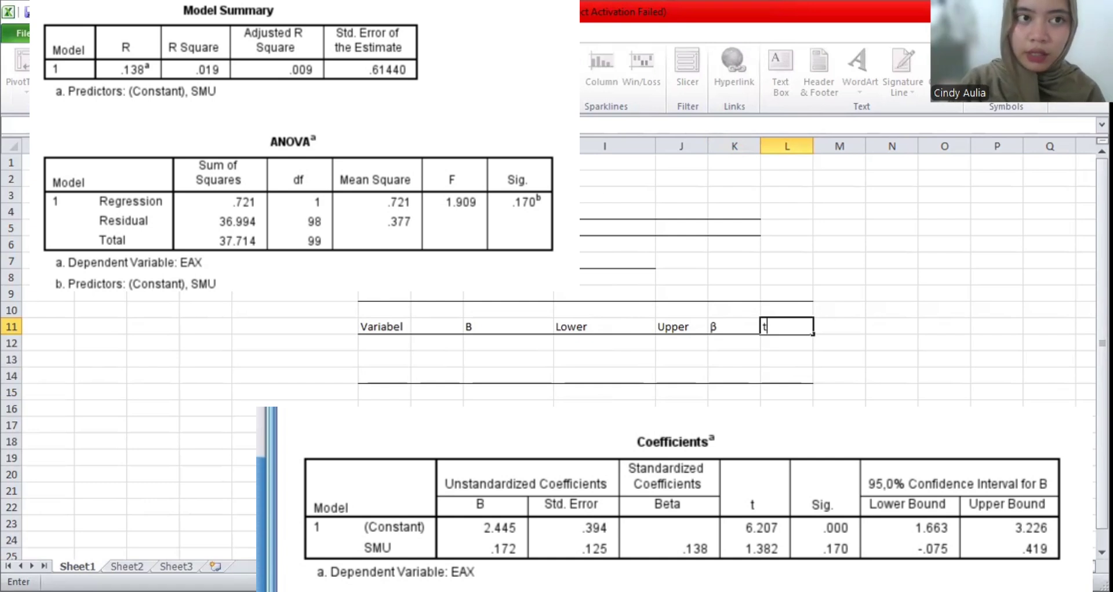
Add the header "p" in M11 and the row labels "(Konstanta)" in F12 and "Social Media Use" in F13.
{"action": "left_click", "coordinate": [839, 328]}
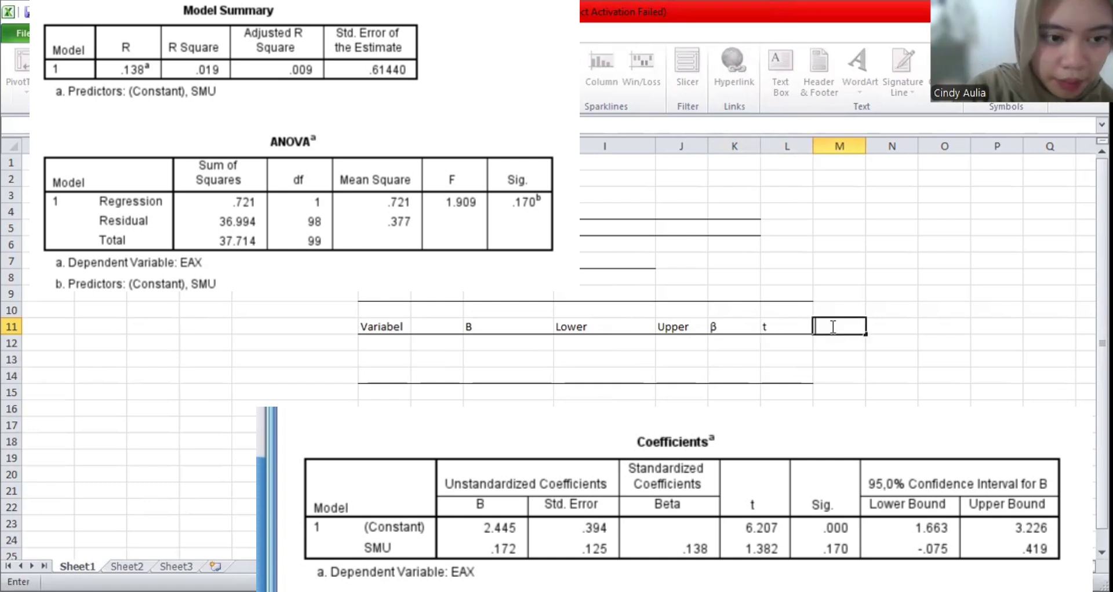
{"action": "type", "text": "p"}
{"action": "type", "text": "Konstanta)"}
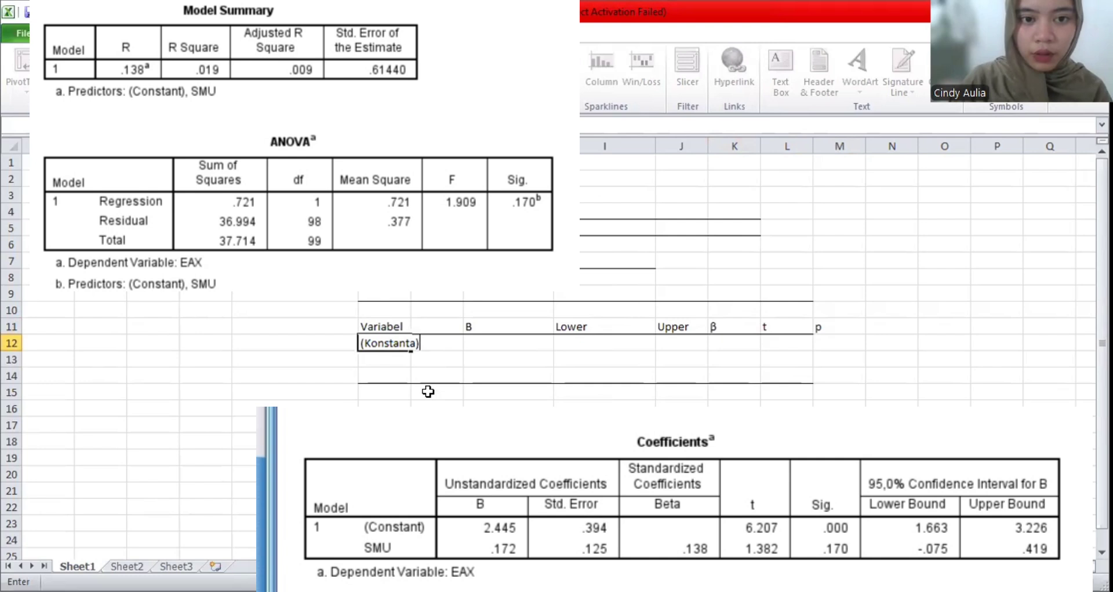
{"action": "left_click", "coordinate": [380, 360]}
{"action": "type", "text": "Social Media Use"}
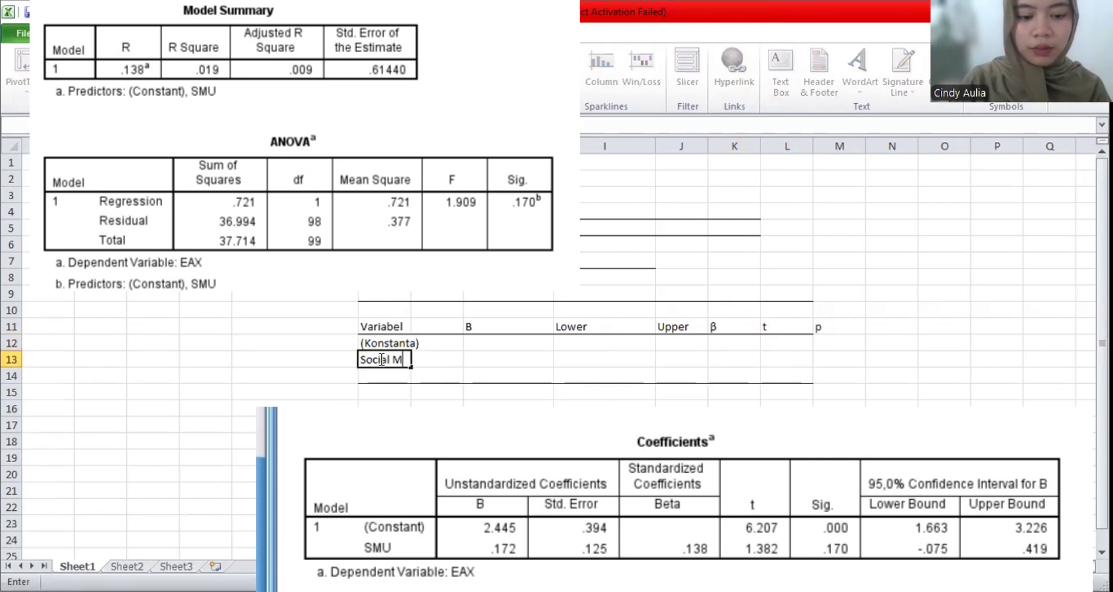
Fill in the B column with 2,445 for (Konstanta) and 0,172 for Social Media Use.
{"action": "left_click", "coordinate": [490, 344]}
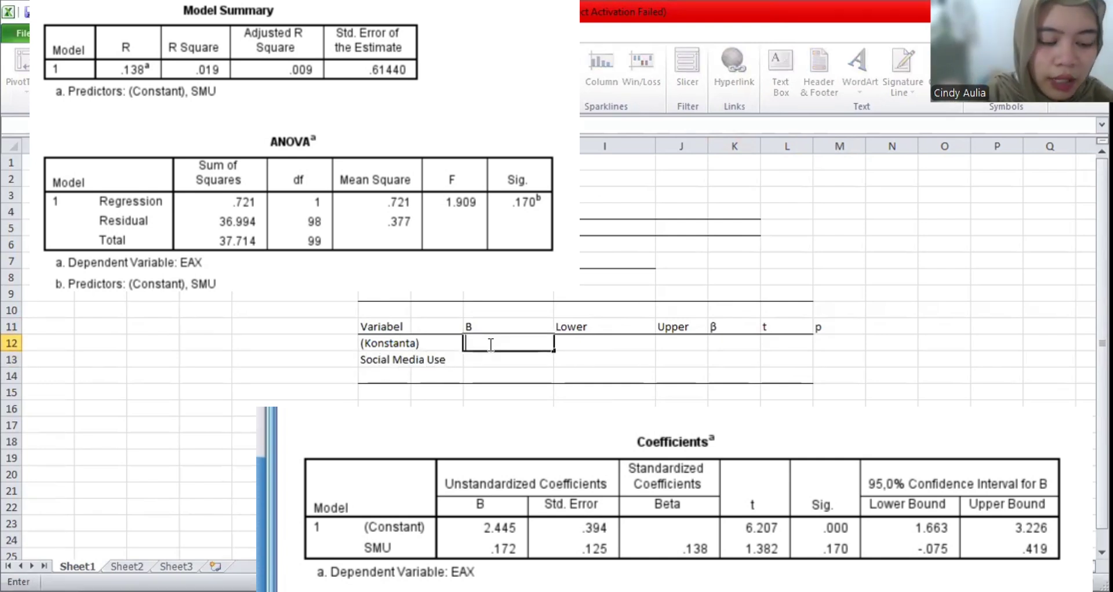
{"action": "type", "text": "2,445"}
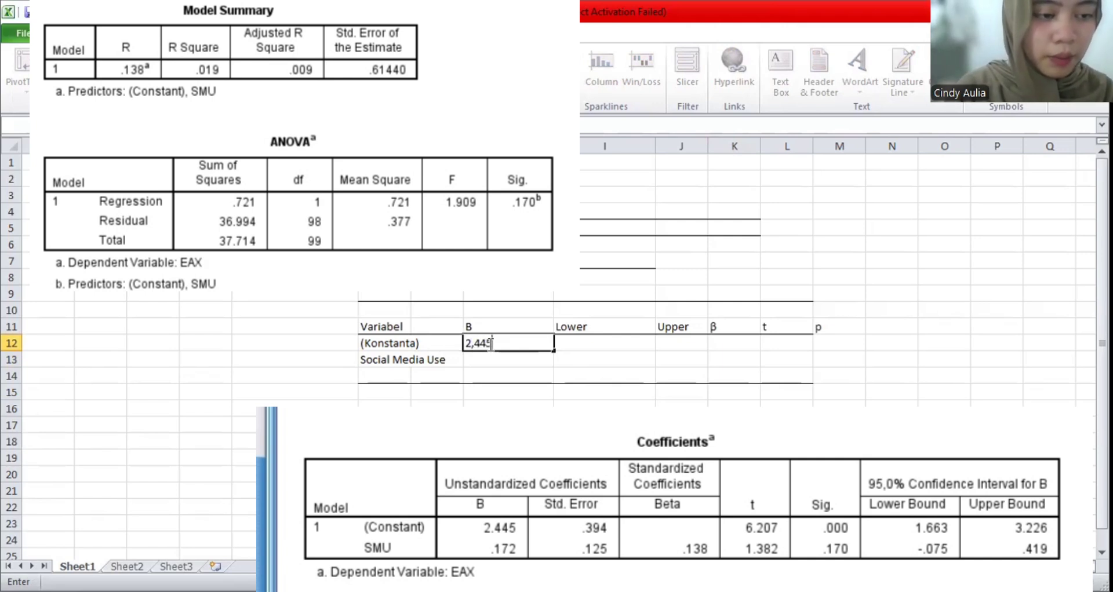
{"action": "left_click", "coordinate": [493, 360]}
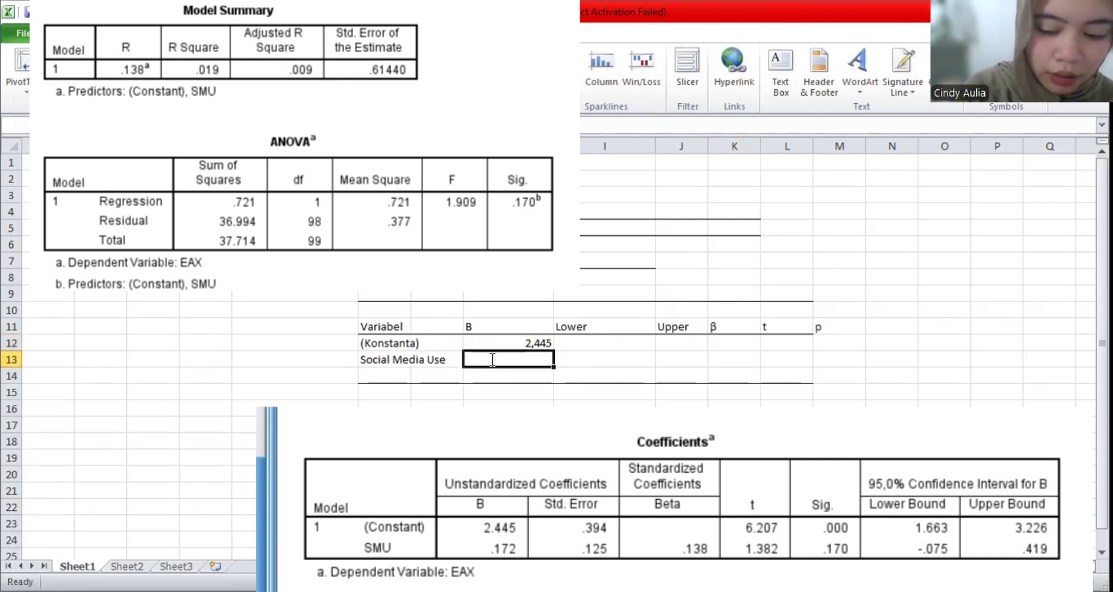
{"action": "type", "text": "0,172"}
Fill in the Lower column with 1,663 for (Konstanta) and -0,075 for Social Media Use.
{"action": "left_click", "coordinate": [573, 342]}
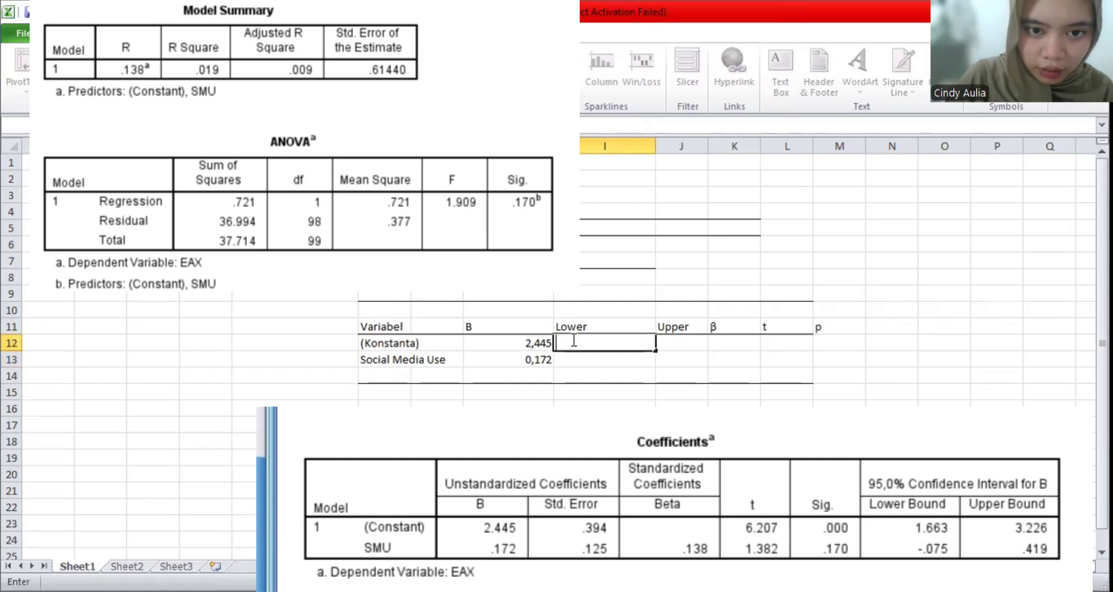
{"action": "left_click", "coordinate": [482, 342]}
{"action": "double_click", "coordinate": [582, 344]}
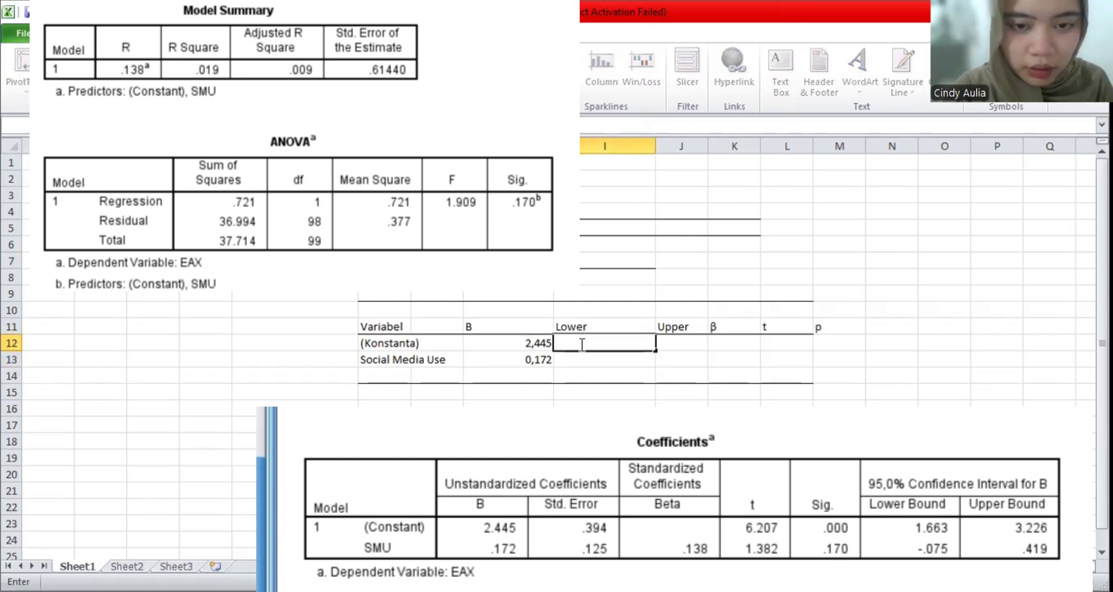
{"action": "type", "text": "1,663"}
{"action": "double_click", "coordinate": [564, 358]}
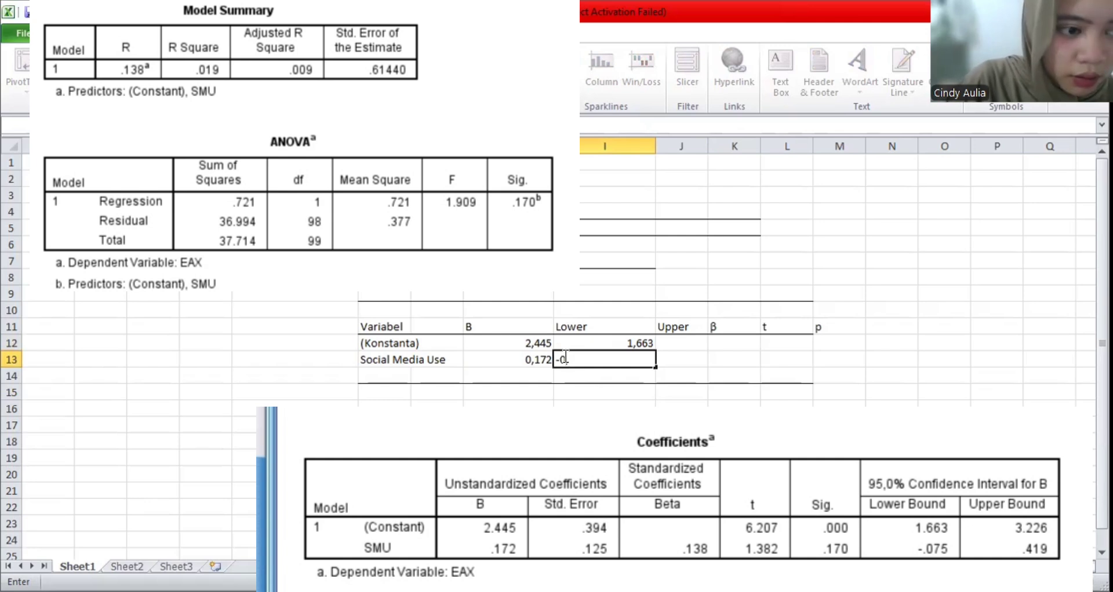
{"action": "type", "text": "-0,075"}
Enter the Upper values 3,226 and 0,419 in J12 and J13, and the β value 0,138 in K13.
{"action": "double_click", "coordinate": [693, 343]}
{"action": "type", "text": "3"}
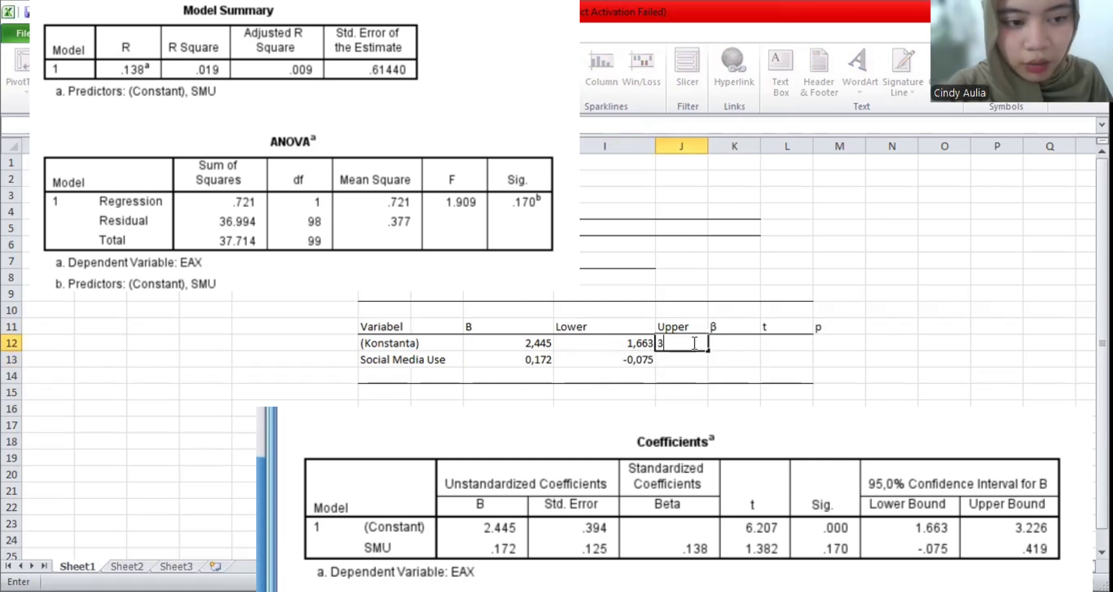
{"action": "type", "text": ",226"}
{"action": "left_click", "coordinate": [695, 360]}
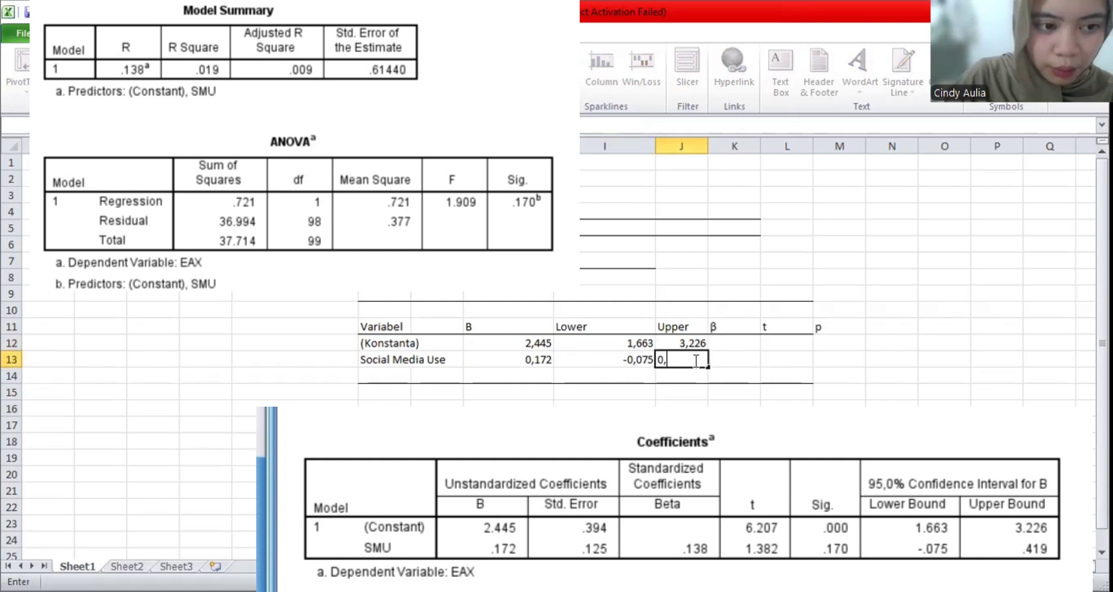
{"action": "double_click", "coordinate": [741, 360]}
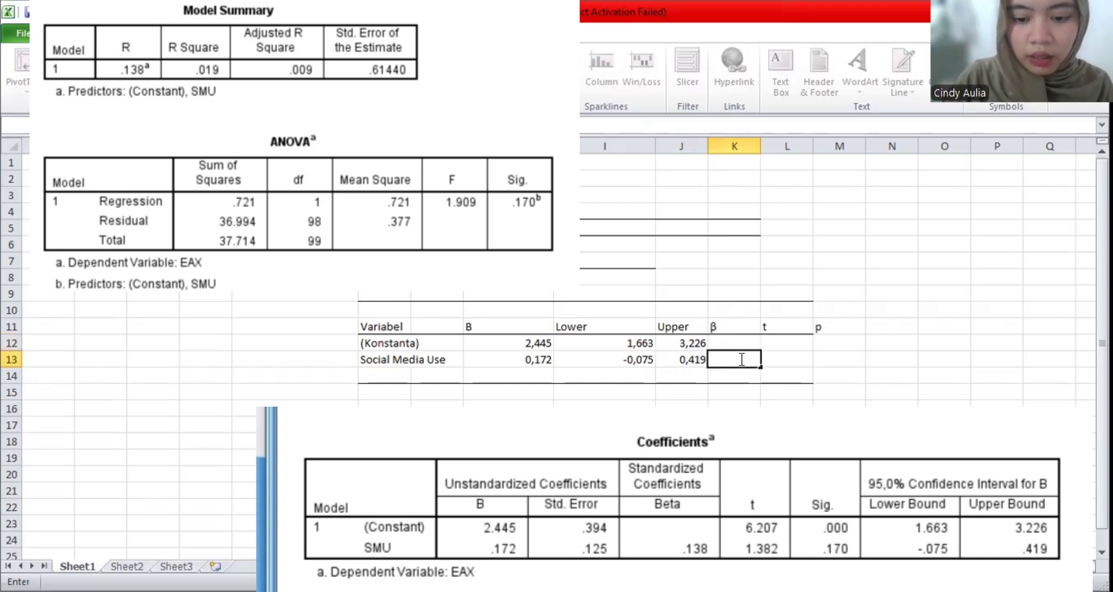
{"action": "type", "text": "0,138"}
Enter the t values 6,207 and 1,382 in L12 and L13, and the p values 0 and 0,17 in M12 and M13.
{"action": "left_click", "coordinate": [788, 343]}
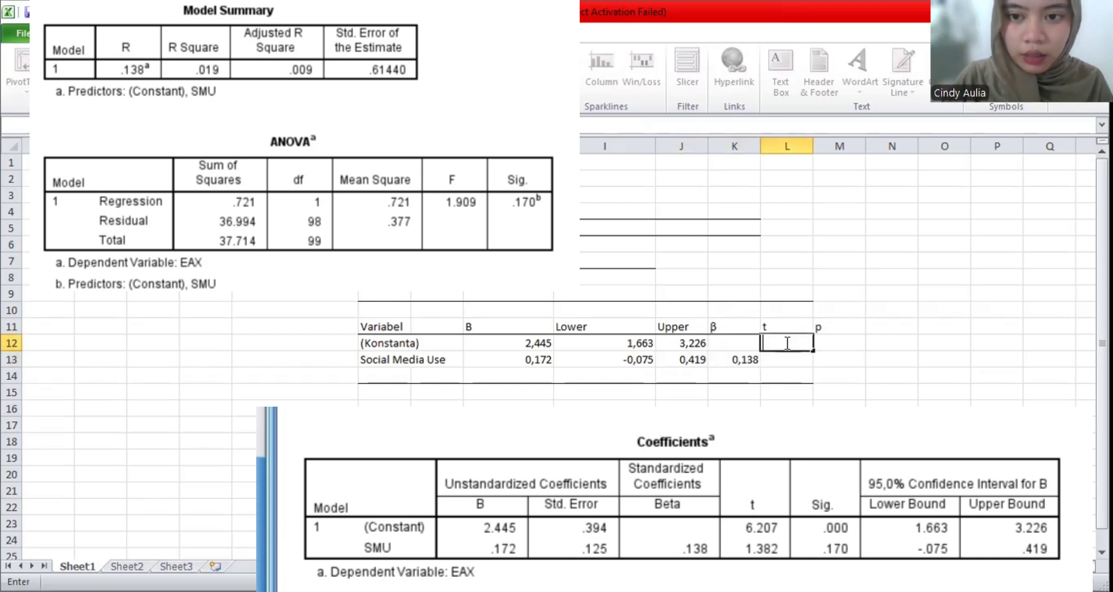
{"action": "type", "text": "6,207"}
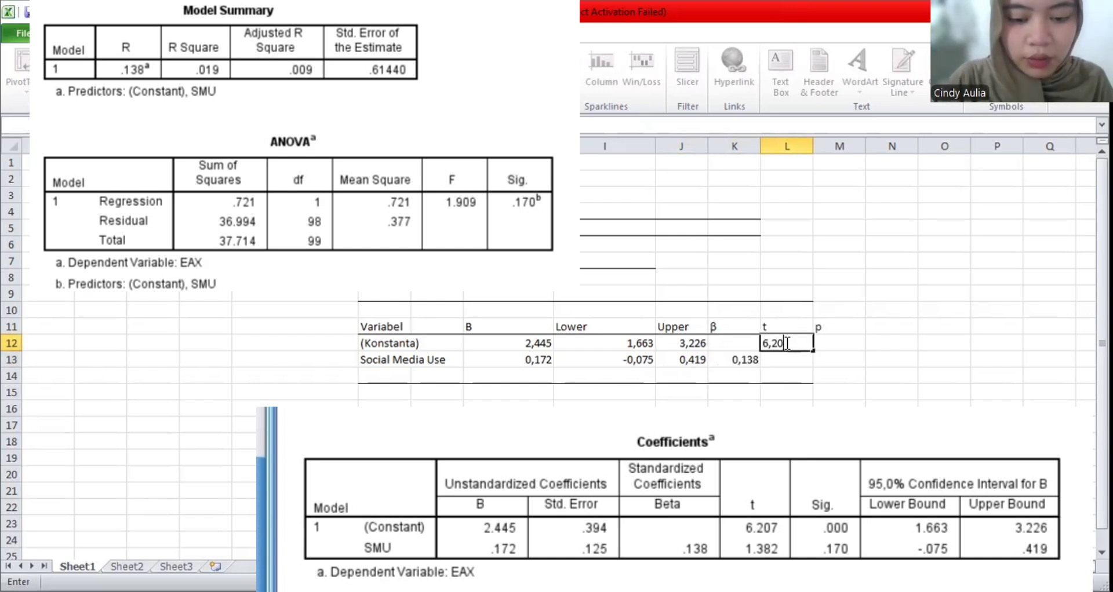
{"action": "left_click", "coordinate": [787, 360]}
{"action": "type", "text": "1,3"}
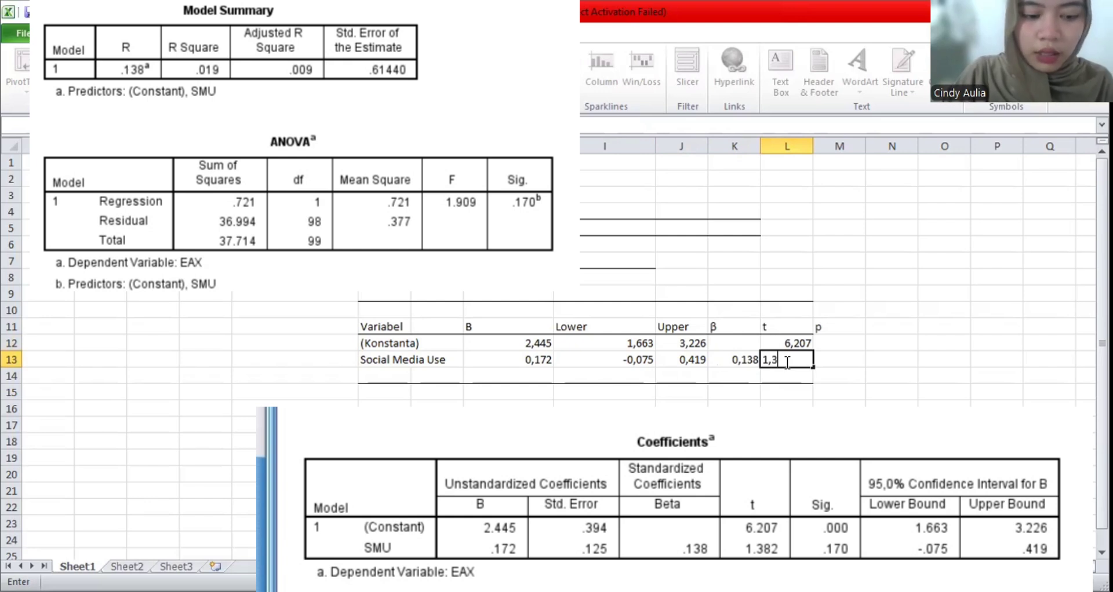
{"action": "type", "text": "82"}
{"action": "left_click", "coordinate": [835, 343]}
{"action": "type", "text": "0"}
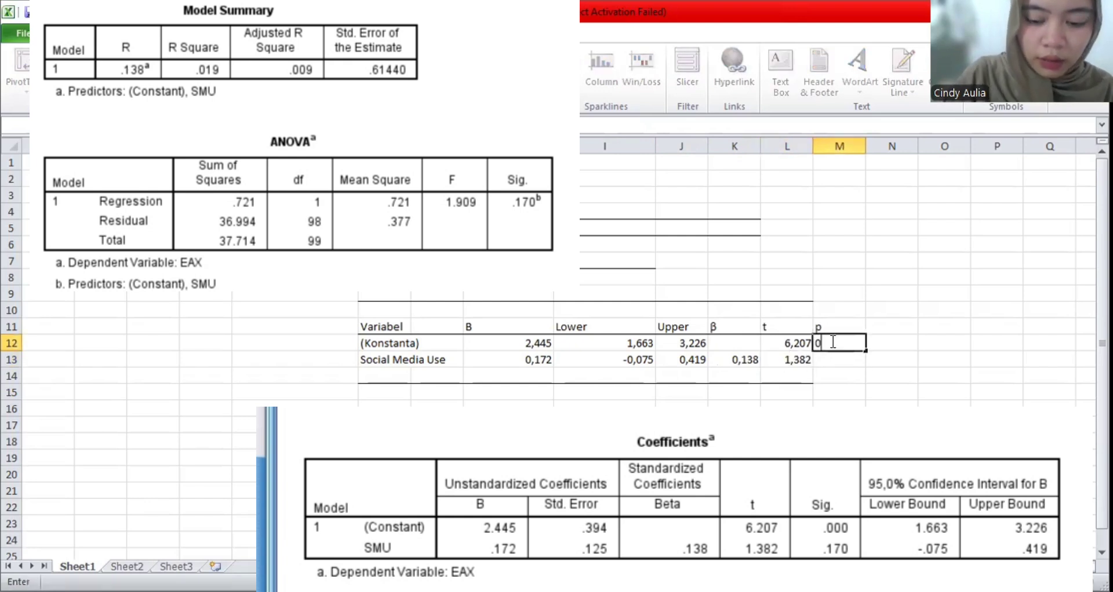
{"action": "left_click", "coordinate": [839, 359]}
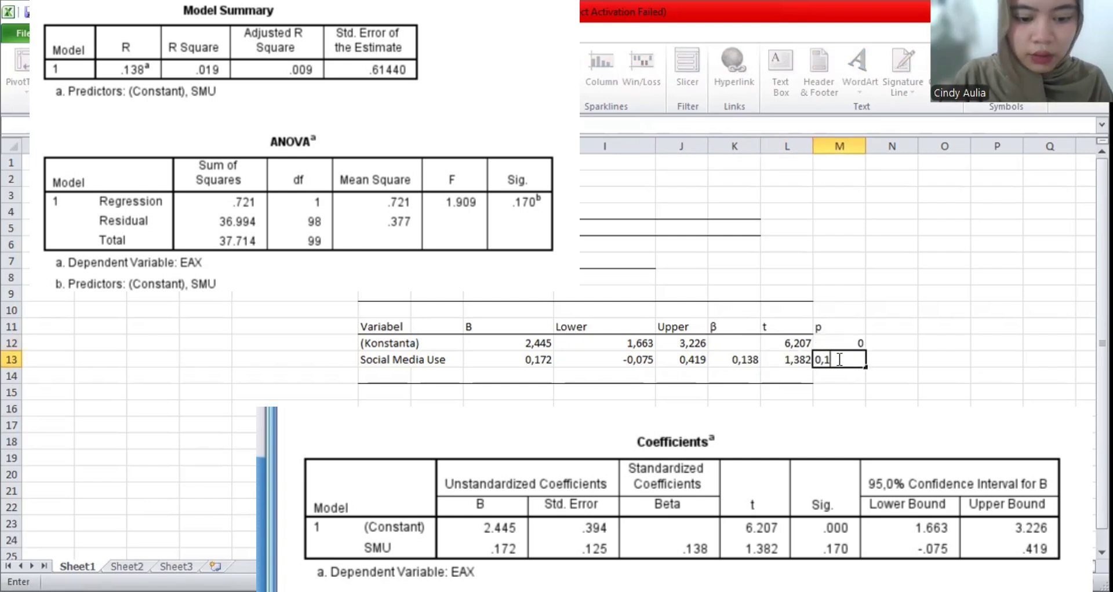
{"action": "left_click", "coordinate": [510, 425]}
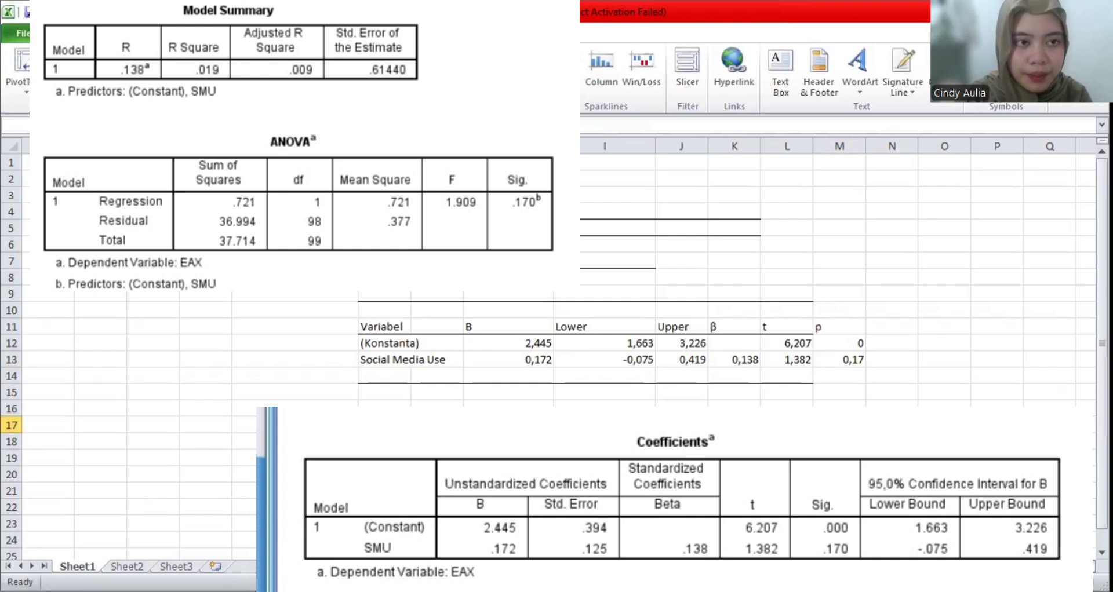
Extend the table's horizontal border lines across column M so they also cover the p column.
{"action": "left_click", "coordinate": [62, 33]}
{"action": "left_click", "coordinate": [217, 85]}
{"action": "left_click", "coordinate": [274, 382]}
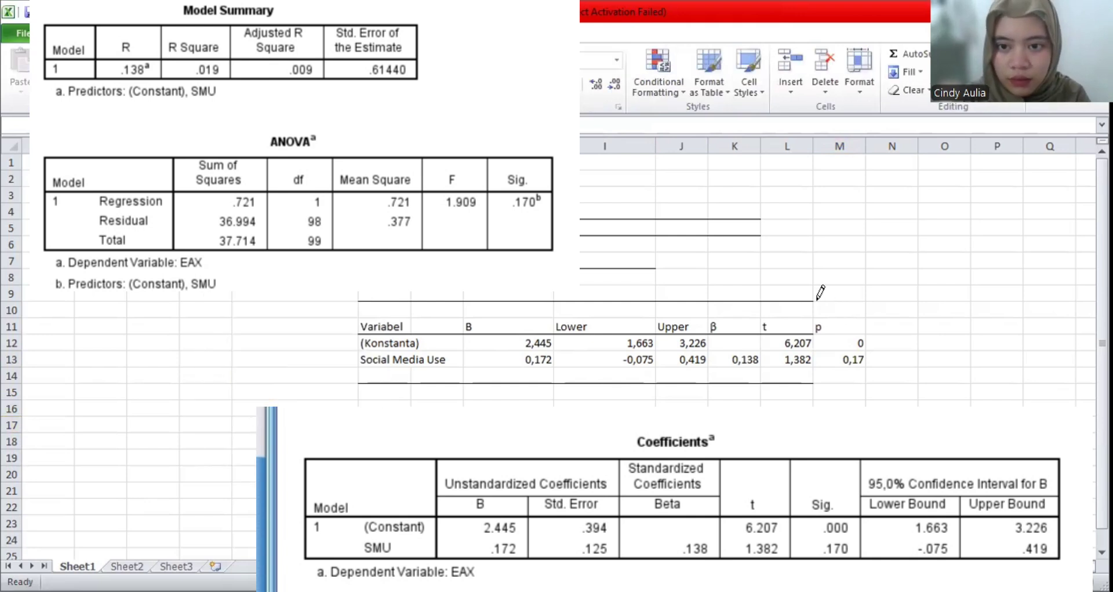
{"action": "left_click_drag", "start_coordinate": [815, 301], "coordinate": [855, 301]}
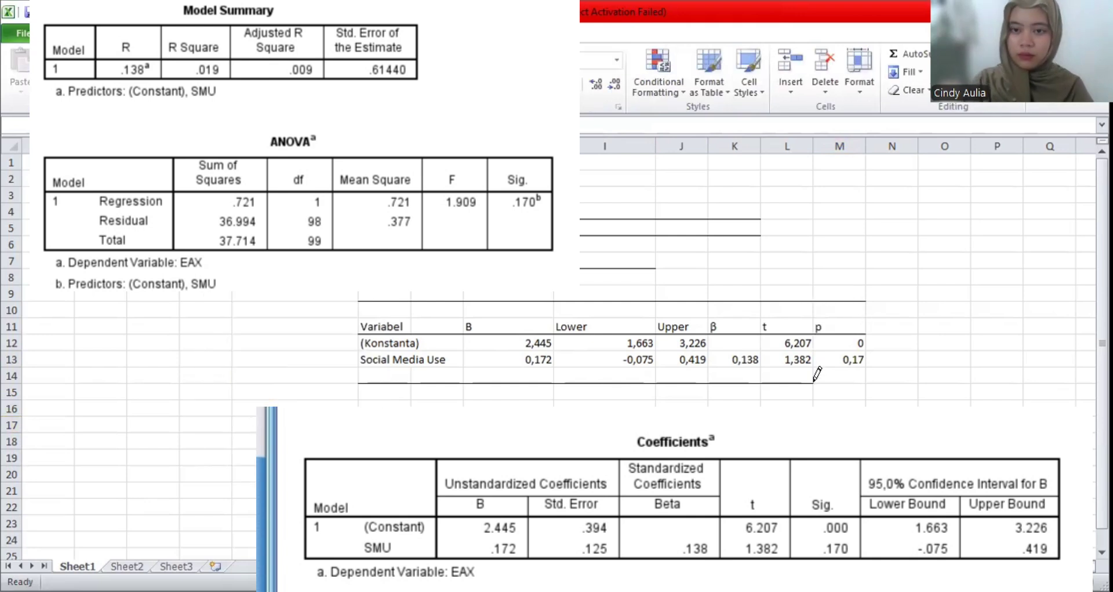
{"action": "left_click_drag", "start_coordinate": [814, 382], "coordinate": [868, 384]}
{"action": "key", "text": "ctrl+z"}
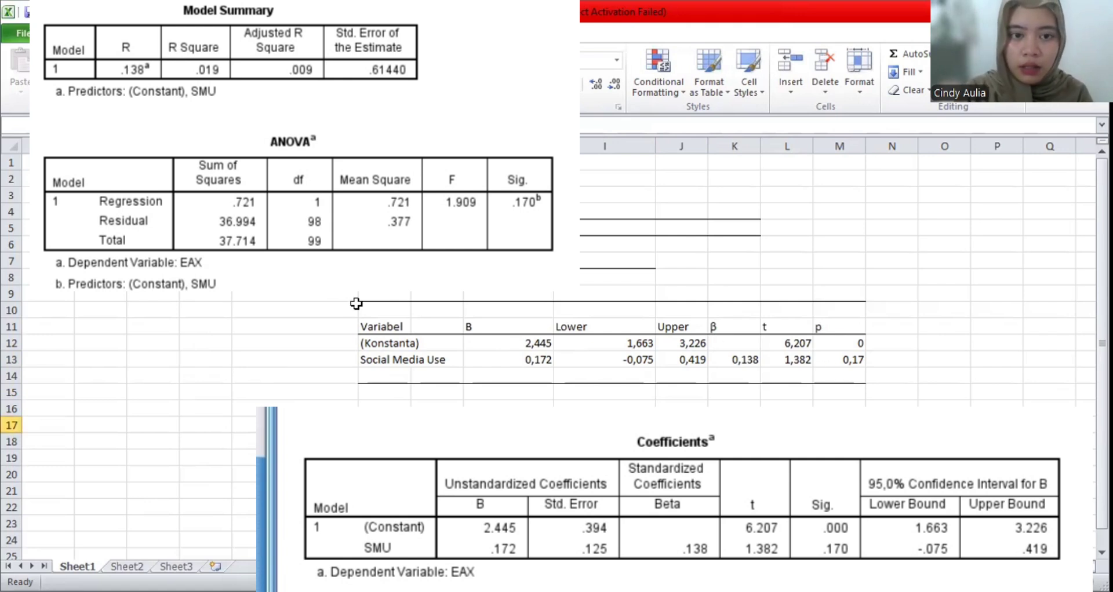
Centre the contents of the regression table range F10:M14.
{"action": "left_click_drag", "start_coordinate": [357, 305], "coordinate": [863, 381]}
{"action": "left_click", "coordinate": [322, 84]}
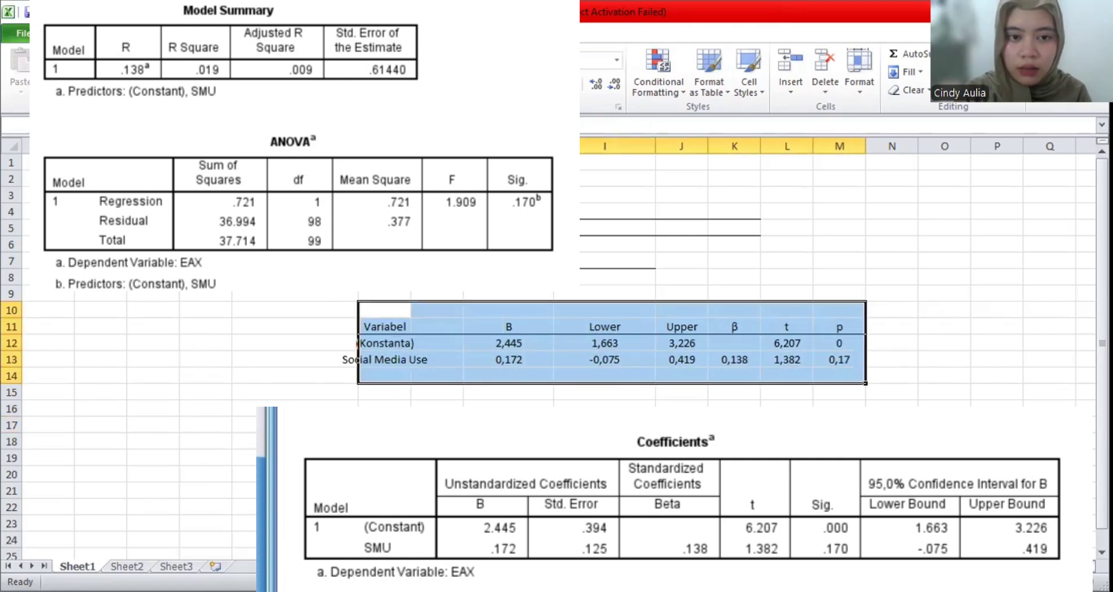
{"action": "left_click", "coordinate": [359, 348]}
{"action": "left_click", "coordinate": [372, 374]}
{"action": "left_click", "coordinate": [357, 307]}
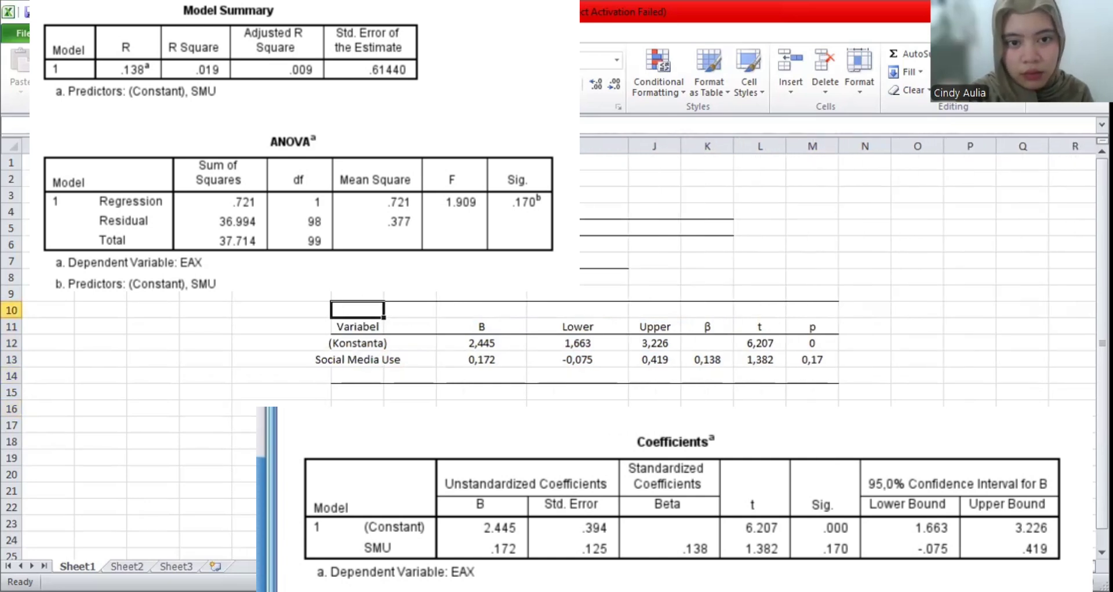
Narrow columns G, H and I to make the regression table more compact.
{"action": "left_click_drag", "start_coordinate": [437, 146], "coordinate": [433, 146]}
{"action": "left_click", "coordinate": [449, 376]}
{"action": "left_click", "coordinate": [452, 442]}
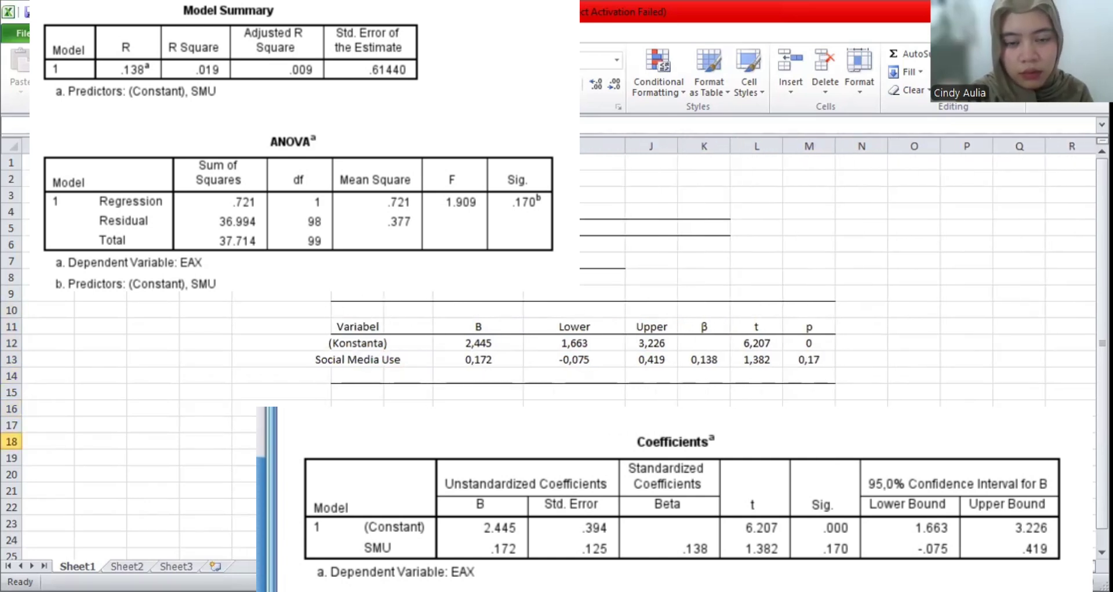
{"action": "left_click_drag", "start_coordinate": [524, 146], "coordinate": [512, 146]}
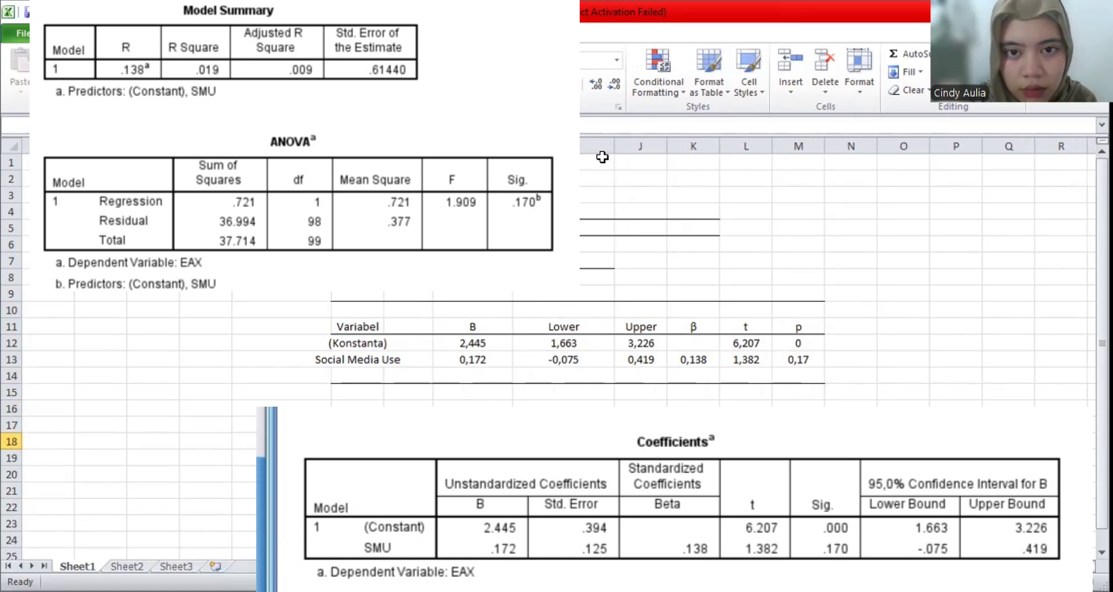
{"action": "left_click_drag", "start_coordinate": [619, 146], "coordinate": [588, 147]}
{"action": "left_click_drag", "start_coordinate": [512, 146], "coordinate": [506, 146]}
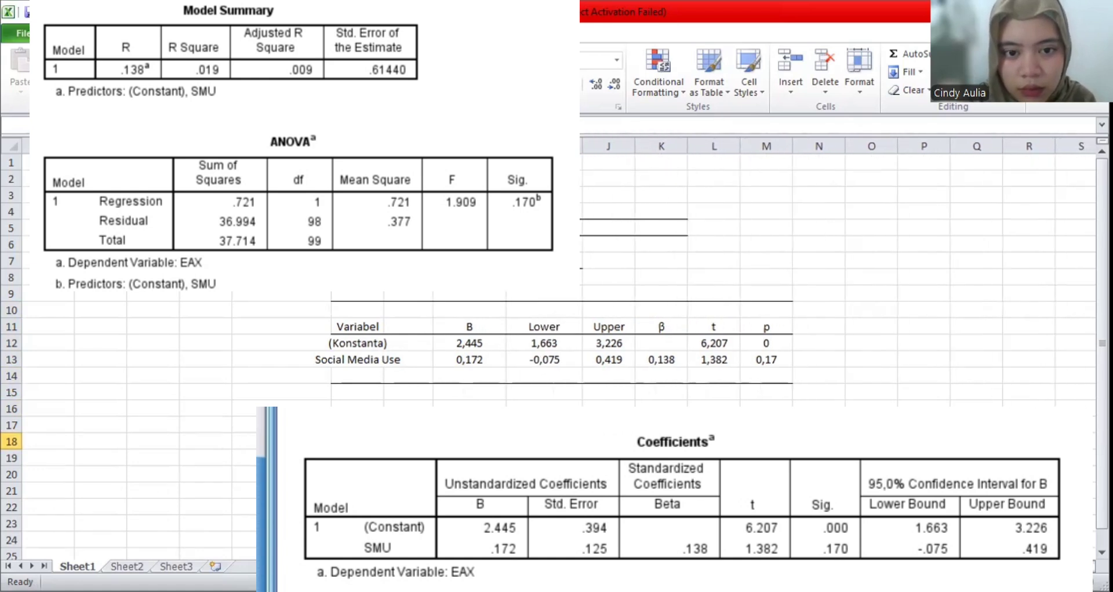
{"action": "left_click_drag", "start_coordinate": [583, 147], "coordinate": [573, 146]}
{"action": "left_click", "coordinate": [448, 372]}
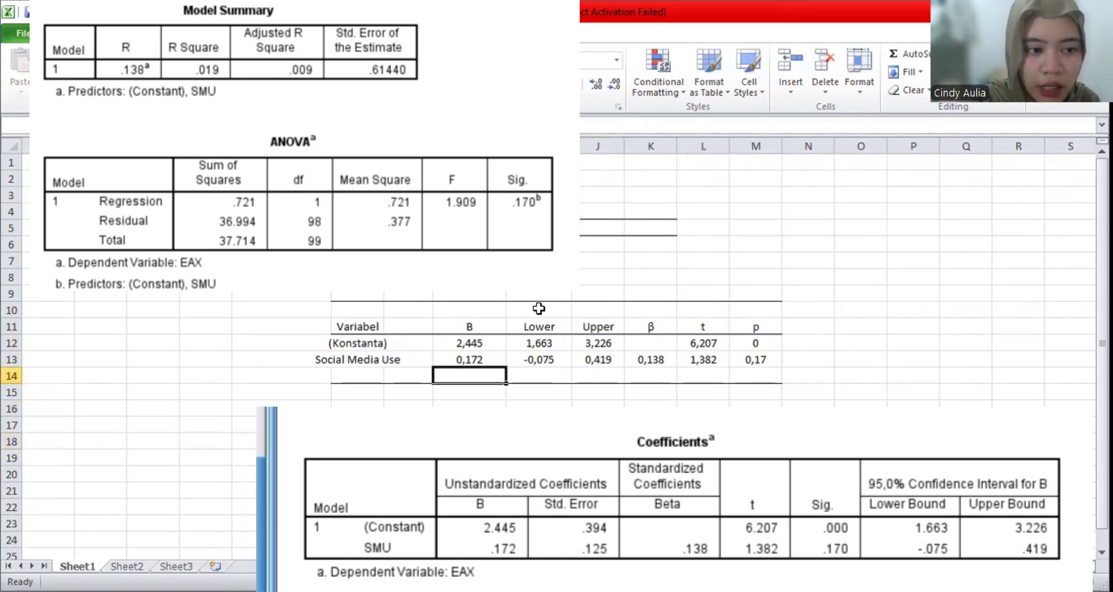
Merge and centre I10:J10 above Lower and Upper, and enter the heading "95%CI" there.
{"action": "left_click_drag", "start_coordinate": [539, 309], "coordinate": [597, 310]}
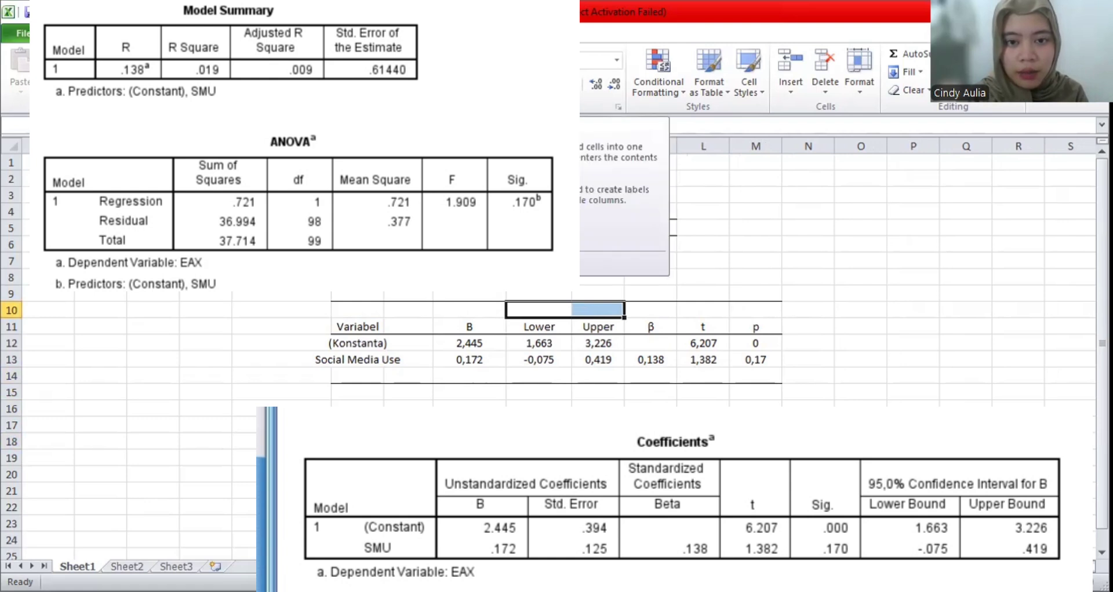
{"action": "left_click", "coordinate": [458, 84]}
{"action": "double_click", "coordinate": [570, 311]}
{"action": "type", "text": "95"}
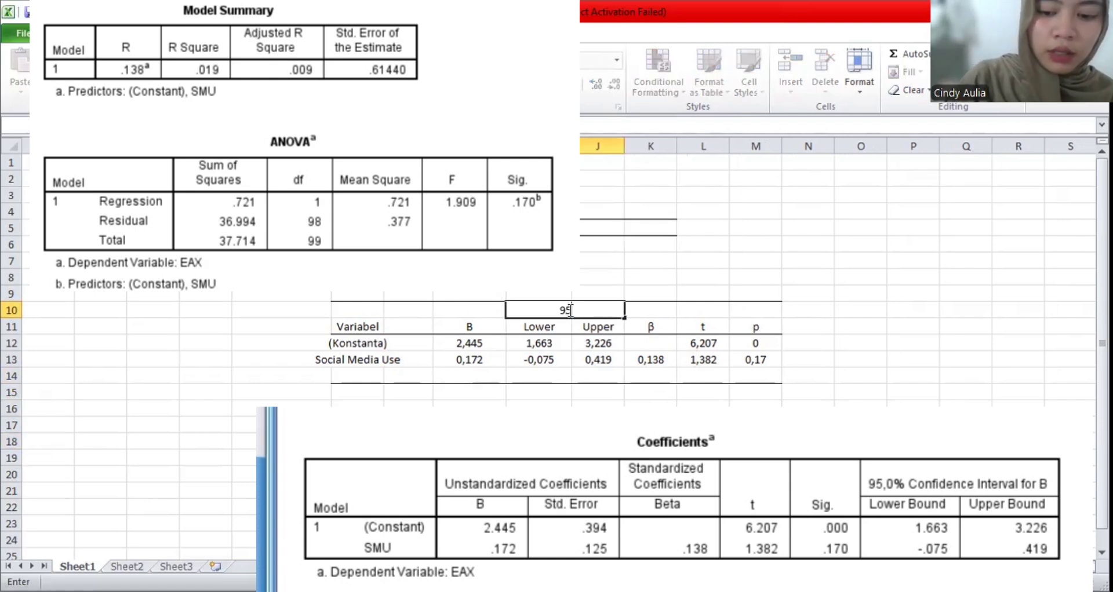
{"action": "type", "text": "%CI"}
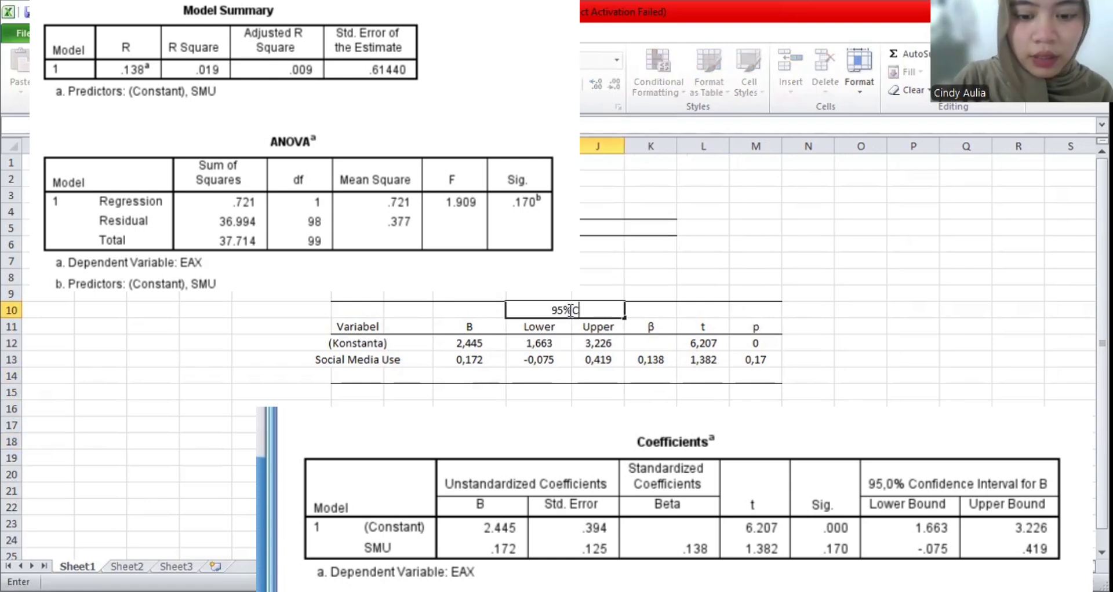
{"action": "left_click", "coordinate": [413, 374]}
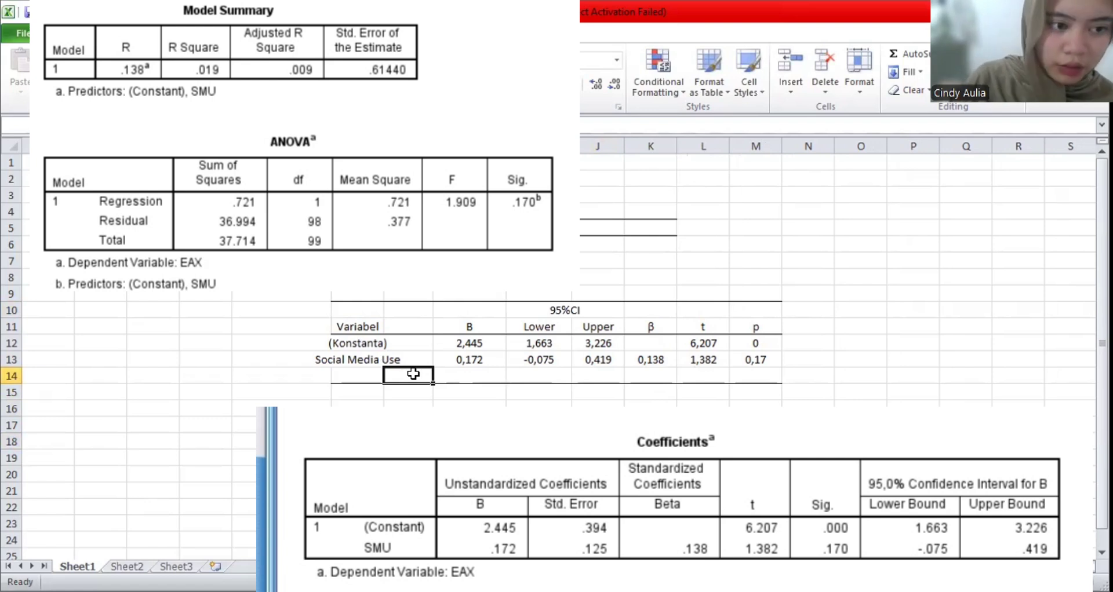
Merge and centre G14:J14 and enter the model statistics "F (1, 98) = 1,909; p = 0,170; R2 = 0,019" there.
{"action": "left_click_drag", "start_coordinate": [413, 373], "coordinate": [608, 375]}
{"action": "left_click", "coordinate": [458, 84]}
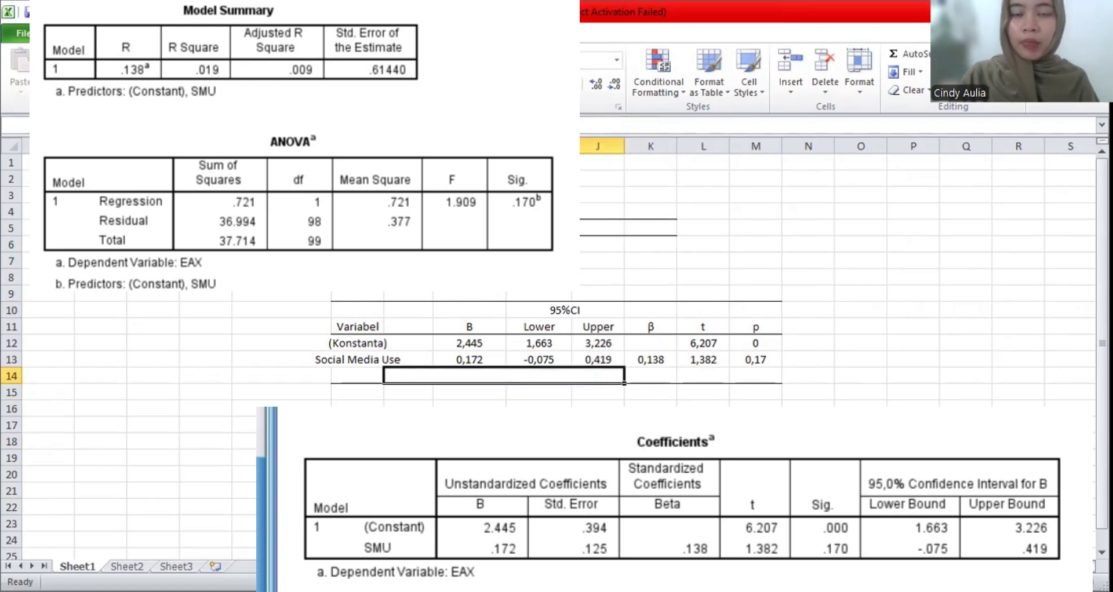
{"action": "double_click", "coordinate": [457, 375]}
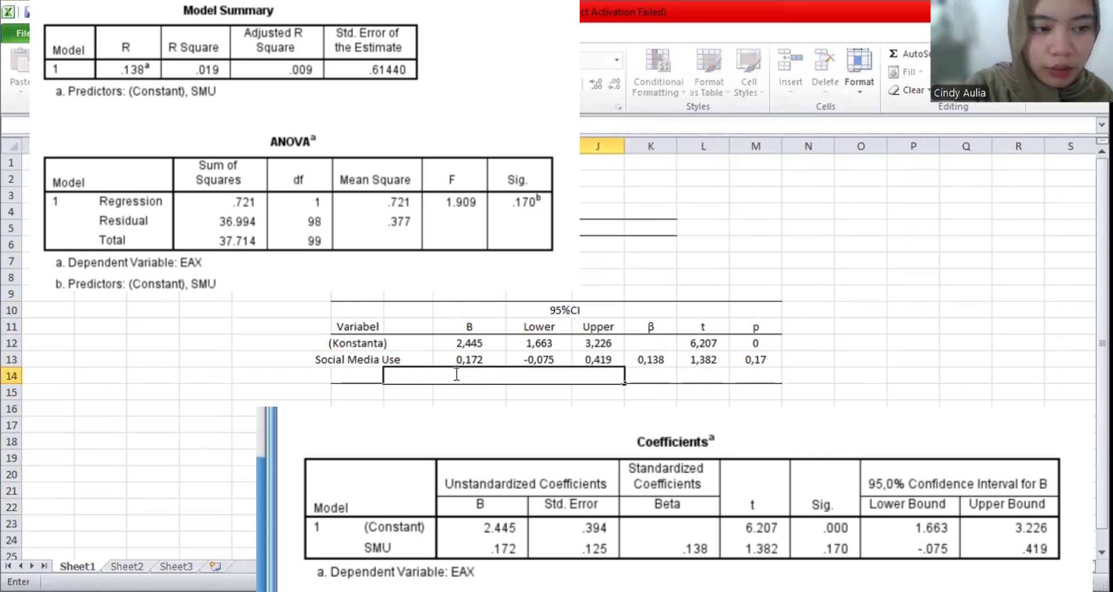
{"action": "type", "text": "F (1, 98"}
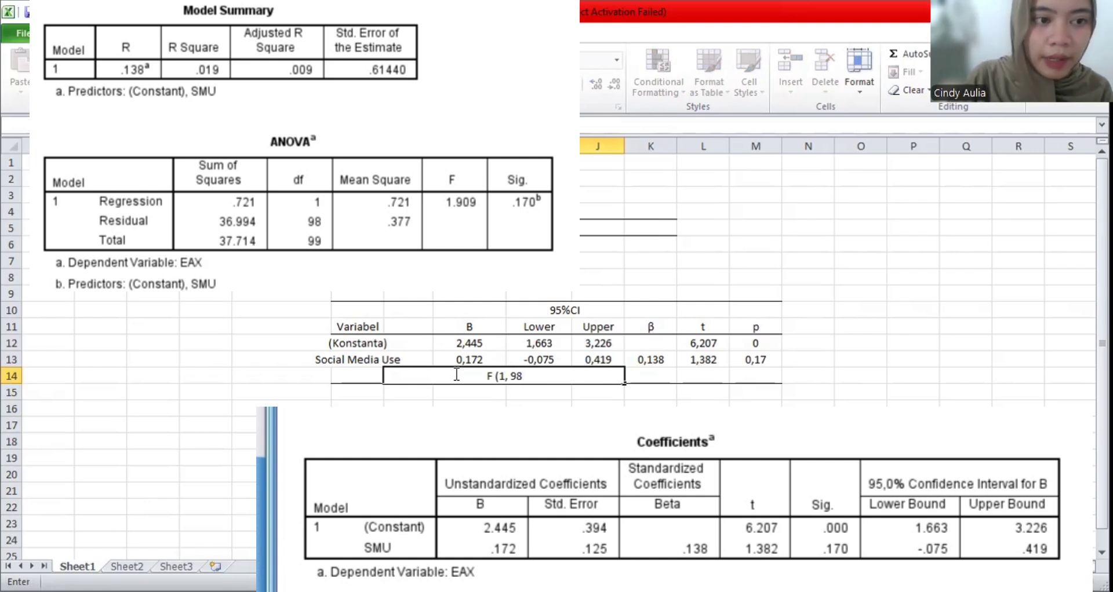
{"action": "type", "text": ") ="}
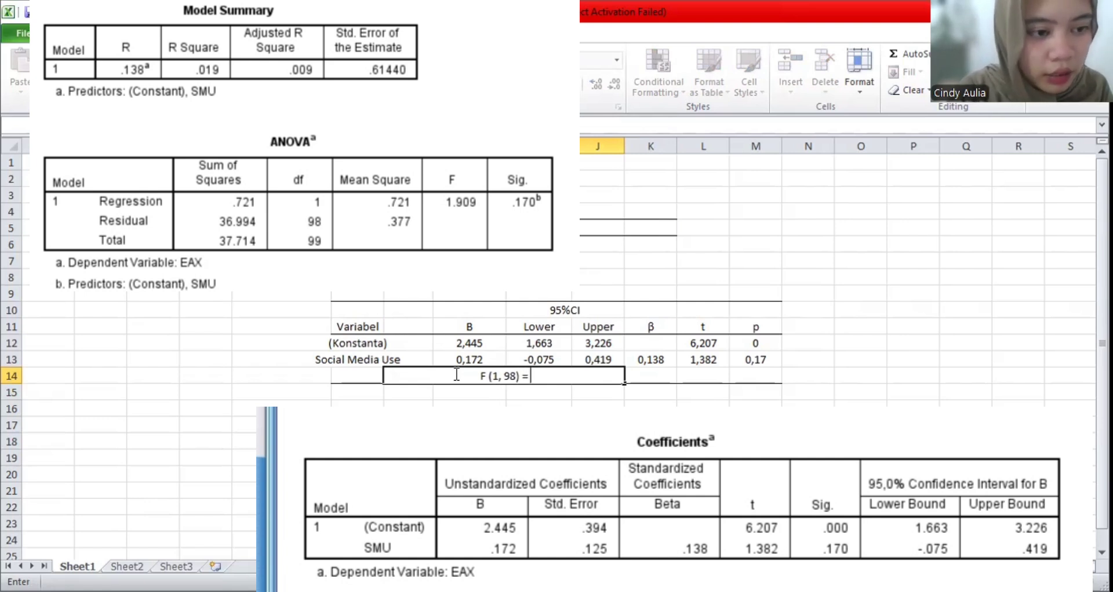
{"action": "type", "text": " 1,909; "}
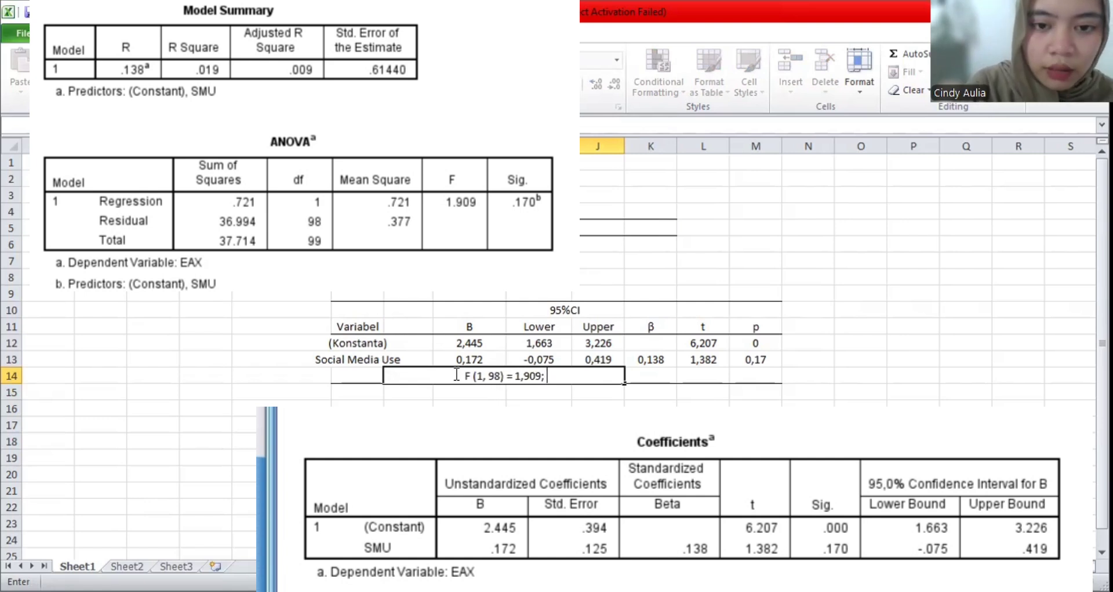
{"action": "type", "text": "p ="}
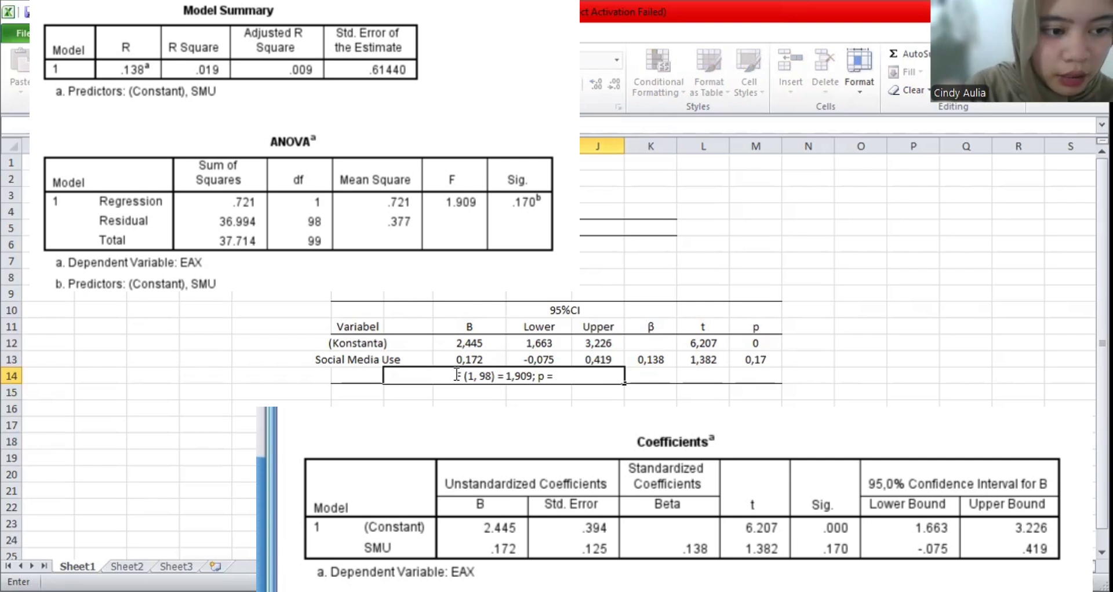
{"action": "type", "text": " 0,170"}
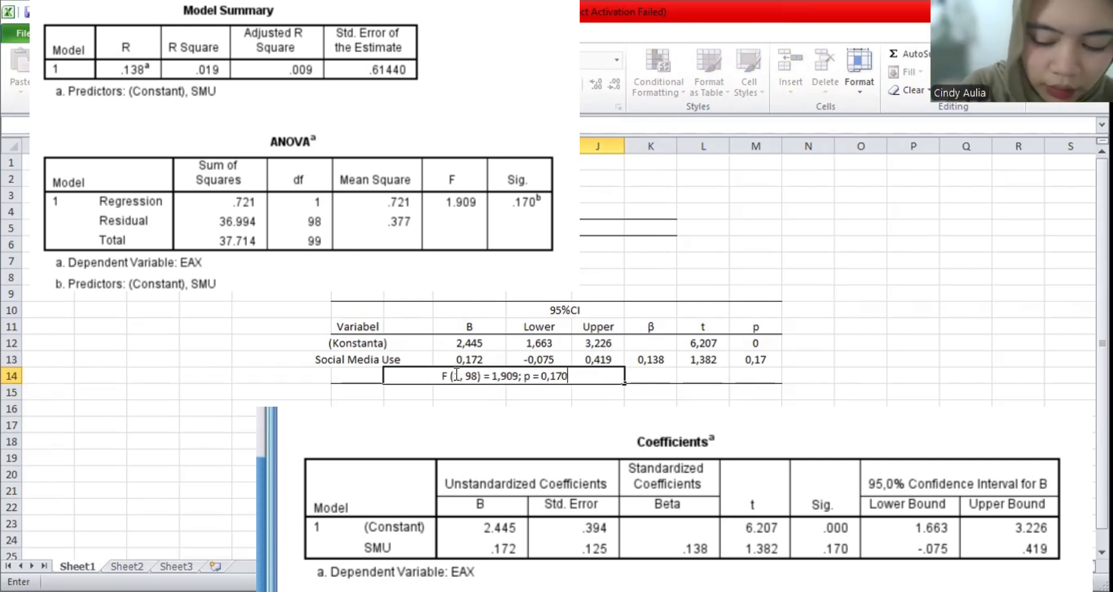
{"action": "type", "text": "; R"}
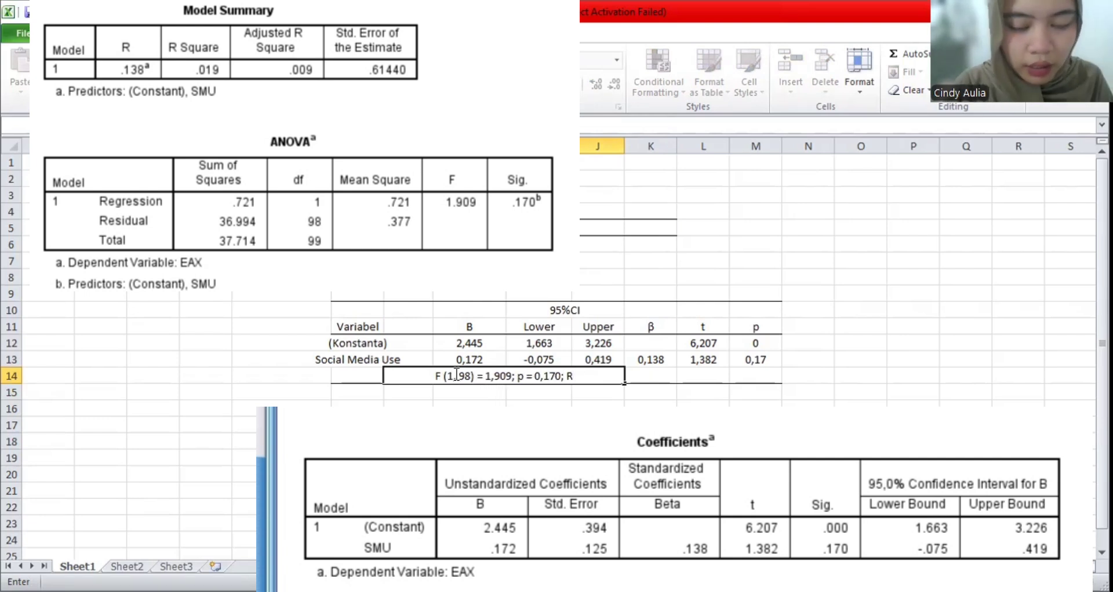
{"action": "type", "text": "2 ="}
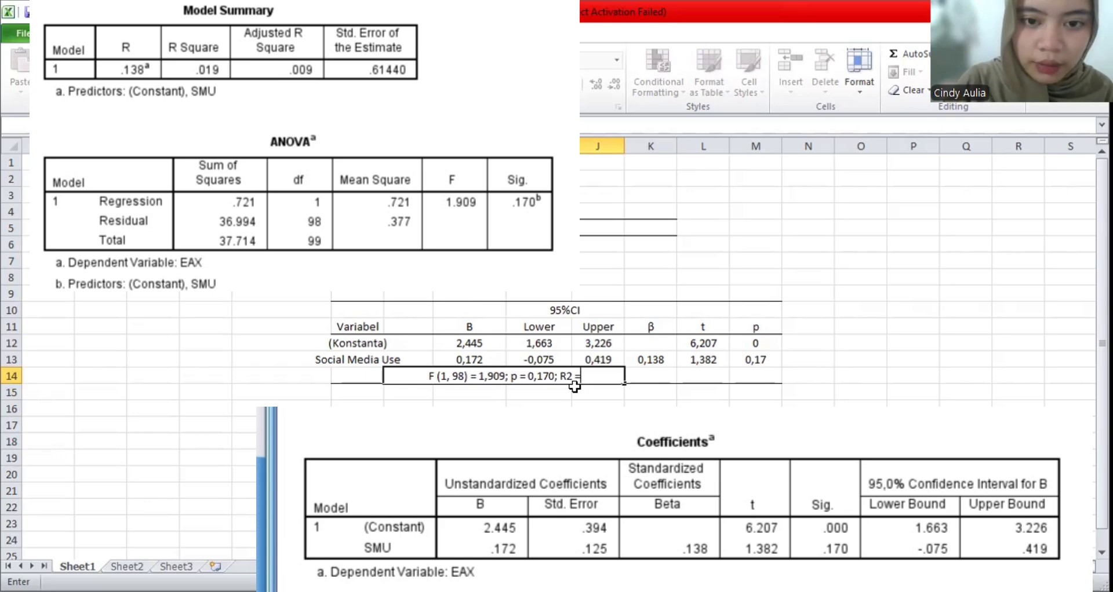
{"action": "type", "text": " 0,019"}
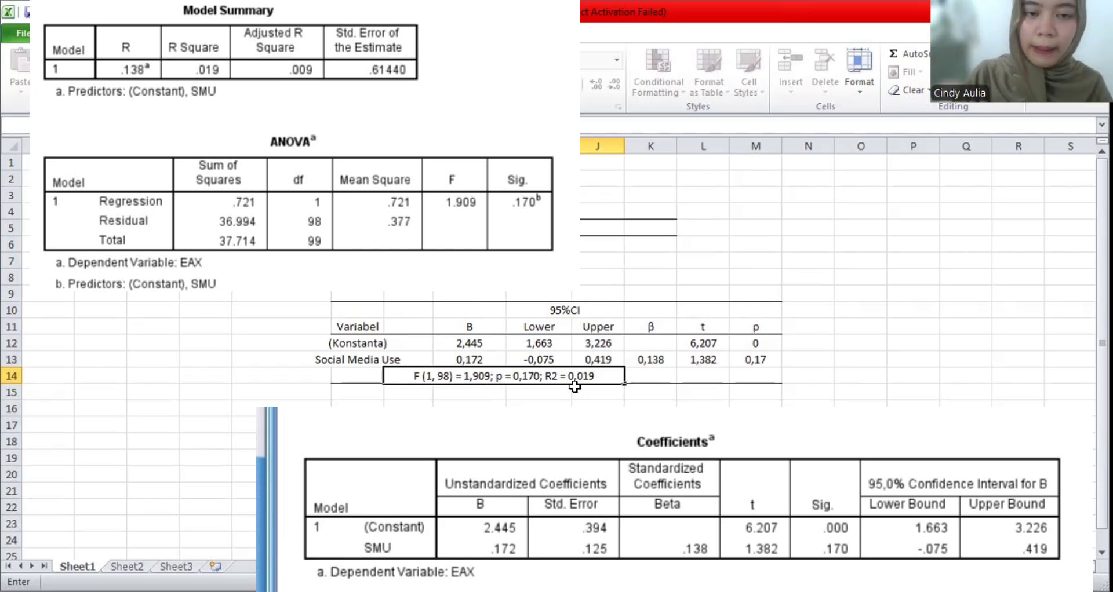
{"action": "key", "text": "Return"}
Copy the regression table into the Word document below the Tabel 2 caption, and complete its p values as 0,000 and 0,170.
{"action": "left_click_drag", "start_coordinate": [356, 306], "coordinate": [773, 371]}
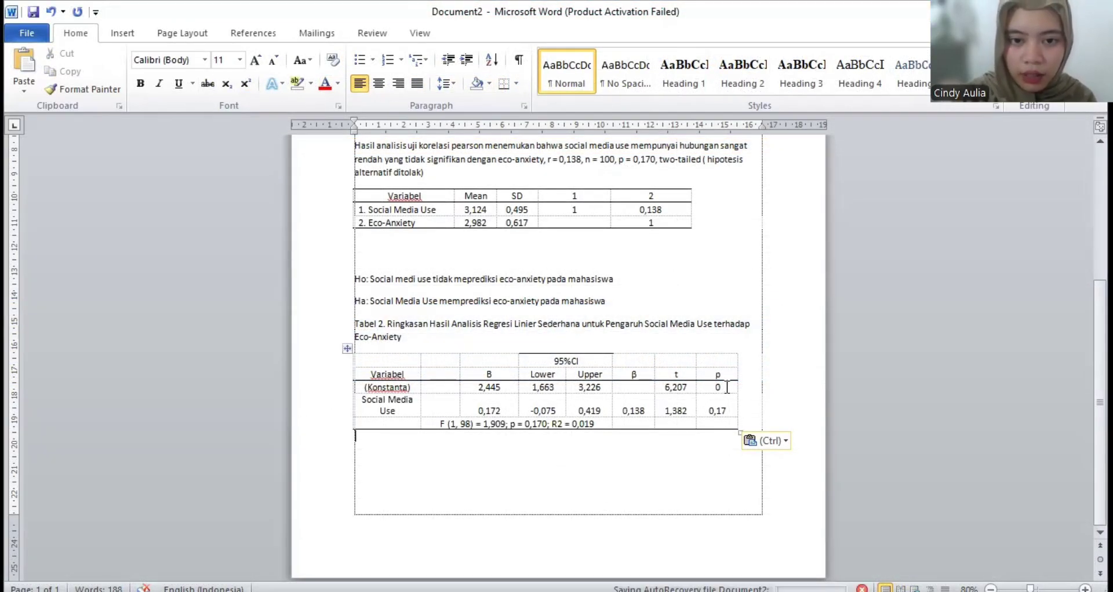
{"action": "left_click", "coordinate": [730, 387]}
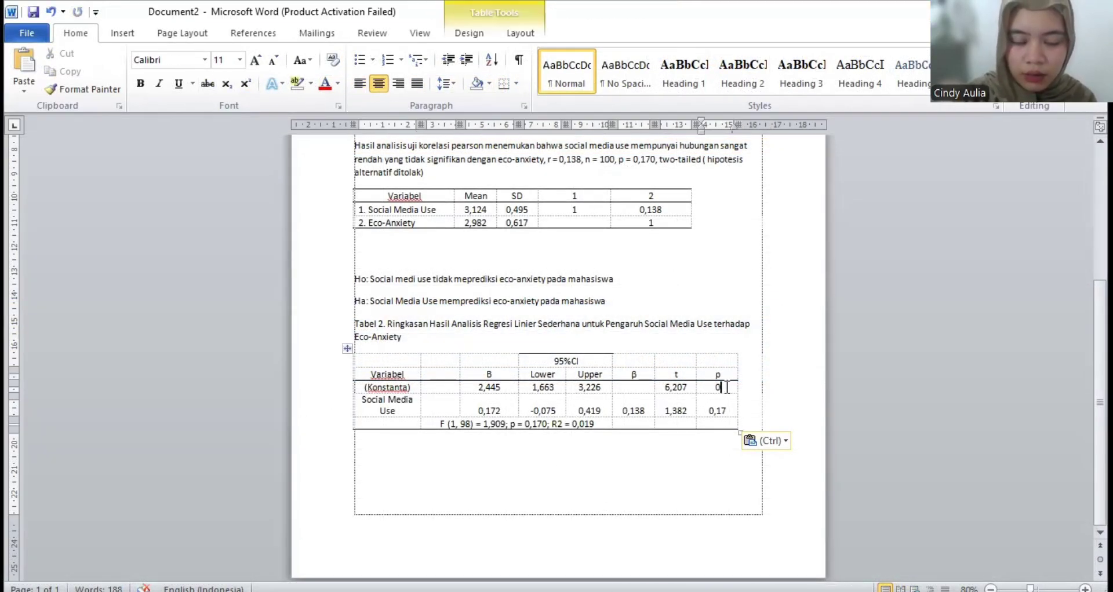
{"action": "type", "text": ","}
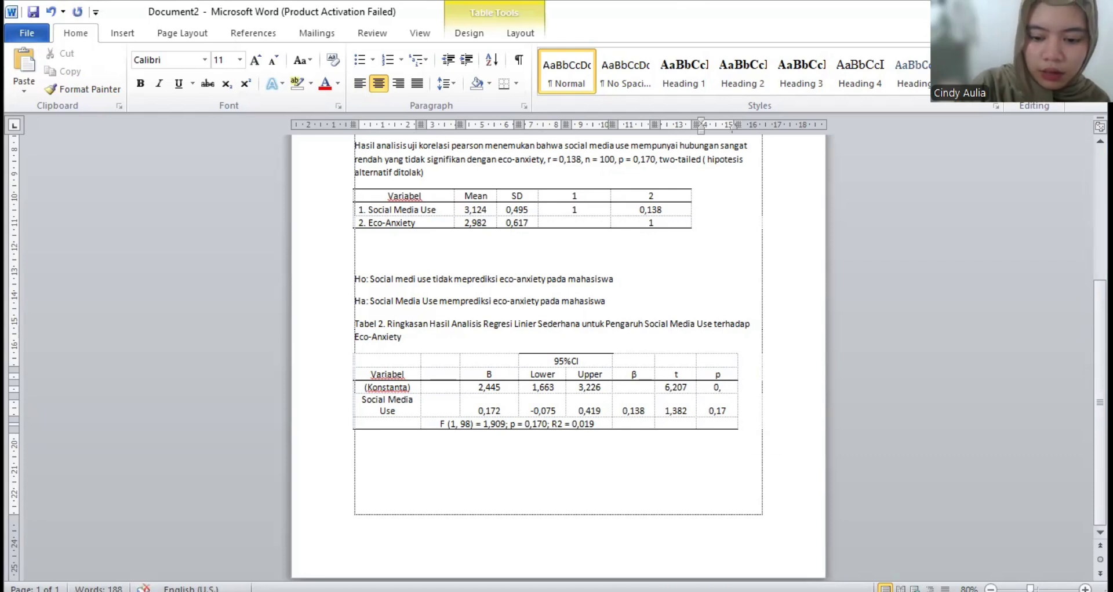
{"action": "type", "text": "000"}
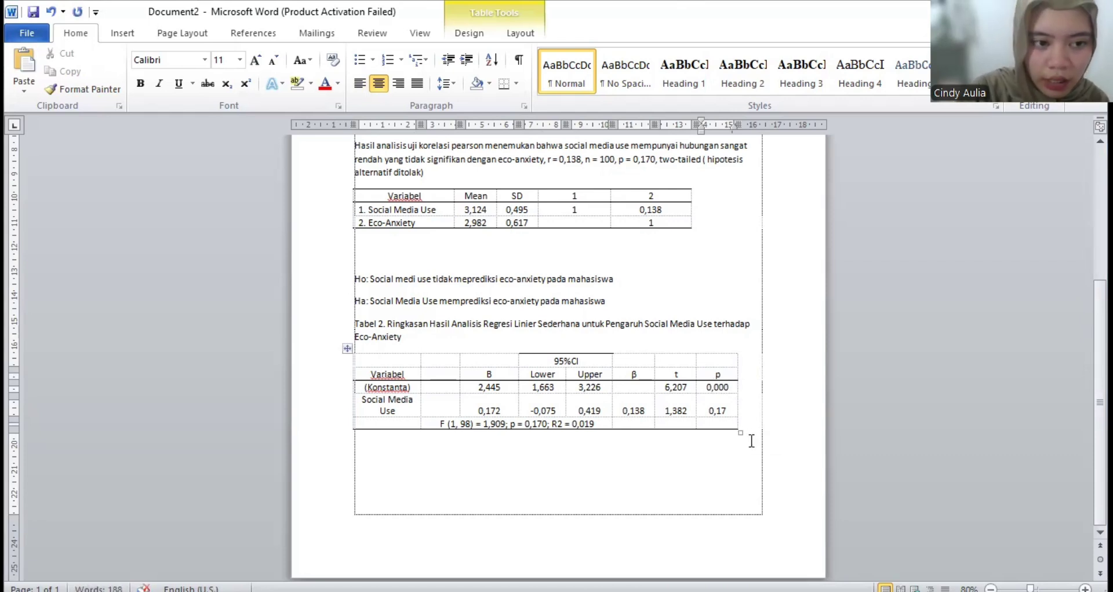
{"action": "left_click", "coordinate": [729, 411]}
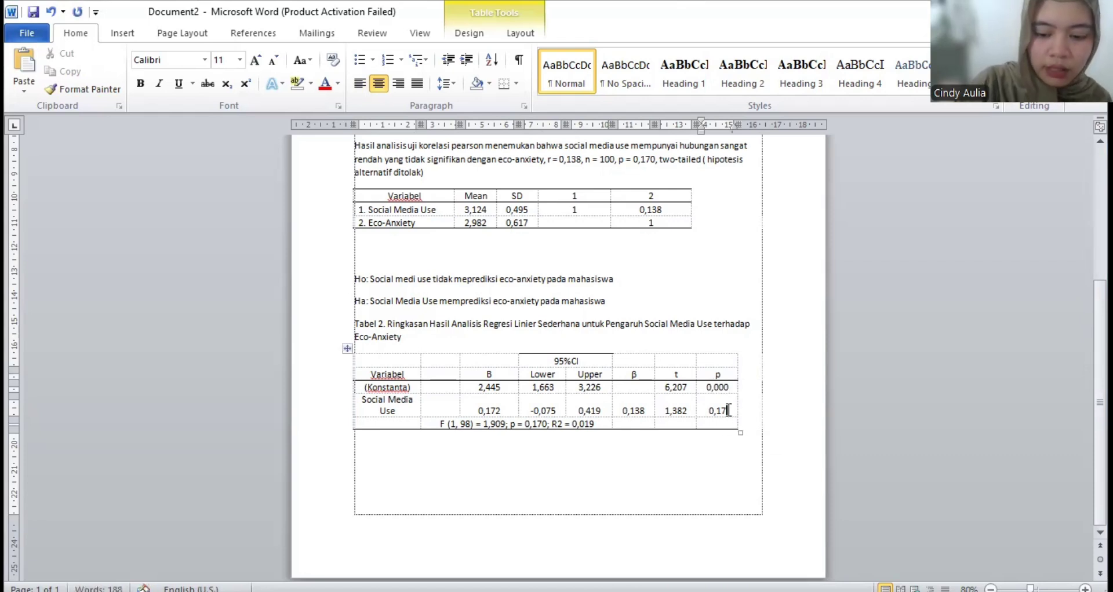
{"action": "type", "text": "0"}
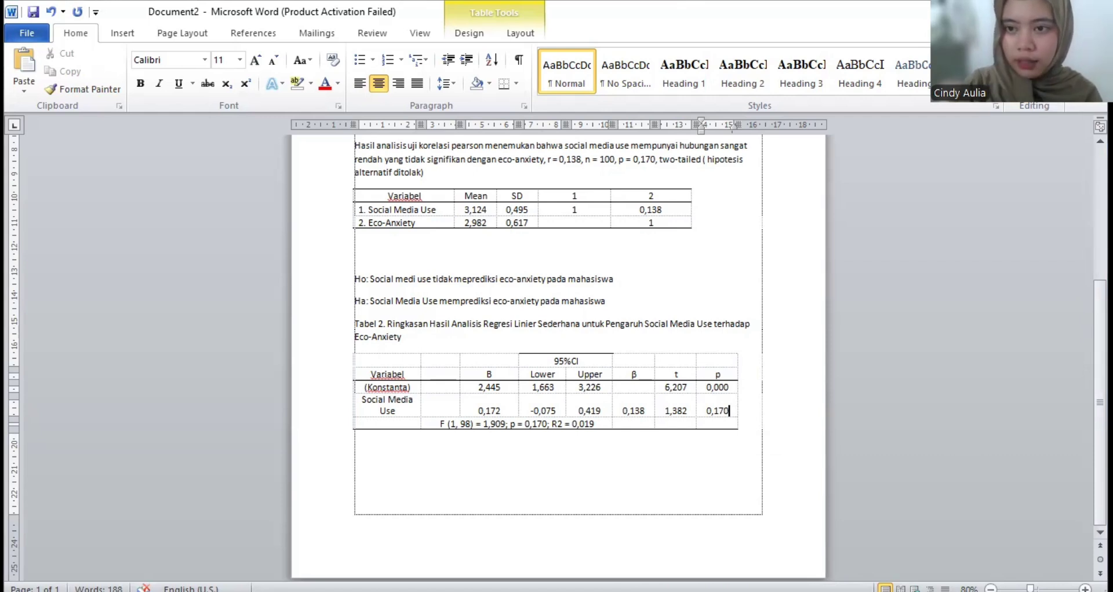
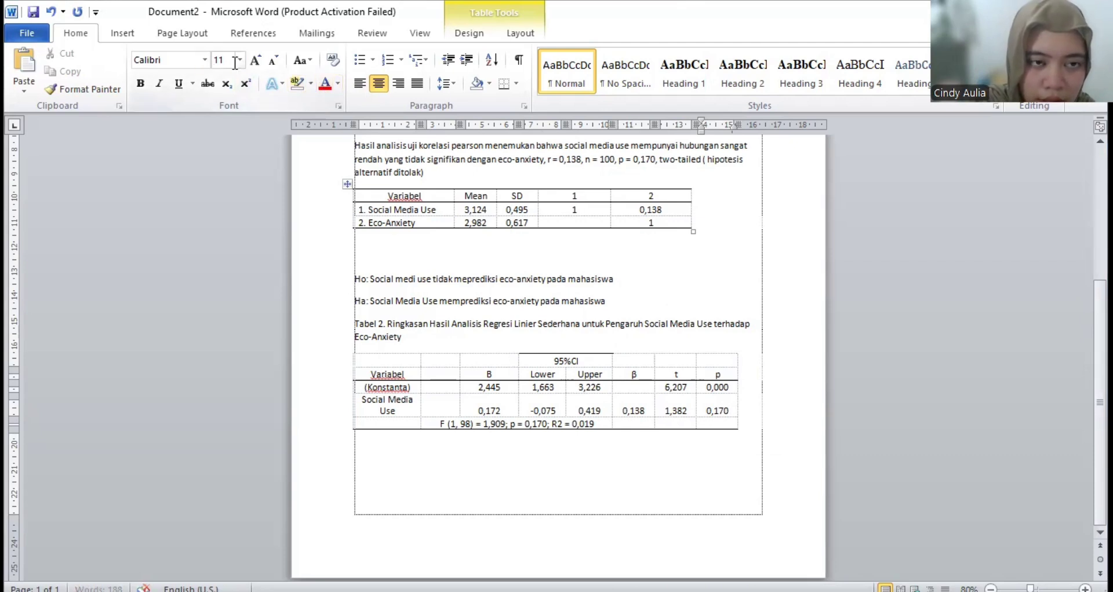
Draw a top border line across the full width of the regression table with Draw Table.
{"action": "left_click", "coordinate": [132, 36]}
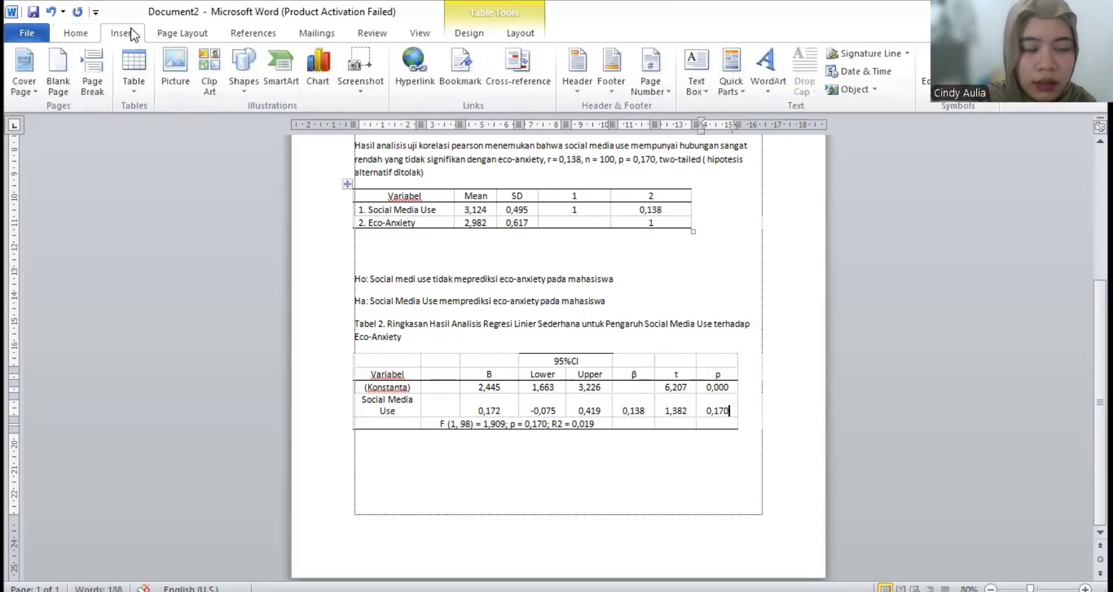
{"action": "left_click", "coordinate": [136, 85]}
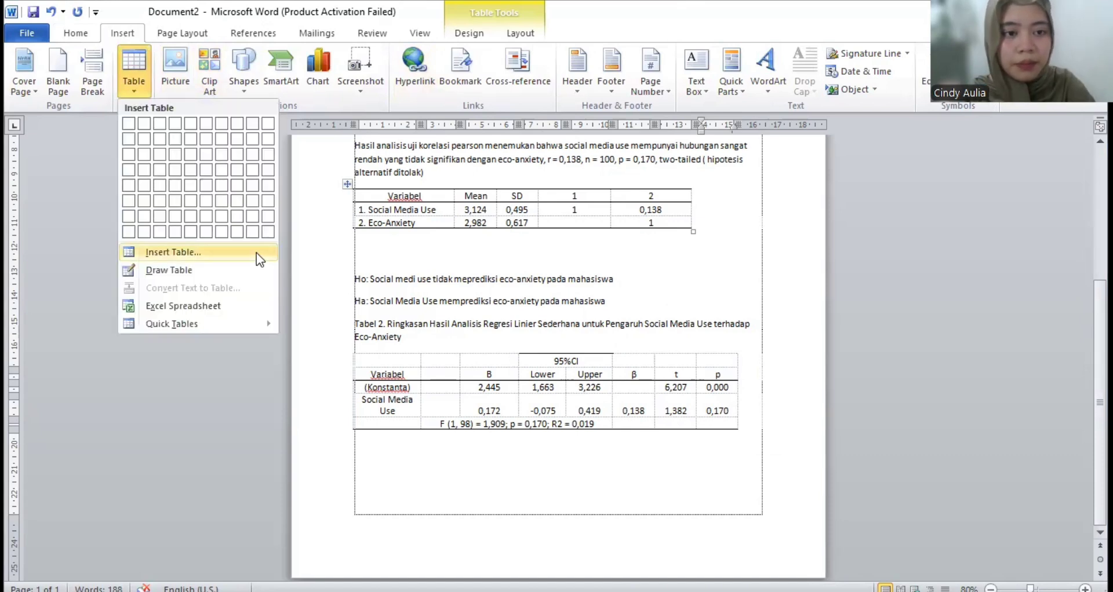
{"action": "left_click", "coordinate": [217, 274]}
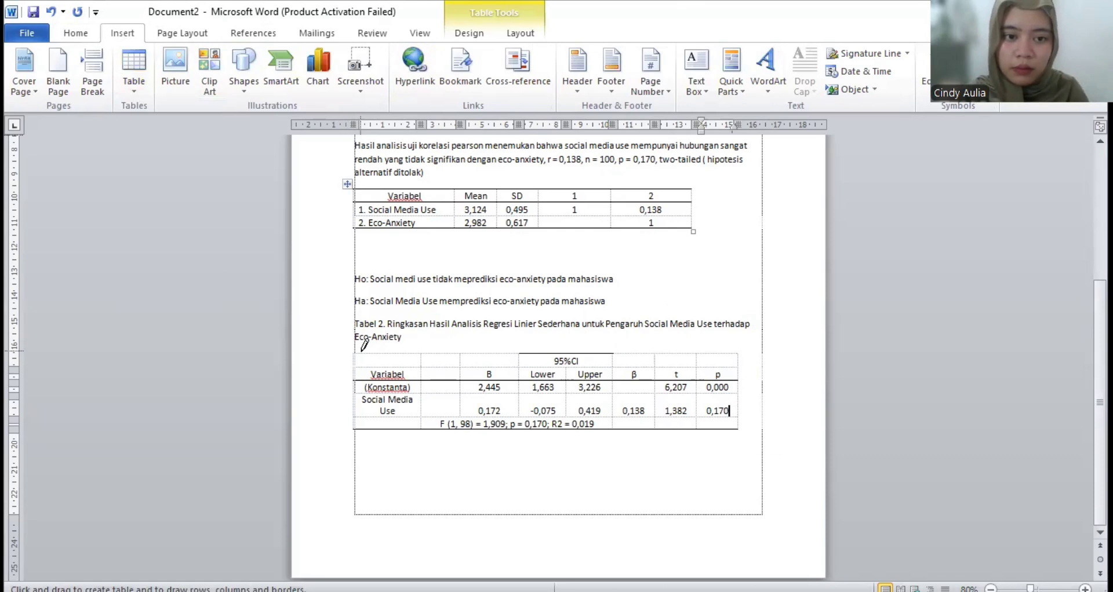
{"action": "left_click_drag", "start_coordinate": [355, 352], "coordinate": [735, 350]}
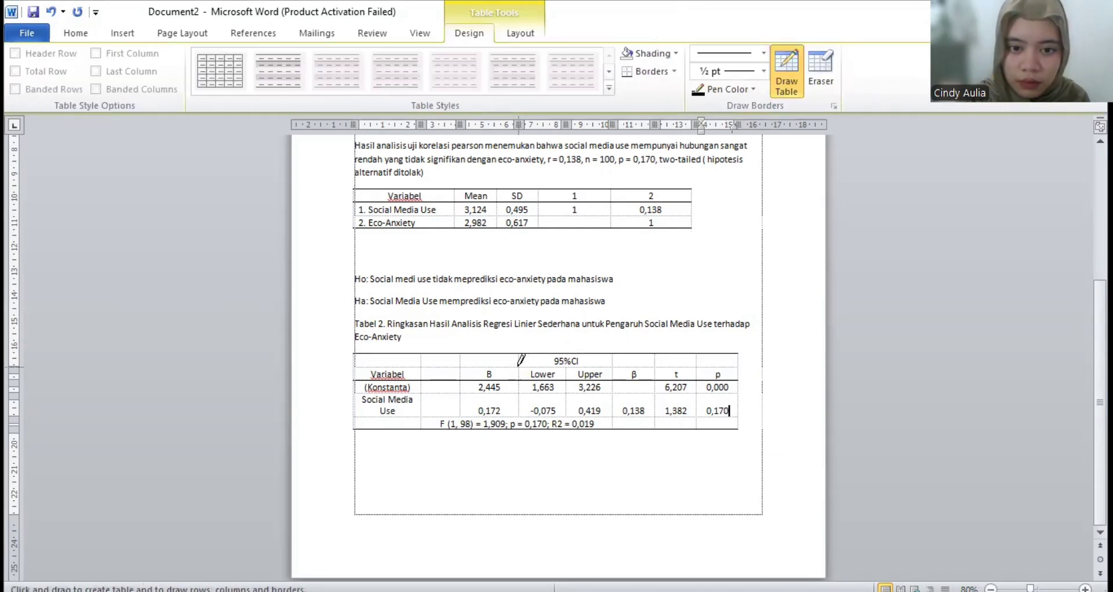
Draw a border line beneath the 95%CI heading, spanning only the Lower and Upper columns.
{"action": "left_click_drag", "start_coordinate": [529, 367], "coordinate": [608, 367]}
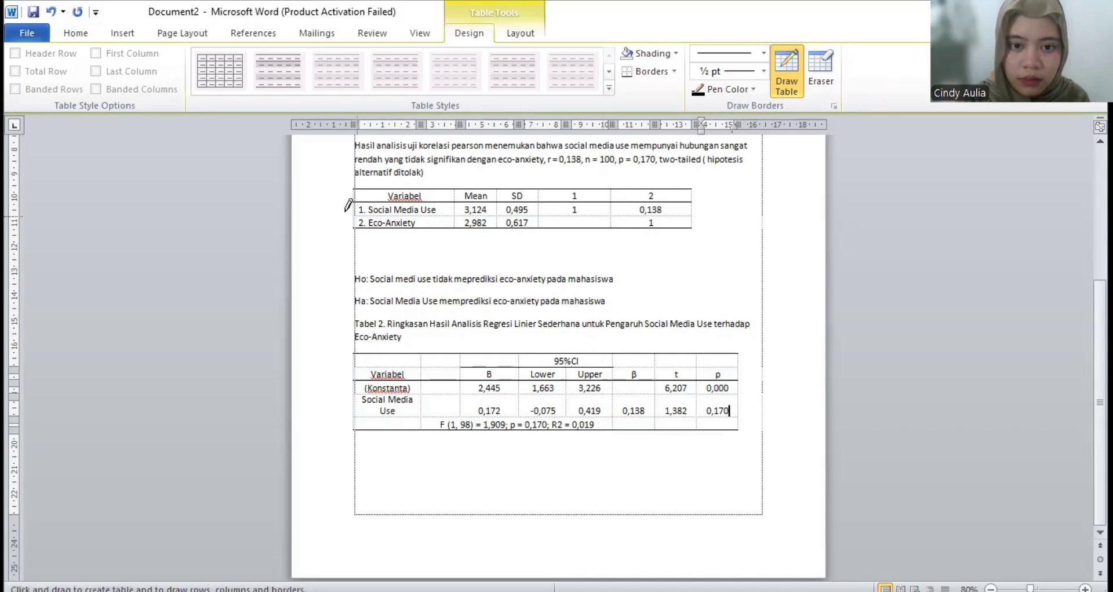
{"action": "left_click", "coordinate": [51, 11]}
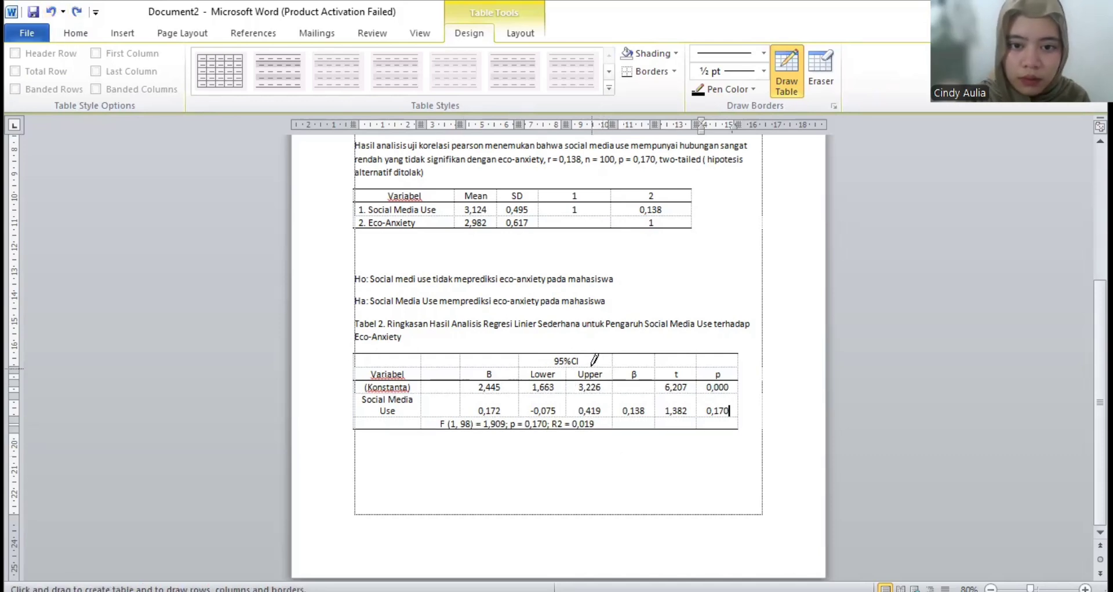
{"action": "left_click_drag", "start_coordinate": [614, 367], "coordinate": [540, 366]}
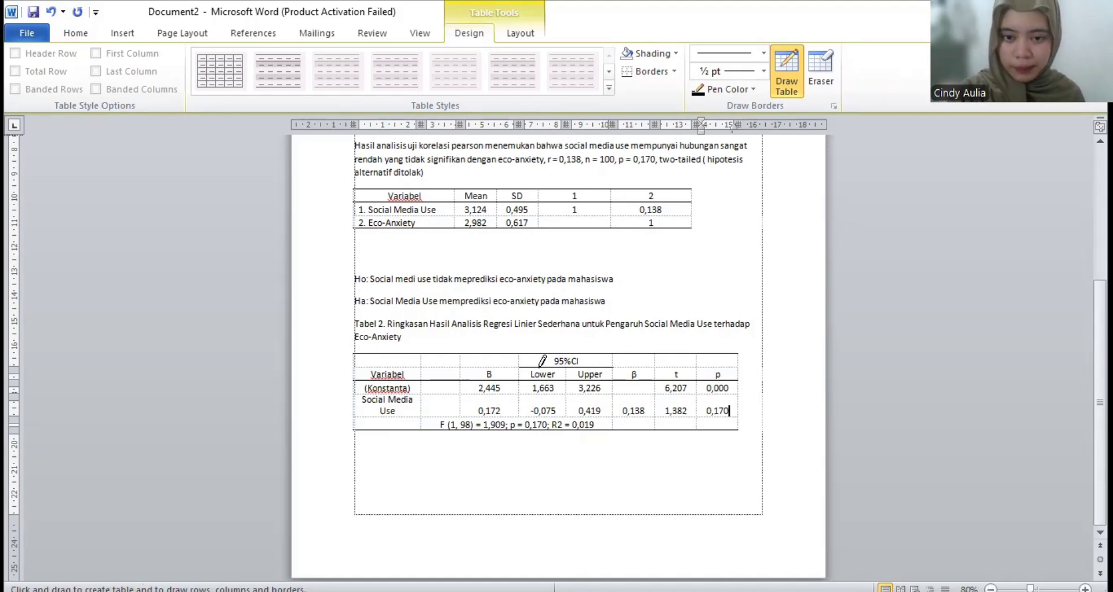
{"action": "left_click", "coordinate": [728, 411]}
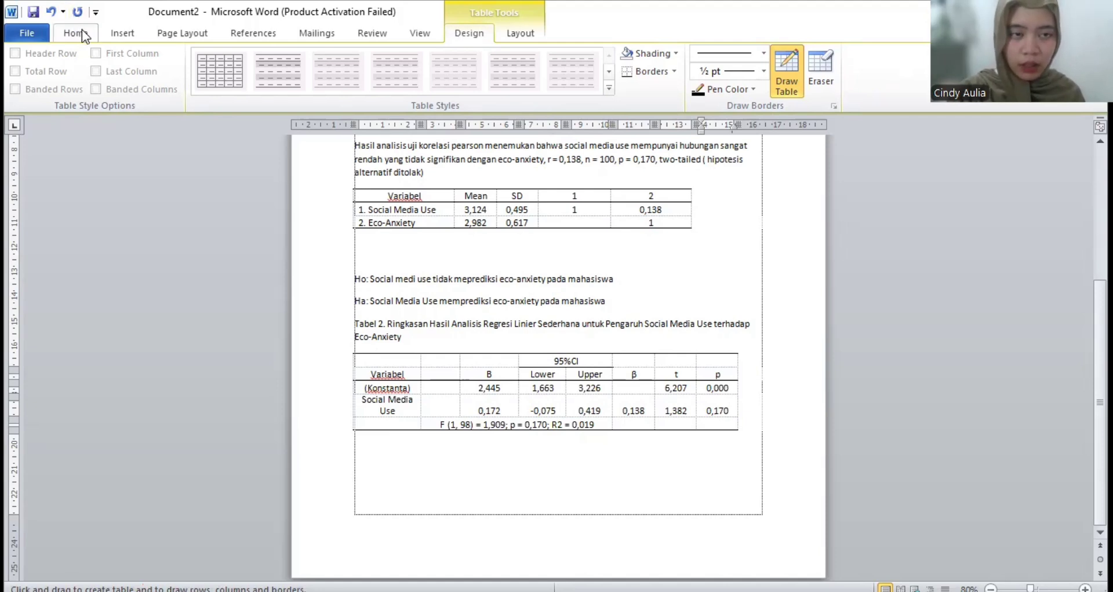
{"action": "left_click", "coordinate": [74, 33]}
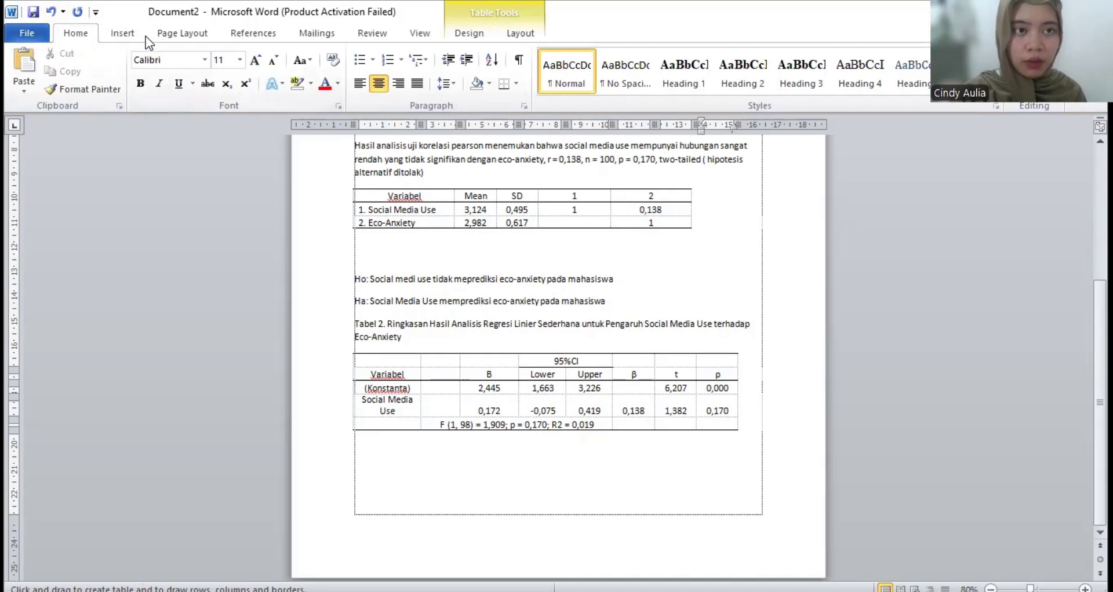
{"action": "left_click", "coordinate": [123, 33]}
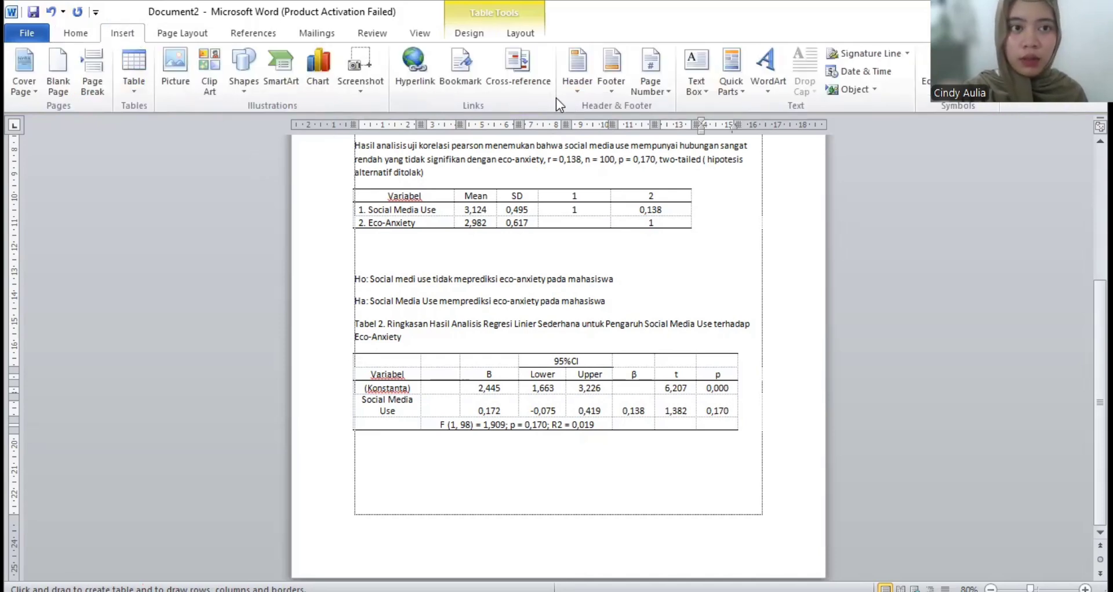
{"action": "left_click", "coordinate": [76, 33]}
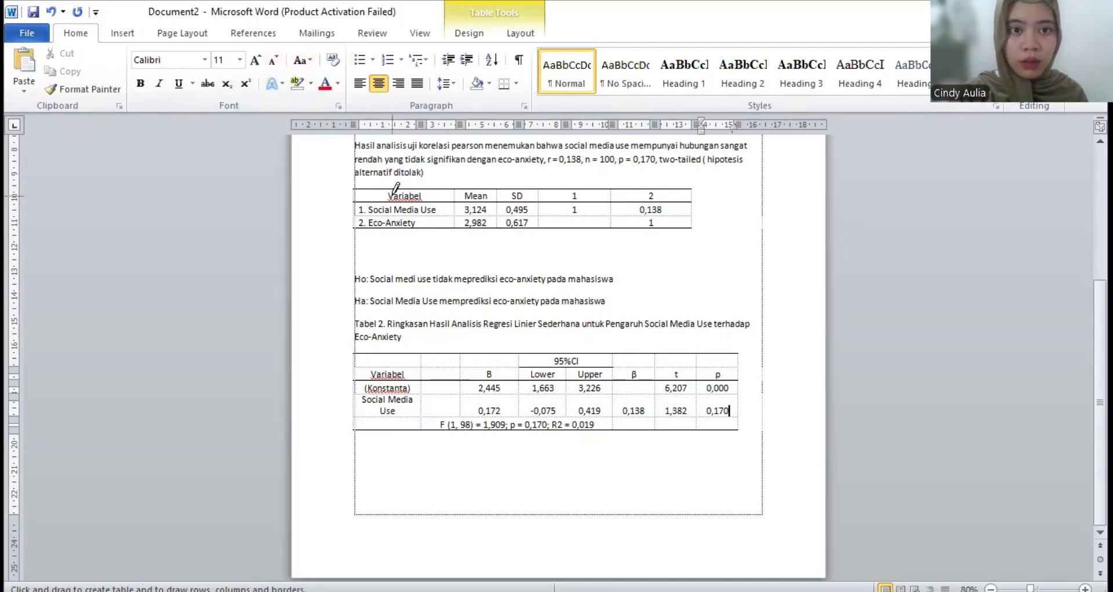
{"action": "left_click_drag", "start_coordinate": [371, 216], "coordinate": [449, 216]}
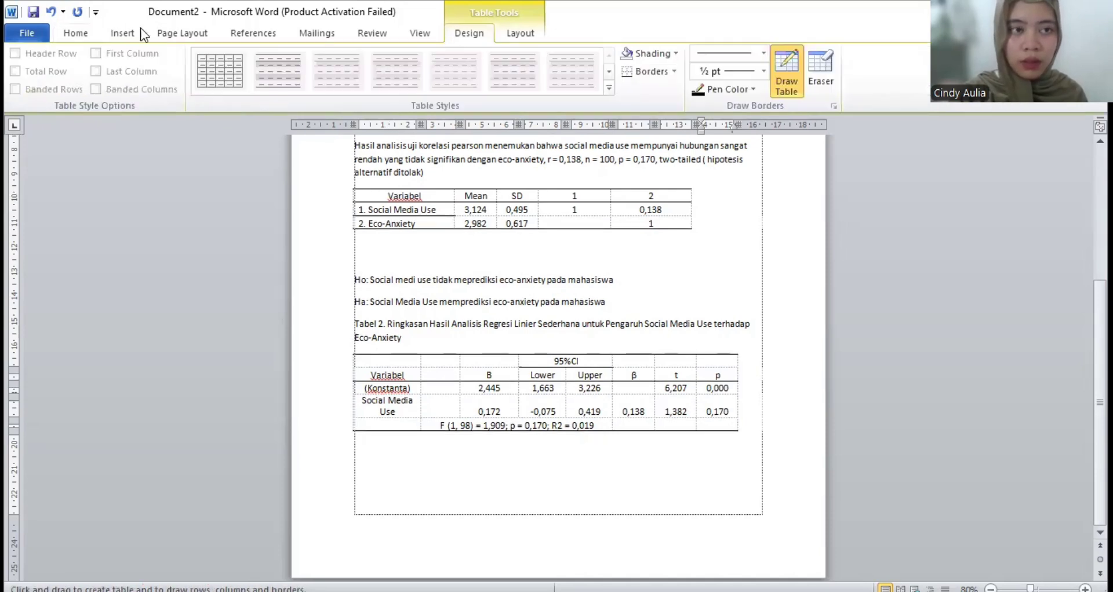
{"action": "left_click", "coordinate": [53, 11]}
Leave table drawing mode and return to text editing in the regression table's empty column beside Variabel.
{"action": "left_click", "coordinate": [123, 33]}
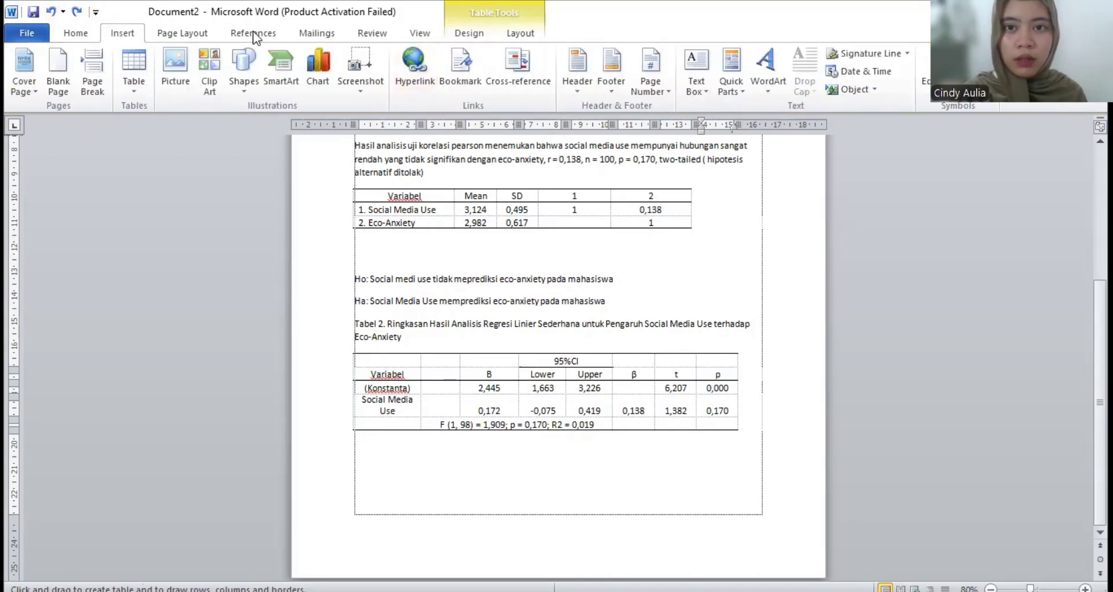
{"action": "left_click", "coordinate": [144, 79]}
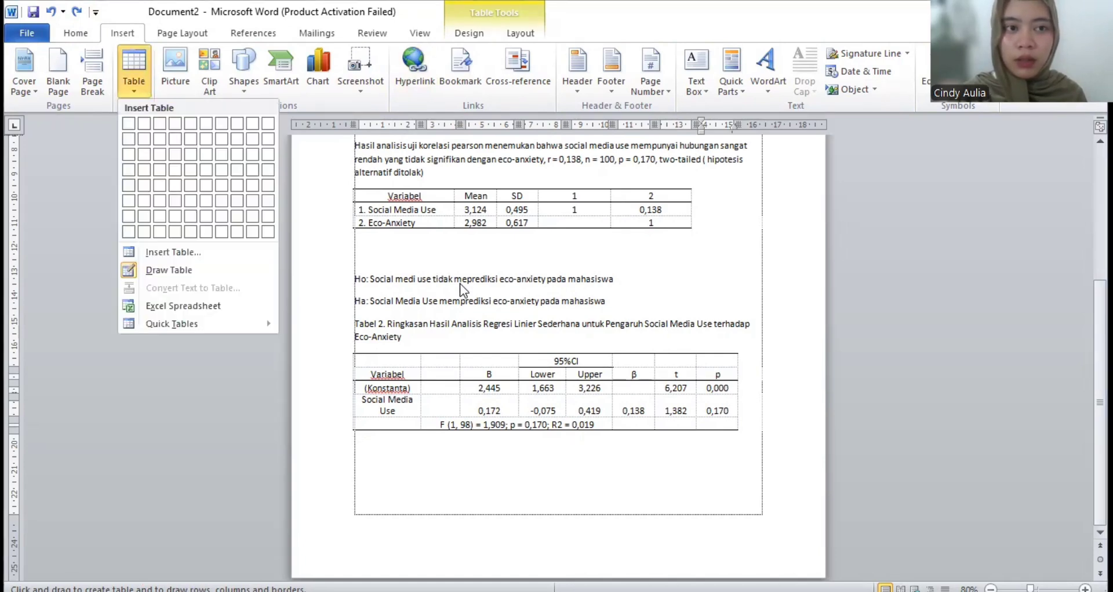
{"action": "left_click", "coordinate": [460, 283]}
{"action": "left_click", "coordinate": [143, 68]}
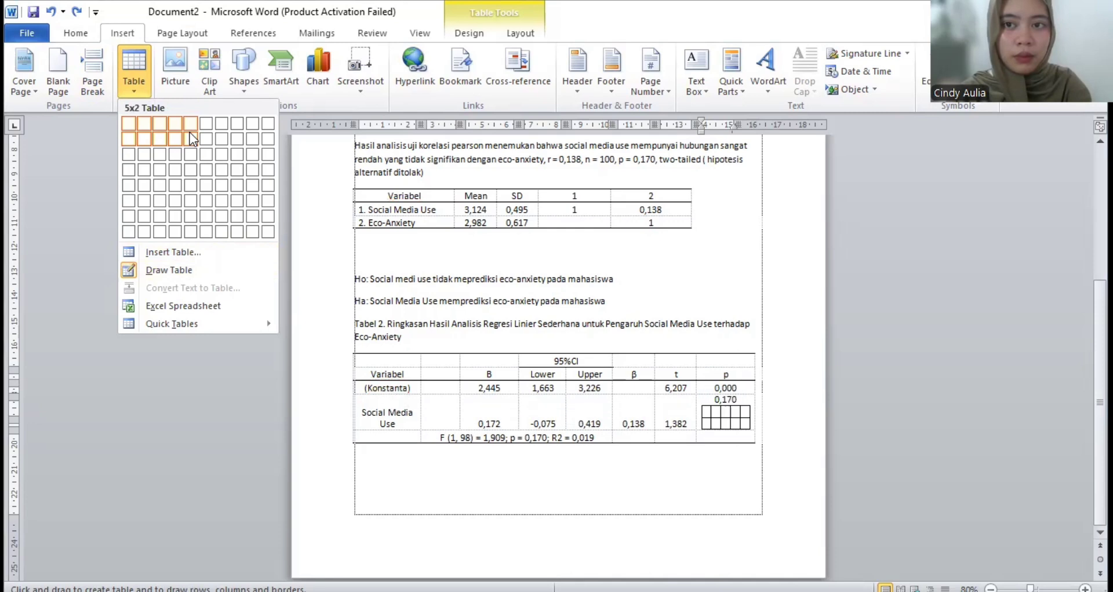
{"action": "left_click", "coordinate": [869, 53]}
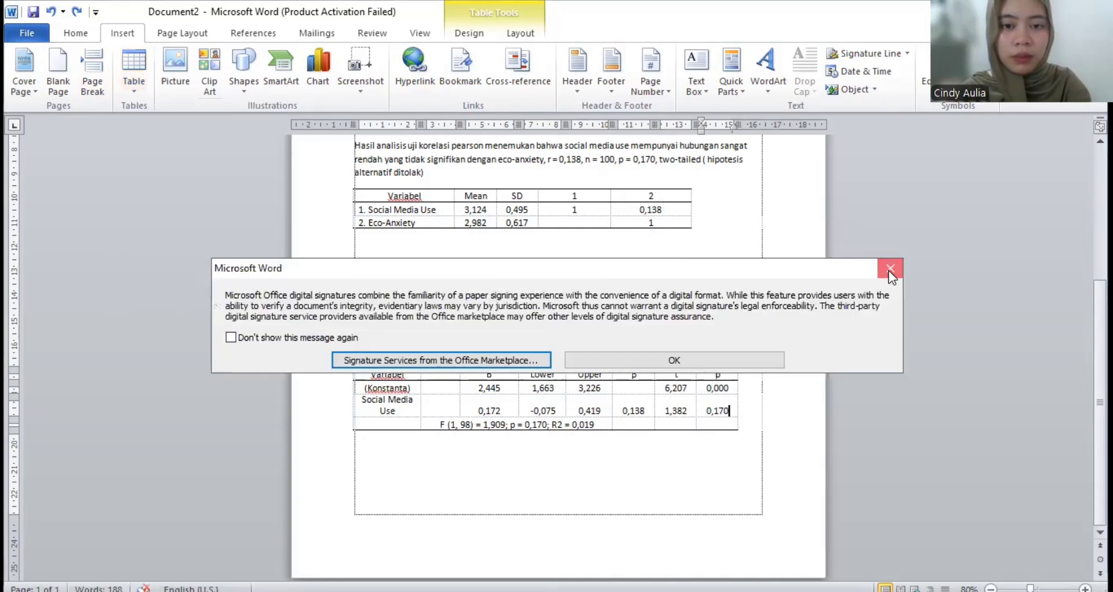
{"action": "left_click", "coordinate": [440, 364]}
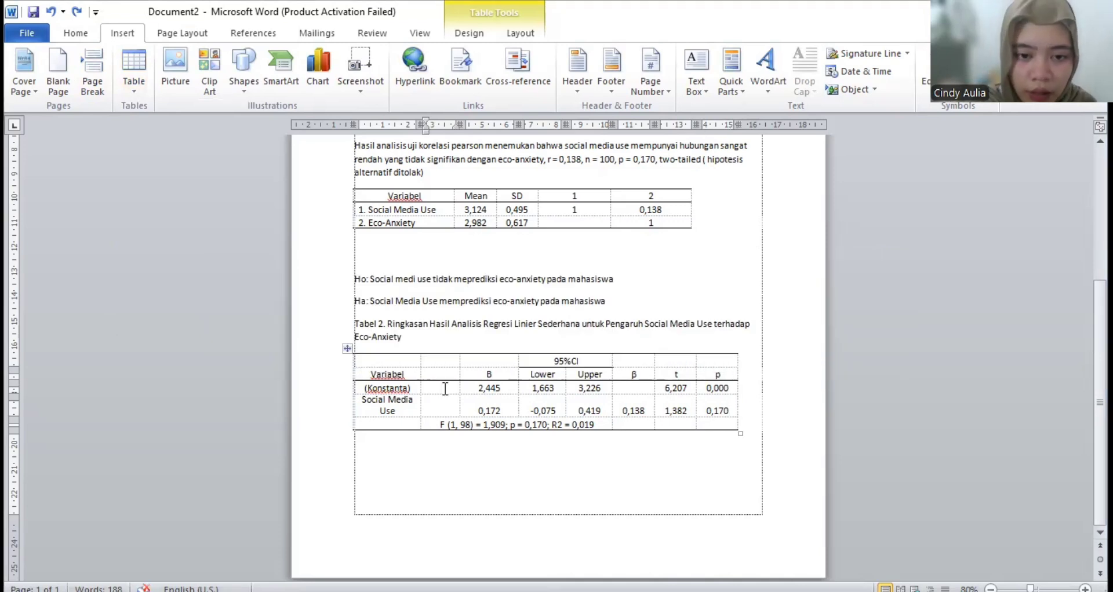
{"action": "left_click", "coordinate": [445, 388]}
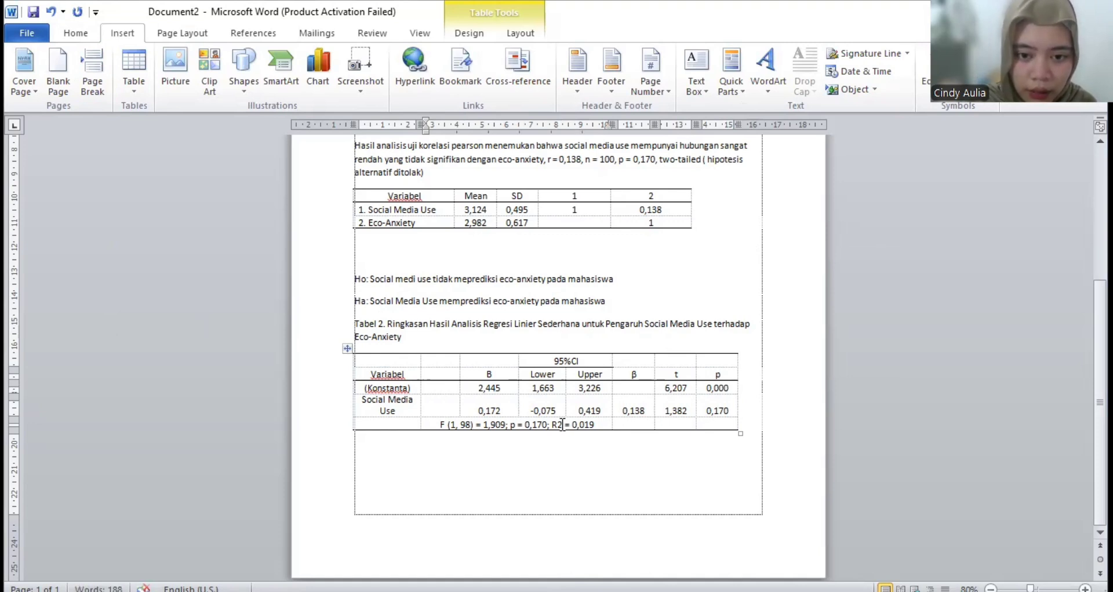
Superscript the 2 in R2 in the bottom row of the regression table.
{"action": "left_click_drag", "start_coordinate": [557, 425], "coordinate": [562, 425]}
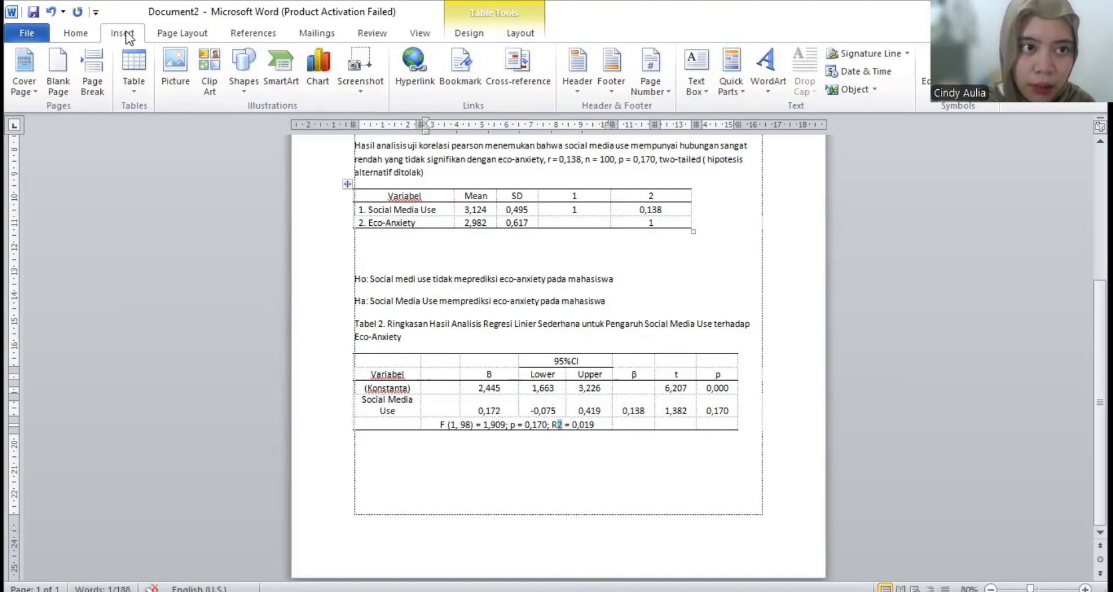
{"action": "left_click", "coordinate": [76, 33]}
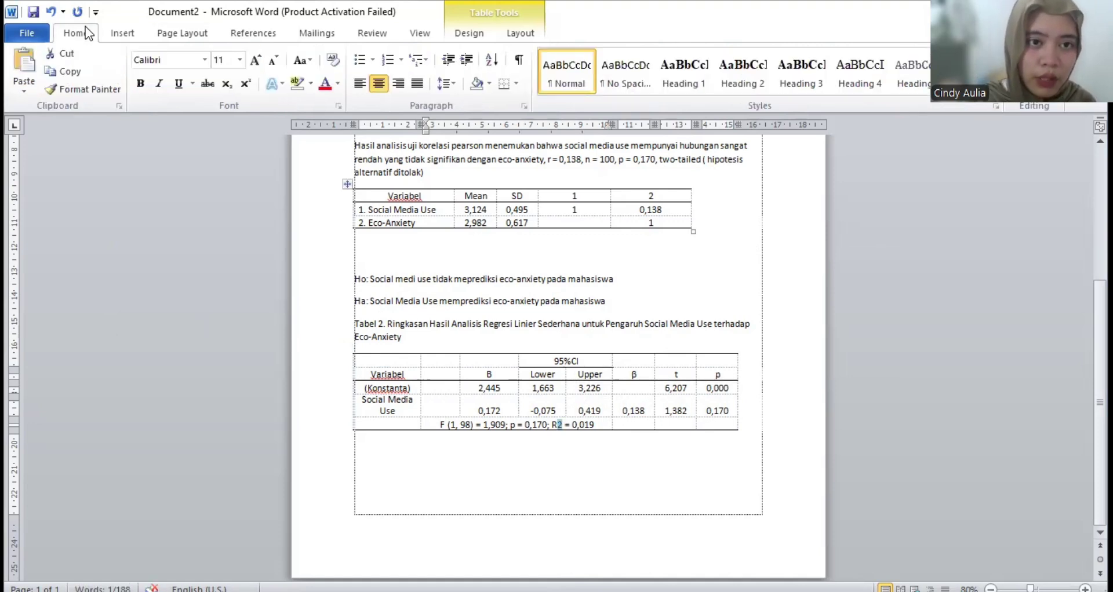
{"action": "left_click", "coordinate": [245, 84]}
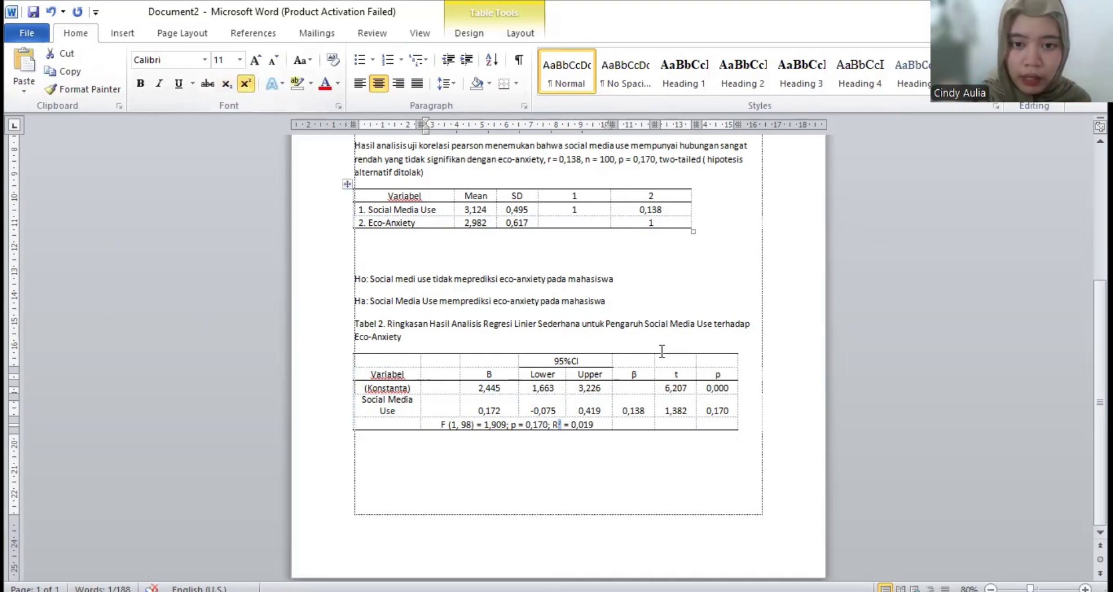
{"action": "left_click", "coordinate": [629, 457]}
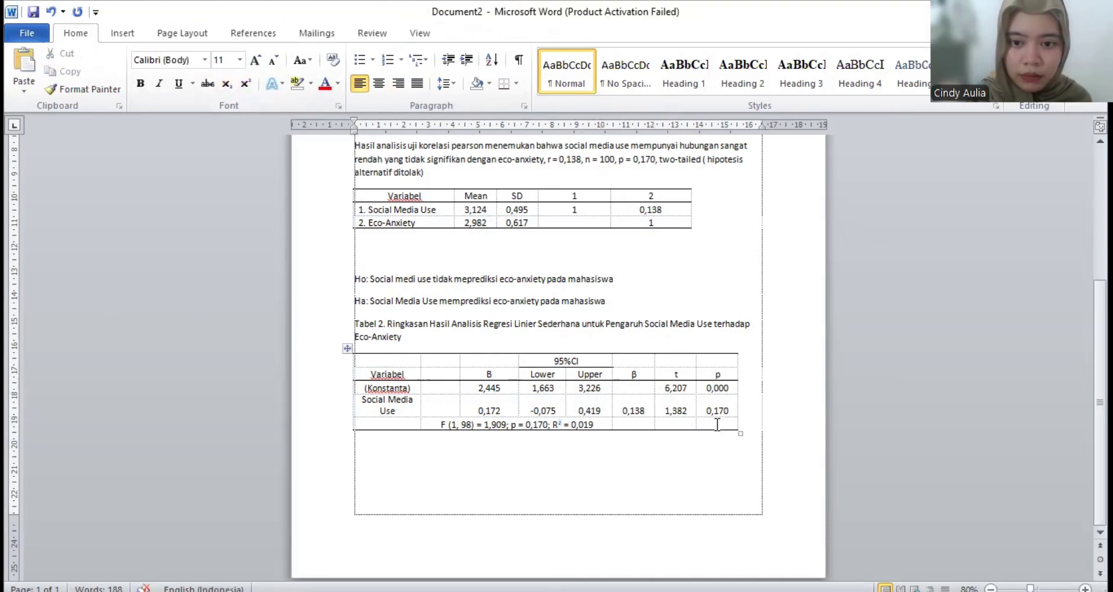
Widen the regression table so that its right edge reaches the page's right text margin, undoing a first resize.
{"action": "left_click_drag", "start_coordinate": [739, 428], "coordinate": [740, 418]}
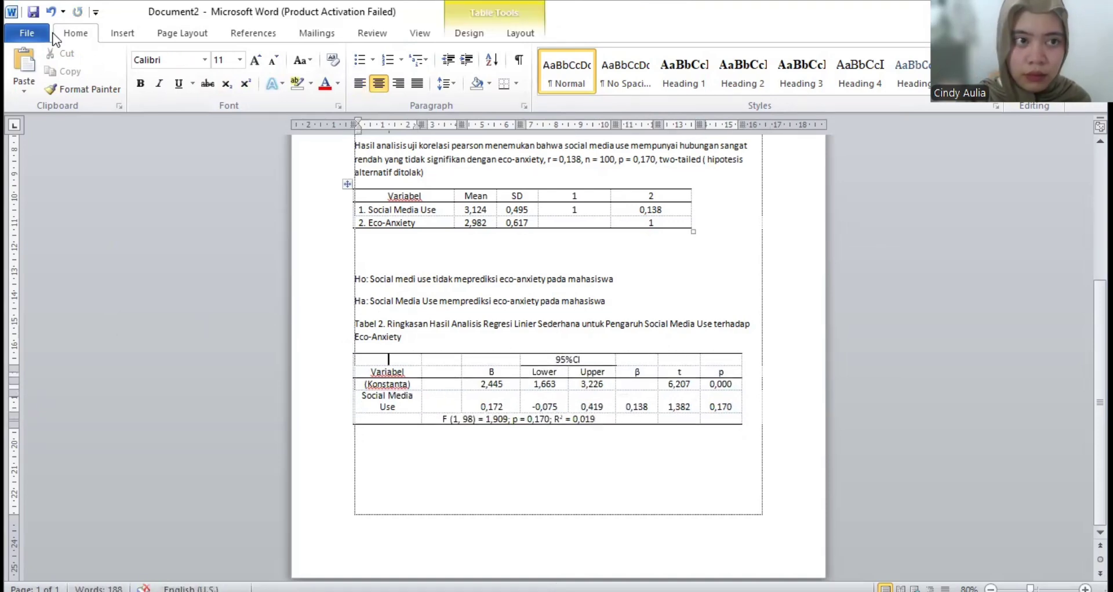
{"action": "left_click", "coordinate": [51, 11]}
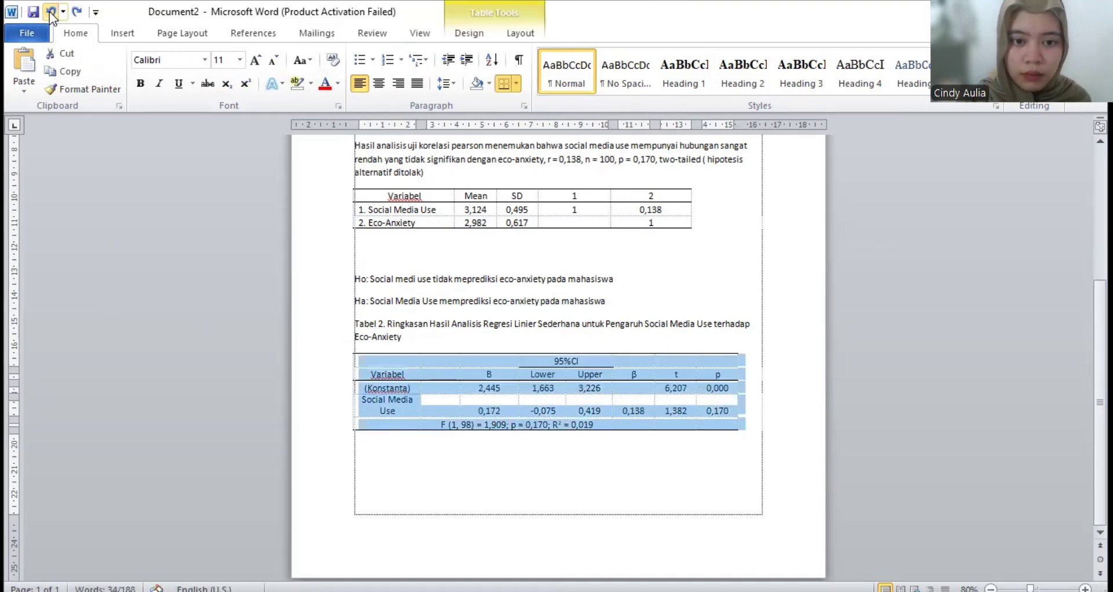
{"action": "left_click", "coordinate": [524, 435]}
{"action": "left_click_drag", "start_coordinate": [744, 433], "coordinate": [762, 433]}
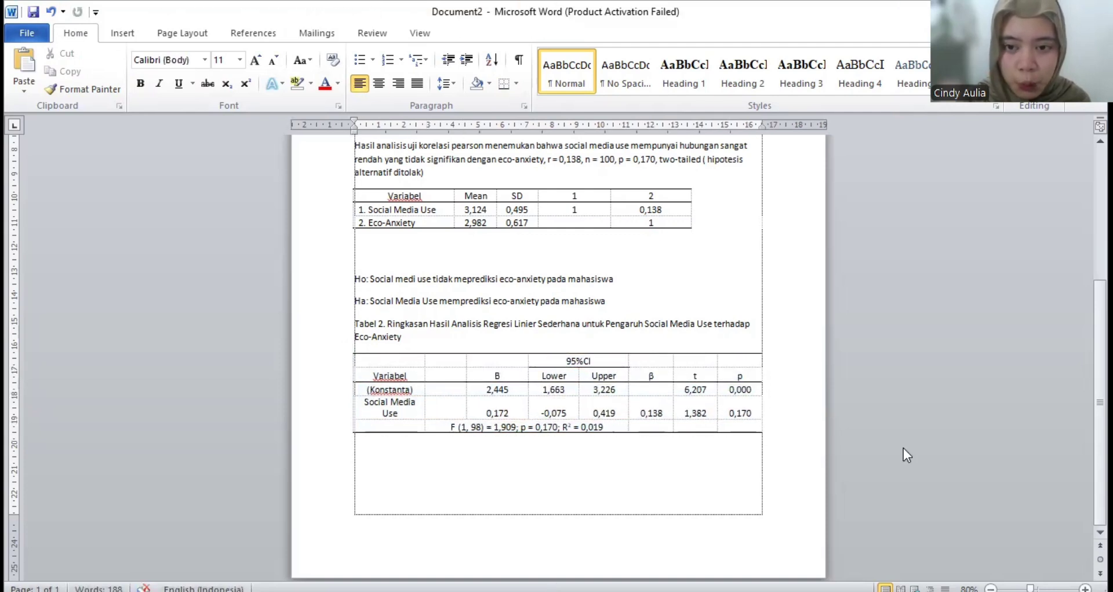
{"action": "left_click", "coordinate": [412, 414]}
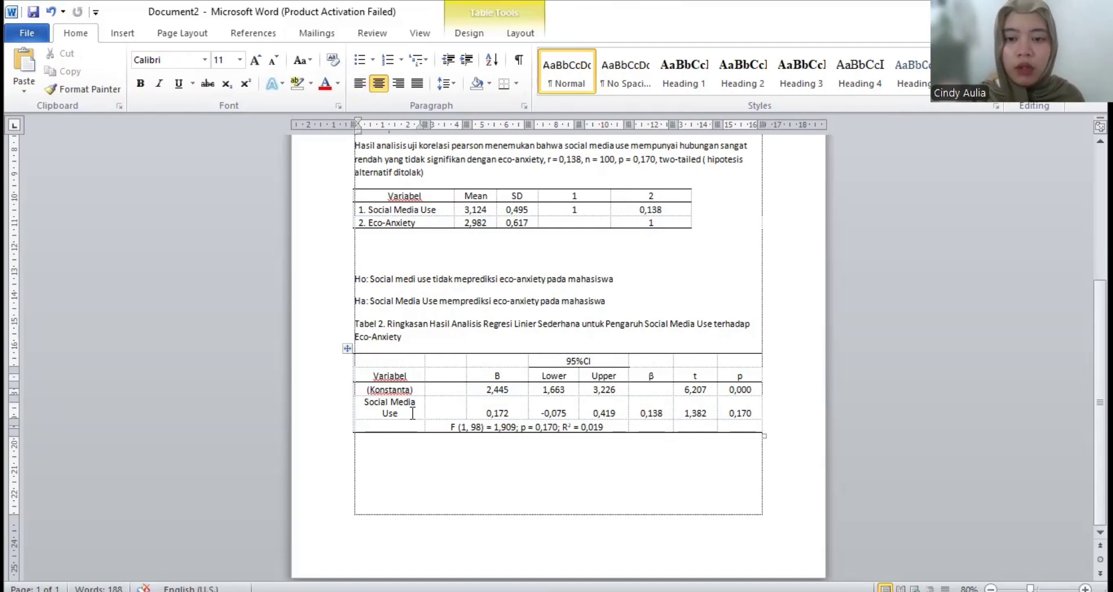
Write below the table "Hasil uji analisis regresi linier sederhana menunjukkan bahwa social media use tidak secara signifikan memprediksi eco-anxiety pada mahasiswa (".
{"action": "left_click", "coordinate": [361, 466]}
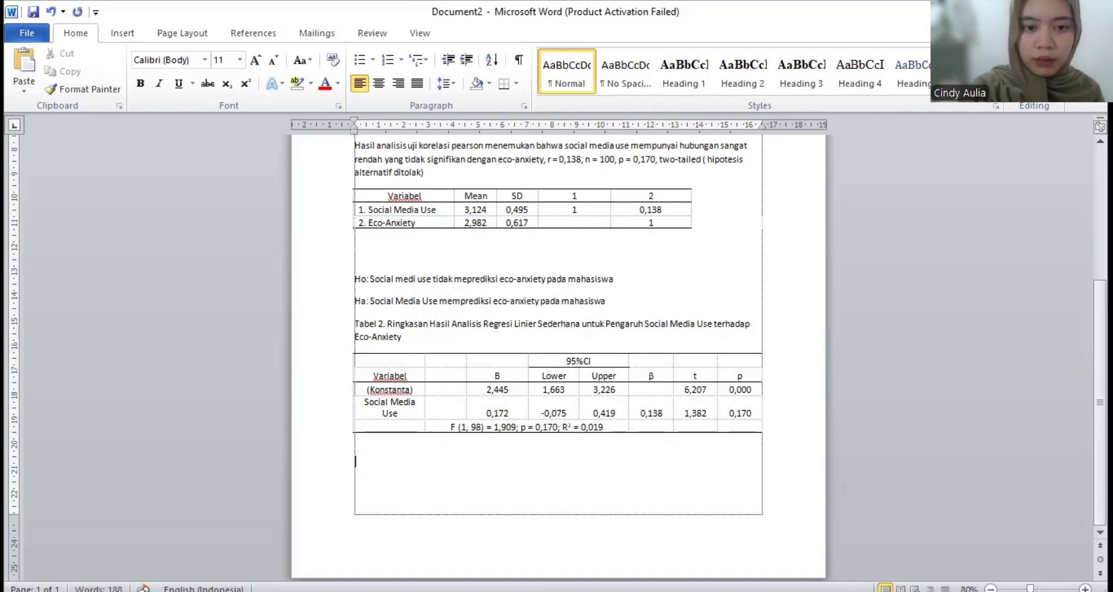
{"action": "type", "text": "Hasil uj"}
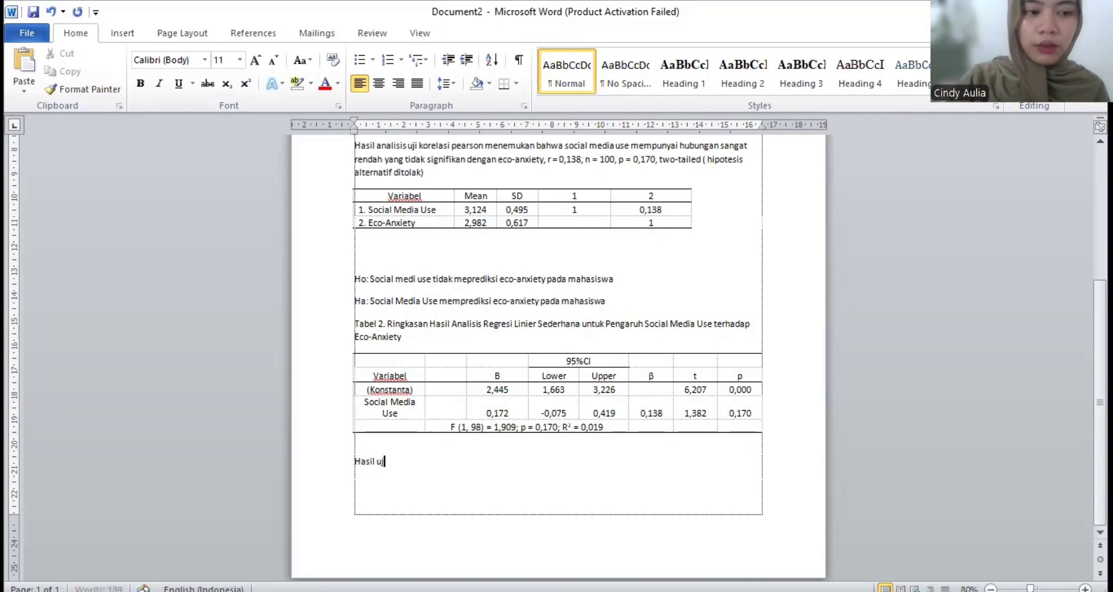
{"action": "type", "text": "i analisis regresi linier sederhana menunj"}
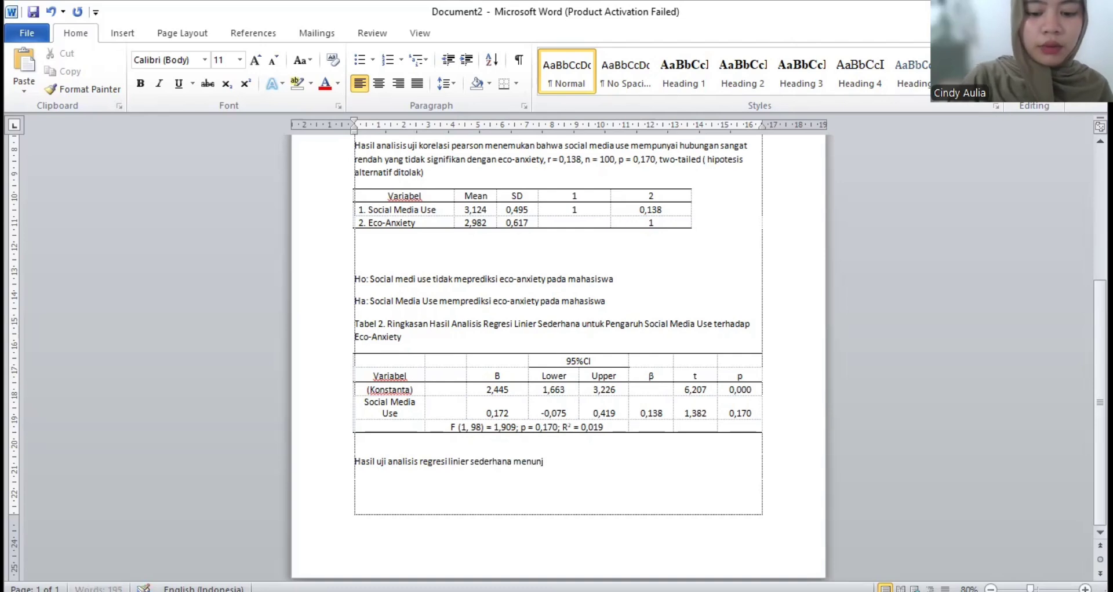
{"action": "type", "text": "ukkan bahwa social media use tidak secara signifikan"}
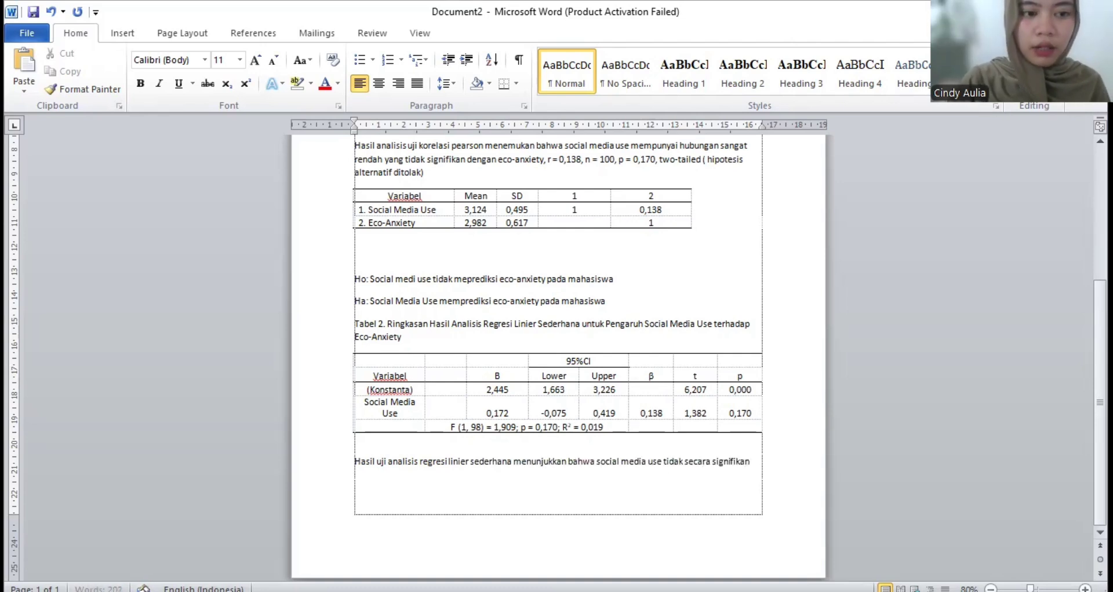
{"action": "type", "text": " memprediksi eco-anxiety pada mahasiswa ("}
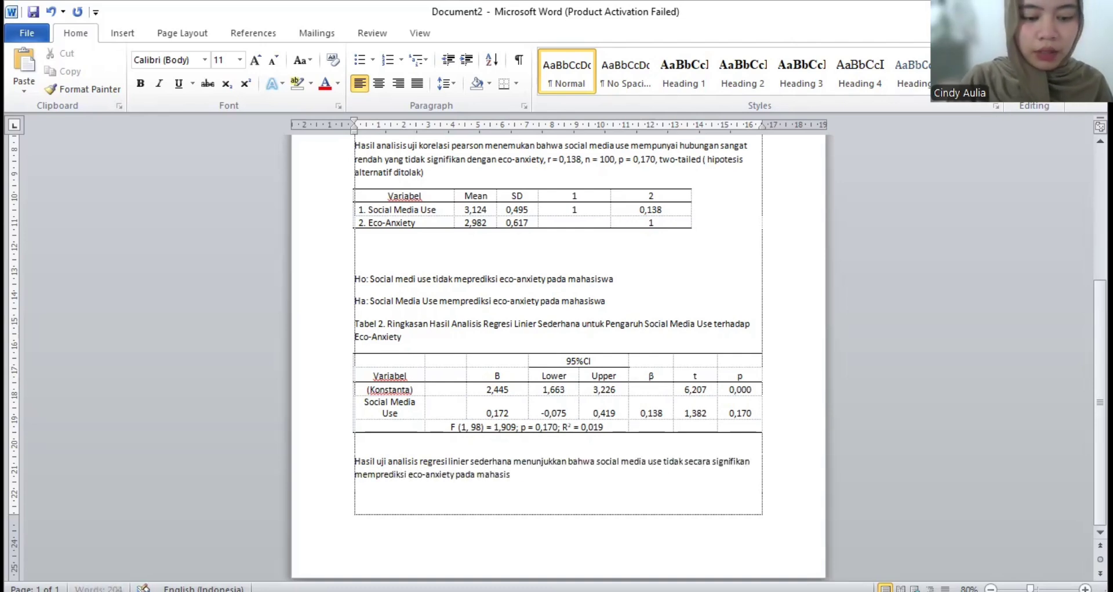
Add the statistics "β = 0,138; t(98) = 1,382; p = 0,170; 95% CI dari B" with the interval beginning at -0,075.
{"action": "left_click", "coordinate": [121, 34]}
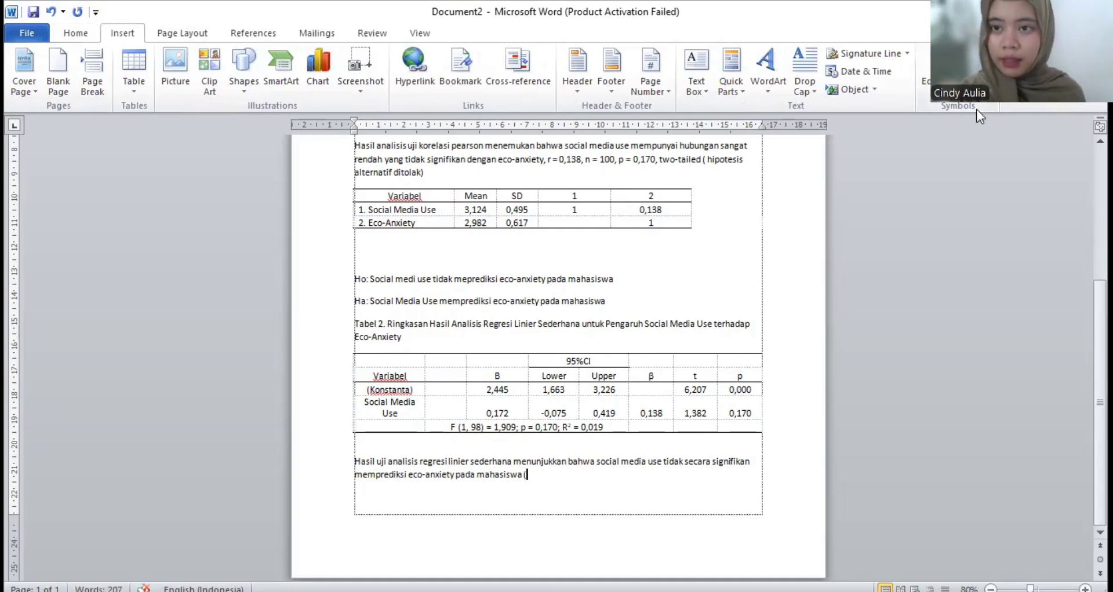
{"action": "type", "text": "β = 0,138;"}
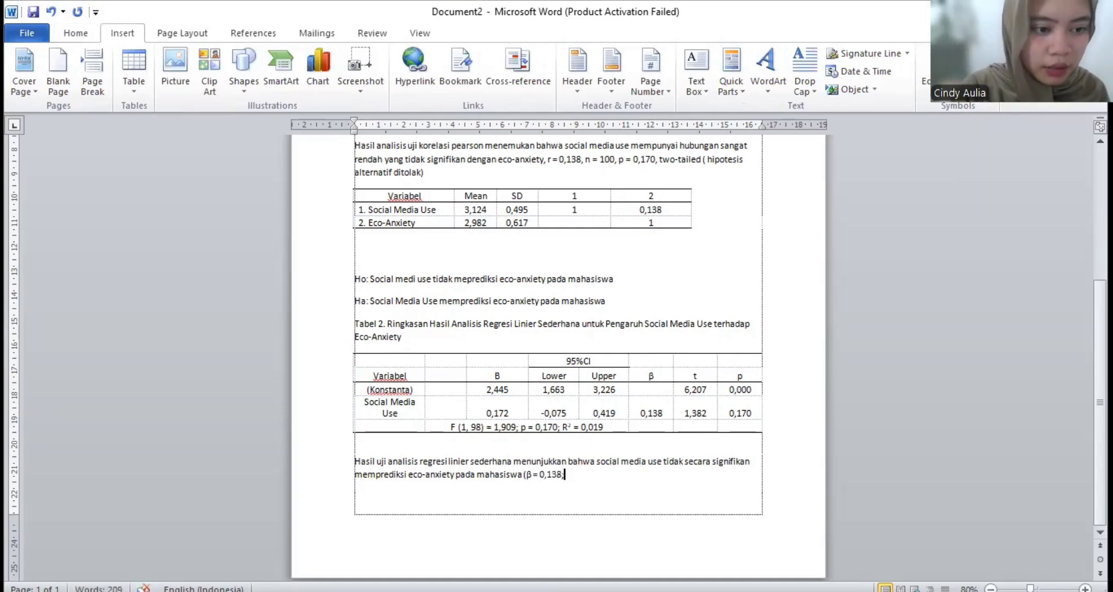
{"action": "type", "text": " t(98) = "}
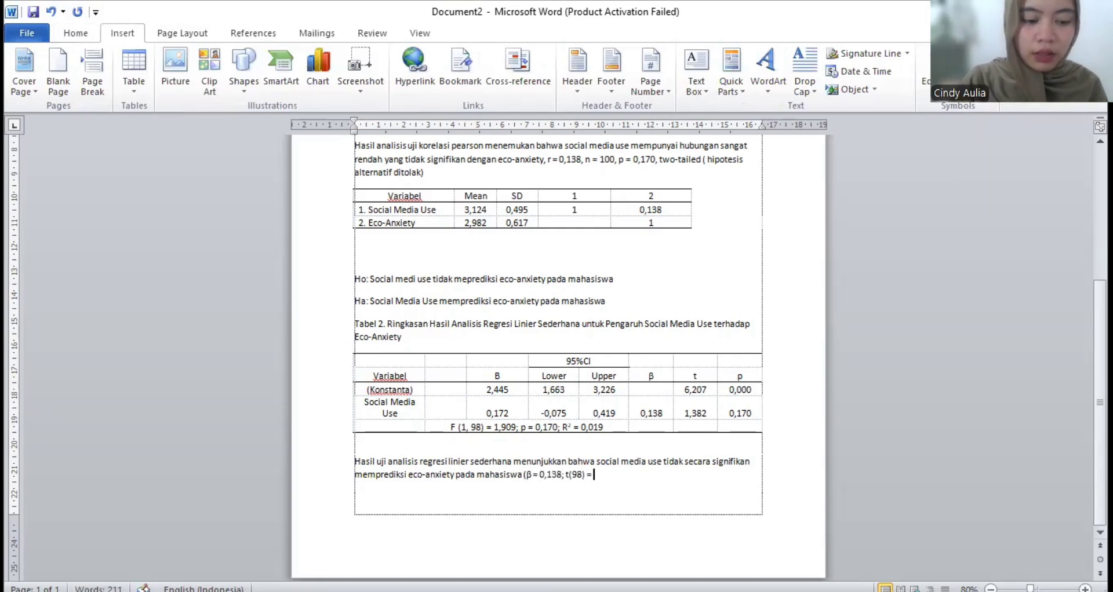
{"action": "type", "text": "1,382; p = 0,17"}
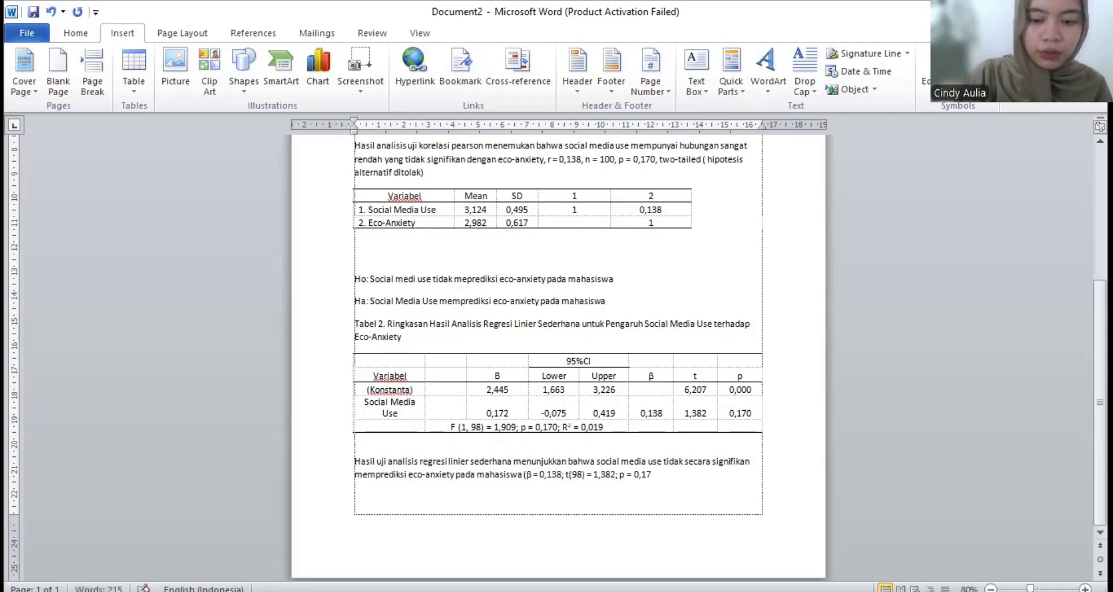
{"action": "type", "text": "0; 95% CI dari B"}
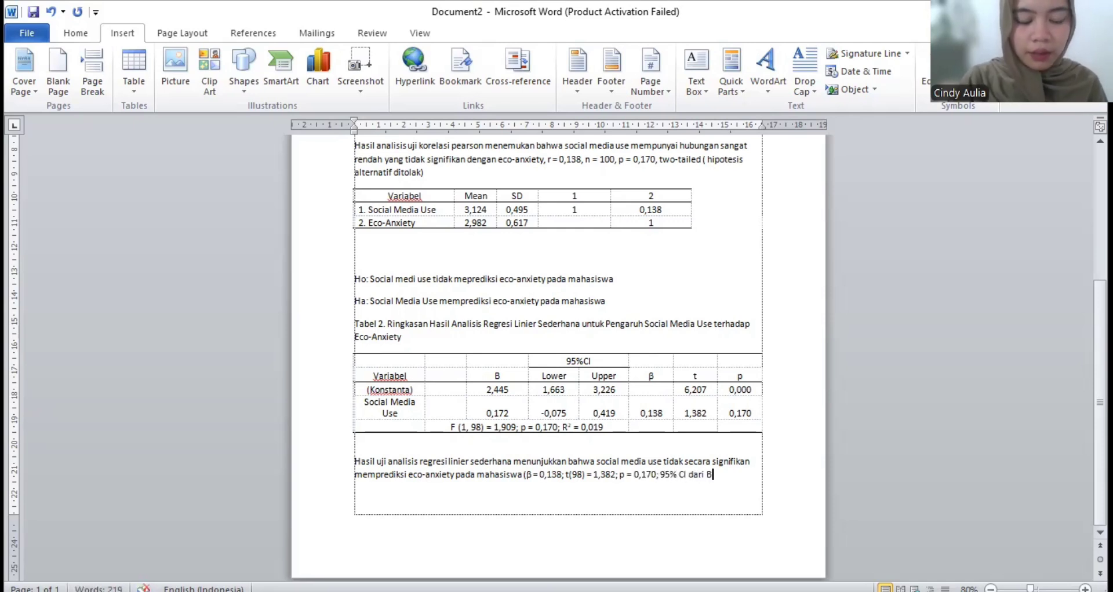
{"action": "type", "text": " (-0,075 hingga 0,"}
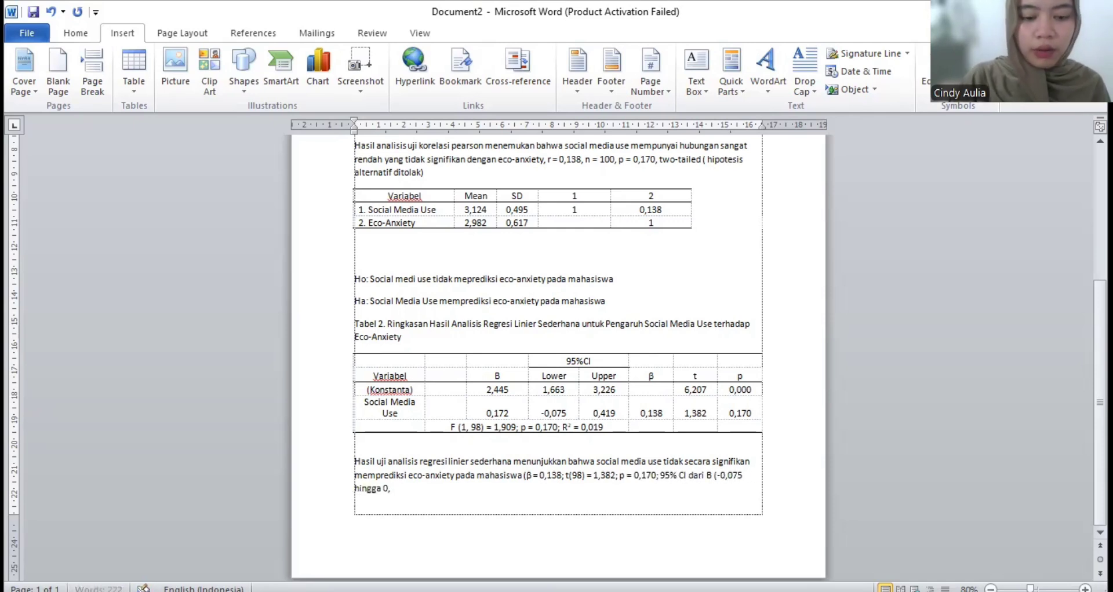
Close the interval at 0,419 and add "sehingga hipotesis nol (Ho) diterima dan hipotesis alternatif (ha) ditolak.".
{"action": "type", "text": "419), sehingga hipotesis nol ("}
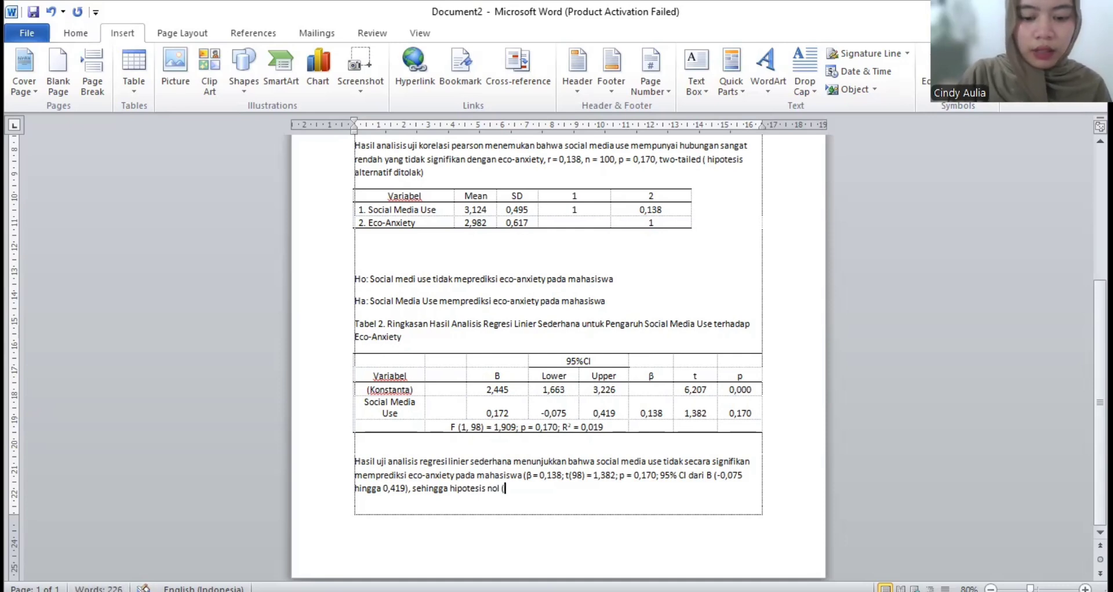
{"action": "type", "text": "Ho) diterima dan hipotesis alternatif (ha"}
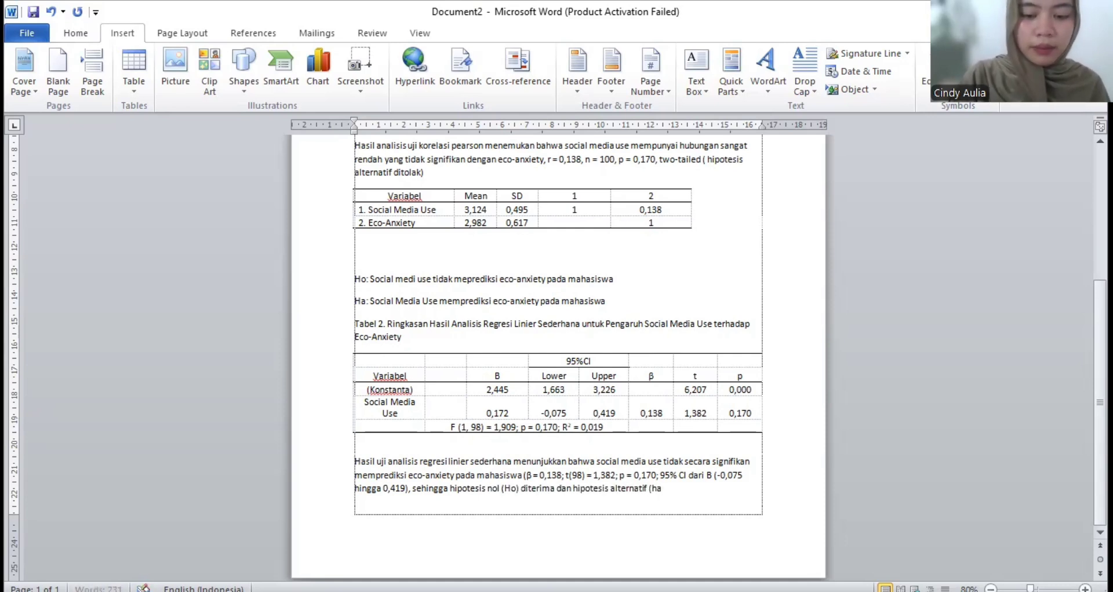
{"action": "type", "text": ") ditolak. Social medi"}
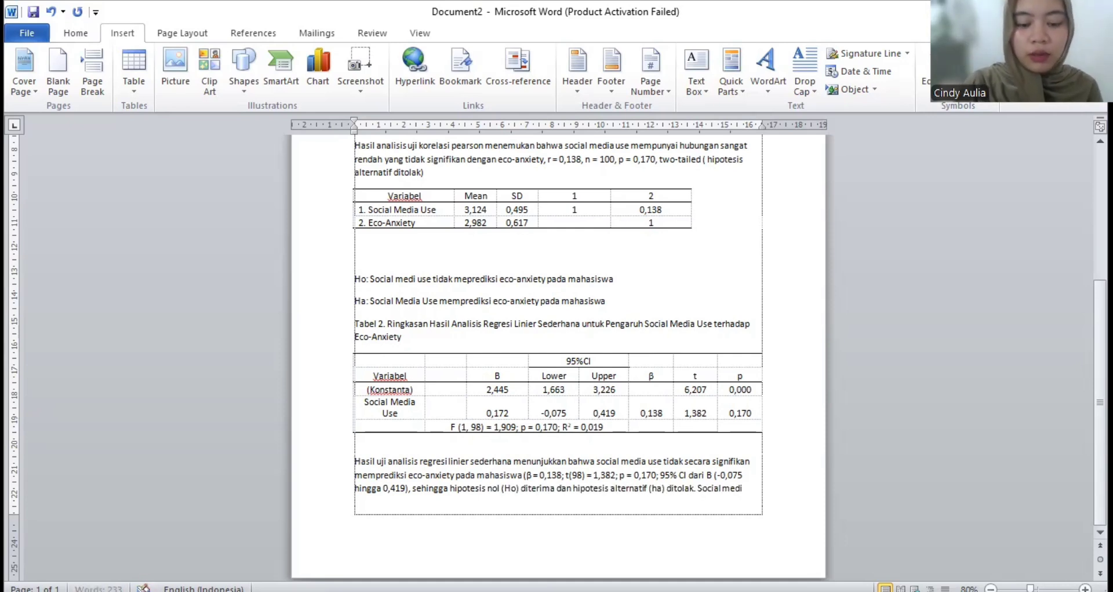
Continue with "Social media use tidak menjelaskan secara signifikan perubahan proporsi variabel eco-anxiety pada mahasiswa, yang ditunjukkan oleh nilai R2".
{"action": "type", "text": "a use tidak menjelaskan secara s"}
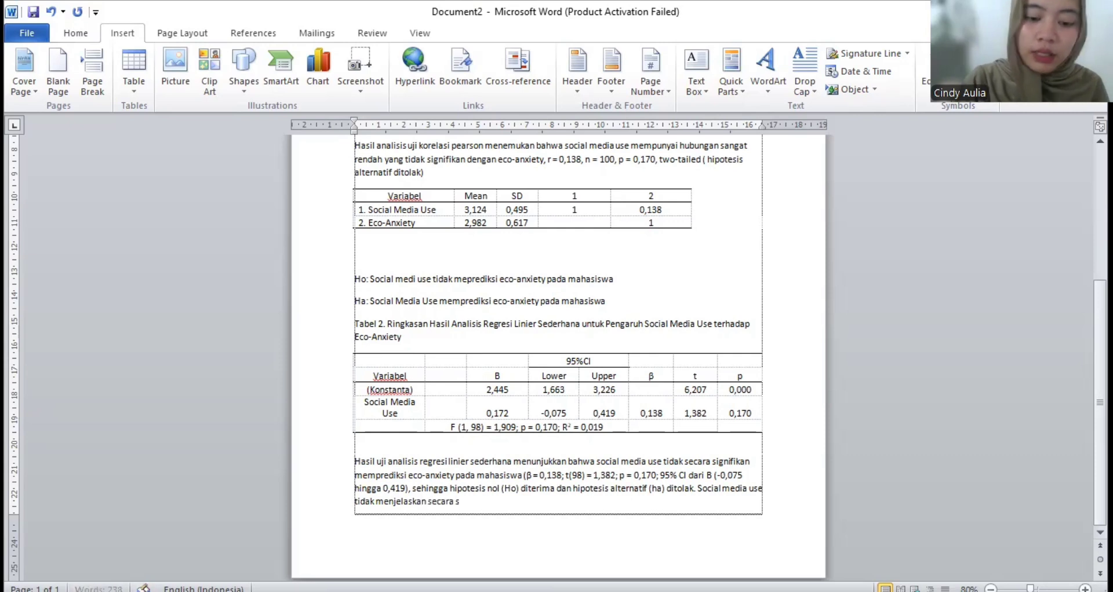
{"action": "type", "text": "ignifikan perubahan proporsi variabel eco-anxiety pada mahasisew"}
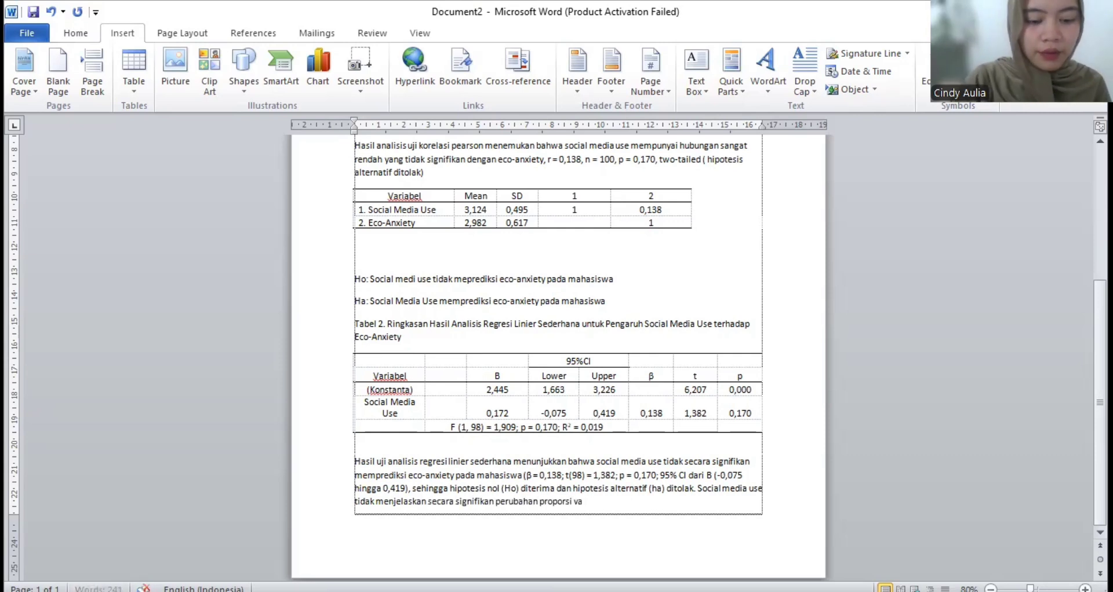
{"action": "key", "text": "BackSpace"}
{"action": "key", "text": "BackSpace"}
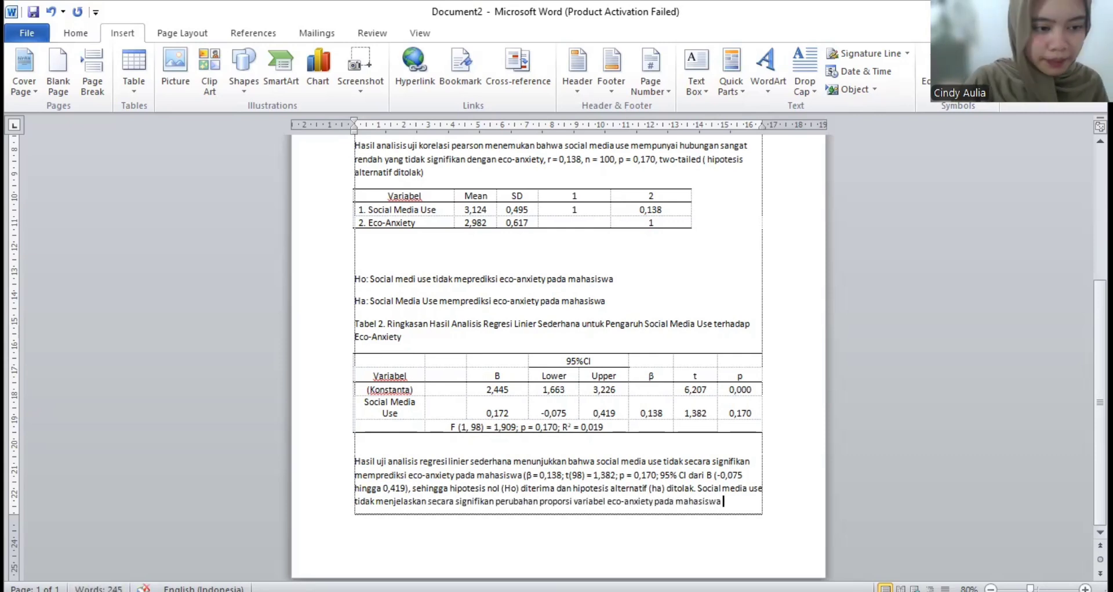
{"action": "type", "text": "wa, yang ditunjukkan oleh nilai R2"}
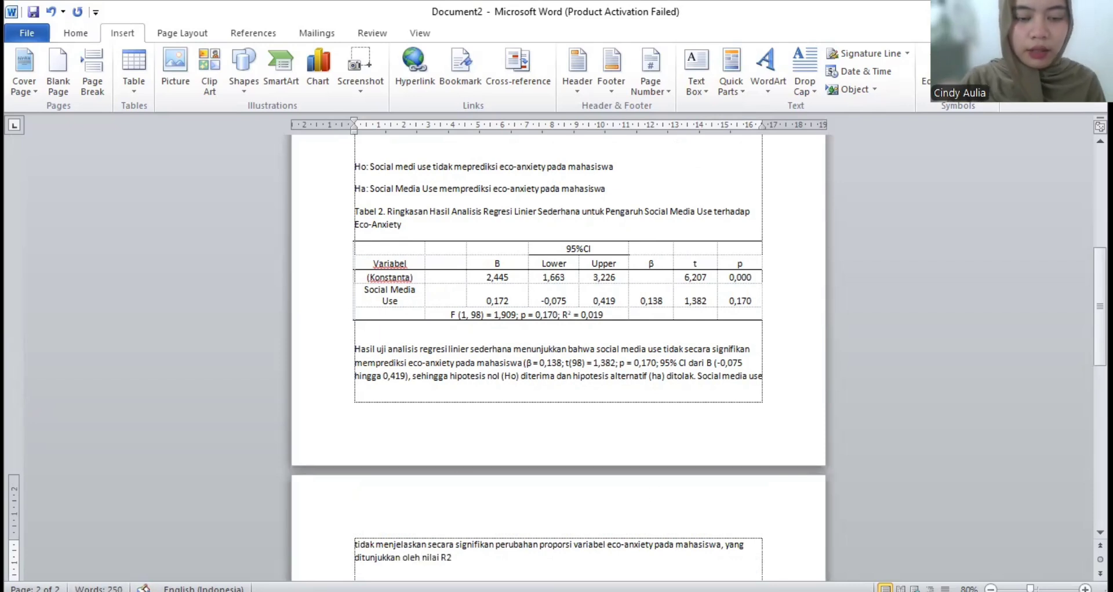
Superscript the 2 in R2 at the paragraph's end and follow it with "= 0,019; F(1, 98) = 1,909; p =".
{"action": "left_click_drag", "start_coordinate": [452, 559], "coordinate": [447, 559]}
{"action": "left_click", "coordinate": [69, 36]}
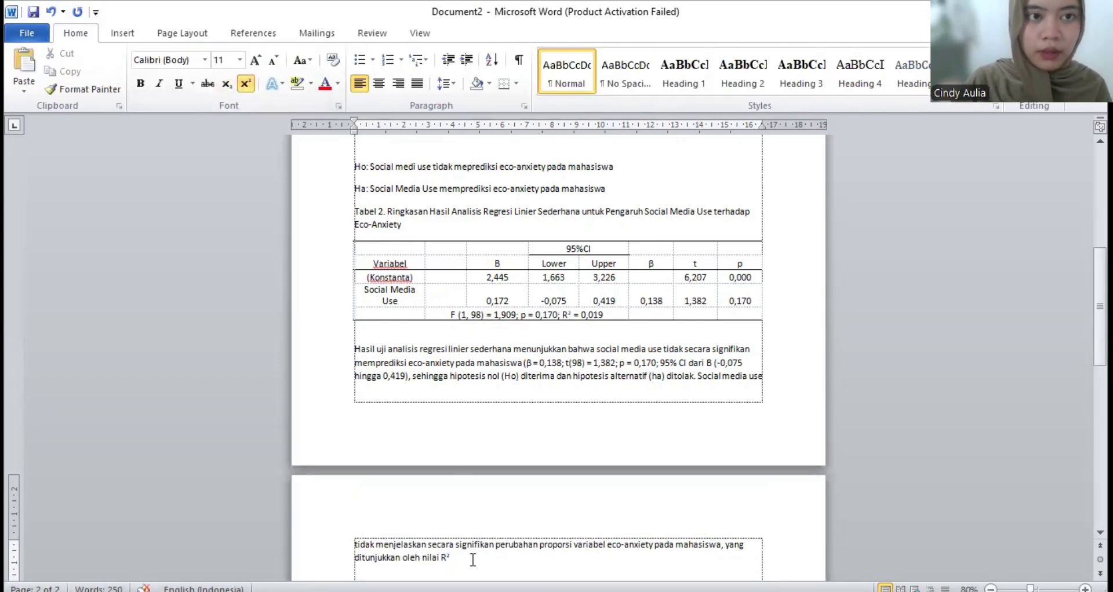
{"action": "left_click", "coordinate": [246, 83]}
{"action": "key", "text": "Right"}
{"action": "type", "text": "= 0,"}
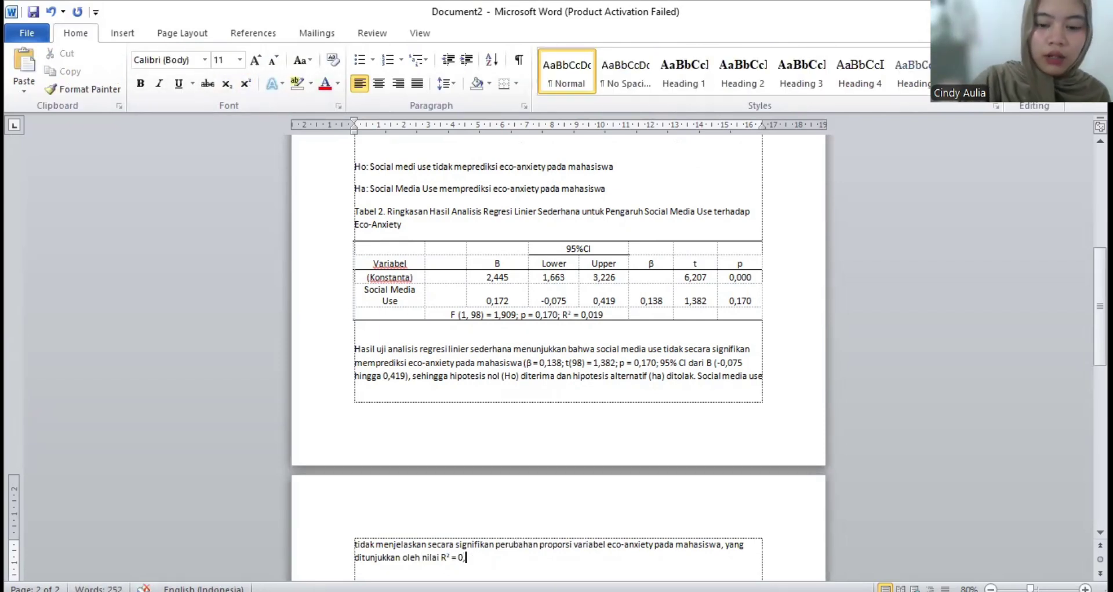
{"action": "type", "text": "019; F(1, 98) = 1,909; p"}
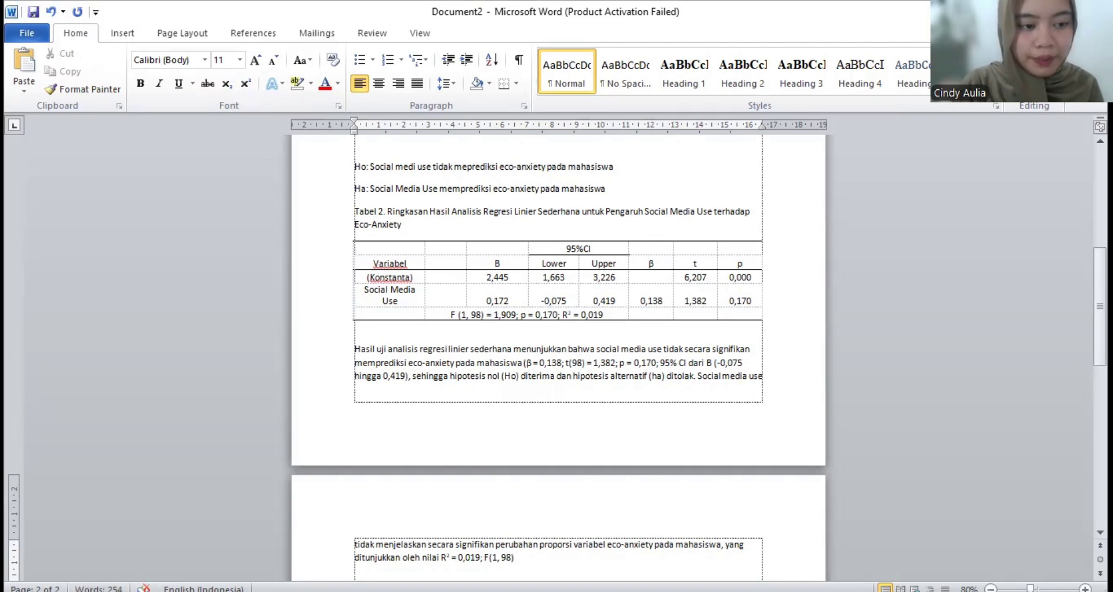
{"action": "type", "text": " ="}
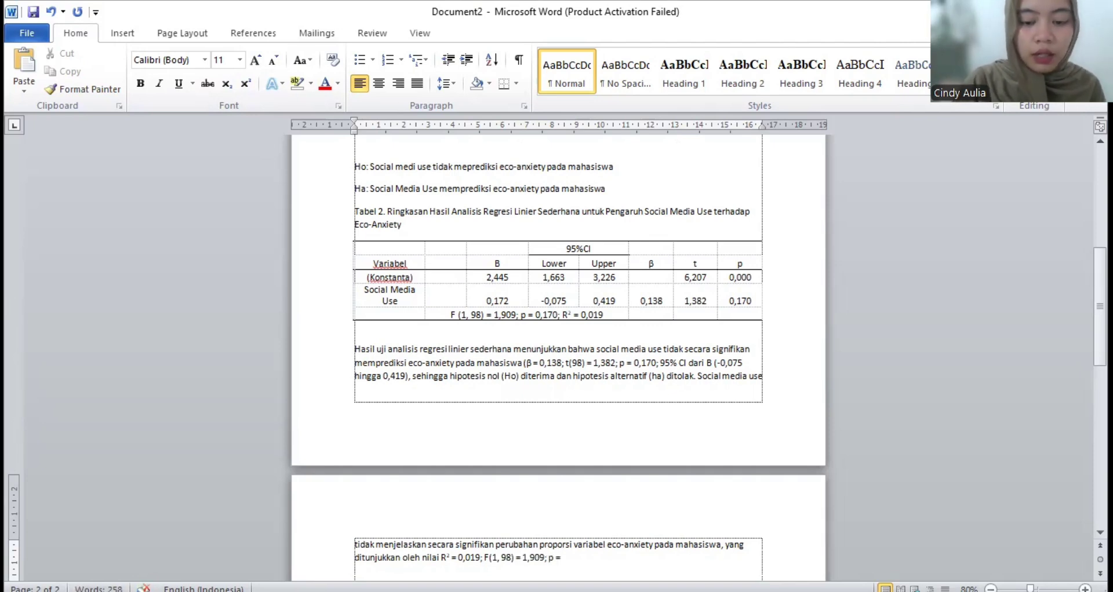
Complete the p value as 0,170 and add "Dengan demikian meskipun arah hubungan menunjukkan kecenderungan positif".
{"action": "type", "text": " 0,170. Dengan demikian meskipun arah hubungan menunjukkan post"}
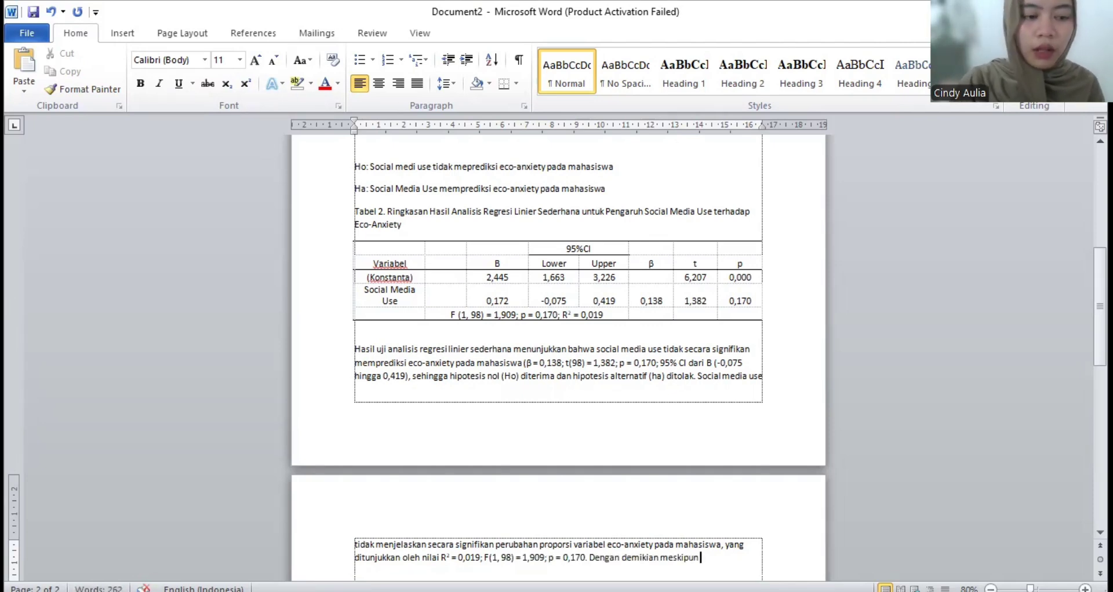
{"action": "key", "text": "BackSpace"}
{"action": "type", "text": "itif"}
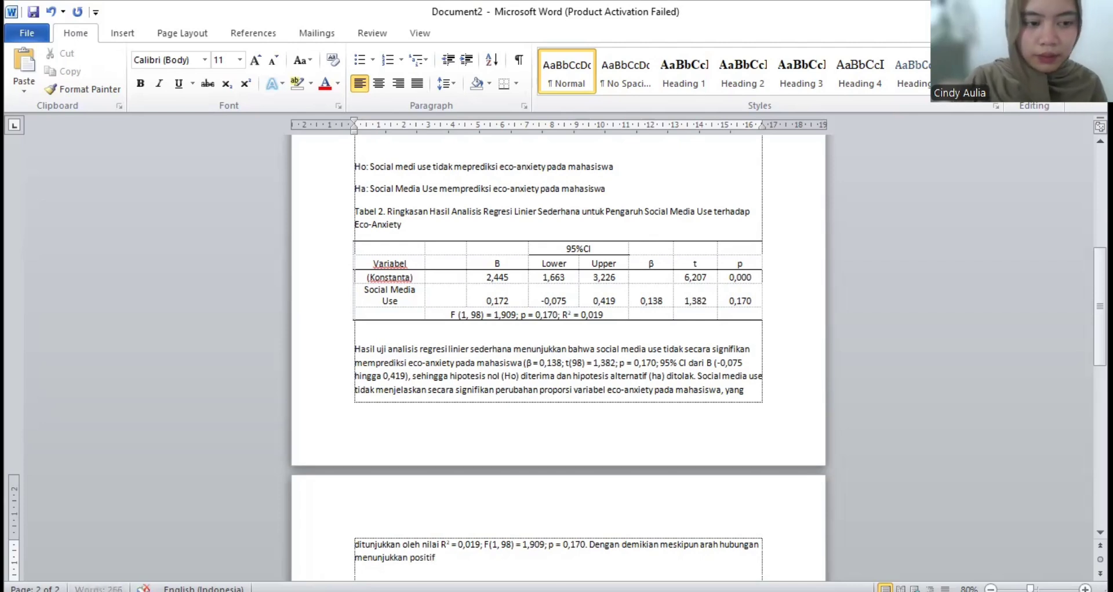
{"action": "left_click", "coordinate": [410, 560]}
{"action": "type", "text": "kecenderungan"}
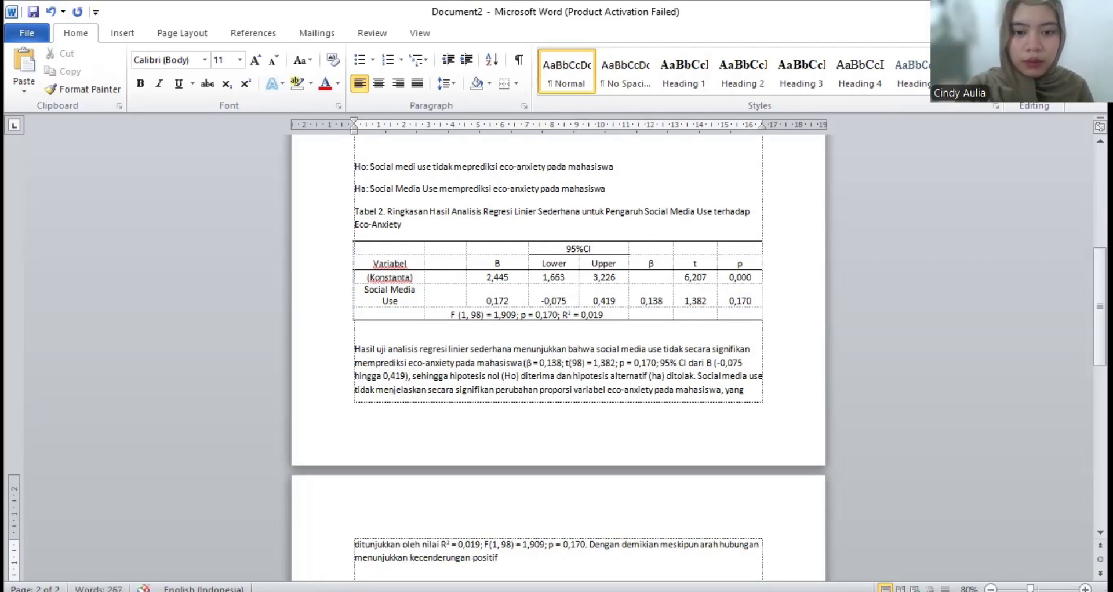
Finish the paragraph with ", tingkat pengguanaan media sosial tidak berpengaruh secara signifikan terhadap tingkat eco-anxiety mahasiswa pada penelitian ini.".
{"action": "key", "text": "End"}
{"action": "type", "text": ", tingkat pengguanaan media sosial"}
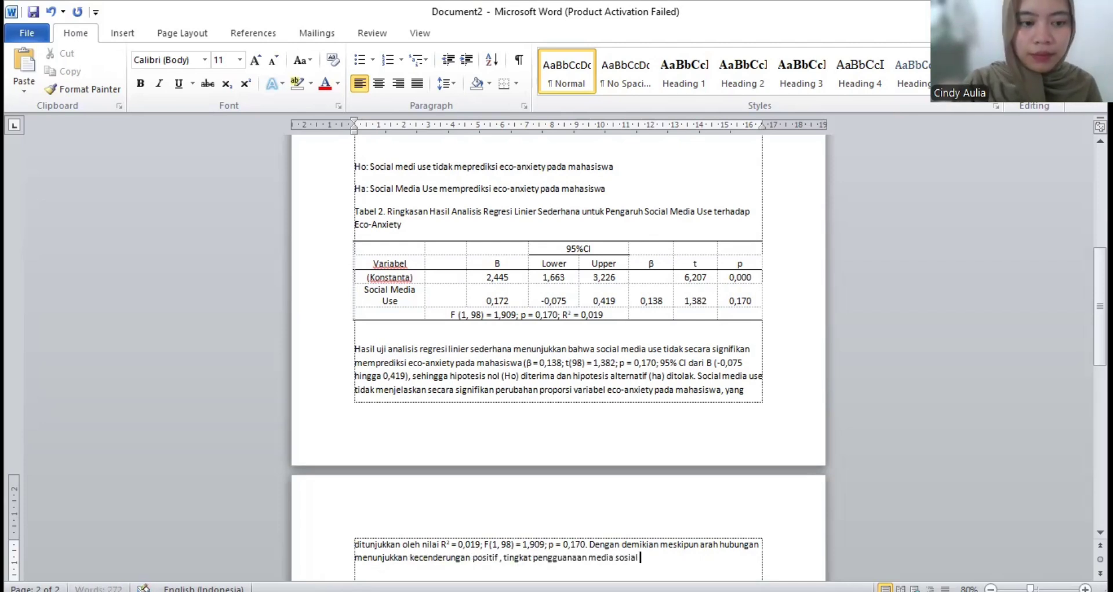
{"action": "type", "text": " tidak berpengaruh secara signifikan"}
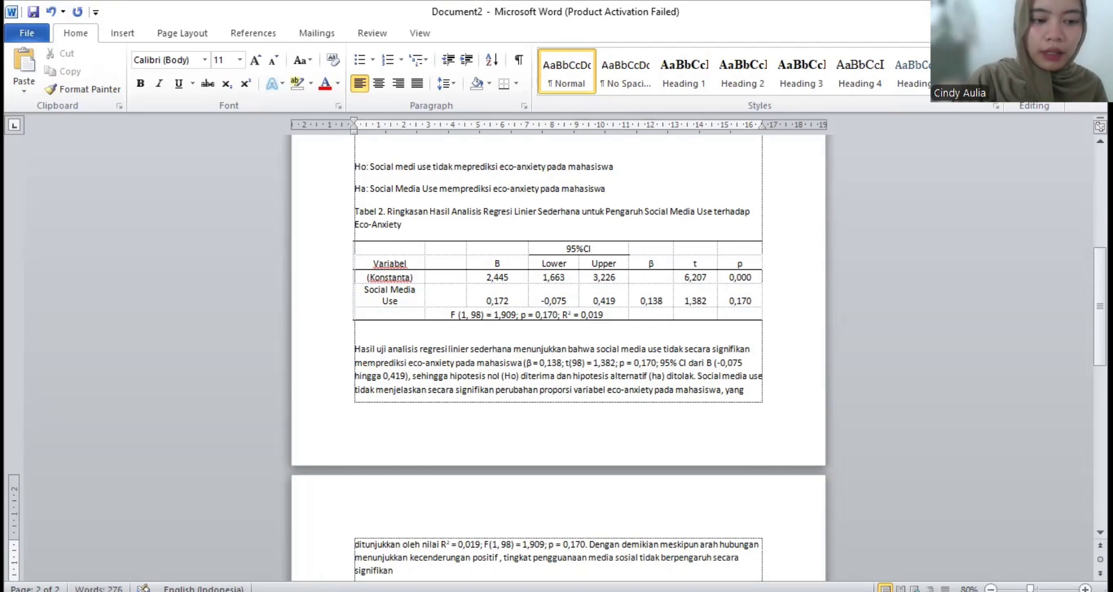
{"action": "type", "text": " terhadap tingkat eco-a"}
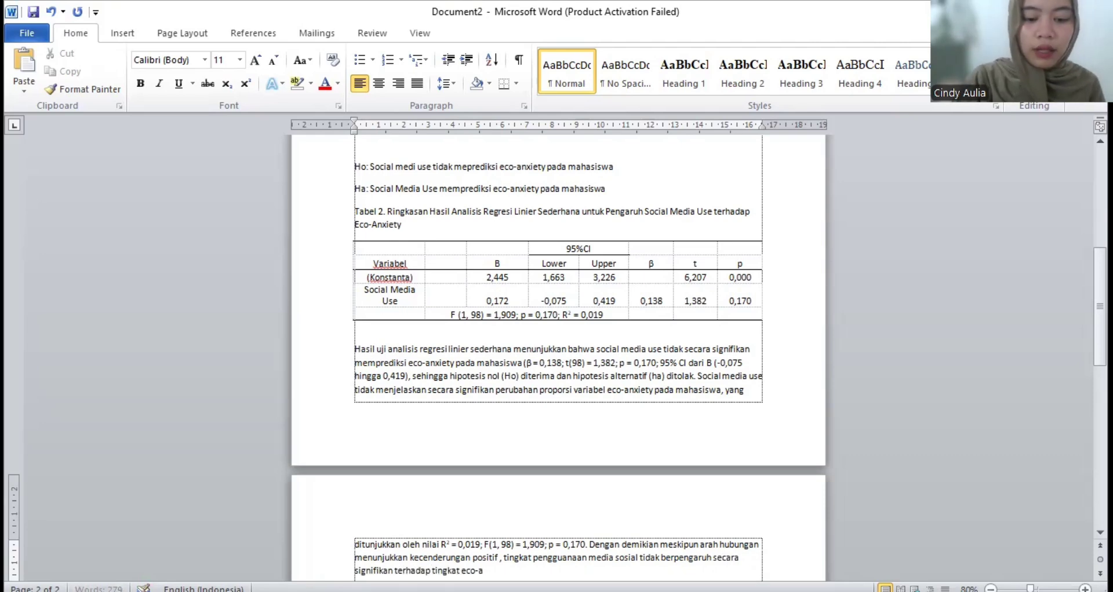
{"action": "type", "text": "nxiety mahasiswa pada penelitian ini."}
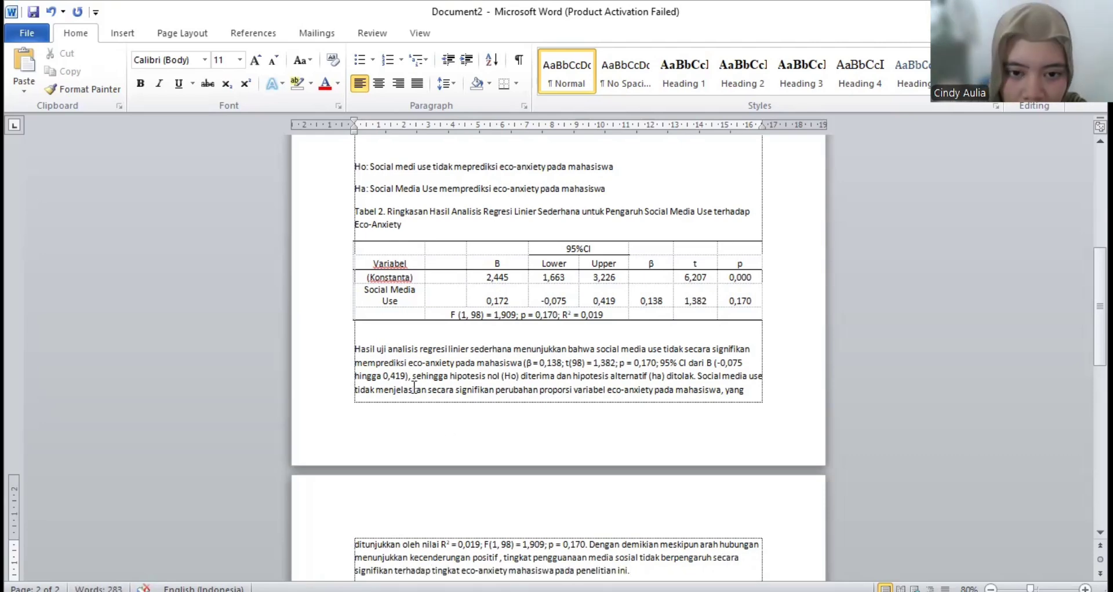
{"action": "scroll", "coordinate": [489, 390], "scroll_direction": "down", "scroll_amount": 3}
{"action": "scroll", "coordinate": [489, 391], "scroll_direction": "up", "scroll_amount": 9}
{"action": "scroll", "coordinate": [490, 390], "scroll_direction": "down", "scroll_amount": 1}
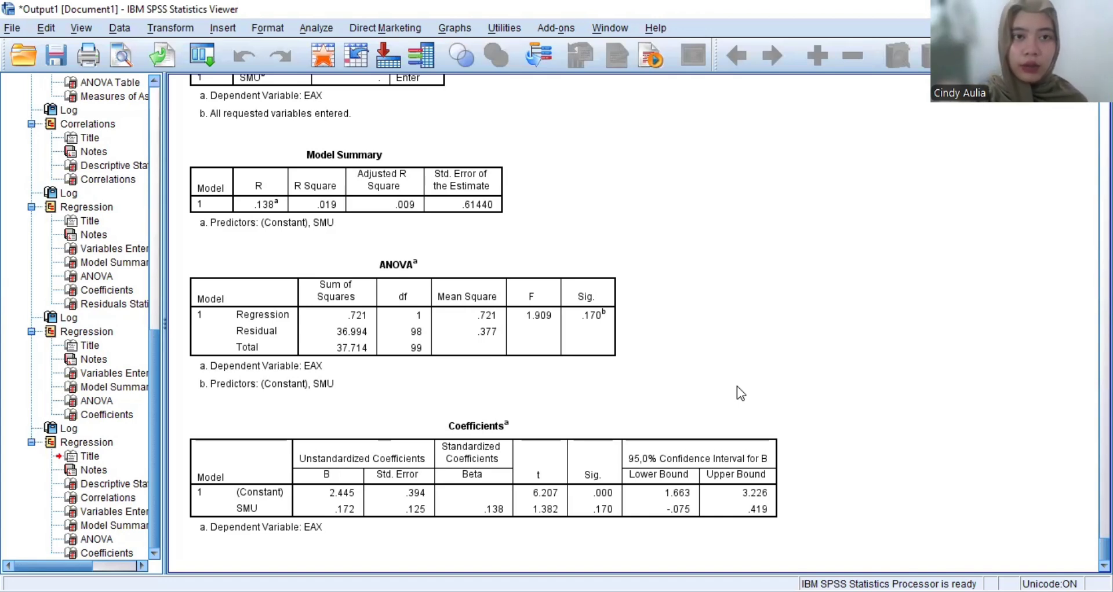
Switch to the SPSS output and set up an Independent-Samples T Test with EAX as the test variable.
{"action": "left_click", "coordinate": [306, 30]}
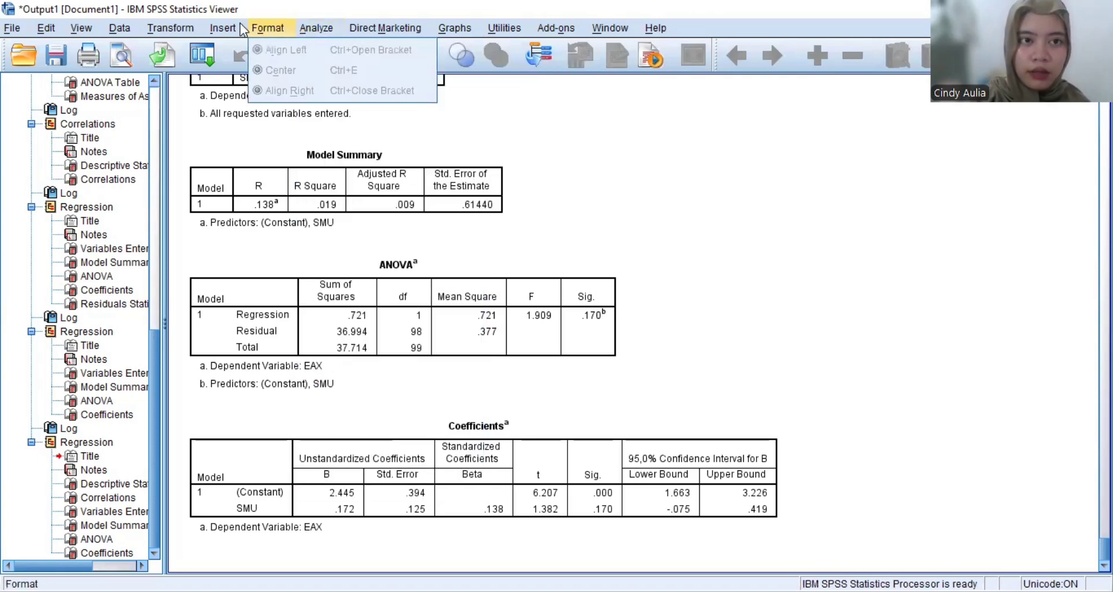
{"action": "mouse_move", "coordinate": [186, 30]}
{"action": "mouse_move", "coordinate": [309, 30]}
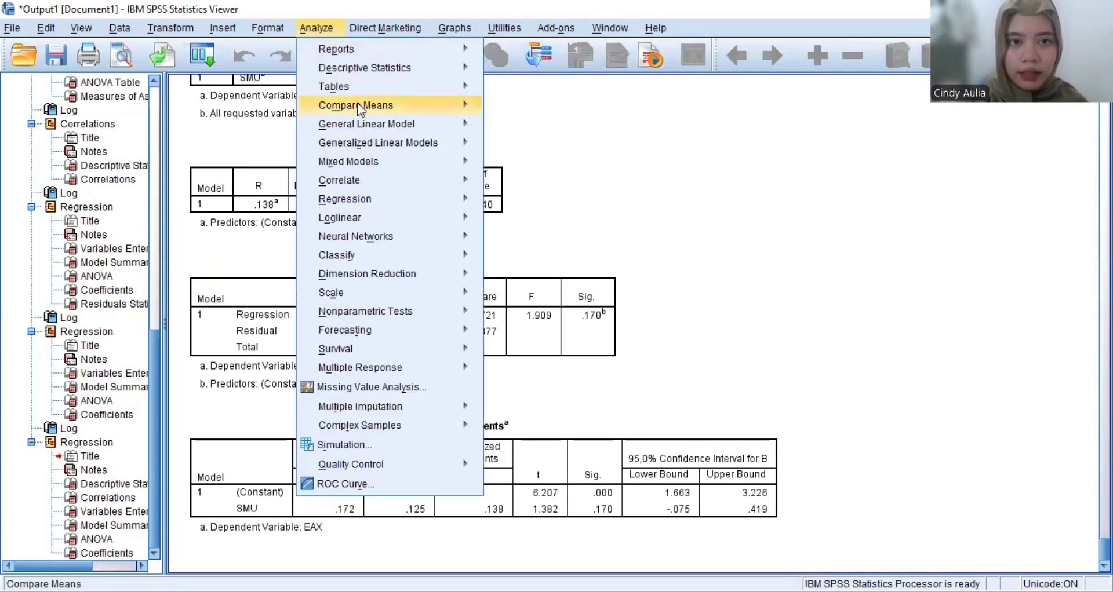
{"action": "mouse_move", "coordinate": [364, 110]}
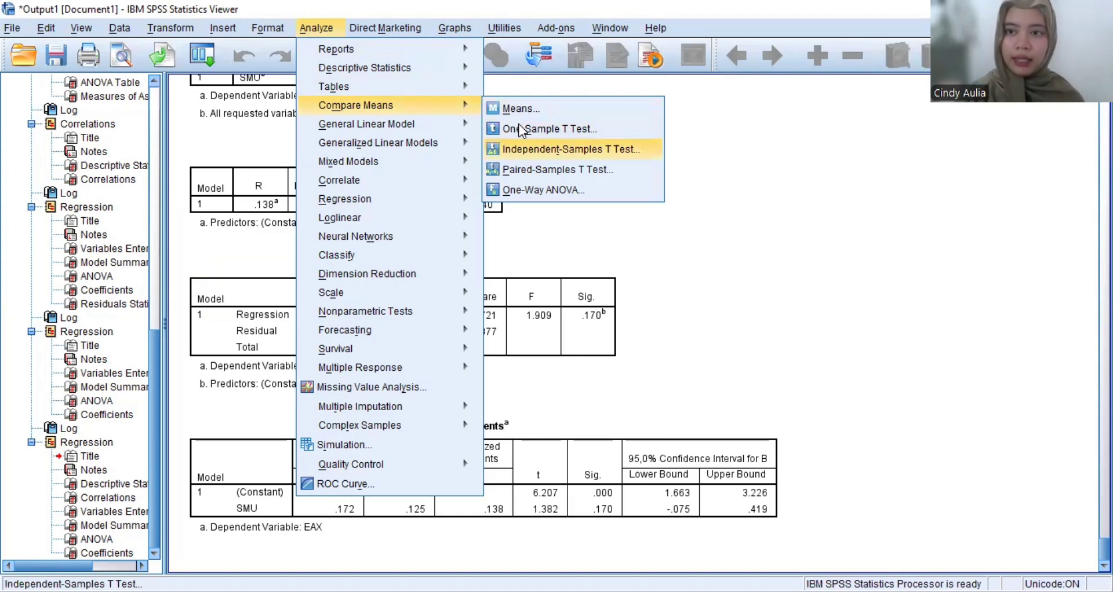
{"action": "key", "text": "Return"}
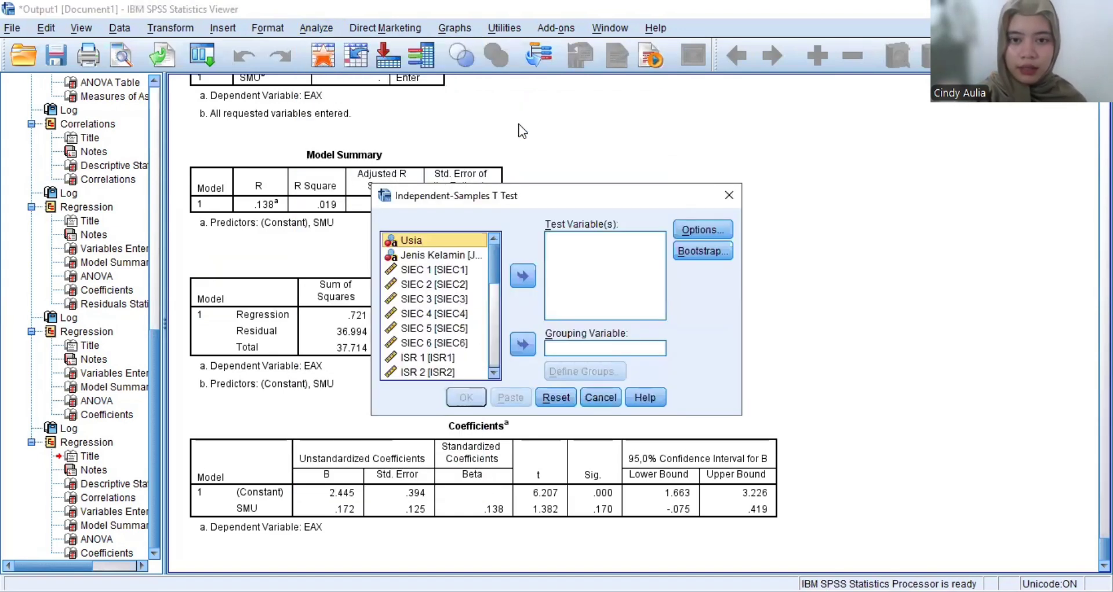
{"action": "left_click_drag", "start_coordinate": [492, 263], "coordinate": [494, 356]}
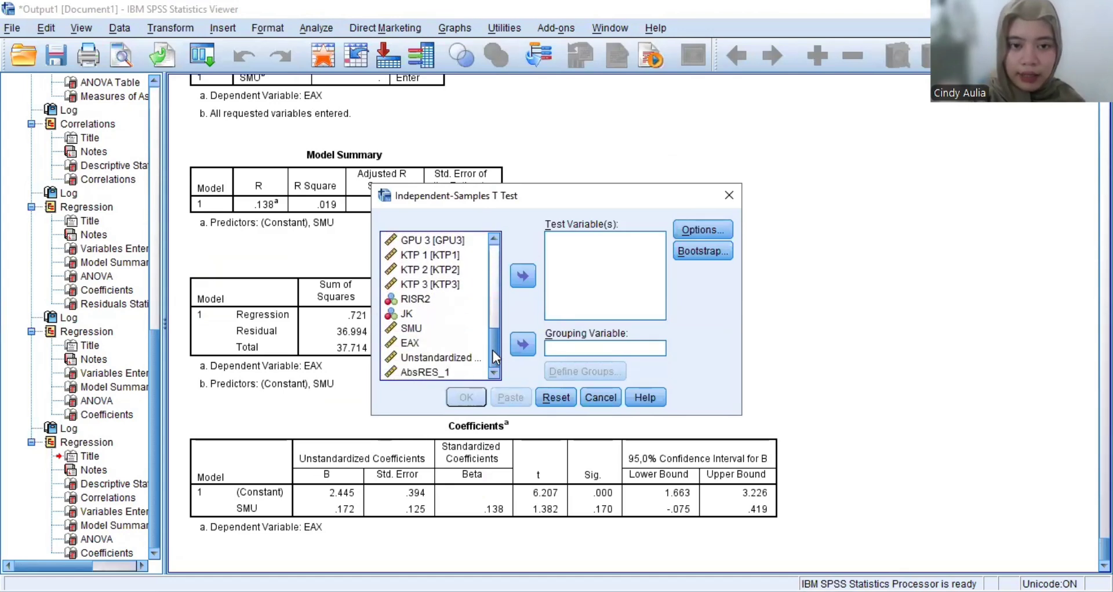
{"action": "left_click", "coordinate": [445, 341]}
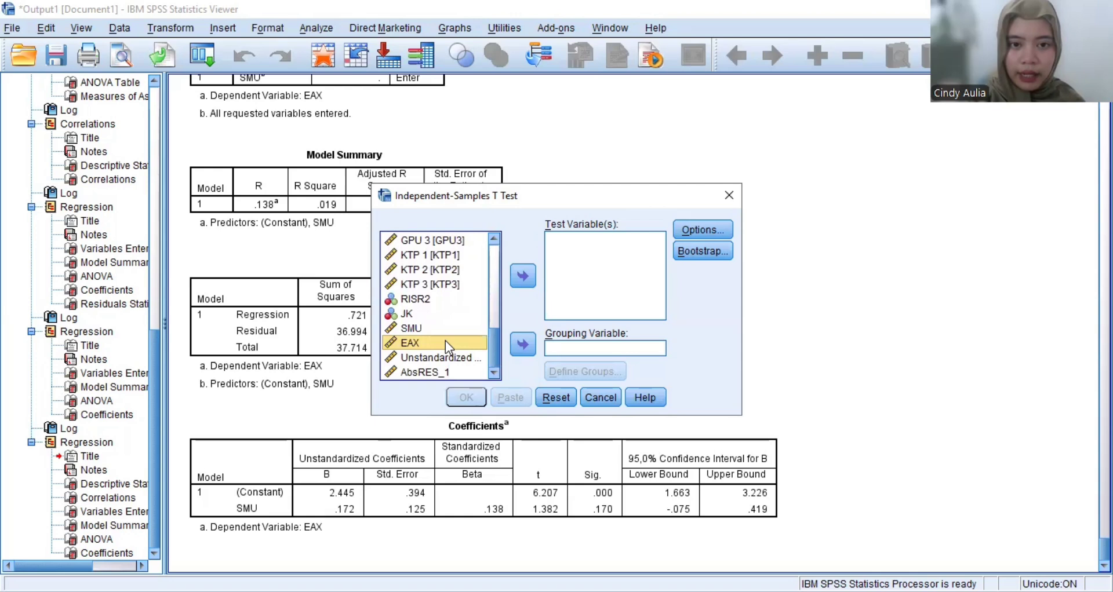
{"action": "left_click", "coordinate": [529, 274]}
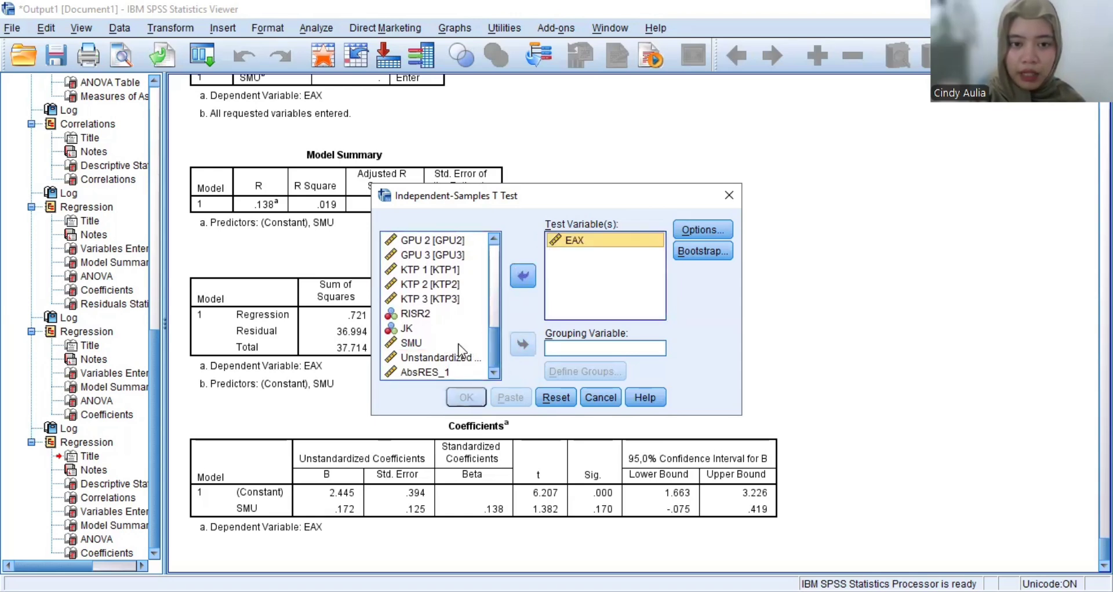
Use JK as the grouping variable and define its groups by the values 1 and 2.
{"action": "left_click", "coordinate": [440, 328]}
{"action": "left_click", "coordinate": [522, 346]}
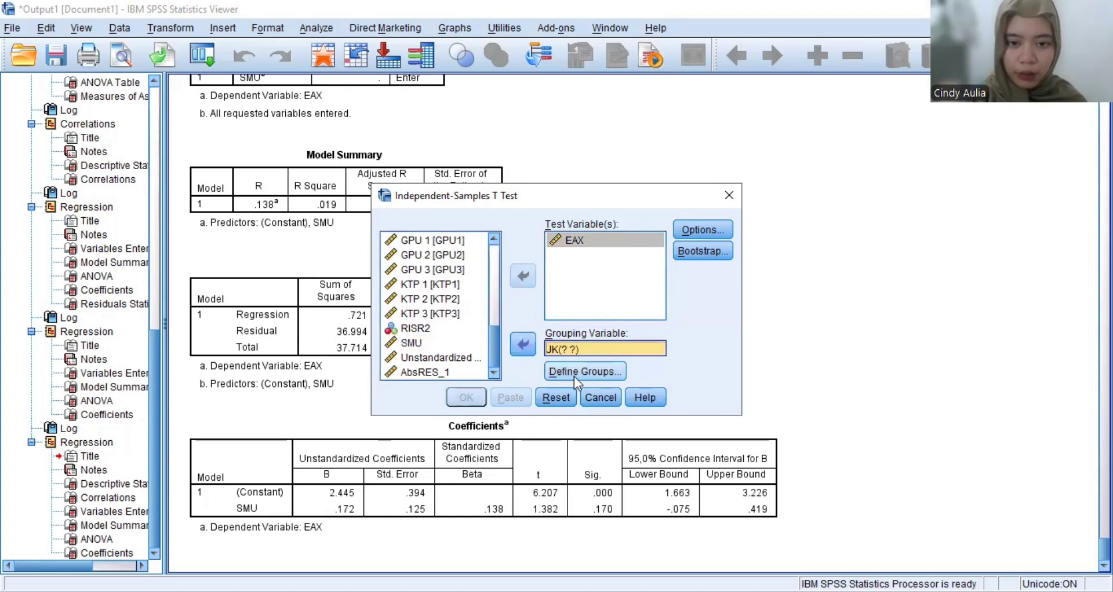
{"action": "left_click", "coordinate": [574, 377]}
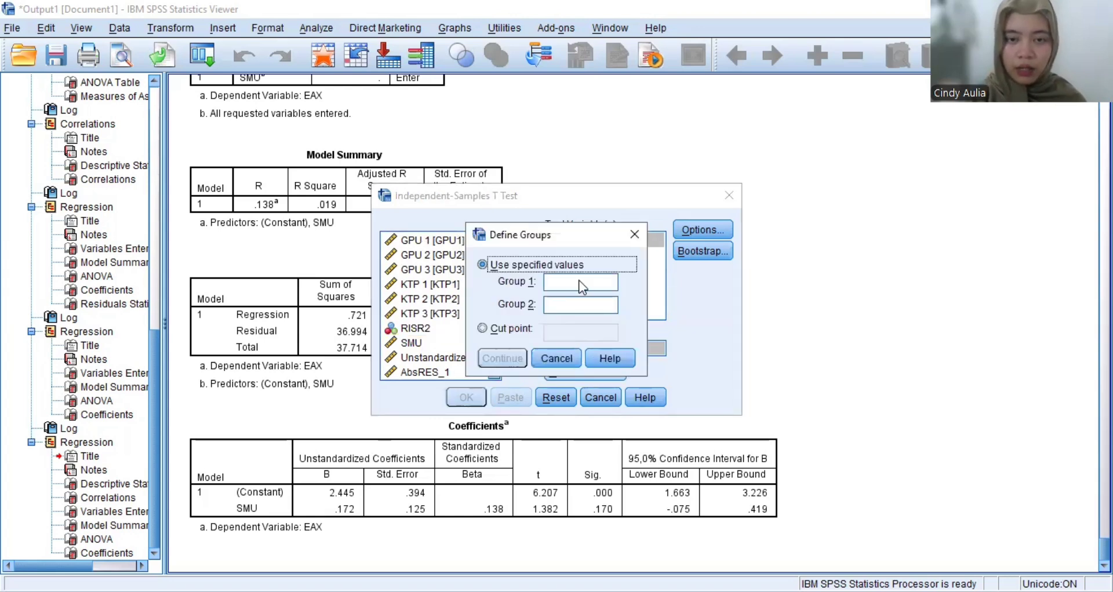
{"action": "left_click", "coordinate": [582, 286]}
{"action": "type", "text": "1"}
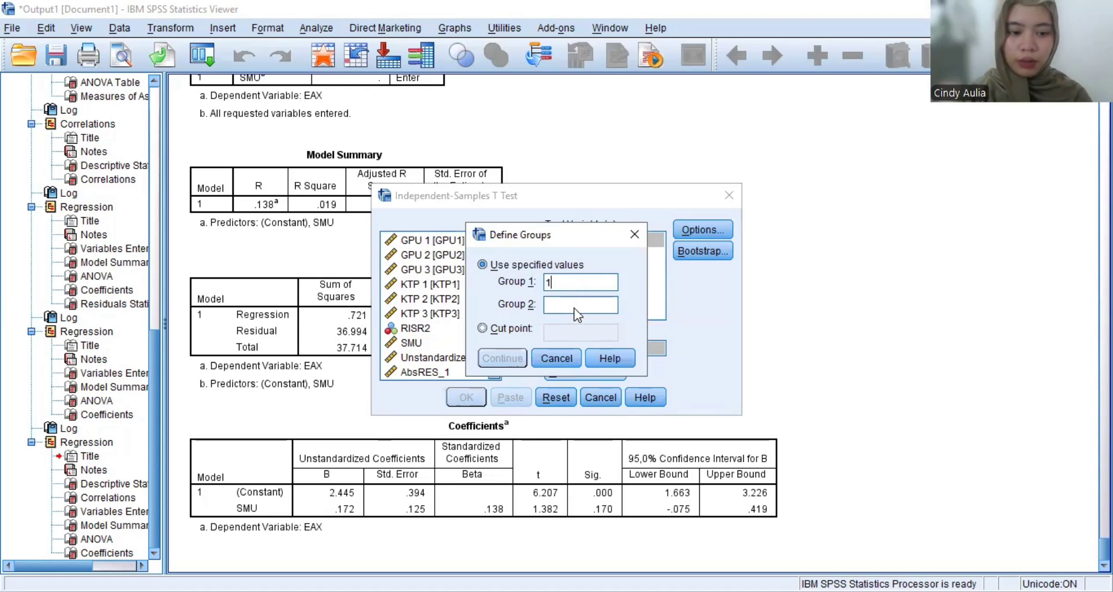
{"action": "left_click", "coordinate": [573, 308]}
{"action": "type", "text": "2"}
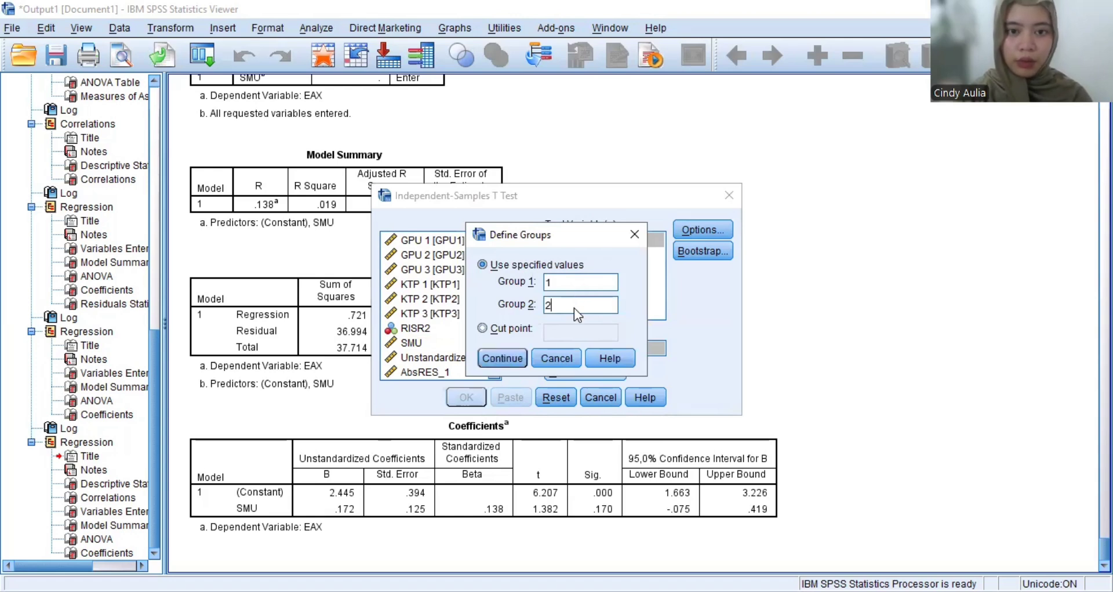
{"action": "left_click", "coordinate": [503, 358]}
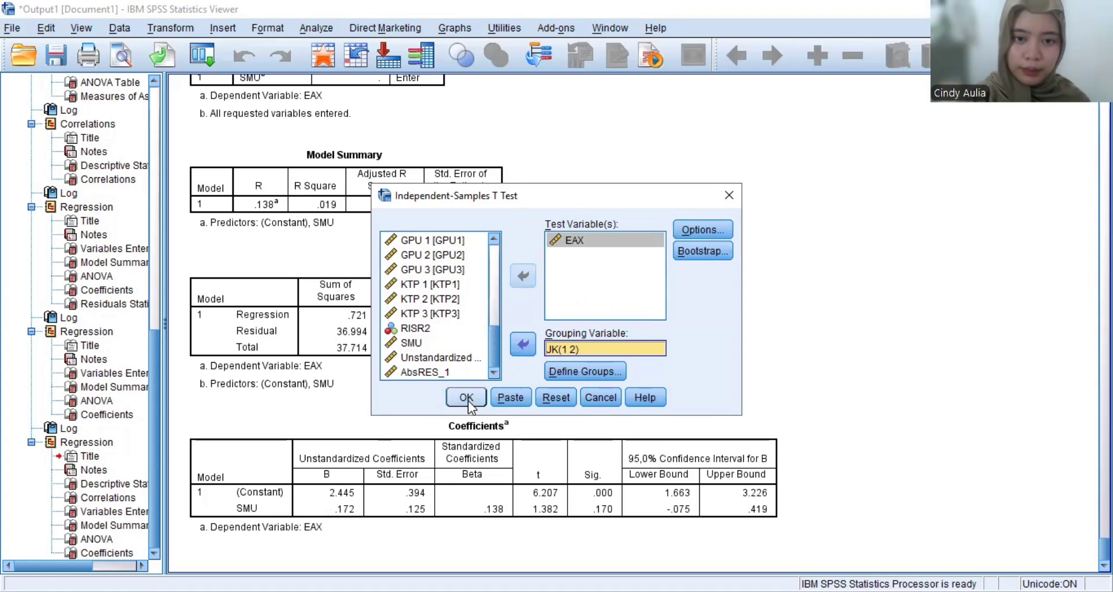
Keep the 95% confidence interval and analysis-by-analysis exclusion in the options, and run the t test.
{"action": "left_click", "coordinate": [698, 223]}
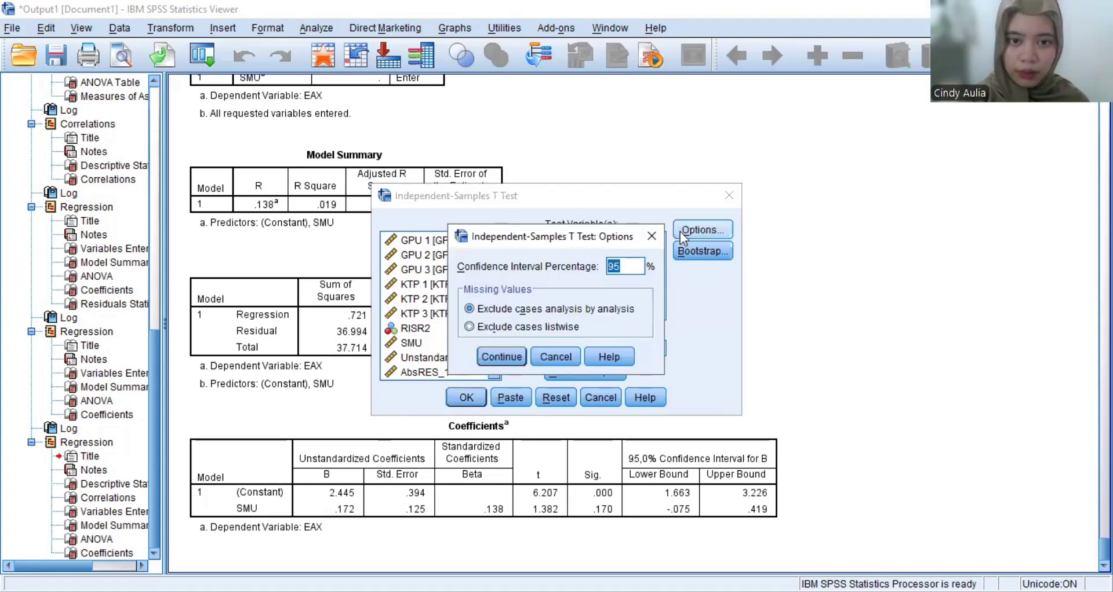
{"action": "left_click", "coordinate": [510, 353]}
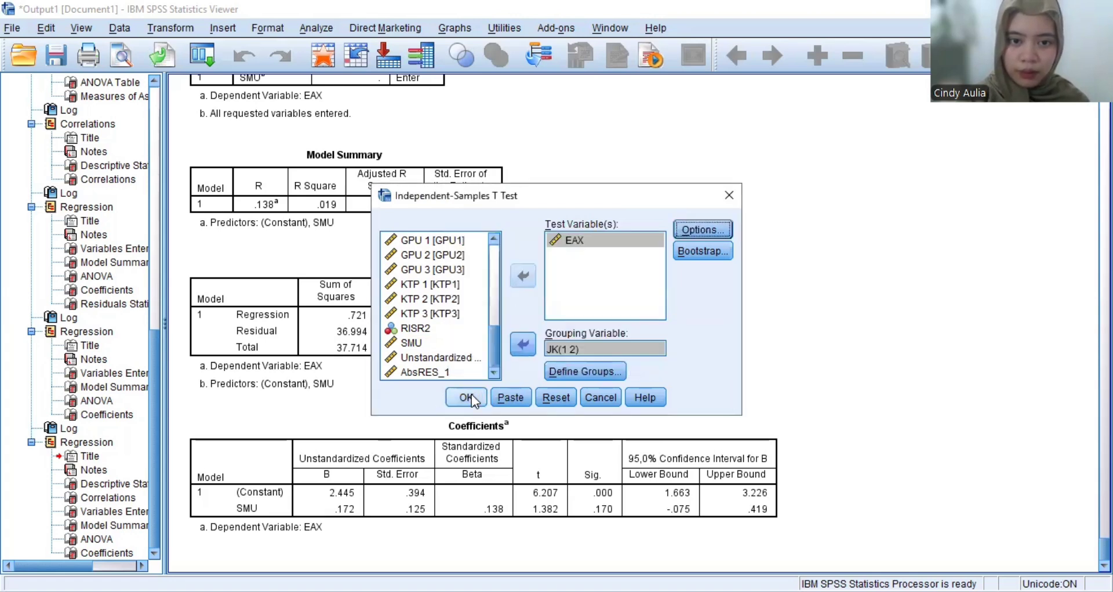
{"action": "left_click", "coordinate": [470, 398]}
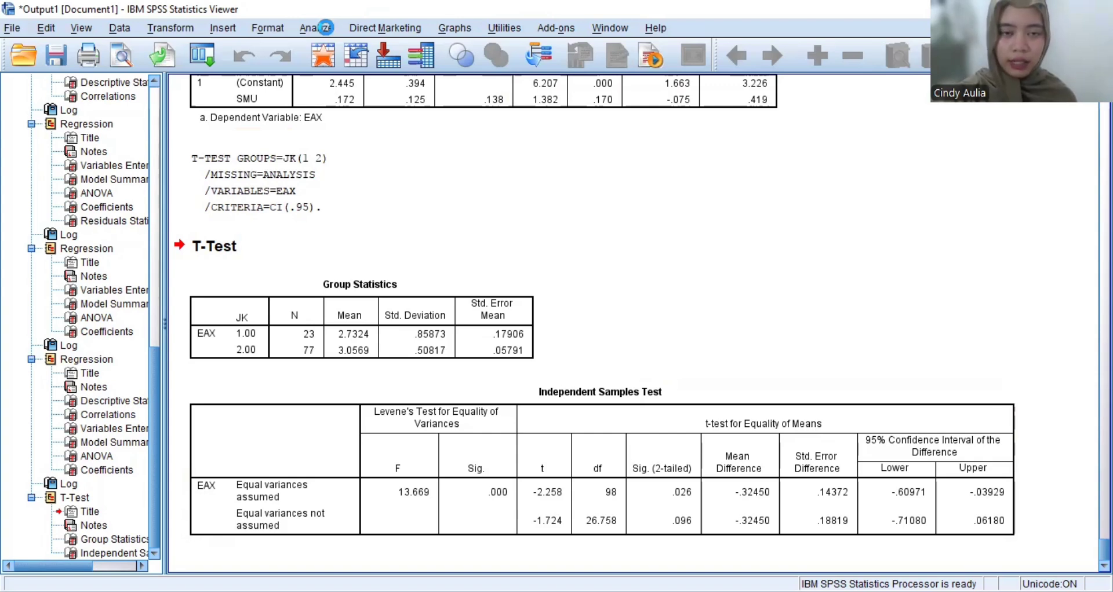
Open a One-Way ANOVA and add SMU to its dependent list.
{"action": "left_click", "coordinate": [318, 24]}
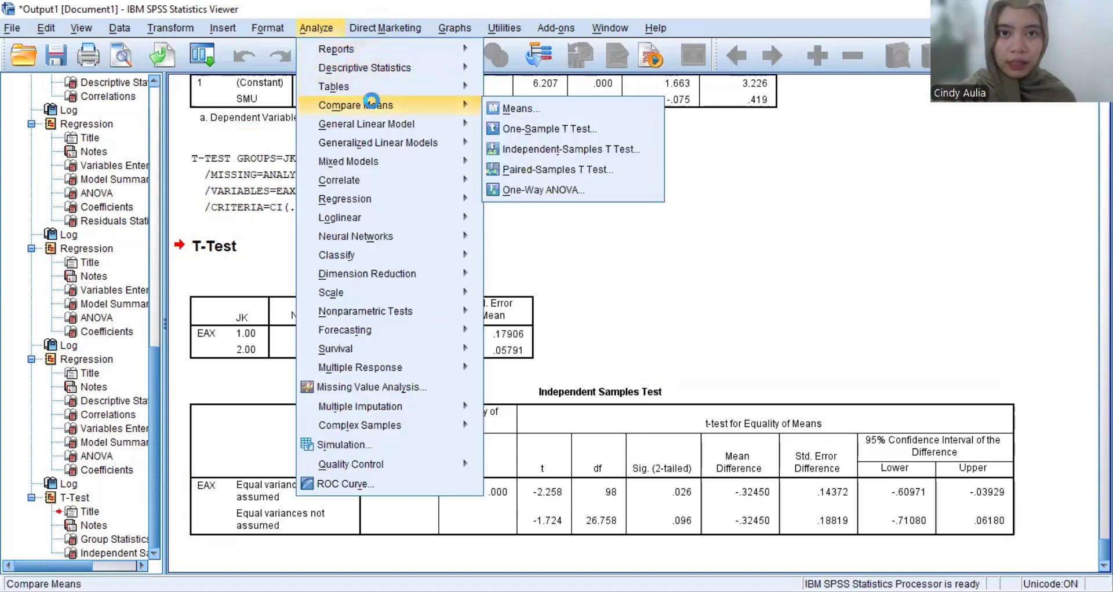
{"action": "mouse_move", "coordinate": [375, 70]}
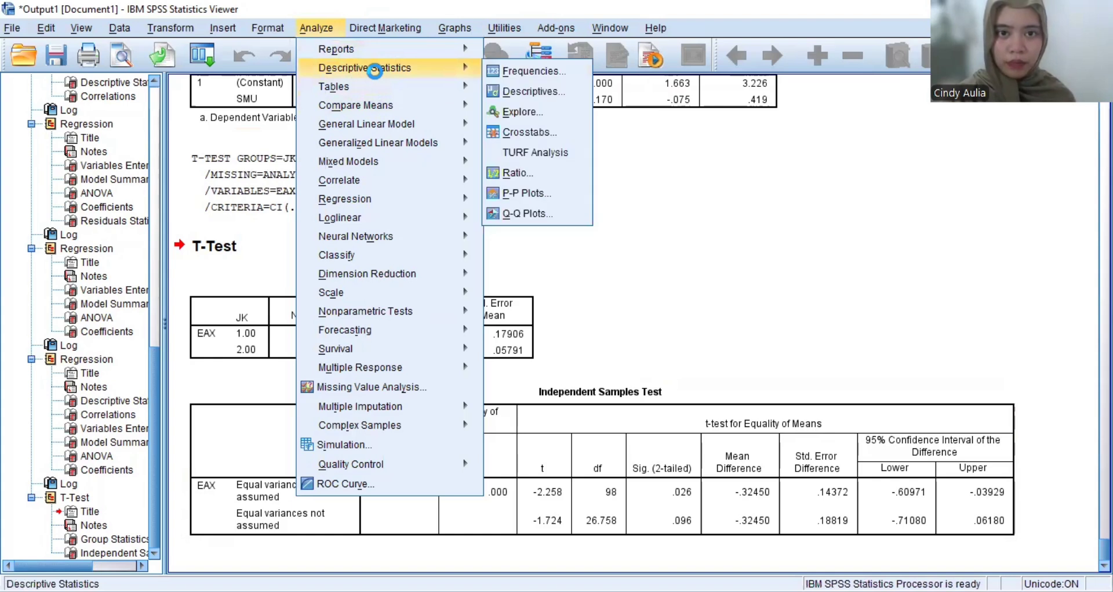
{"action": "key", "text": "Down"}
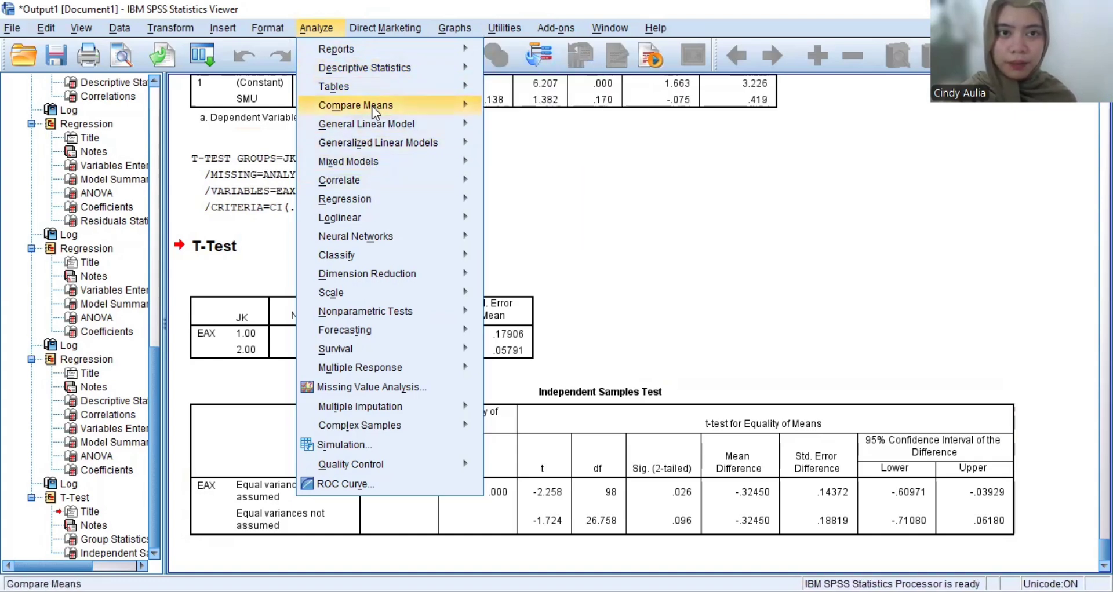
{"action": "mouse_move", "coordinate": [363, 219]}
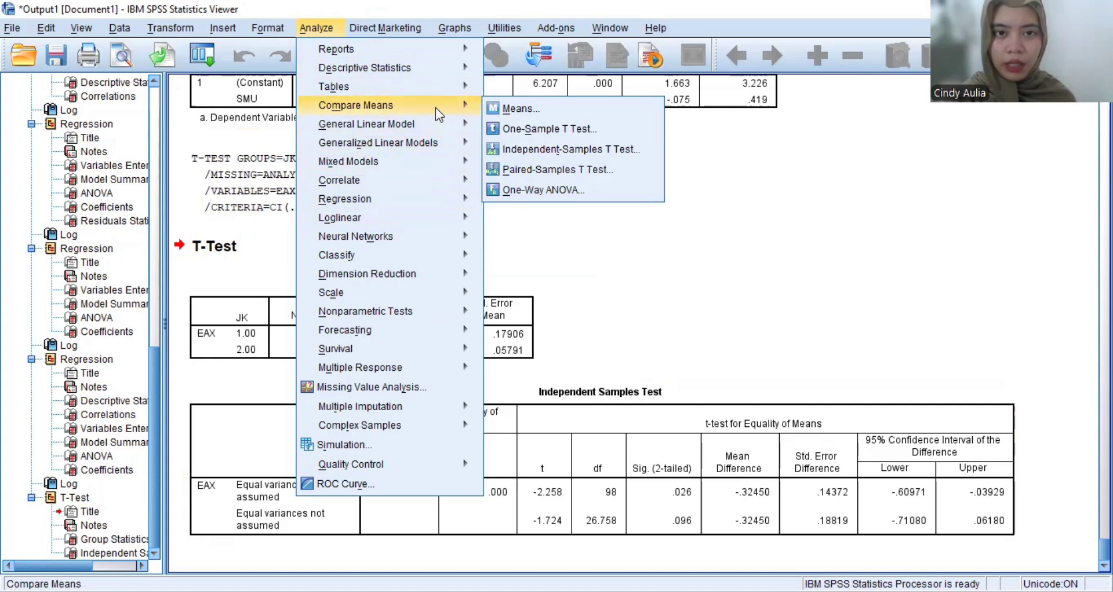
{"action": "left_click", "coordinate": [510, 192]}
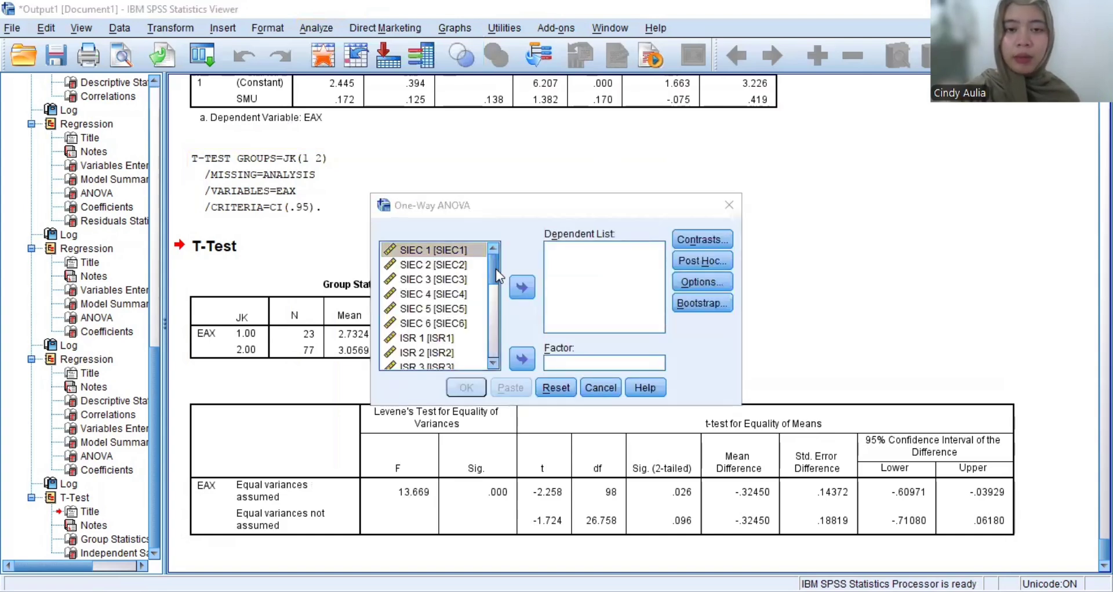
{"action": "left_click_drag", "start_coordinate": [496, 269], "coordinate": [494, 365]}
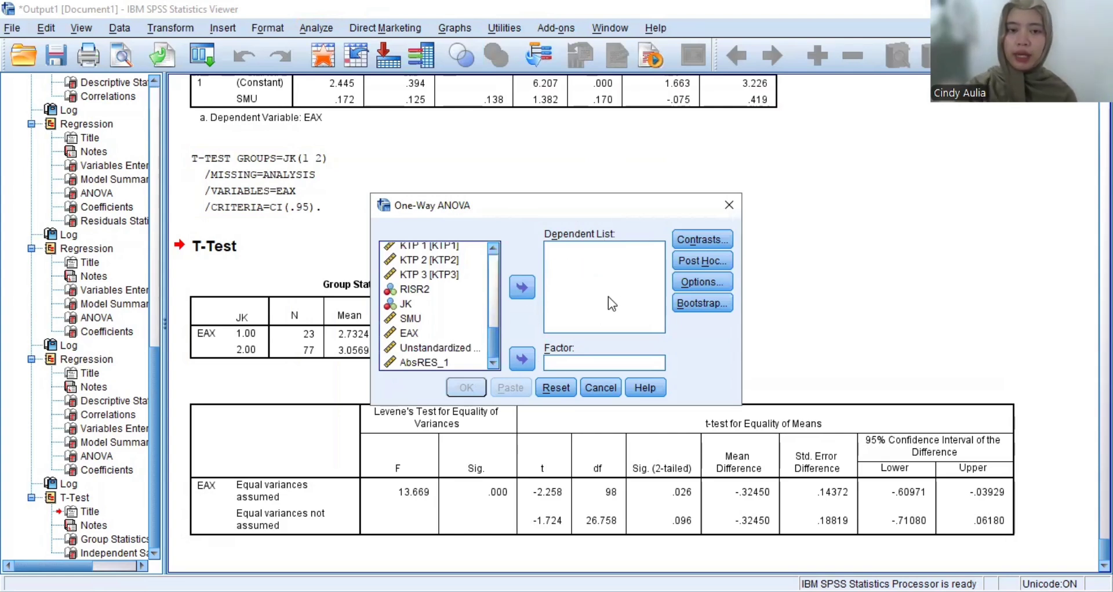
{"action": "left_click", "coordinate": [409, 320]}
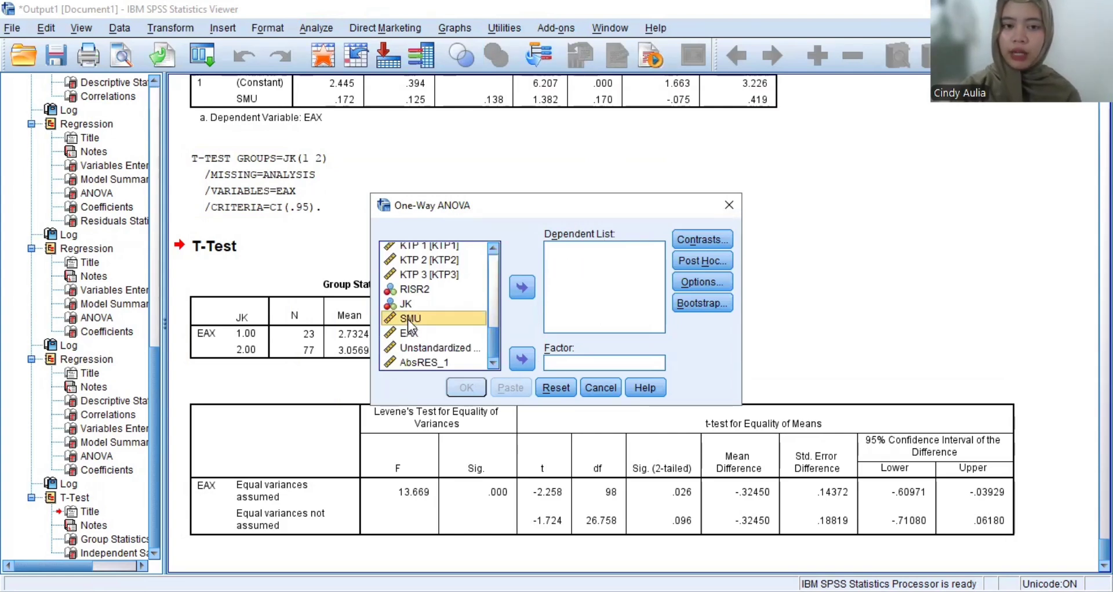
{"action": "left_click", "coordinate": [527, 284]}
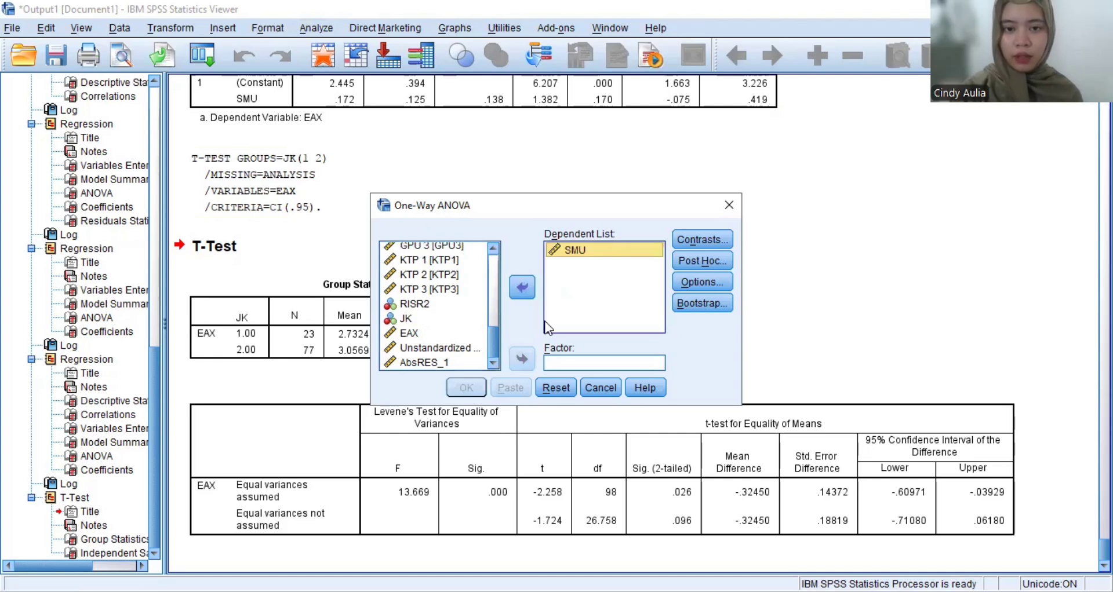
Assign JK as the factor of the One-Way ANOVA.
{"action": "left_click", "coordinate": [576, 365]}
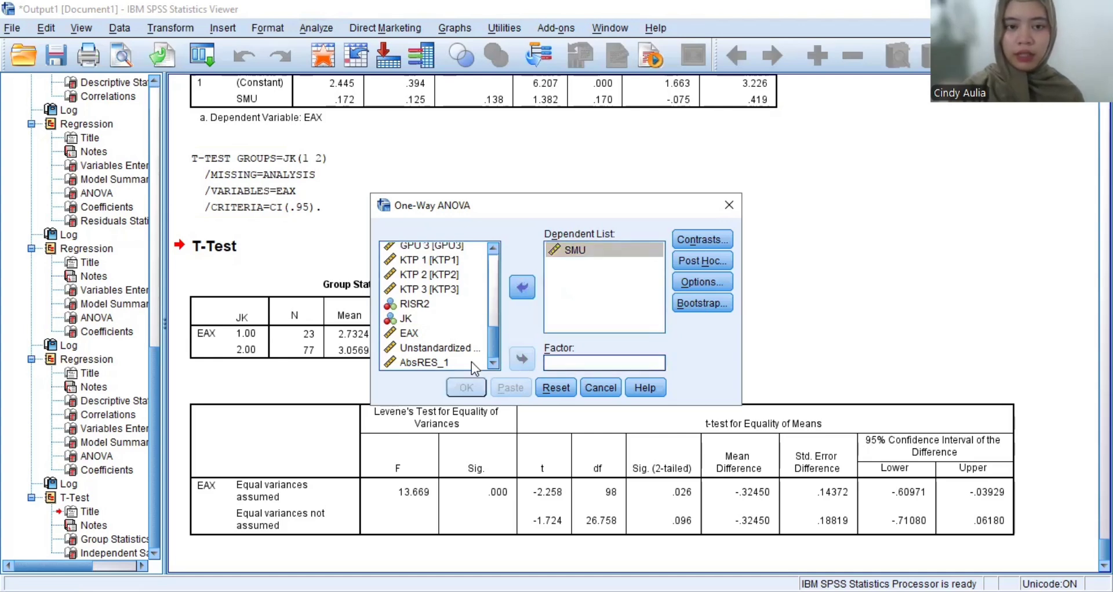
{"action": "left_click", "coordinate": [437, 316]}
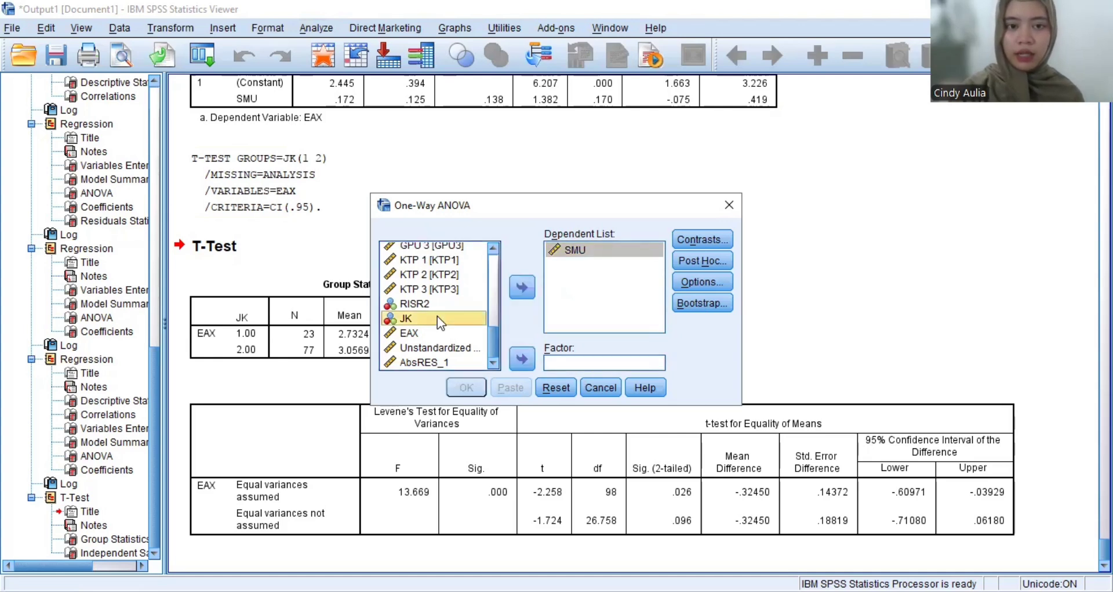
{"action": "left_click", "coordinate": [574, 360]}
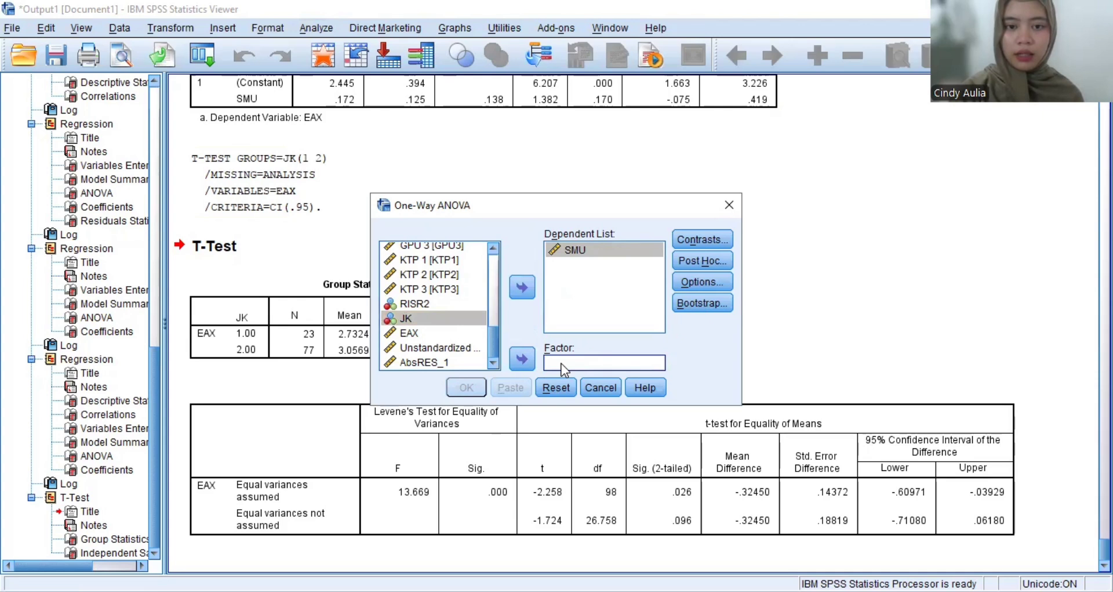
{"action": "left_click", "coordinate": [521, 359]}
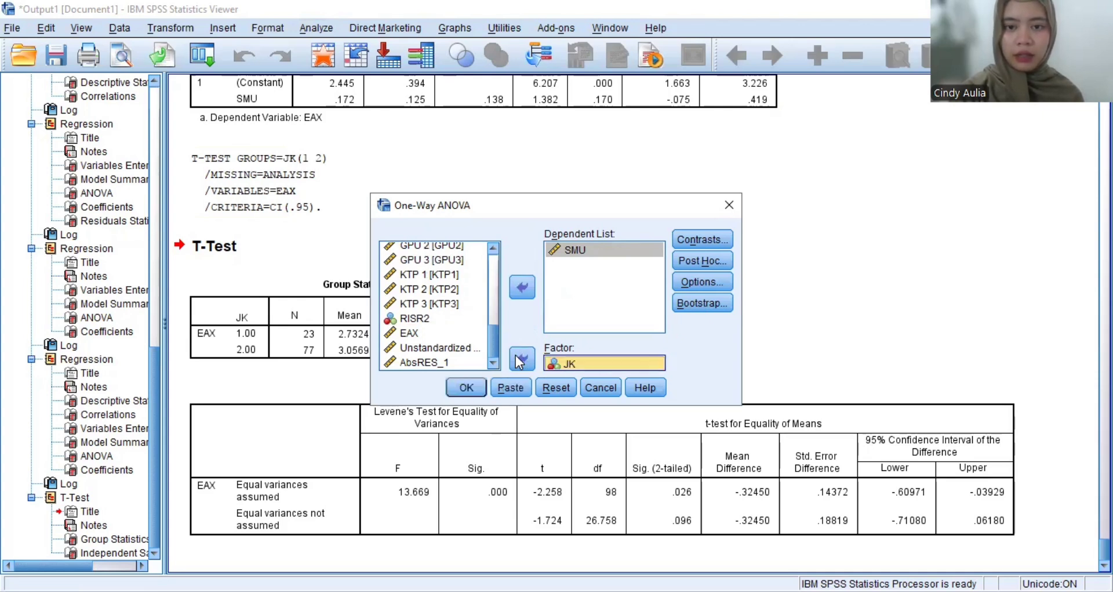
Include descriptive statistics and the homogeneity of variance test in the One-Way ANOVA, and run the analysis.
{"action": "left_click", "coordinate": [695, 282]}
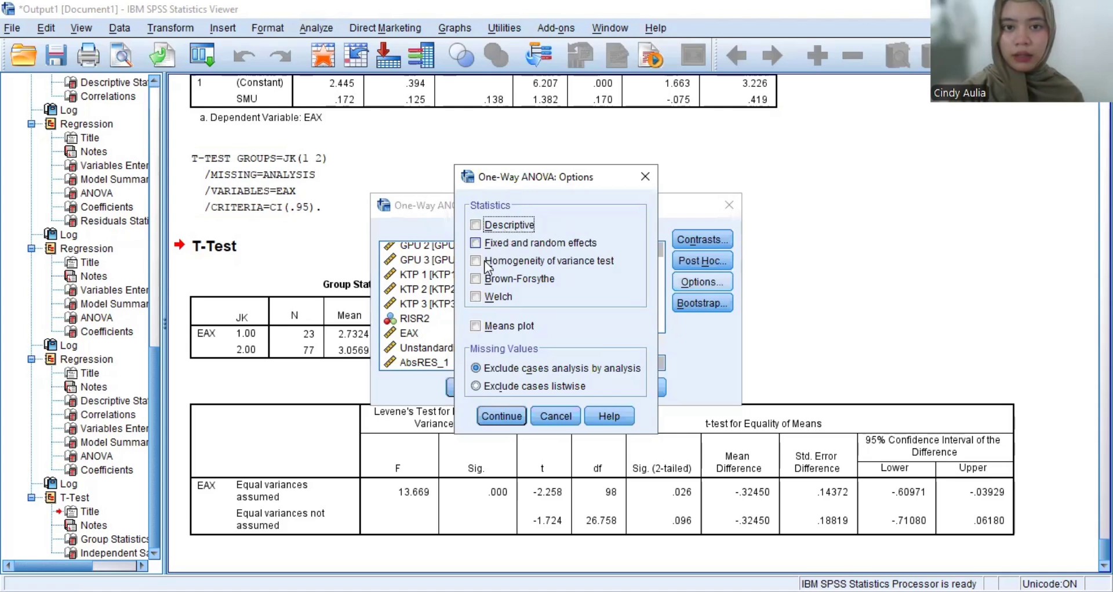
{"action": "left_click", "coordinate": [477, 261]}
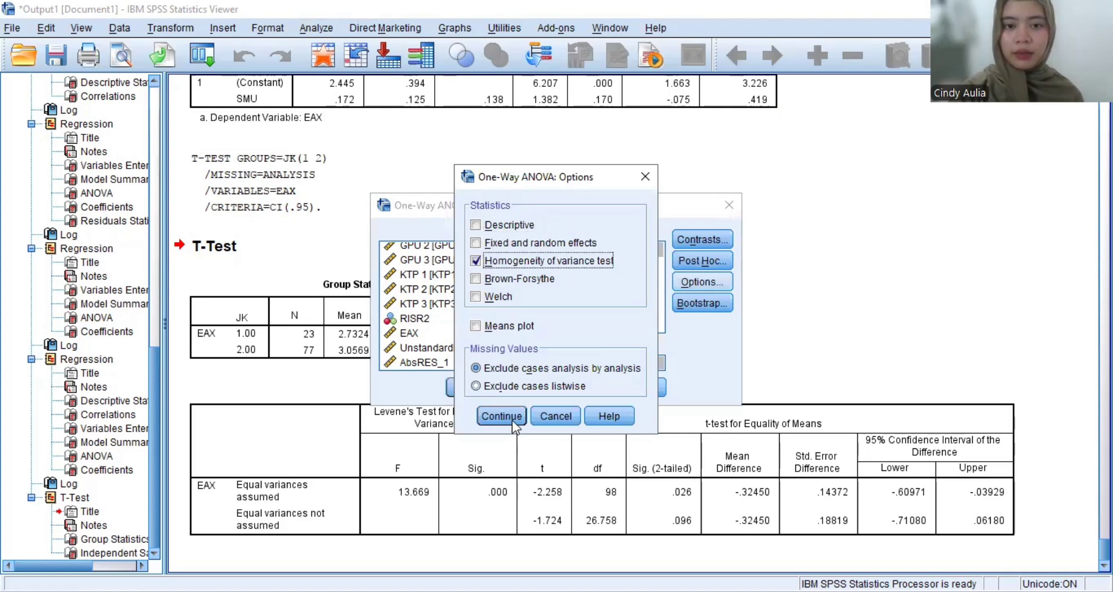
{"action": "left_click", "coordinate": [476, 228]}
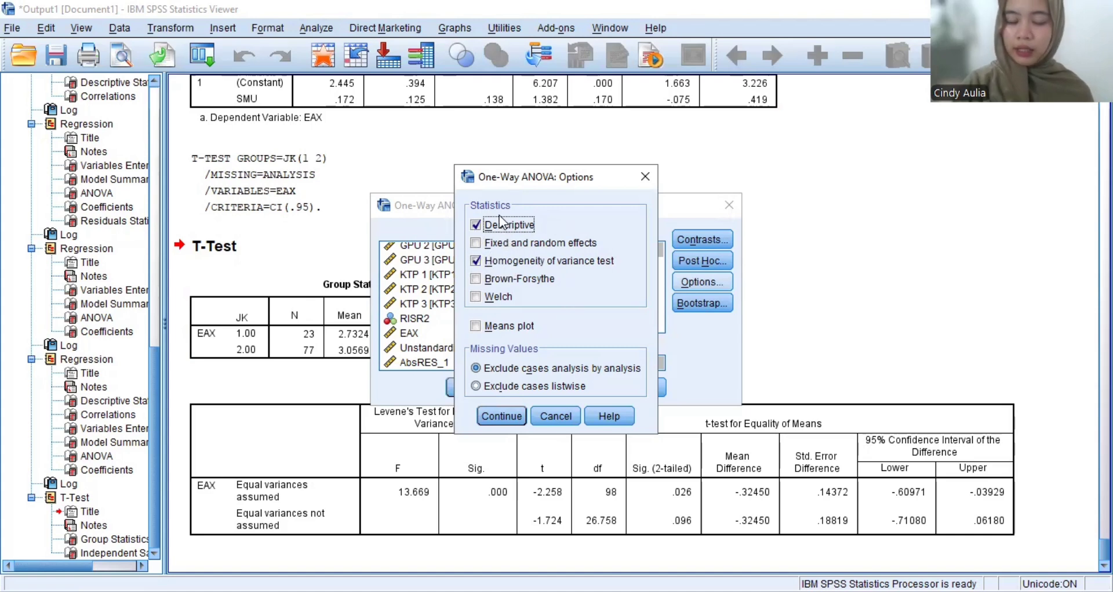
{"action": "left_click", "coordinate": [500, 418]}
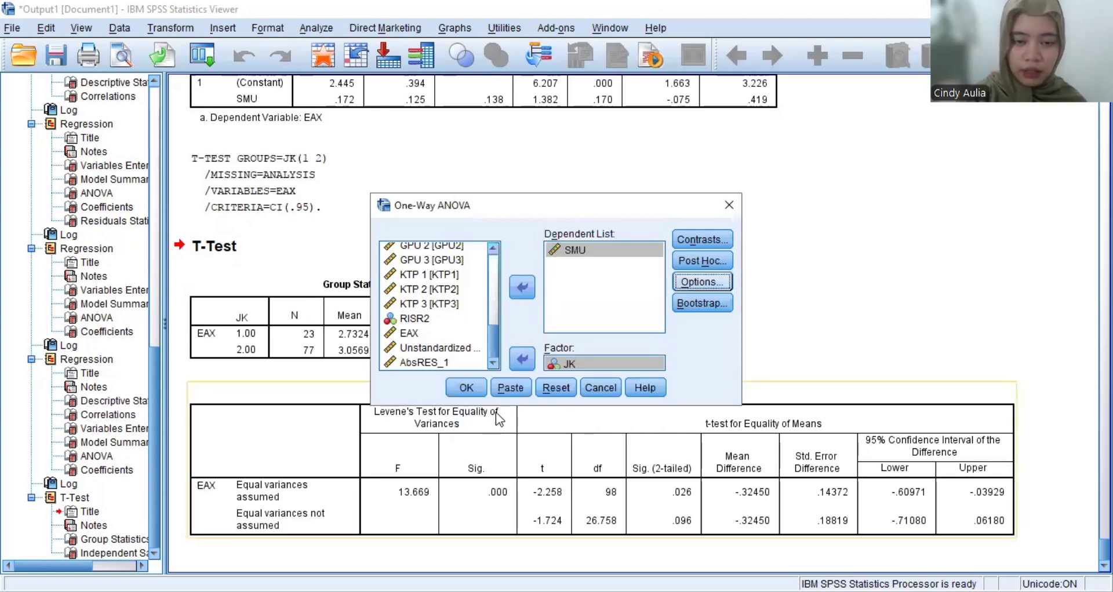
{"action": "left_click", "coordinate": [466, 389]}
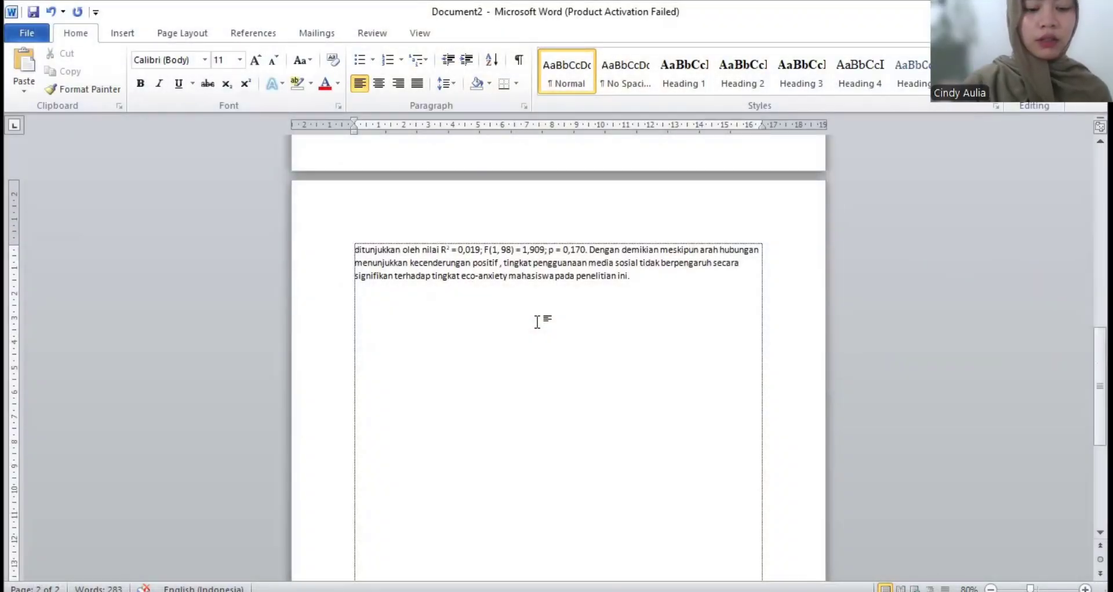
Switch to the Word document and add the heading "Hasil uji T" below the regression paragraph.
{"action": "left_click", "coordinate": [538, 322]}
{"action": "type", "text": "H"}
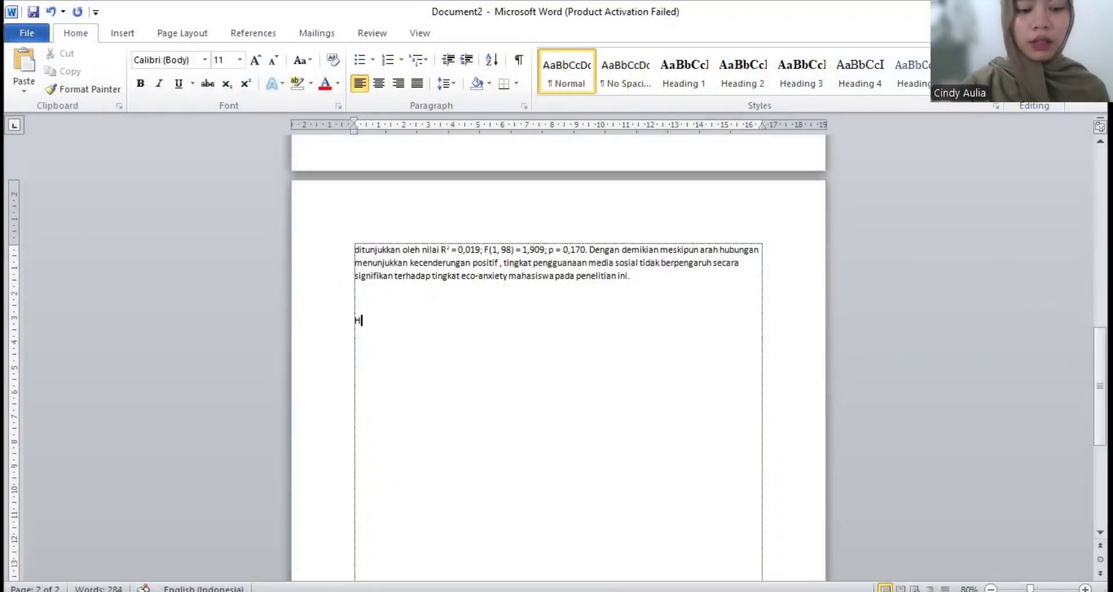
{"action": "type", "text": "asil u"}
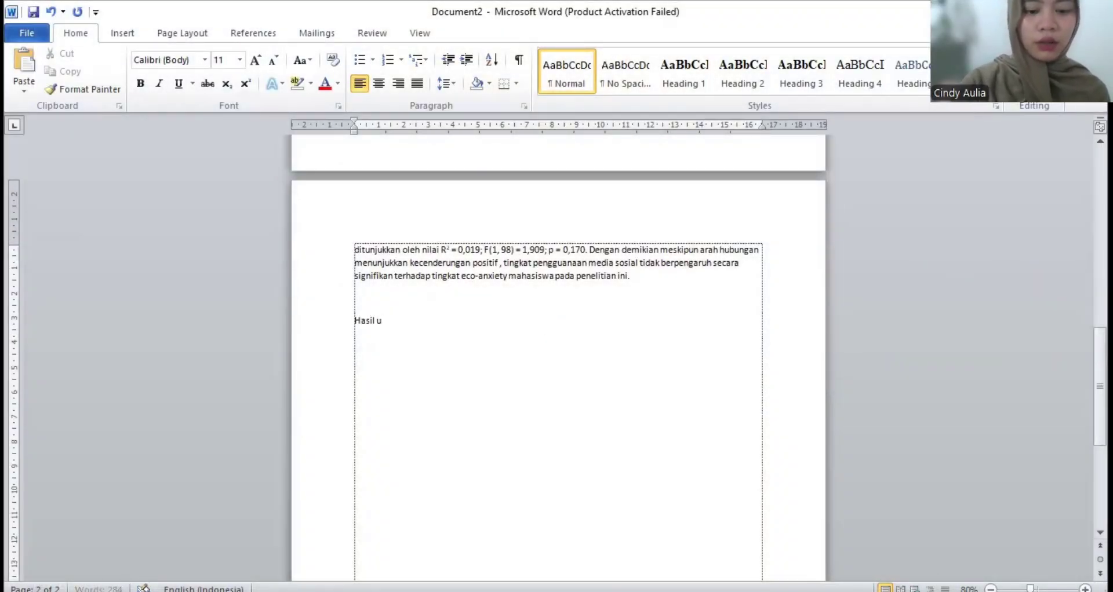
{"action": "type", "text": "ji T"}
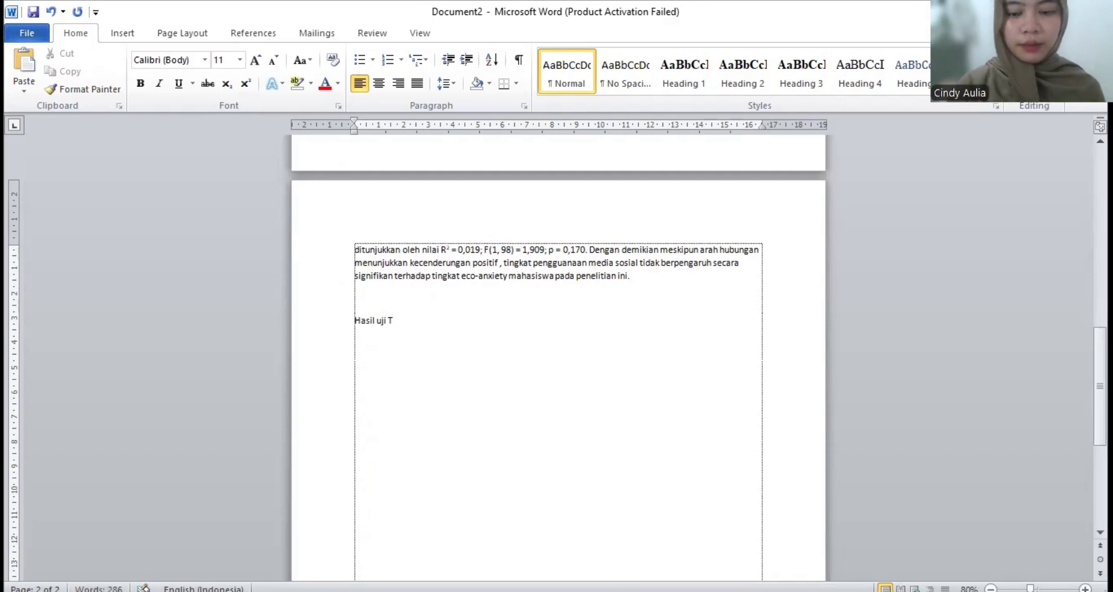
{"action": "key", "text": "Return"}
Write the null hypothesis under the heading: "Ho: Tidak ada perbedaan tingkat eco-anxiety antara mahasiswa laki-laki dan mahasiswa perempuan".
{"action": "type", "text": "Ho"}
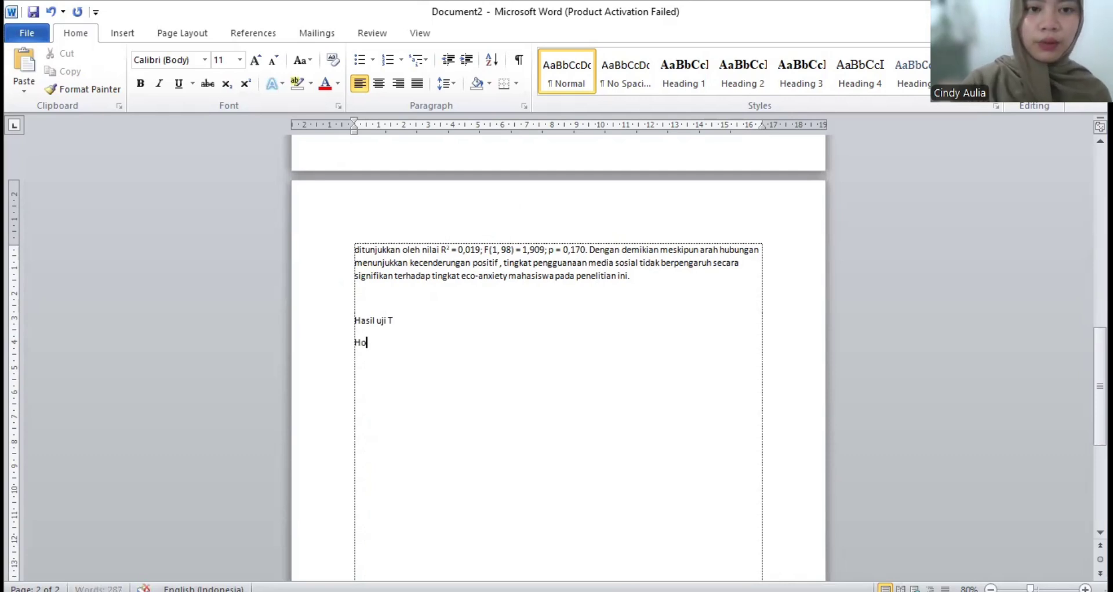
{"action": "type", "text": ": Tidak ada perbedaan tingkat eco-anxiety antatra"}
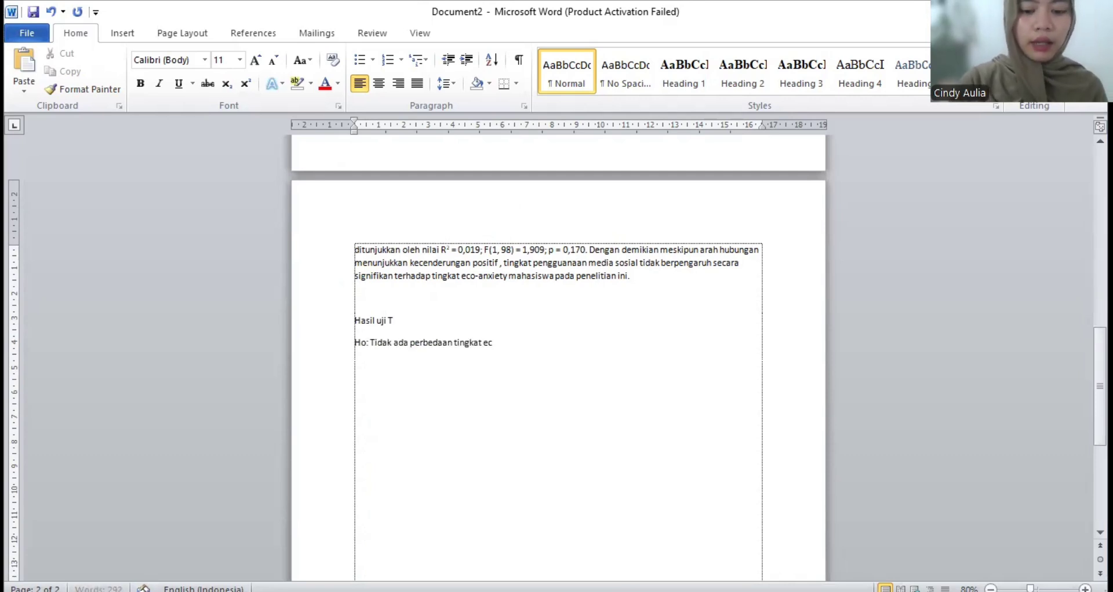
{"action": "key", "text": "BackSpace"}
{"action": "key", "text": "BackSpace"}
{"action": "key", "text": "BackSpace"}
{"action": "type", "text": "ra mahasiswa "}
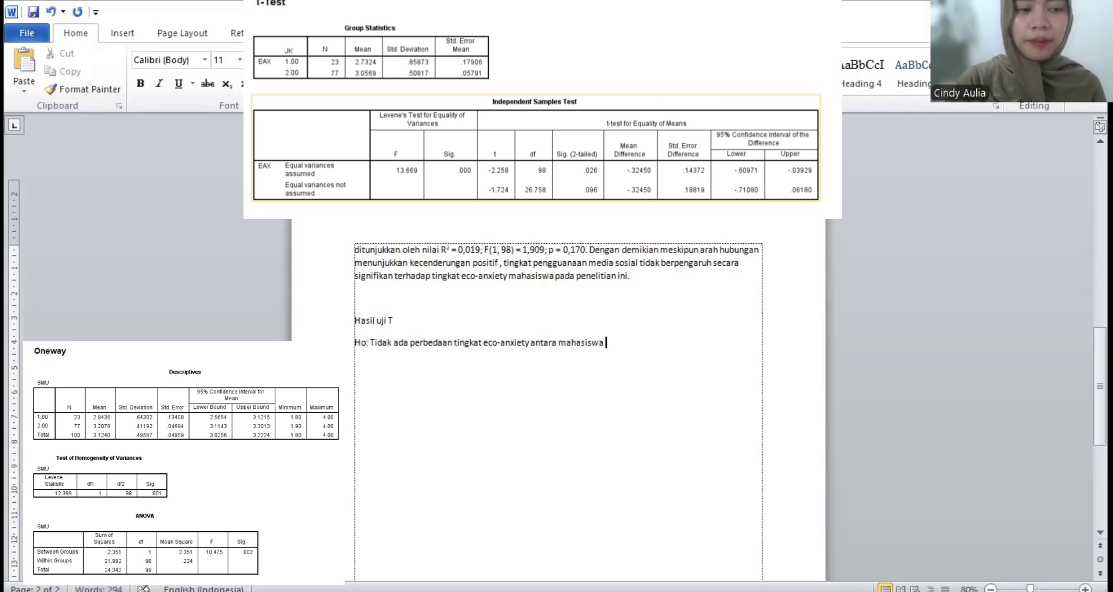
{"action": "type", "text": "laki-laki dan mahasiswa perempuan "}
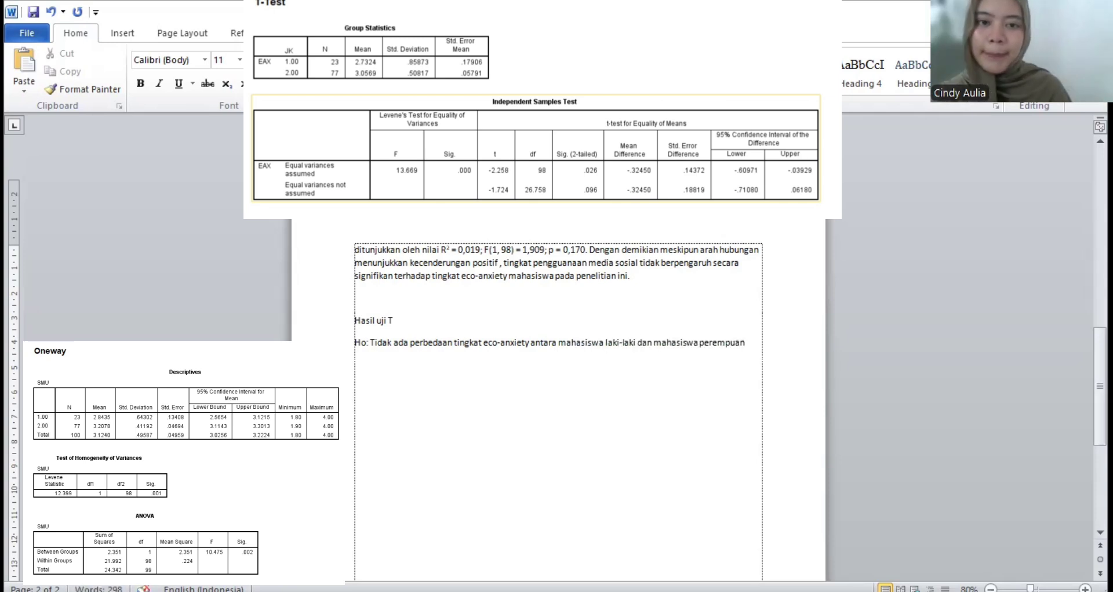
Add the alternative hypothesis on its own line: "Ha: Ada perbedaan tingkat eco-anxiety antara mahasiswa laki-laki dan mahasiswa perempuan".
{"action": "type", "text": "Ha: Ada perbedaan"}
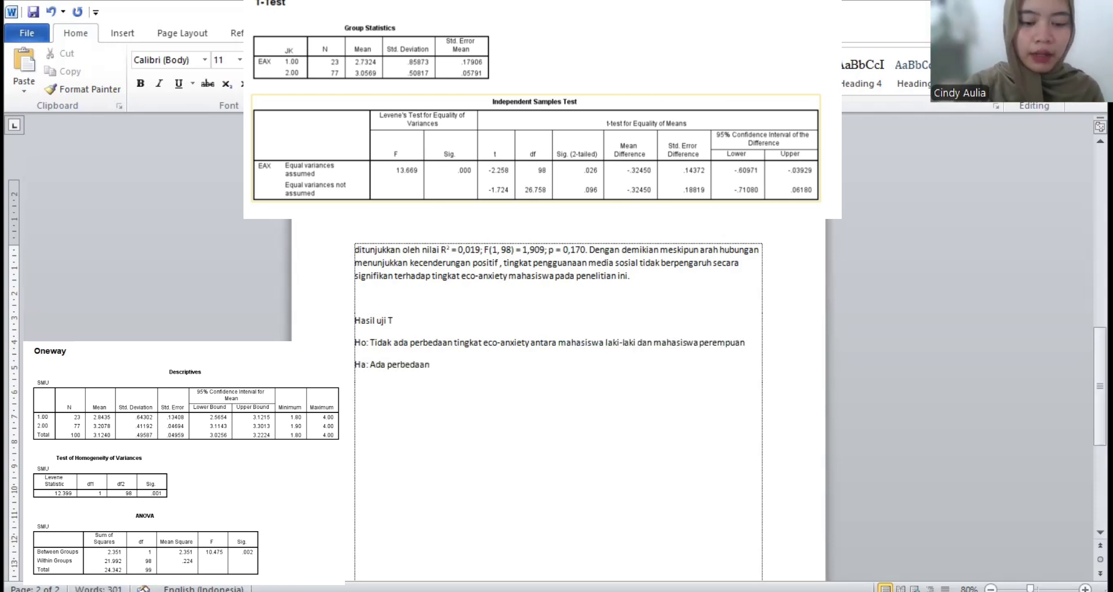
{"action": "type", "text": " tingkat eco-anxiety "}
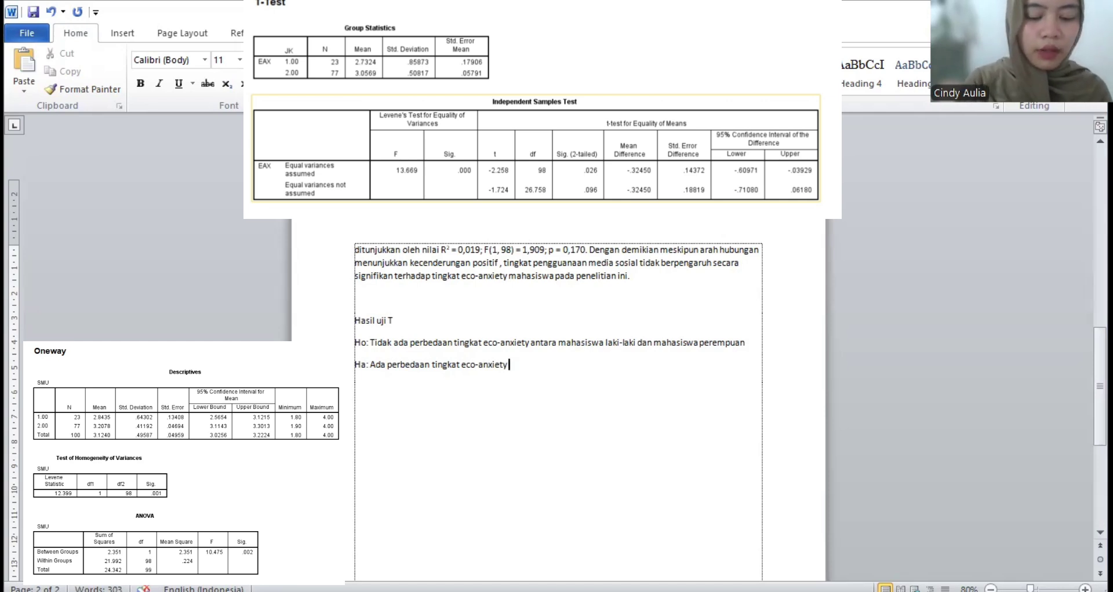
{"action": "type", "text": "antara mahasiswa laki-laki dan mahasiswa perempuan "}
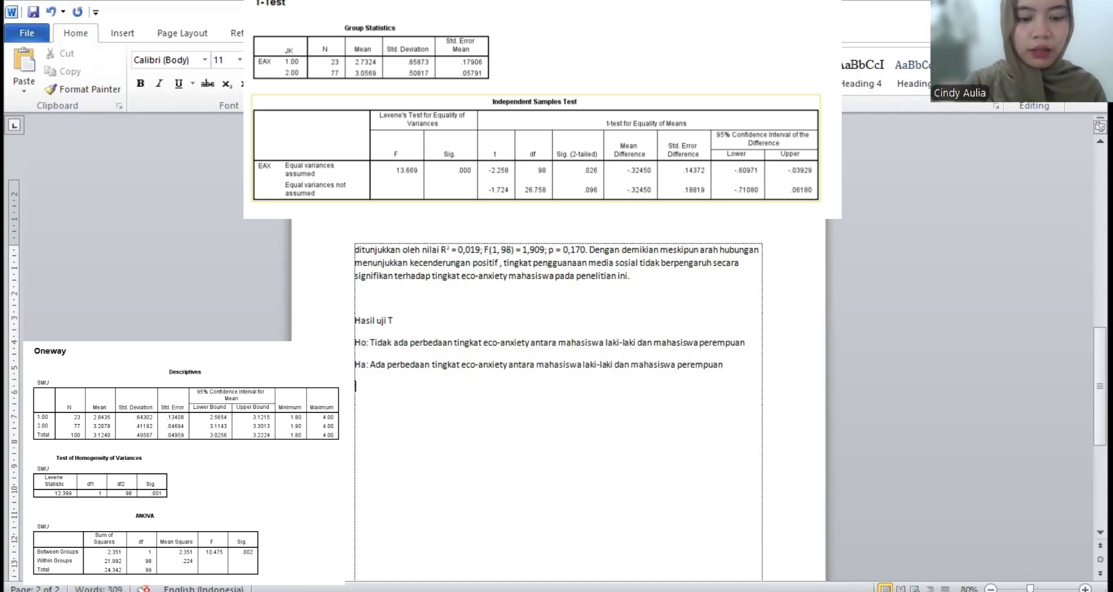
Begin the results paragraph: "Berdasarkan hasil uji independent sample T-Test, hasil menunjukka bahwa terdapat perbedaan signifikan nilai rata-rata eco-anxiety".
{"action": "type", "text": "Berdasarkan hasil uji independe"}
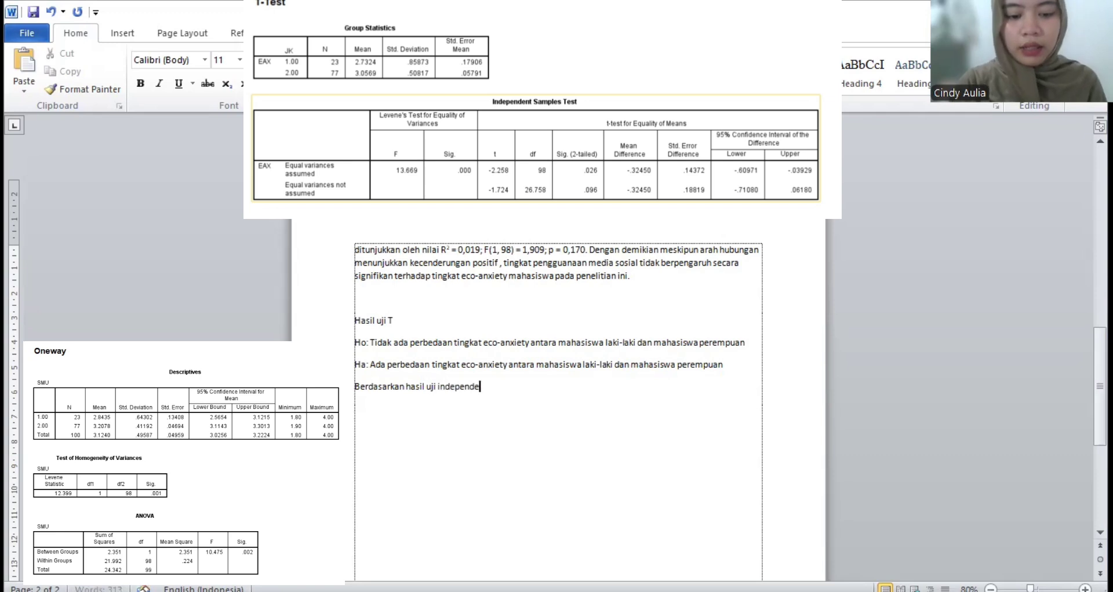
{"action": "type", "text": "nt sample T-"}
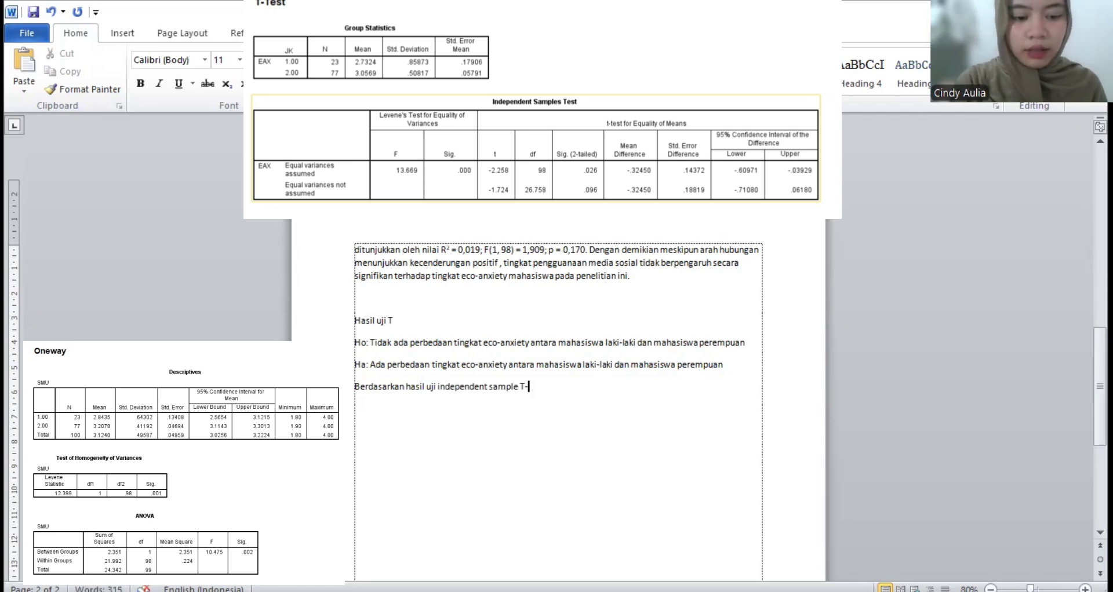
{"action": "type", "text": "Test, hasil menunjukka"}
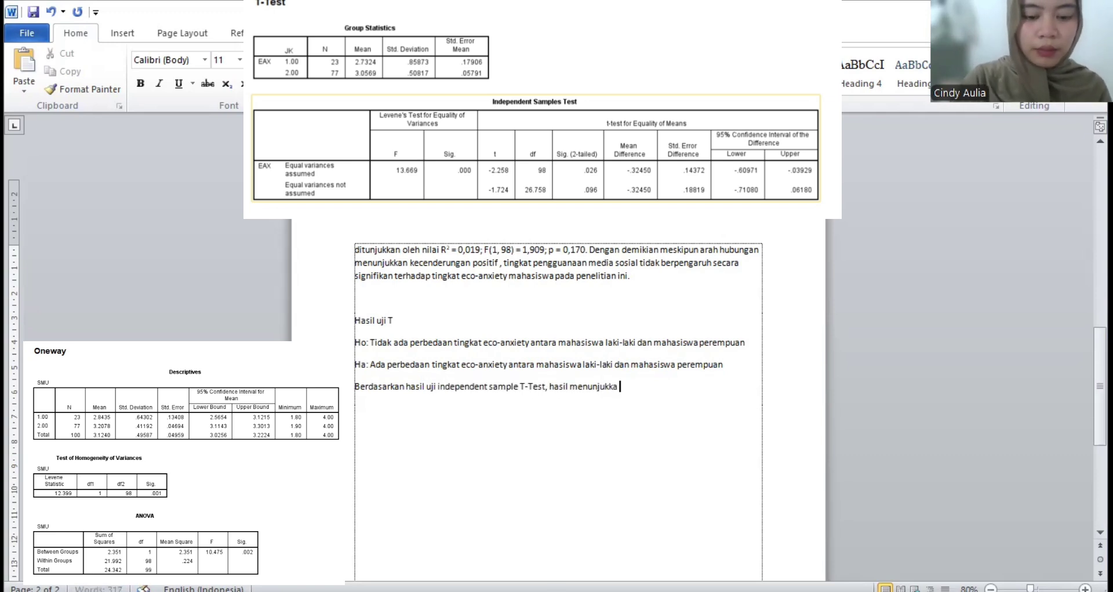
{"action": "type", "text": " bahwa terdapat hubun"}
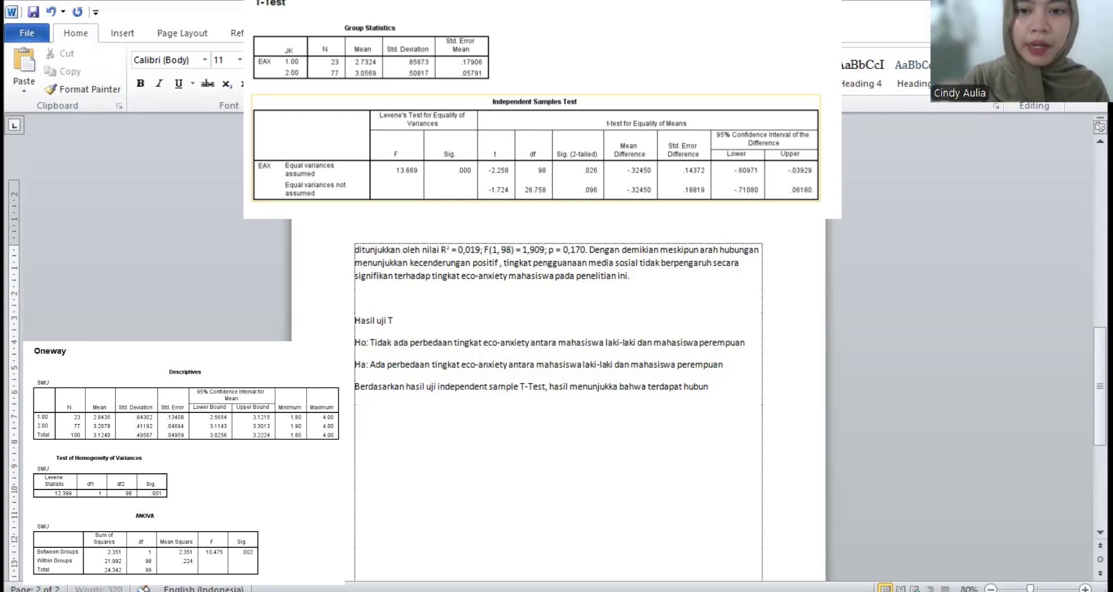
{"action": "key", "text": "BackSpace"}
{"action": "key", "text": "BackSpace"}
{"action": "key", "text": "BackSpace"}
{"action": "key", "text": "BackSpace"}
{"action": "key", "text": "BackSpace"}
{"action": "type", "text": "perbedaan signifikan nilai"}
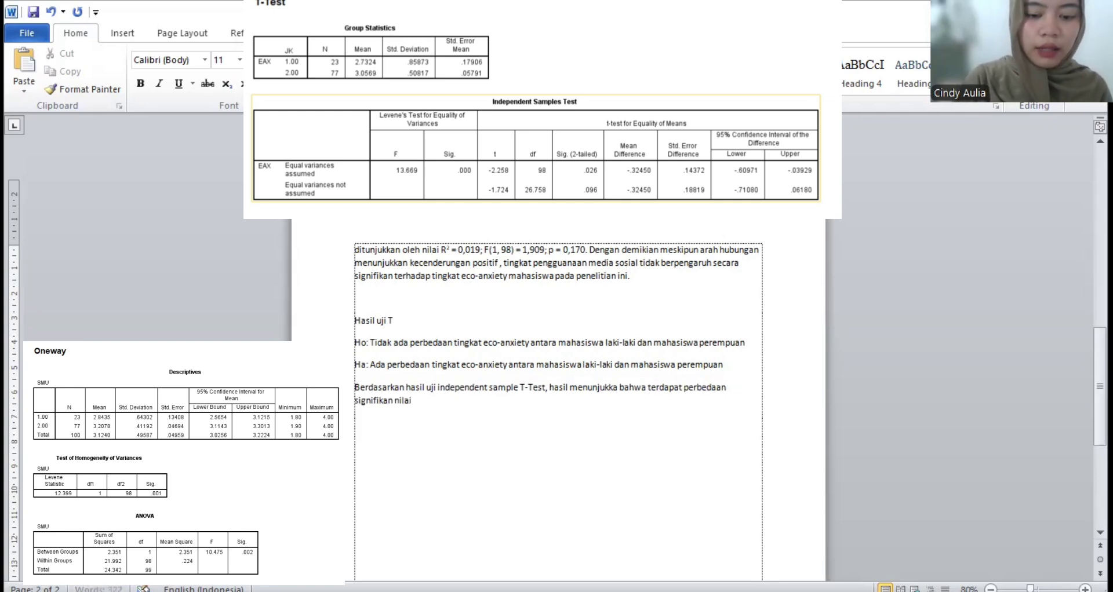
{"action": "type", "text": " rata-rata eco-anxiety"}
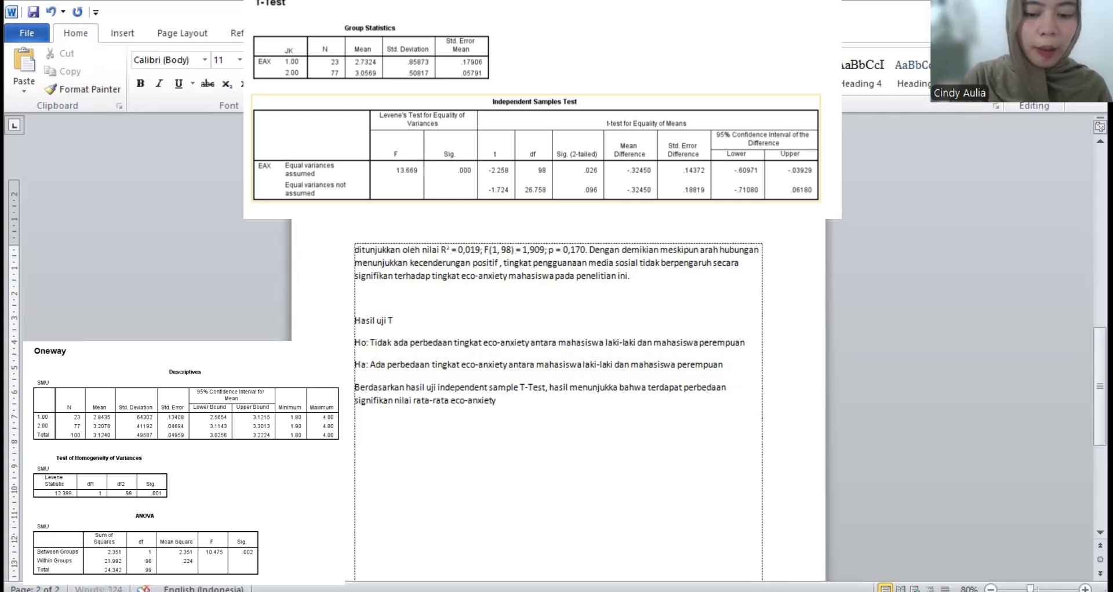
Continue with "pada mahasiswa laki-laki (M = 2,732; SD = 0,857) lebih rendah daripada mahasiswa perempuan (M = 3,057; SD = 0,508),".
{"action": "type", "text": " pada mahasiswa laki-laki (M = 2"}
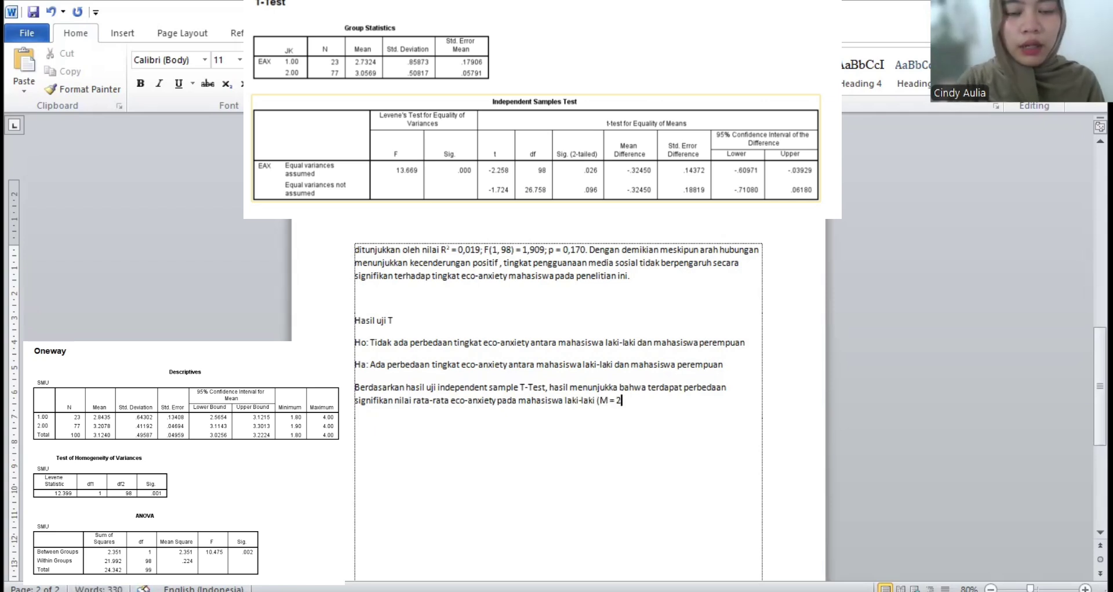
{"action": "type", "text": ",732; SD"}
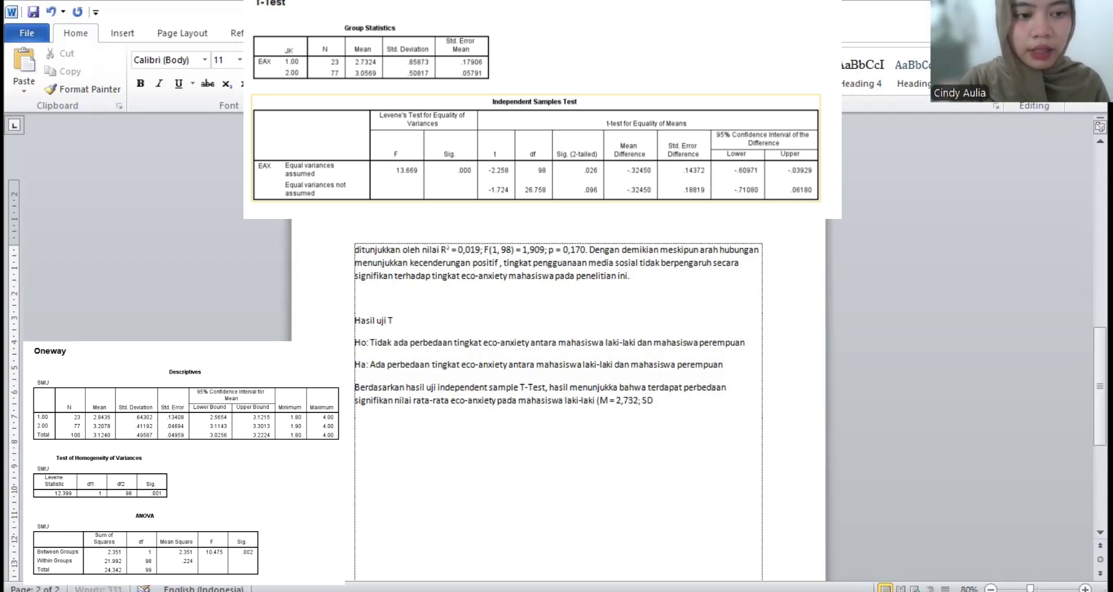
{"action": "type", "text": " = 0,85"}
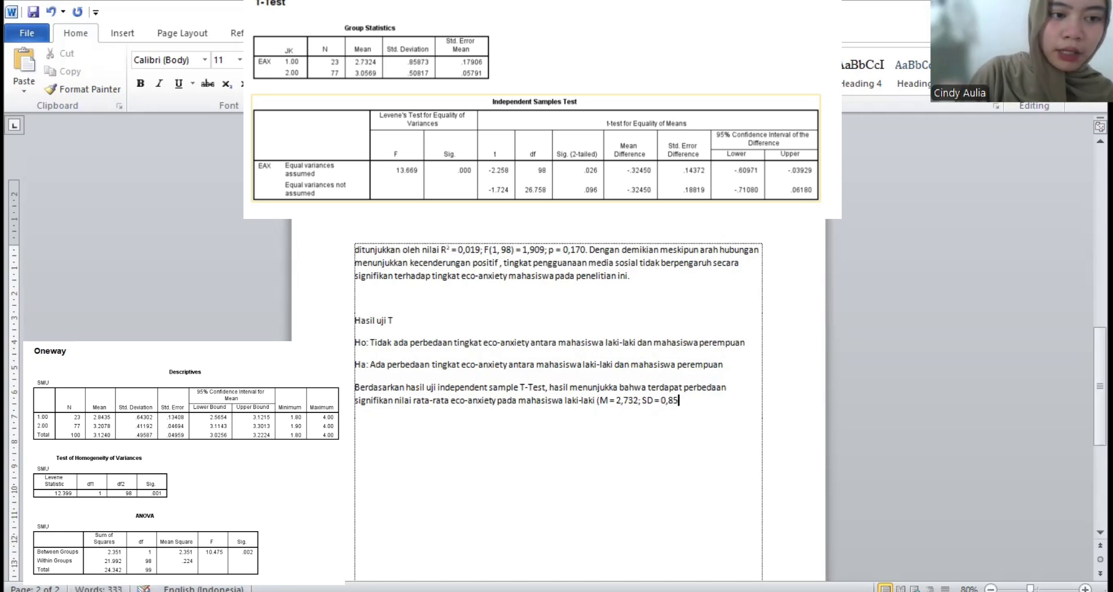
{"action": "type", "text": "7) lebih re"}
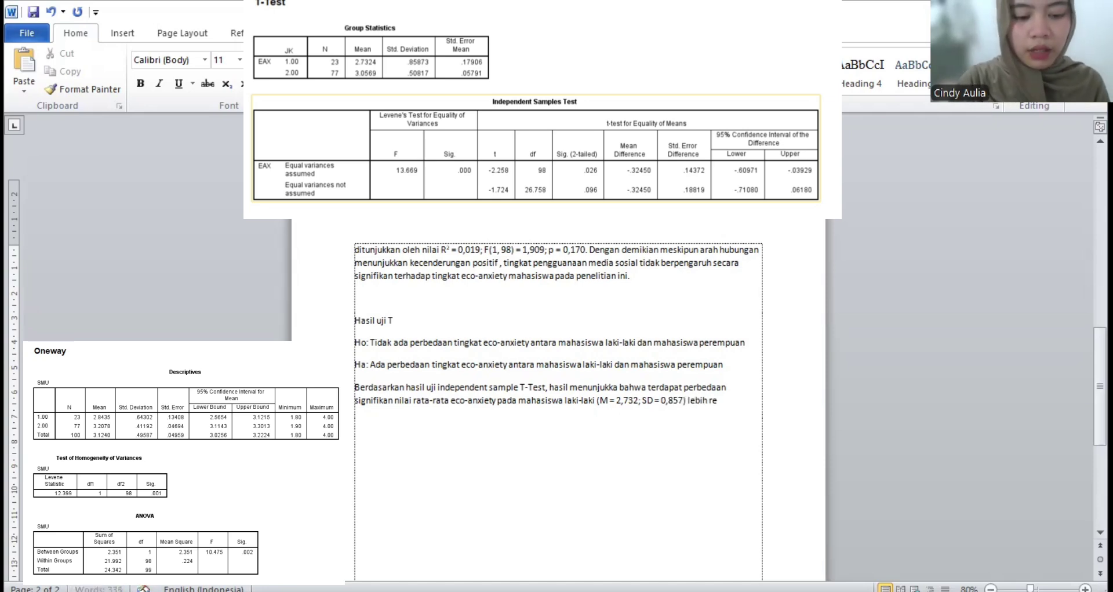
{"action": "type", "text": "ndah daripada mahasiswa peremp"}
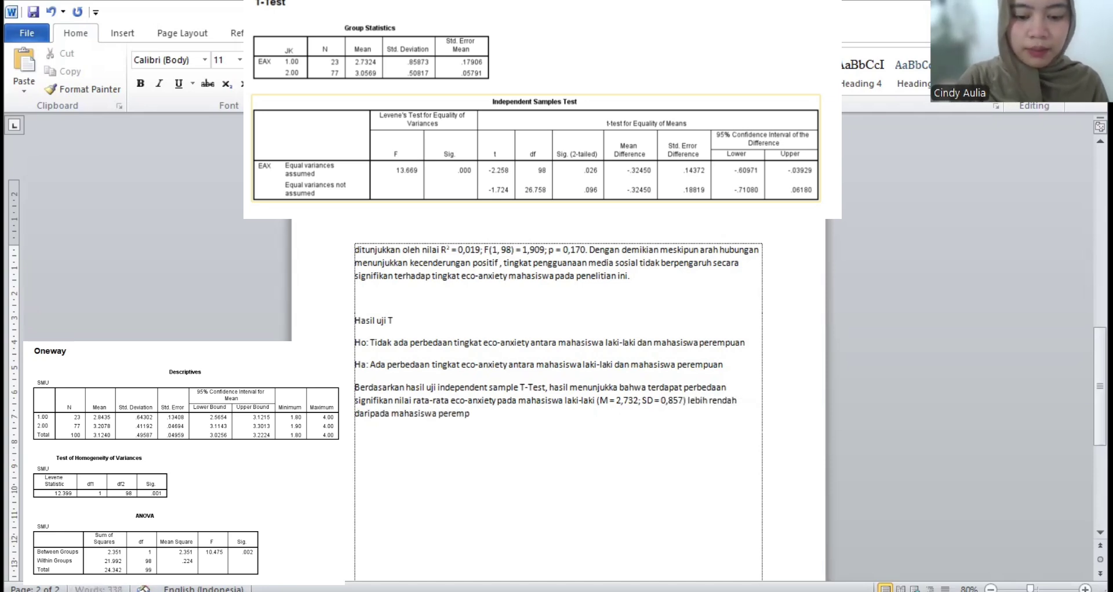
{"action": "type", "text": "uan (M = 3,0"}
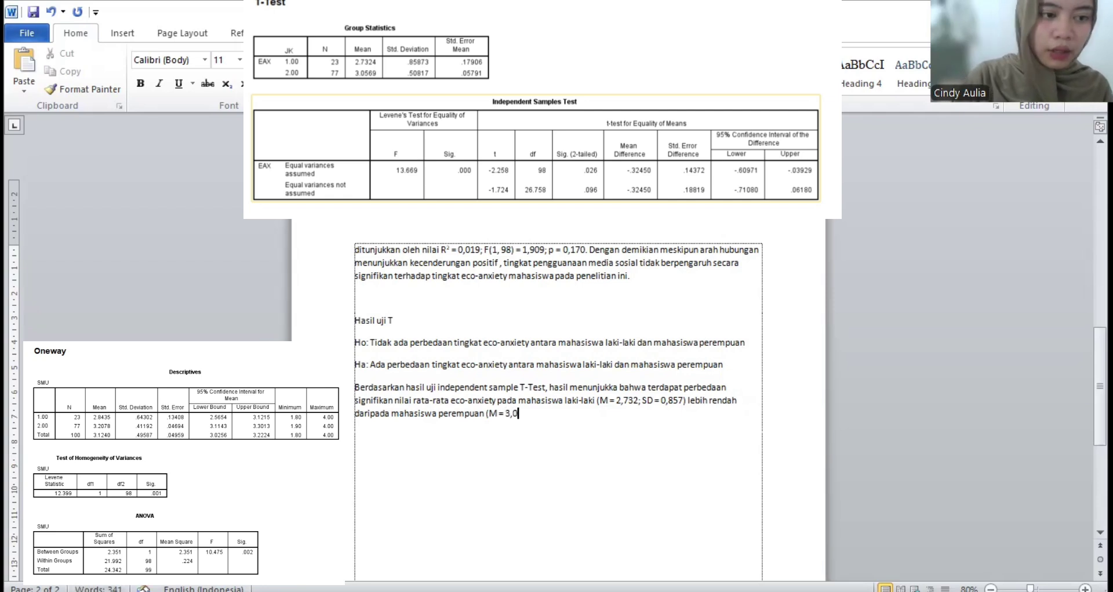
{"action": "type", "text": "57; SD = "}
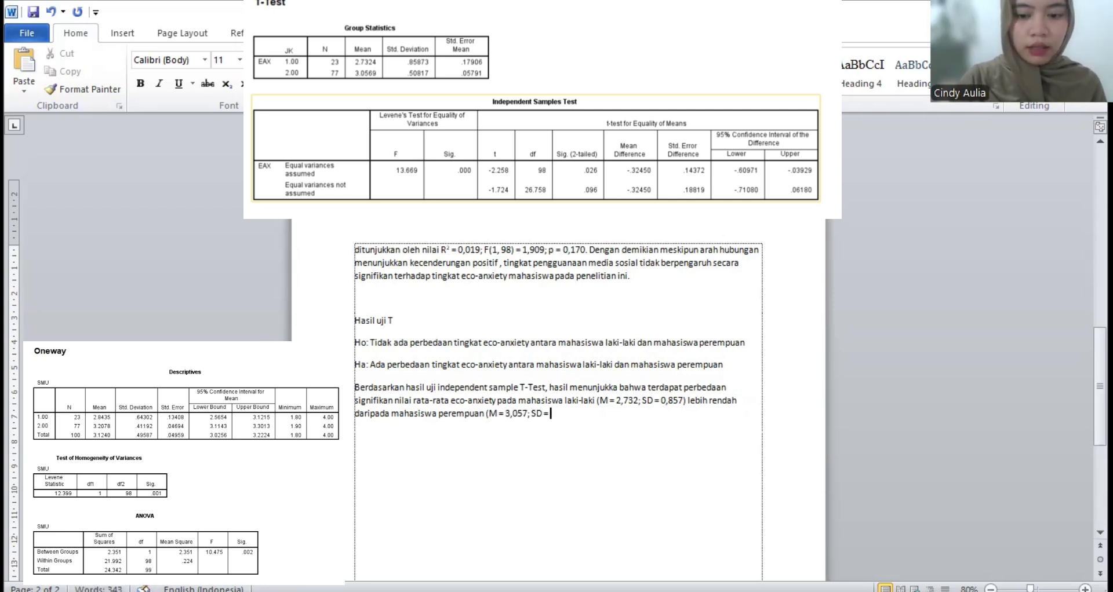
{"action": "type", "text": "0,508), T"}
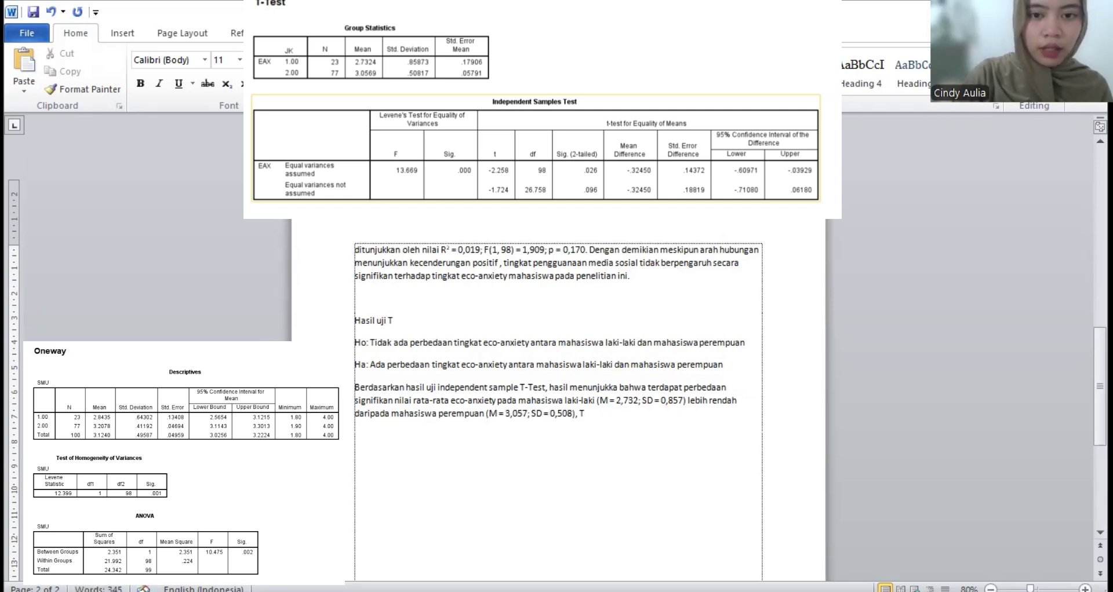
Finish the t-test paragraph with "t ( 98) = -2,258; p = 0,026 (hipotesis alternatif diterima).".
{"action": "type", "text": " ( 98) = -"}
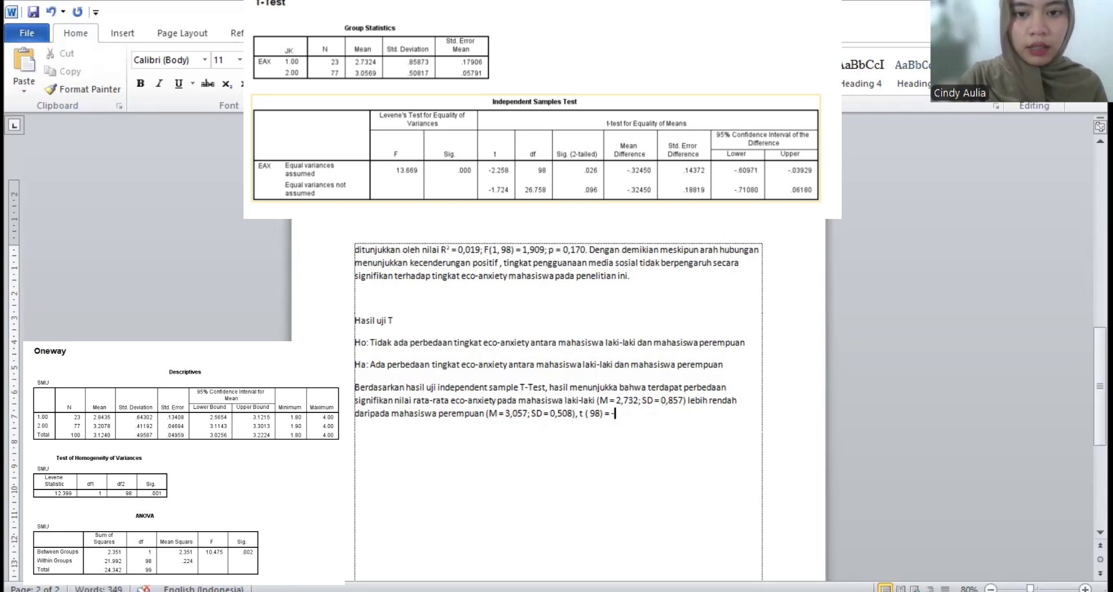
{"action": "type", "text": "2,258; p ="}
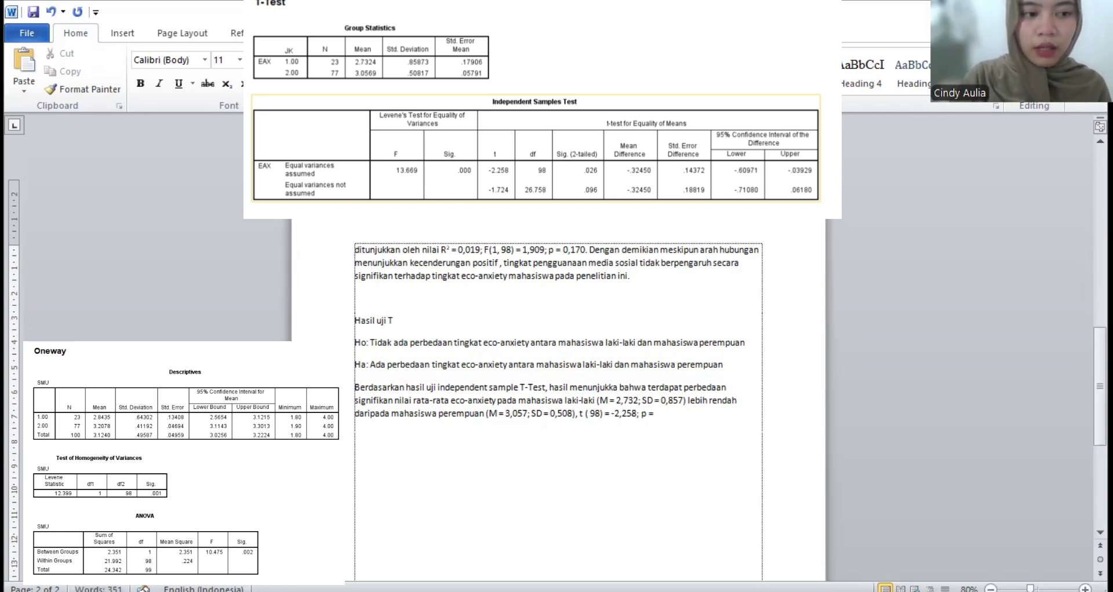
{"action": "type", "text": " 0,026 (hipo"}
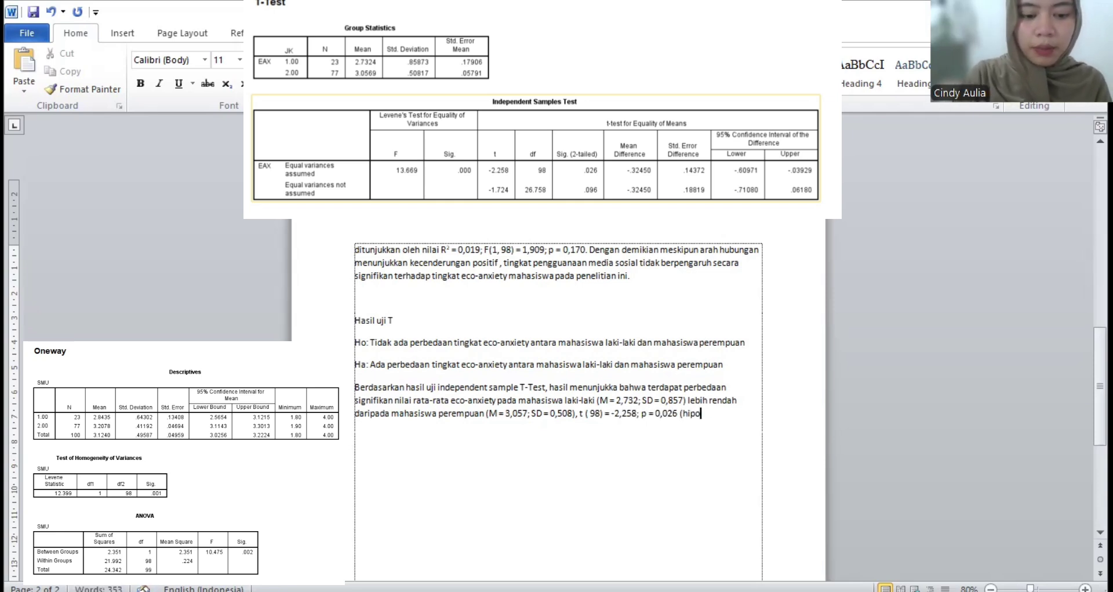
{"action": "type", "text": "tesis alternatif diterima)."}
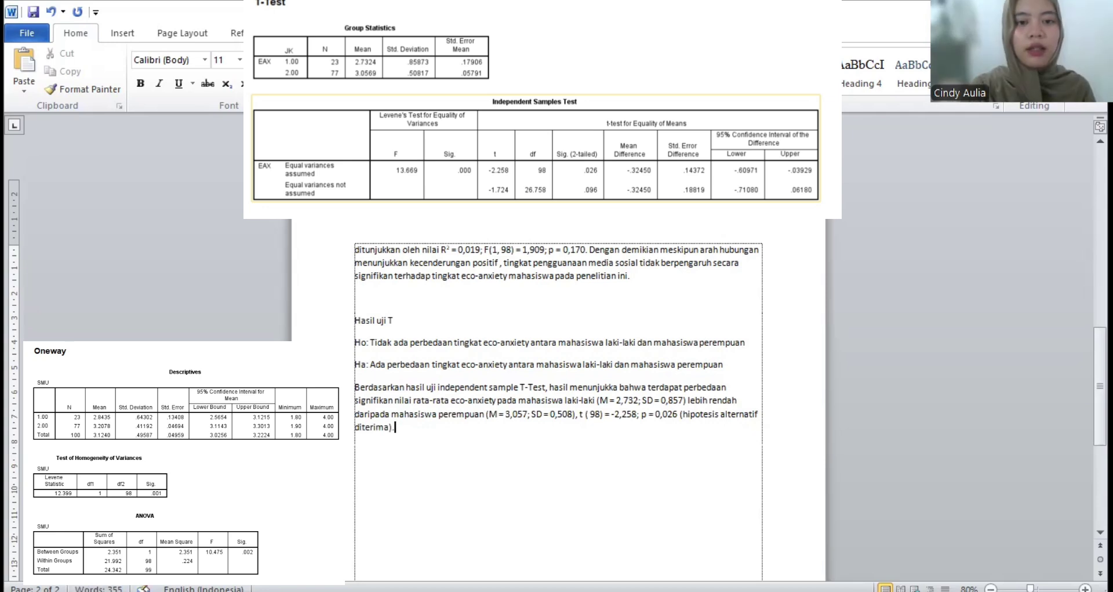
Add the heading "Hasil one-way Anova" below the t-test paragraph and start the null hypothesis on a new line with "Ho".
{"action": "type", "text": "Hasil one-"}
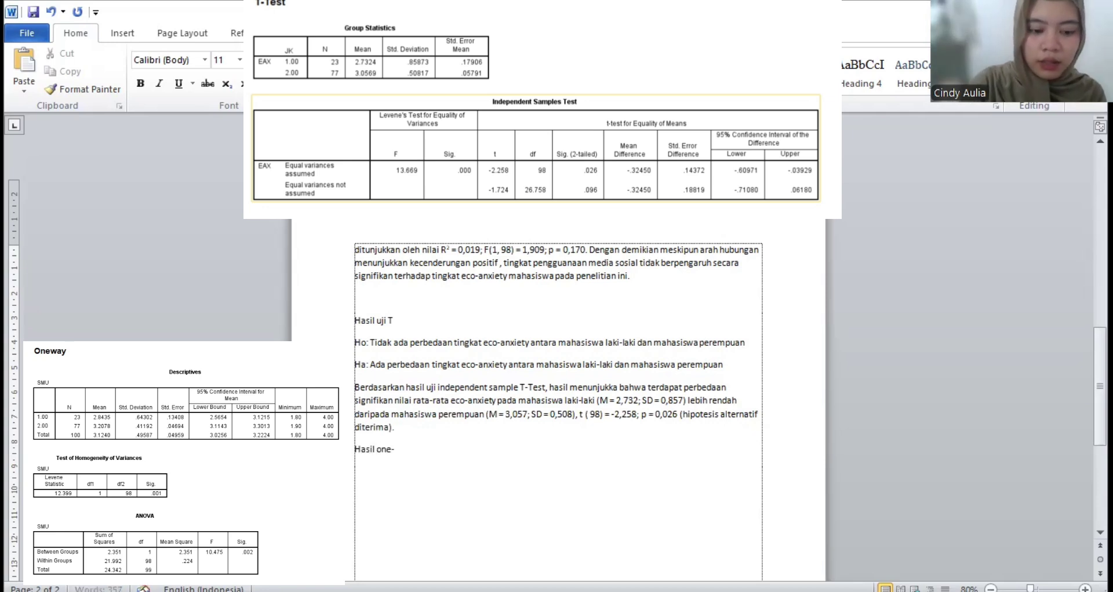
{"action": "type", "text": "way Anova"}
{"action": "key", "text": "Return"}
{"action": "type", "text": "Ho; Tidak"}
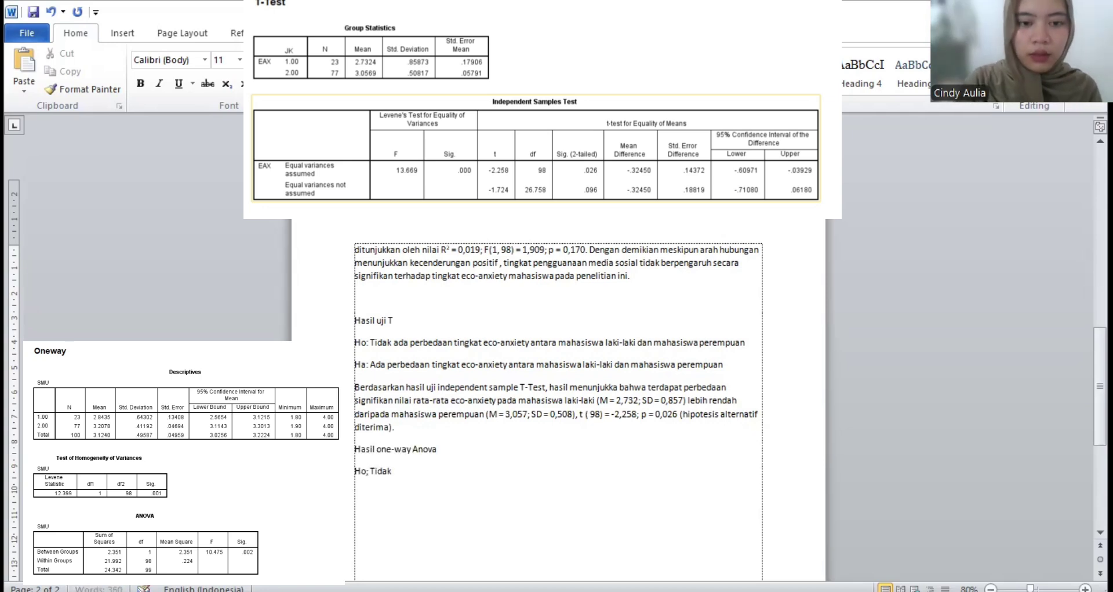
{"action": "type", "text": " ada perbedaan social media use pada"}
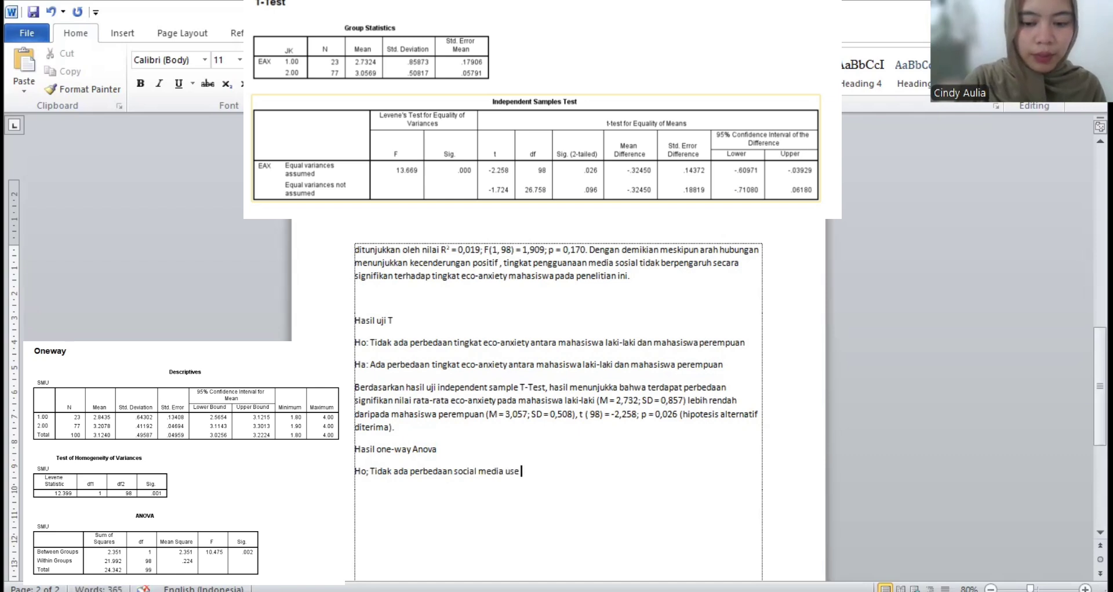
{"action": "key", "text": "ctrl+BackSpace"}
{"action": "key", "text": "ctrl+BackSpace"}
{"action": "key", "text": "ctrl+BackSpace"}
{"action": "key", "text": "ctrl+BackSpace"}
{"action": "key", "text": "ctrl+BackSpace"}
{"action": "key", "text": "ctrl+BackSpace"}
{"action": "key", "text": "ctrl+BackSpace"}
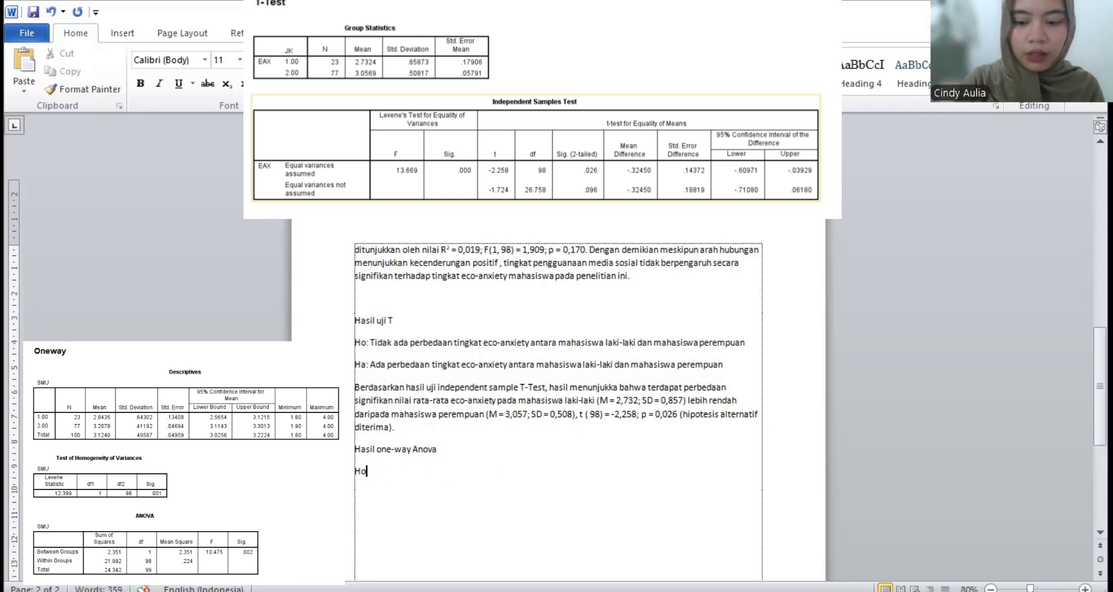
Complete the Ho line of the ANOVA section: "Tidak ada perbedaan social media use pada mahasiswa laki-laki dan mahasiswa perempuan".
{"action": "type", "text": "Tidak ada pe"}
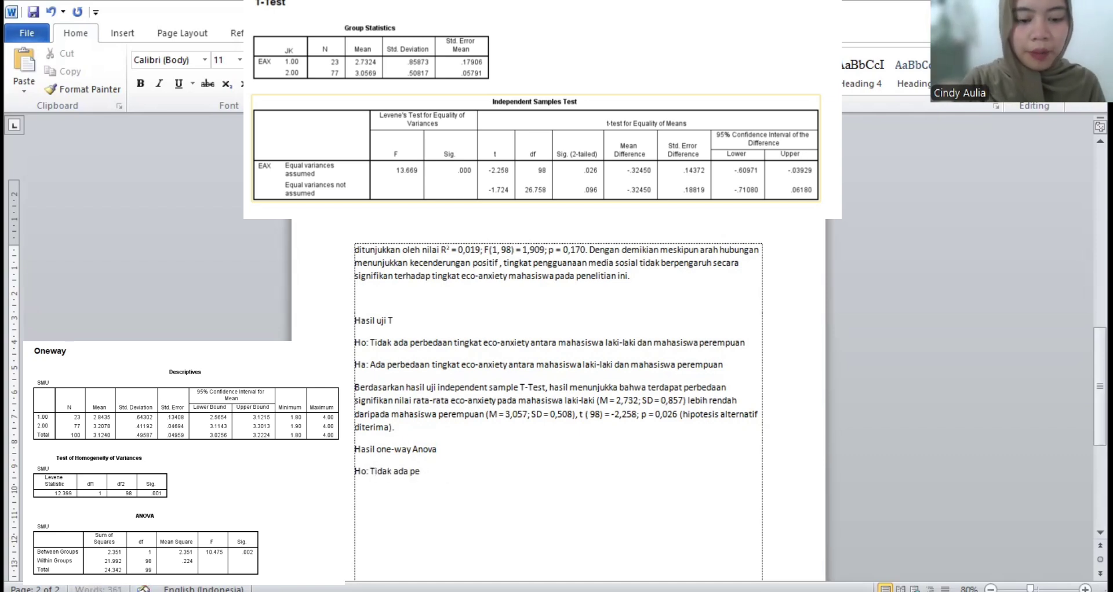
{"action": "type", "text": "rbedaan social media use pada mahasi"}
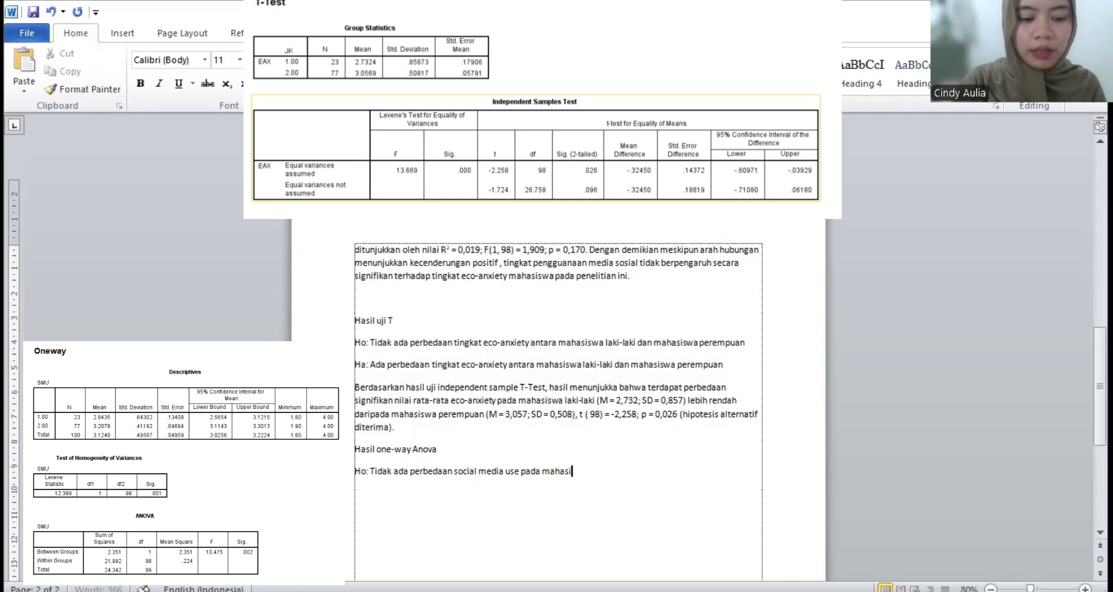
{"action": "type", "text": "swa laki-laki dan mahasiswa perempuan"}
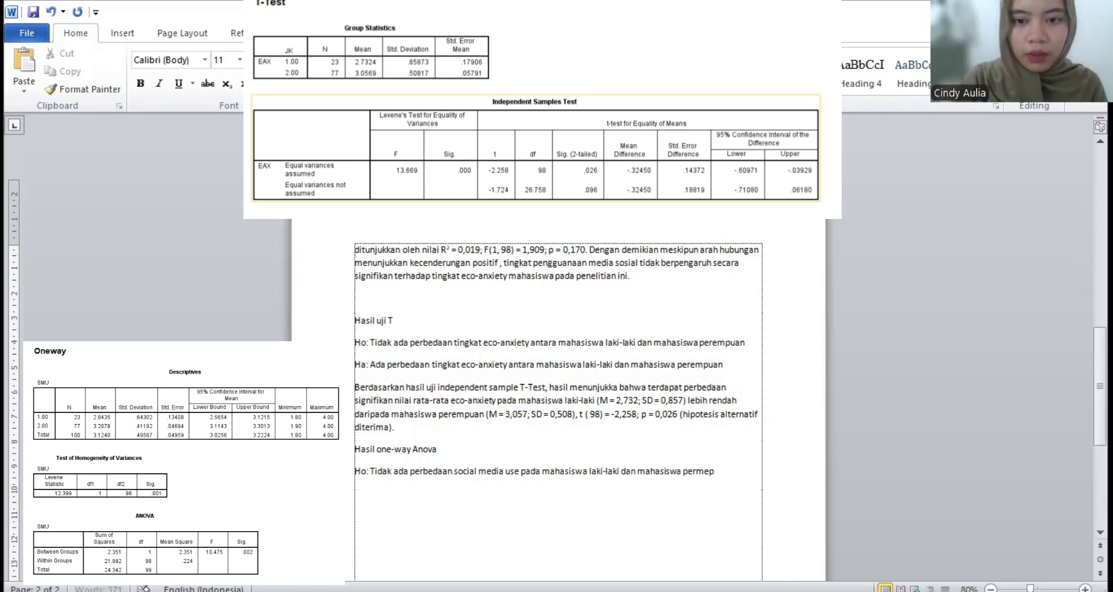
Add the ANOVA alternative hypothesis on its own line: "Ha: Ada perubahan social media use pada mahasiswa laki-laki dan mahasiswa perempuan.".
{"action": "key", "text": "Return"}
{"action": "type", "text": "Ha: "}
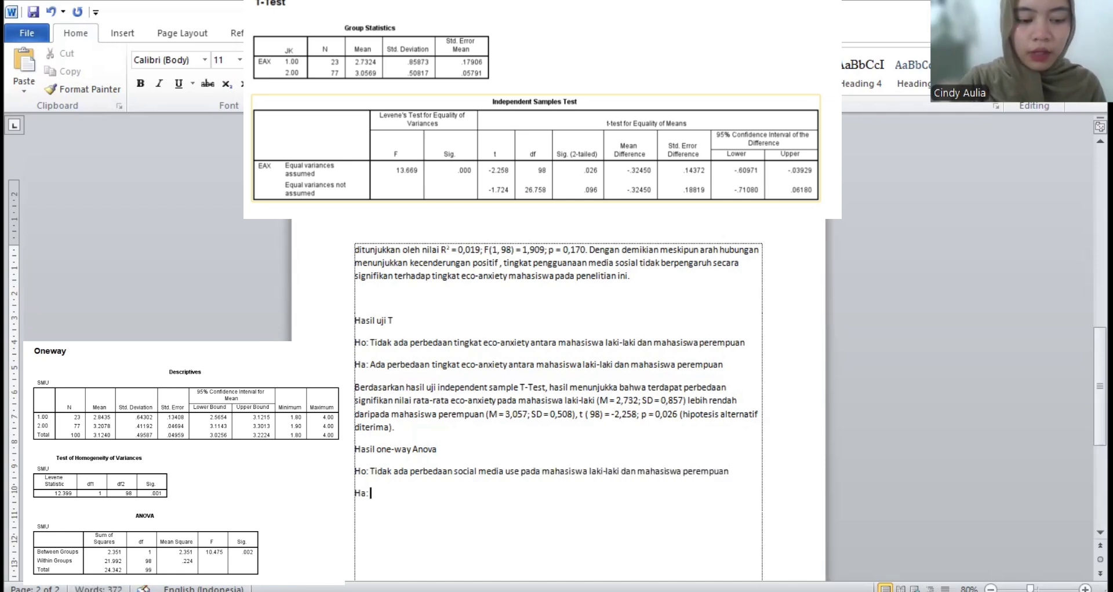
{"action": "type", "text": "Ada perubahan social media use "}
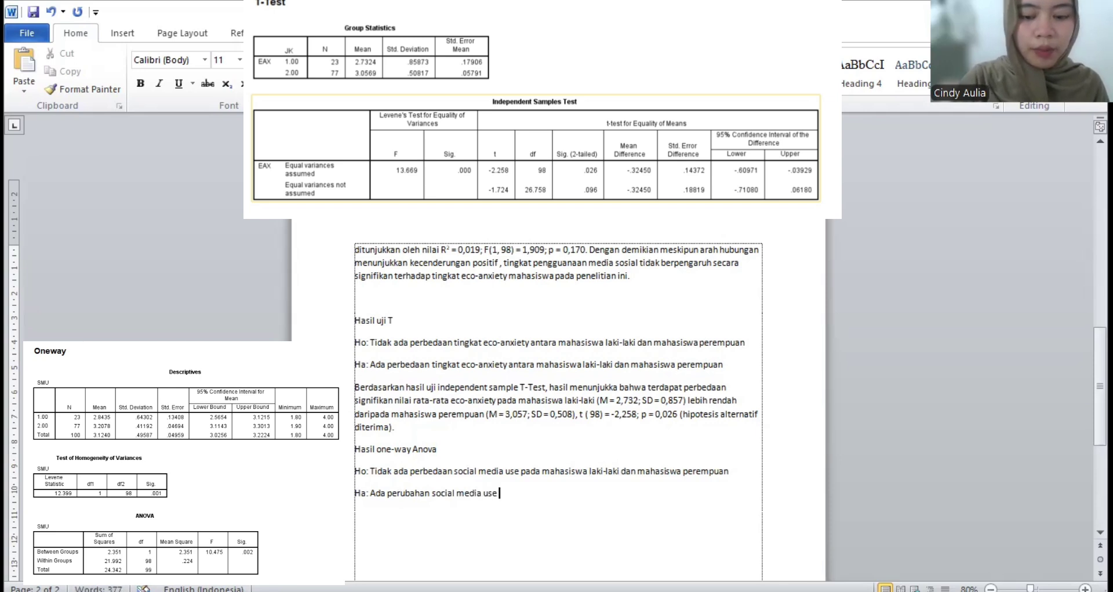
{"action": "type", "text": "pada mahasiswa laki-laki dan mahasisw"}
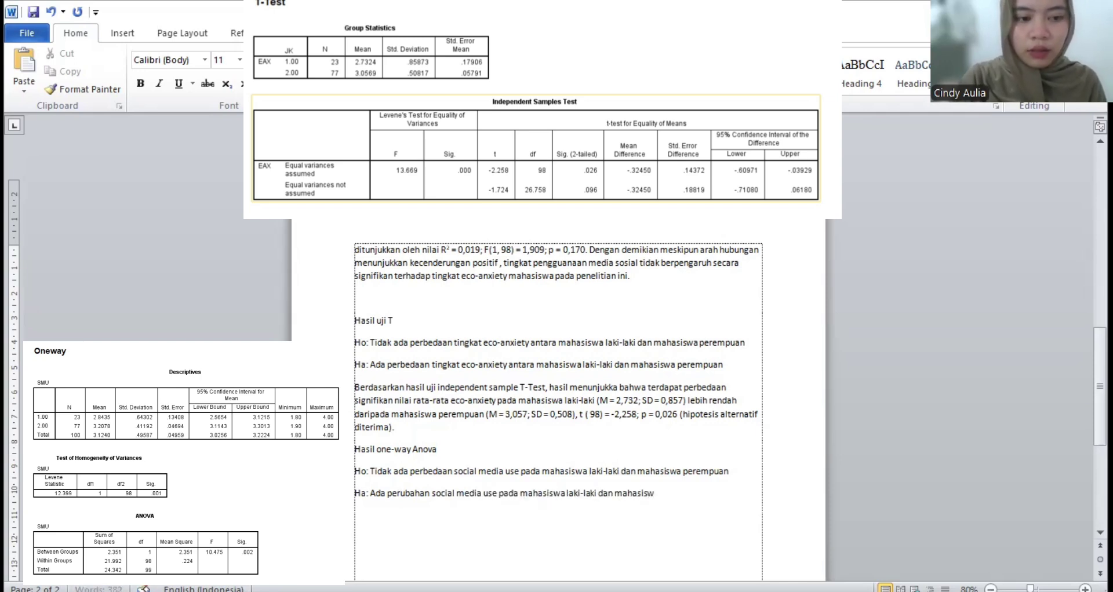
{"action": "type", "text": "a perempuan."}
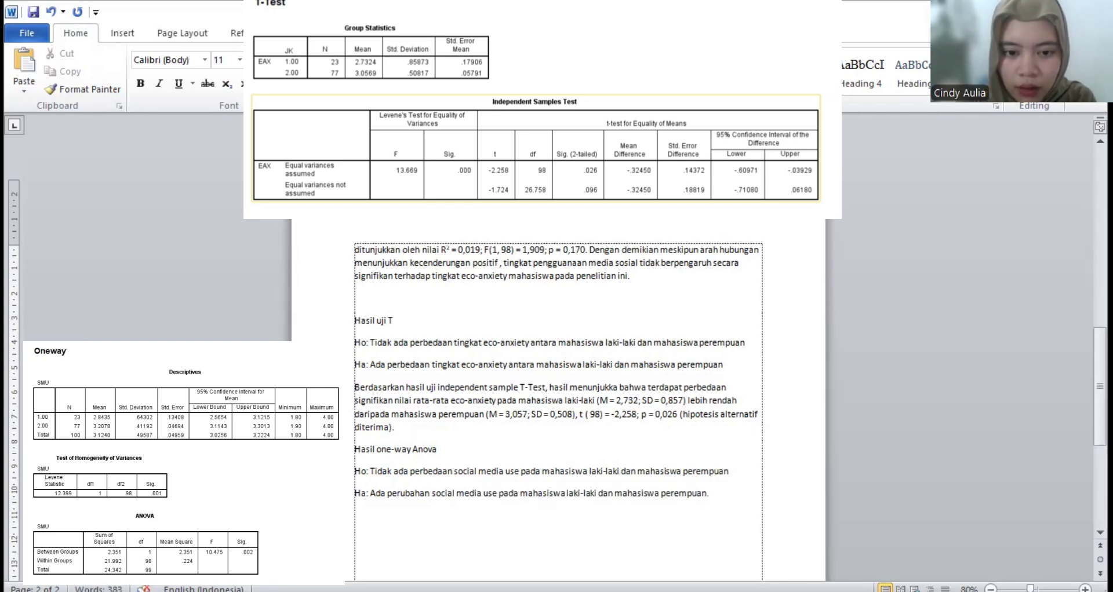
Begin the ANOVA results paragraph: "Hasil uji one-way Anova menunjukkan bahwa terdapat perbedaan signifikan social media use berdasarkan pada jenis kelamin".
{"action": "key", "text": "Return"}
{"action": "type", "text": "Hasil uji on"}
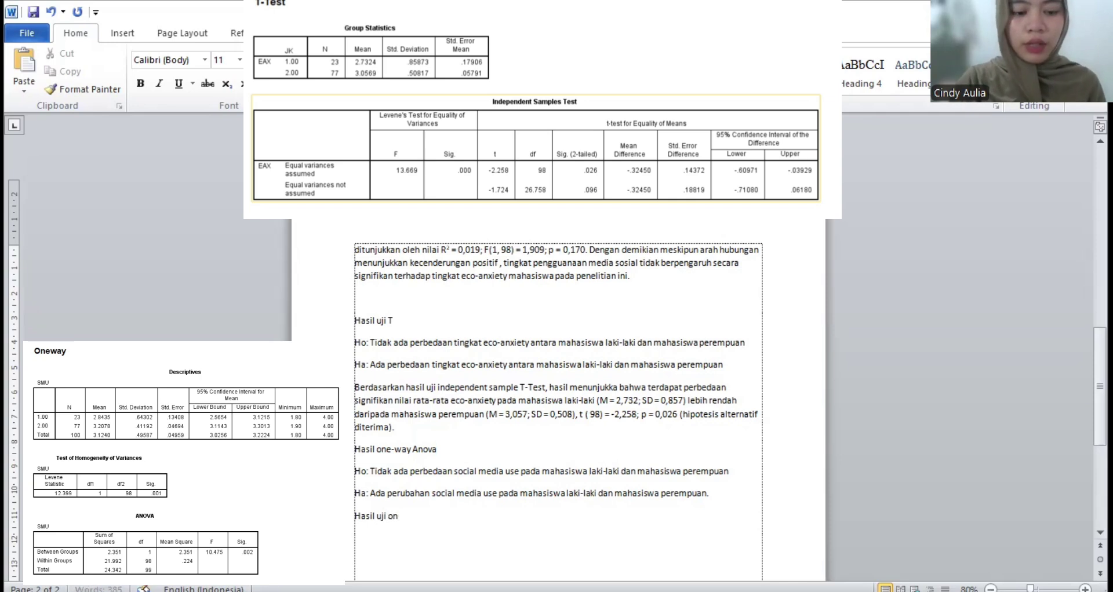
{"action": "type", "text": "e-way Anova"}
{"action": "key", "text": "BackSpace"}
{"action": "type", "text": "Anova menunjukkan"}
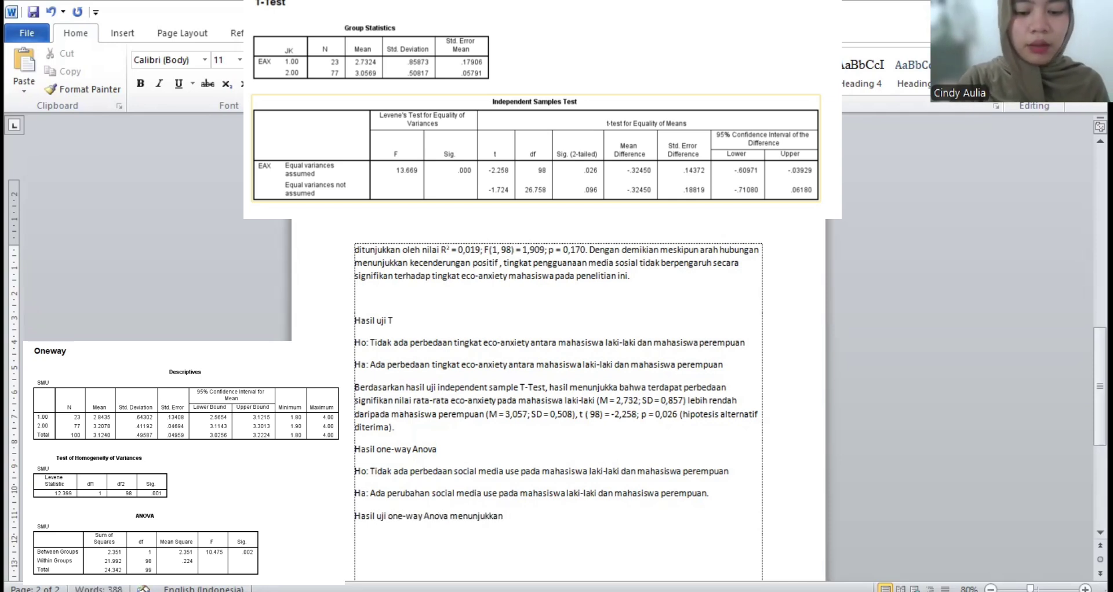
{"action": "type", "text": " bahwa terdapat perbedaan signi"}
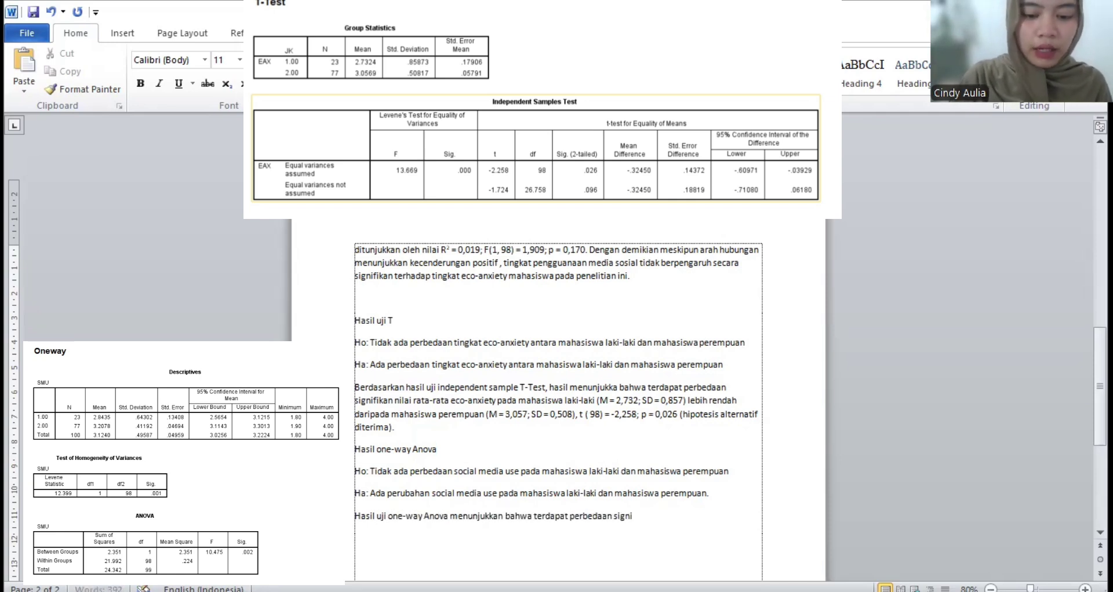
{"action": "type", "text": "fikan social m"}
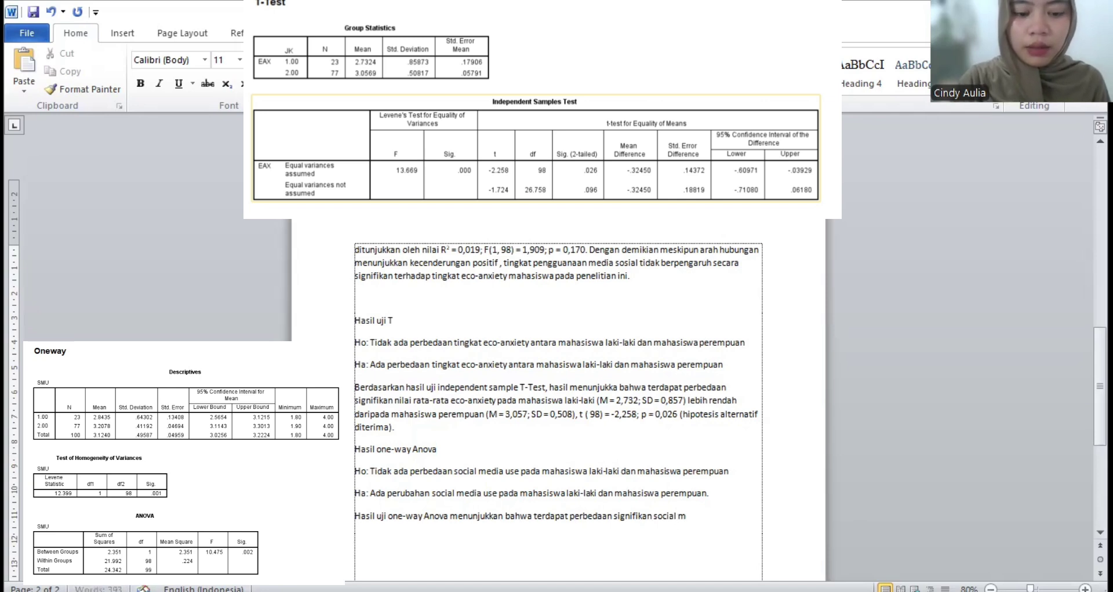
{"action": "type", "text": "edia use berdasarkan"}
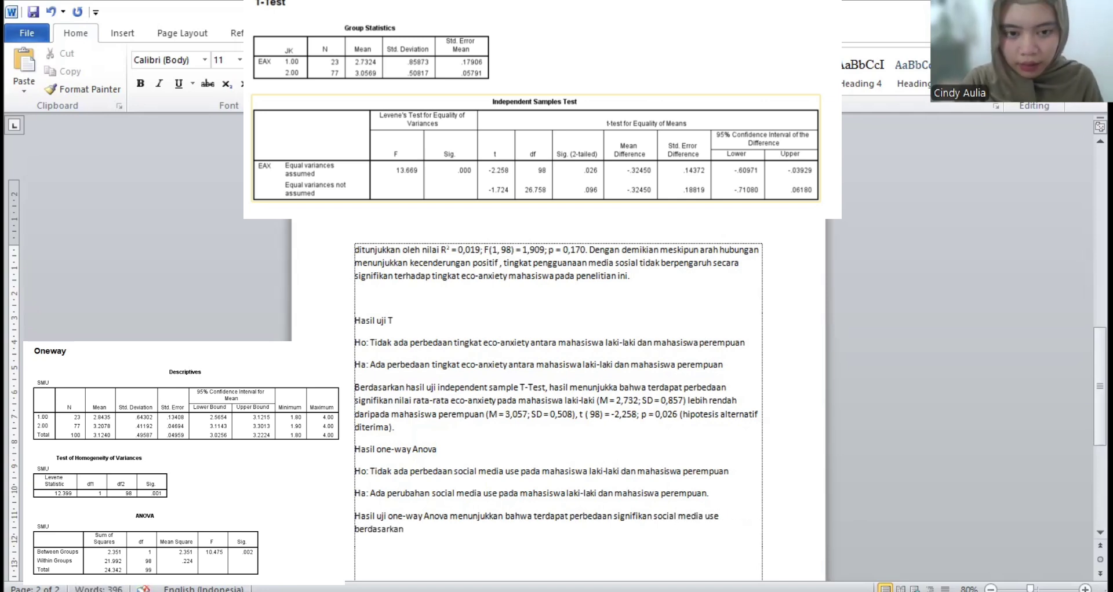
{"action": "type", "text": " pada jenis kelamin"}
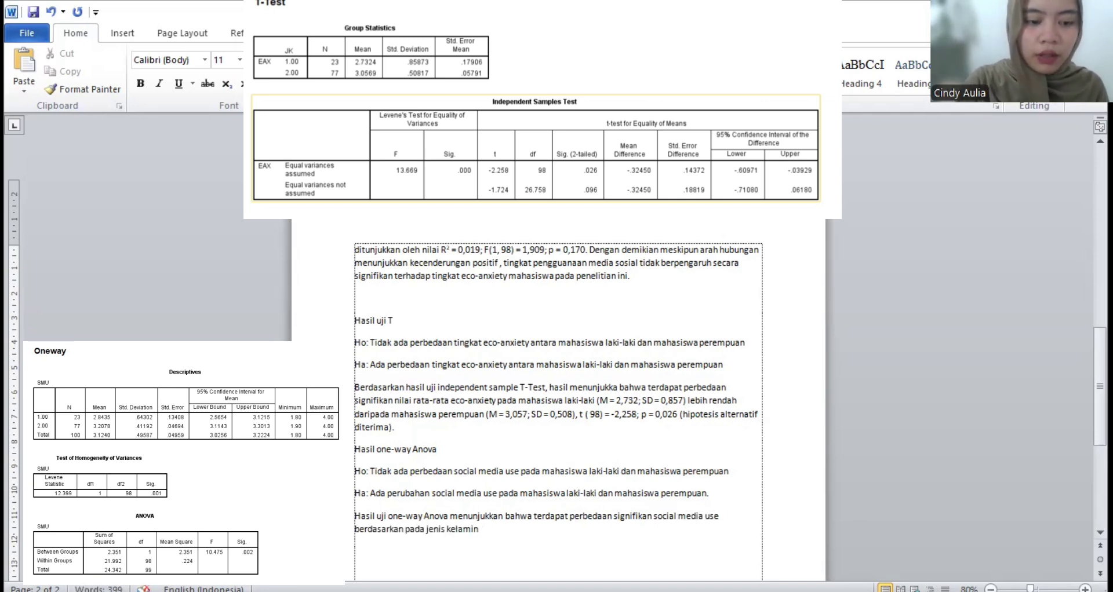
Continue the ANOVA paragraph with "F (1, 98) = 10,475; p = 0,002 (hipotesis alternatif diterima). Secara".
{"action": "type", "text": " (F (1, 98) "}
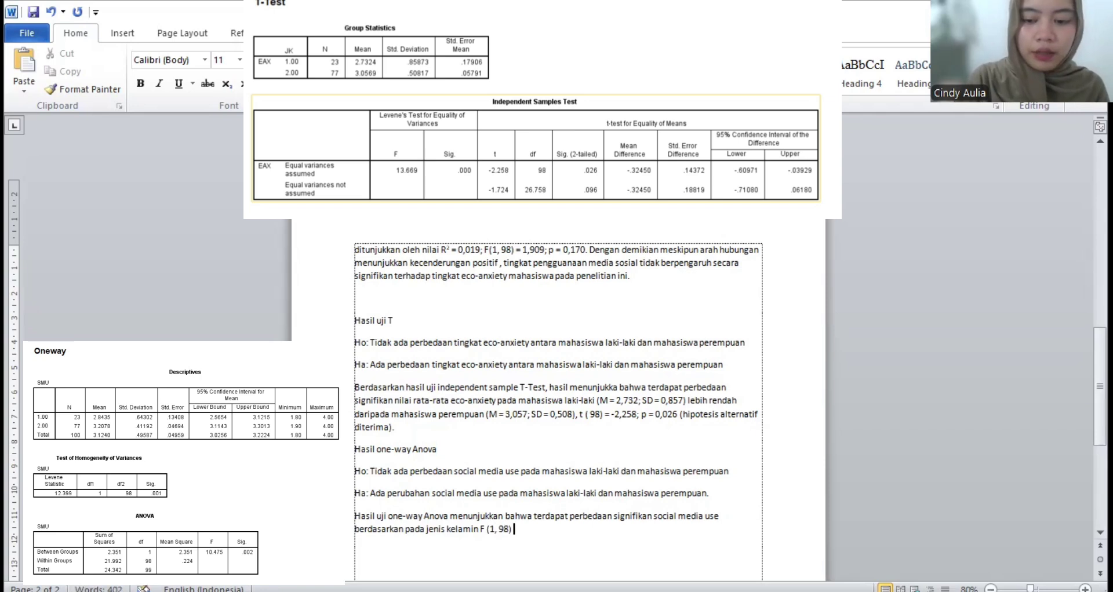
{"action": "type", "text": "= 10,475"}
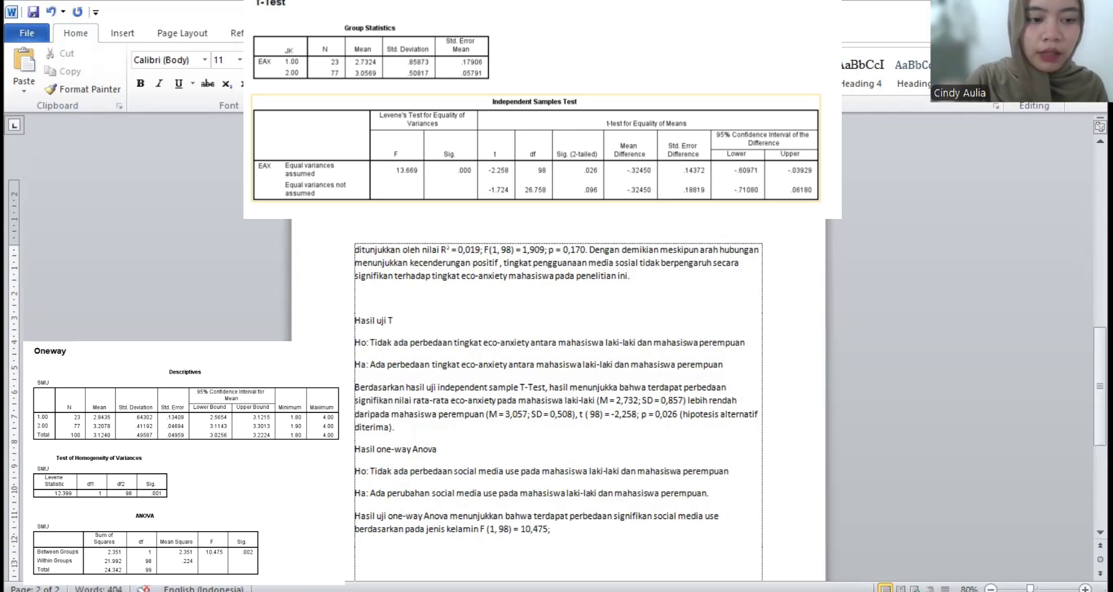
{"action": "type", "text": "; p = 0,002"}
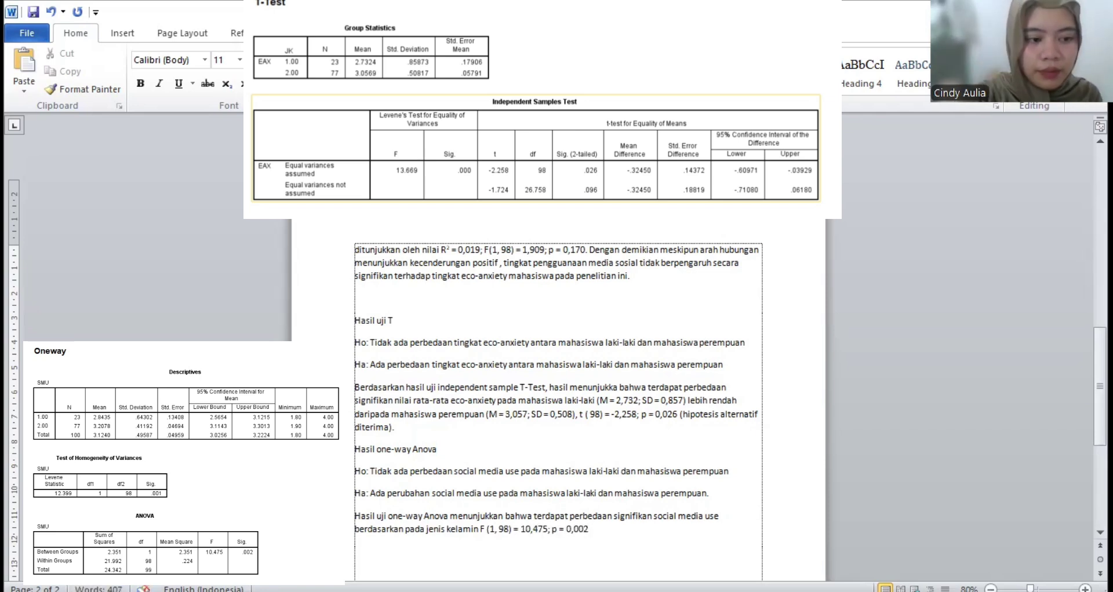
{"action": "type", "text": " (hipotesis al"}
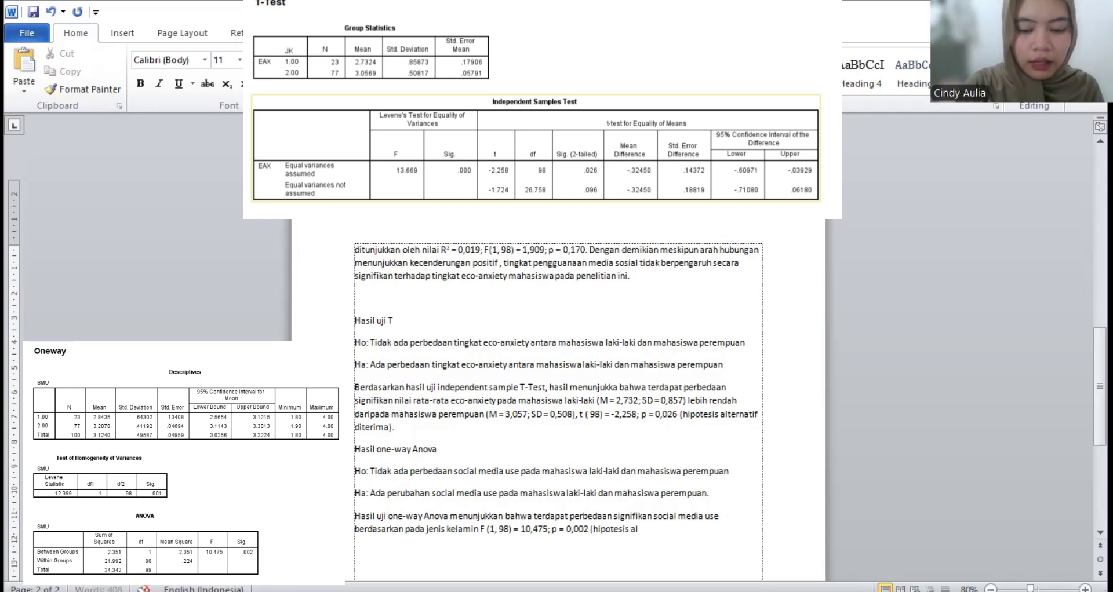
{"action": "type", "text": "ternatif diterima). Secara"}
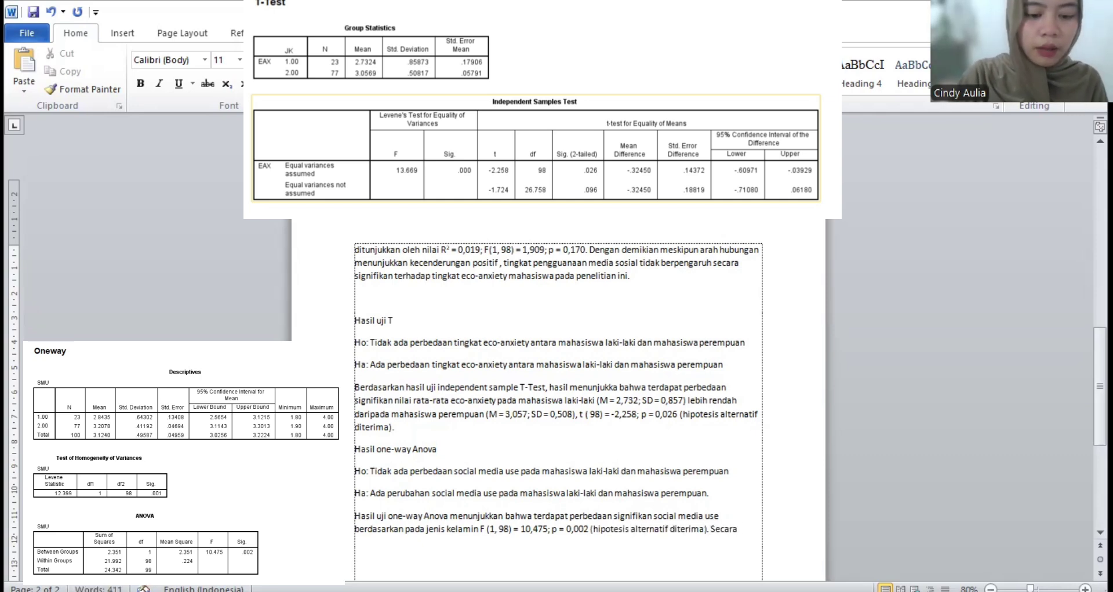
Continue the new sentence with "berurutan skor social media use pada mahasiswa dari tinggi ke rendah berdasarkan jenis kelamin".
{"action": "type", "text": " berurutan skor social media"}
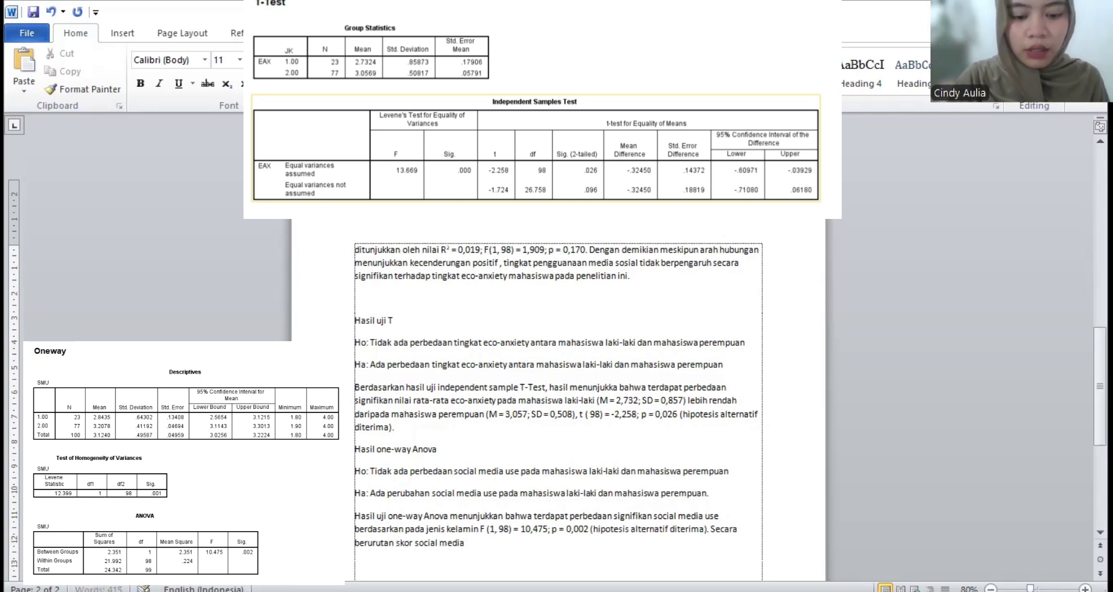
{"action": "type", "text": " use pada mahasiswa dari tinggi ke"}
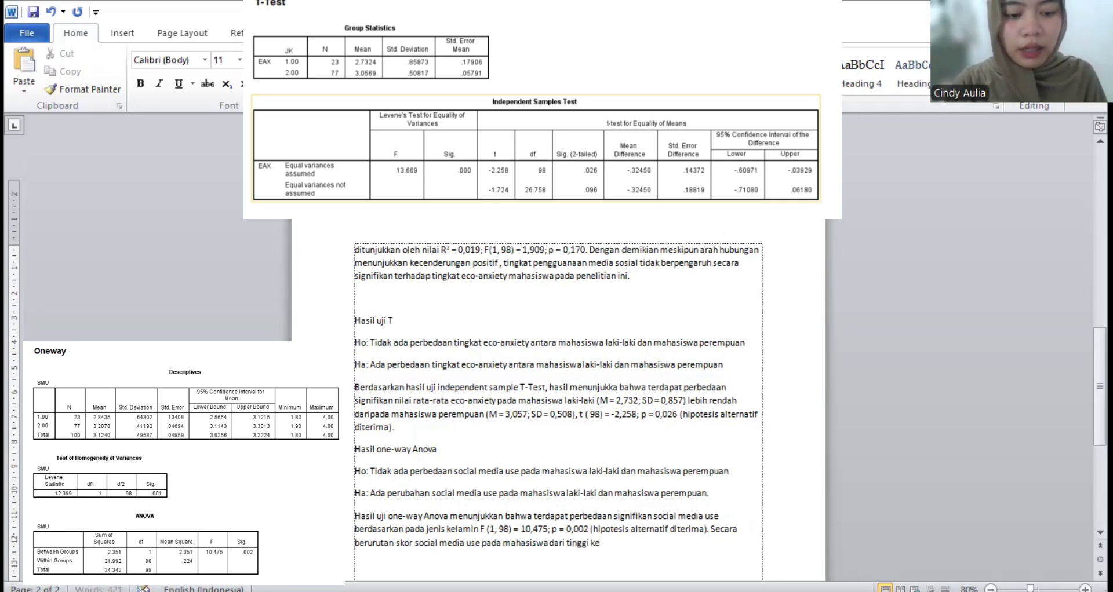
{"action": "type", "text": " rendah berdasarkan jenis kelamin"}
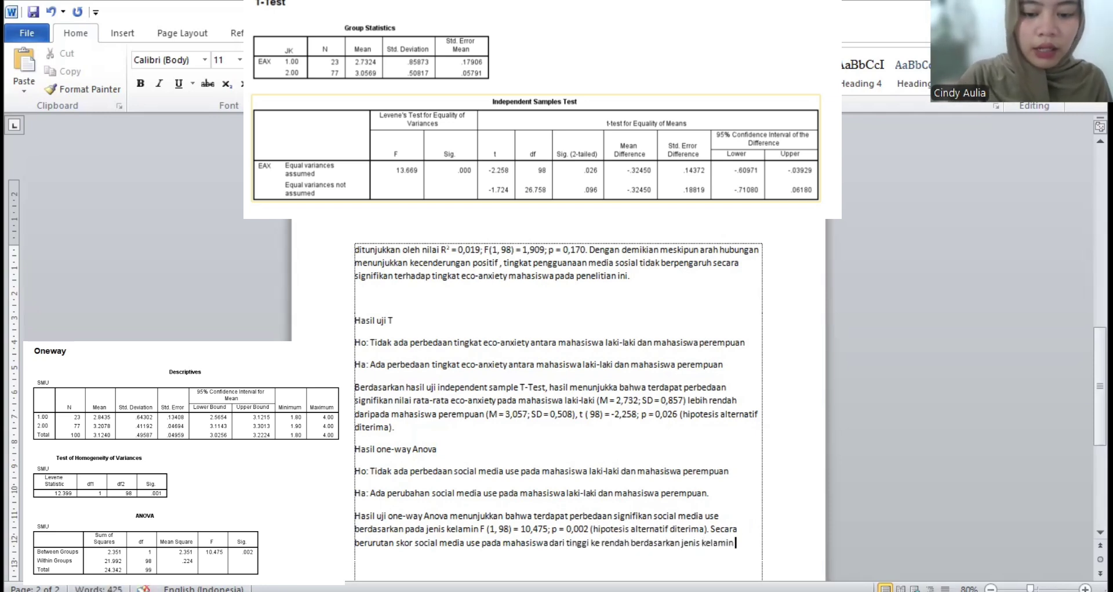
Finish the ANOVA paragraph with "laki-laki (M = 2,844; SD = 0,643) dan jenis kelamin perempuan (M = 3,208; SD = 0,411)".
{"action": "type", "text": " laki-laki (M = 2,"}
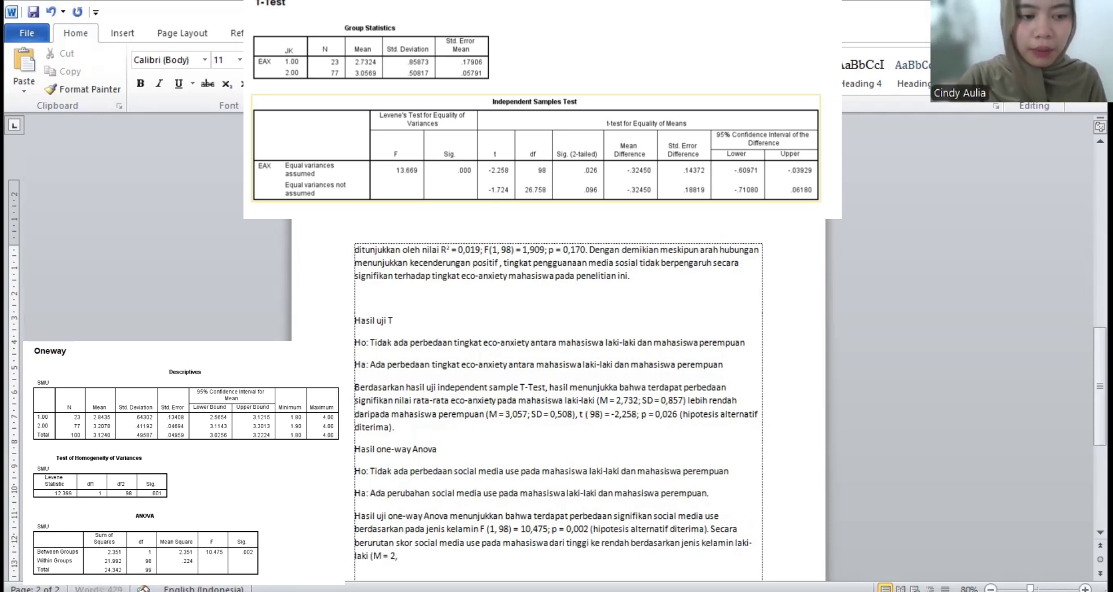
{"action": "type", "text": "844; SD = 0,"}
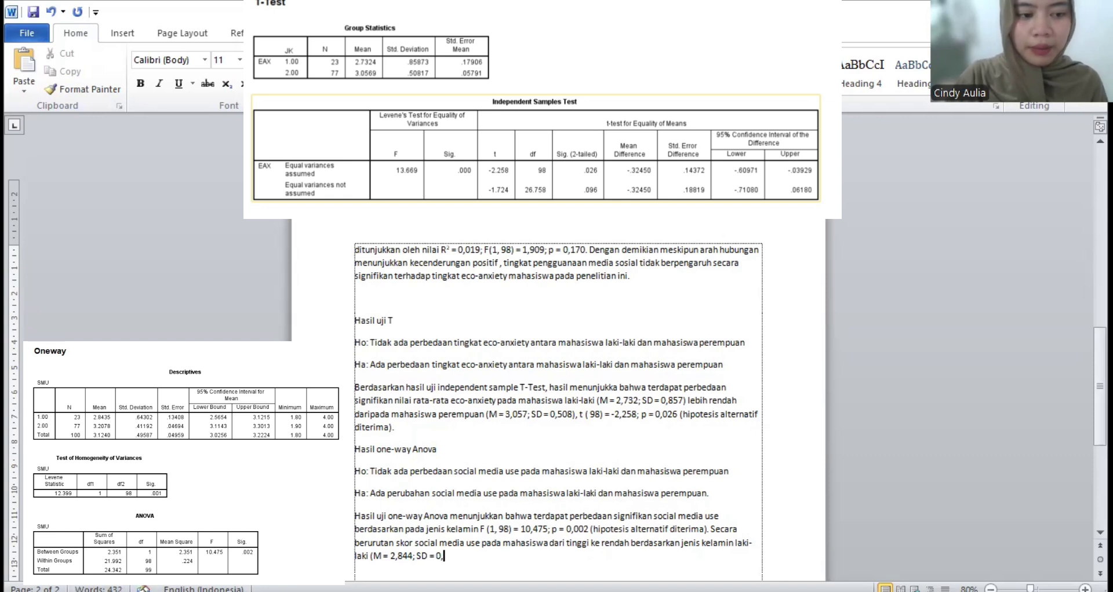
{"action": "type", "text": "643) dan jenis kelamin"}
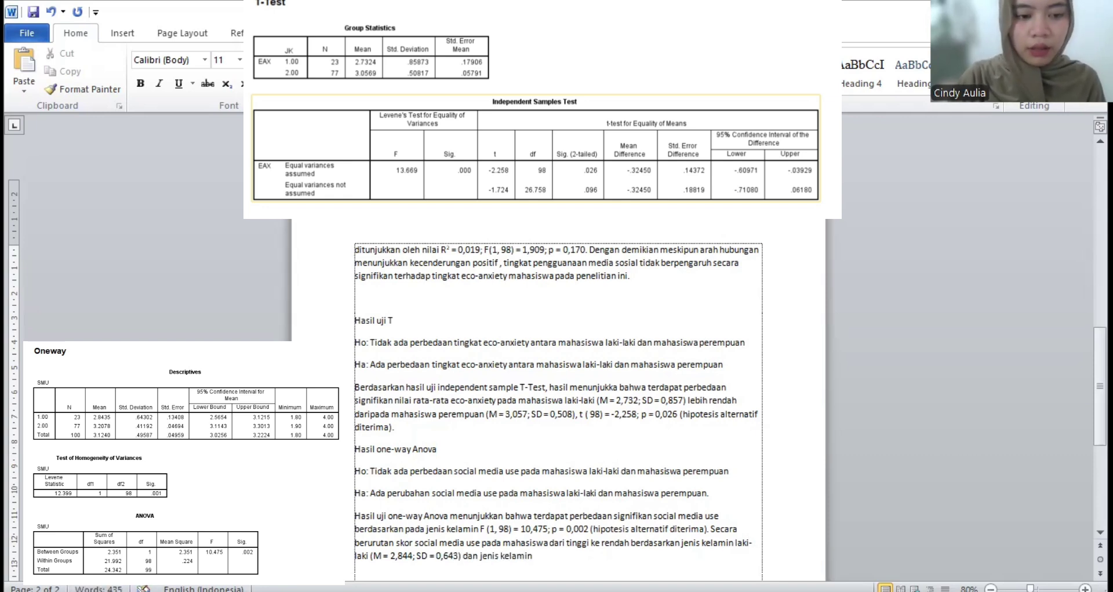
{"action": "type", "text": " perempuan (M = 3,2"}
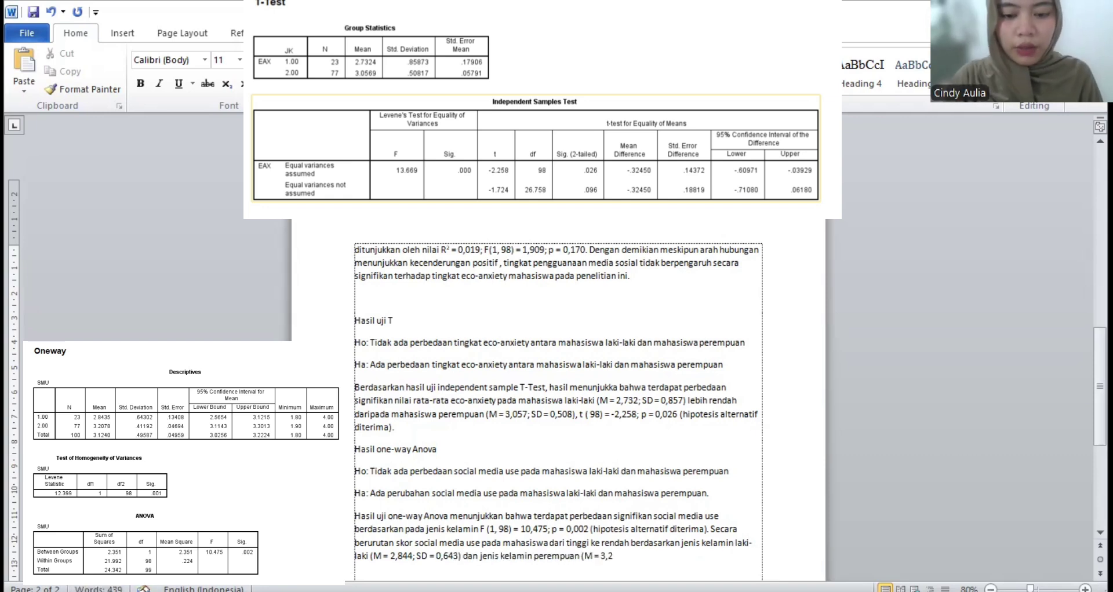
{"action": "type", "text": "08; SD = 0,"}
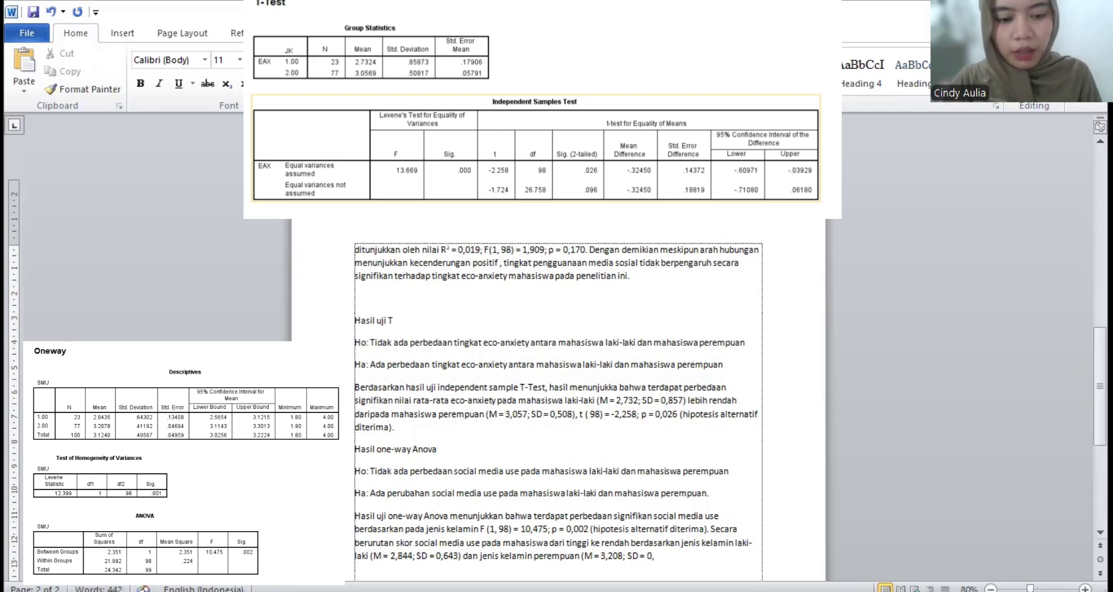
{"action": "type", "text": "411)"}
Review the written report, from the ANOVA and t-test sections back through the linearity, correlation and regression results.
{"action": "scroll", "coordinate": [711, 466], "scroll_direction": "down", "scroll_amount": 4}
{"action": "scroll", "coordinate": [711, 467], "scroll_direction": "up", "scroll_amount": 3}
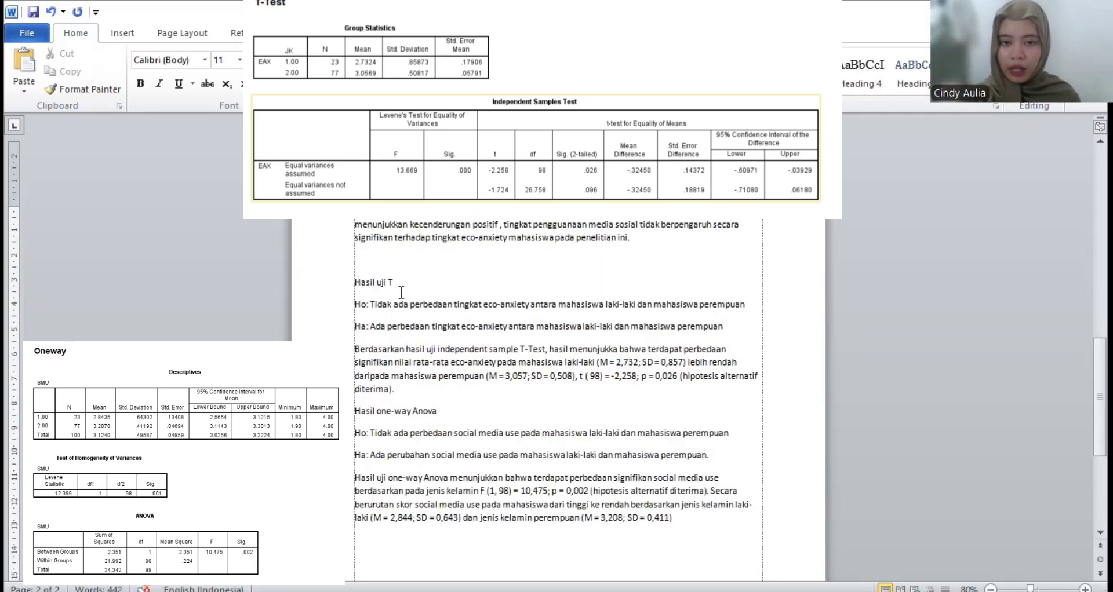
{"action": "scroll", "coordinate": [583, 317], "scroll_direction": "up", "scroll_amount": 10}
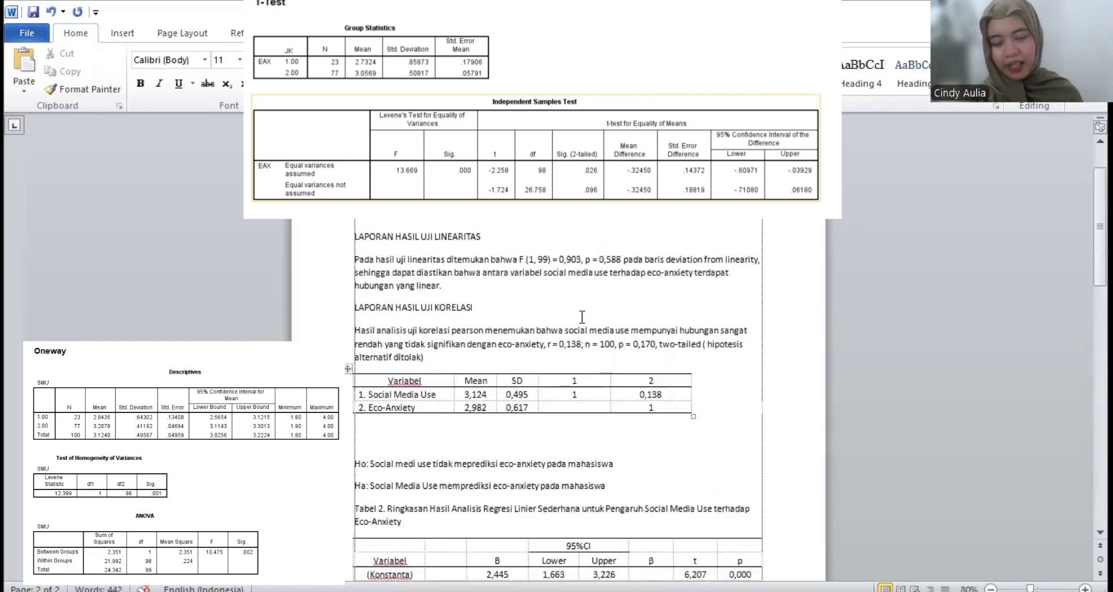
{"action": "scroll", "coordinate": [572, 345], "scroll_direction": "down", "scroll_amount": 5}
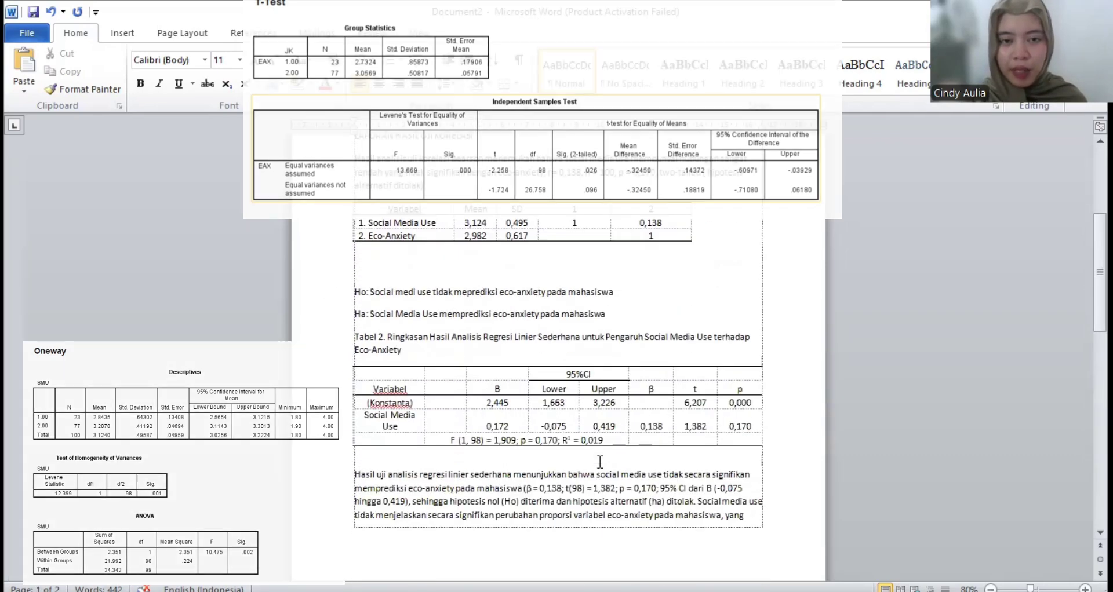
{"action": "scroll", "coordinate": [572, 345], "scroll_direction": "up", "scroll_amount": 3}
{"action": "scroll", "coordinate": [599, 460], "scroll_direction": "down", "scroll_amount": 7}
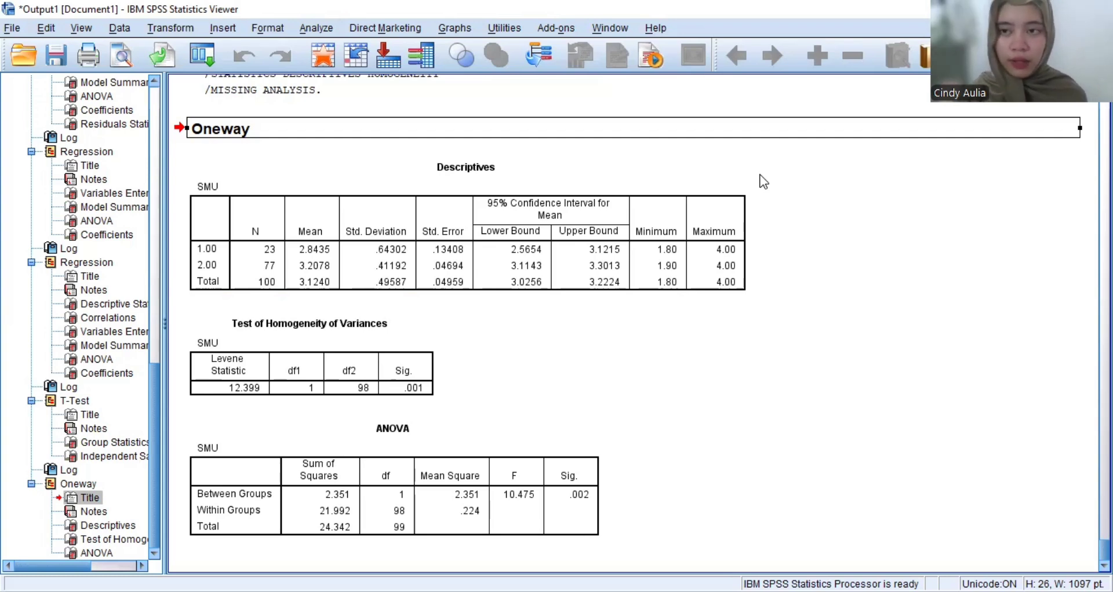
Start a scale reliability analysis and add items SIEC 1 through SIEC 6 to it.
{"action": "left_click", "coordinate": [326, 30]}
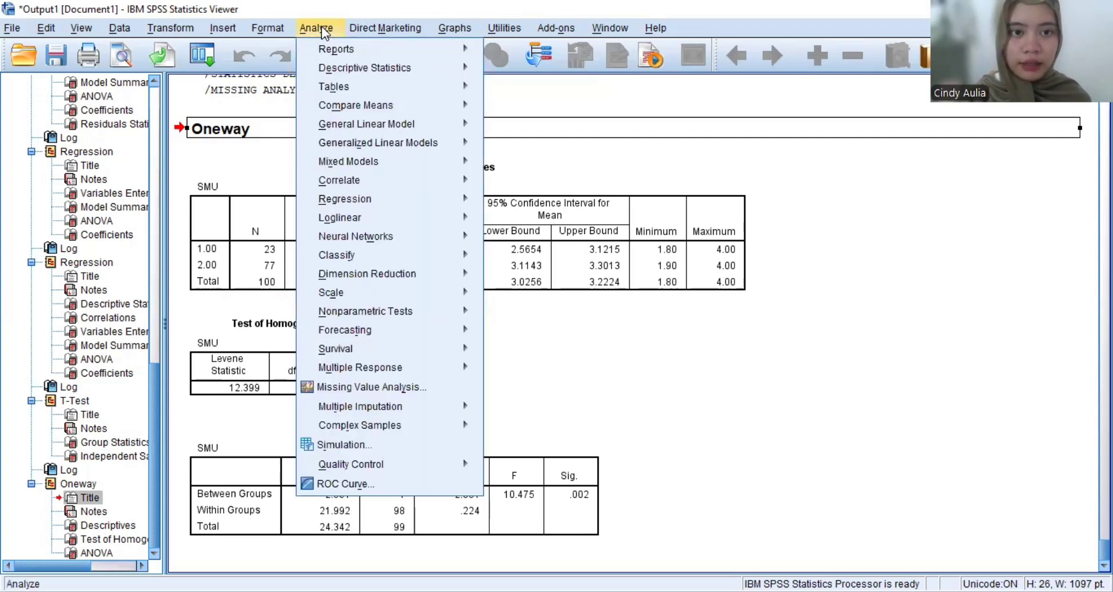
{"action": "mouse_move", "coordinate": [378, 289]}
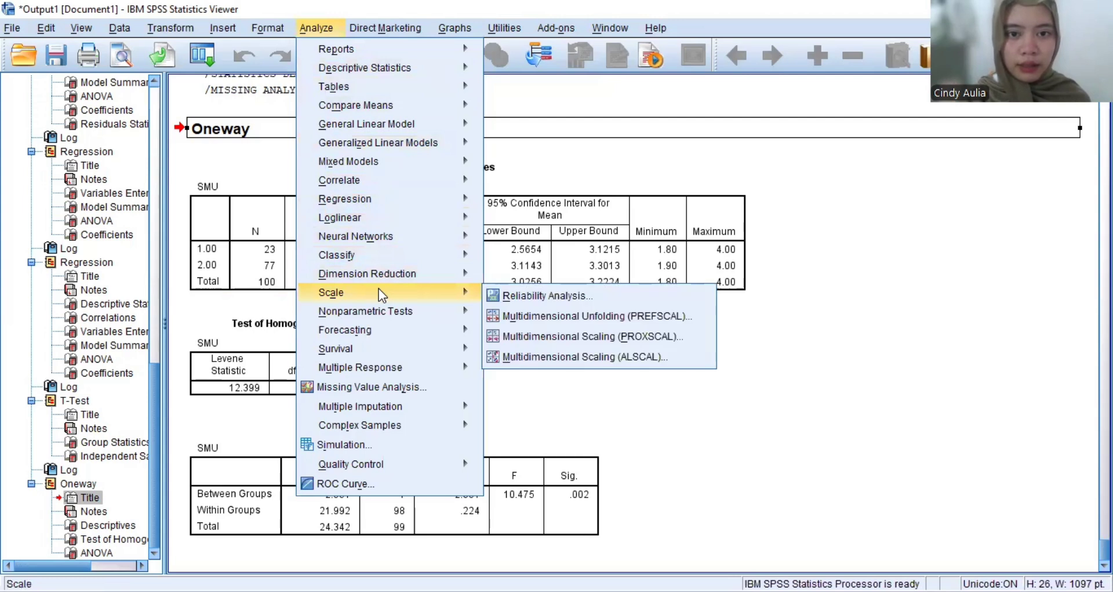
{"action": "left_click", "coordinate": [514, 295]}
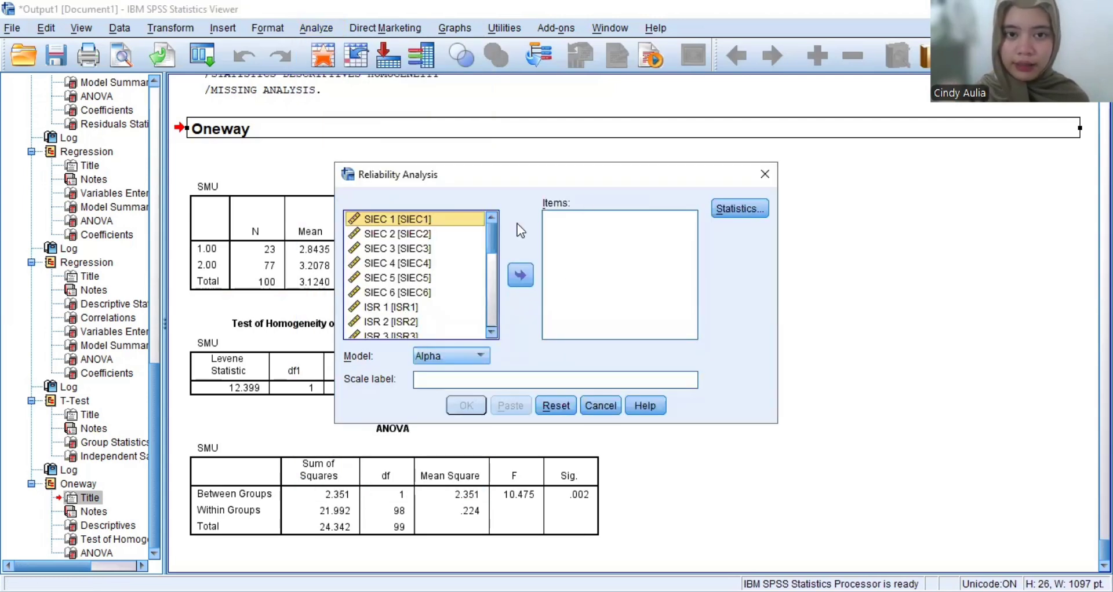
{"action": "double_click", "coordinate": [460, 217]}
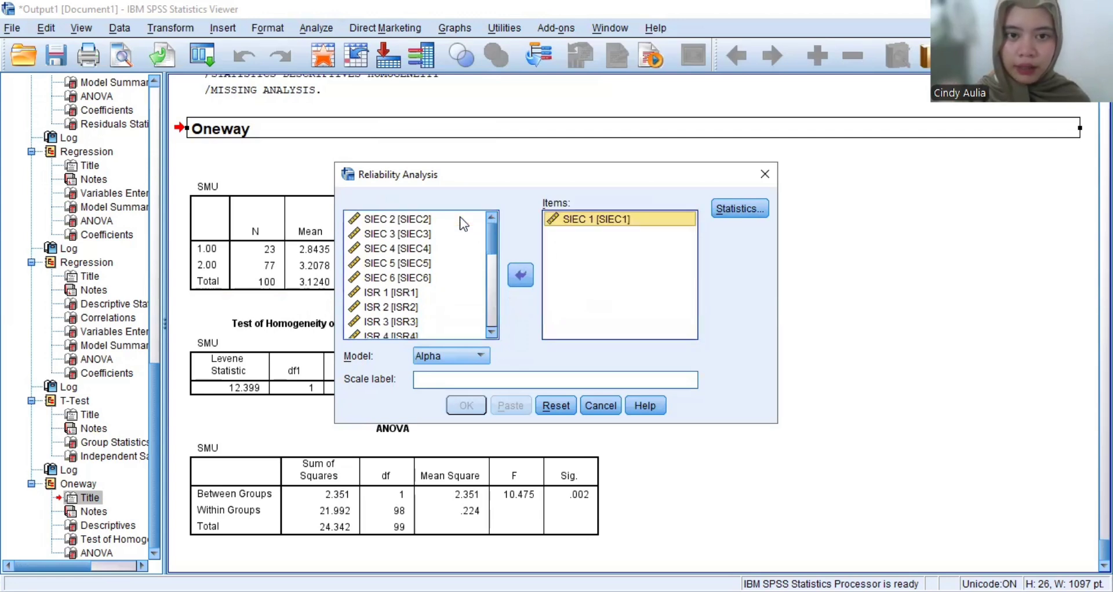
{"action": "double_click", "coordinate": [443, 221]}
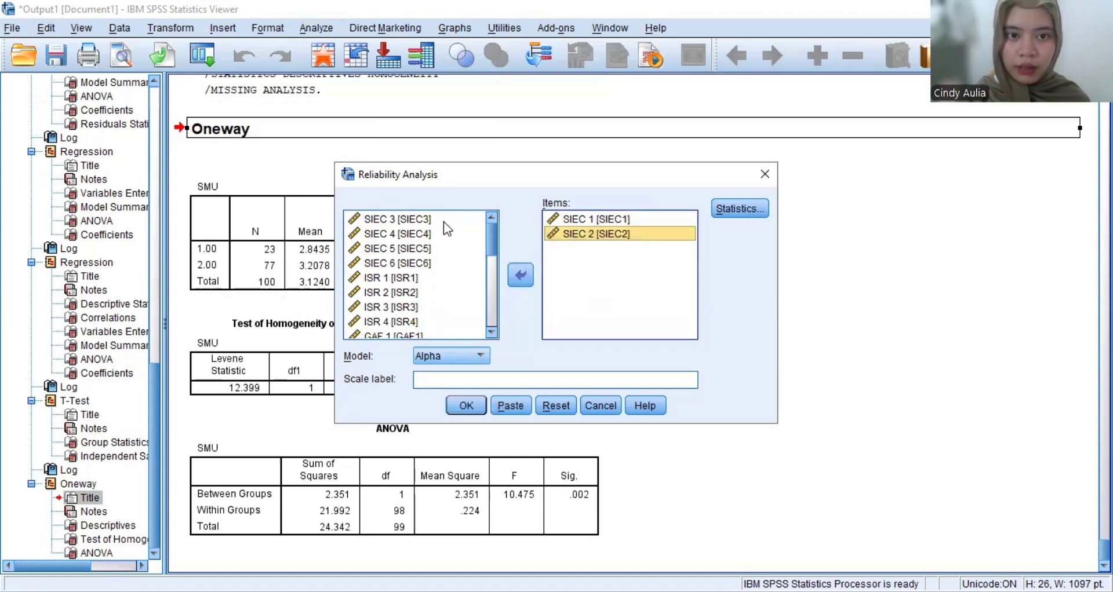
{"action": "double_click", "coordinate": [433, 221]}
{"action": "double_click", "coordinate": [433, 224]}
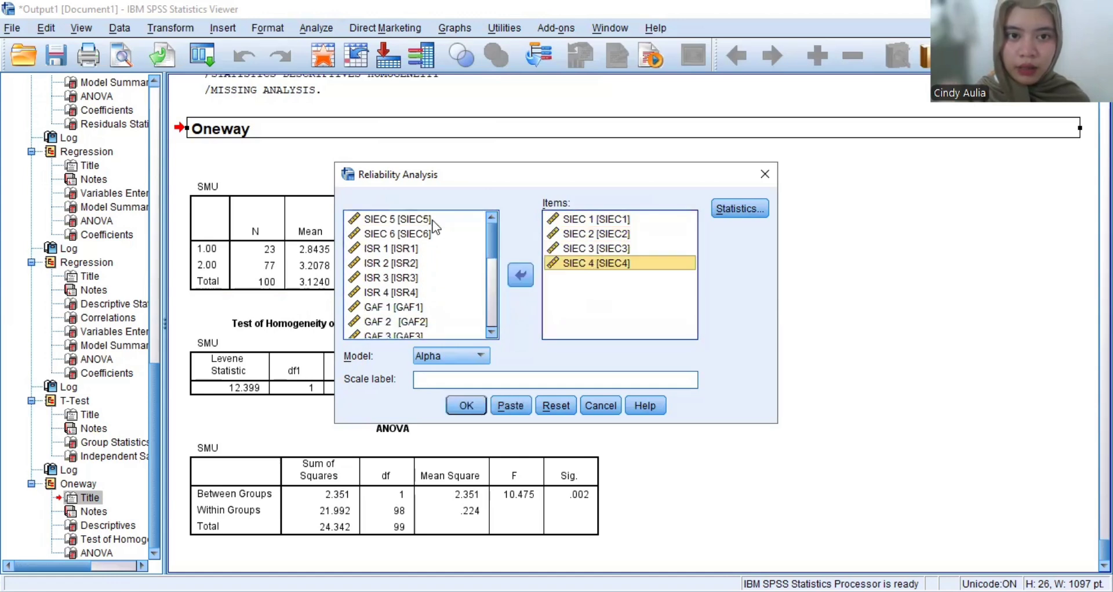
{"action": "double_click", "coordinate": [435, 225]}
{"action": "double_click", "coordinate": [435, 226]}
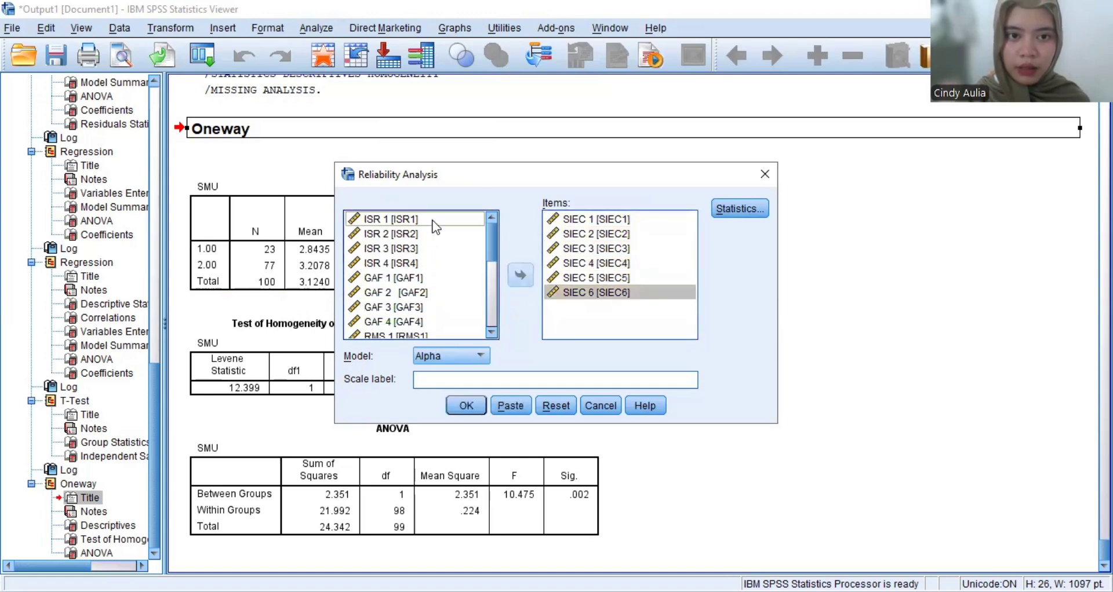
Add ISR 1, RISR2, ISR 3 and ISR 4 to the reliability items, leaving out the original ISR 2.
{"action": "double_click", "coordinate": [435, 225]}
{"action": "left_click", "coordinate": [491, 288]}
{"action": "left_click_drag", "start_coordinate": [492, 288], "coordinate": [492, 331]}
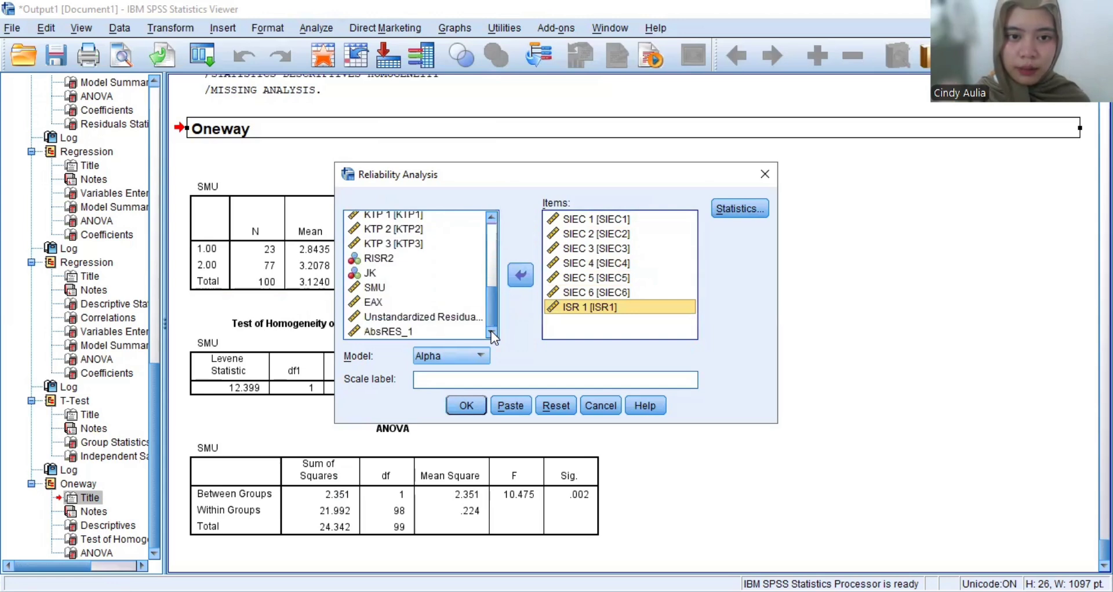
{"action": "double_click", "coordinate": [401, 257]}
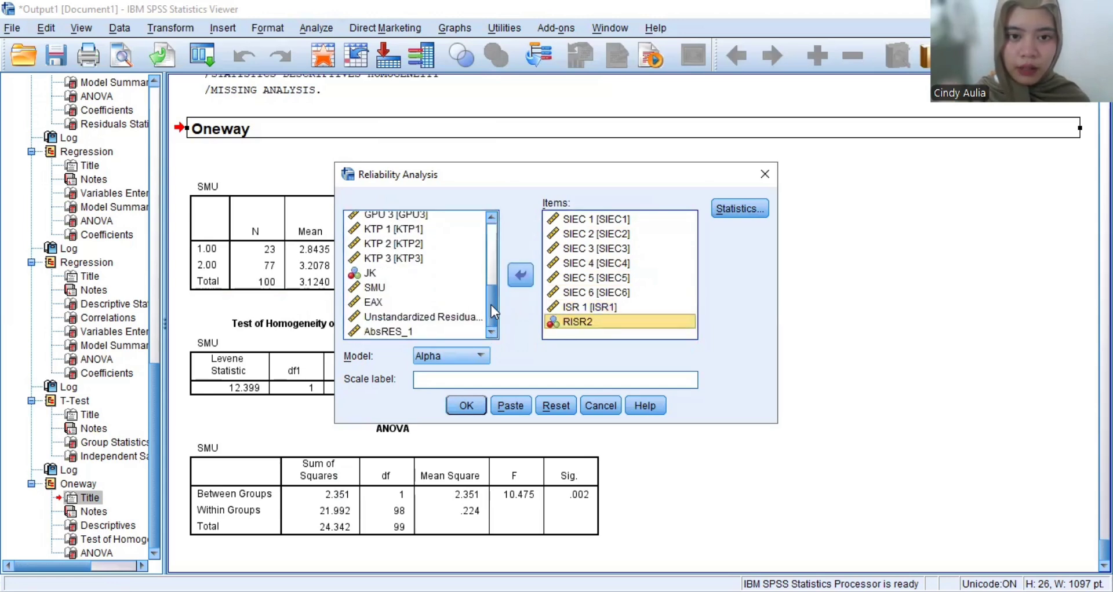
{"action": "left_click_drag", "start_coordinate": [492, 304], "coordinate": [503, 217]}
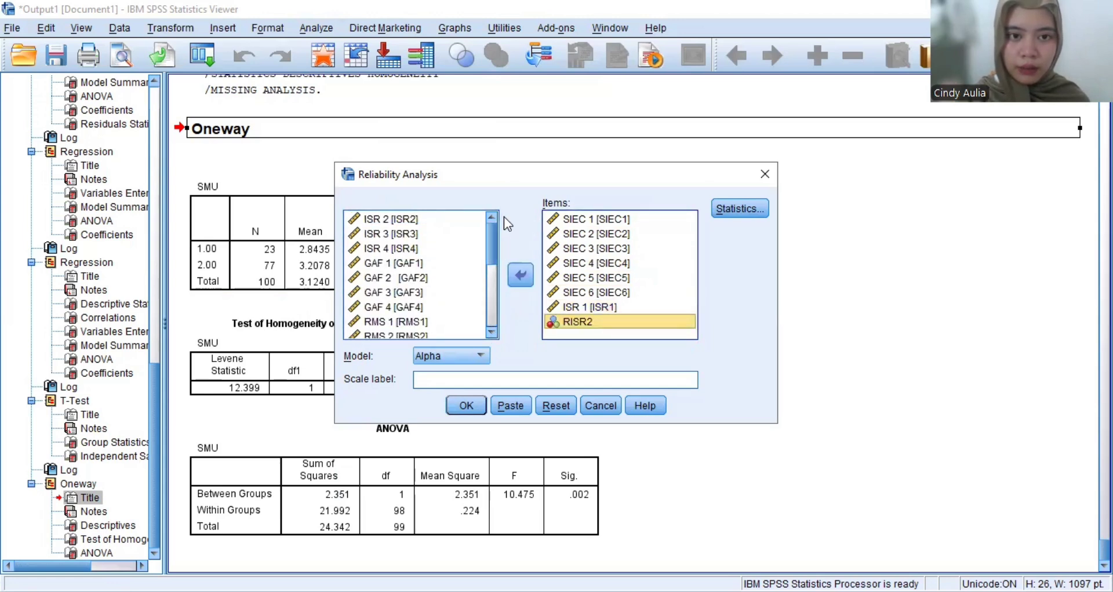
{"action": "double_click", "coordinate": [406, 234]}
{"action": "double_click", "coordinate": [419, 237]}
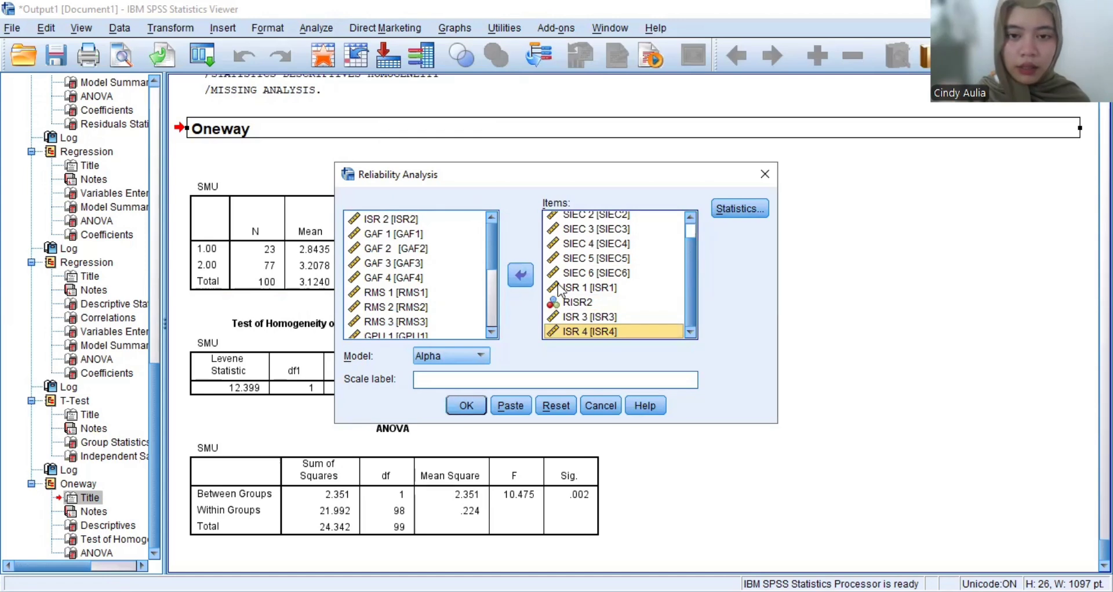
{"action": "mouse_move", "coordinate": [690, 295]}
{"action": "left_mouse_down"}
{"action": "mouse_move", "coordinate": [690, 267]}
{"action": "mouse_move", "coordinate": [693, 308]}
{"action": "left_mouse_up"}
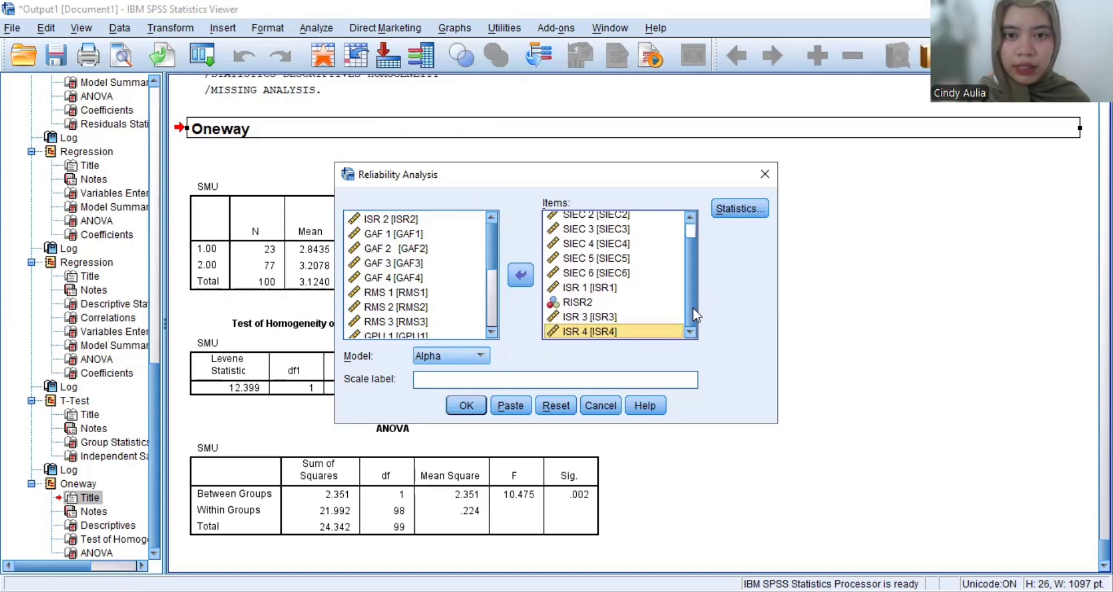
Request the Scale and Scale if item deleted descriptives and run the reliability analysis with the Alpha model.
{"action": "left_click", "coordinate": [725, 216]}
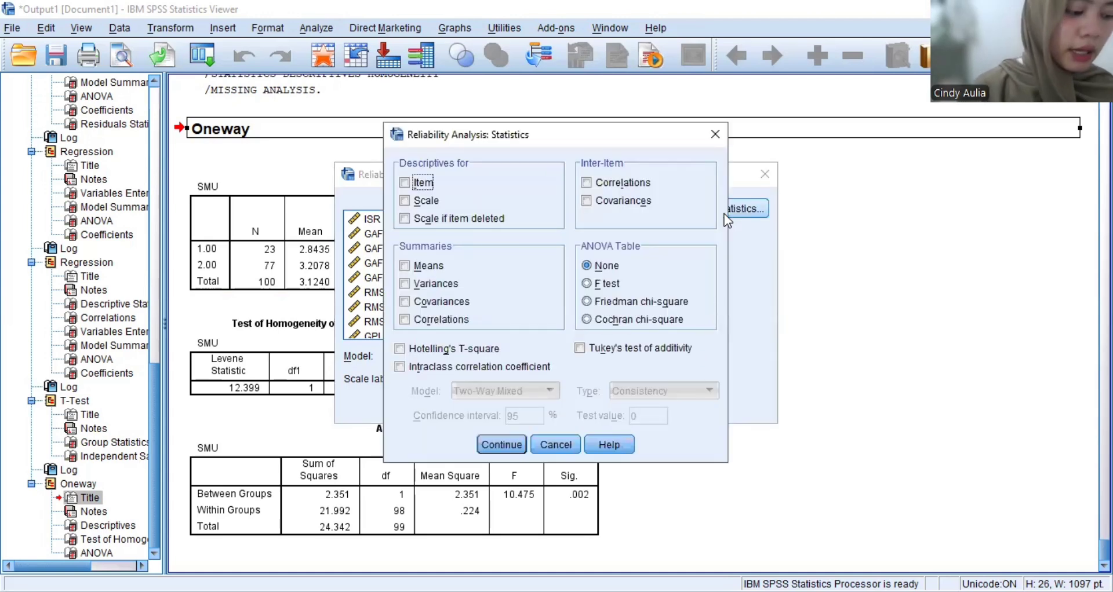
{"action": "left_click", "coordinate": [419, 224]}
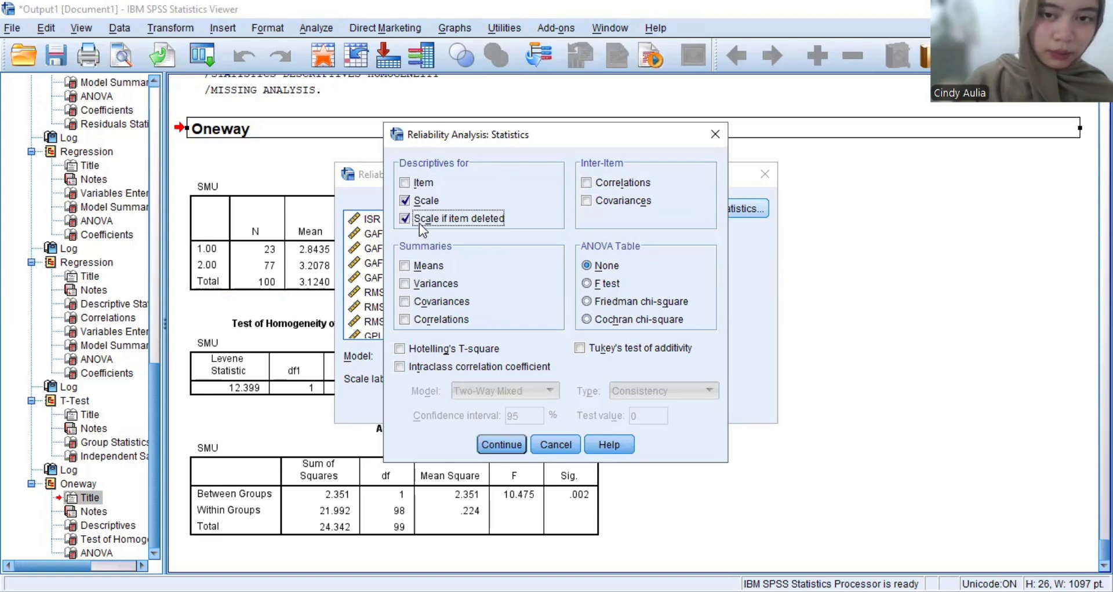
{"action": "left_click", "coordinate": [494, 442]}
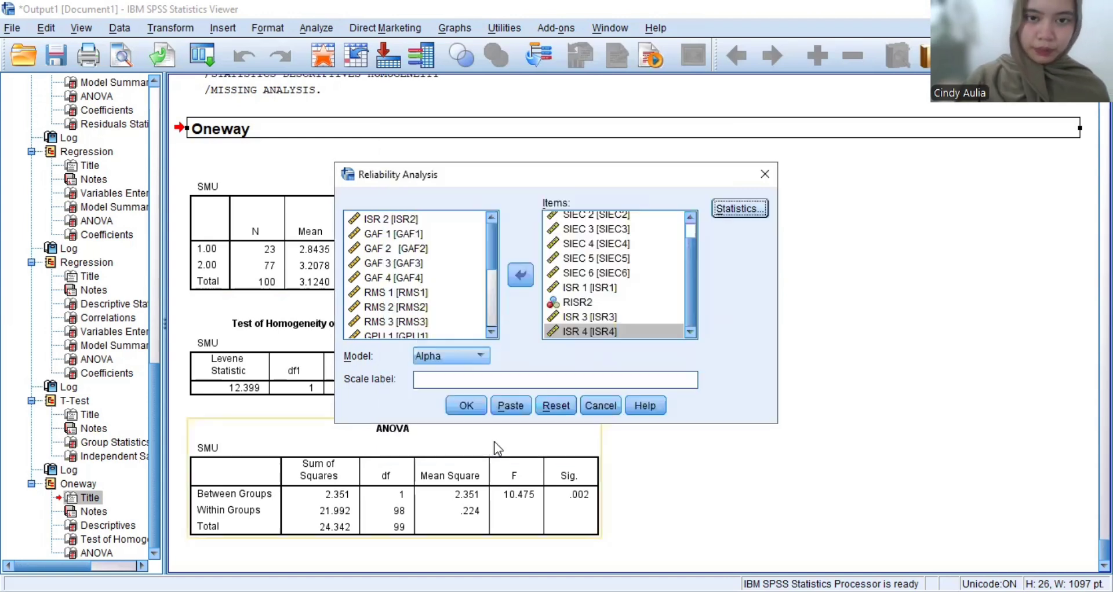
{"action": "left_click", "coordinate": [466, 409]}
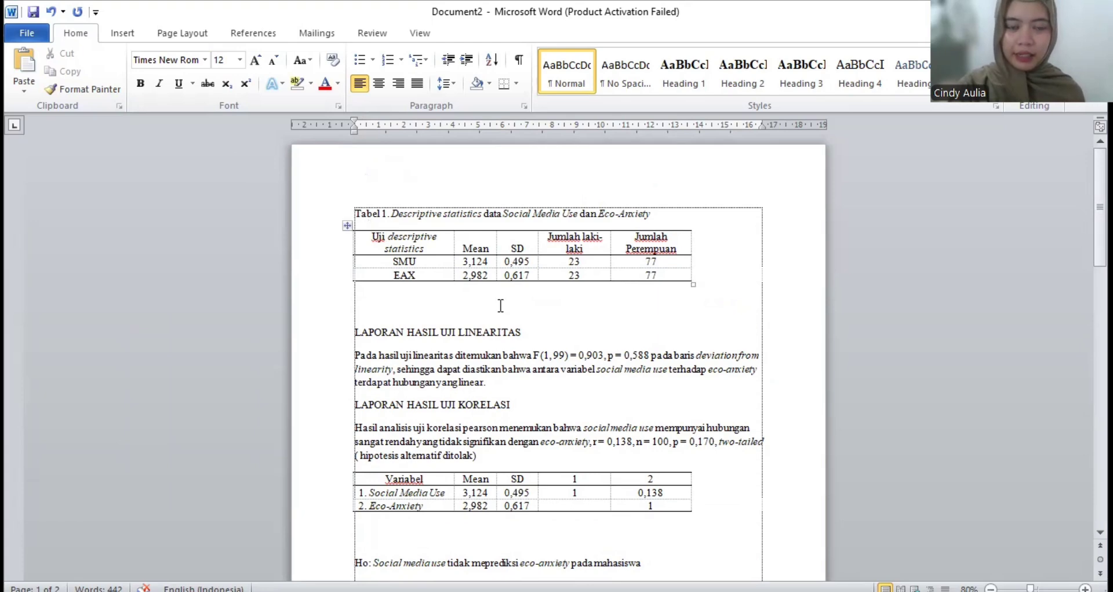
Review the whole Word report, from the descriptive statistics table to the one-way ANOVA paragraph, with both pages side by side.
{"action": "scroll", "coordinate": [520, 300], "scroll_direction": "down", "scroll_amount": 5}
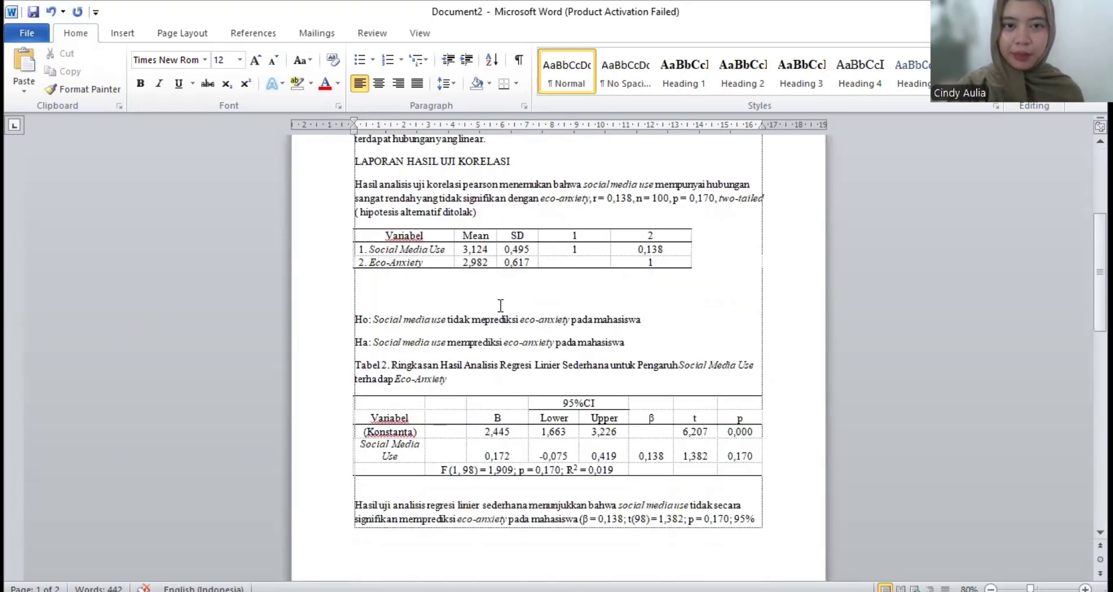
{"action": "scroll", "coordinate": [500, 306], "scroll_direction": "down", "scroll_amount": 15}
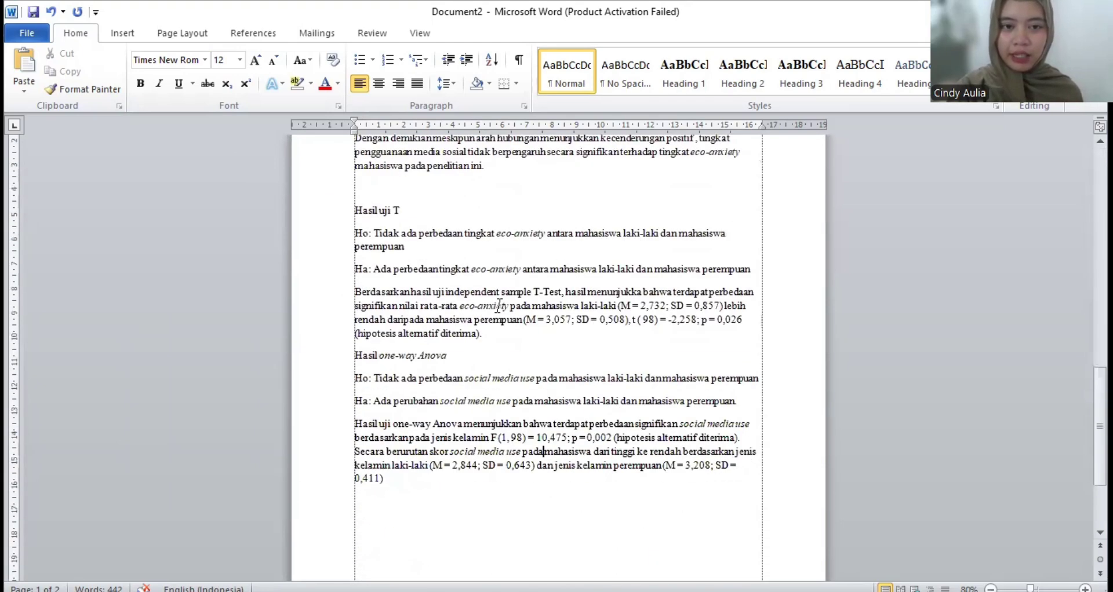
{"action": "scroll", "coordinate": [497, 306], "scroll_direction": "down", "scroll_amount": 3}
{"action": "scroll", "coordinate": [501, 306], "scroll_direction": "down", "scroll_amount": 1, "text": "ctrl"}
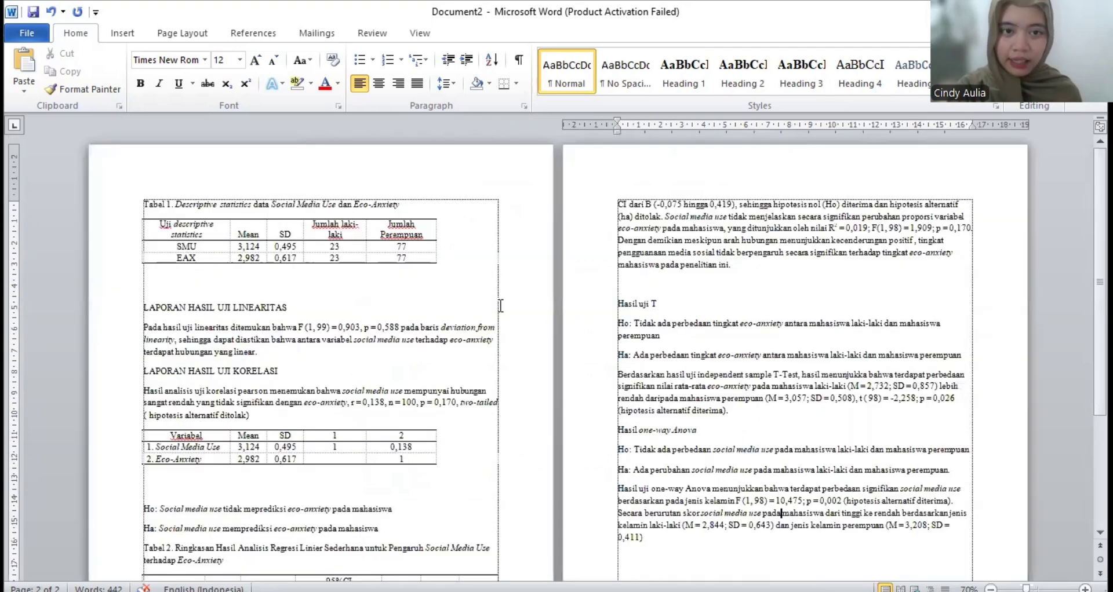
{"action": "scroll", "coordinate": [501, 306], "scroll_direction": "down", "scroll_amount": 2}
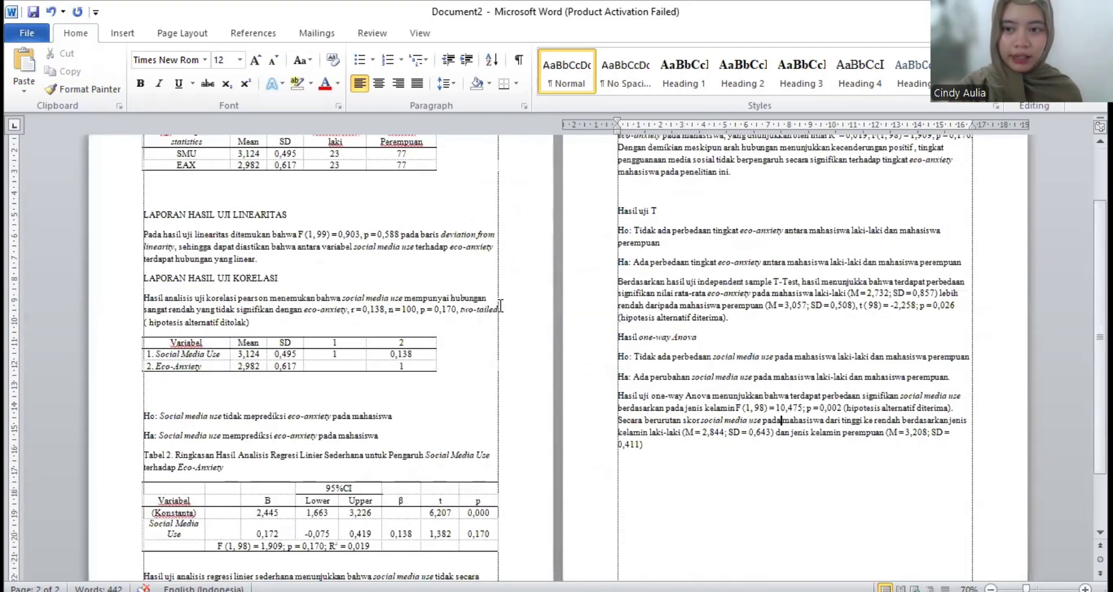
{"action": "scroll", "coordinate": [501, 306], "scroll_direction": "down", "scroll_amount": 2}
{"action": "scroll", "coordinate": [500, 305], "scroll_direction": "up", "scroll_amount": 4}
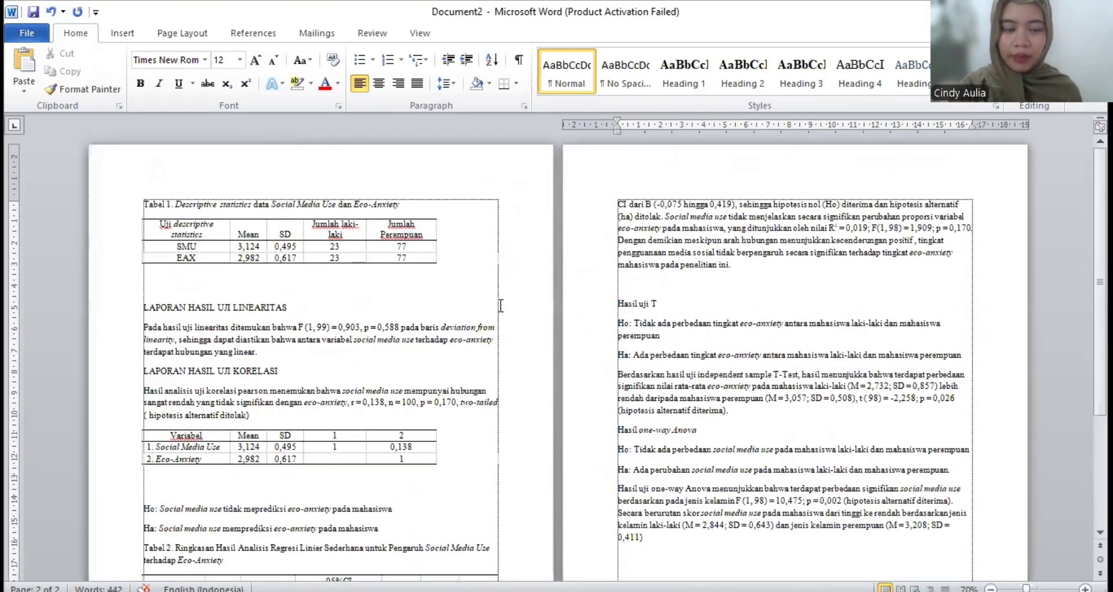